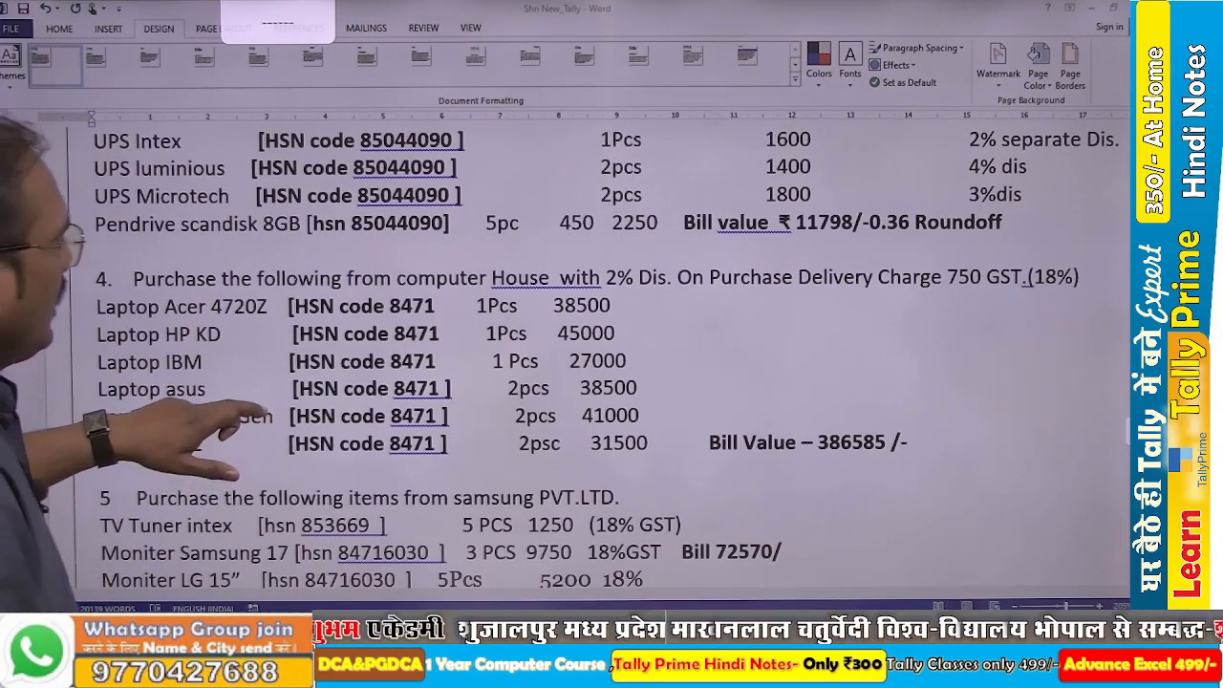
# Select the supplier's GST number in the Gayatri purchase entry, item 2 of the Chapter_9 assignment.
pyautogui.scroll(-2, 564, 344)
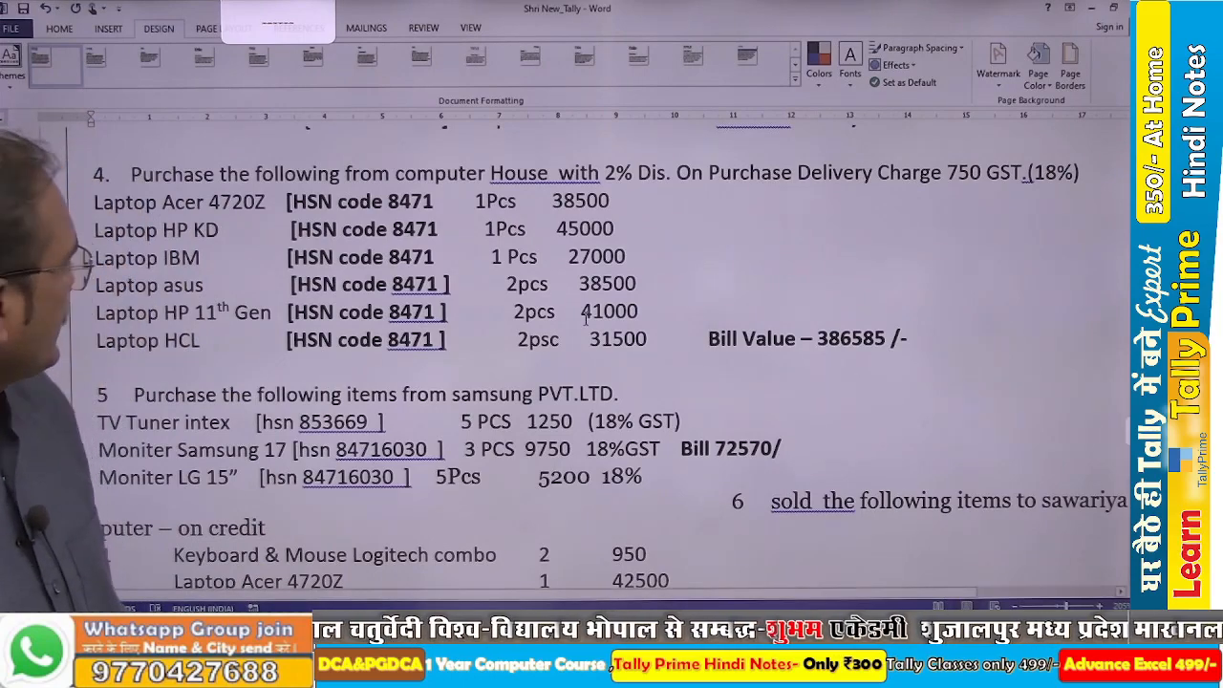
pyautogui.scroll(10, 618, 325)
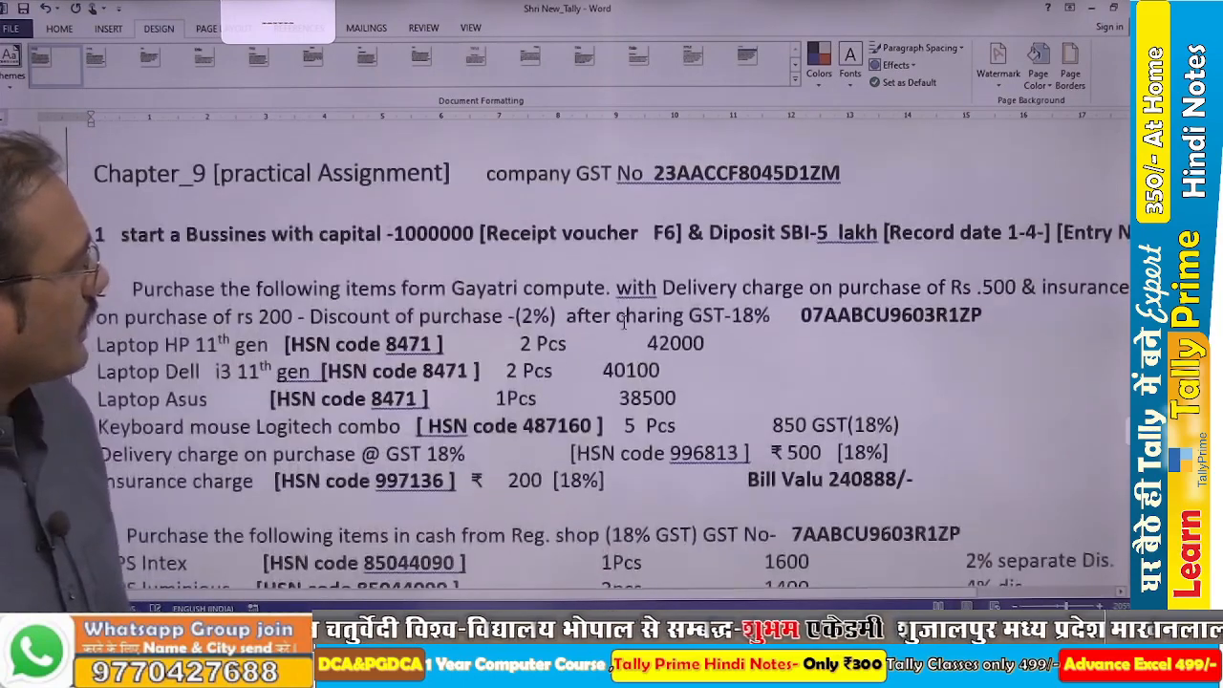
pyautogui.doubleClick(805, 317)
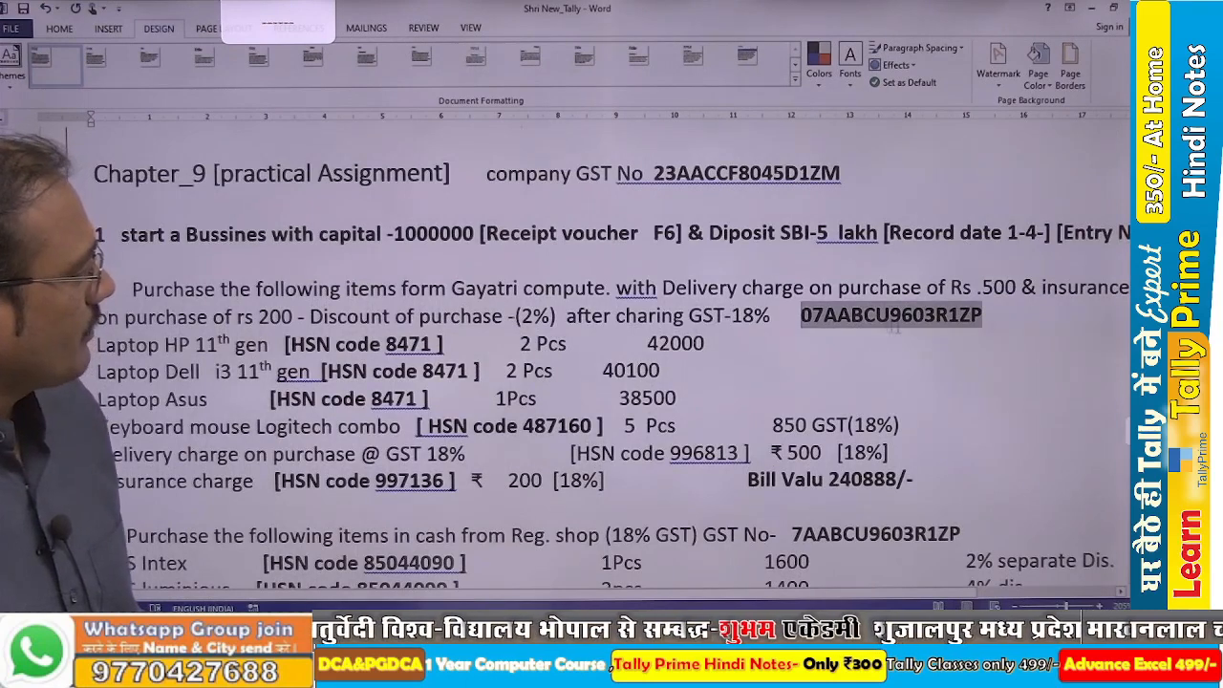
pyautogui.click(943, 333)
pyautogui.doubleClick(976, 322)
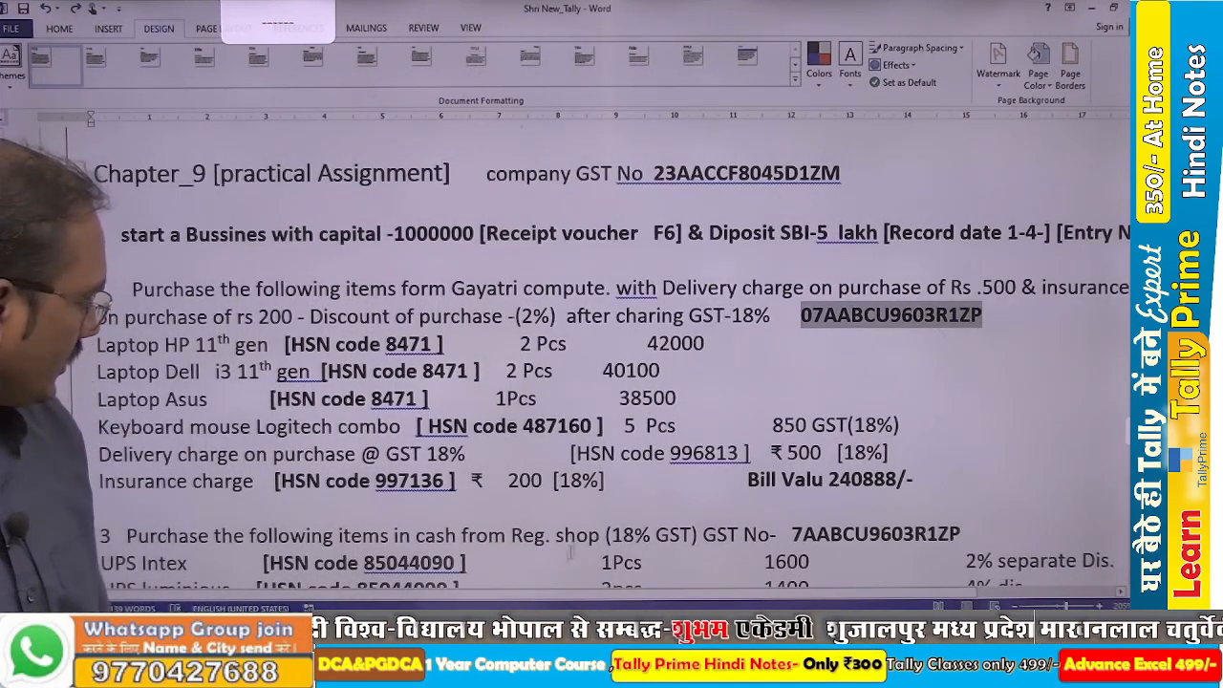
# Switch to TallyPrime and start a new purchase voucher in Item Invoice mode.
pyautogui.hotkey('alt', 'Tab')
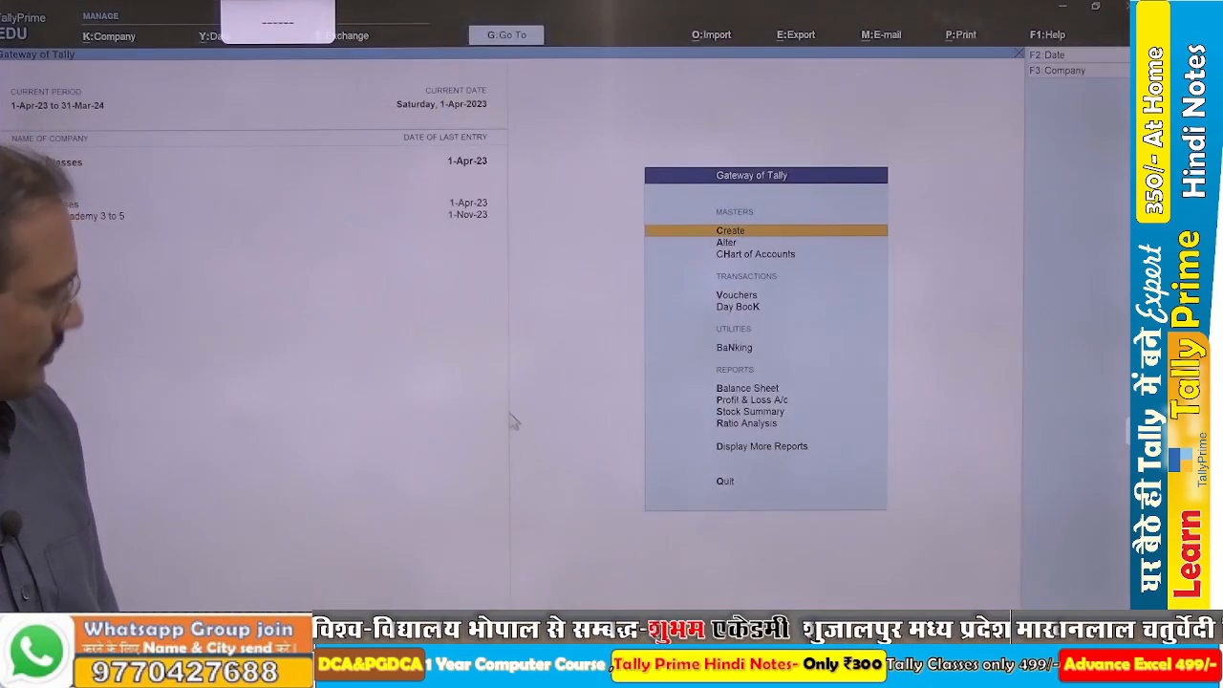
pyautogui.press('v')
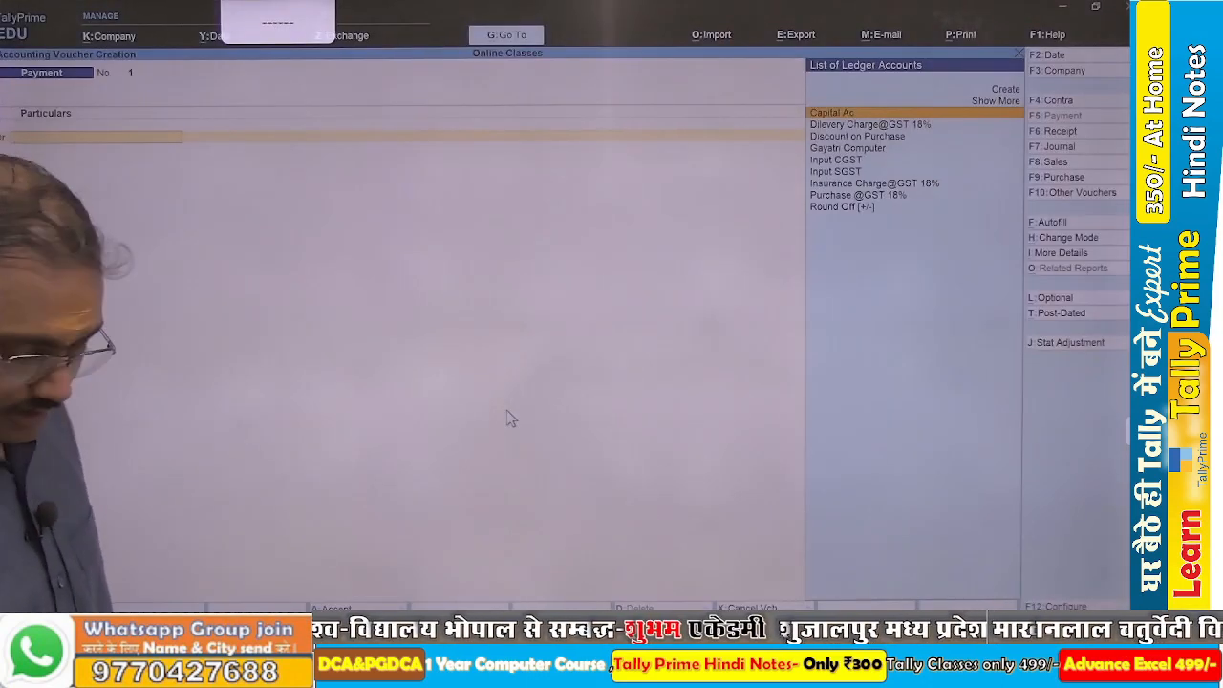
pyautogui.press('F9')
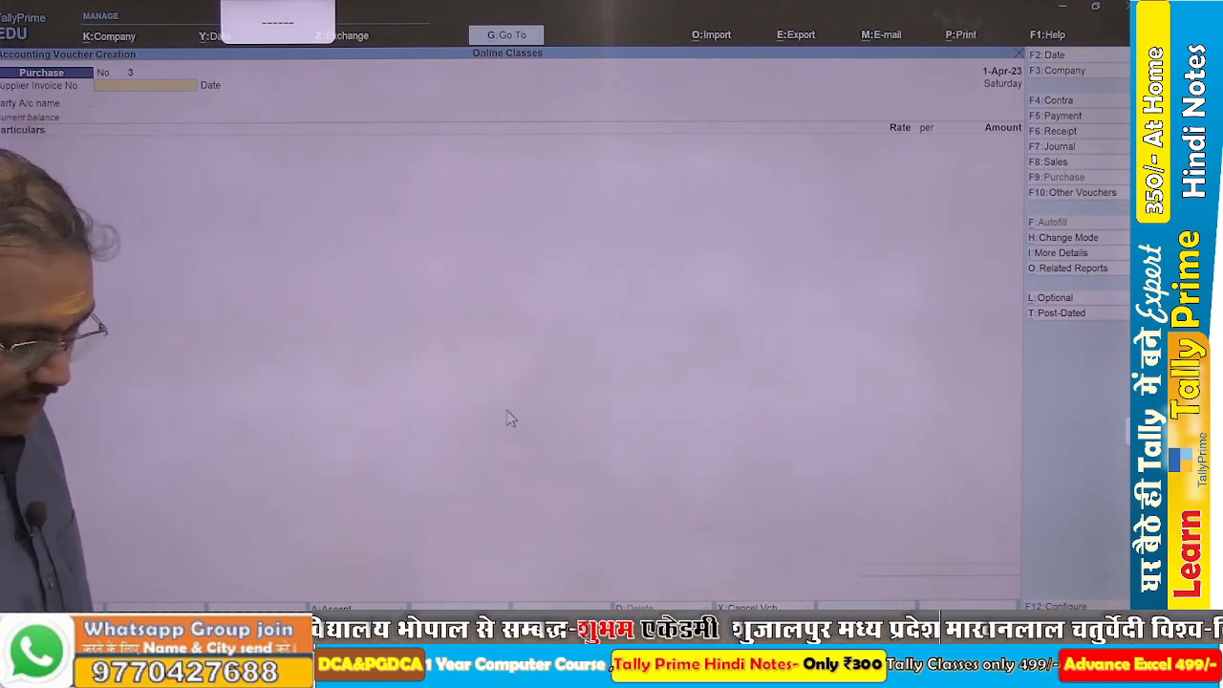
pyautogui.hotkey('ctrl', 'h')
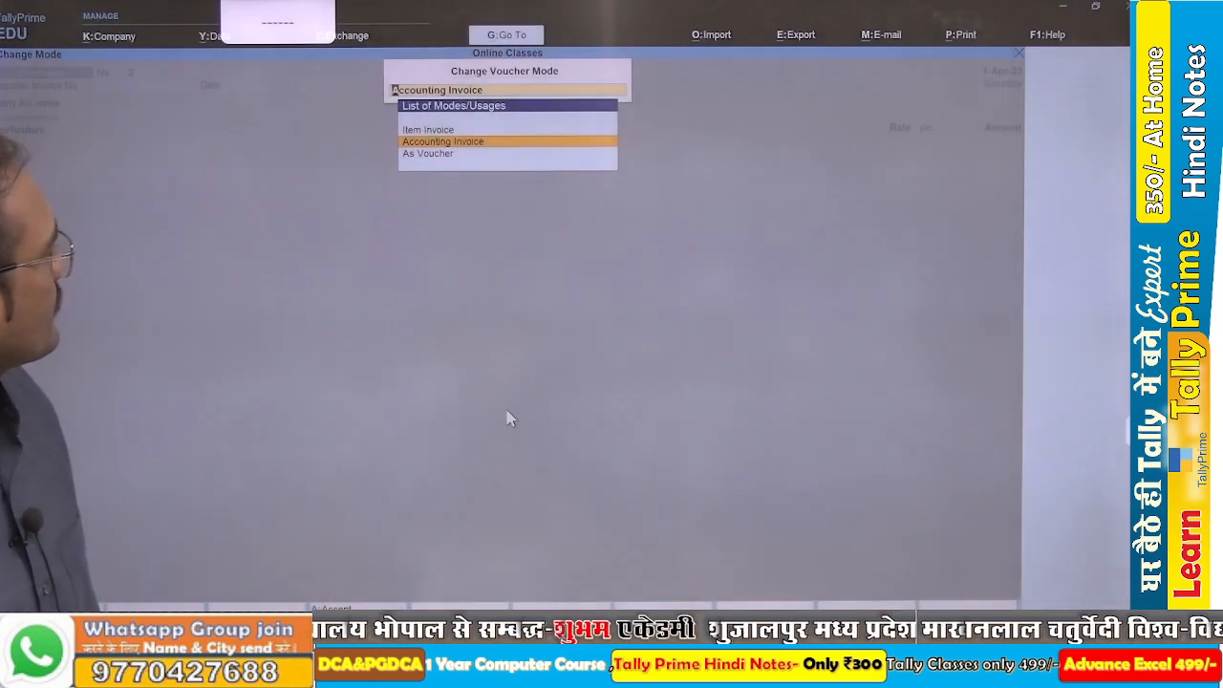
pyautogui.press('Up')
pyautogui.press('Return')
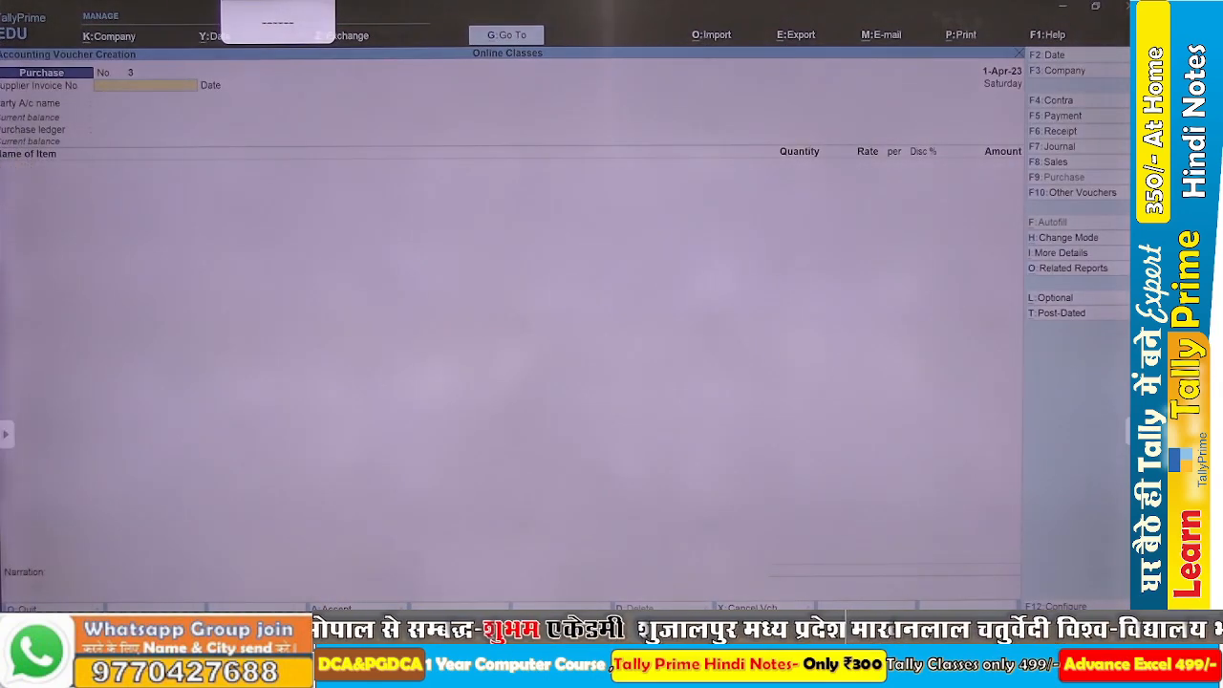
# Create the party ledger Computer House under Sundry Creditors for the purchase voucher, leaving the supplier invoice number blank.
pyautogui.press('Return')
pyautogui.press('Return')
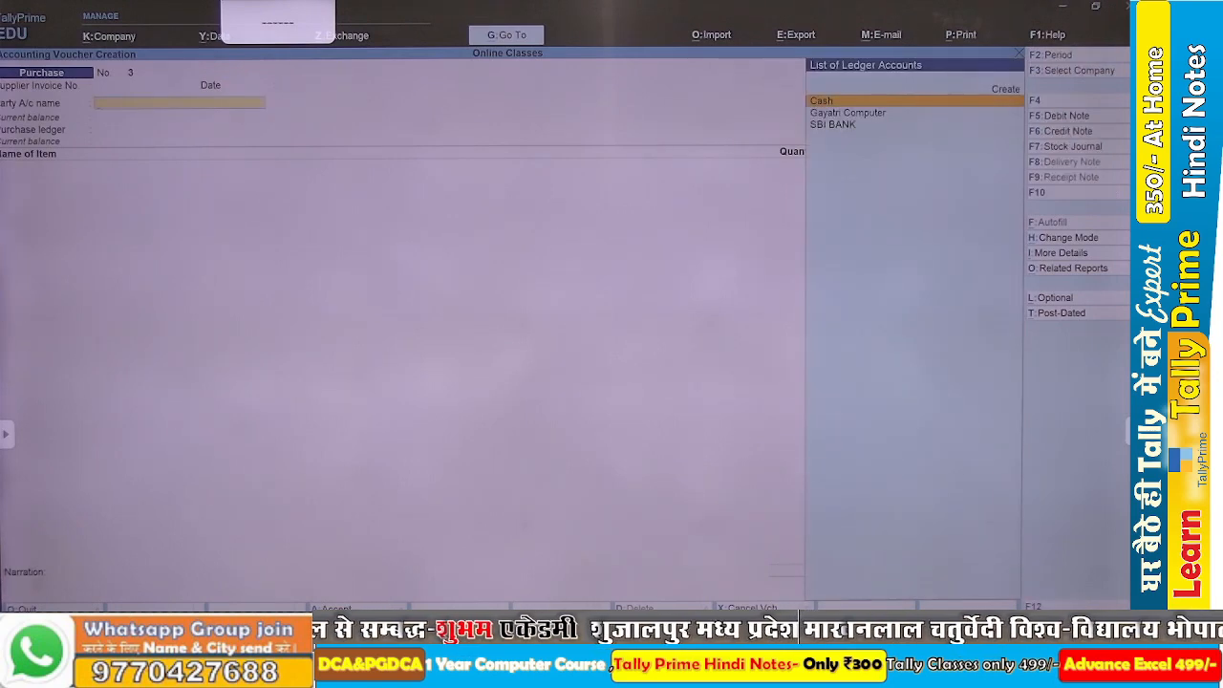
pyautogui.hotkey('alt', 'c')
pyautogui.write('Com')
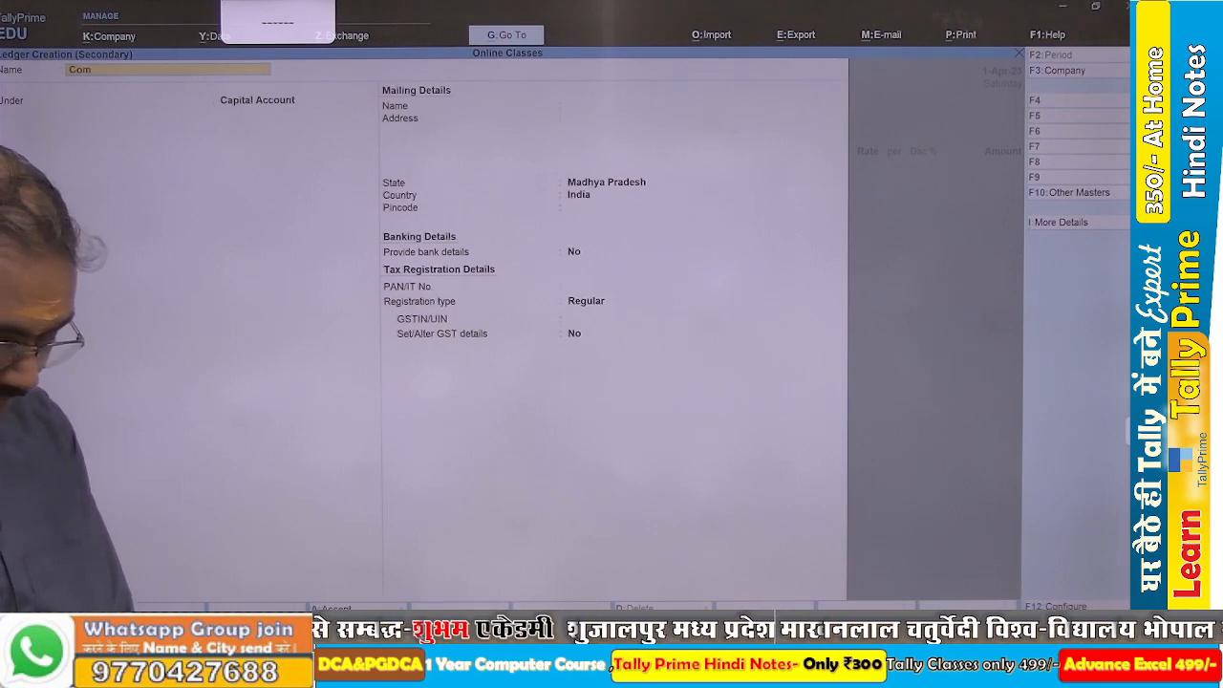
pyautogui.write('puter House')
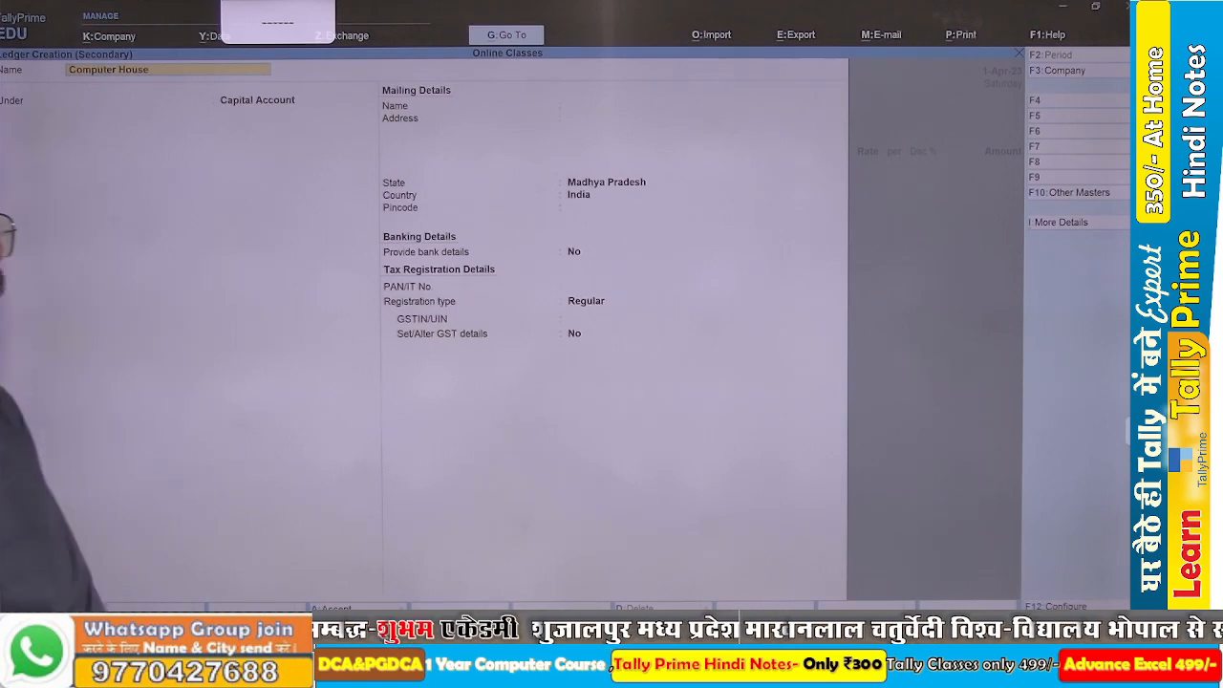
pyautogui.press('Return')
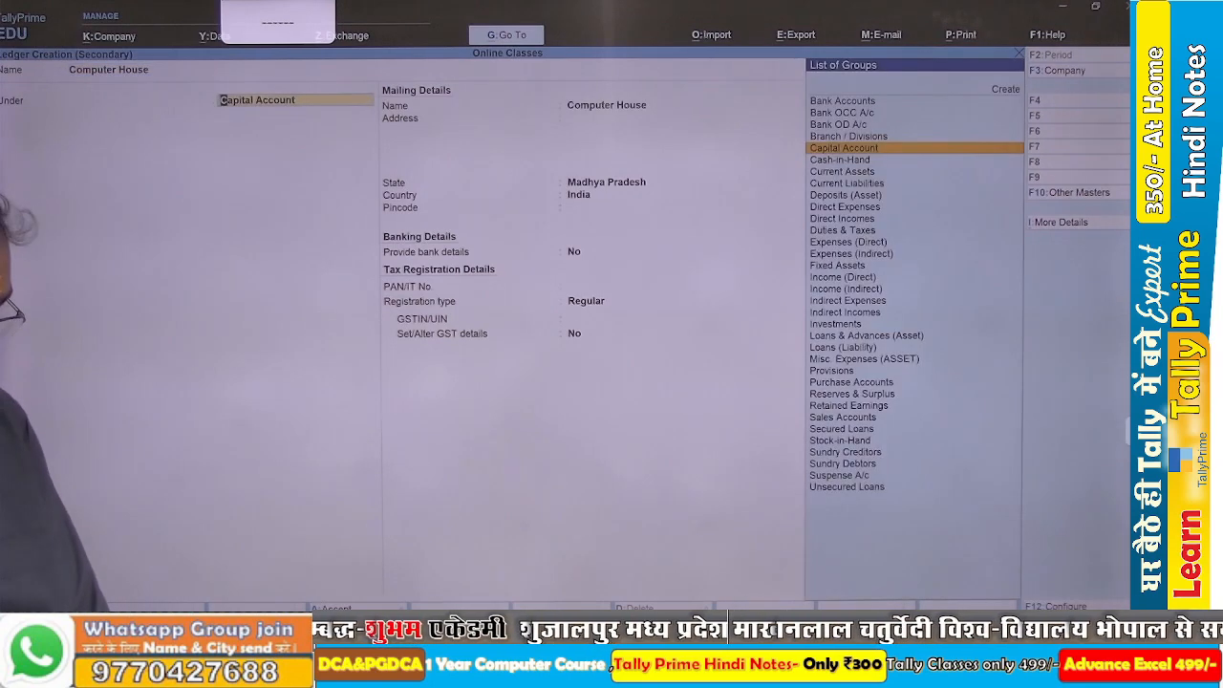
pyautogui.write('Su')
pyautogui.press('Return')
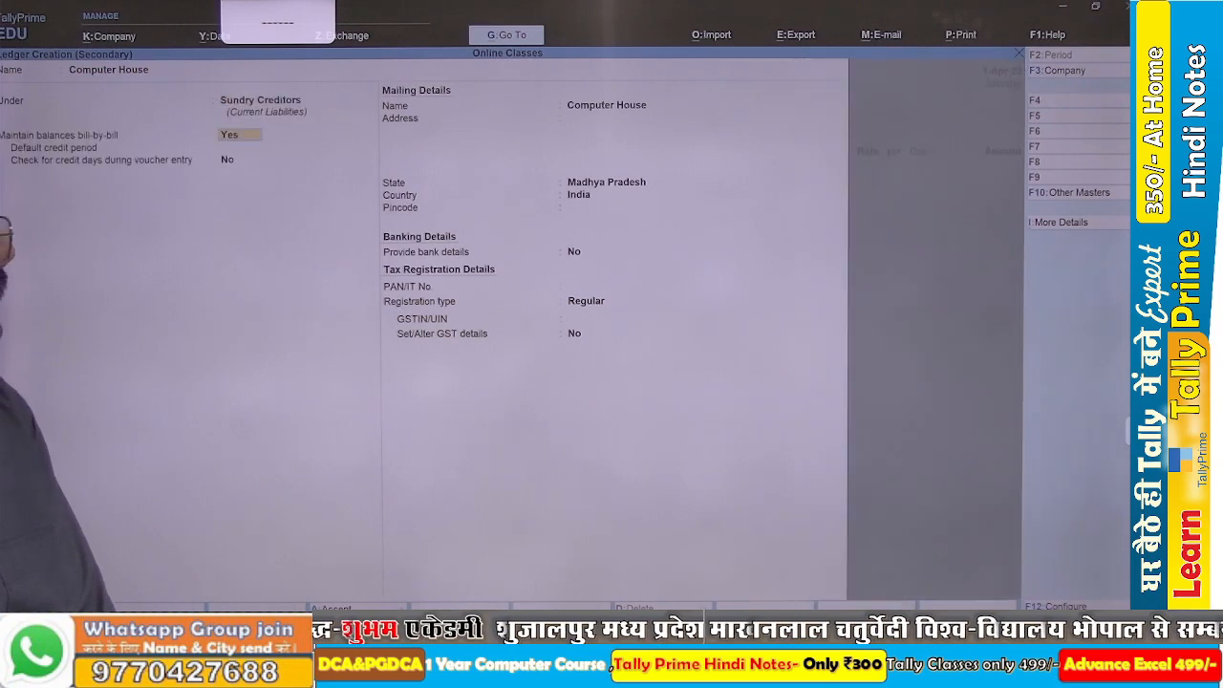
pyautogui.hotkey('ctrl', 'a')
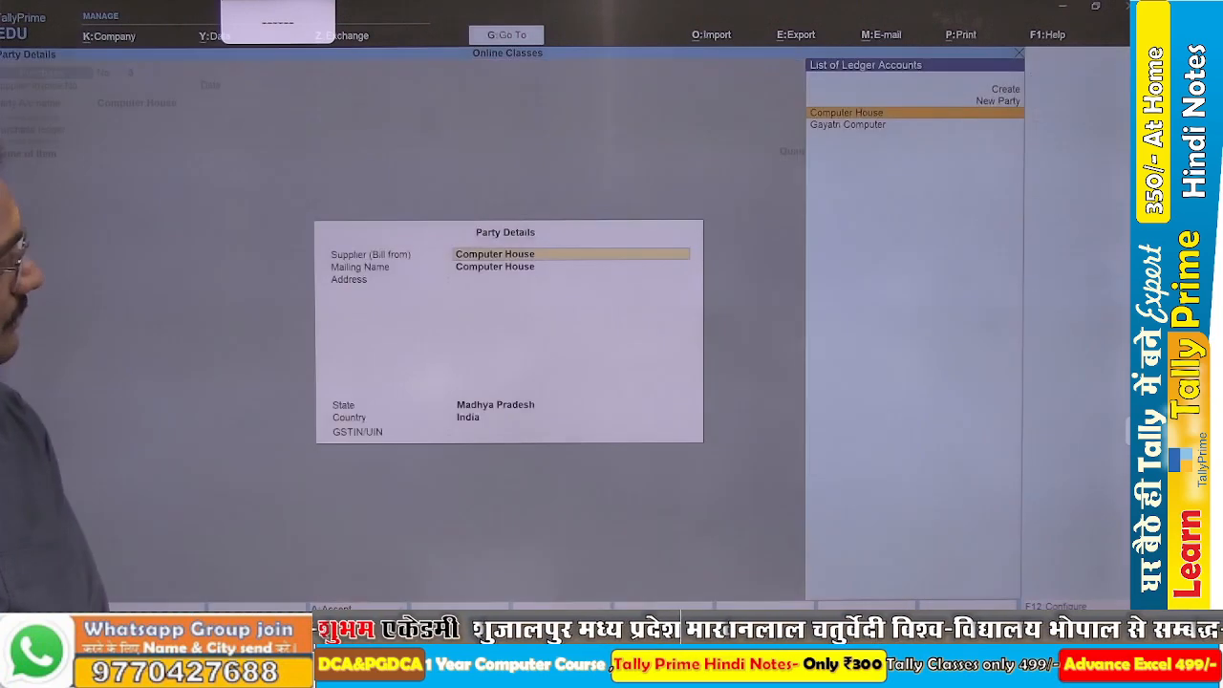
# Complete the party details for Computer House, entering the supplier's GSTIN.
pyautogui.press('Return')
pyautogui.press('Return')
pyautogui.press('Return')
pyautogui.press('Return')
pyautogui.press('Return')
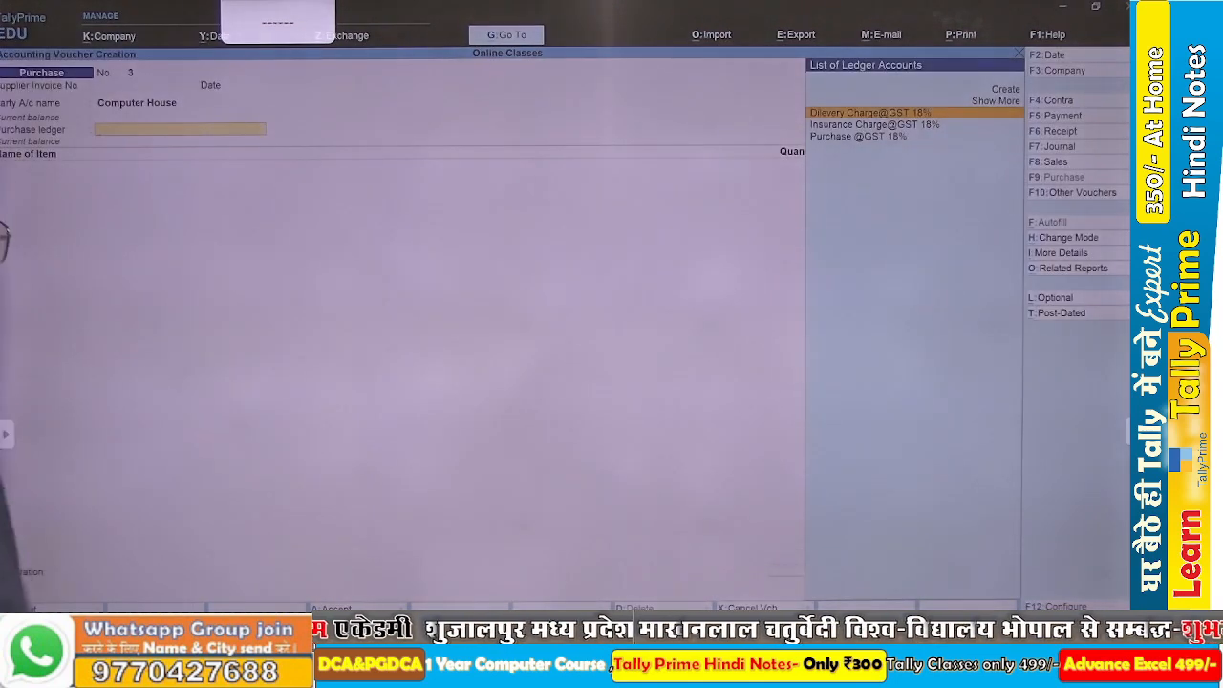
pyautogui.press('BackSpace')
pyautogui.press('Return')
pyautogui.press('Return')
pyautogui.press('Return')
pyautogui.press('Return')
pyautogui.press('Return')
pyautogui.press('Return')
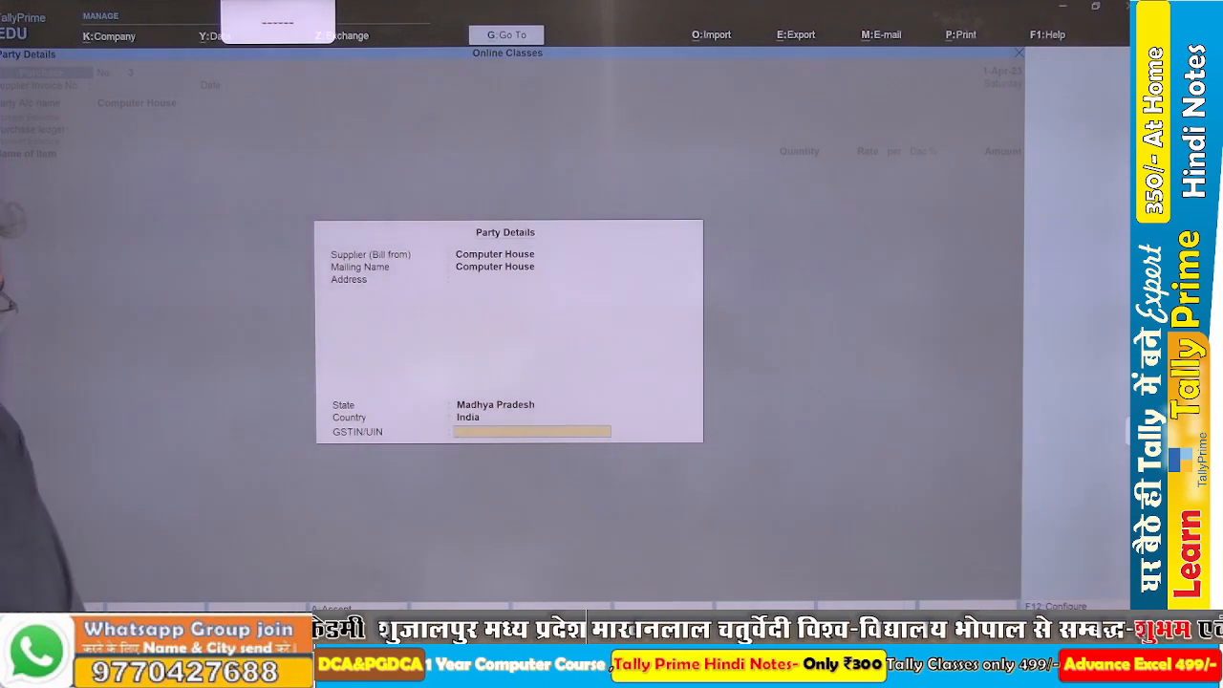
pyautogui.press('Return')
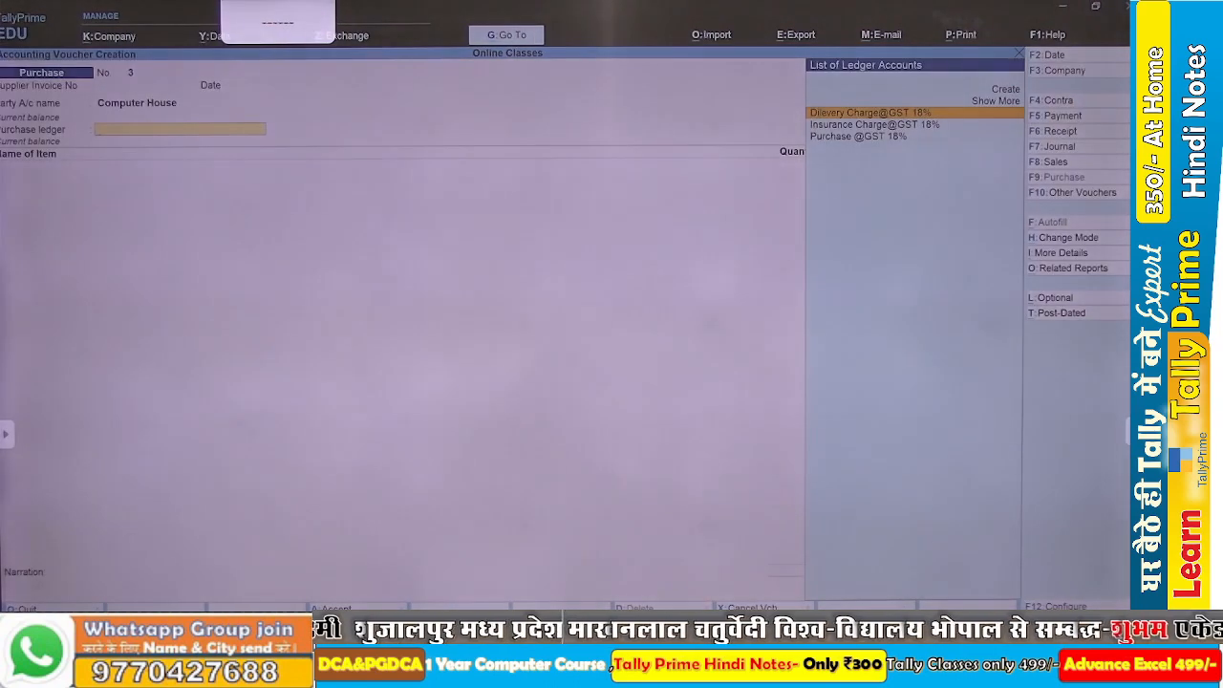
pyautogui.press('Down')
pyautogui.press('Down')
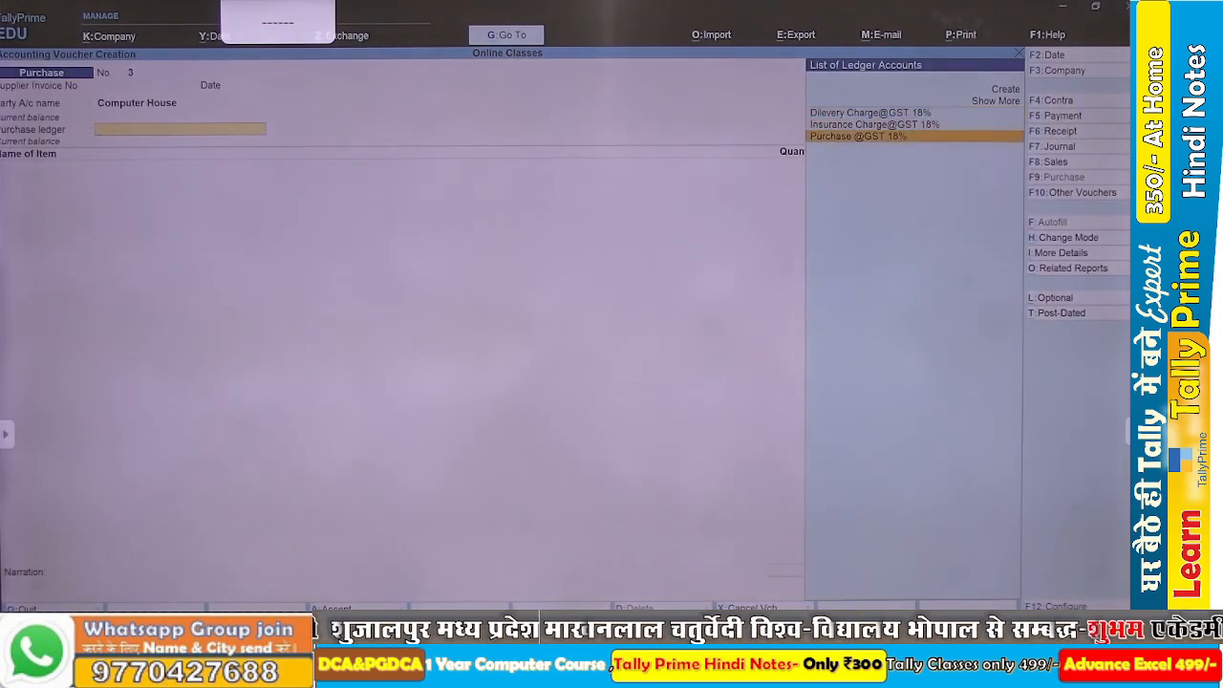
pyautogui.press('Return')
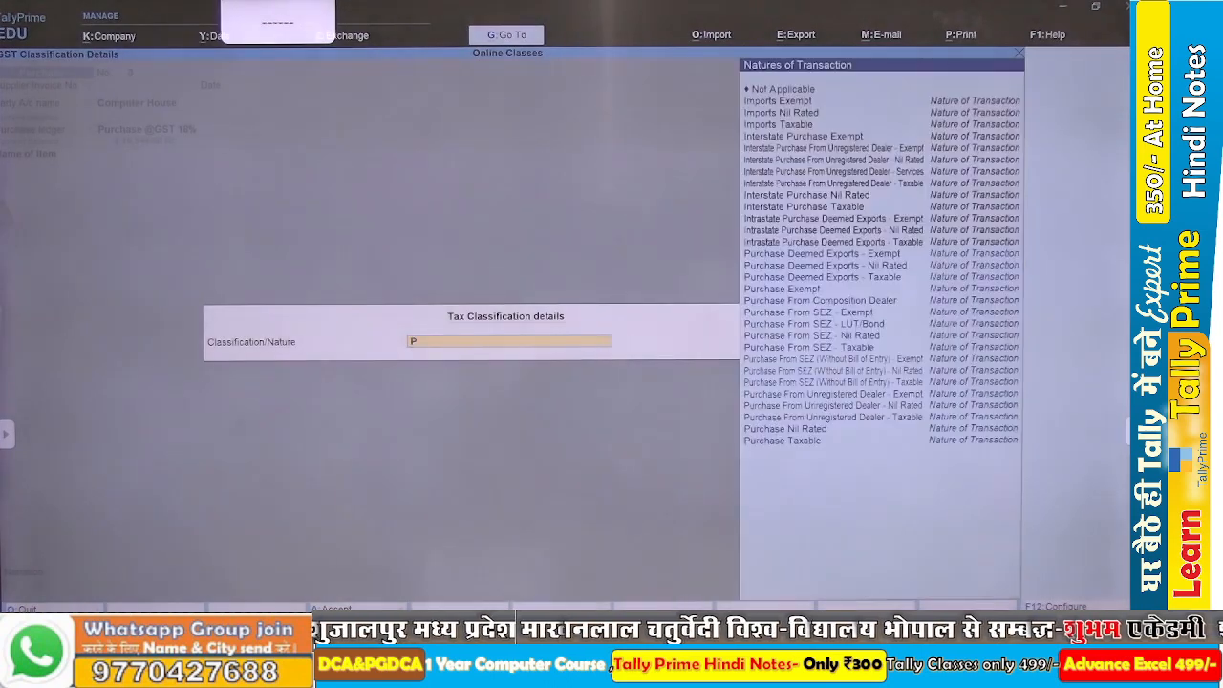
pyautogui.write('Pu')
pyautogui.press('Down')
pyautogui.press('Down')
pyautogui.press('Down')
pyautogui.press('Down')
pyautogui.press('Down')
pyautogui.press('Down')
pyautogui.press('Down')
pyautogui.press('Down')
pyautogui.press('Down')
pyautogui.press('Down')
pyautogui.press('Down')
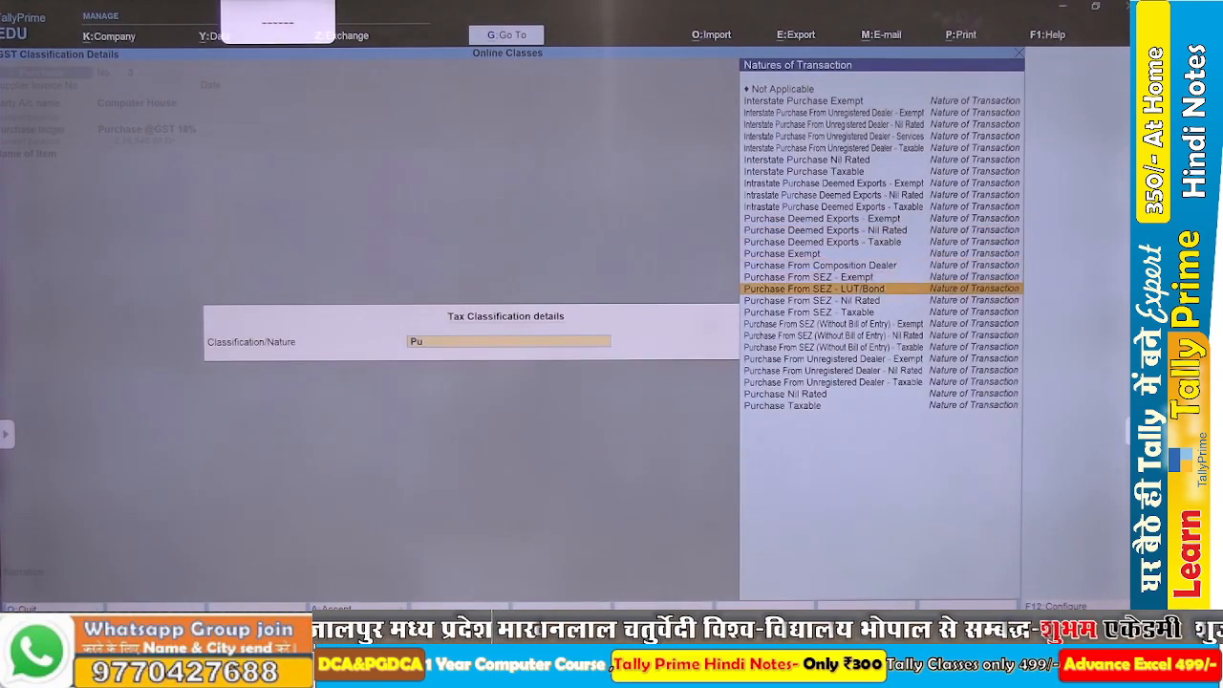
pyautogui.press('Down')
pyautogui.press('Down')
pyautogui.press('Down')
pyautogui.press('Down')
pyautogui.press('Down')
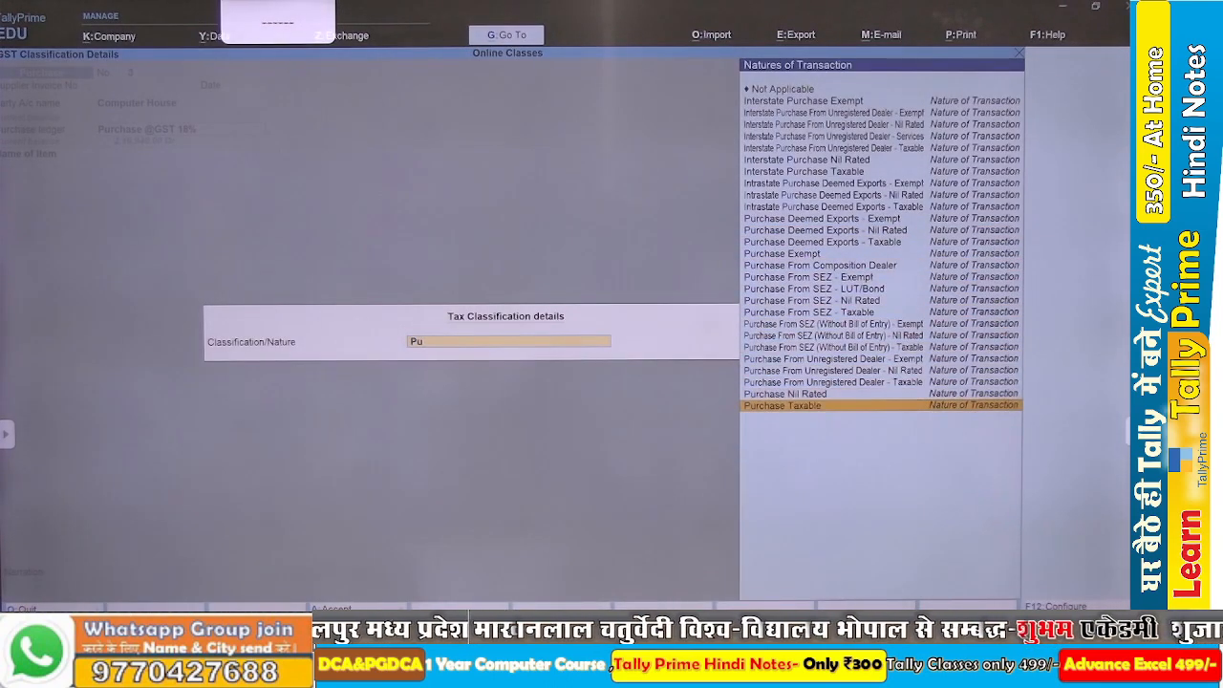
pyautogui.press('Return')
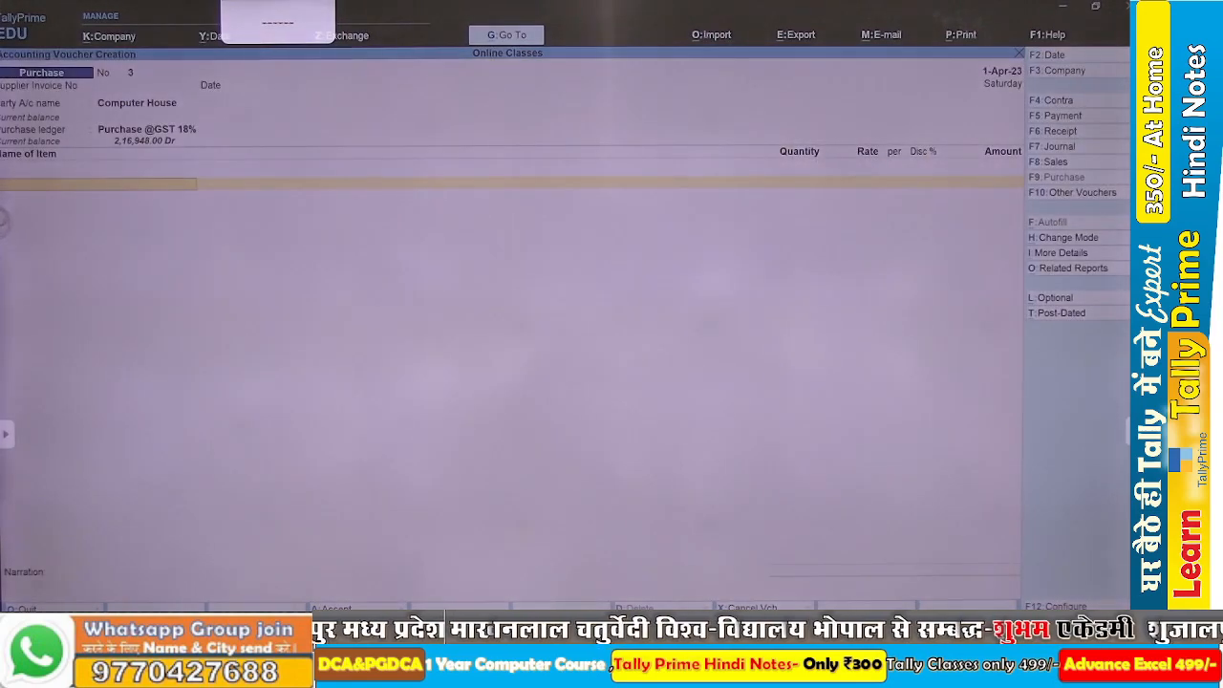
# Check the assignment in Word and add Laptop HP 11th Gen to the voucher, 2 PCS at a rate of 42,000.
pyautogui.hotkey('alt', 'Tab')
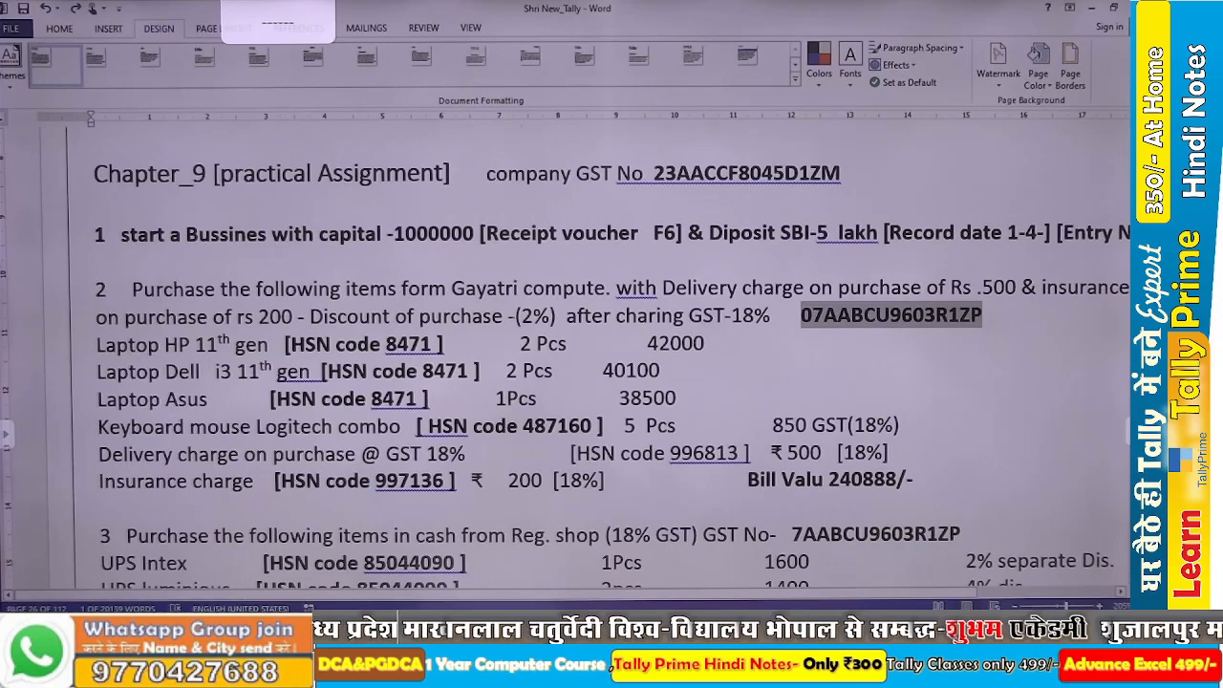
pyautogui.press('alt')
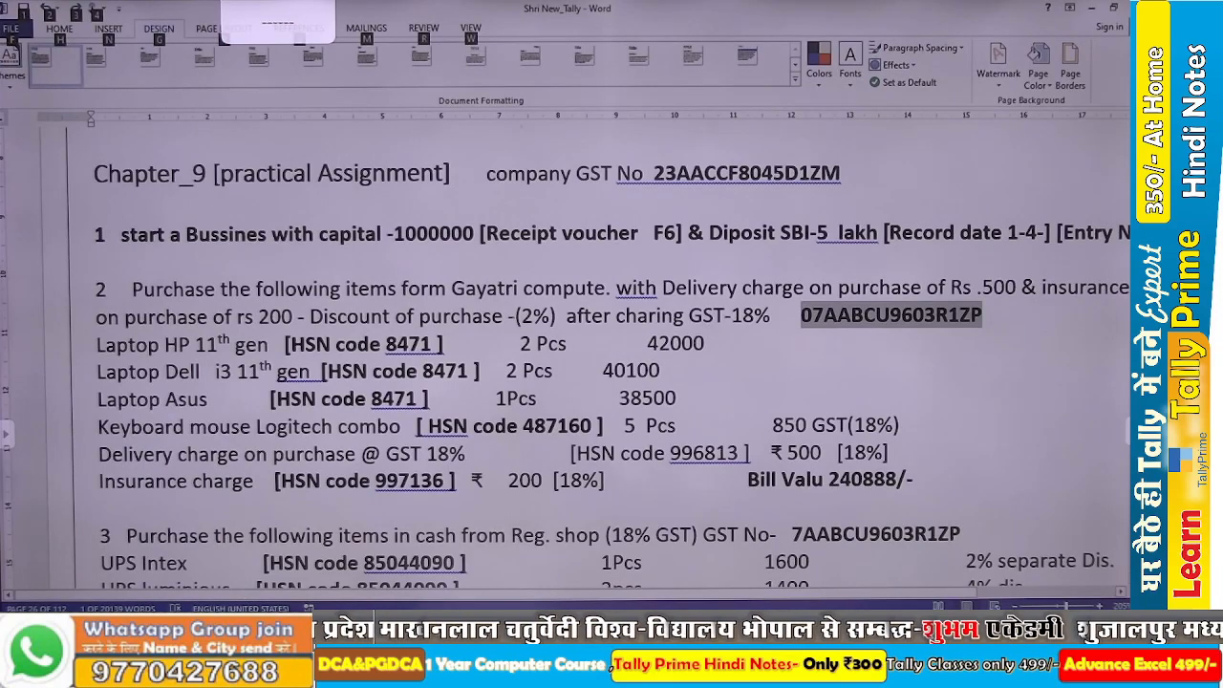
pyautogui.hotkey('alt', 'Tab')
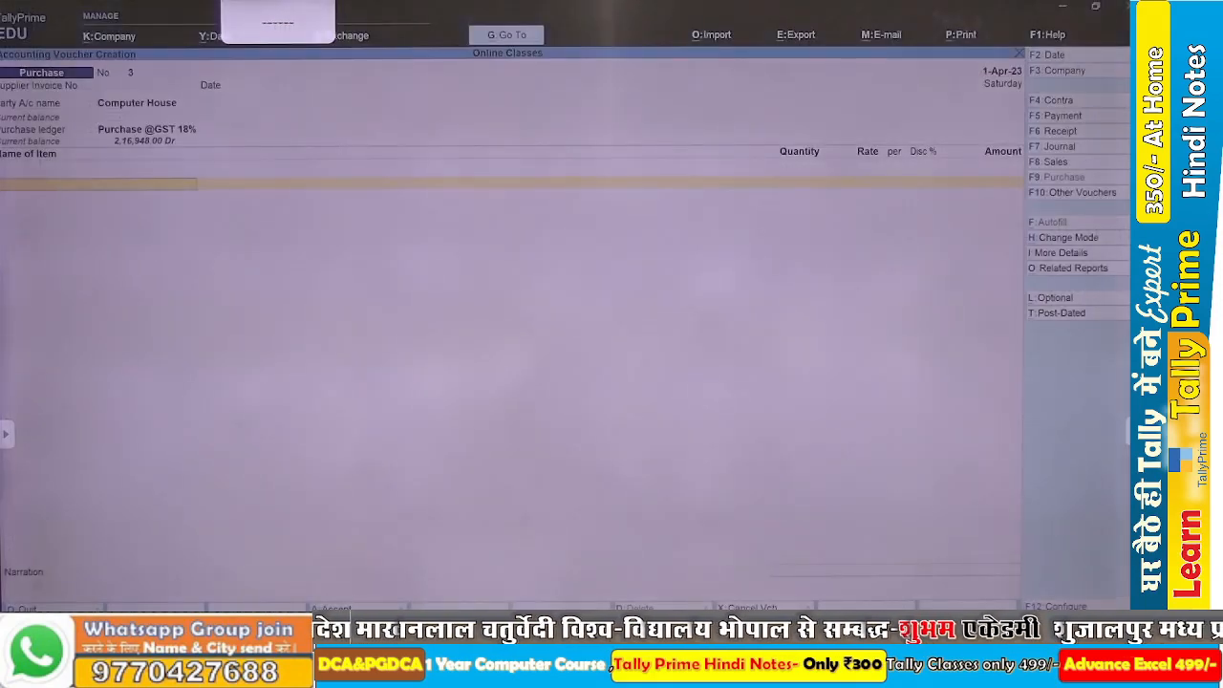
pyautogui.write('La')
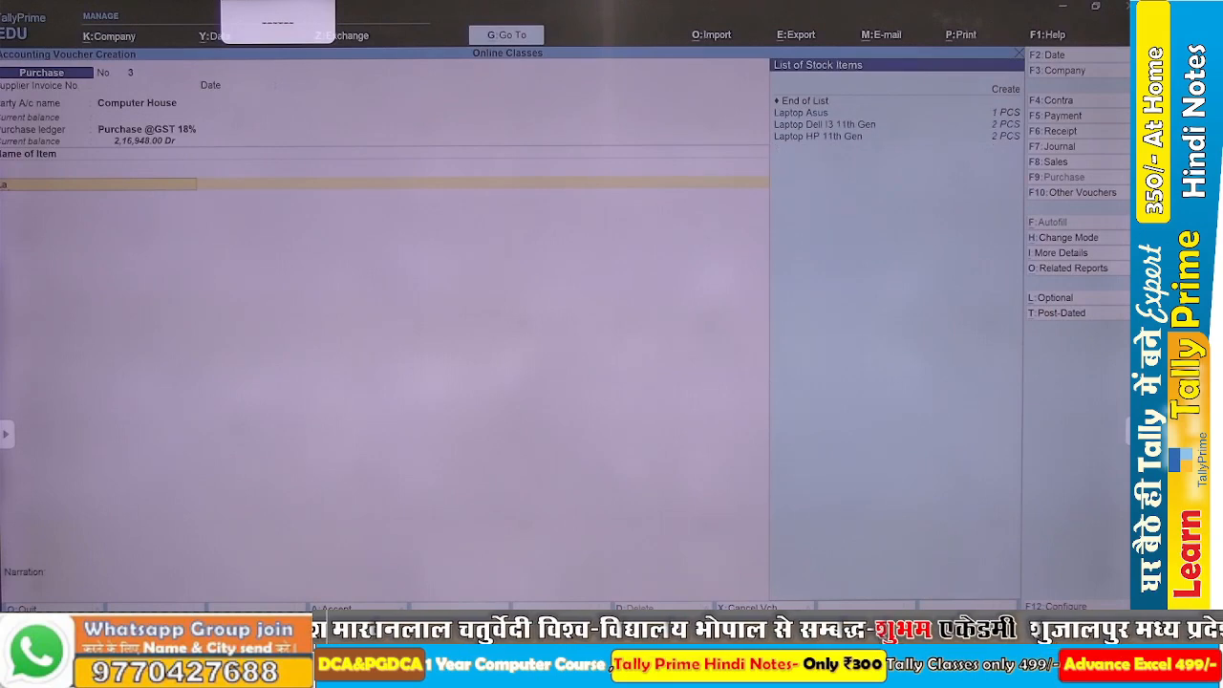
pyautogui.press('Down')
pyautogui.press('Down')
pyautogui.press('Return')
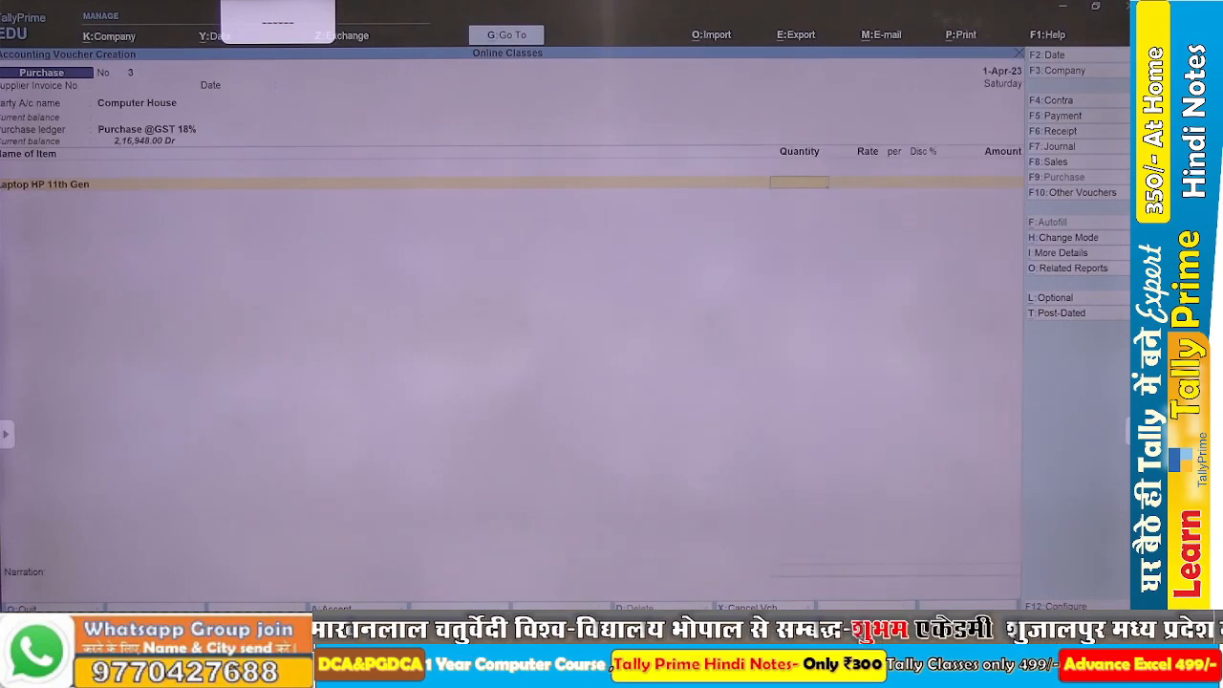
pyautogui.hotkey('alt', 'Tab')
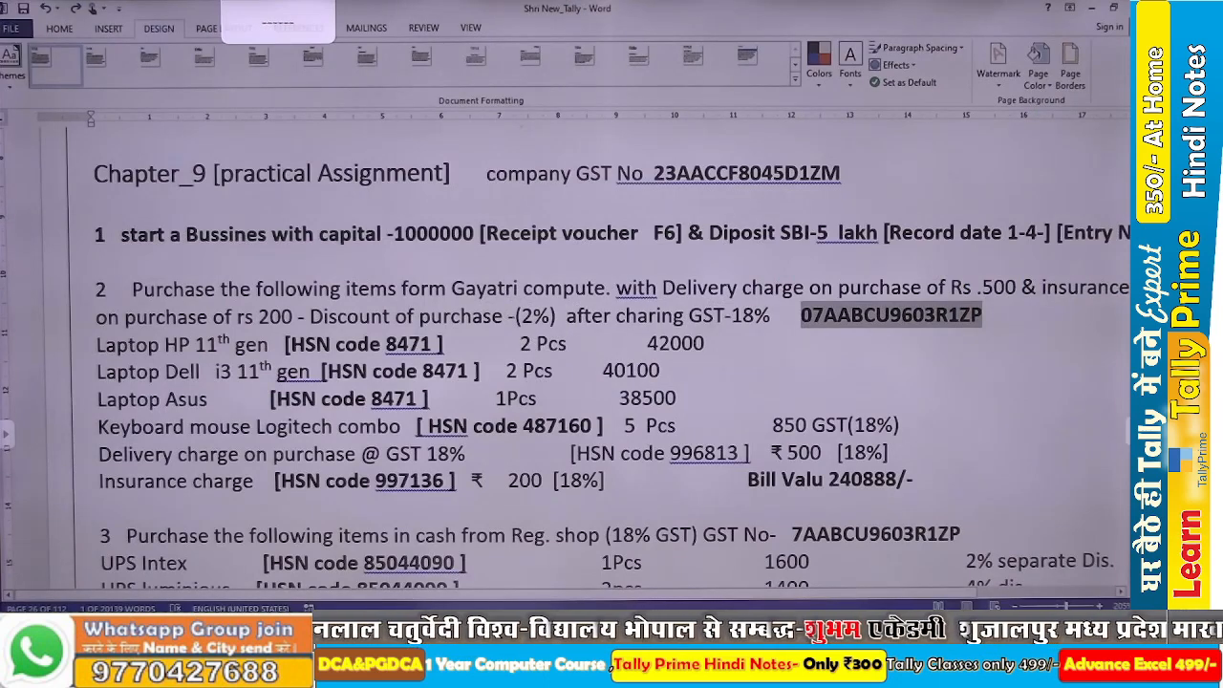
pyautogui.hotkey('alt', 'Tab')
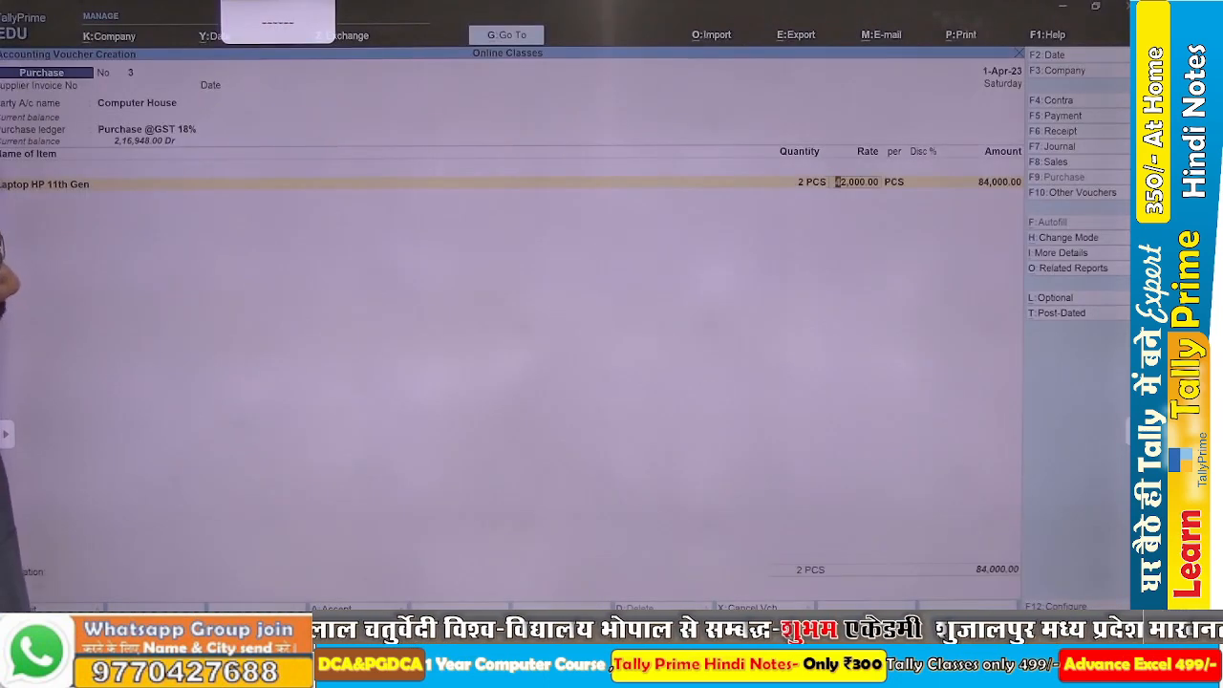
pyautogui.press('Return')
pyautogui.press('Return')
pyautogui.press('Return')
pyautogui.press('Return')
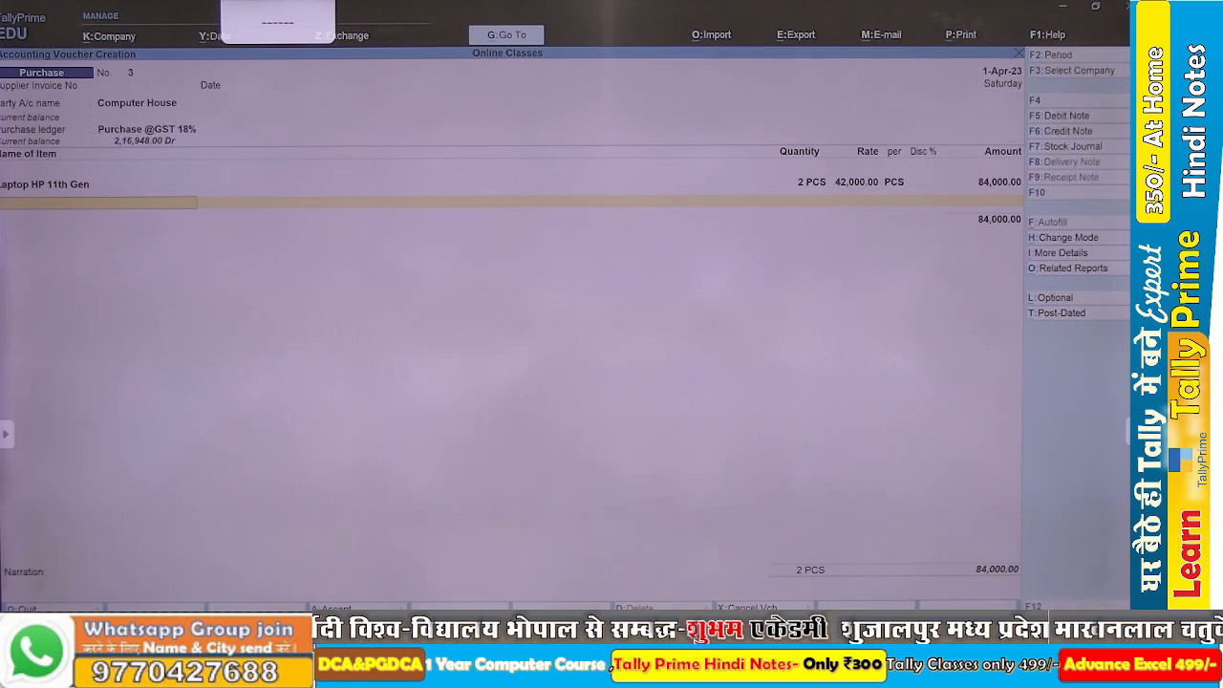
# Switch to the Word assignment and review the laptop items, quantities and rates of the Computer House purchase in item 4.
pyautogui.hotkey('alt', 'Tab')
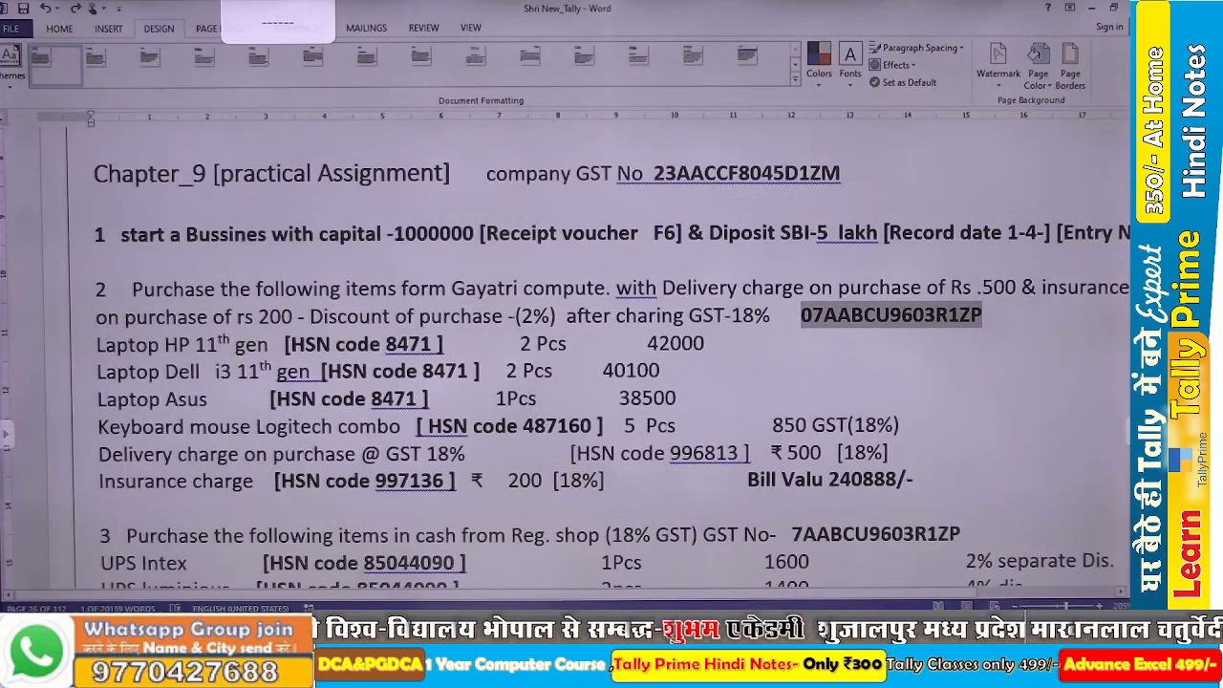
pyautogui.press('alt')
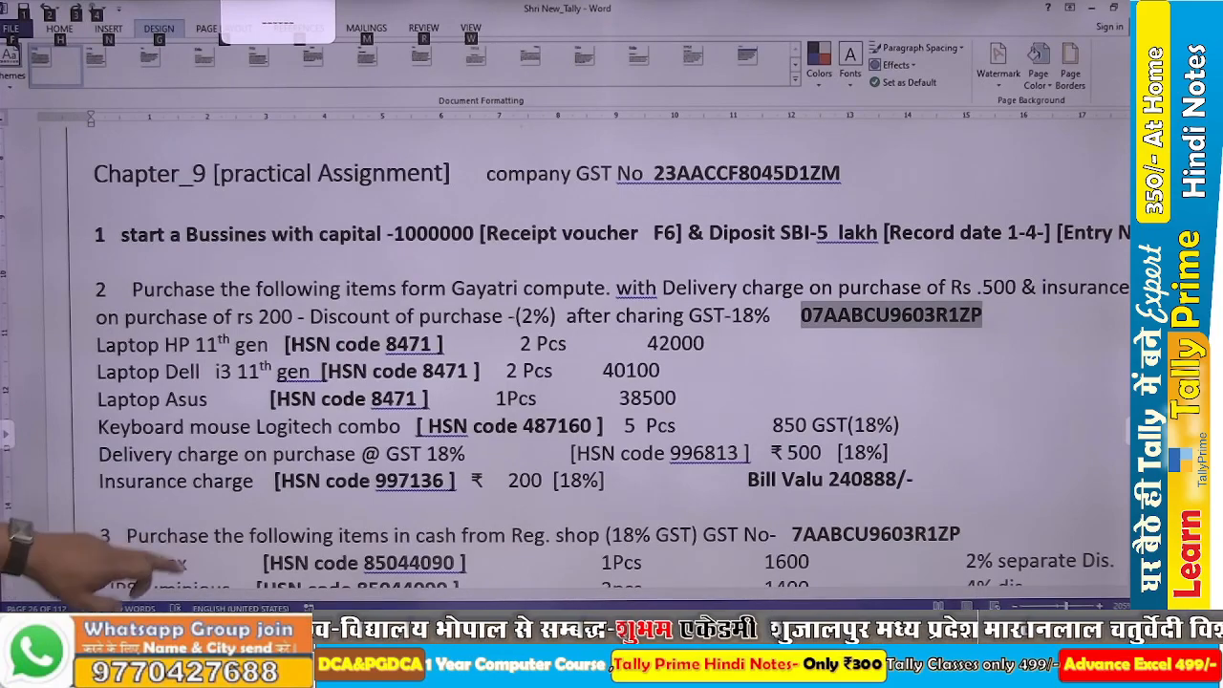
pyautogui.scroll(-4, 573, 354)
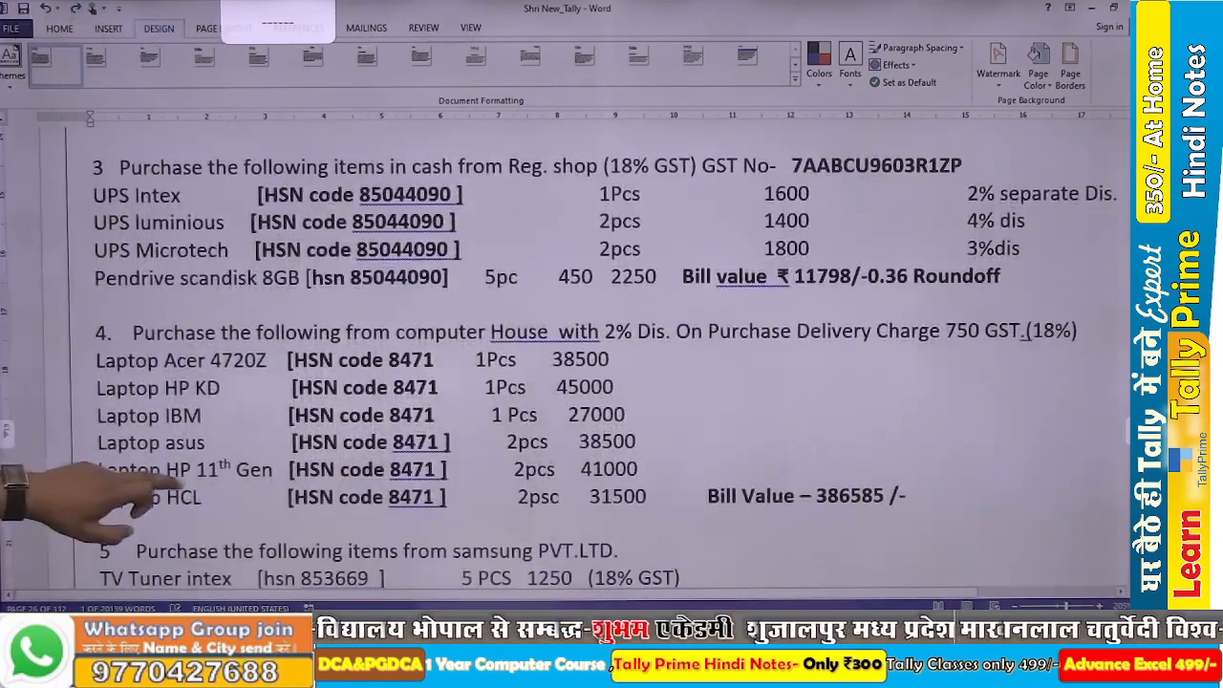
pyautogui.scroll(-2, 573, 354)
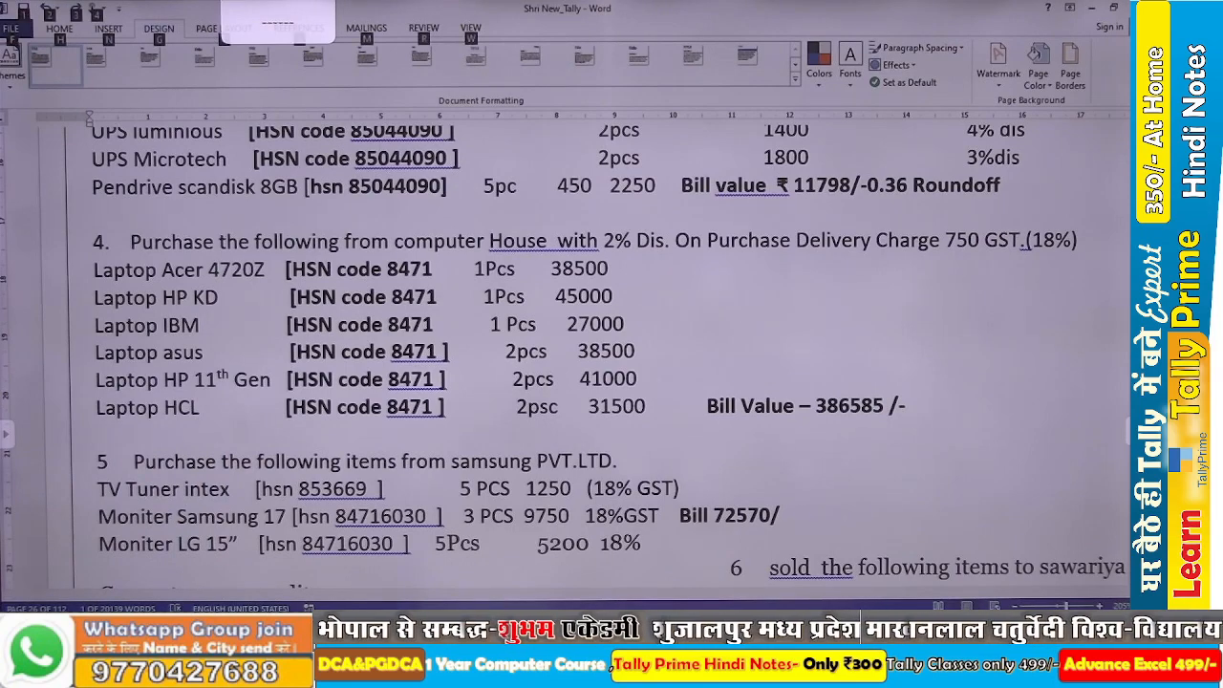
# Switch back to TallyPrime and set the rate of Laptop HP 11th Gen to 41,000.
pyautogui.hotkey('alt', 'Tab')
pyautogui.press('BackSpace')
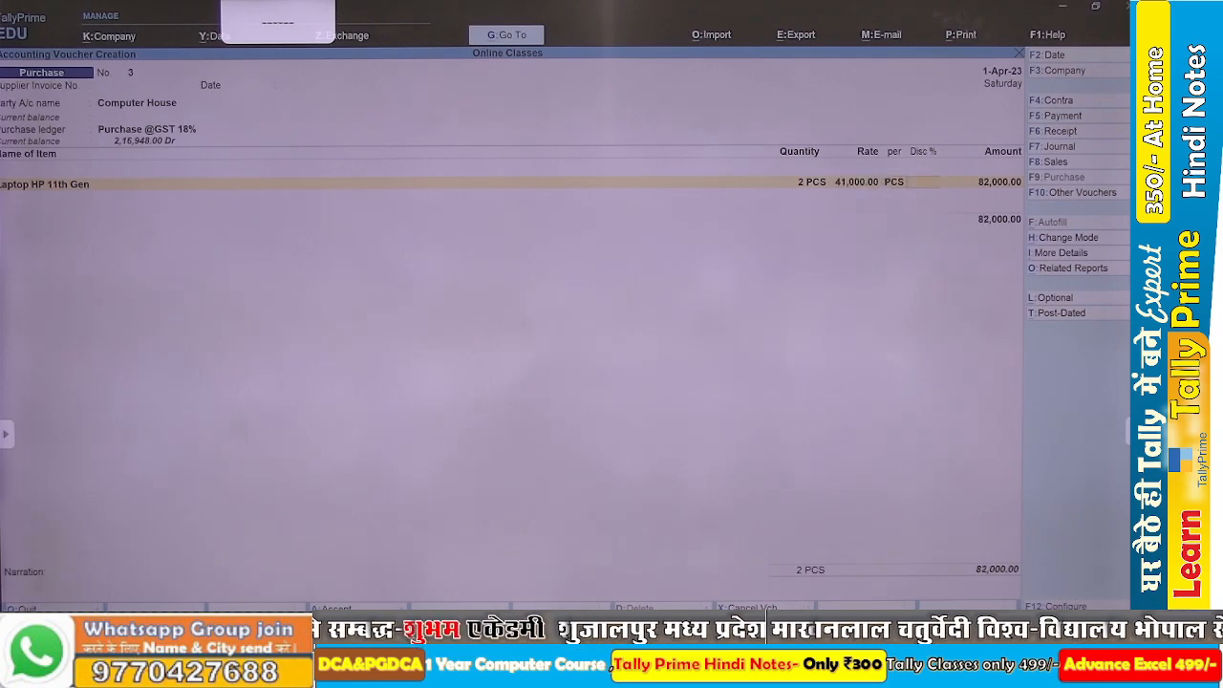
pyautogui.press('Return')
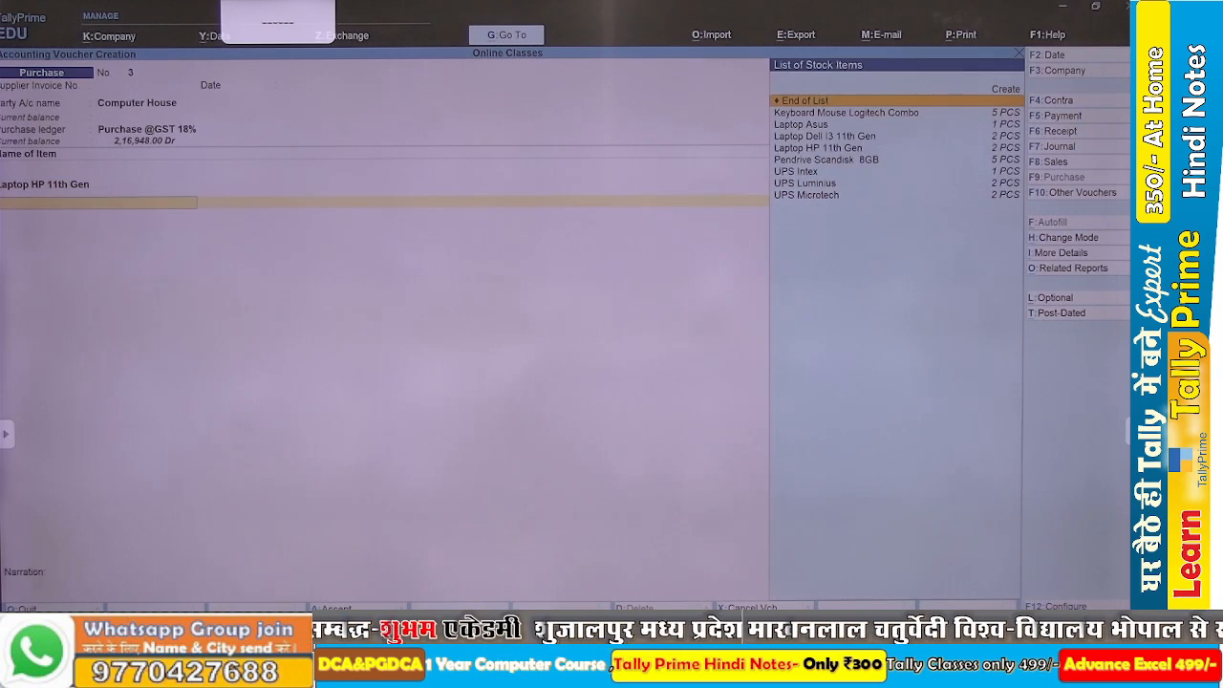
pyautogui.write('a')
pyautogui.press('Return')
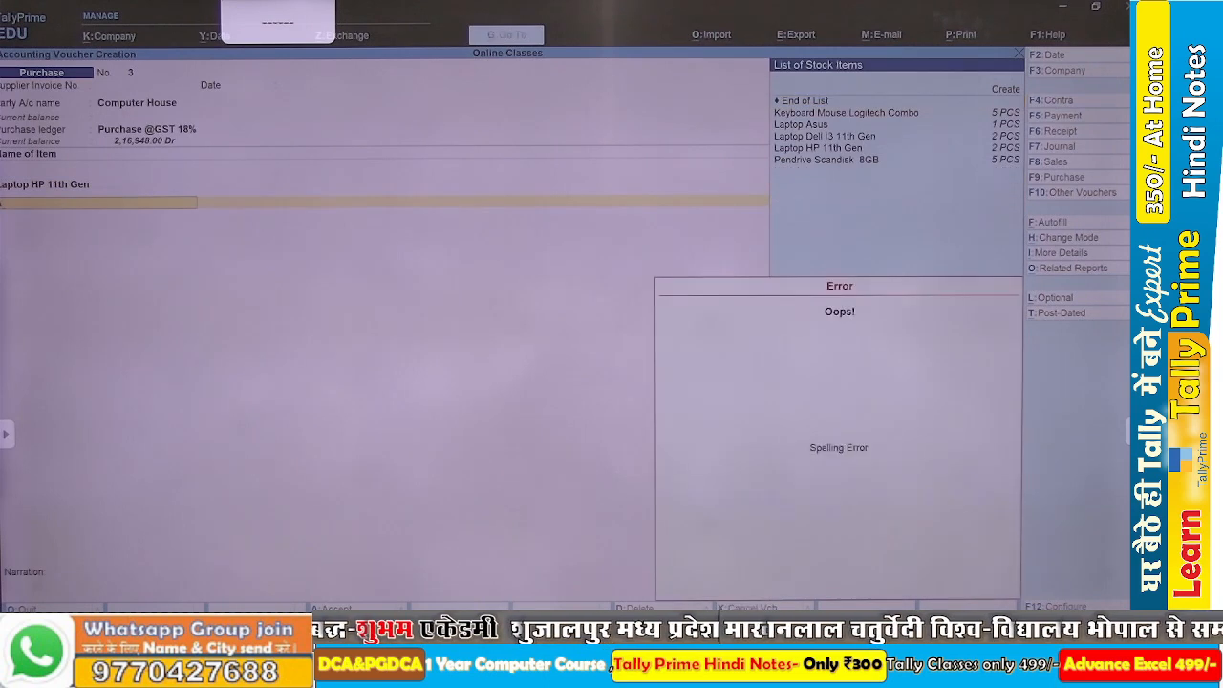
pyautogui.press('Escape')
pyautogui.press('BackSpace')
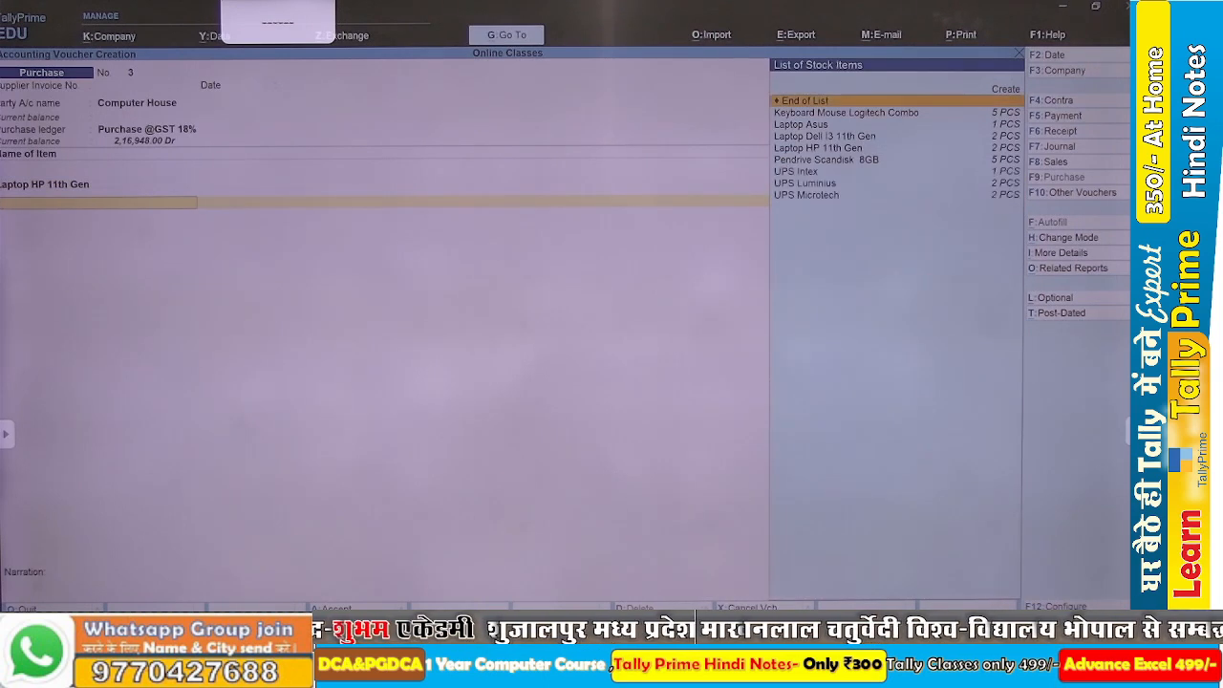
# Check the item name in the Word assignment and start a new stock item named Laptop Acer 4720z from the voucher.
pyautogui.press('alt')
pyautogui.hotkey('alt', 'Tab')
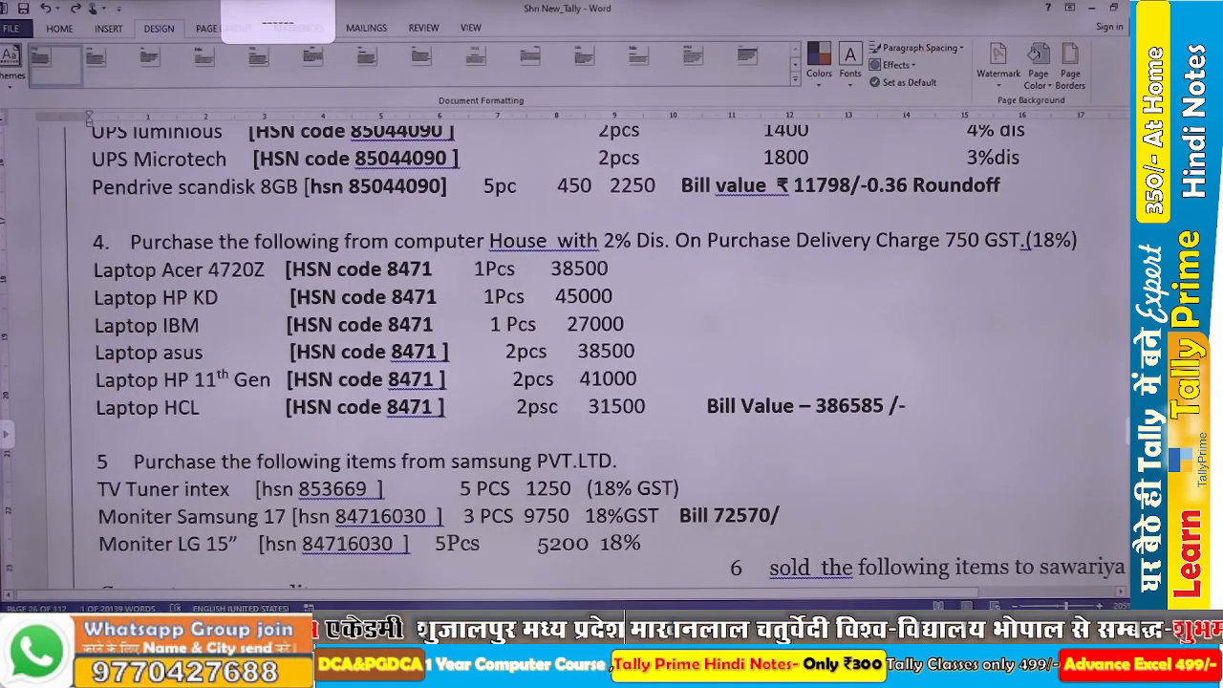
pyautogui.hotkey('alt', 'Tab')
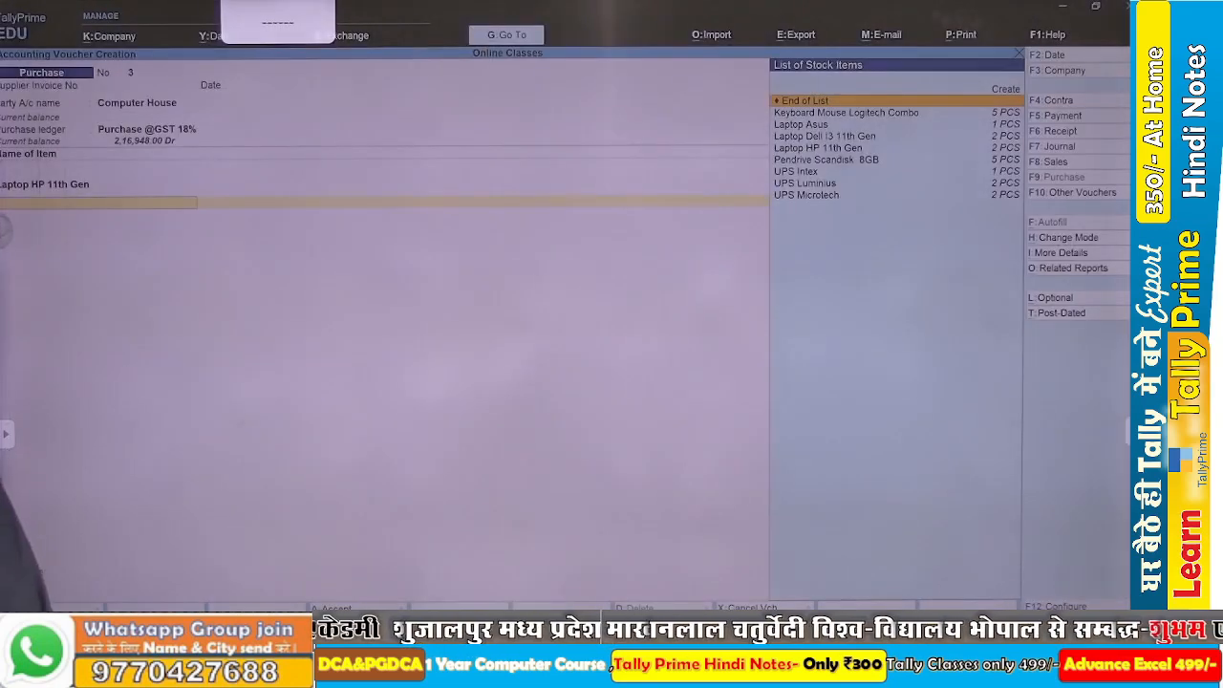
pyautogui.hotkey('alt', 'c')
pyautogui.write('Laptp')
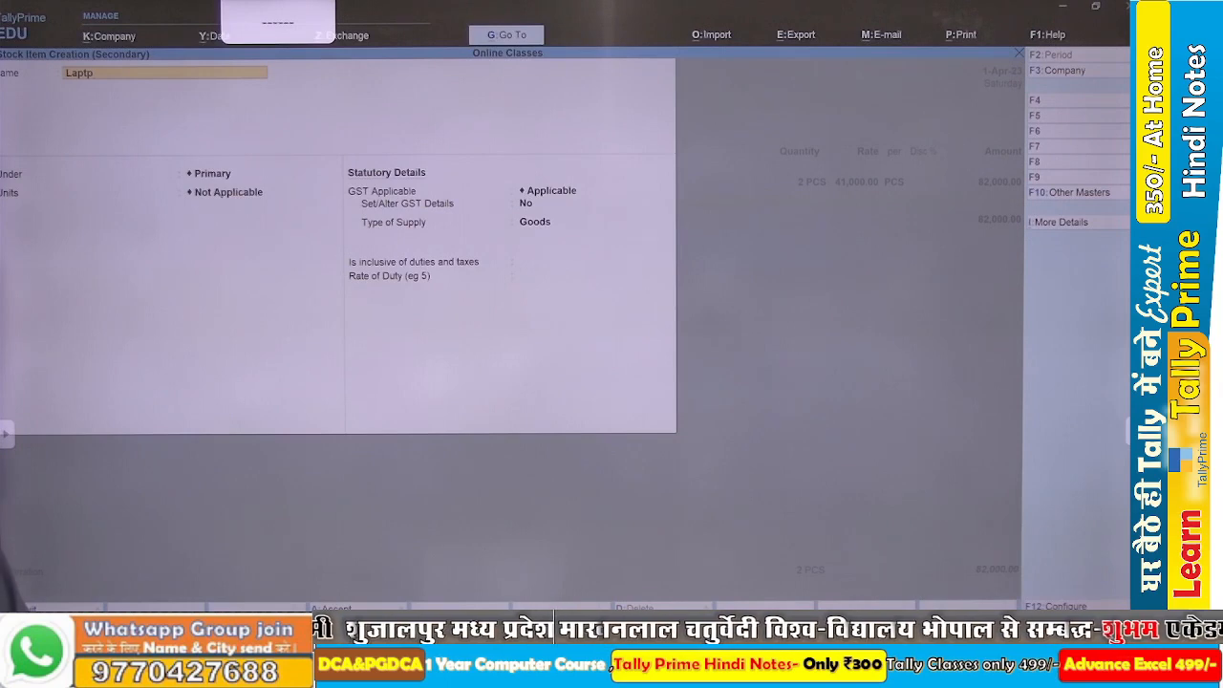
pyautogui.press('BackSpace')
pyautogui.write('op Acer')
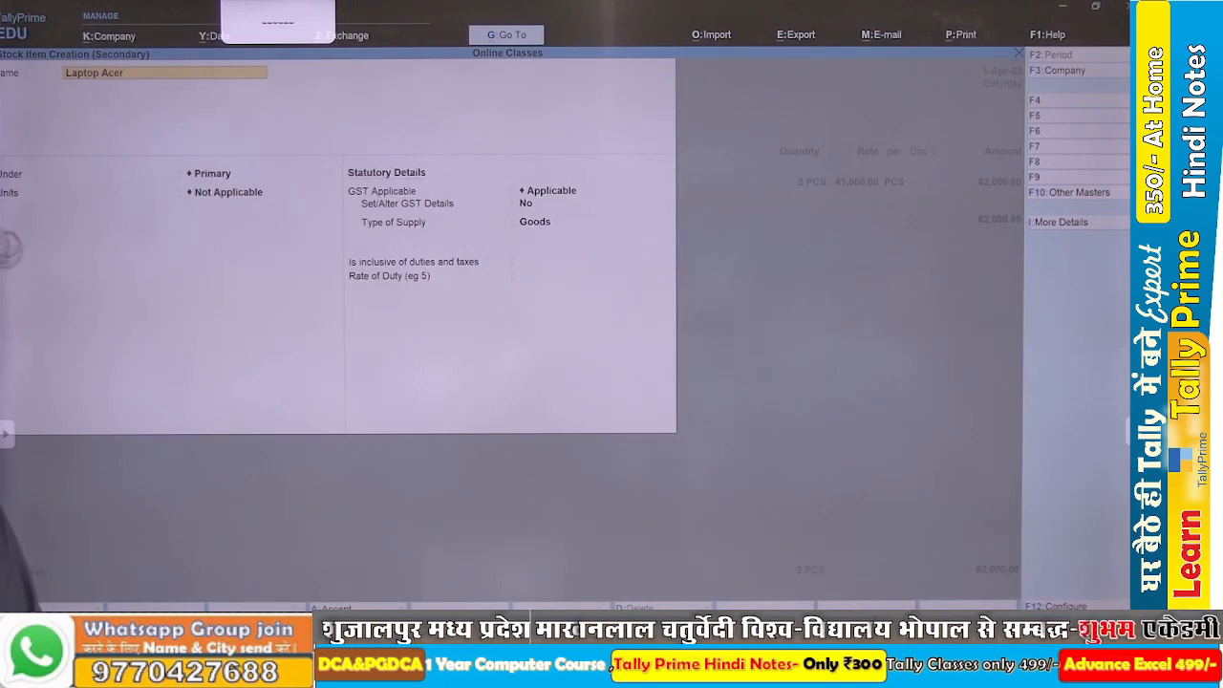
pyautogui.write(' 47')
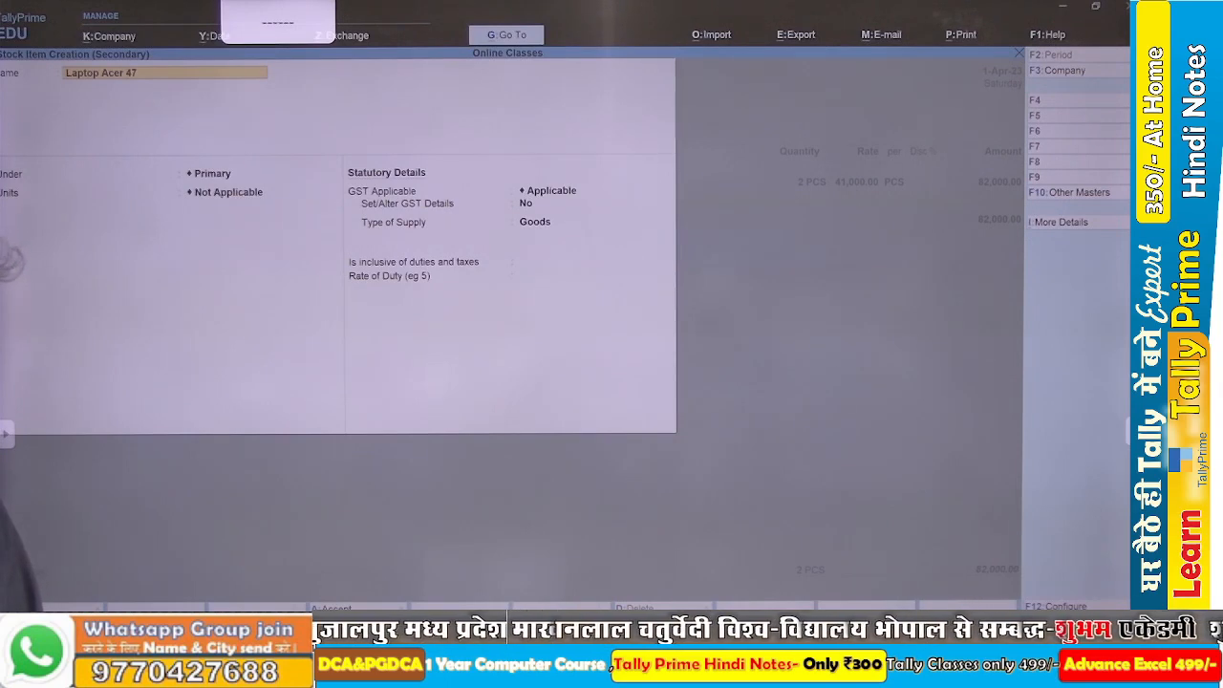
pyautogui.write('20z')
pyautogui.press('Return')
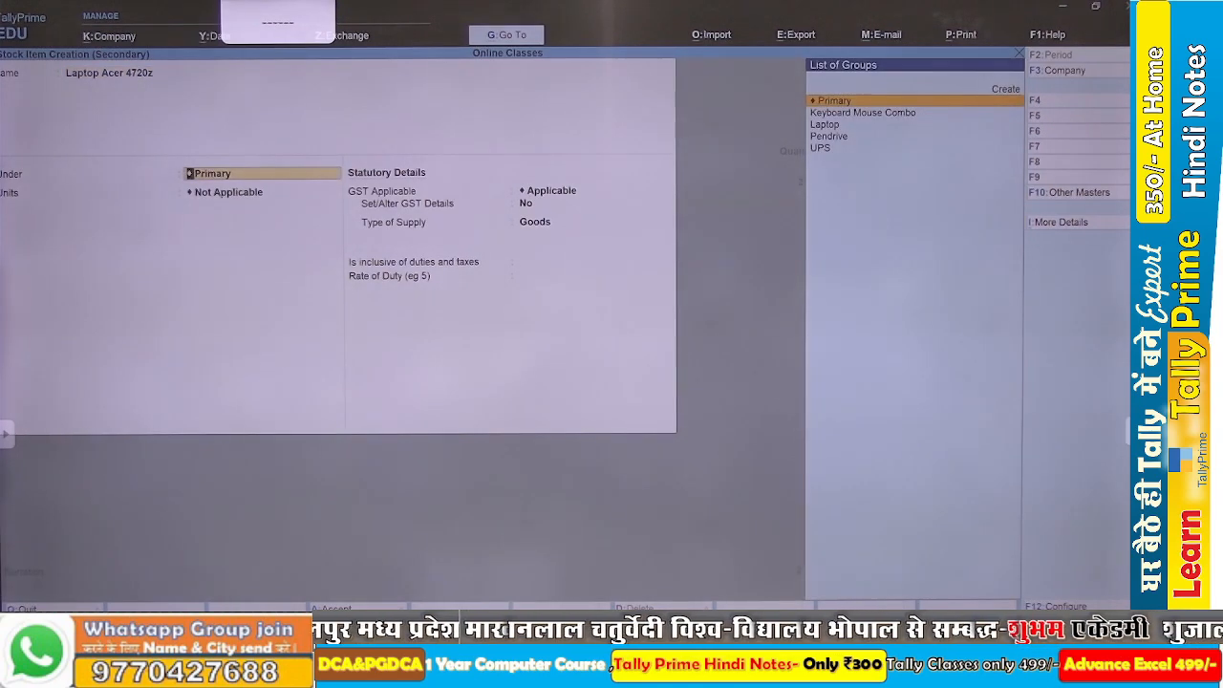
# Define a new stock group Laptop@GST under Primary for the item, with item quantities added set to Yes.
pyautogui.press('Down')
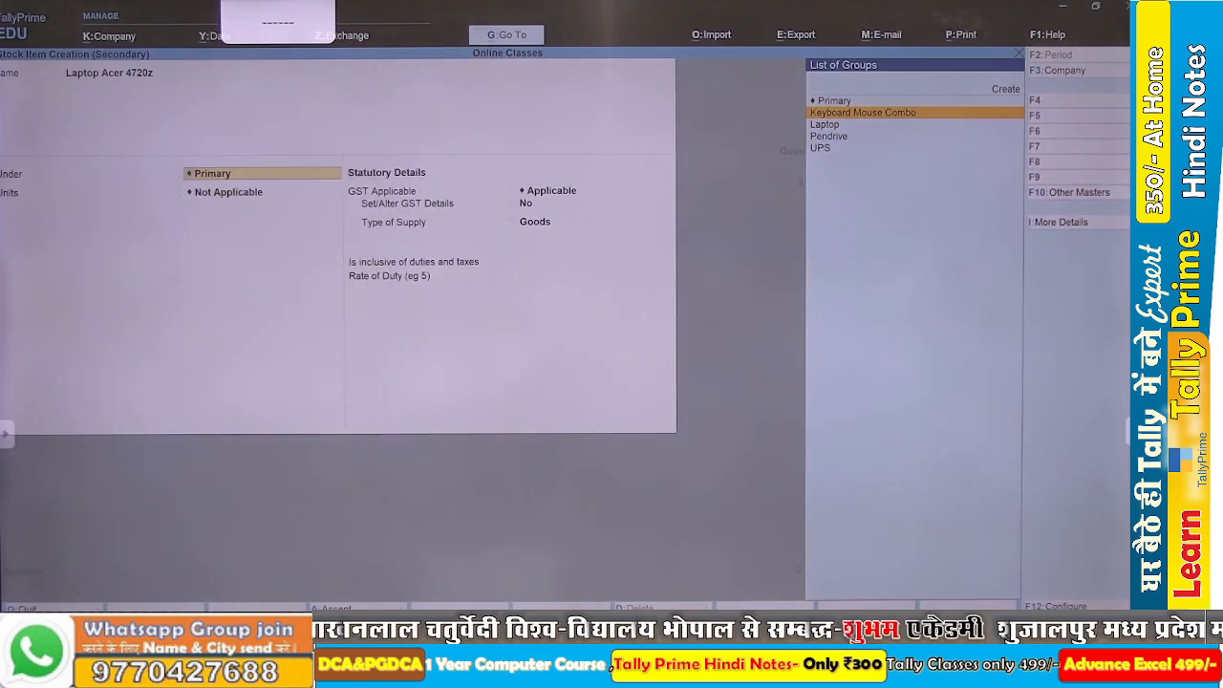
pyautogui.hotkey('alt', 'c')
pyautogui.write('Lp')
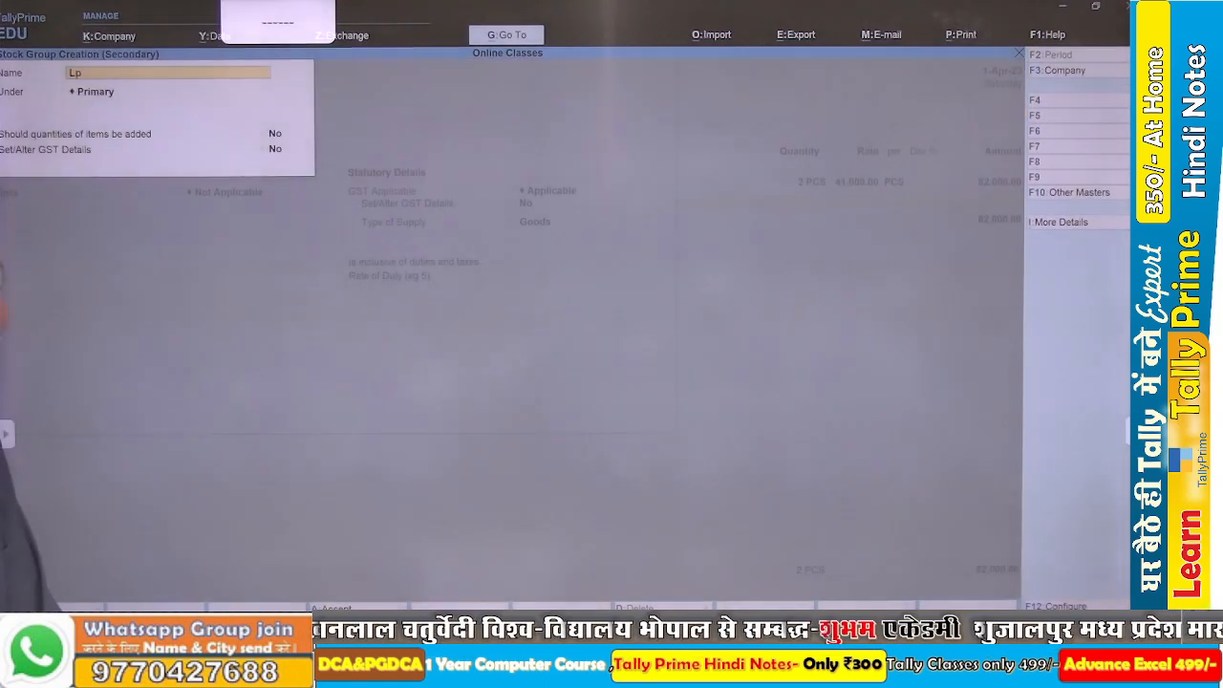
pyautogui.press('BackSpace')
pyautogui.write('ap')
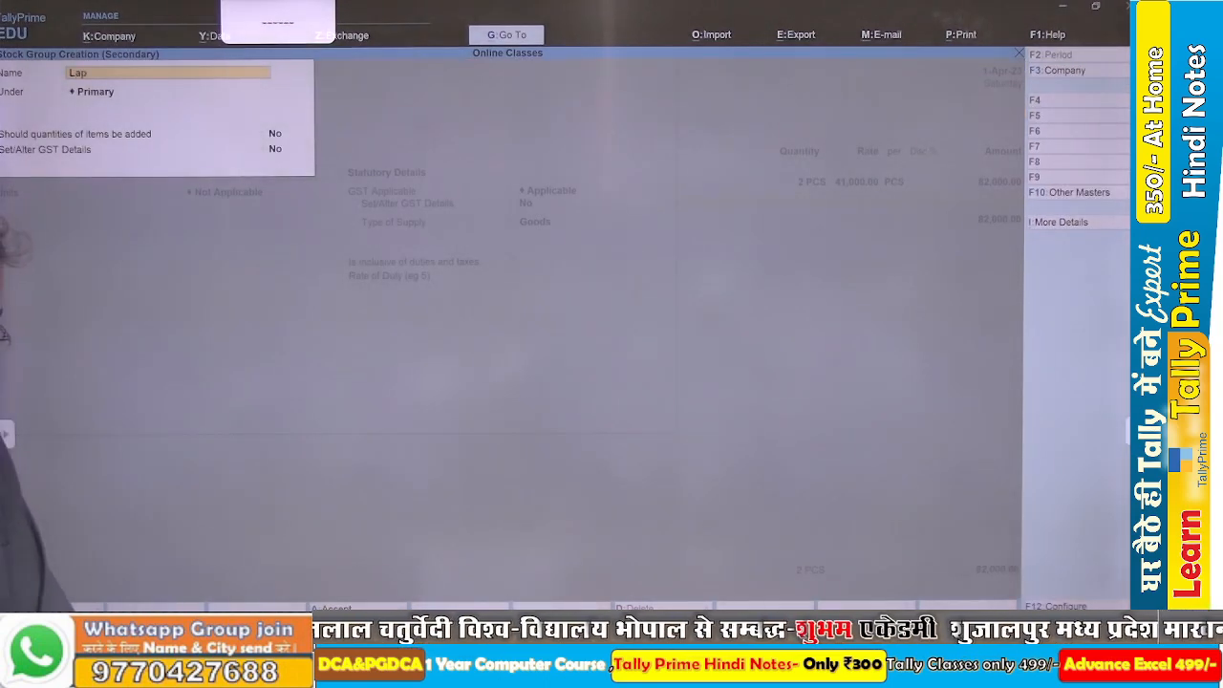
pyautogui.write('top')
pyautogui.press('Return')
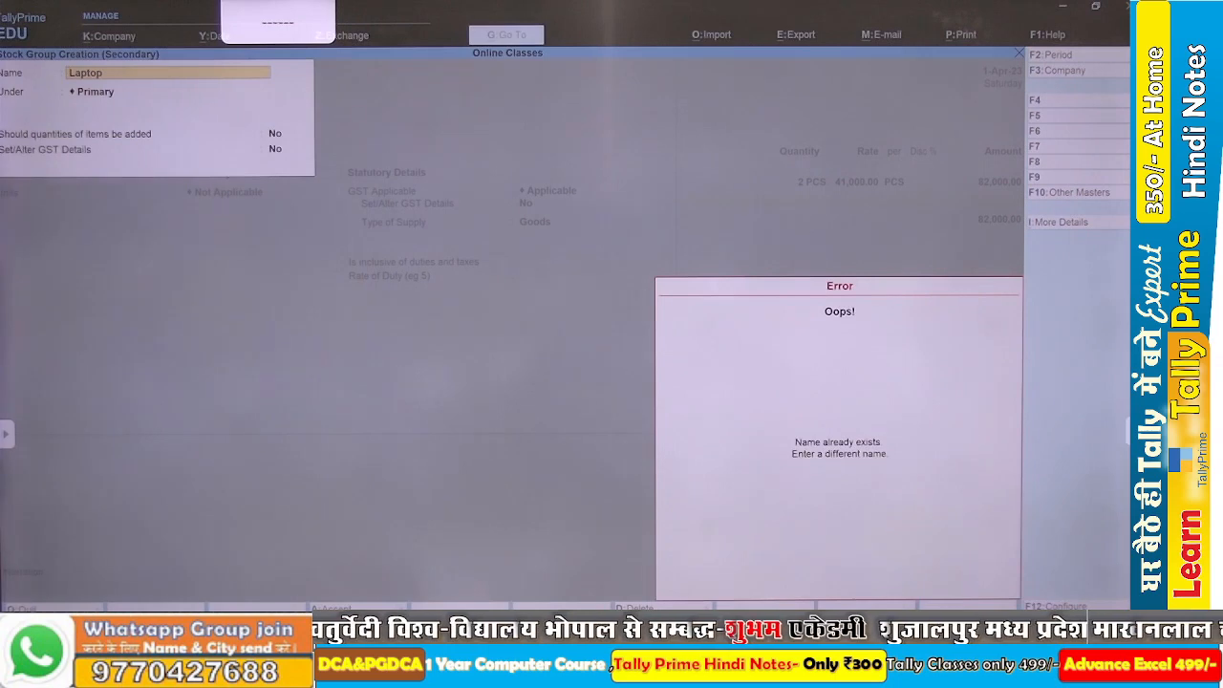
pyautogui.press('Escape')
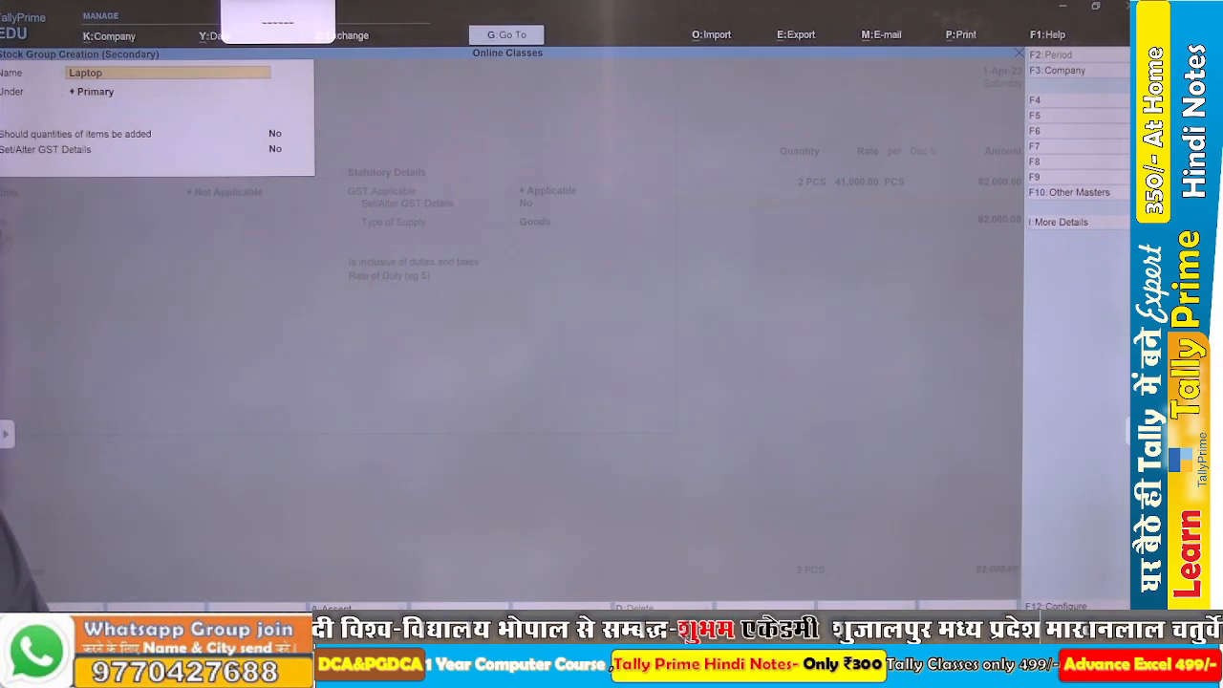
pyautogui.write('@GST')
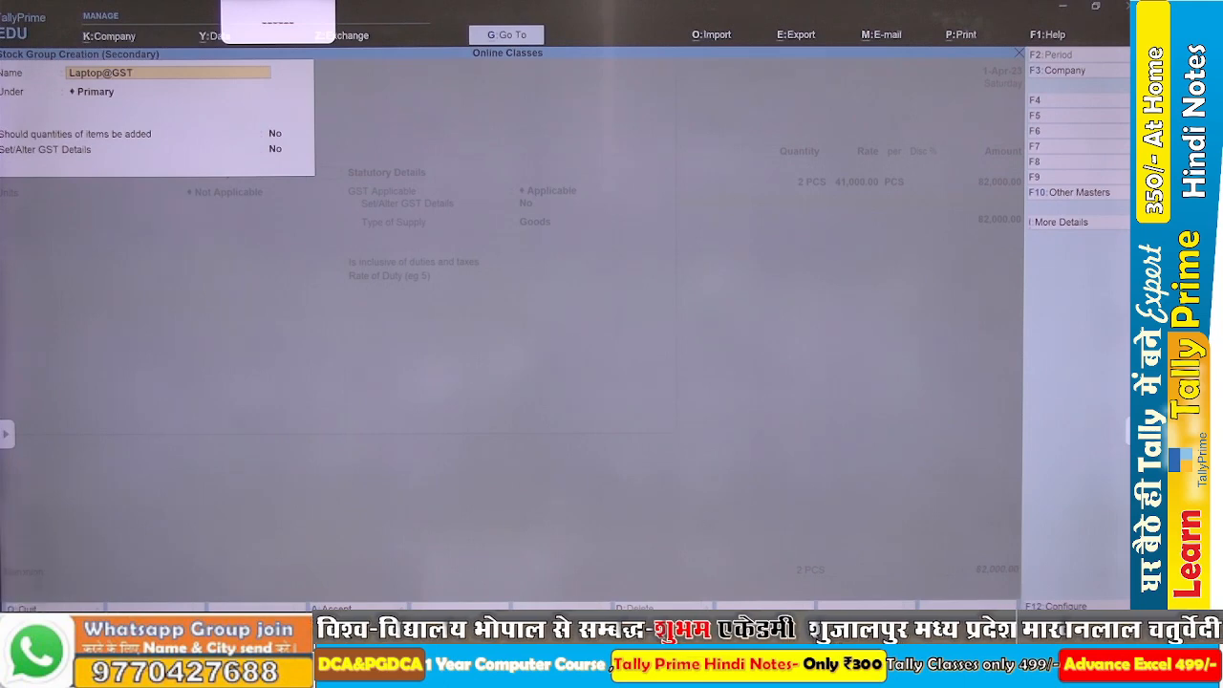
pyautogui.press('Return')
pyautogui.press('Return')
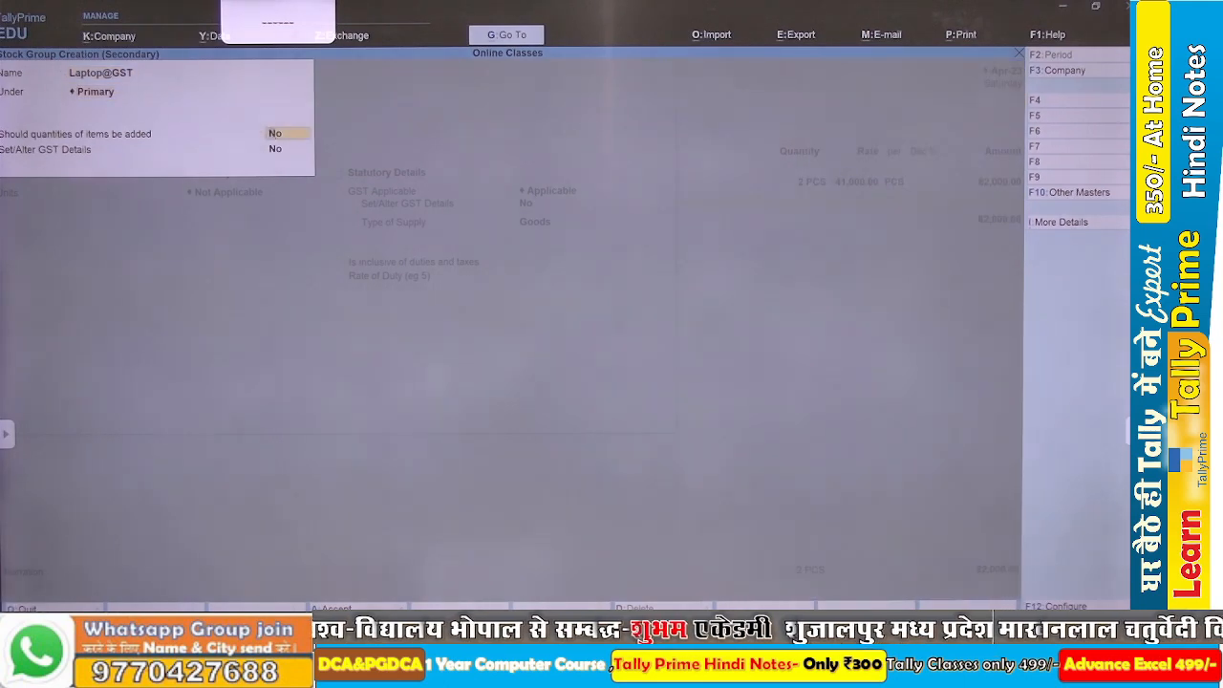
# Enter the group's GST details with description Laptop, HSN/SAC 8471, taxability Taxable and integrated tax 18%, and save the group.
pyautogui.press('Return')
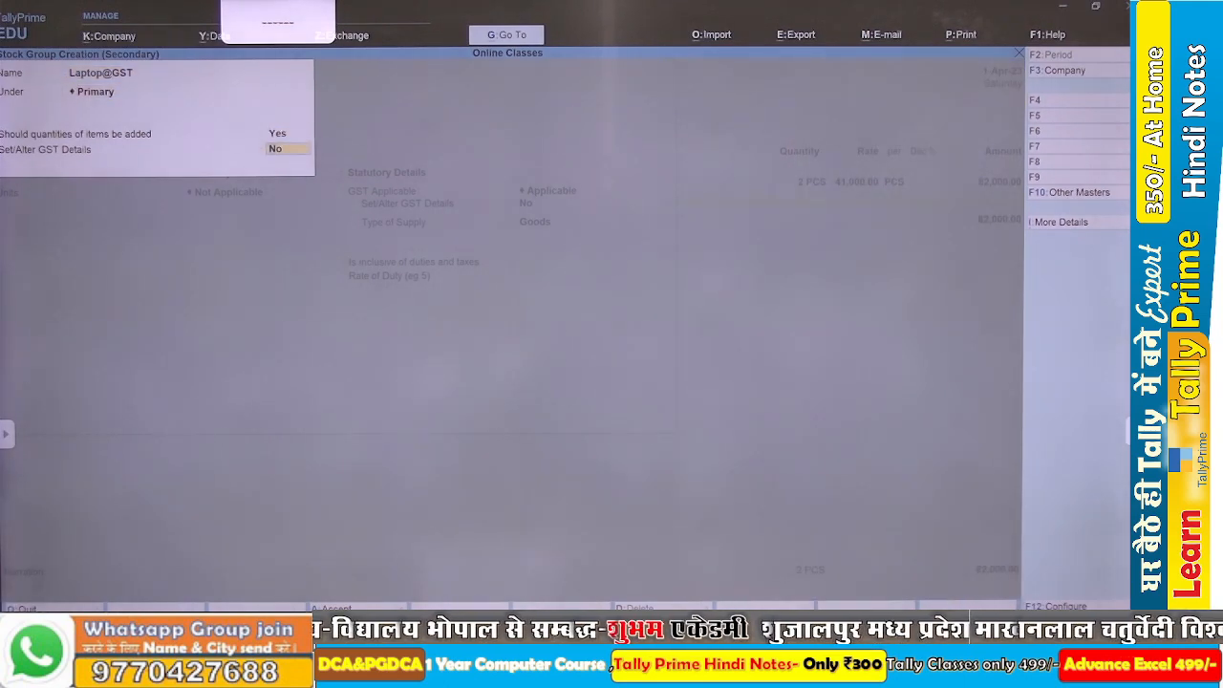
pyautogui.press('Return')
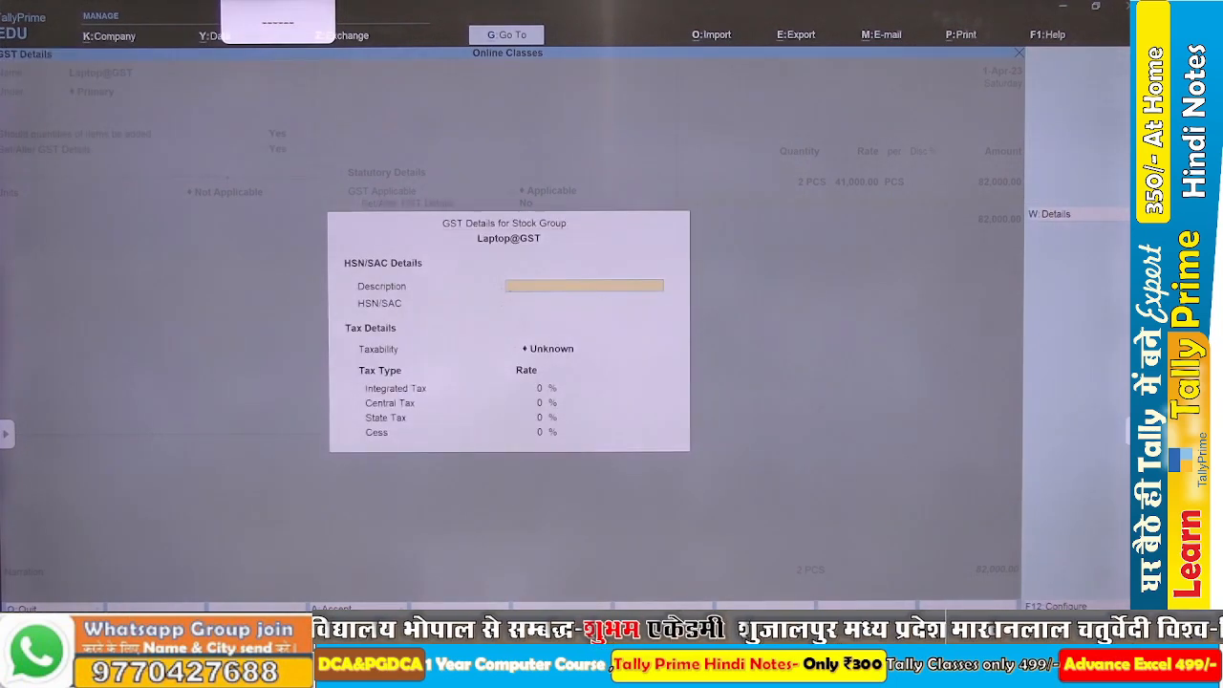
pyautogui.write('Laptop')
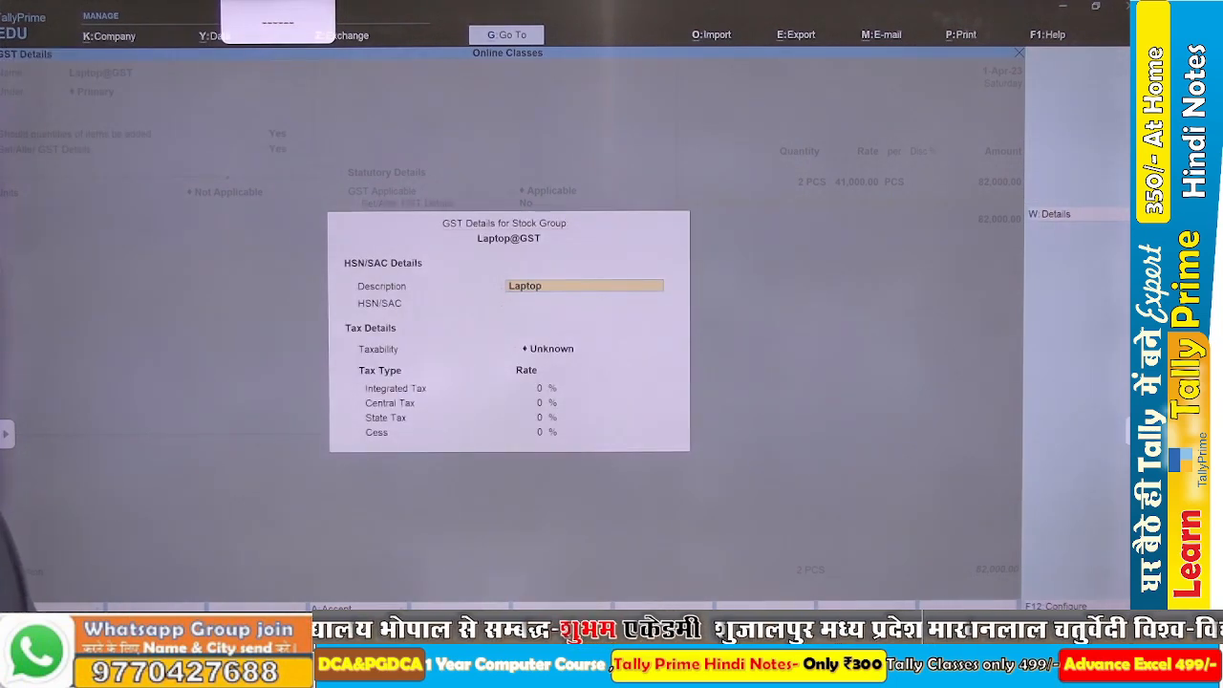
pyautogui.press('Return')
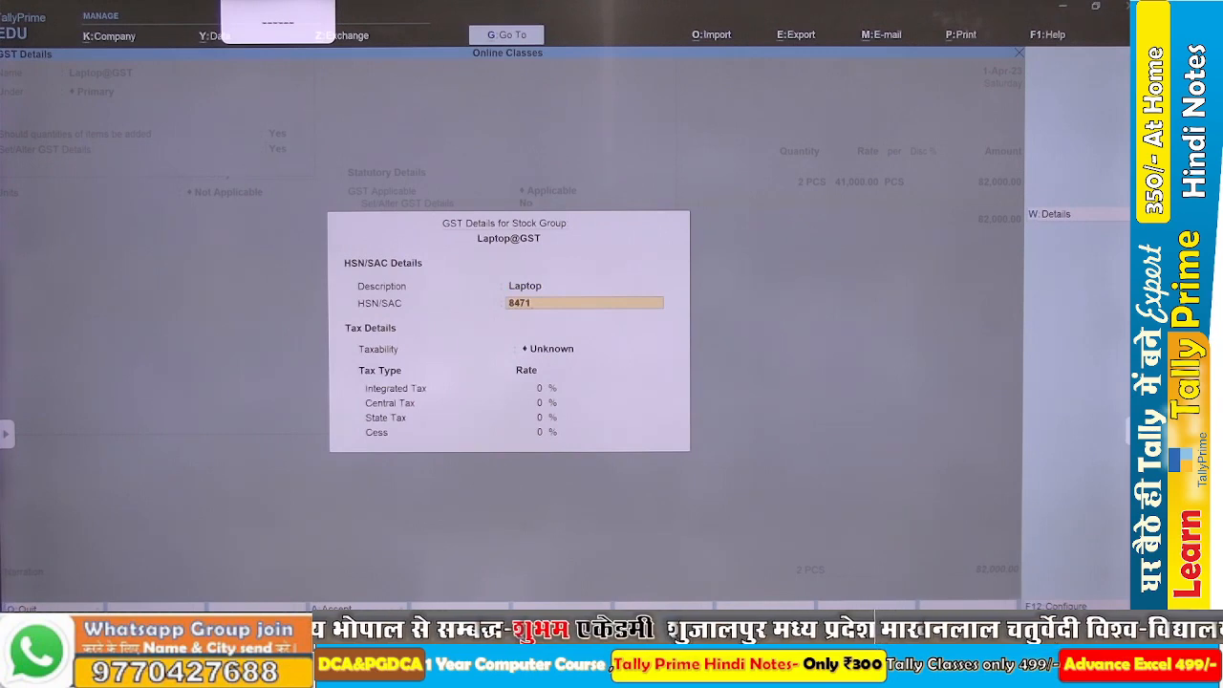
pyautogui.press('Return')
pyautogui.press('Down')
pyautogui.press('Down')
pyautogui.press('Down')
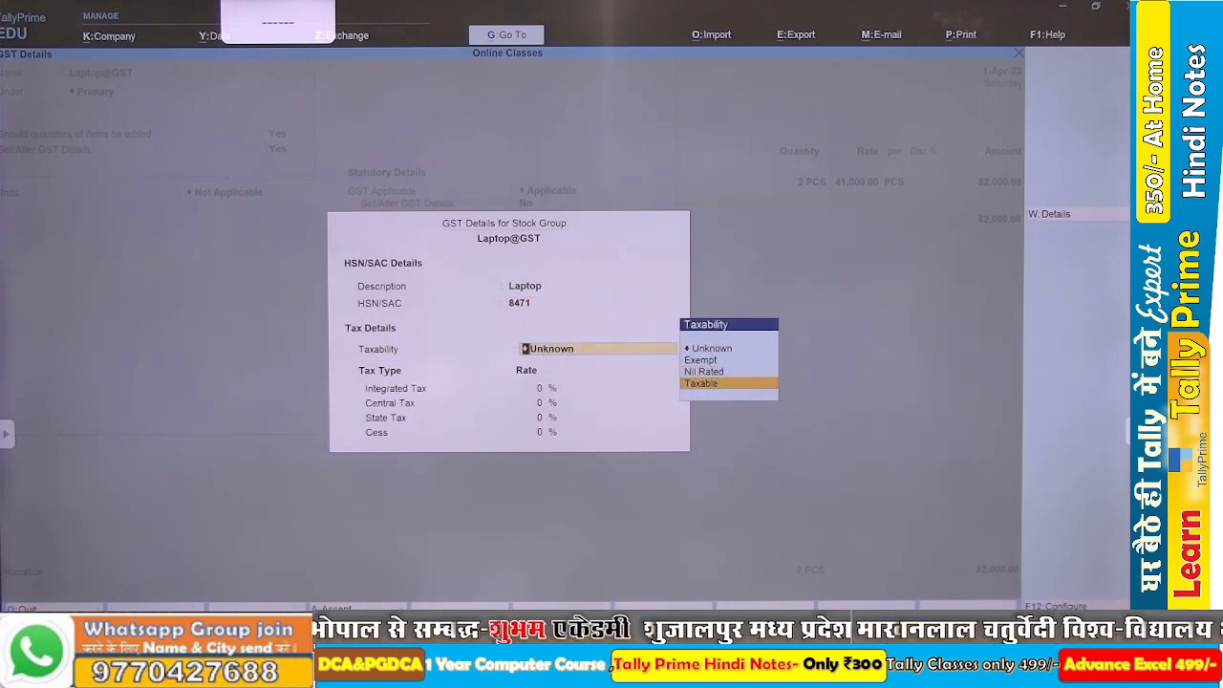
pyautogui.press('Return')
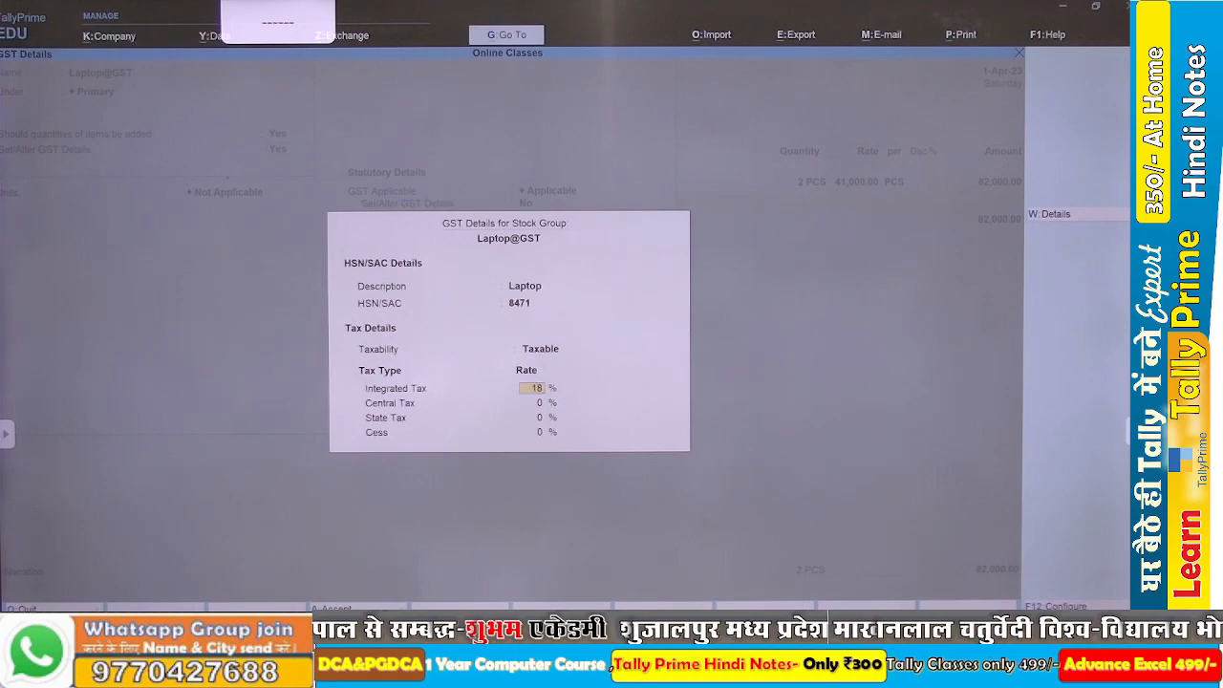
pyautogui.hotkey('alt', 'Tab')
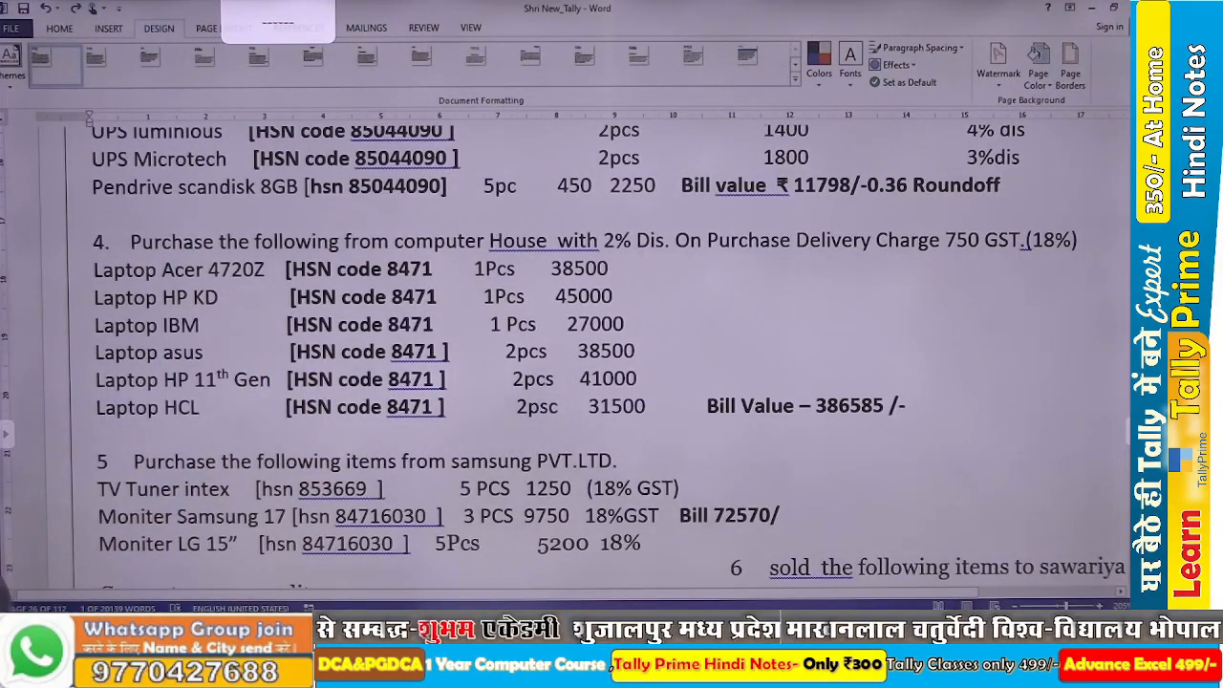
pyautogui.hotkey('alt', 'Tab')
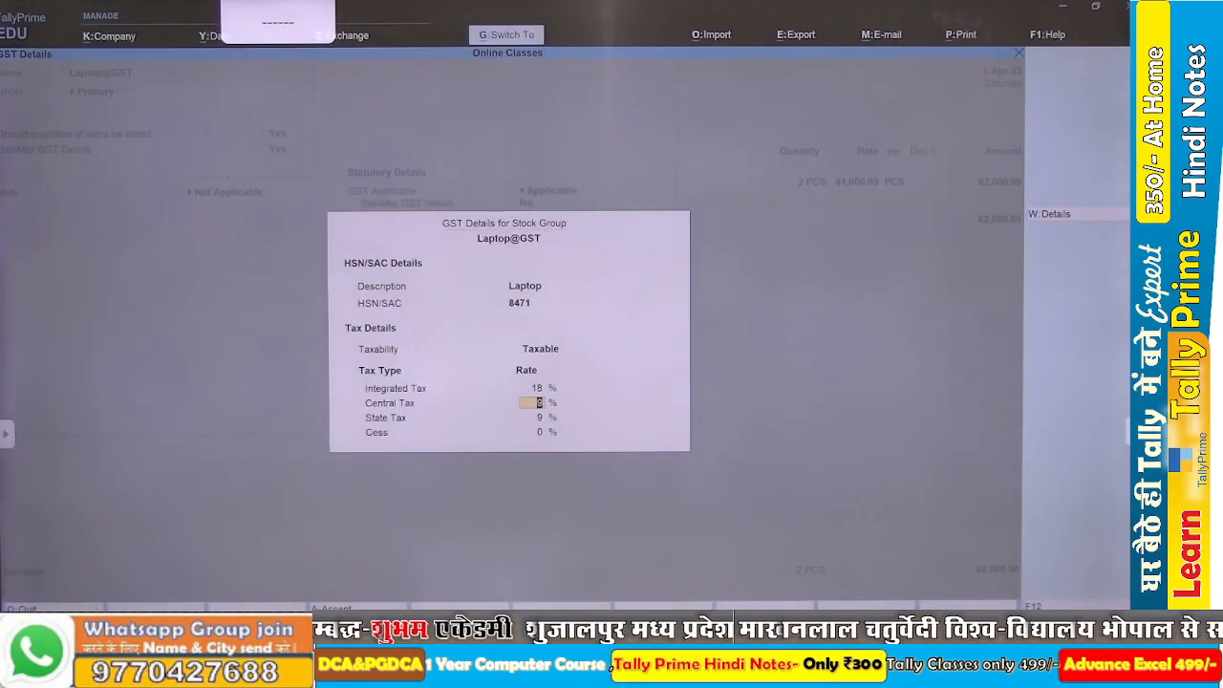
pyautogui.hotkey('ctrl', 'a')
pyautogui.press('Return')
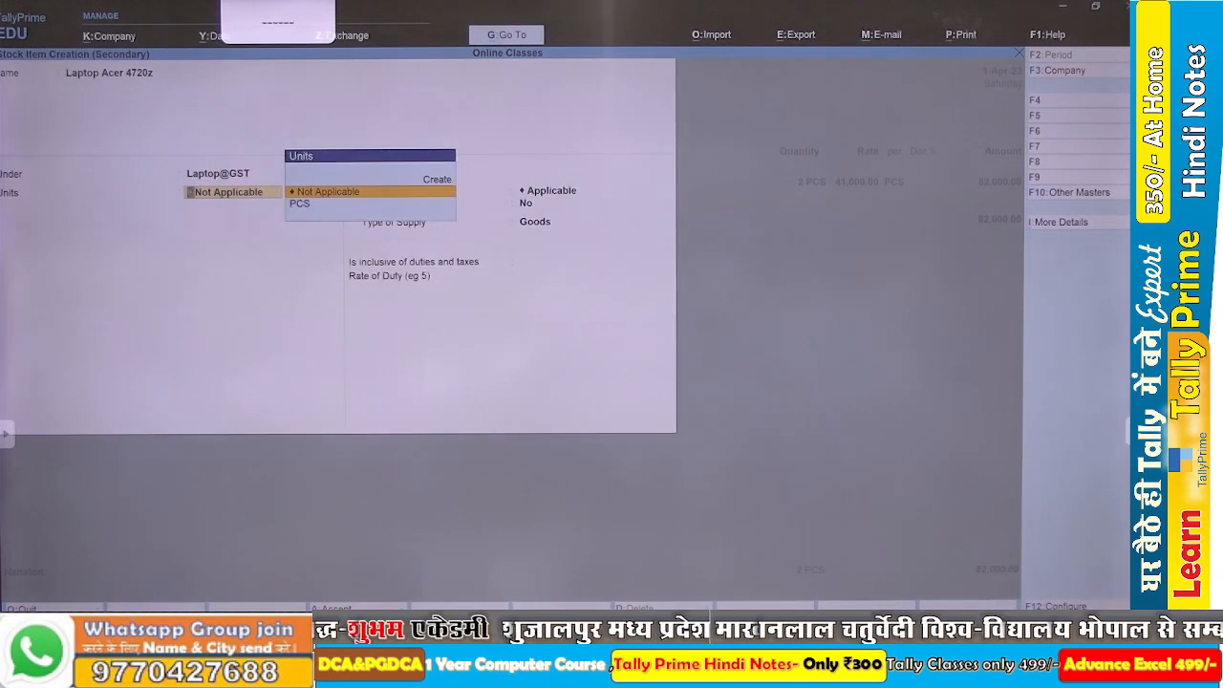
# Set the item's unit to PCS, keep GST applicable with supply type Goods, and save the stock item.
pyautogui.press('Down')
pyautogui.press('Return')
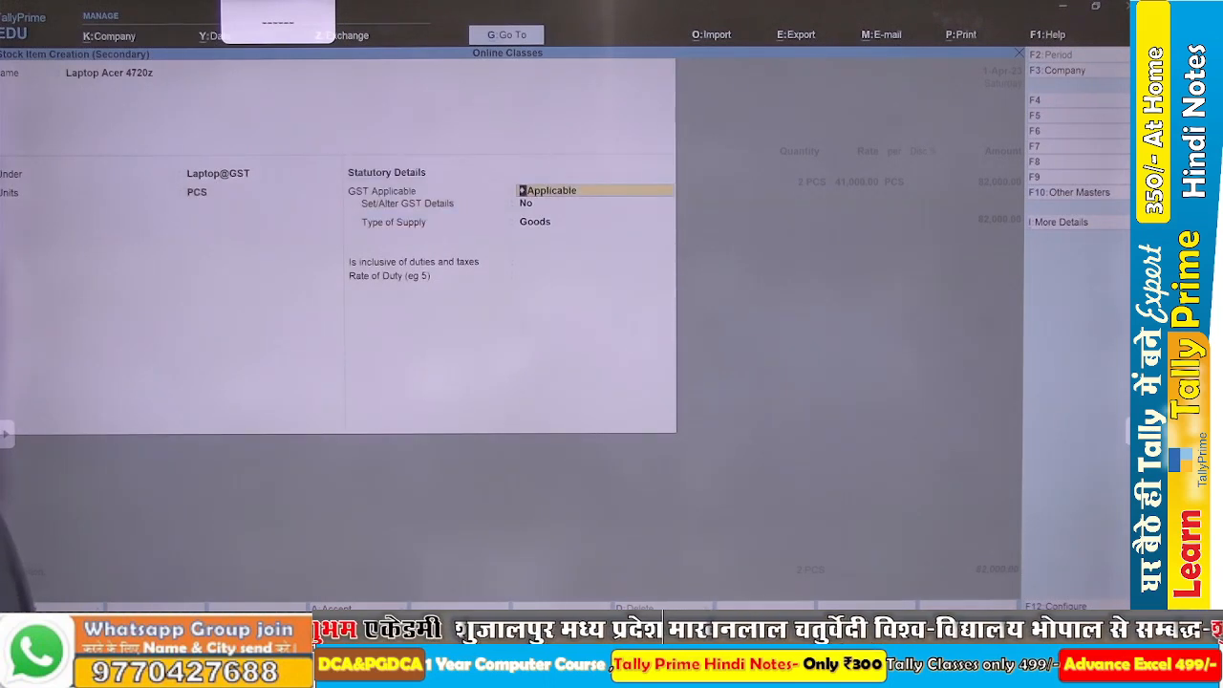
pyautogui.press('Return')
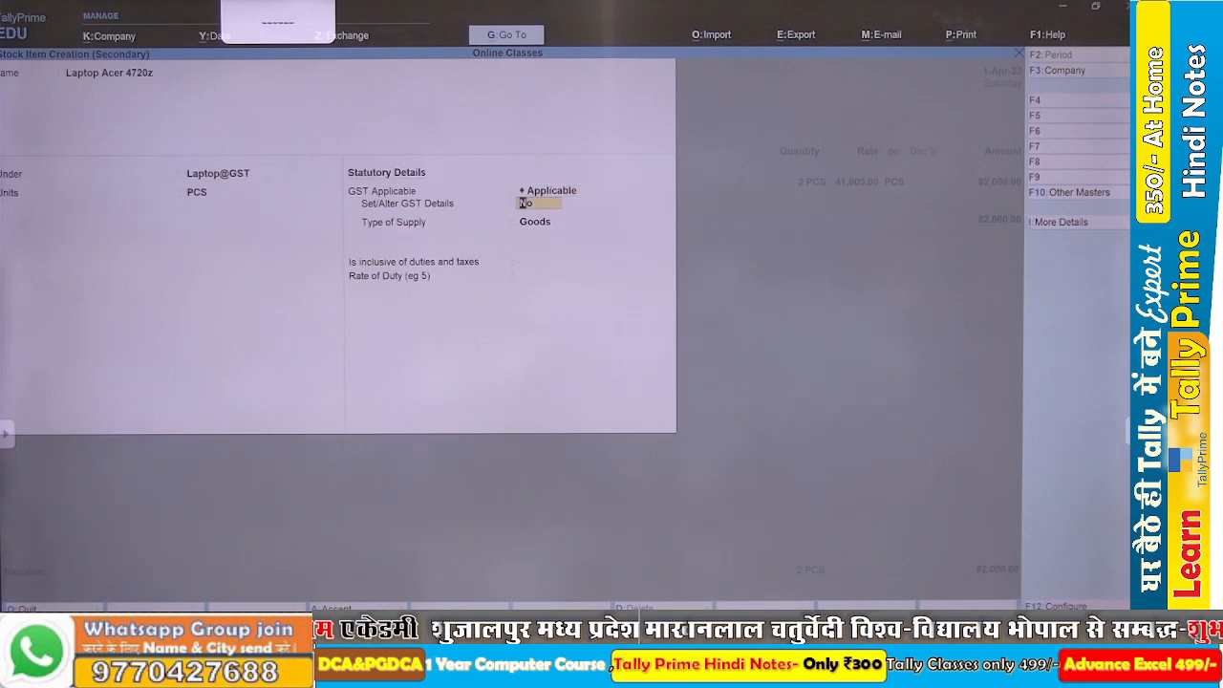
pyautogui.press('Return')
pyautogui.press('Return')
pyautogui.press('Return')
pyautogui.press('Return')
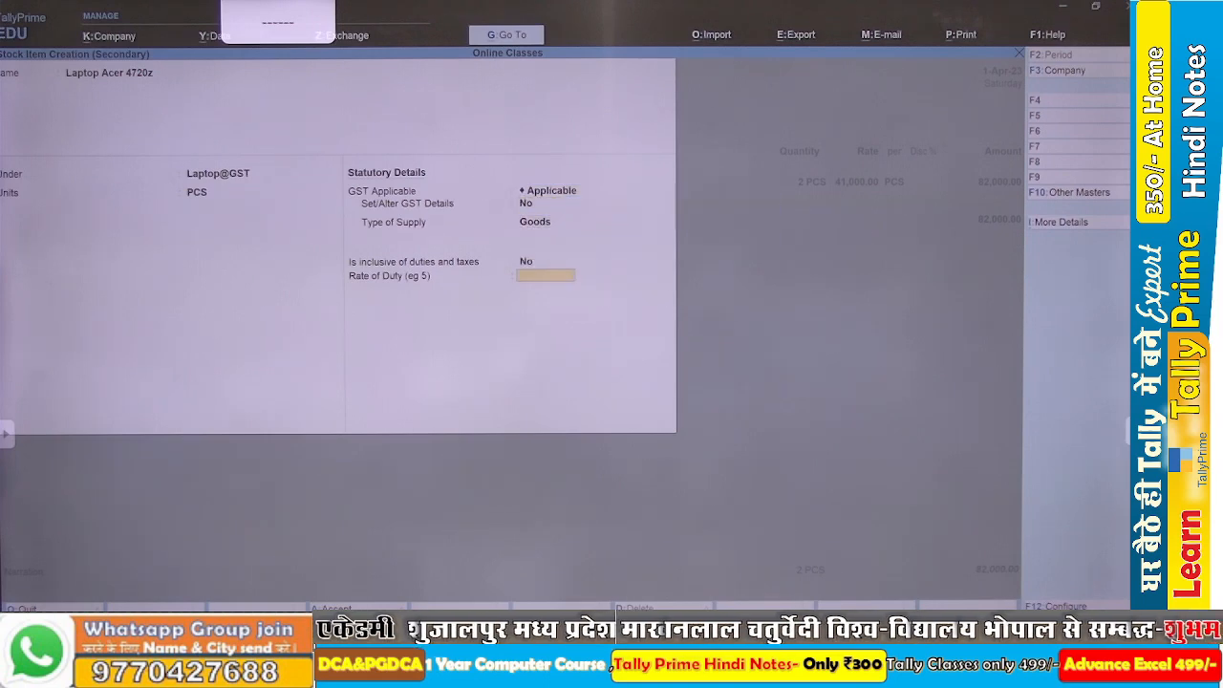
pyautogui.press('Return')
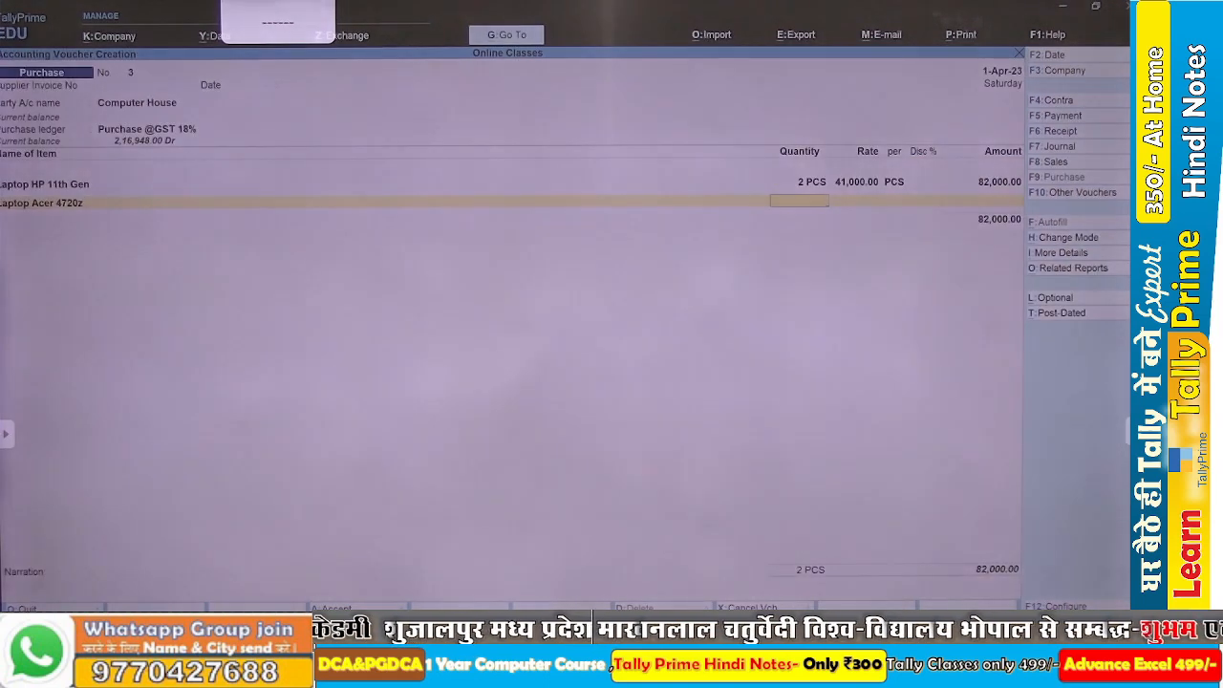
# Check the assignment in Word and enter 1 PCS at a rate of 38,500 for Laptop Acer 4720z in the voucher.
pyautogui.hotkey('alt', 'Tab')
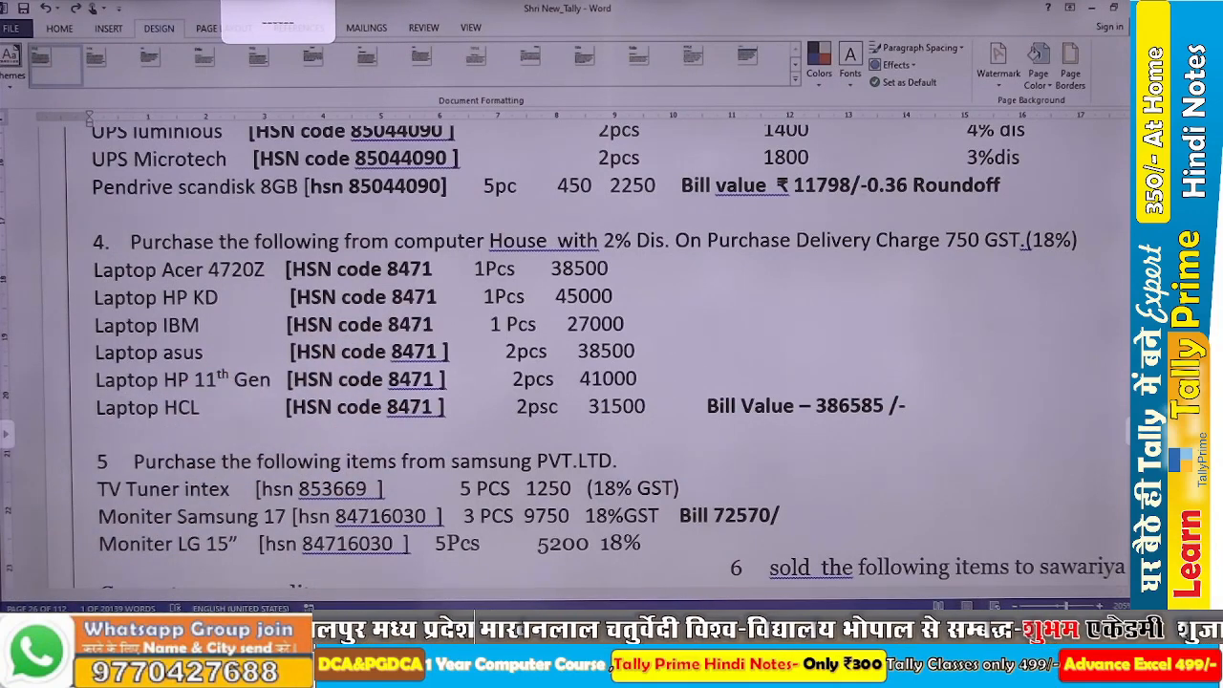
pyautogui.hotkey('alt', 'Tab')
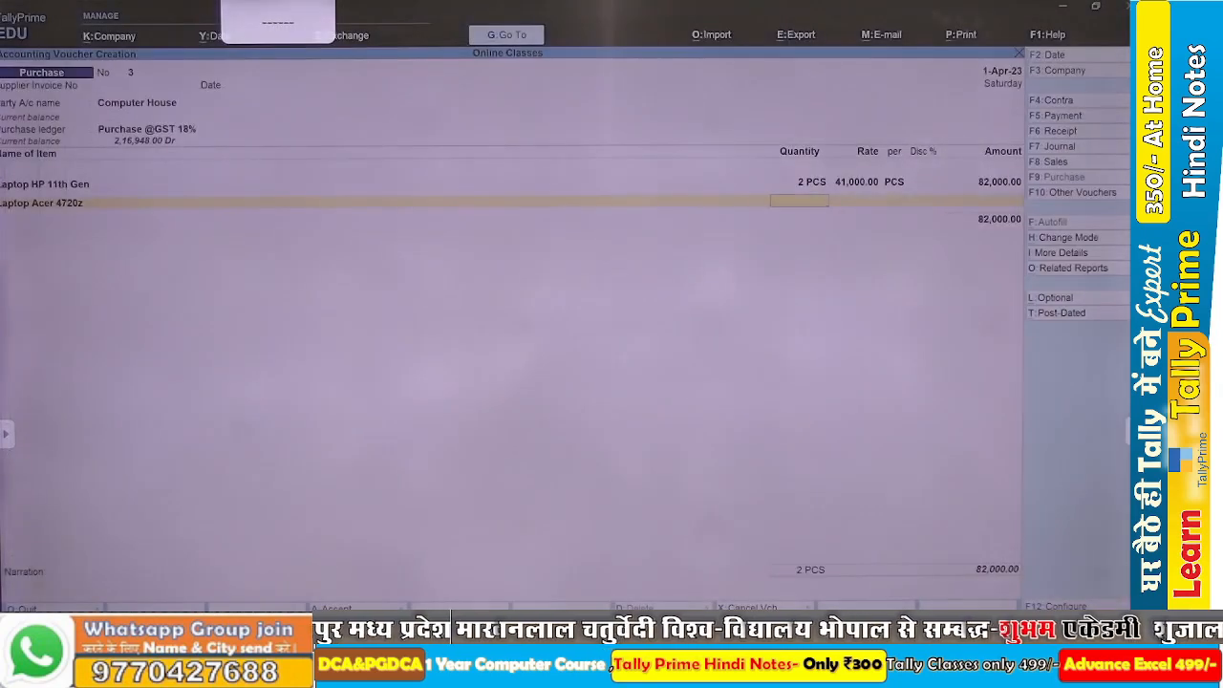
pyautogui.write('1')
pyautogui.press('Return')
pyautogui.write('38,500')
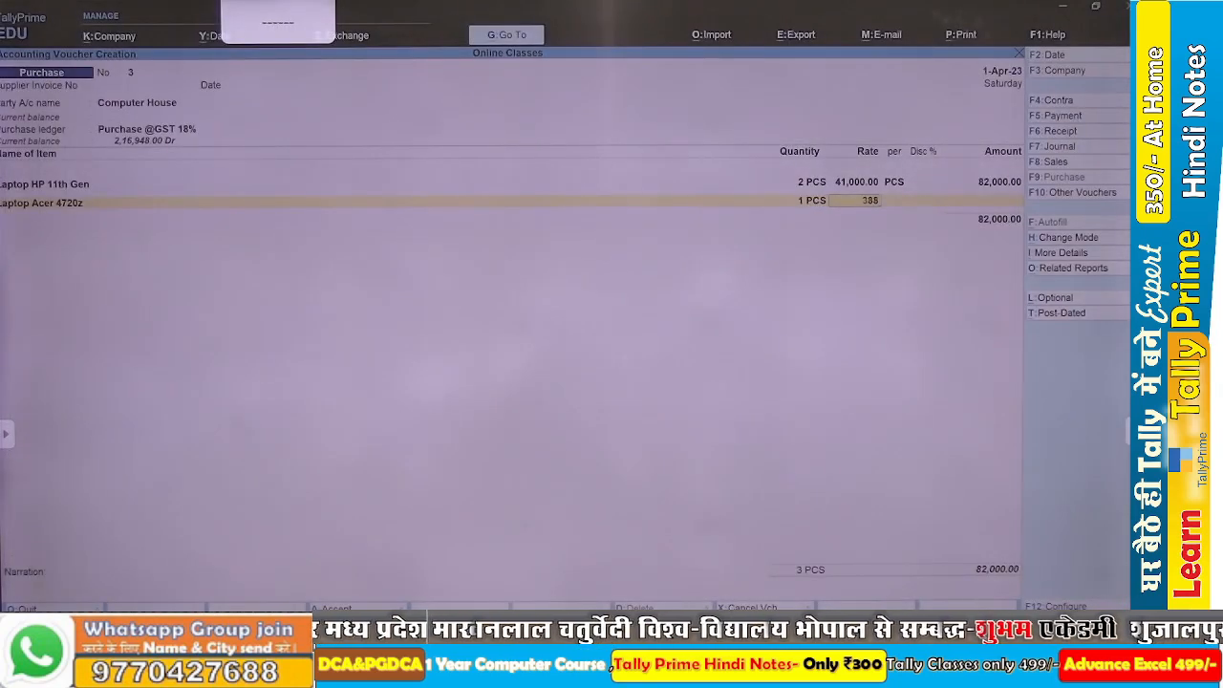
pyautogui.press('Return')
pyautogui.press('Return')
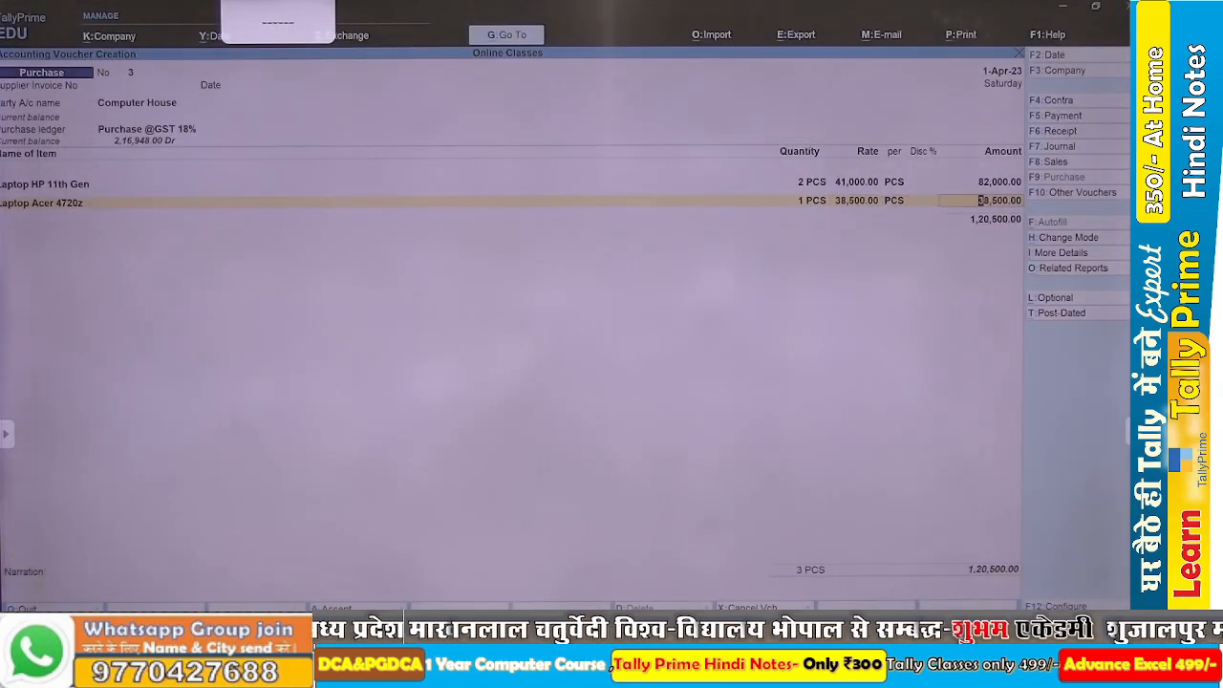
pyautogui.press('Return')
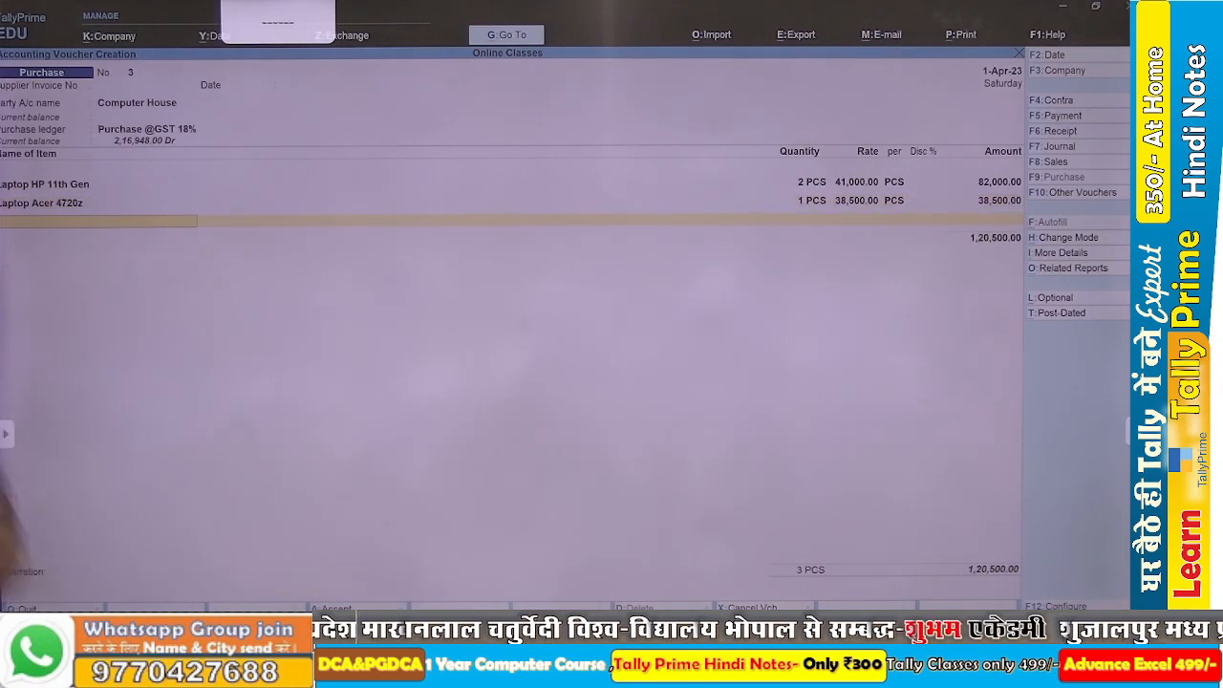
# Check the assignment in Word and start a new stock item named Laptop HP KD from the TallyPrime voucher.
pyautogui.hotkey('alt', 'Tab')
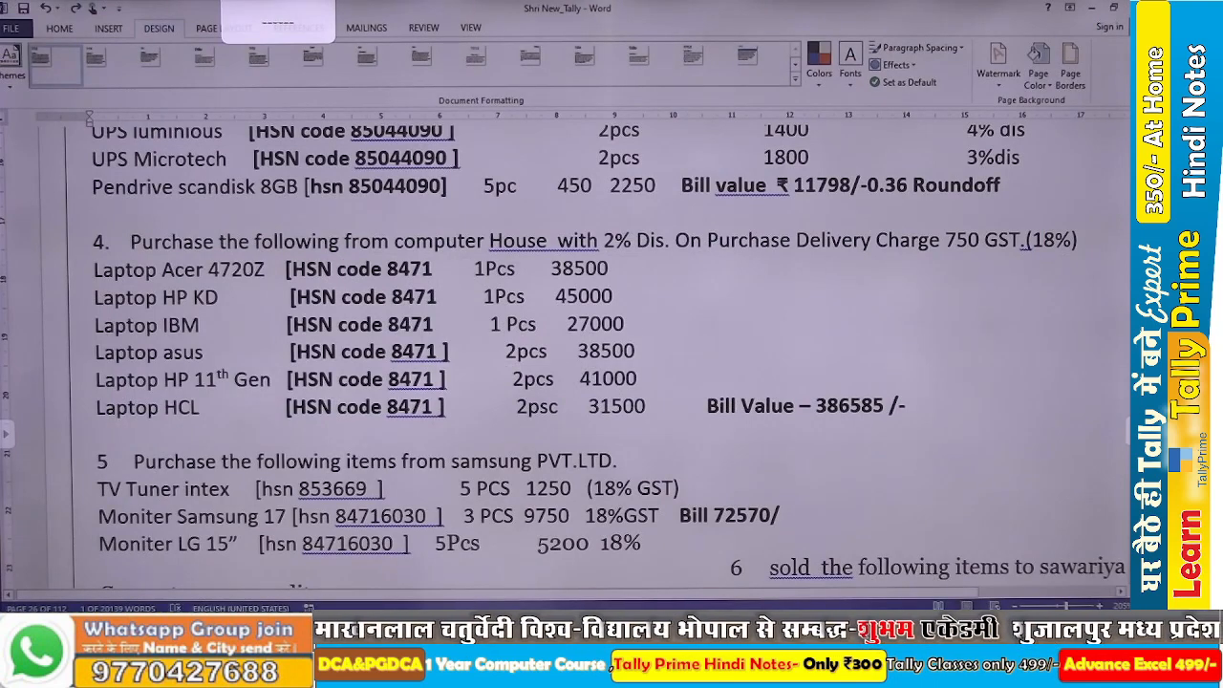
pyautogui.press('alt')
pyautogui.hotkey('alt', 'Tab')
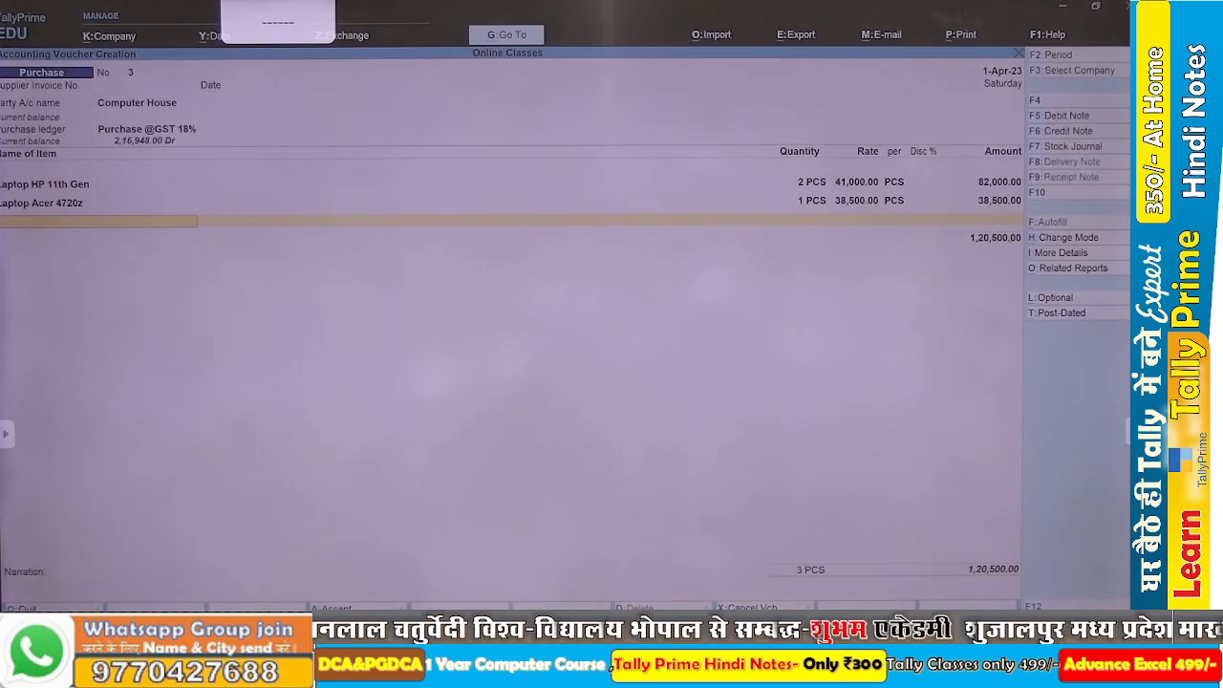
pyautogui.hotkey('alt', 'c')
pyautogui.write('Lap')
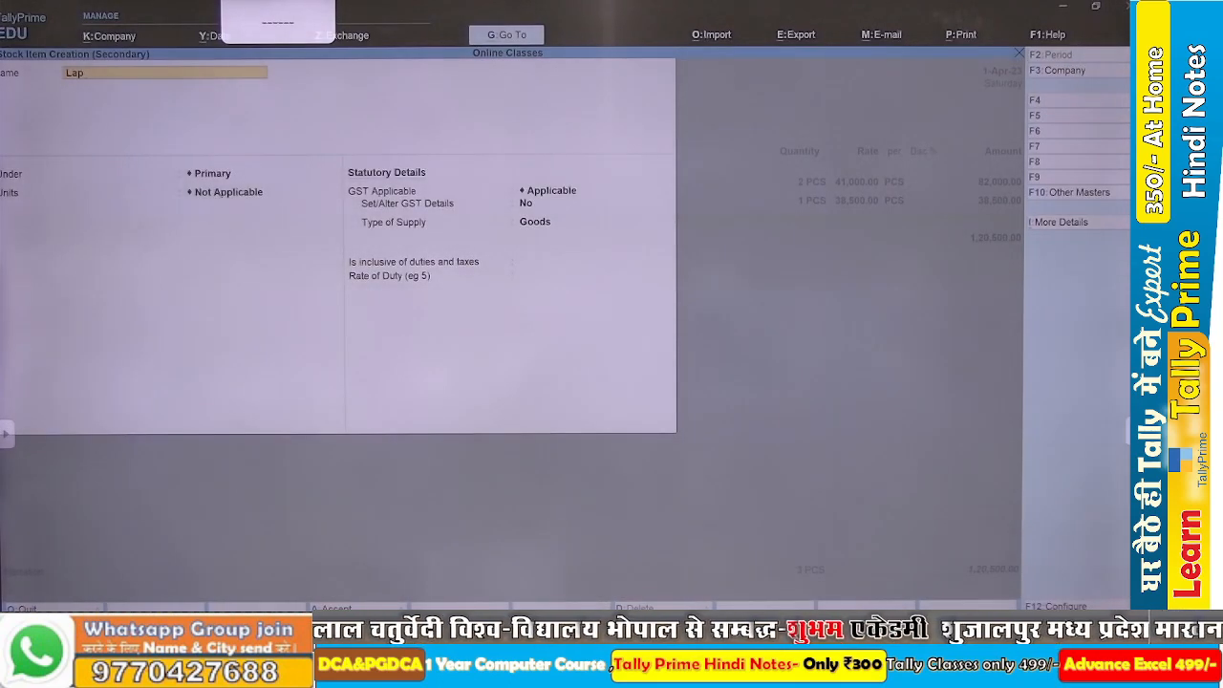
pyautogui.write('top')
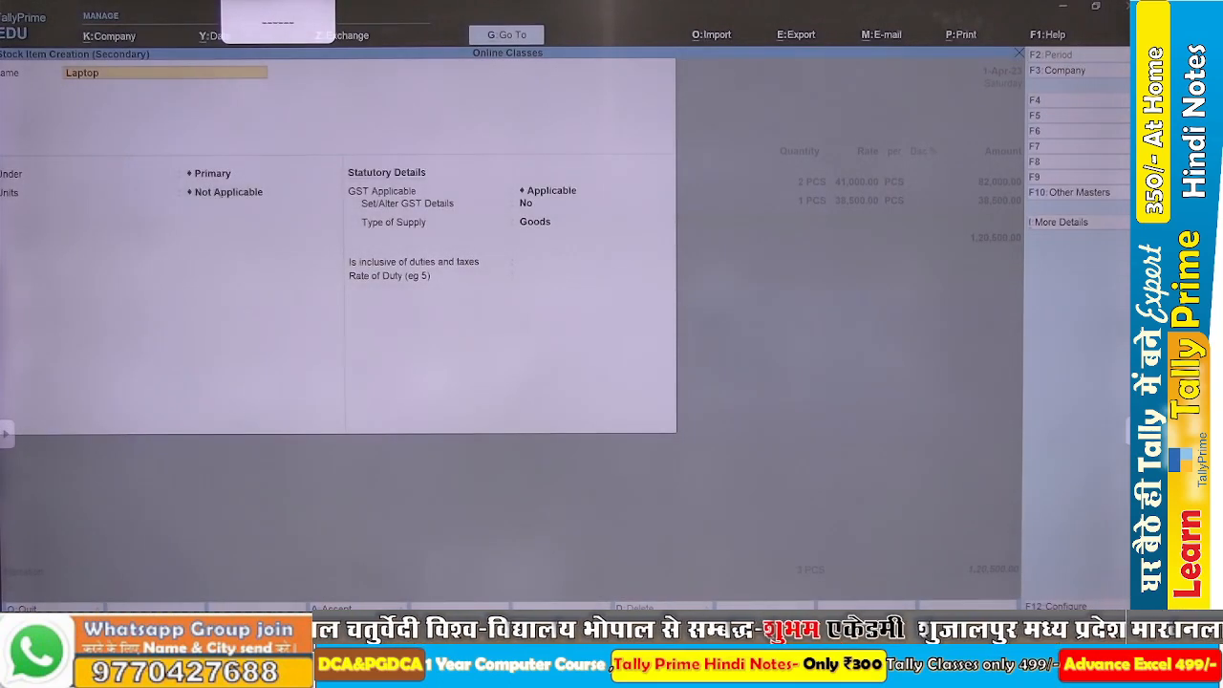
pyautogui.write(' HP KD')
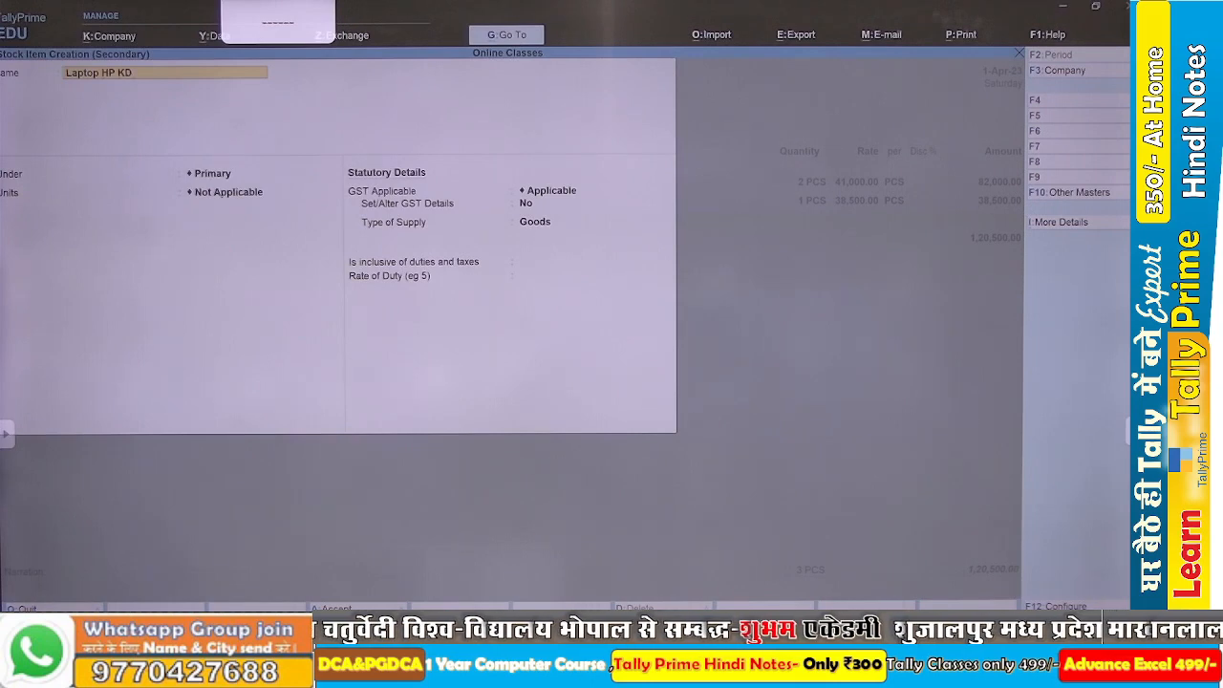
# Place the Laptop HP KD item under the group Laptop@GST with unit PCS and save it.
pyautogui.press('Return')
pyautogui.press('Down')
pyautogui.press('Down')
pyautogui.press('Down')
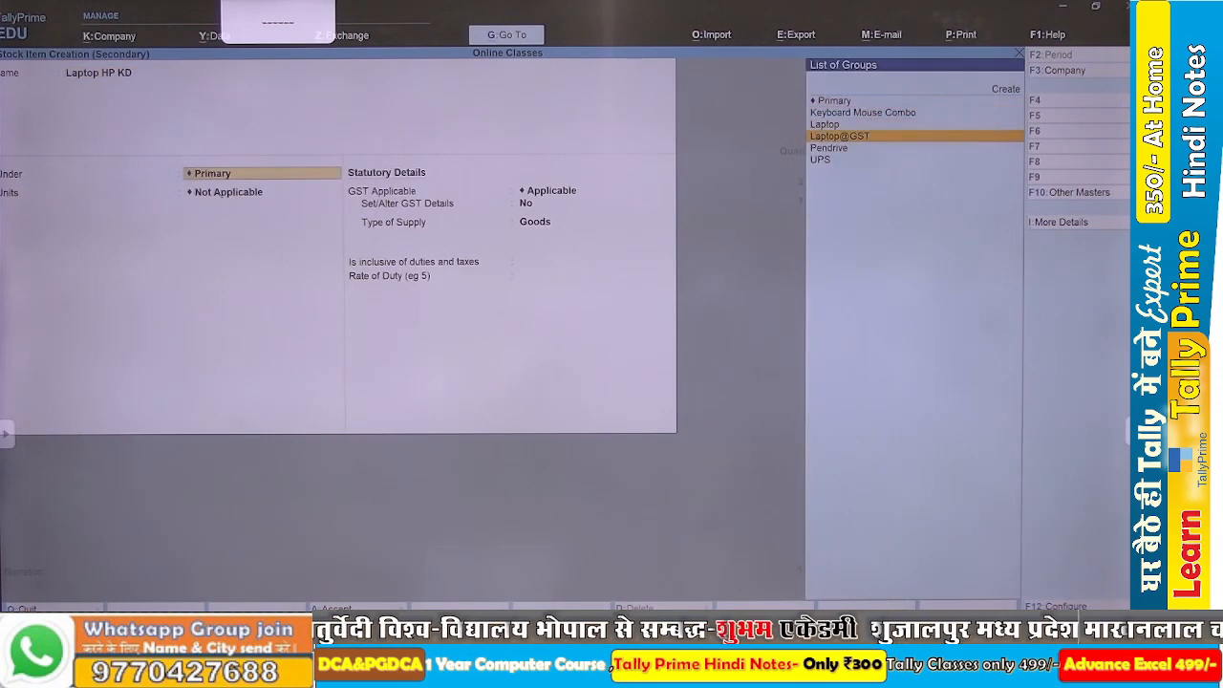
pyautogui.press('Return')
pyautogui.press('Return')
pyautogui.hotkey('ctrl', 'a')
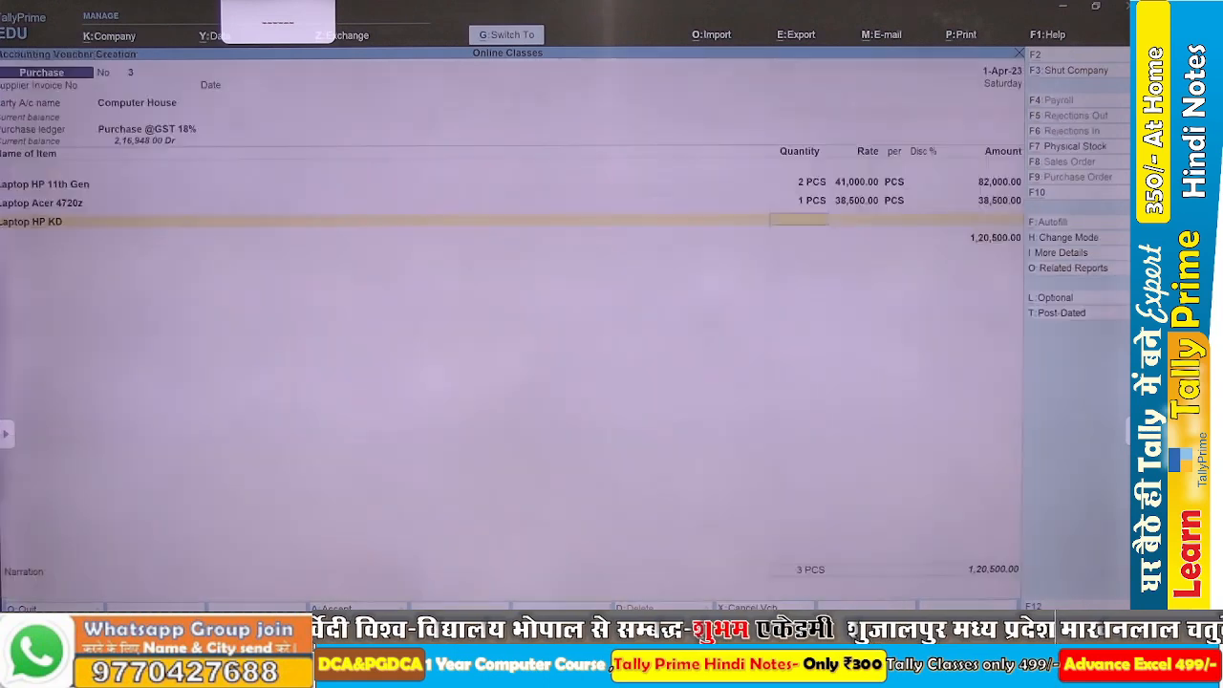
# Enter 1 PCS of Laptop HP KD at a rate of 45,000, checking the price in the Word assignment.
pyautogui.write('1')
pyautogui.press('Return')
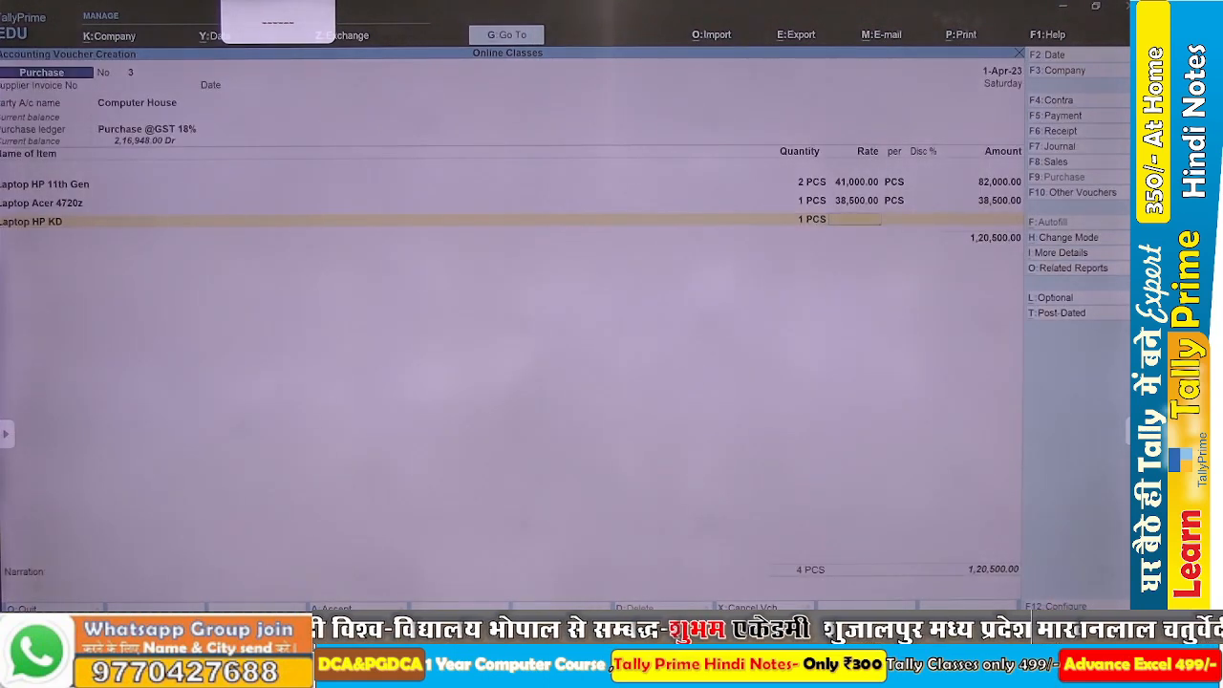
pyautogui.hotkey('alt', 'Tab')
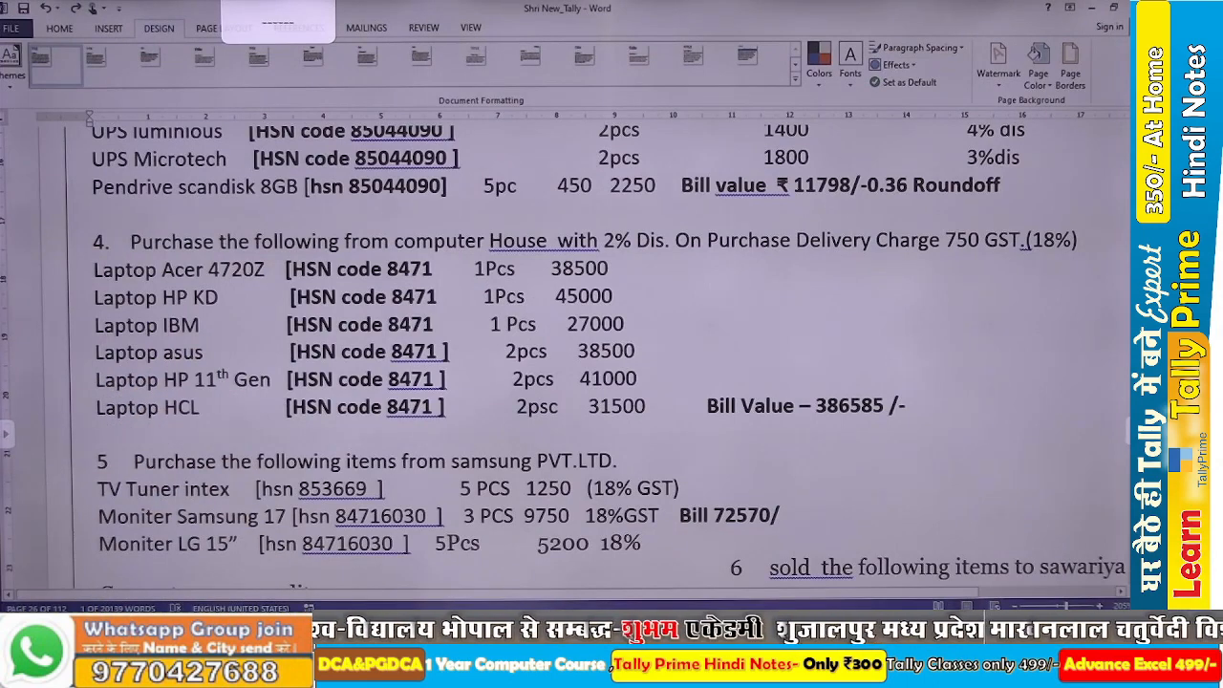
pyautogui.hotkey('alt', 'Tab')
pyautogui.write('45000')
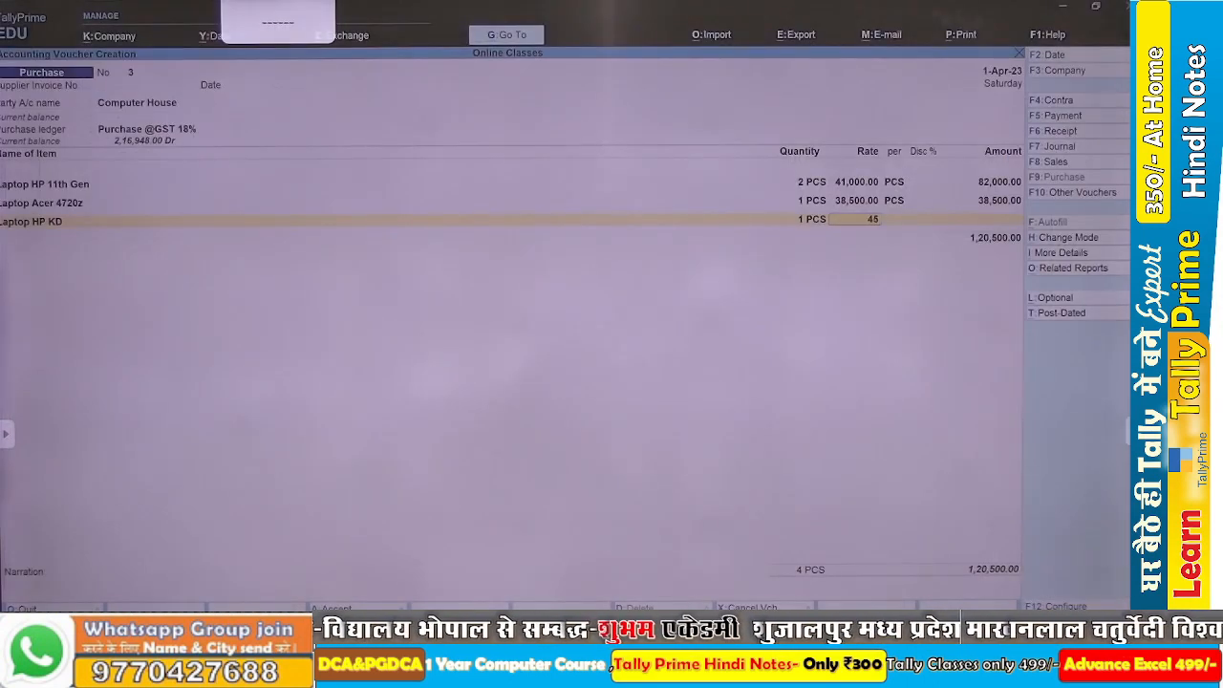
pyautogui.press('Return')
pyautogui.press('Return')
pyautogui.press('Return')
pyautogui.press('Return')
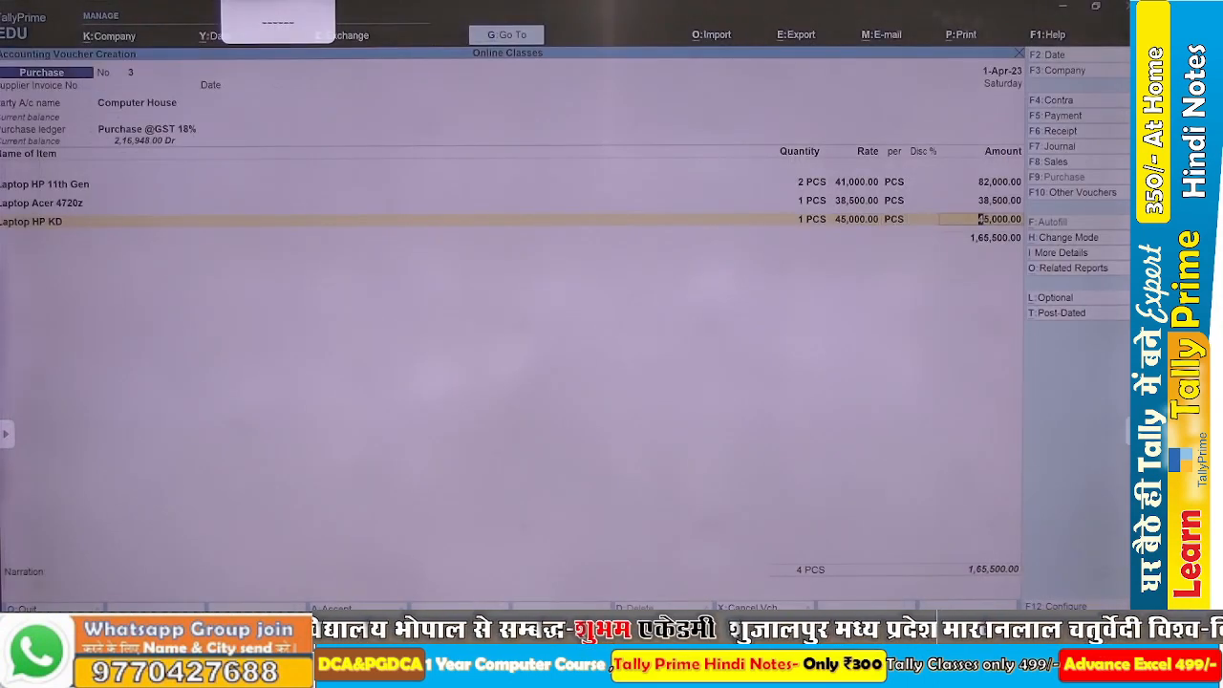
# Look up the next laptop in the Word assignment and start a new stock item named Laptop IBM in TallyPrime.
pyautogui.hotkey('alt', 'Tab')
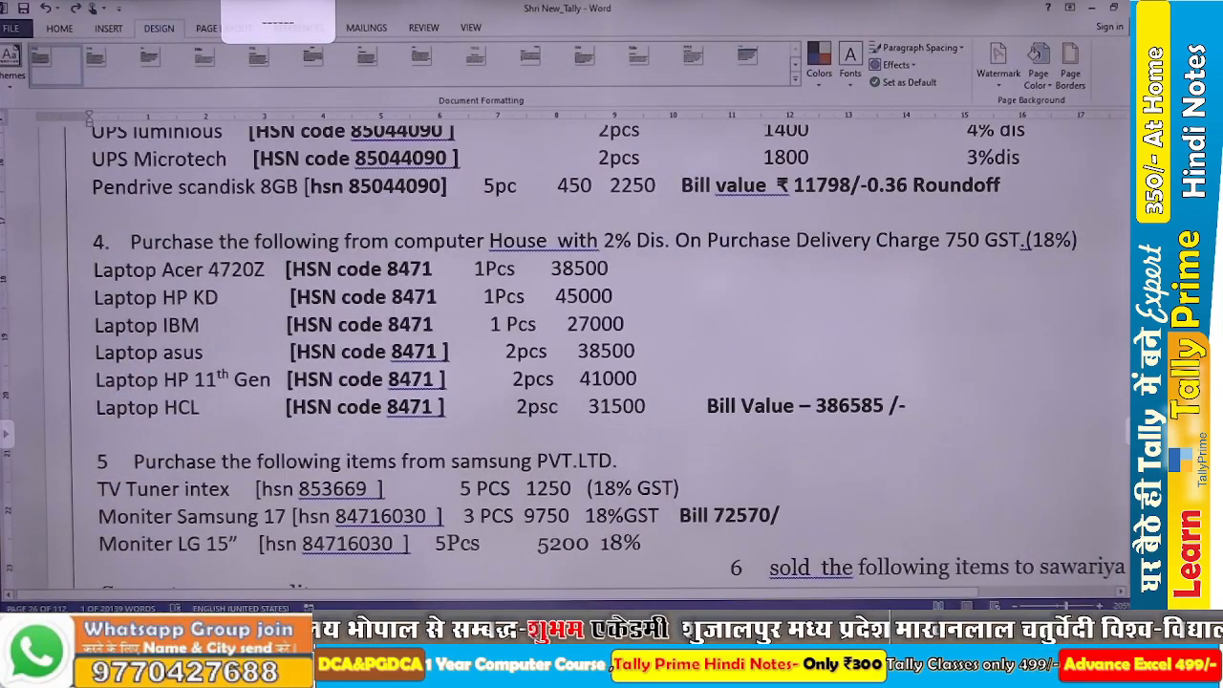
pyautogui.hotkey('alt', 'Tab')
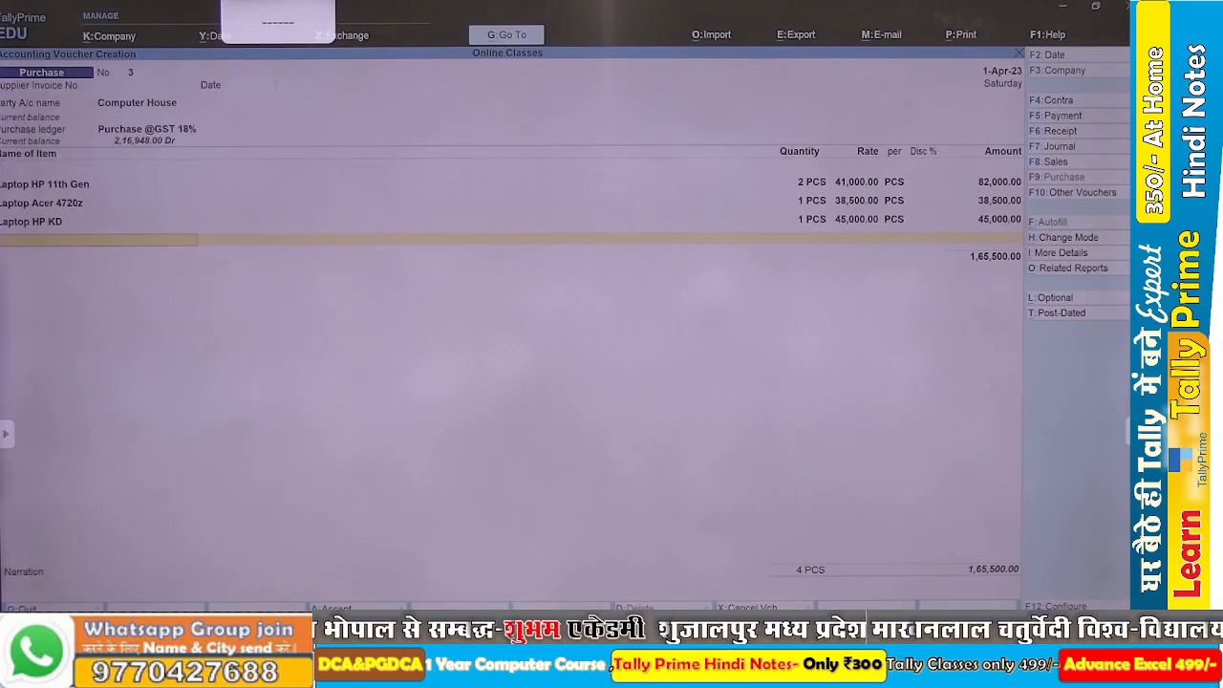
pyautogui.hotkey('alt', 'c')
pyautogui.write('Lapto')
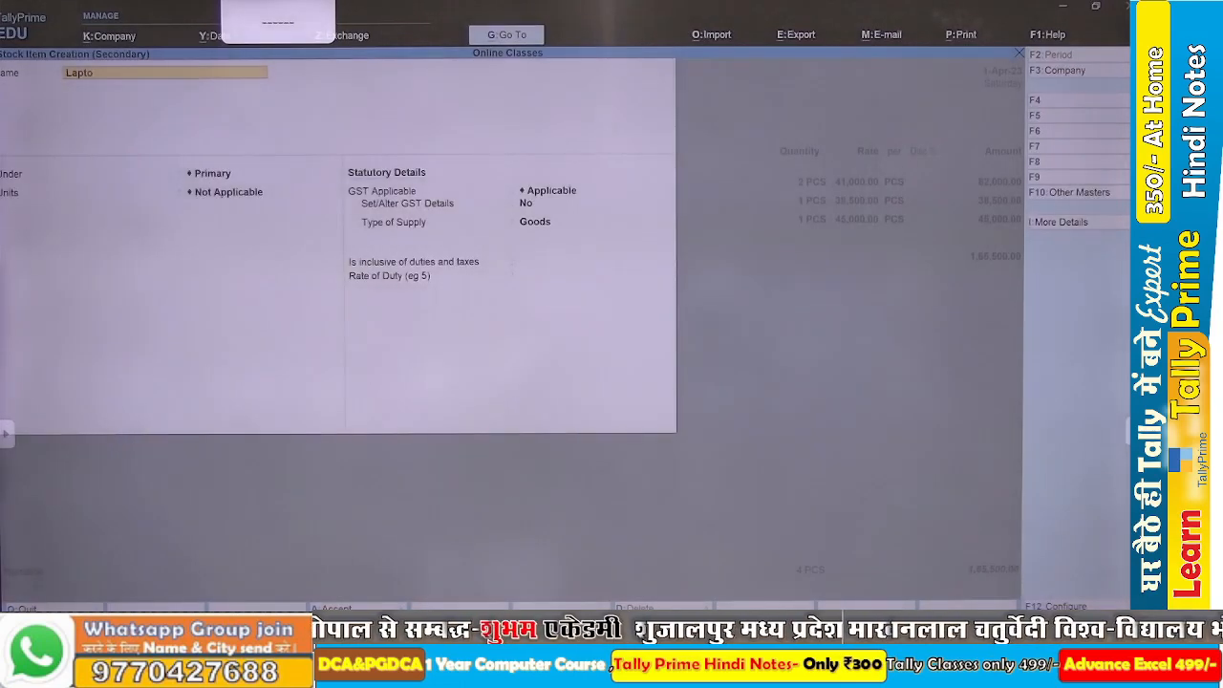
pyautogui.write('p IBM')
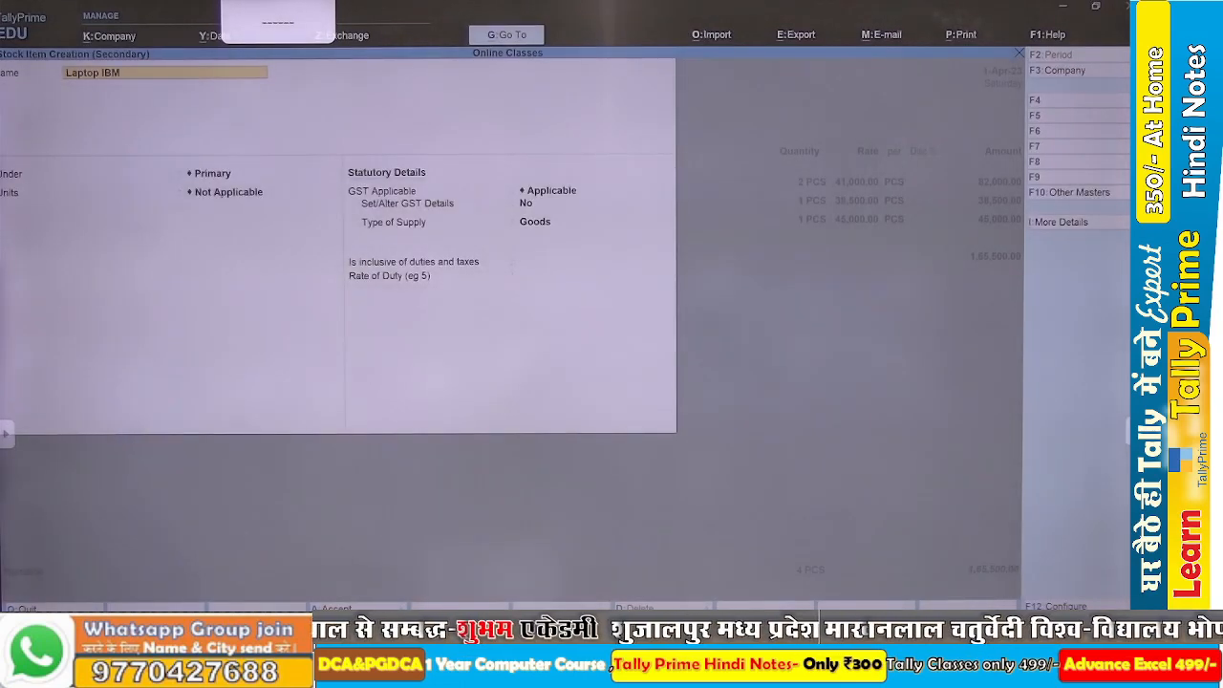
# Assign Laptop IBM to the group Laptop@GST with unit PCS and save the stock item.
pyautogui.press('Return')
pyautogui.press('Return')
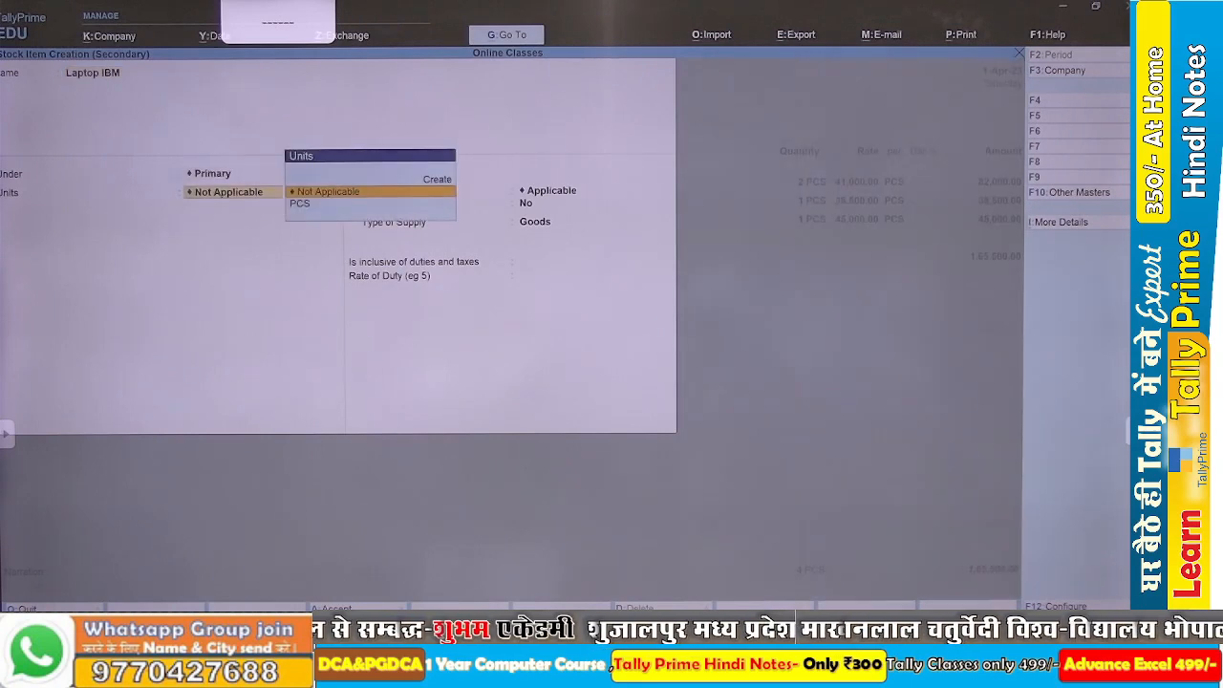
pyautogui.press('BackSpace')
pyautogui.press('Down')
pyautogui.press('Down')
pyautogui.press('Down')
pyautogui.press('Return')
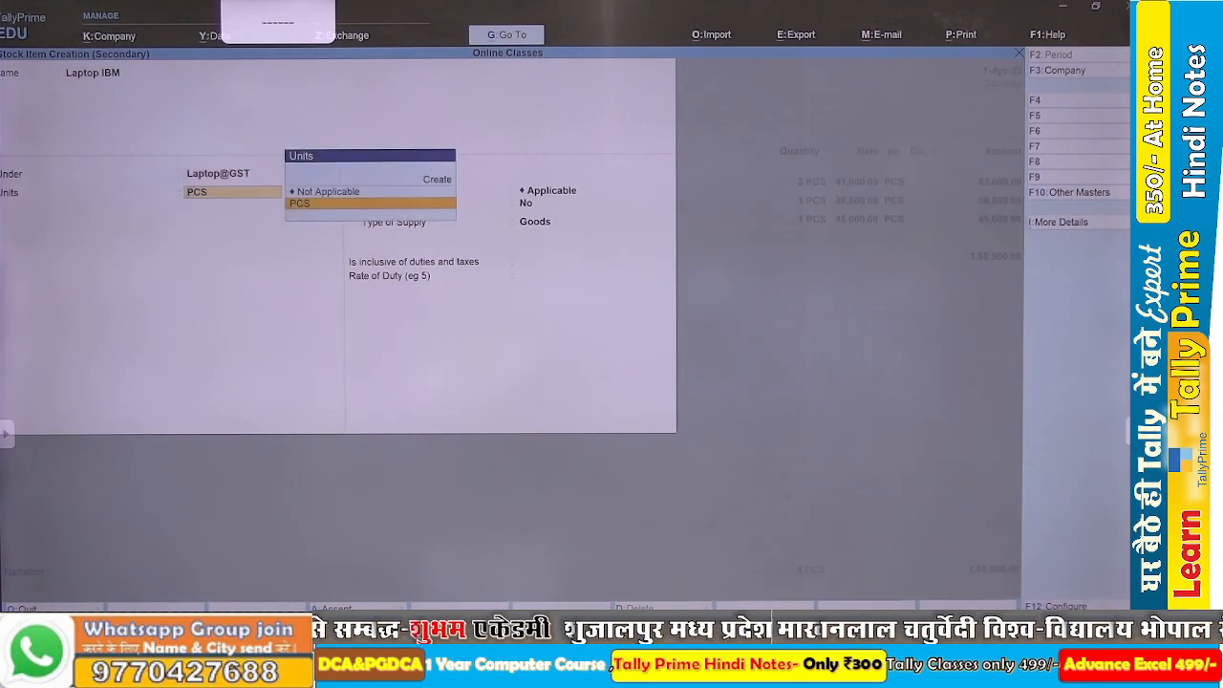
pyautogui.press('Return')
pyautogui.hotkey('ctrl', 'a')
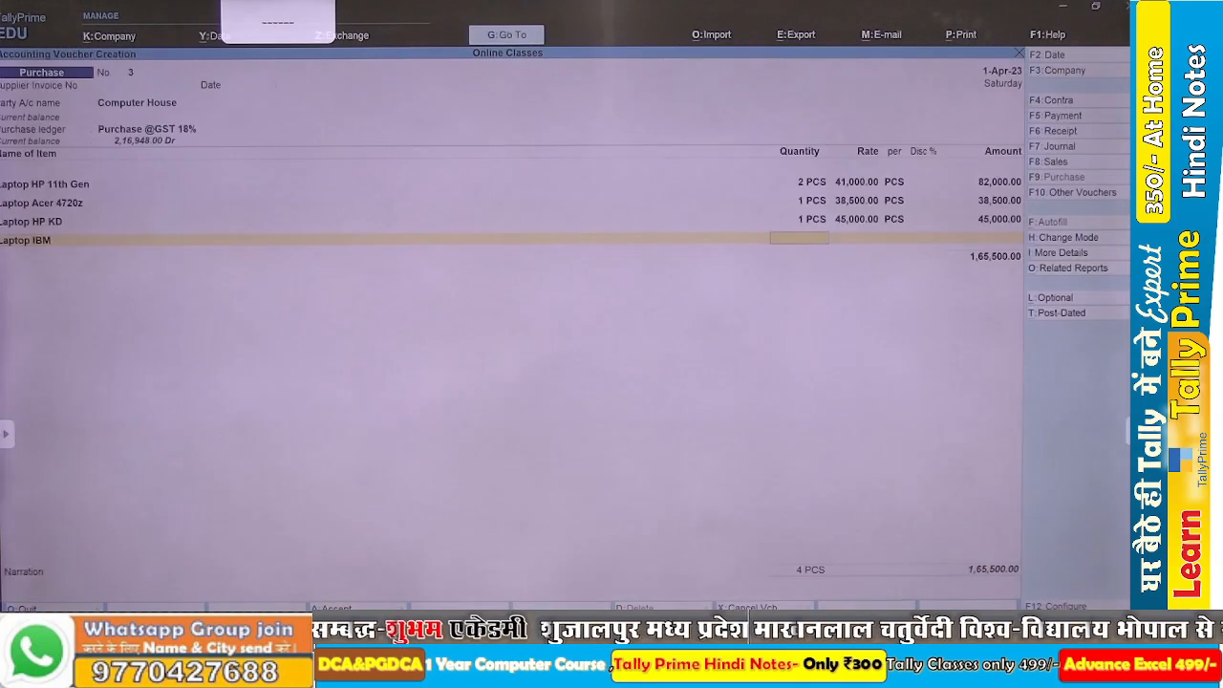
# Enter 1 PCS at a rate of 27,000 for Laptop IBM in the voucher.
pyautogui.write('1')
pyautogui.press('Return')
pyautogui.write('27')
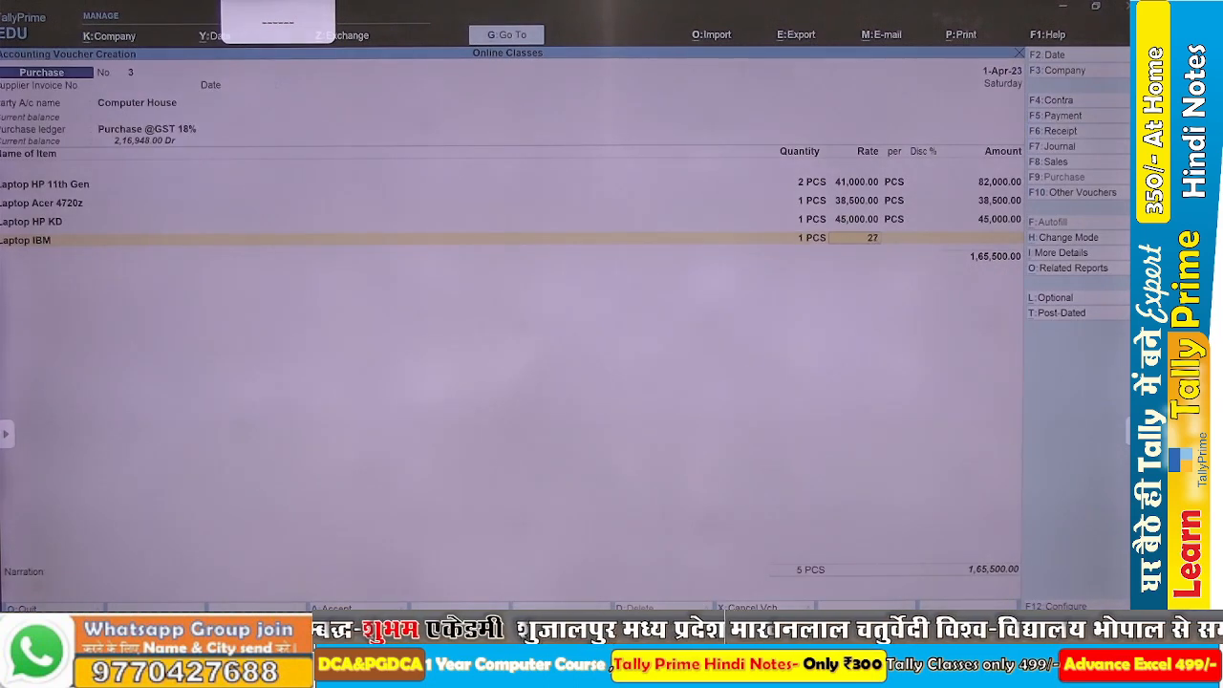
pyautogui.write(',000')
pyautogui.press('Return')
pyautogui.press('Return')
pyautogui.press('Return')
pyautogui.press('Return')
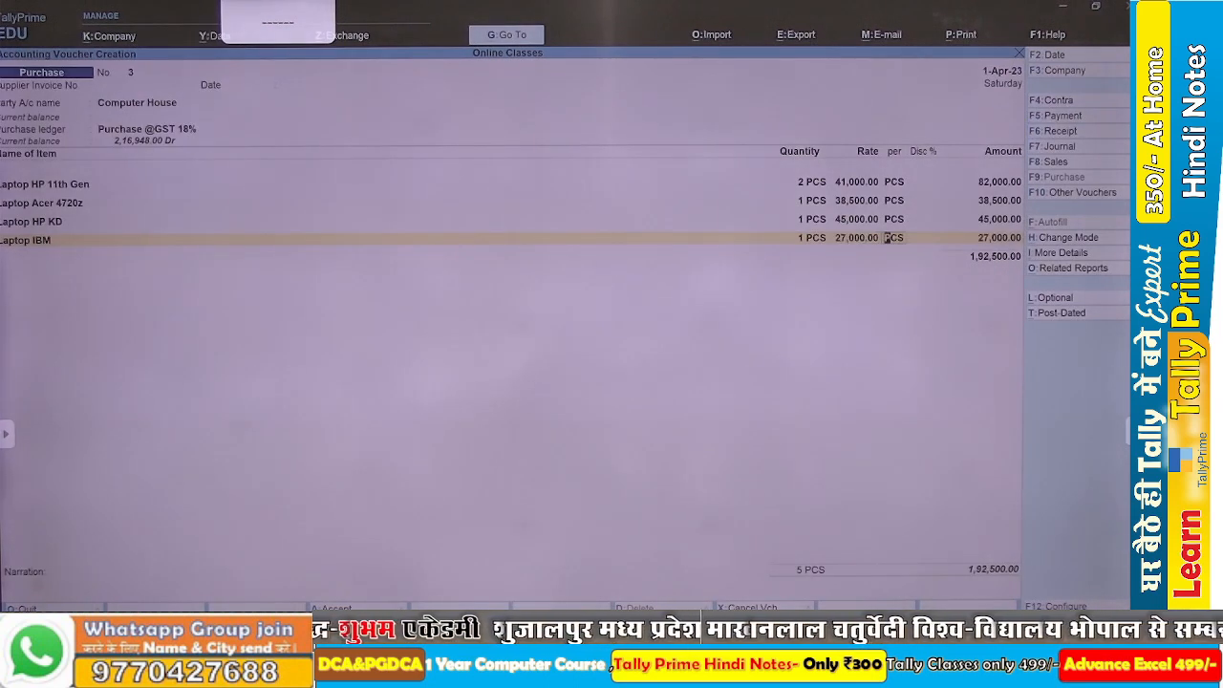
# Check the assignment in Word and add the existing item Laptop Asus to the voucher with 2 PCS at a rate of 38,500.
pyautogui.hotkey('alt', 'Tab')
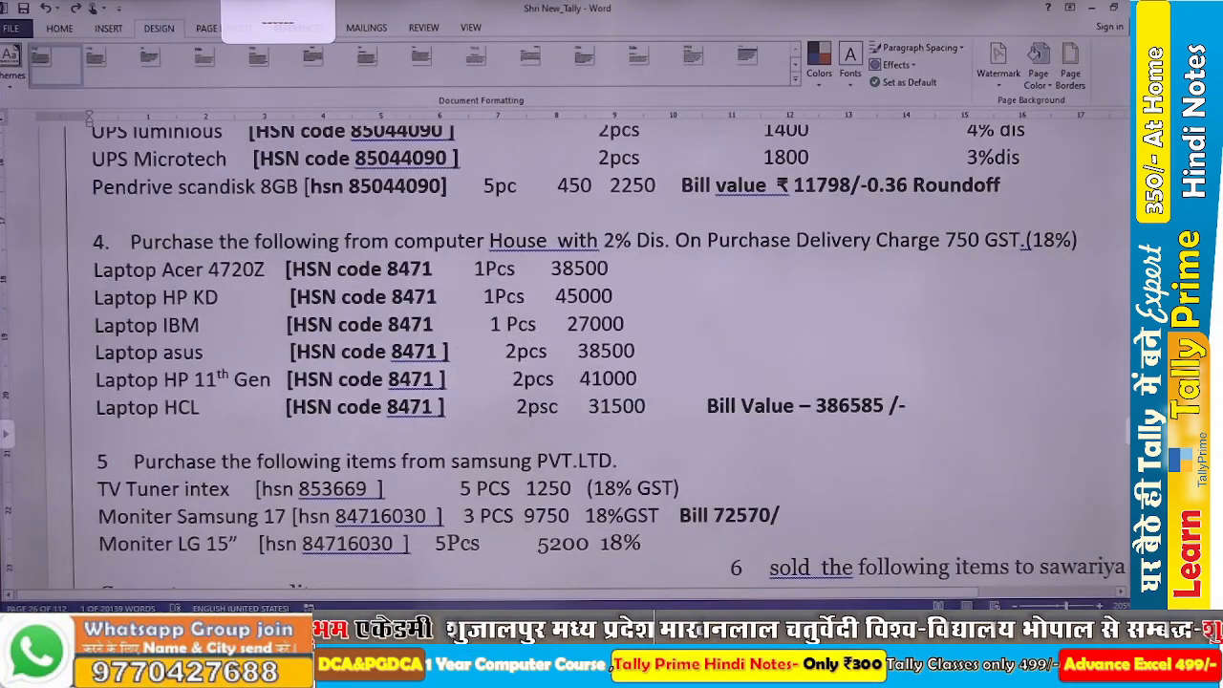
pyautogui.hotkey('alt', 'Tab')
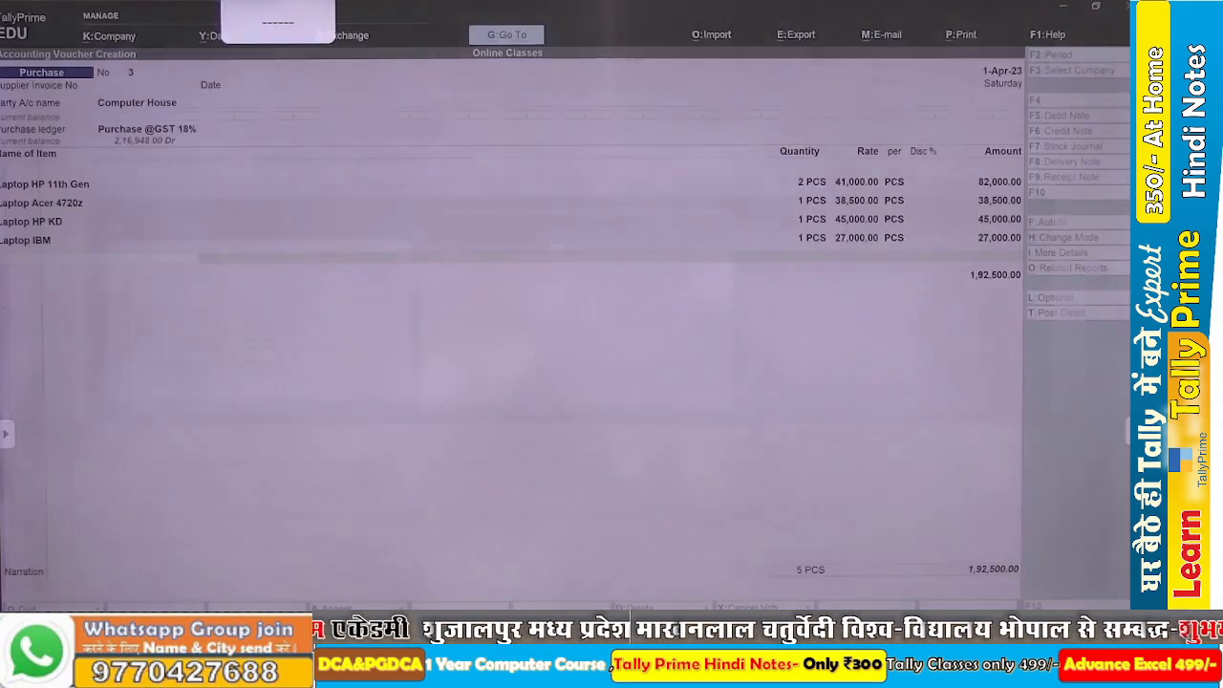
pyautogui.hotkey('alt', 'c')
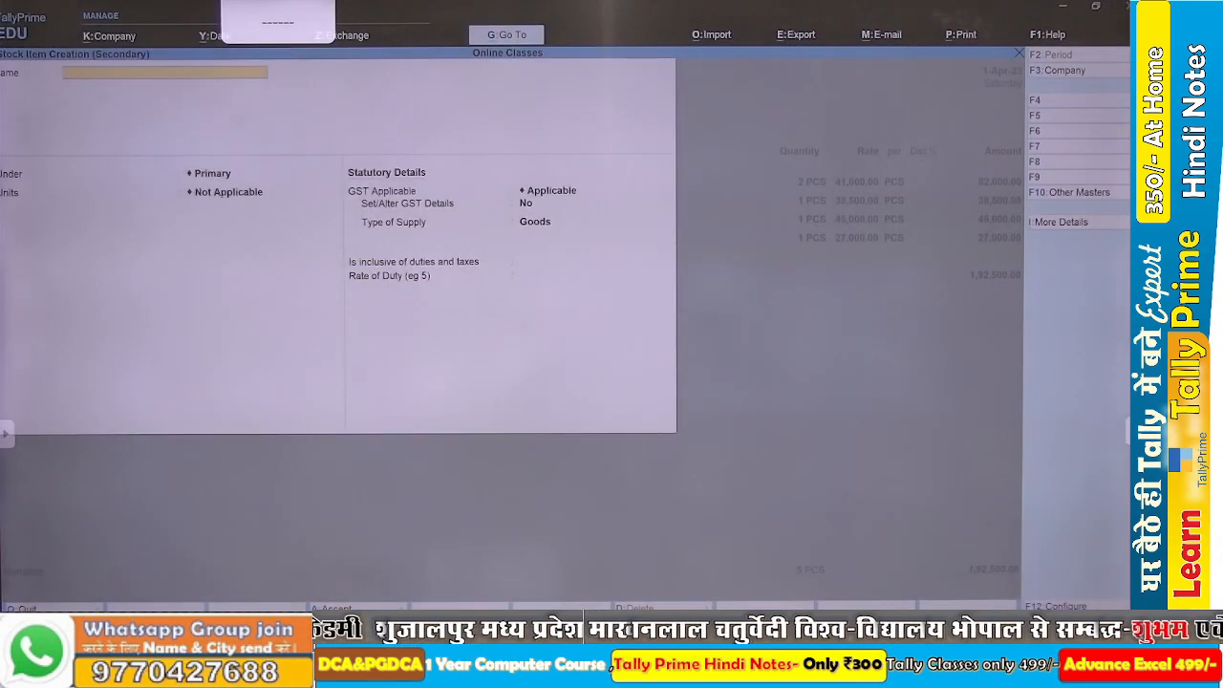
pyautogui.press('Escape')
pyautogui.press('Down')
pyautogui.press('Down')
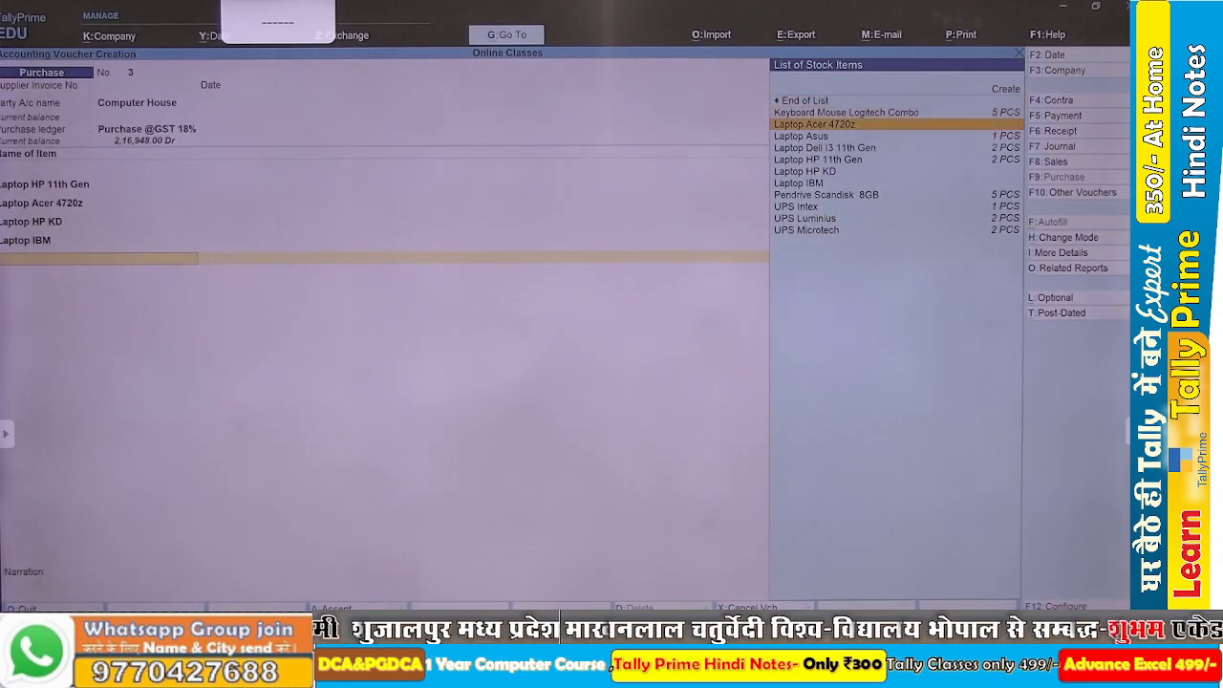
pyautogui.press('Down')
pyautogui.press('Return')
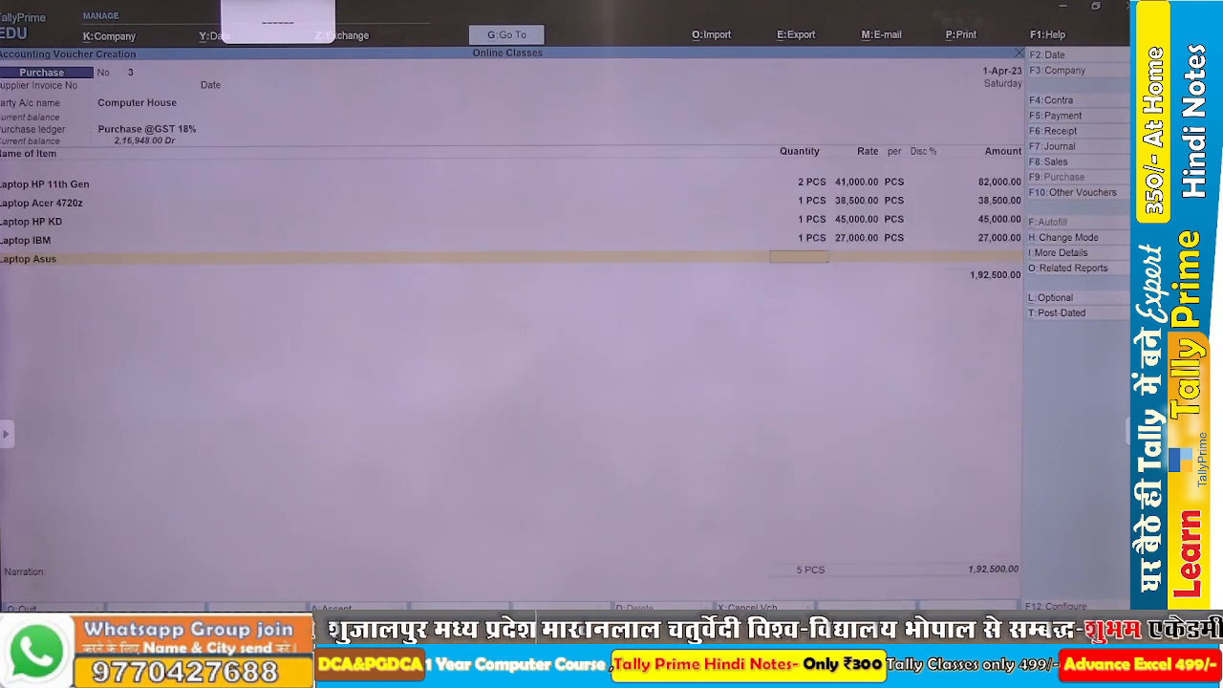
pyautogui.press('Return')
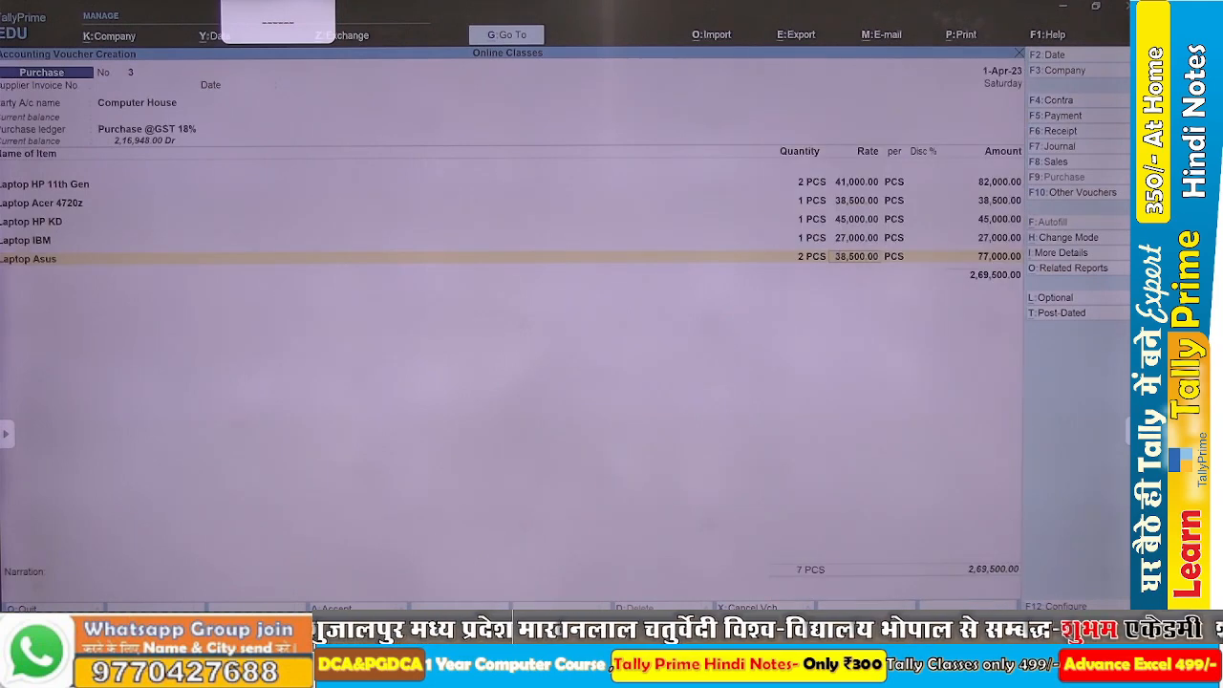
pyautogui.press('Return')
pyautogui.press('Return')
pyautogui.press('Return')
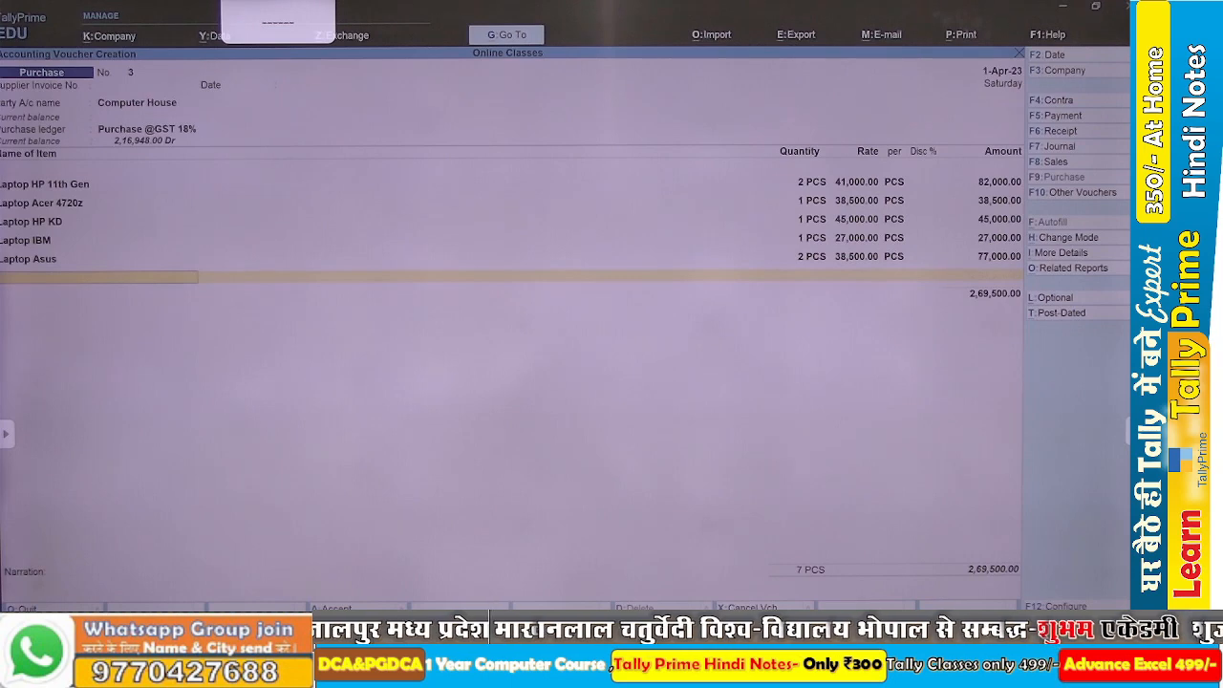
# Consult the Word assignment for the remaining laptop and start a new stock item named Laptop HCL in TallyPrime.
pyautogui.hotkey('alt', 'Tab')
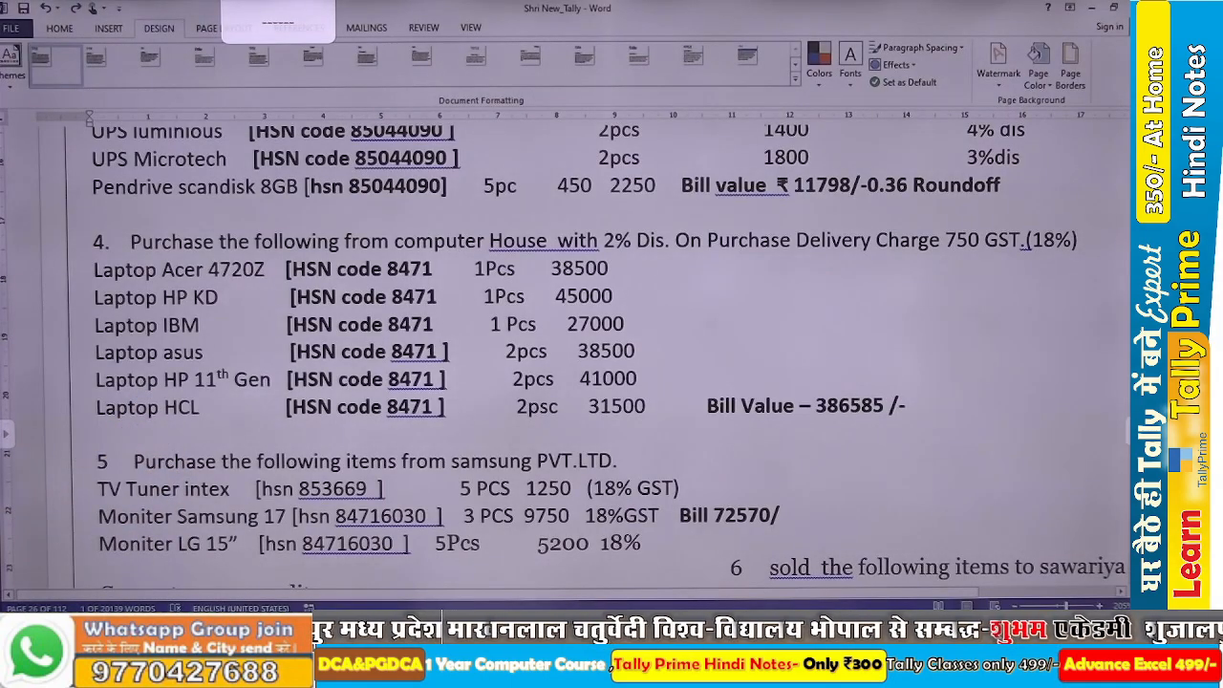
pyautogui.hotkey('alt', 'Tab')
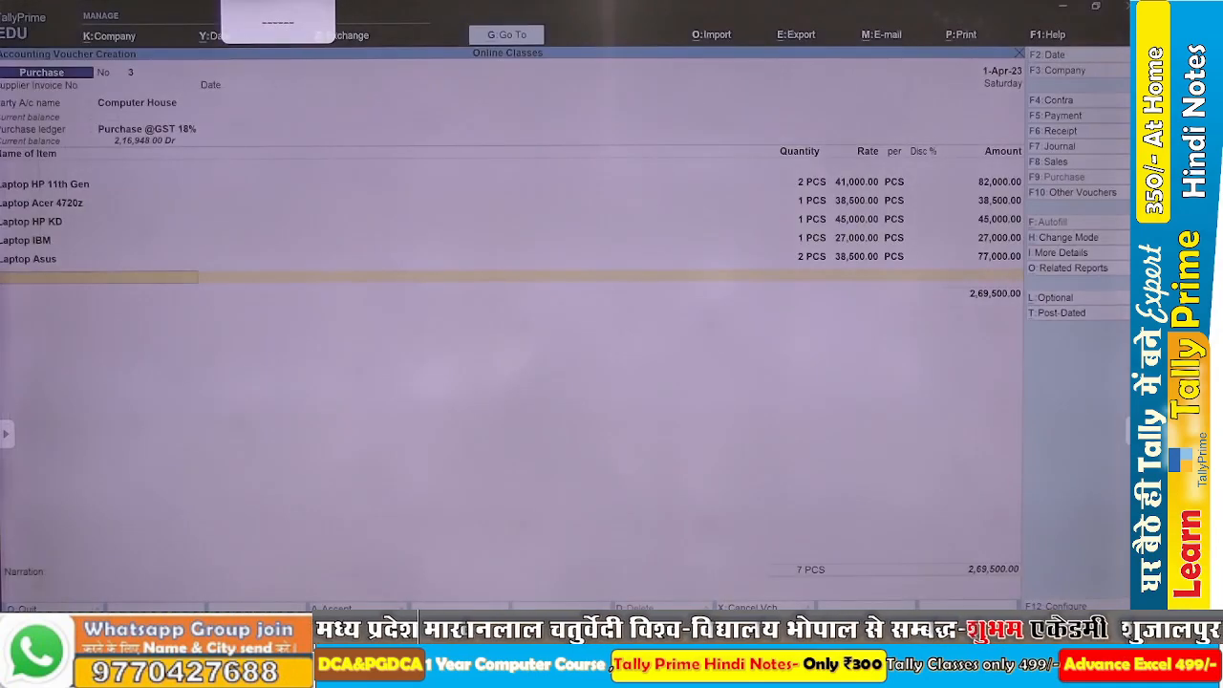
pyautogui.write('La')
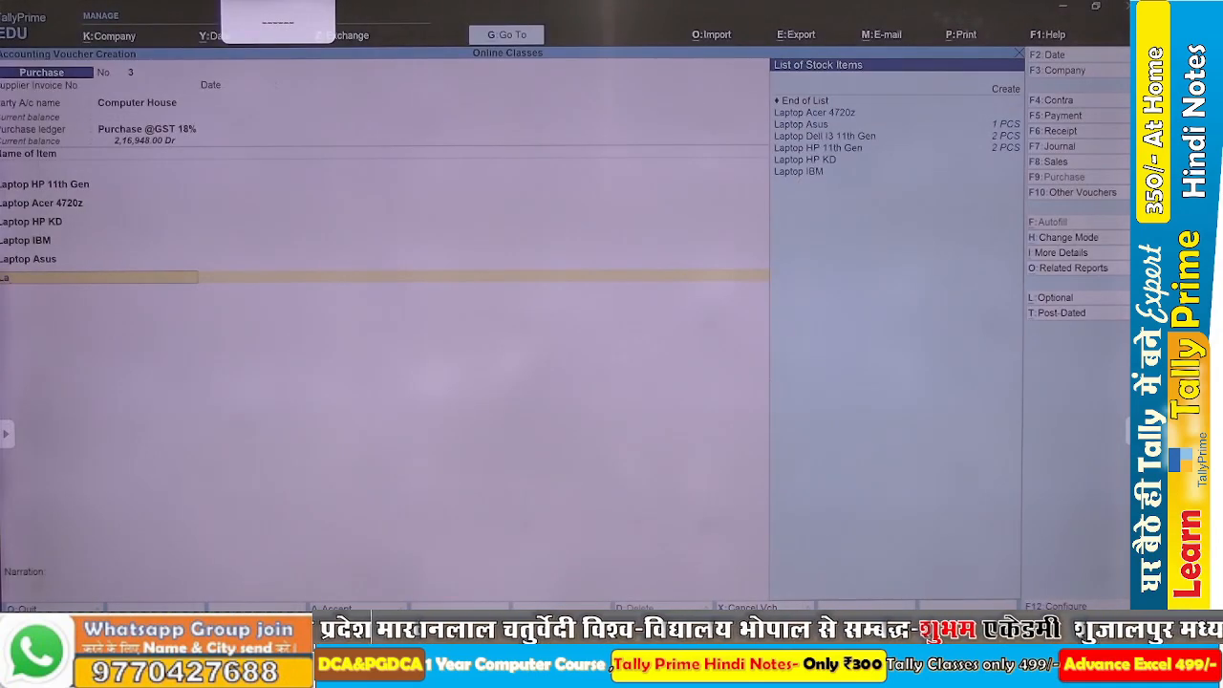
pyautogui.press('BackSpace')
pyautogui.press('BackSpace')
pyautogui.hotkey('alt', 'c')
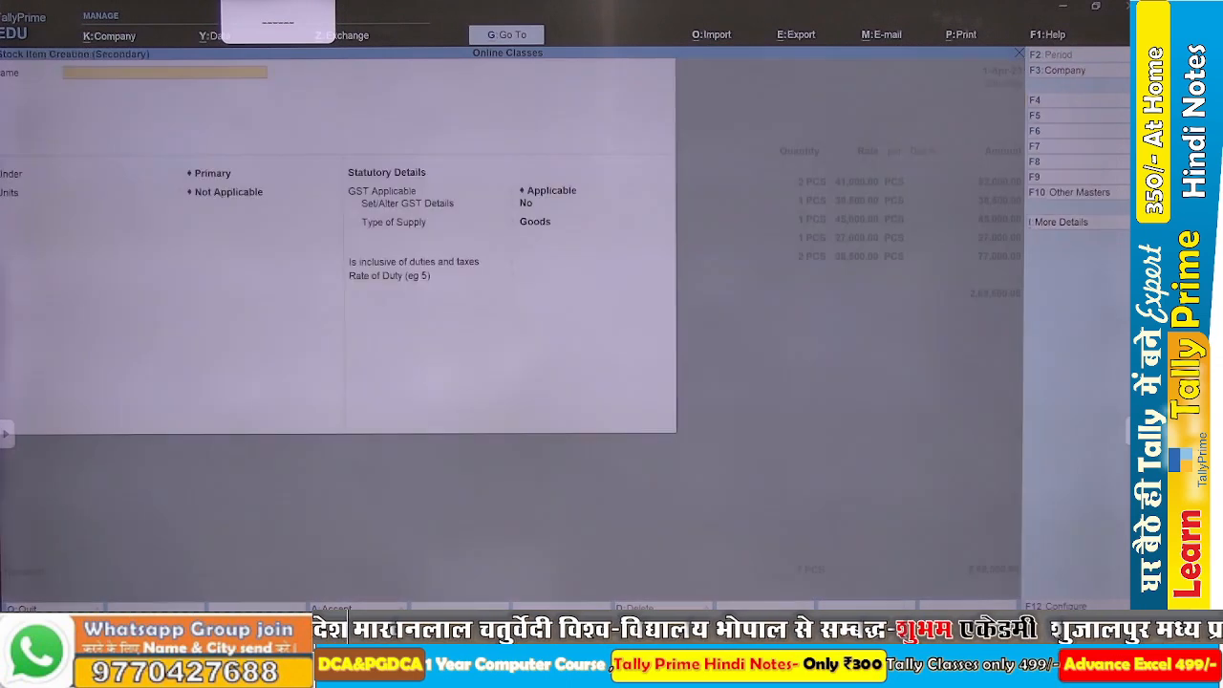
pyautogui.write('Laptop HCL')
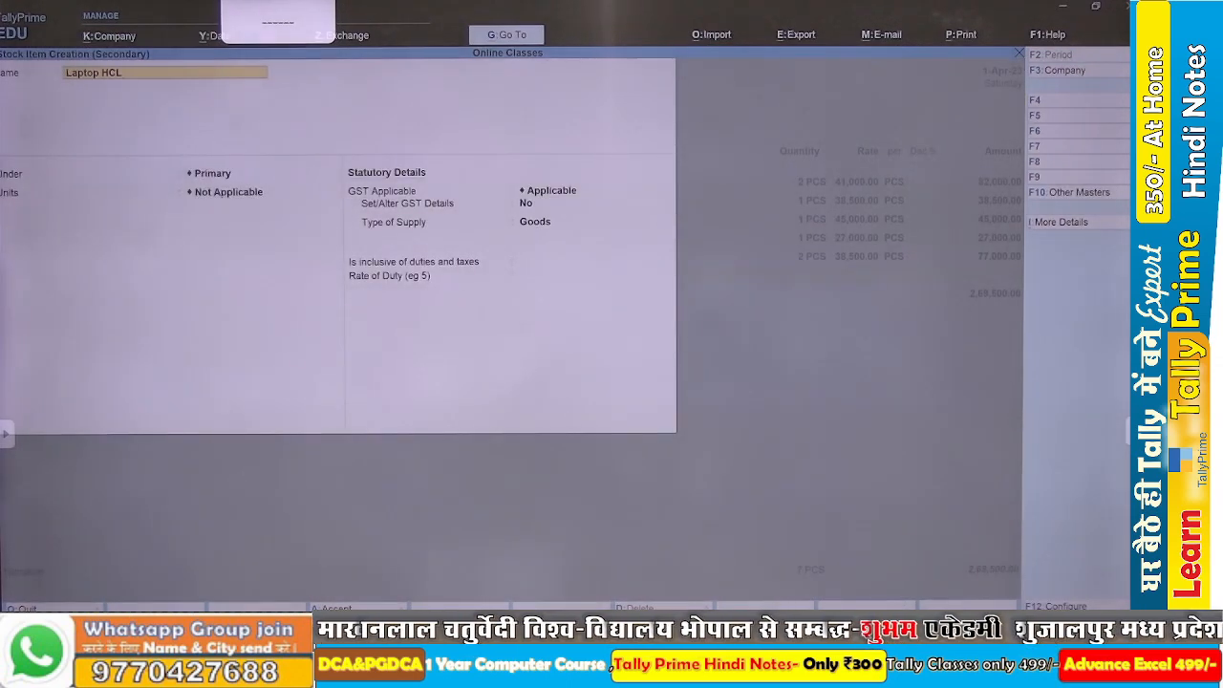
# Set Laptop HCL's group to Laptop@GST and unit to PCS, and save the stock item.
pyautogui.press('Return')
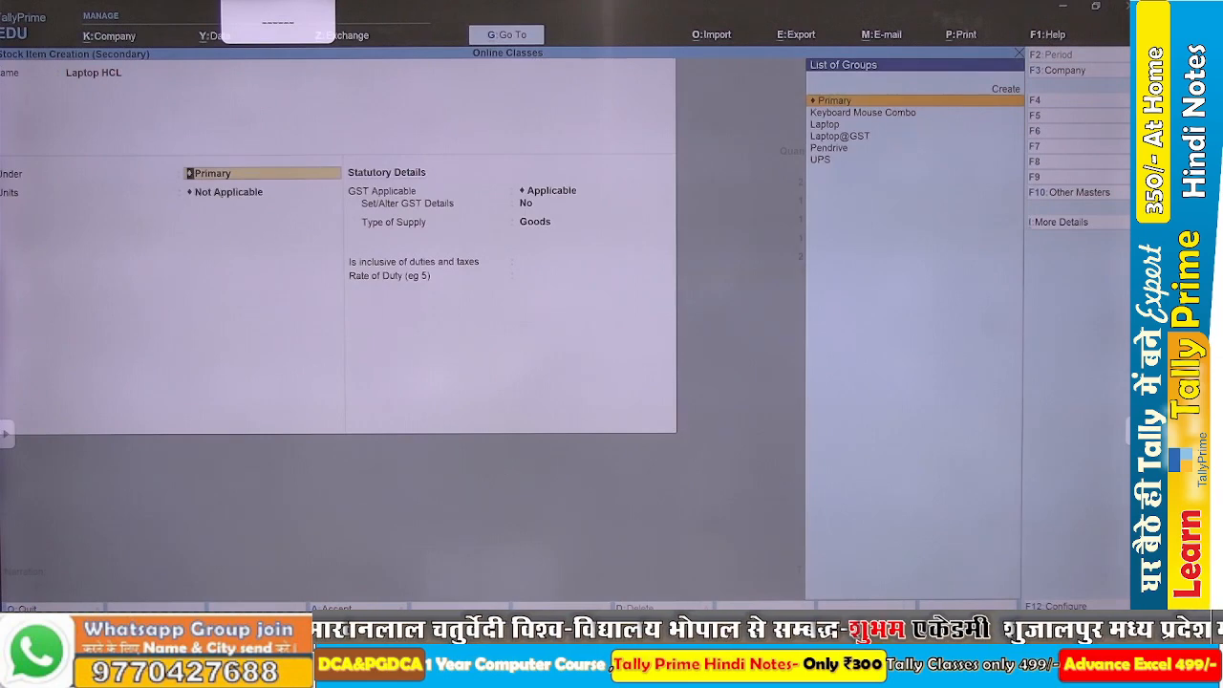
pyautogui.press('Down')
pyautogui.press('Down')
pyautogui.press('Down')
pyautogui.press('Return')
pyautogui.press('Return')
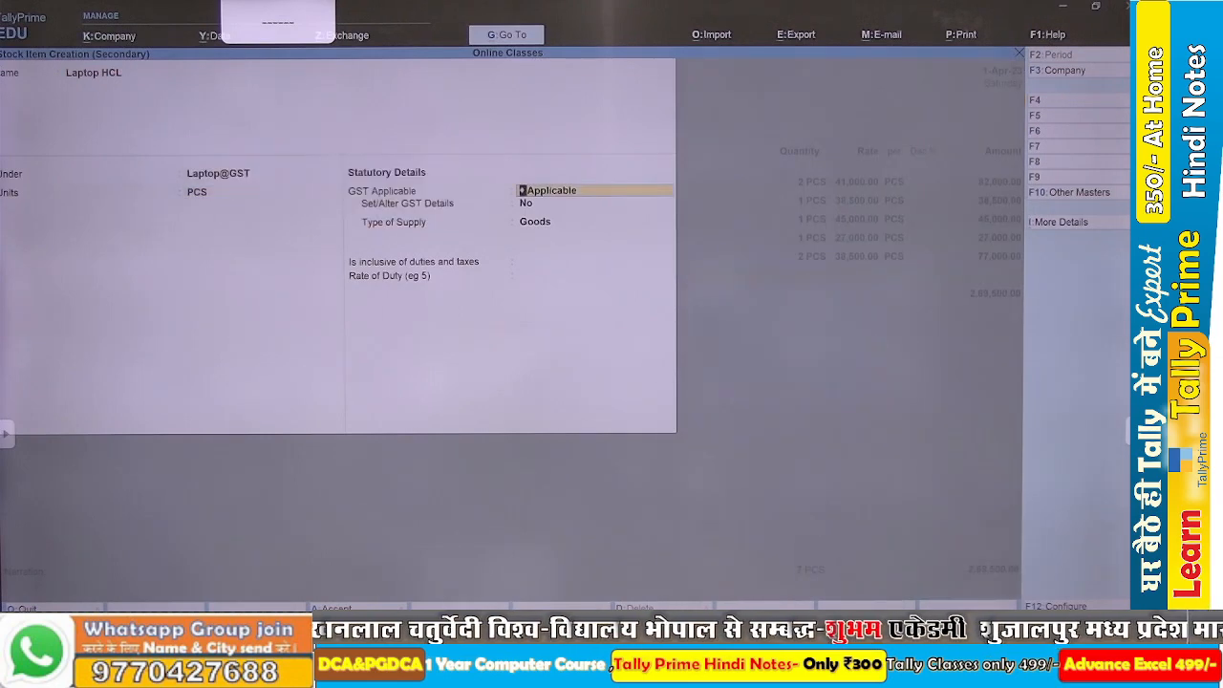
pyautogui.hotkey('ctrl', 'a')
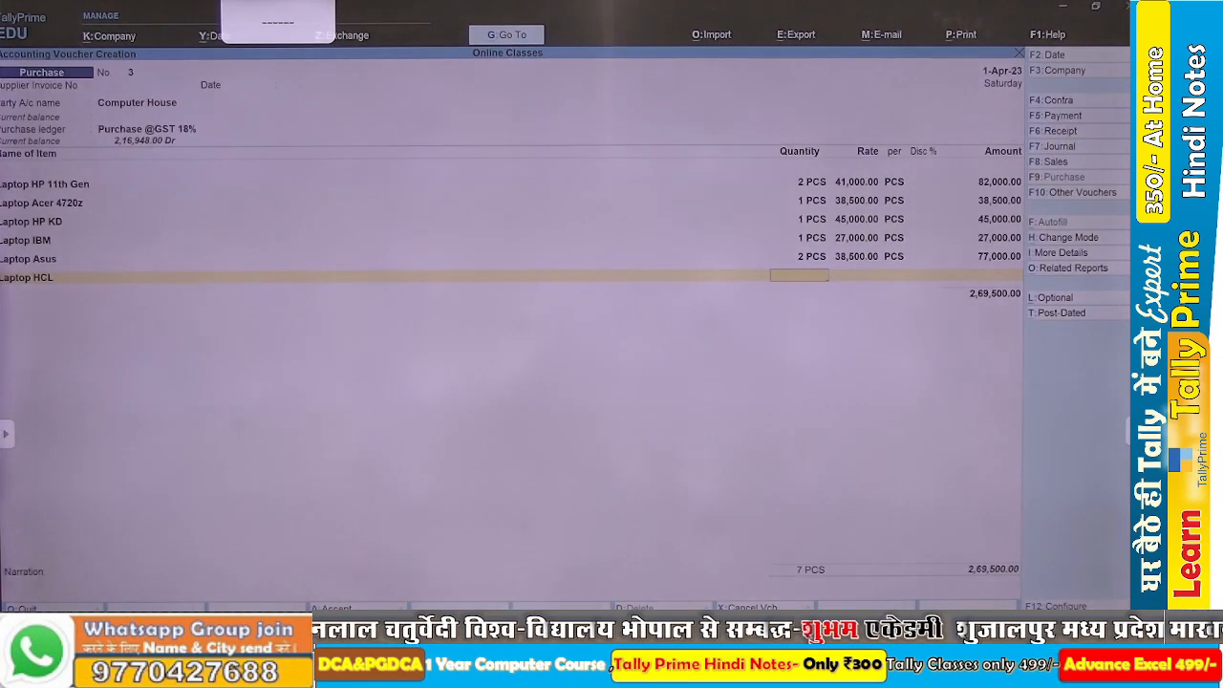
# Check the assignment in Word and enter 2 PCS at a rate of 31,500 for Laptop HCL, closing the item list.
pyautogui.hotkey('alt', 'Tab')
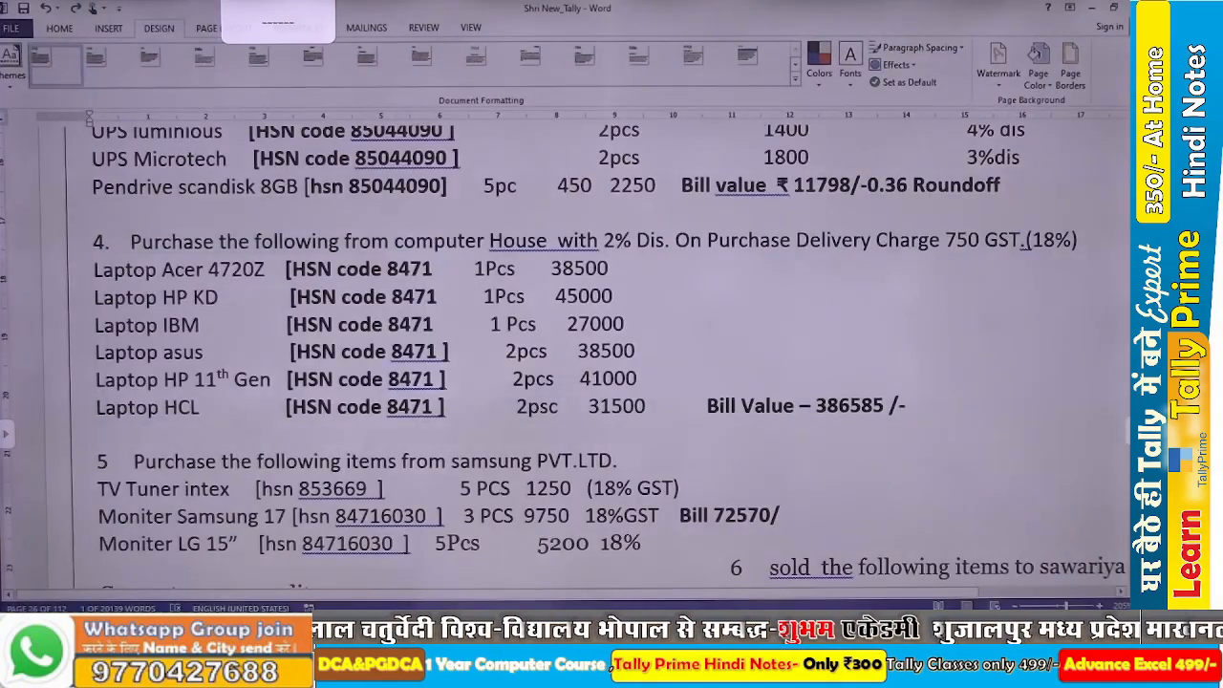
pyautogui.hotkey('alt', 'Tab')
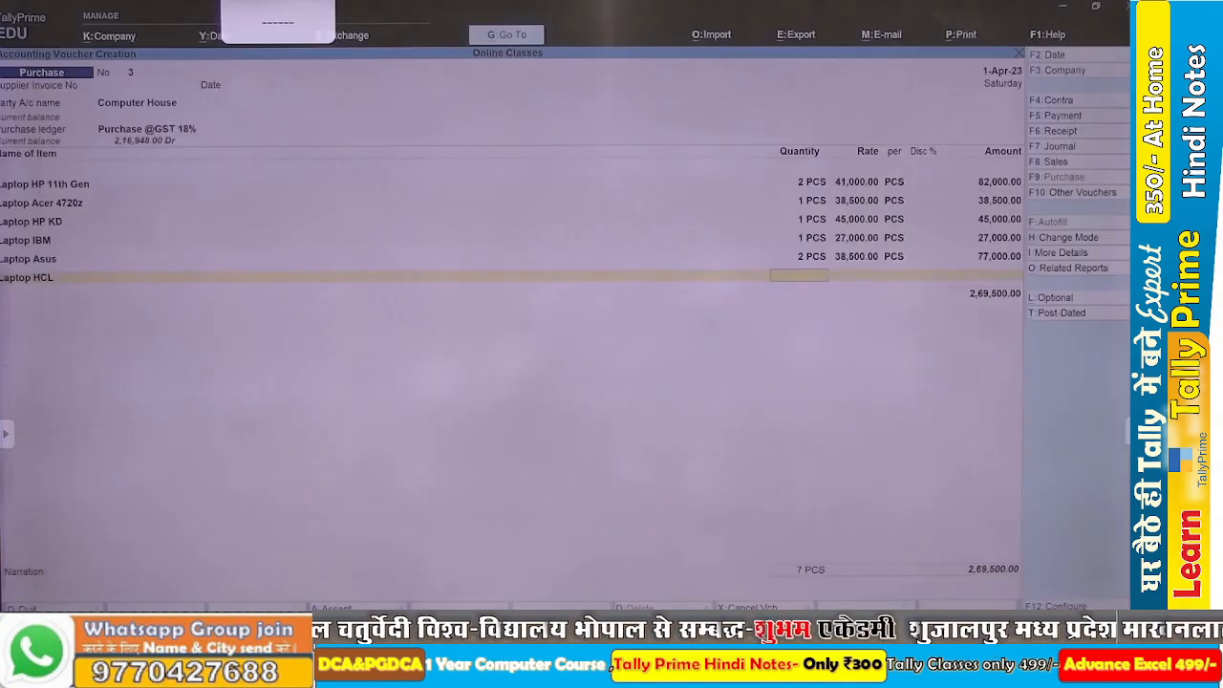
pyautogui.write('2')
pyautogui.press('Return')
pyautogui.write('31,500')
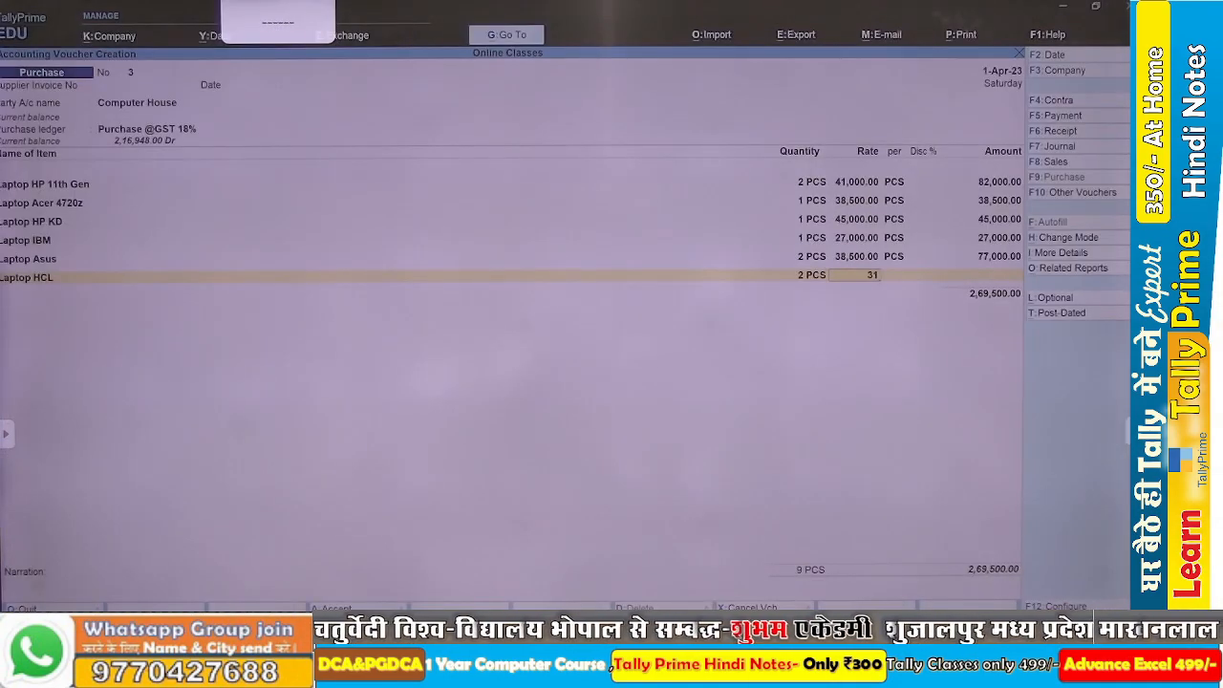
pyautogui.press('Return')
pyautogui.press('Return')
pyautogui.press('Return')
pyautogui.press('Return')
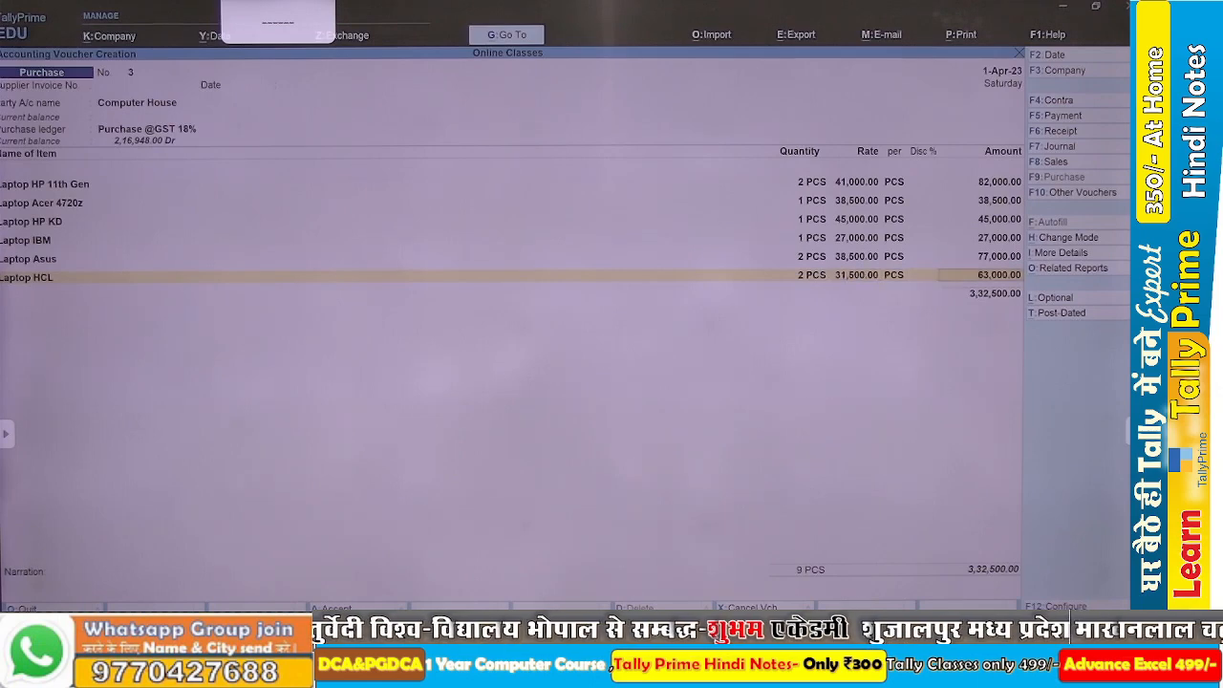
pyautogui.press('Return')
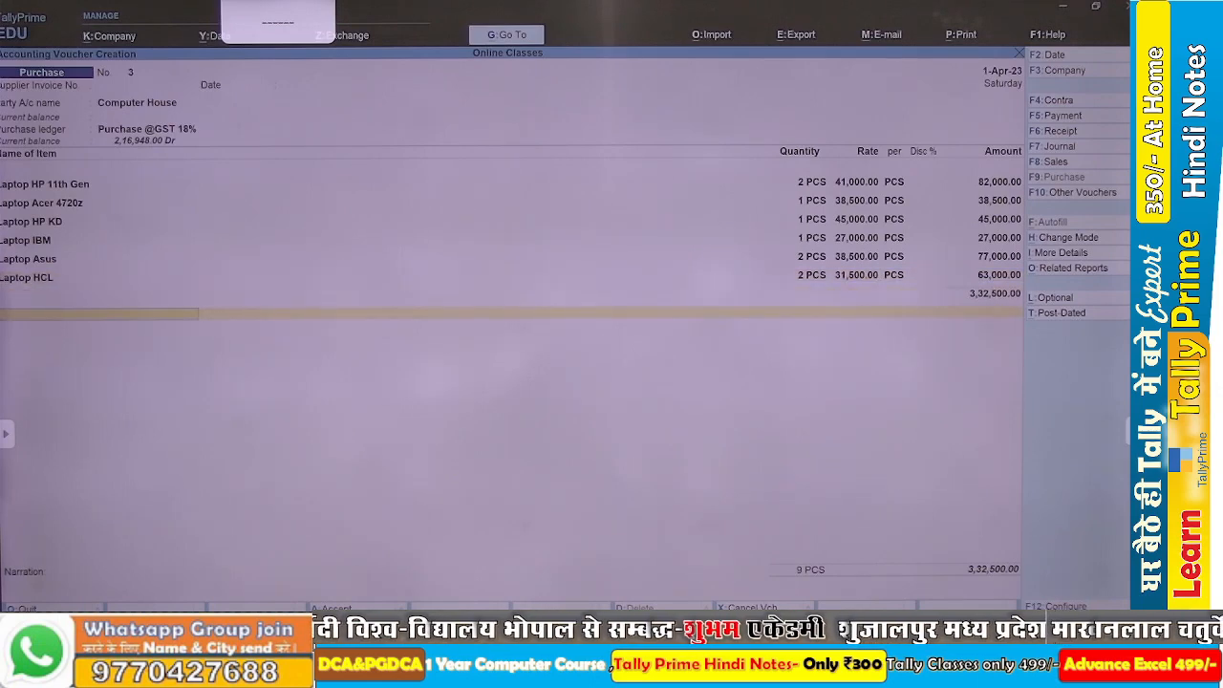
# Add the Input CGST and Input SGST ledgers below the laptop items in the voucher.
pyautogui.press('BackSpace')
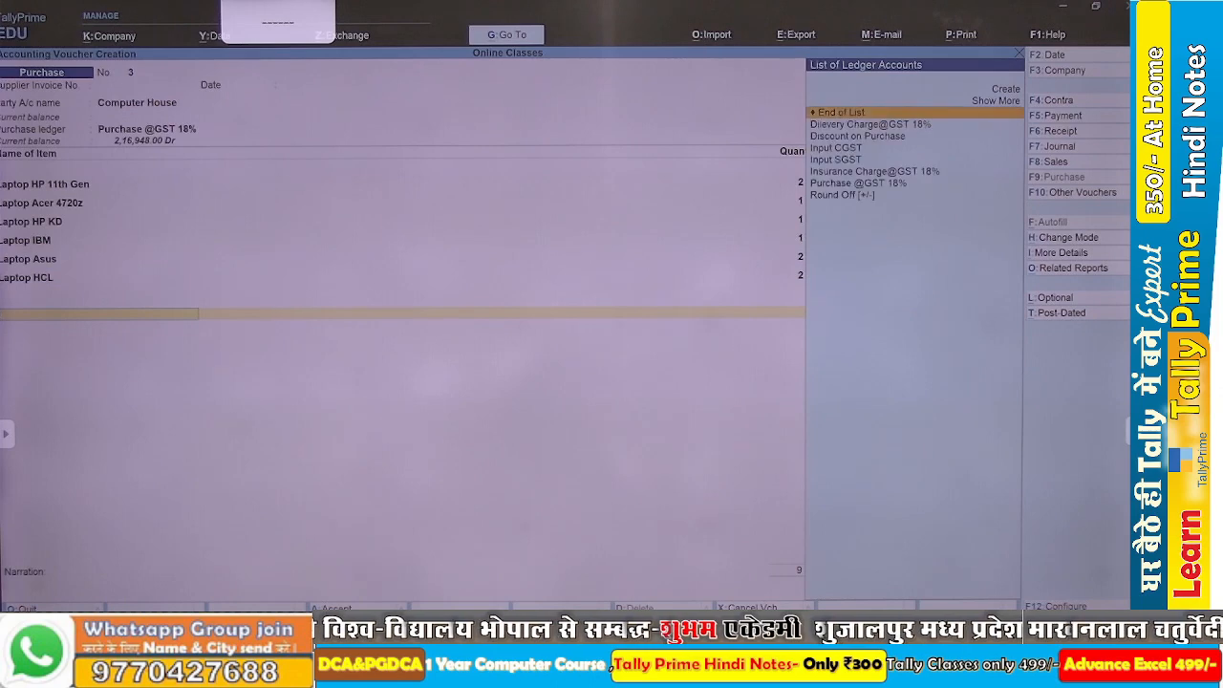
pyautogui.write('i')
pyautogui.press('Down')
pyautogui.press('Down')
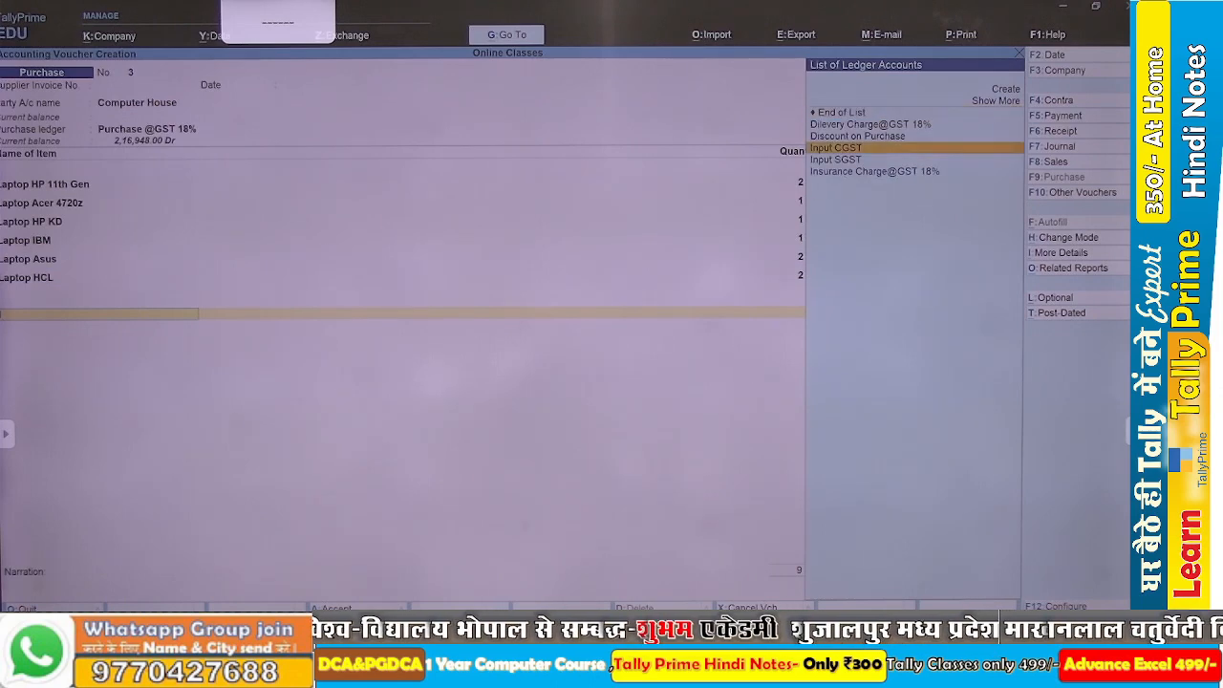
pyautogui.press('Up')
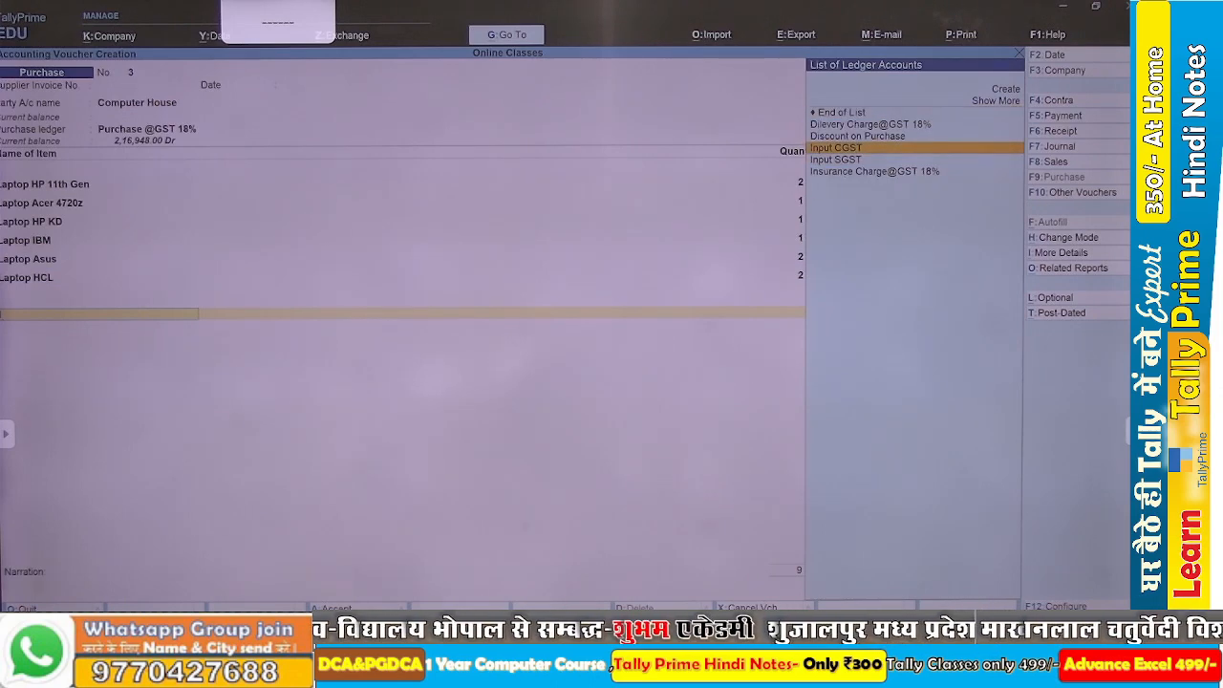
pyautogui.press('Return')
pyautogui.press('Return')
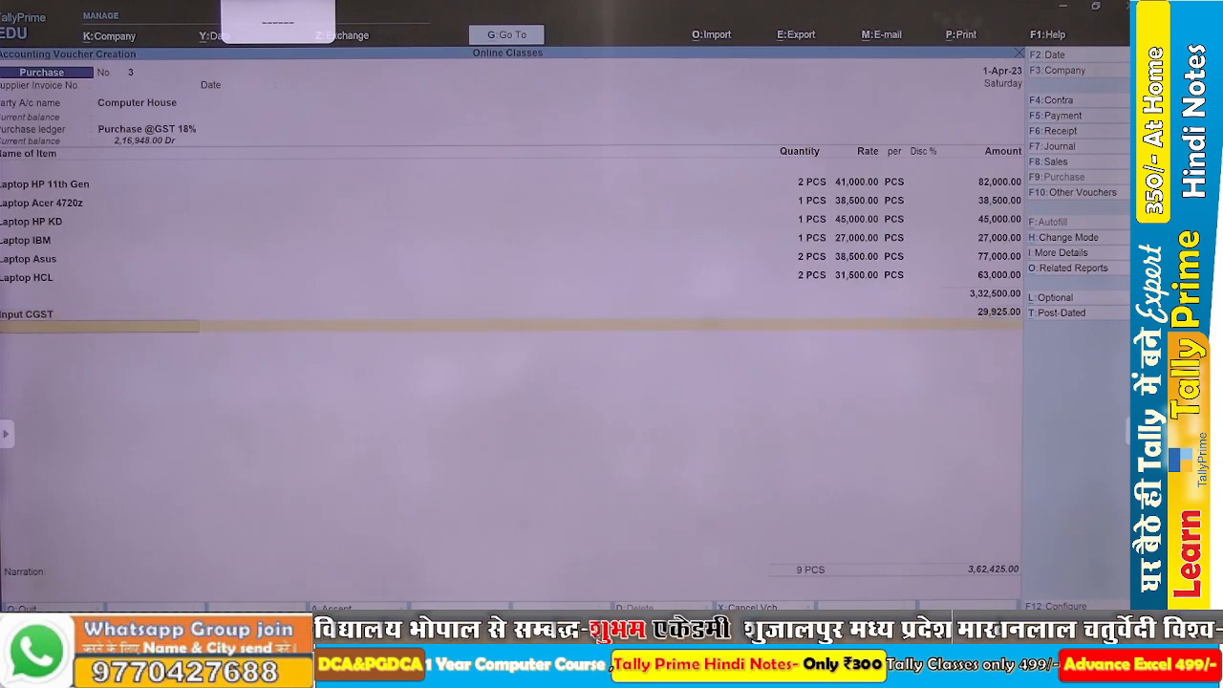
pyautogui.press('Down')
pyautogui.press('Down')
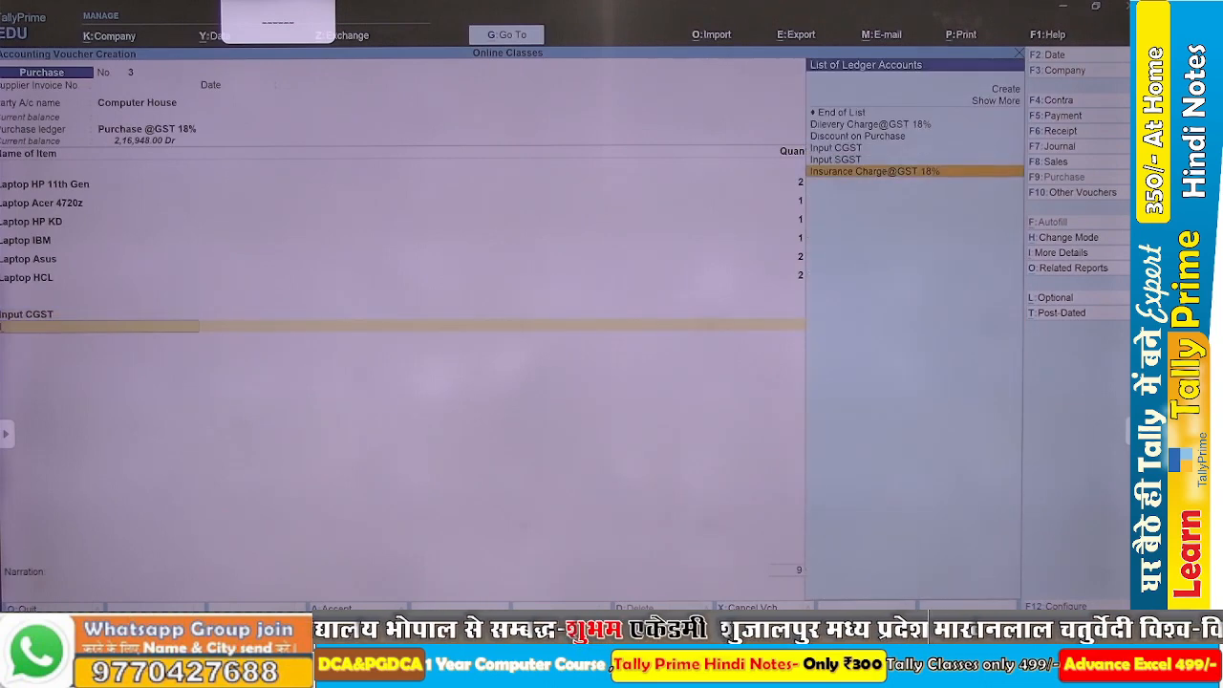
pyautogui.press('Up')
pyautogui.press('Return')
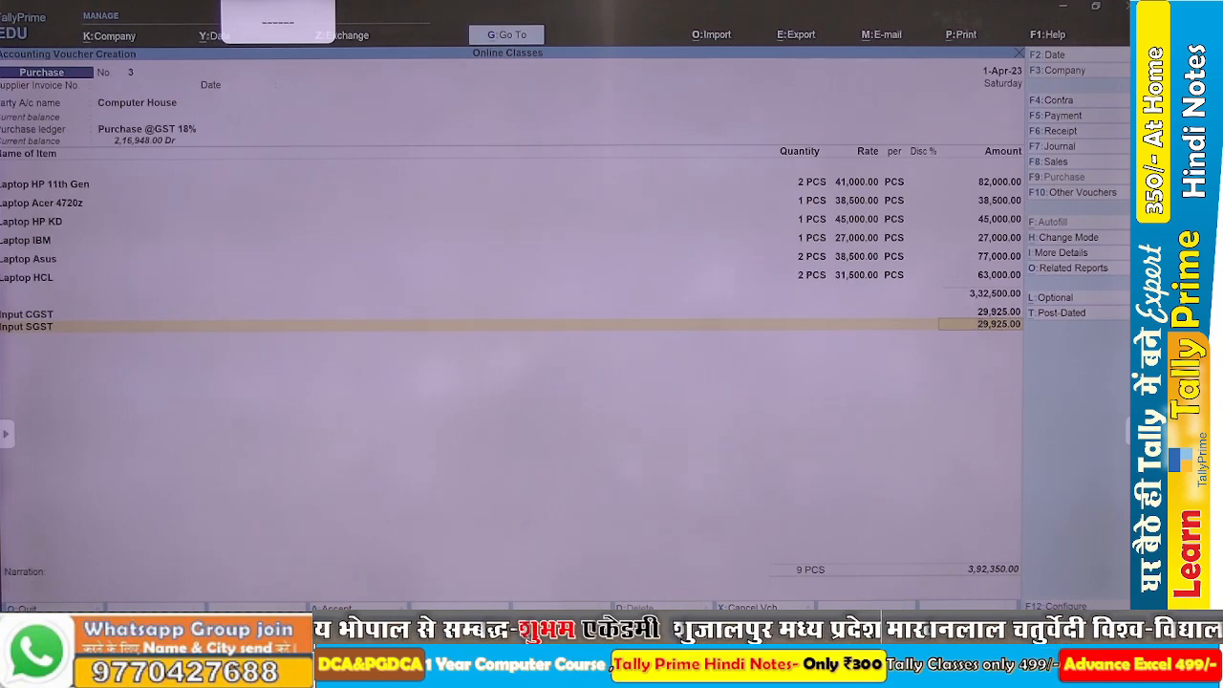
# Check the discount in the Word assignment and replace the voucher's Input CGST line with Discount on Purchase at 2%.
pyautogui.hotkey('alt', 'Tab')
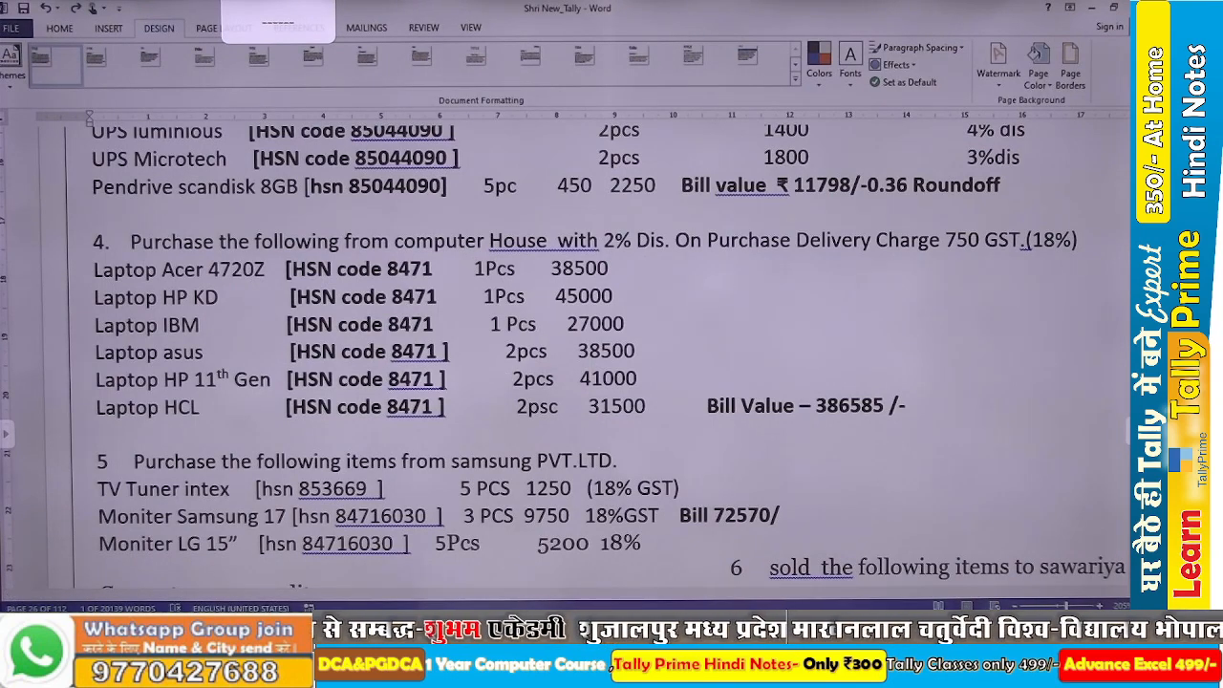
pyautogui.hotkey('alt', 'Tab')
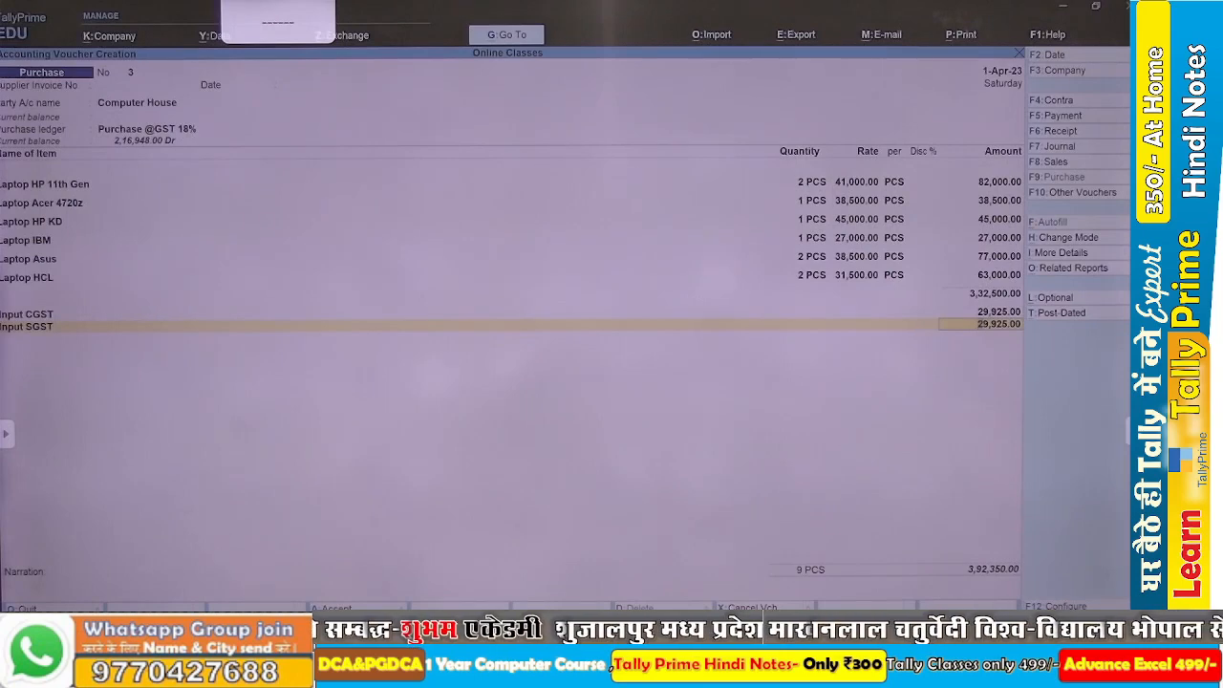
pyautogui.press('BackSpace')
pyautogui.press('BackSpace')
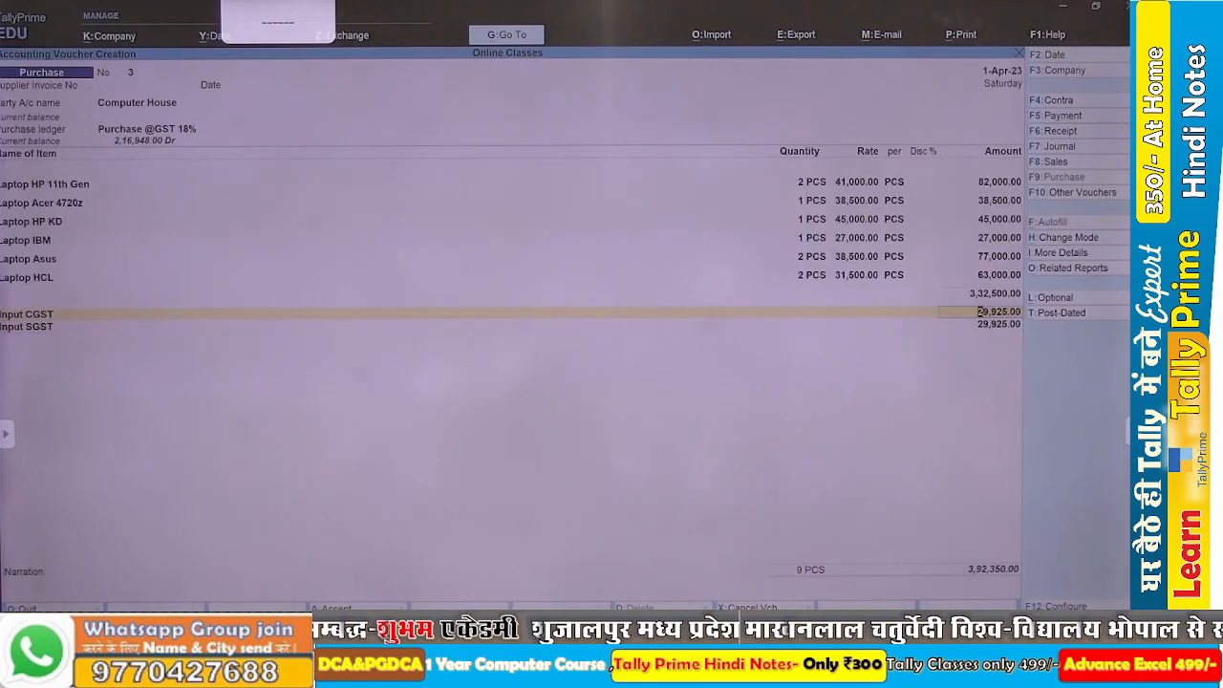
pyautogui.press('BackSpace')
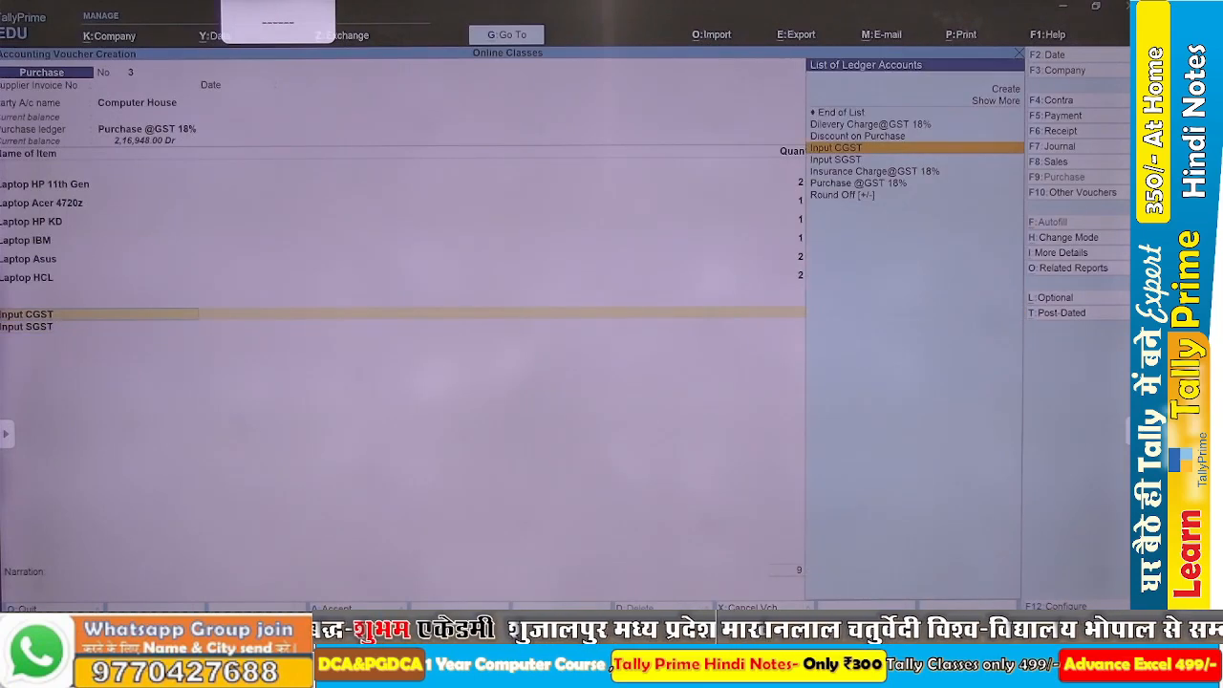
pyautogui.press('Down')
pyautogui.press('Up')
pyautogui.press('Up')
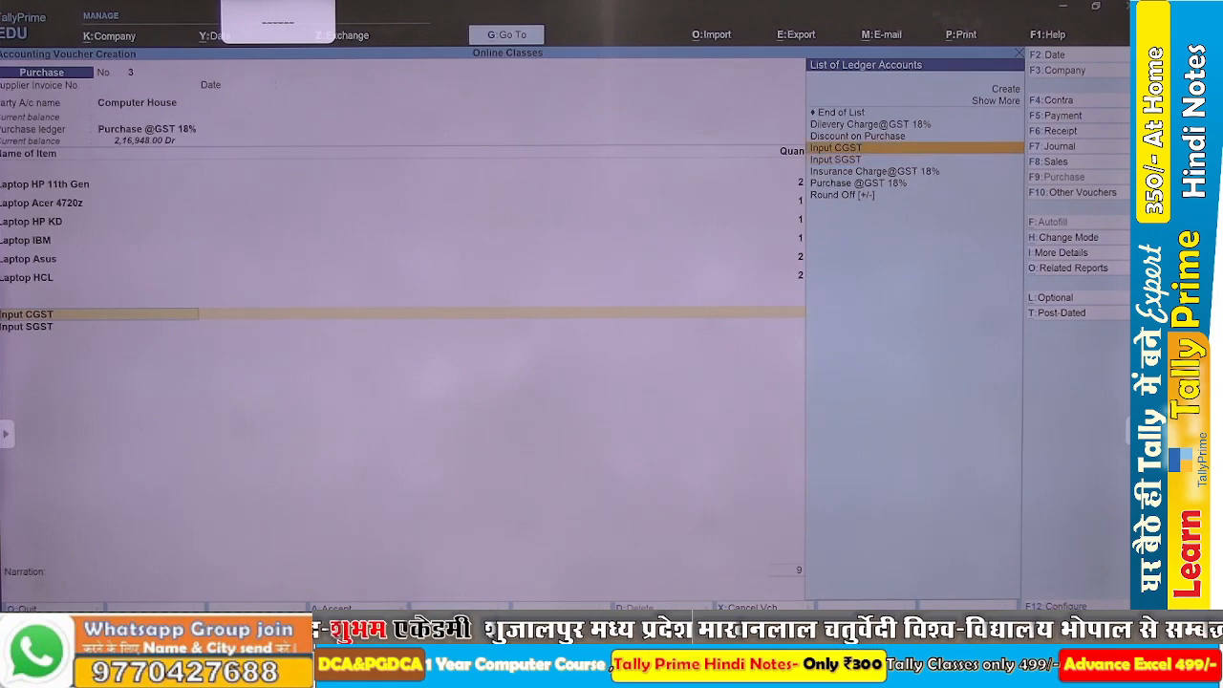
pyautogui.press('Return')
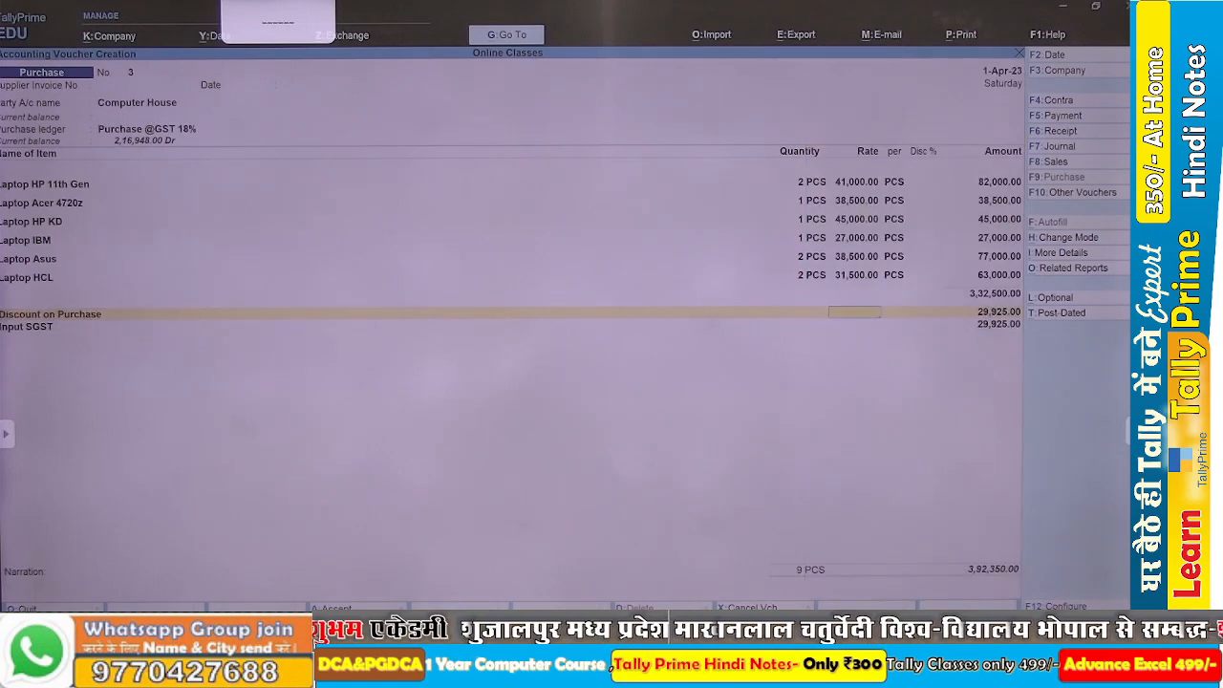
pyautogui.press('Return')
# Add the Input CGST ledger again below the Input SGST line.
pyautogui.press('Return')
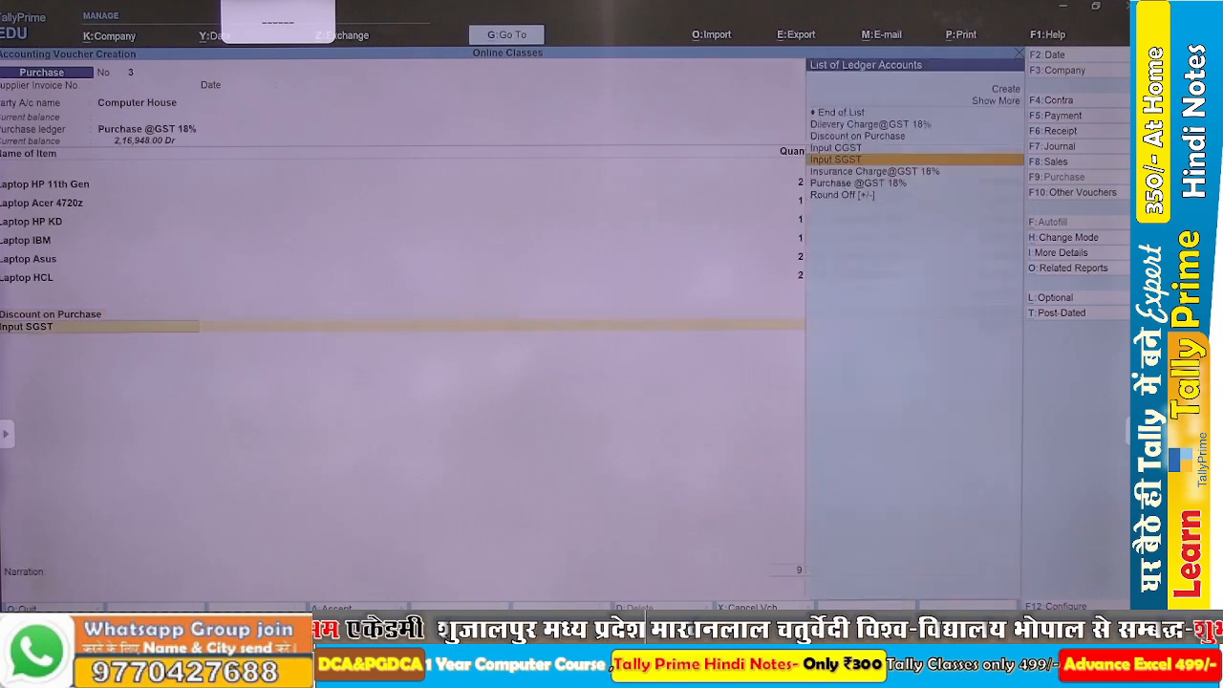
pyautogui.press('Return')
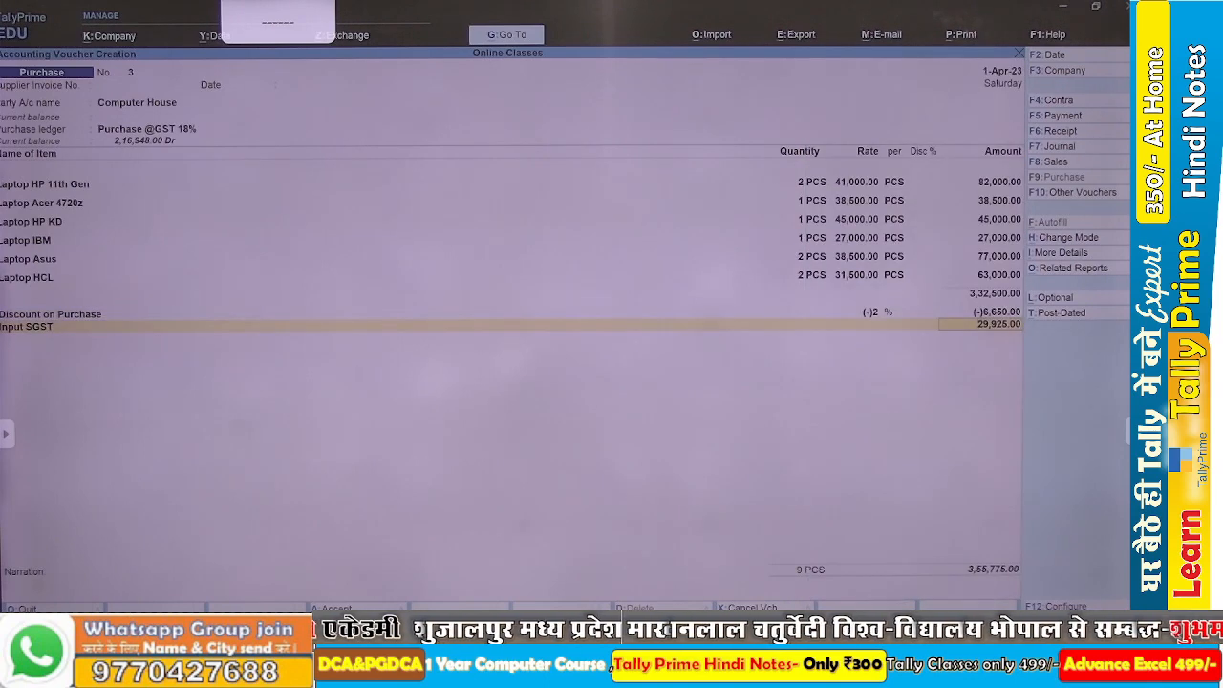
pyautogui.press('Return')
pyautogui.write('In')
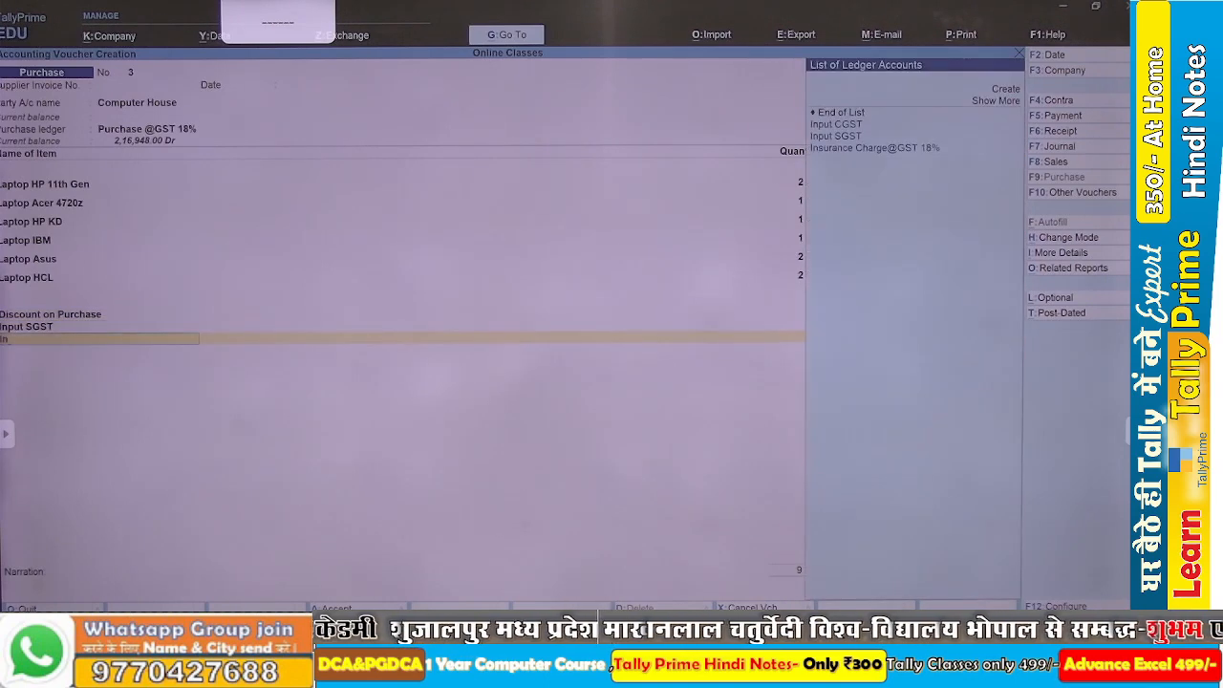
pyautogui.press('Down')
pyautogui.press('Down')
pyautogui.press('Up')
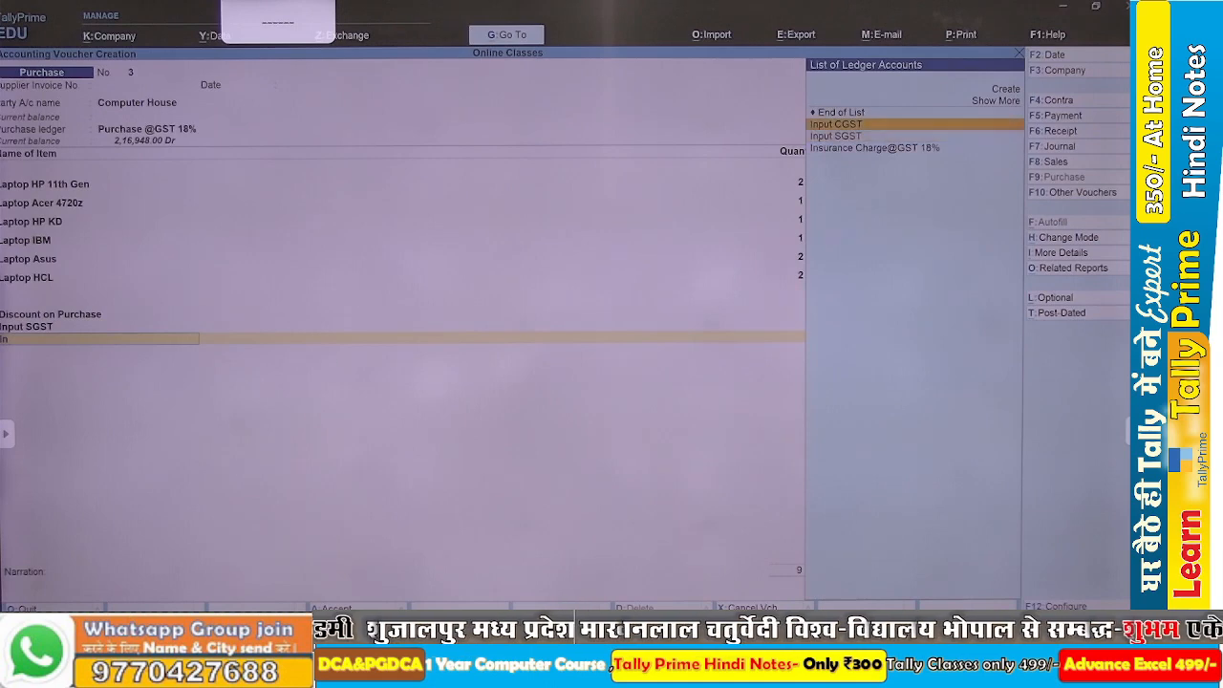
pyautogui.press('Return')
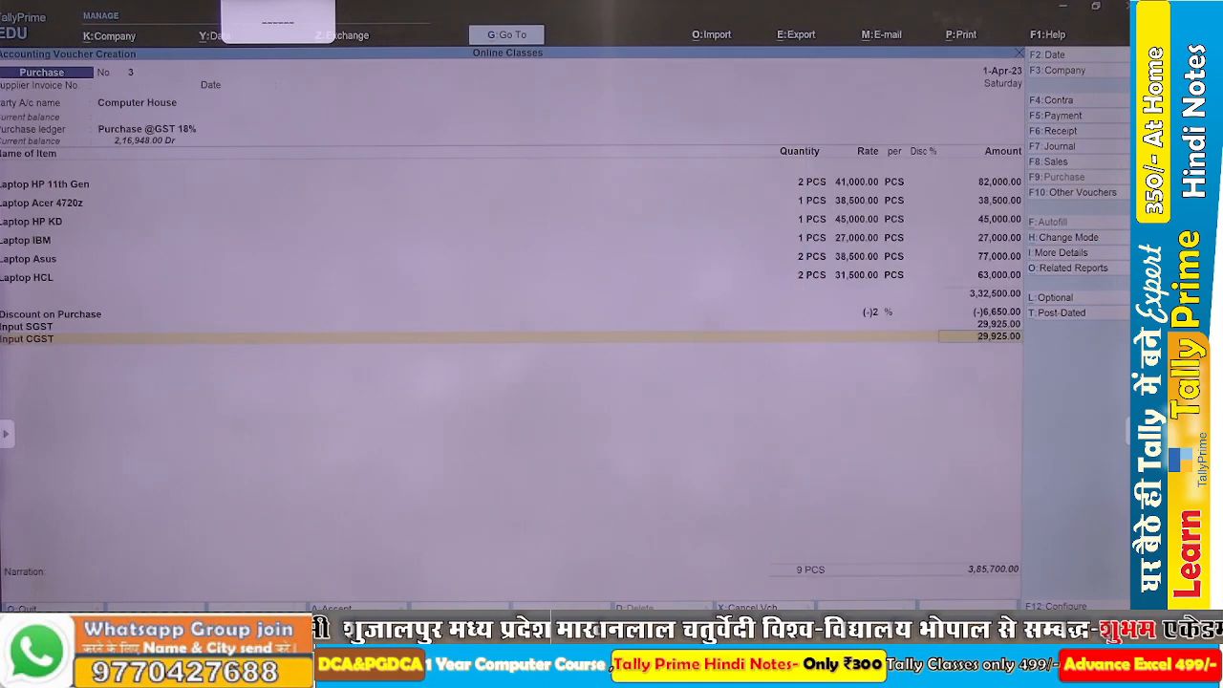
# Check the delivery charge in the Word assignment and add the Dilevery Charge@GST 18% ledger with an amount of 750.
pyautogui.hotkey('alt', 'Tab')
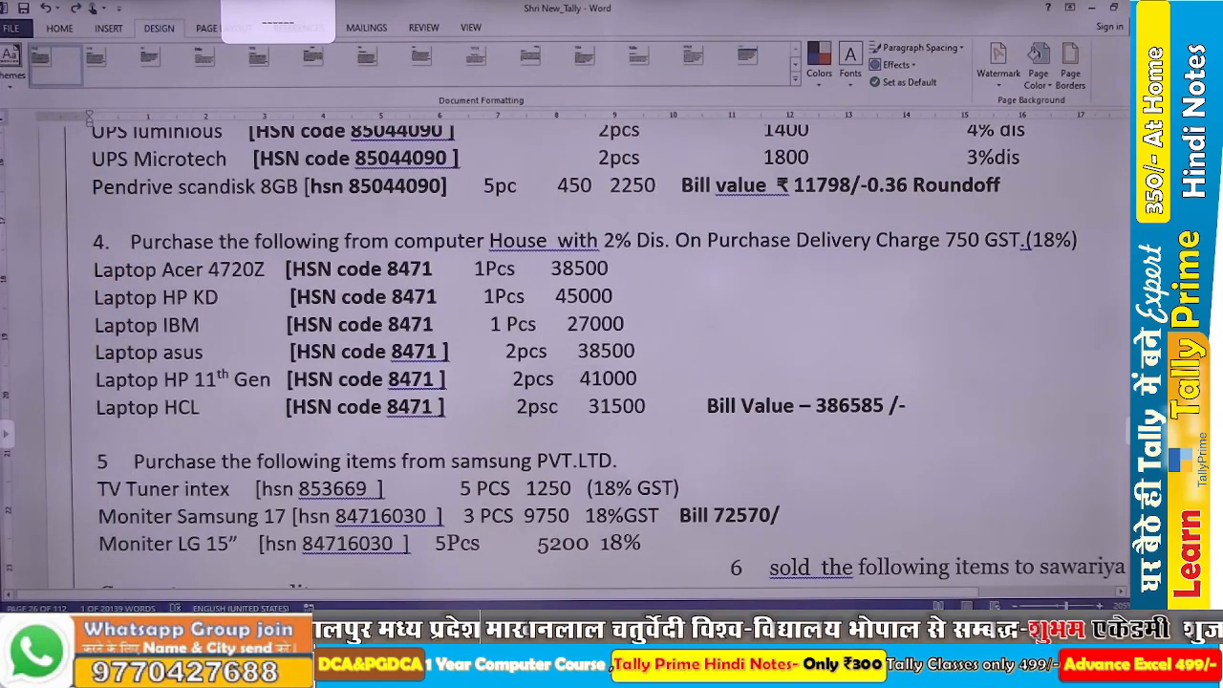
pyautogui.hotkey('alt', 'Tab')
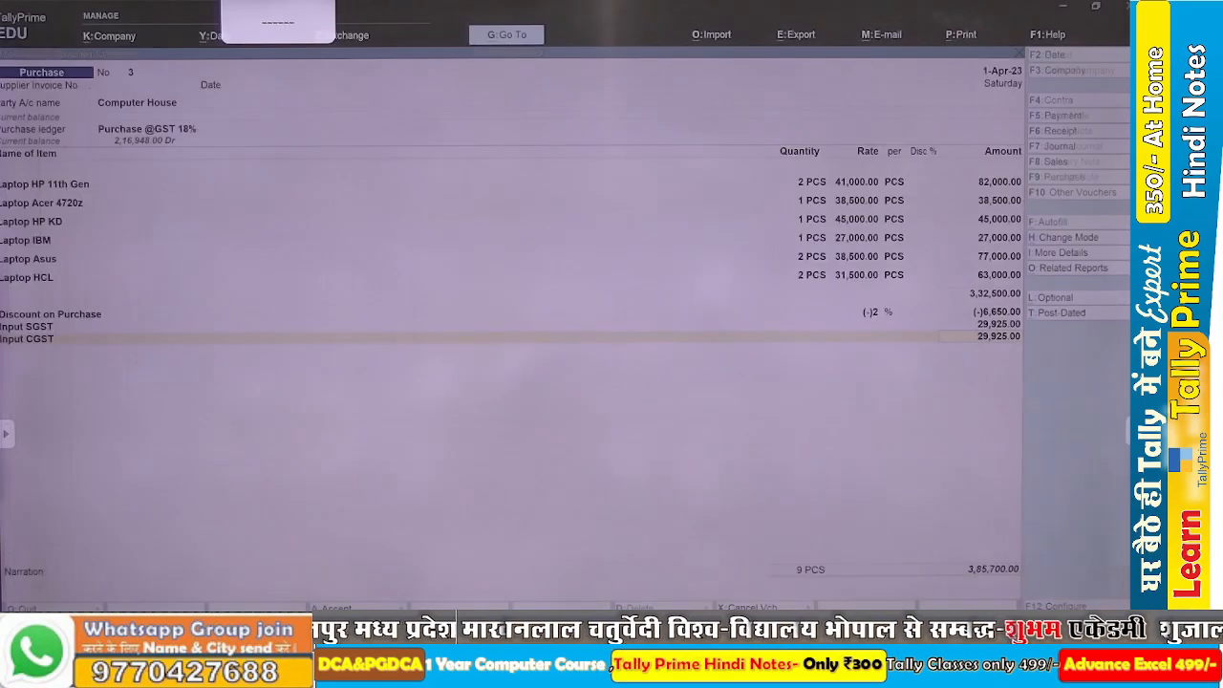
pyautogui.press('Return')
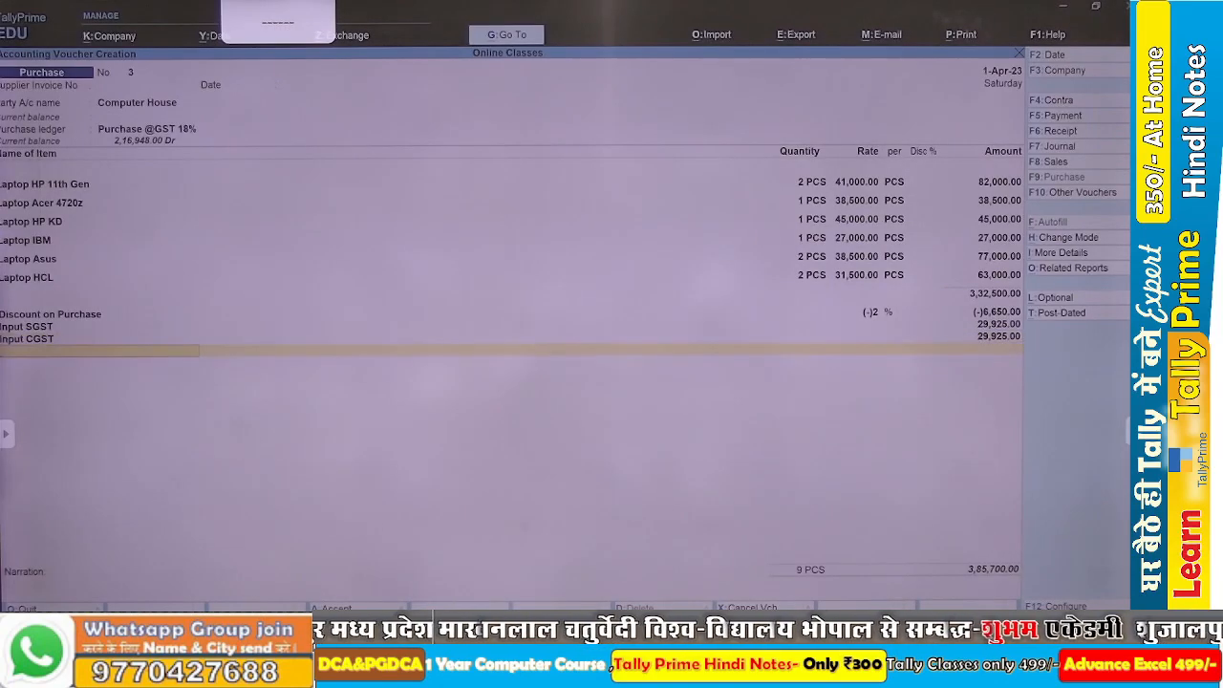
pyautogui.write('Di')
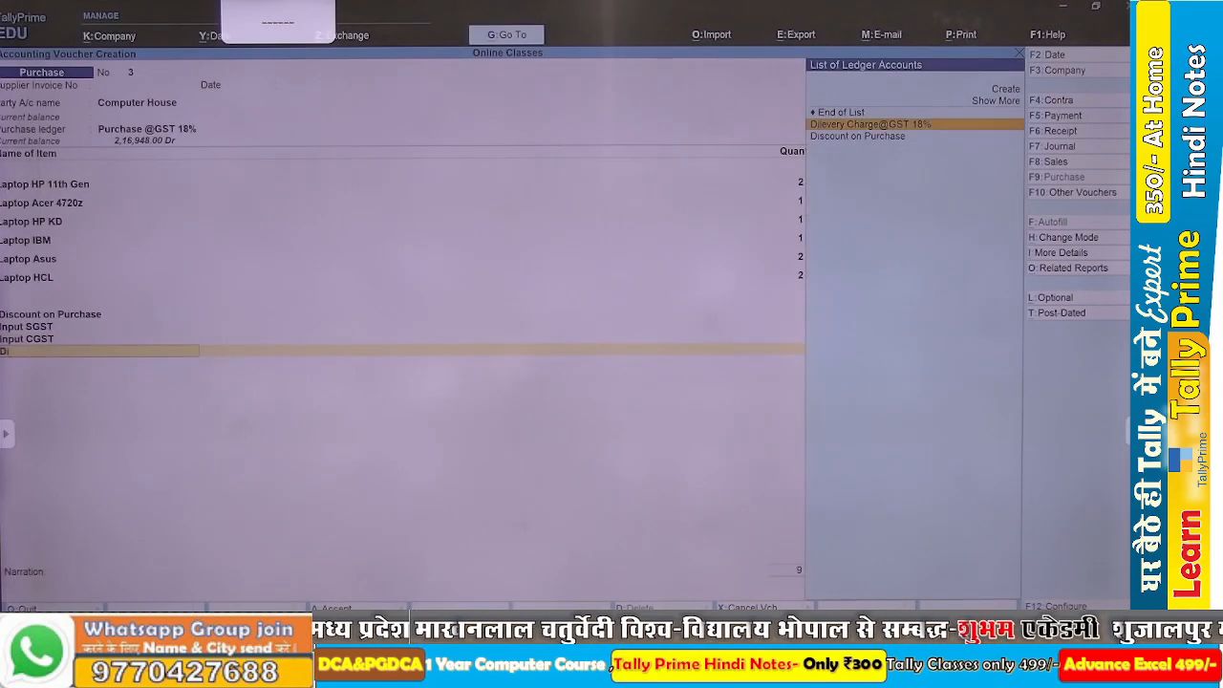
pyautogui.press('Return')
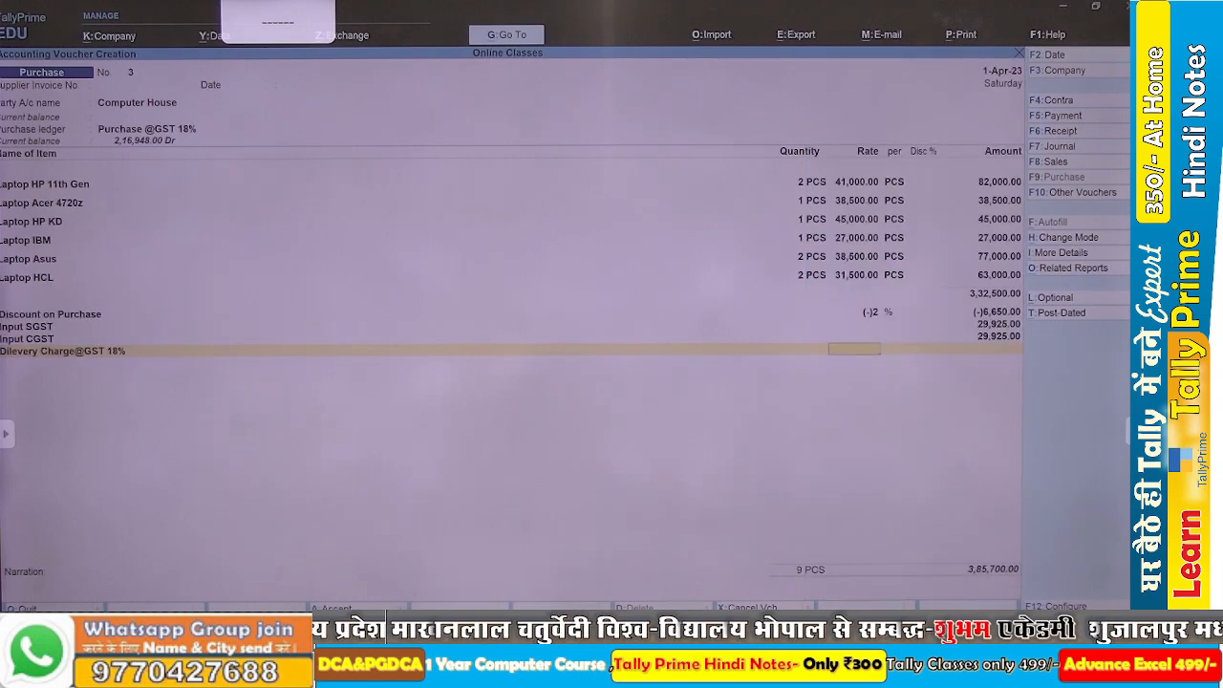
pyautogui.press('Return')
pyautogui.write('750')
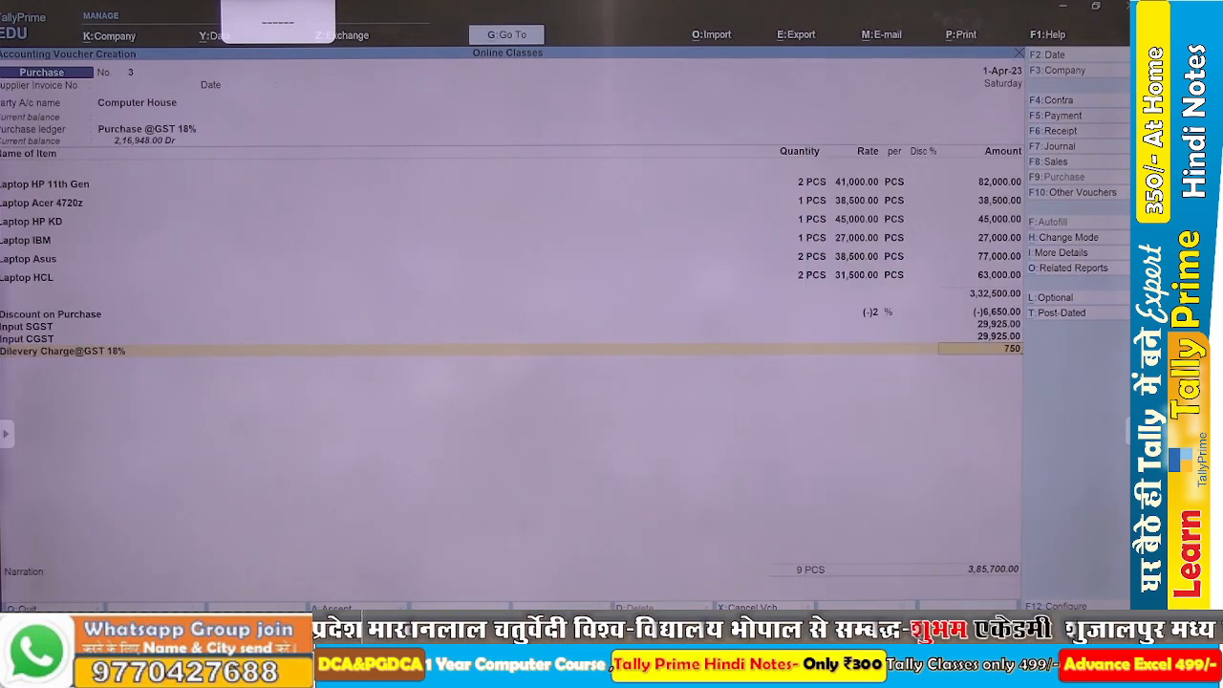
pyautogui.press('Return')
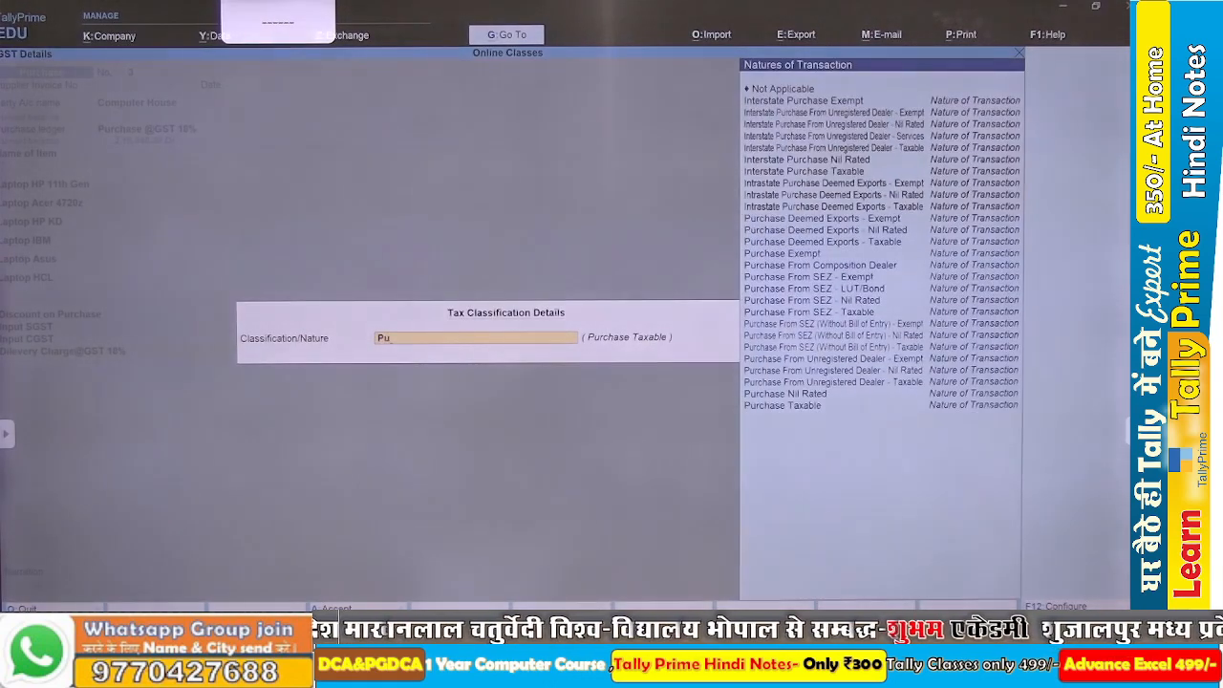
# Set the delivery charge's tax classification to Purchase Taxable and accept the GST details.
pyautogui.write('Pu')
pyautogui.press('Down')
pyautogui.press('Down')
pyautogui.press('Down')
pyautogui.press('Down')
pyautogui.press('Down')
pyautogui.press('Down')
pyautogui.press('Down')
pyautogui.press('Down')
pyautogui.press('Down')
pyautogui.press('Down')
pyautogui.press('Down')
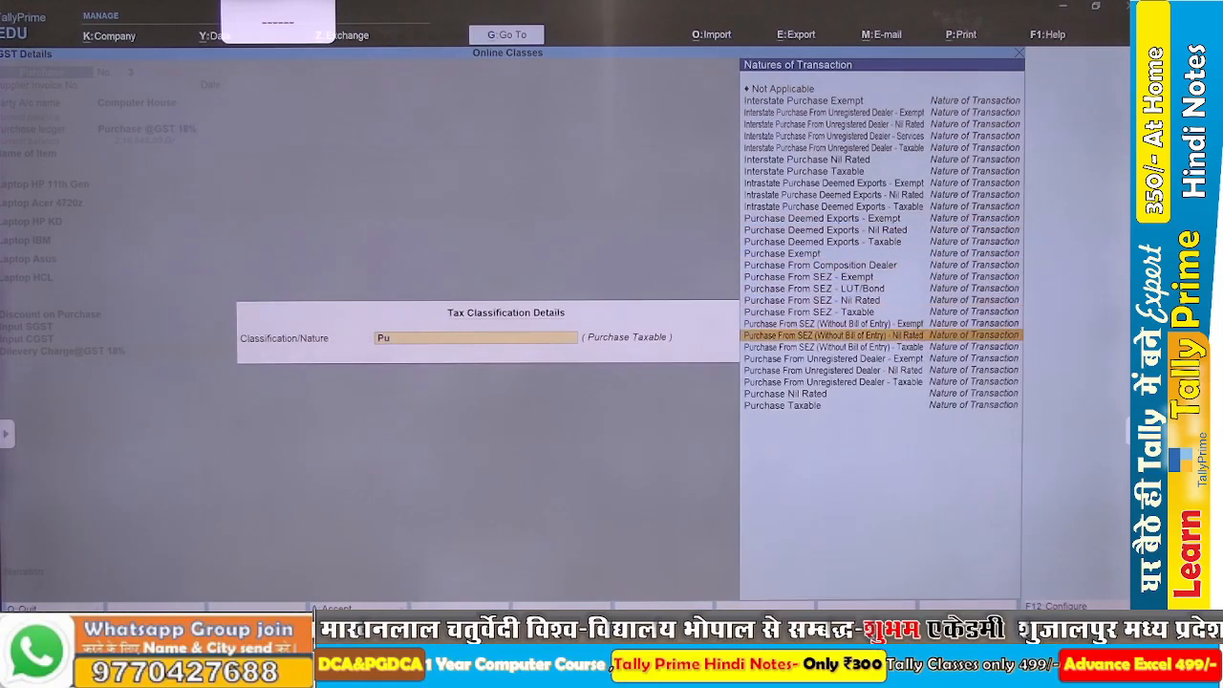
pyautogui.press('Down')
pyautogui.press('Return')
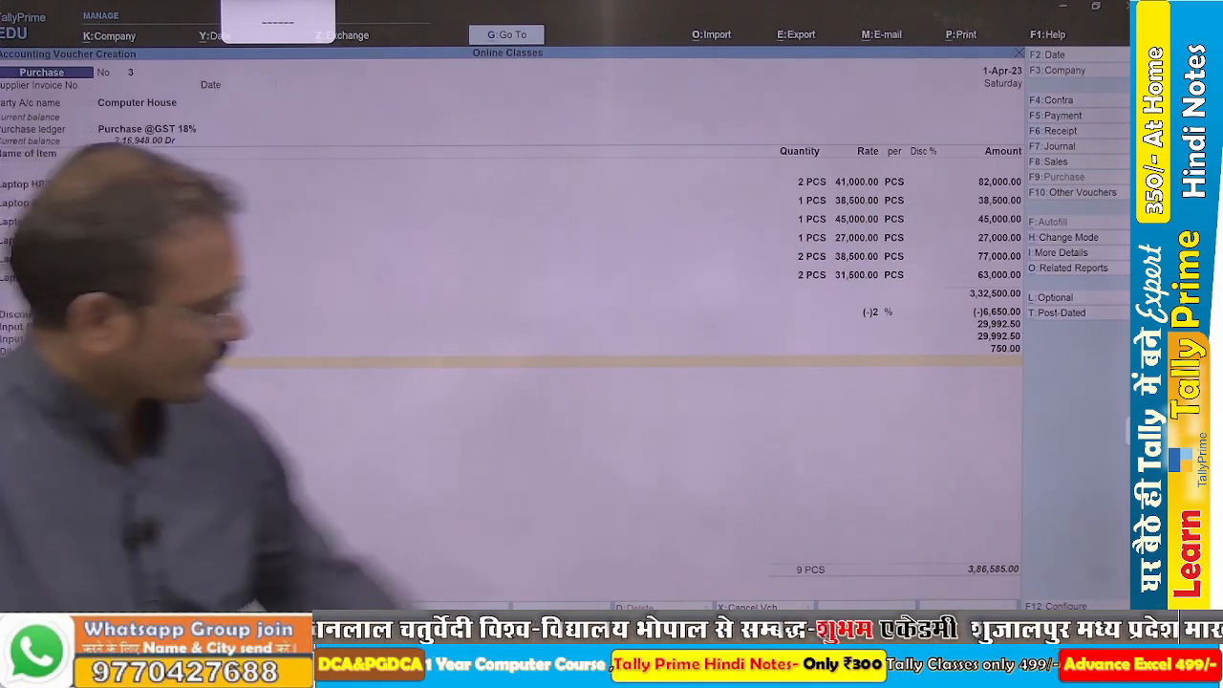
# Compare the voucher total with the bill value in the Word assignment and save the Computer House purchase voucher.
pyautogui.press('ctrl')
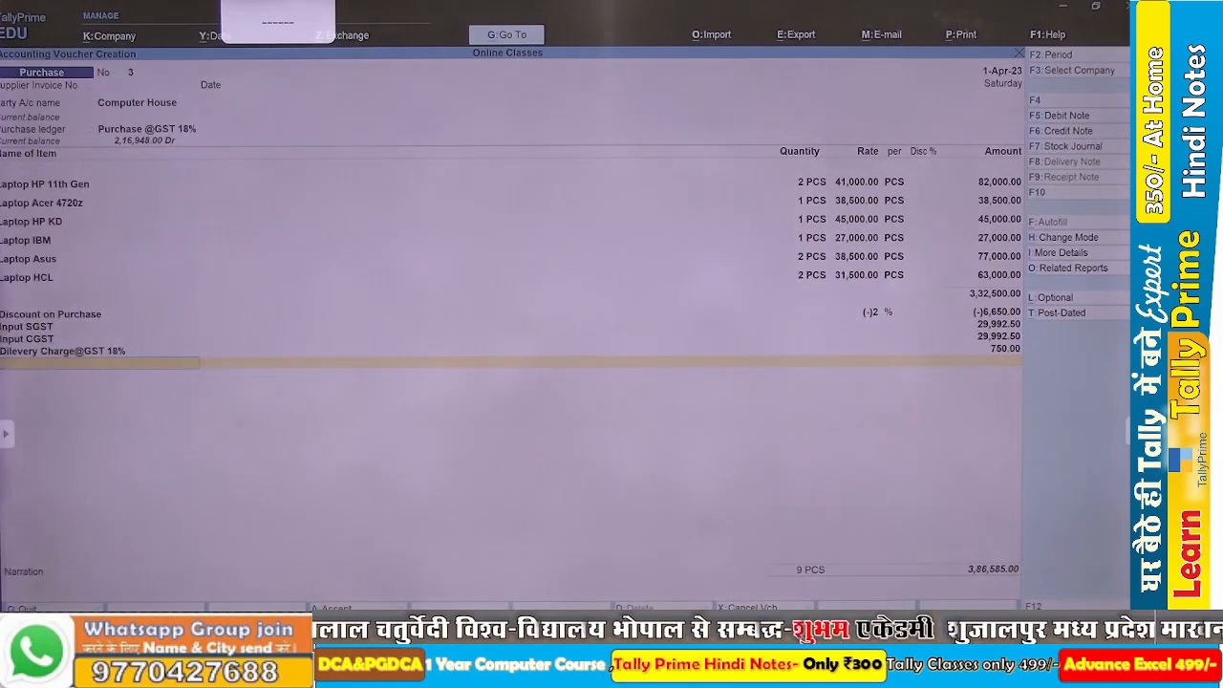
pyautogui.hotkey('alt', 'Tab')
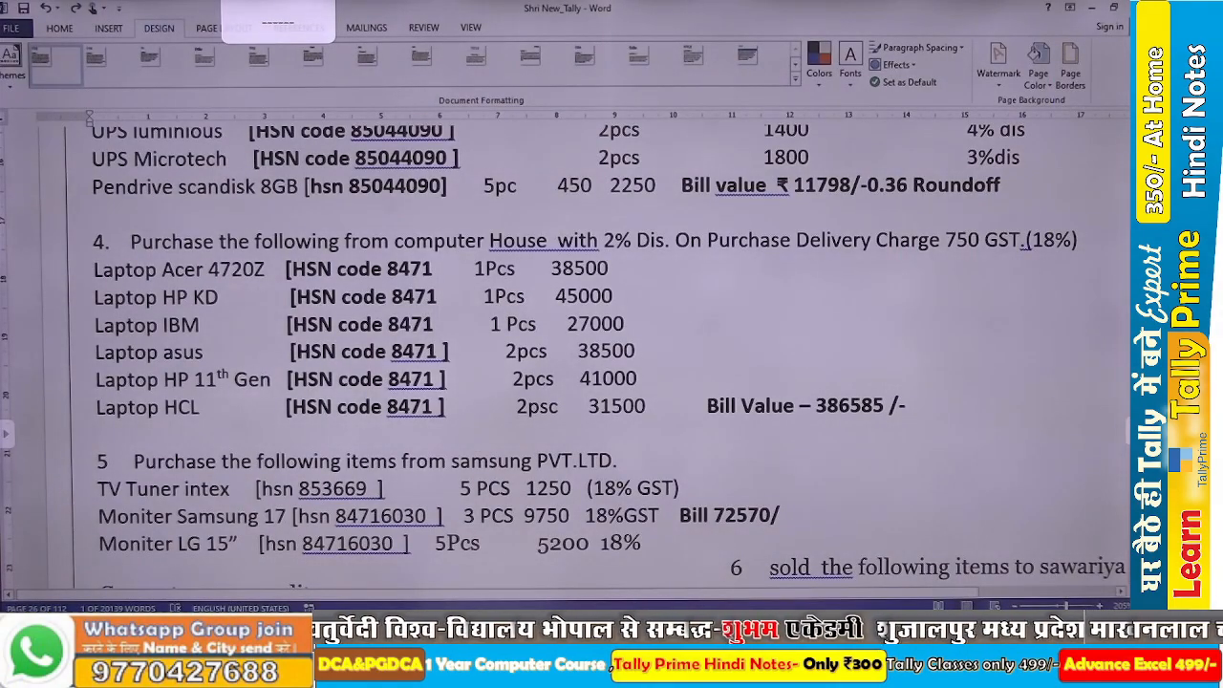
pyautogui.hotkey('alt', 'Tab')
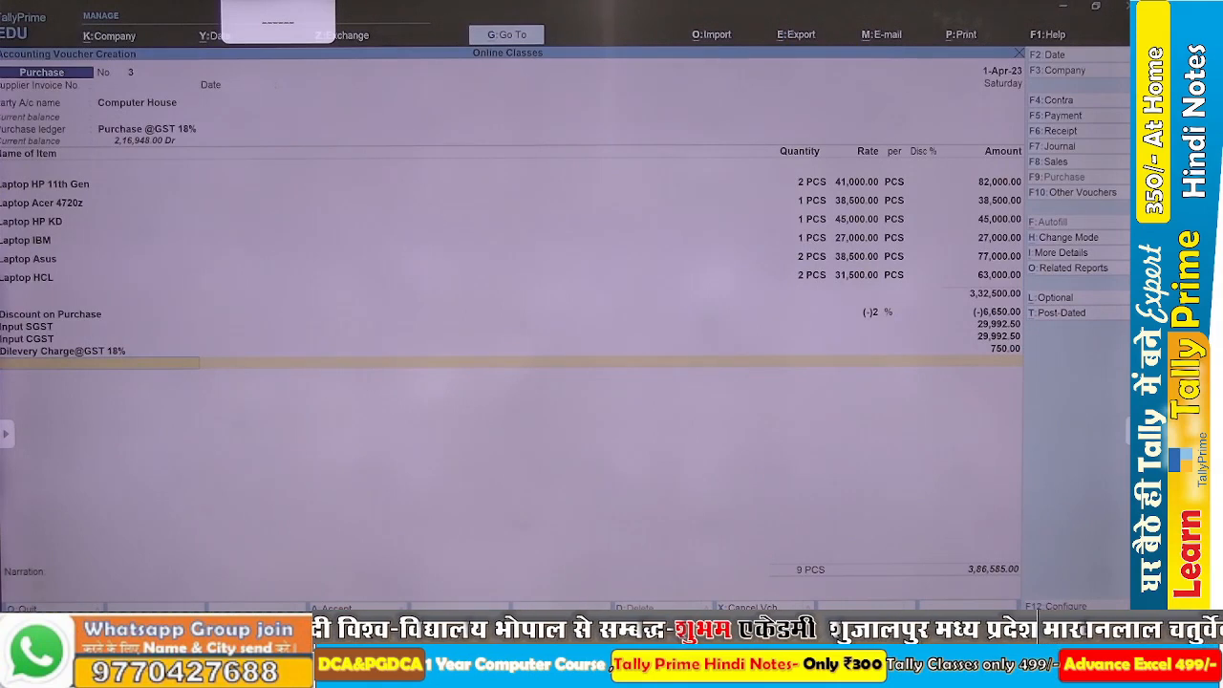
pyautogui.press('ctrl')
pyautogui.hotkey('ctrl', 'a')
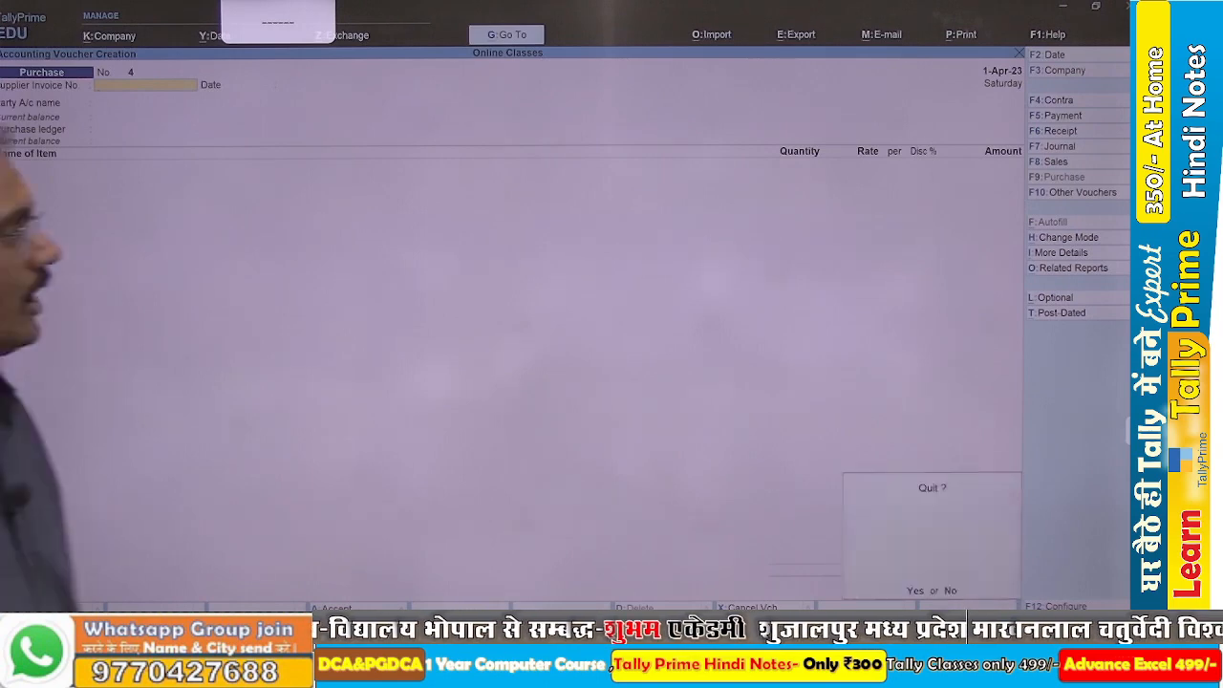
# Leave voucher creation and open the Inventory Books reports.
pyautogui.press('Escape')
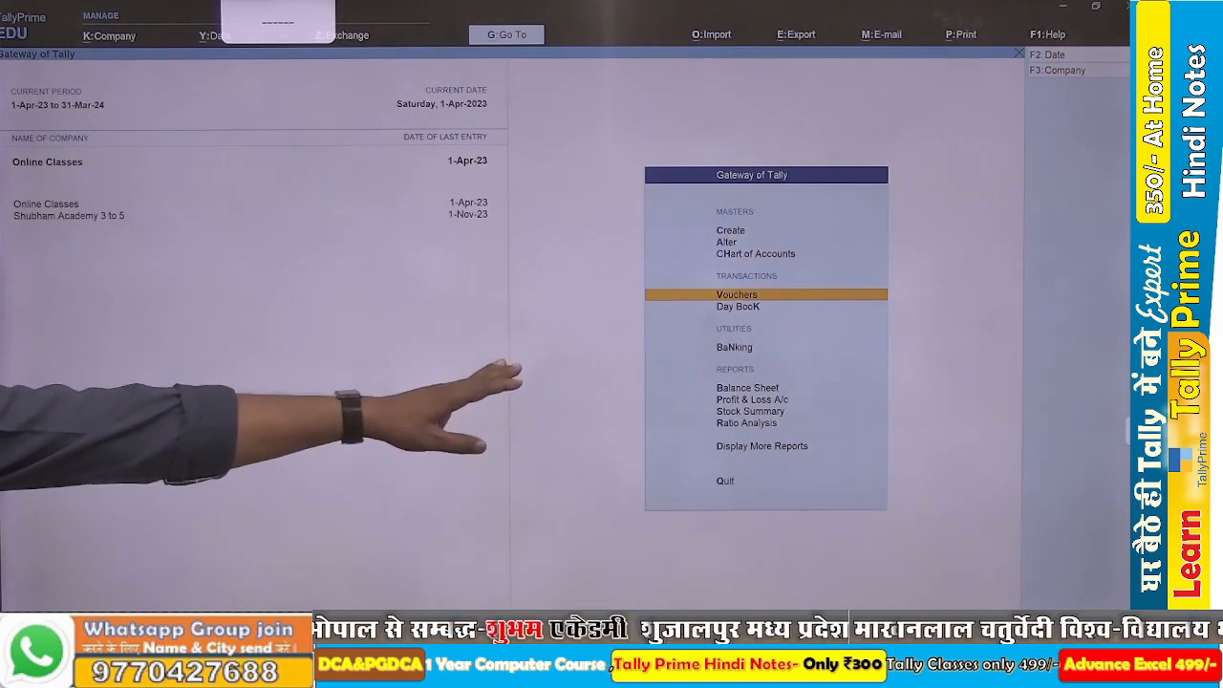
pyautogui.press('d')
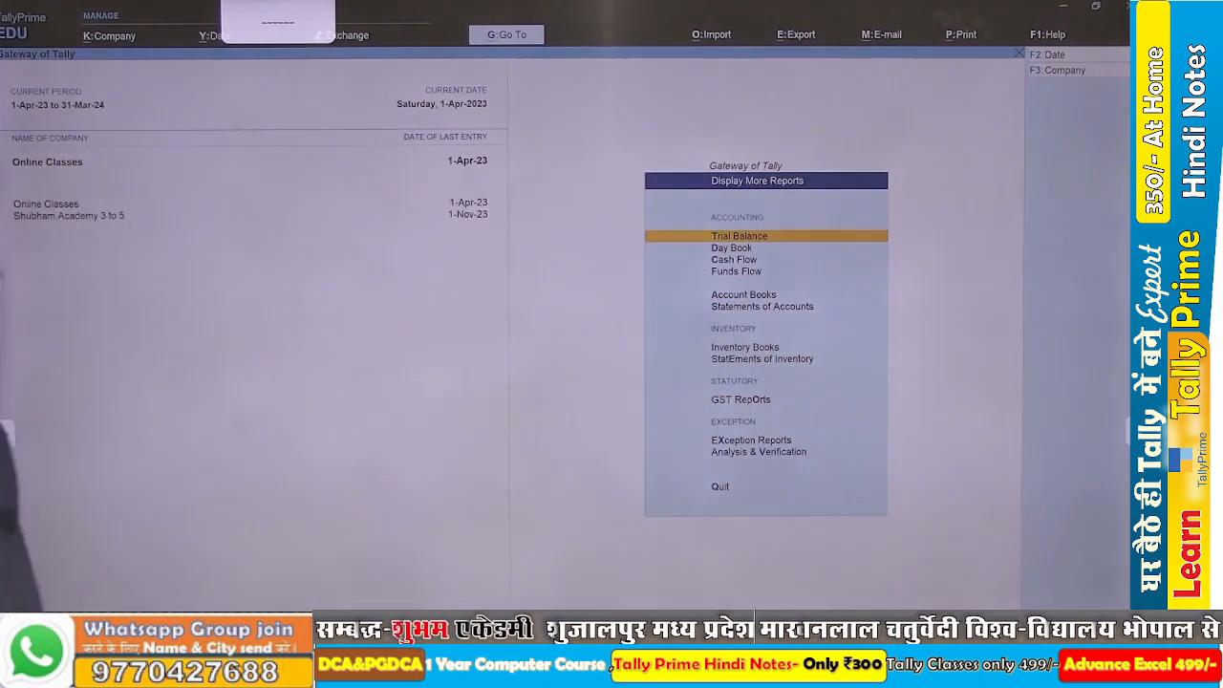
pyautogui.press('Down')
pyautogui.press('Down')
pyautogui.press('Down')
pyautogui.press('Down')
pyautogui.press('Down')
pyautogui.press('Down')
pyautogui.press('Down')
pyautogui.press('Up')
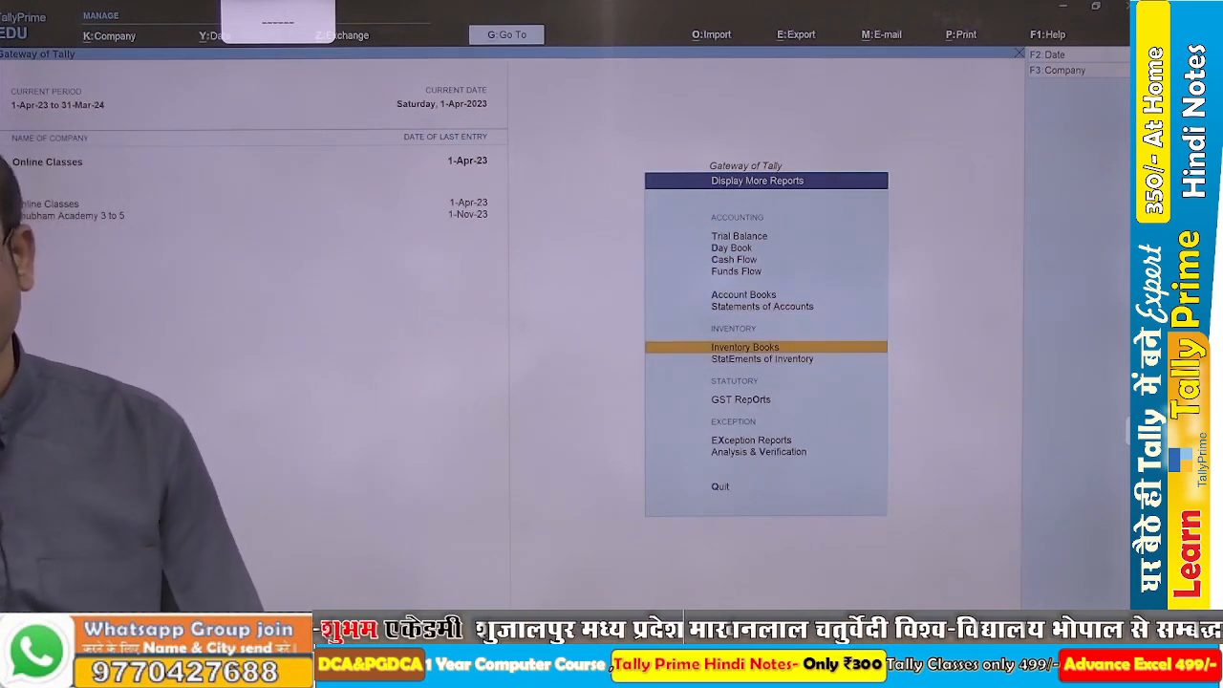
pyautogui.press('Return')
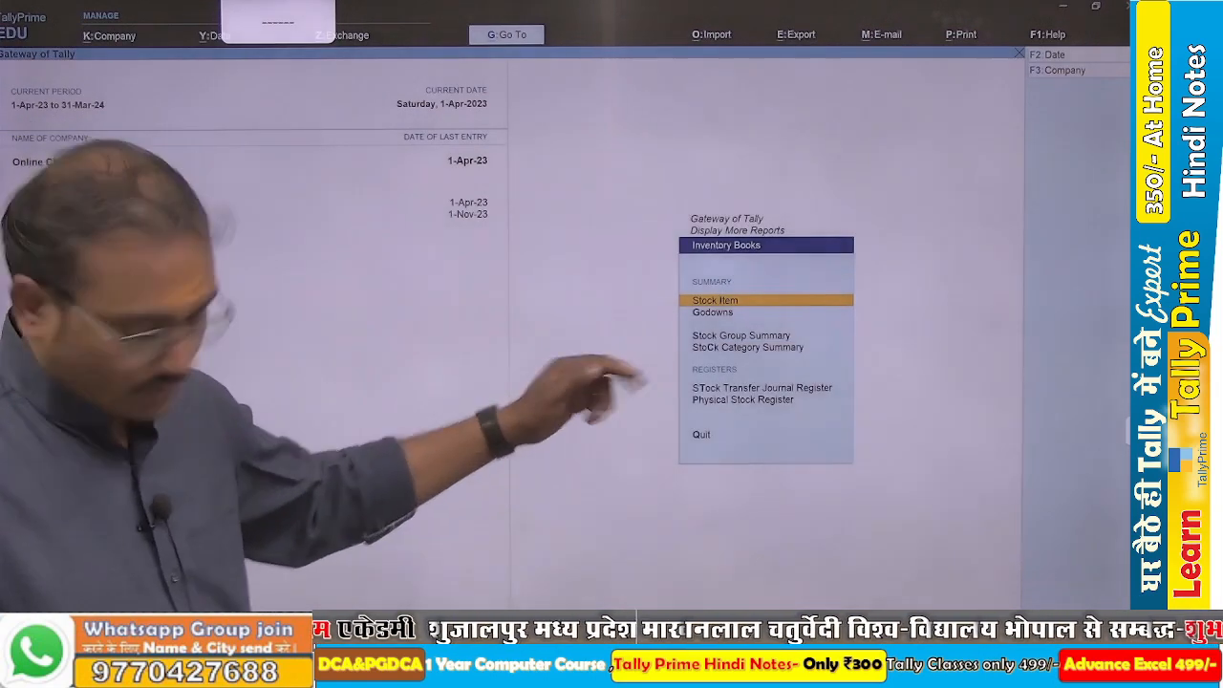
# View the monthly stock summary of Laptop Acer 4720z and return to the stock item list.
pyautogui.press('Return')
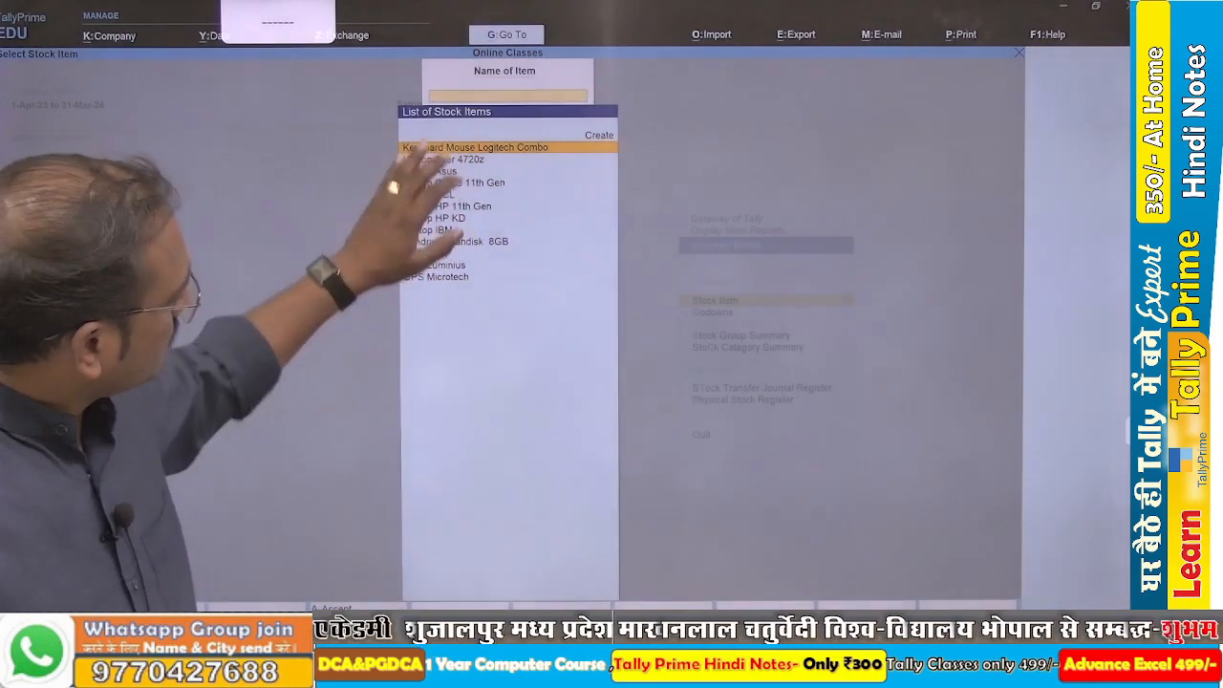
pyautogui.press('Down')
pyautogui.press('Down')
pyautogui.press('Up')
pyautogui.press('Return')
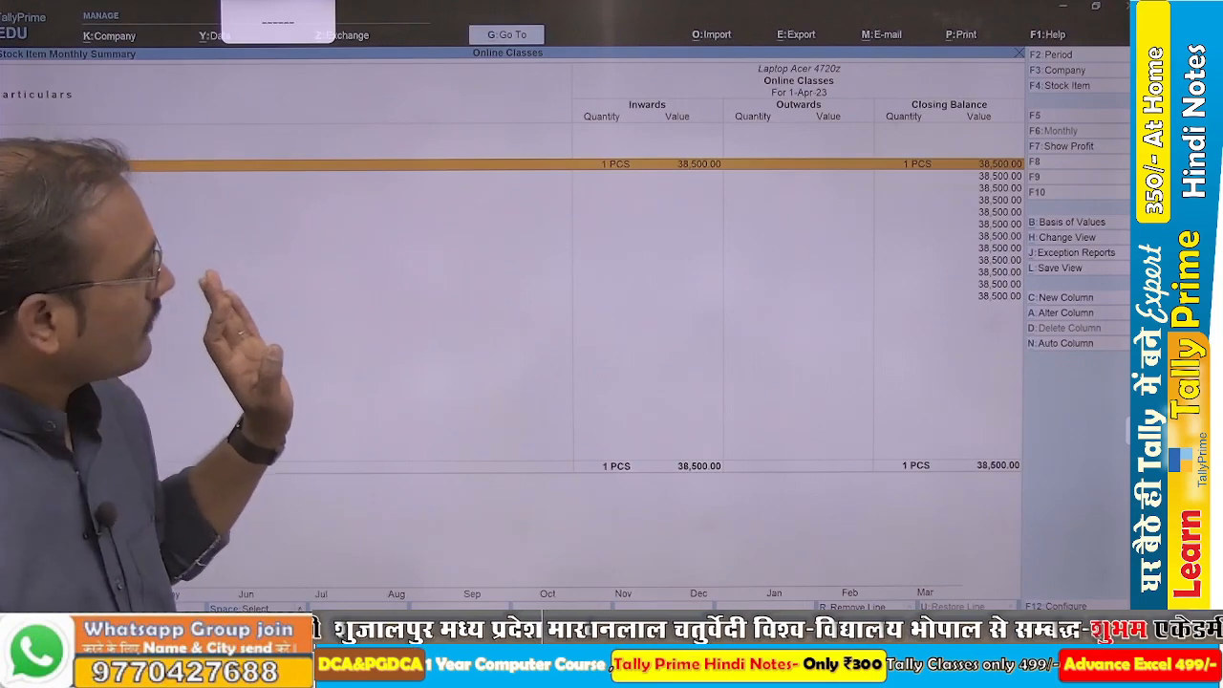
pyautogui.press('Escape')
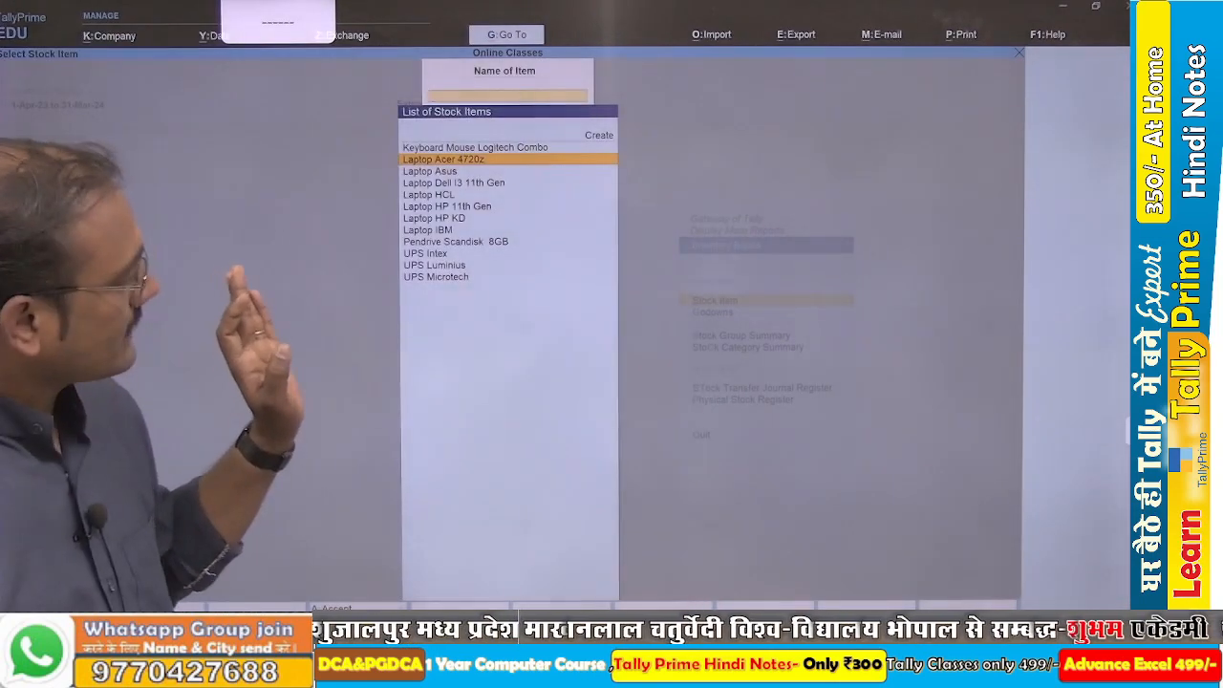
# Open the godown summary for Primary and drill down into Main Location.
pyautogui.press('Escape')
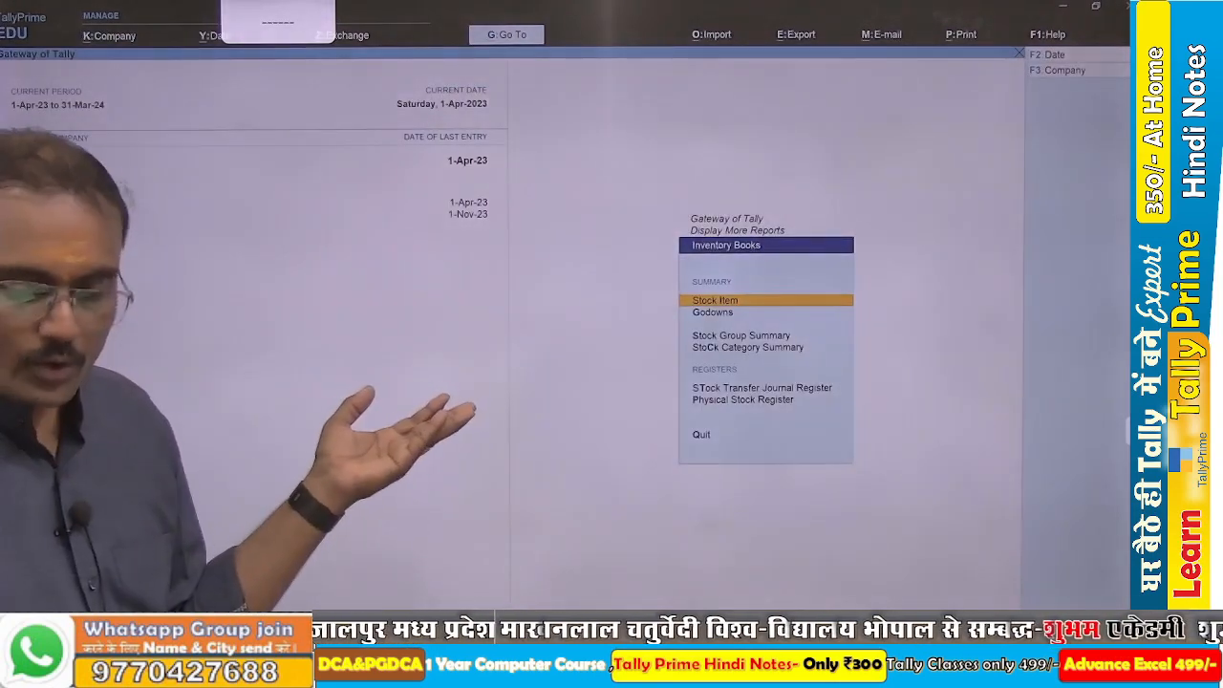
pyautogui.press('Down')
pyautogui.press('Return')
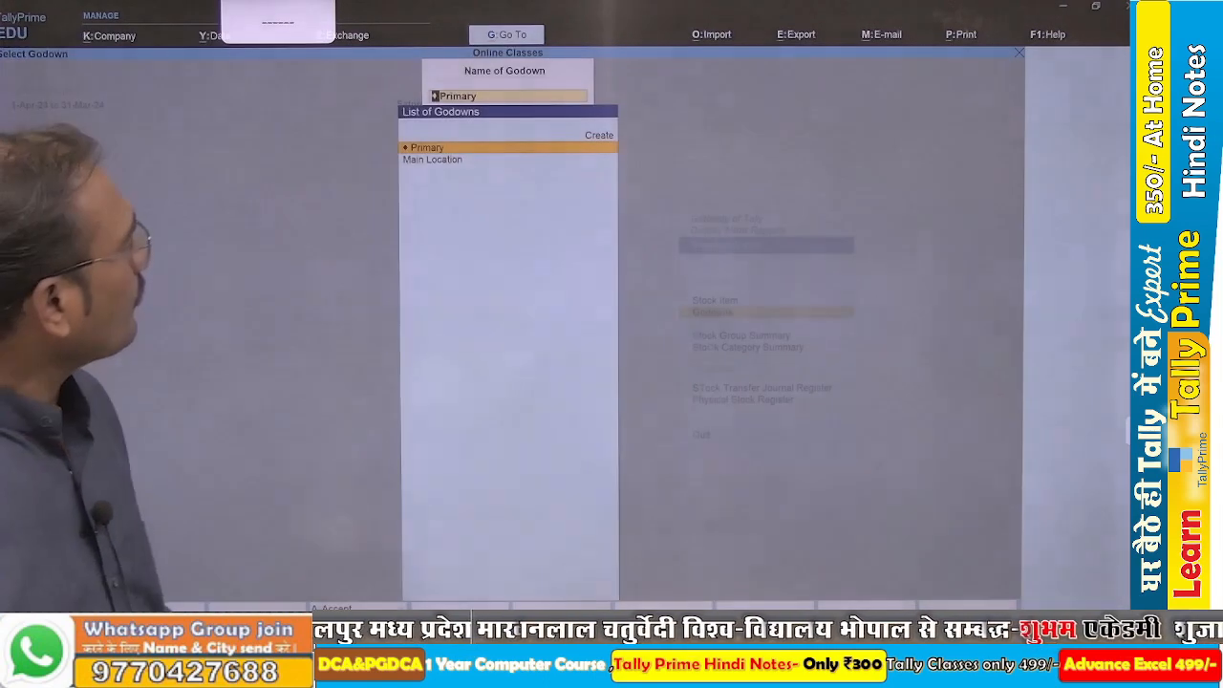
pyautogui.press('Return')
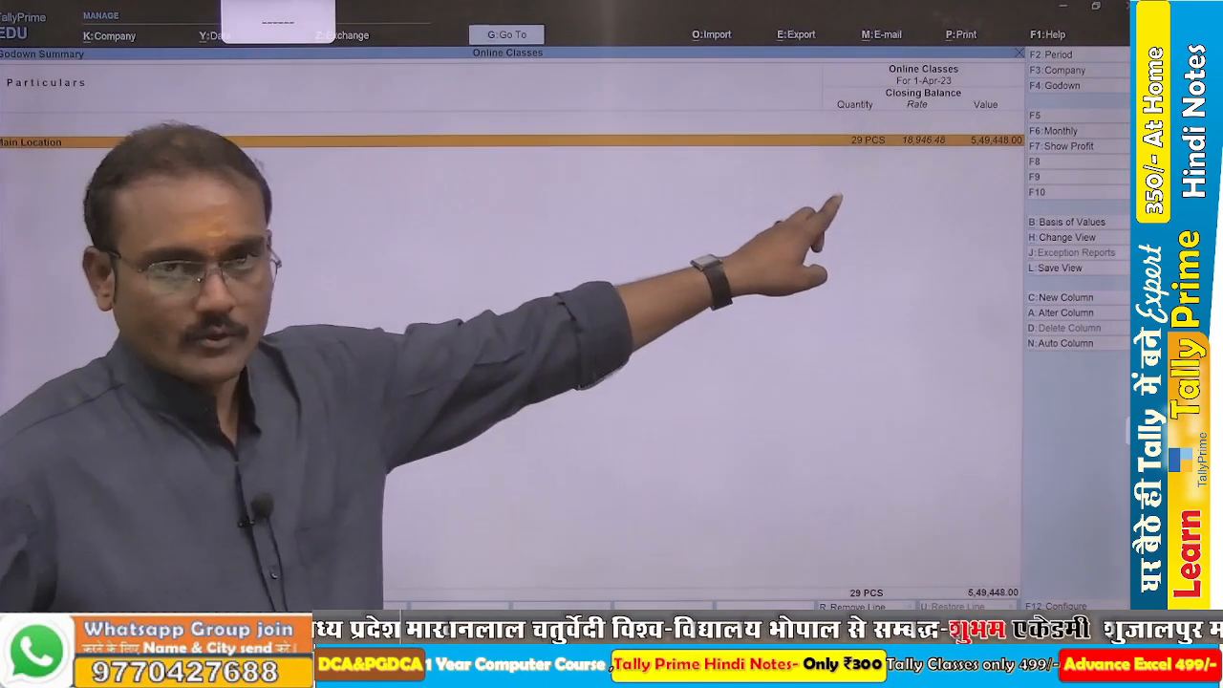
pyautogui.press('Return')
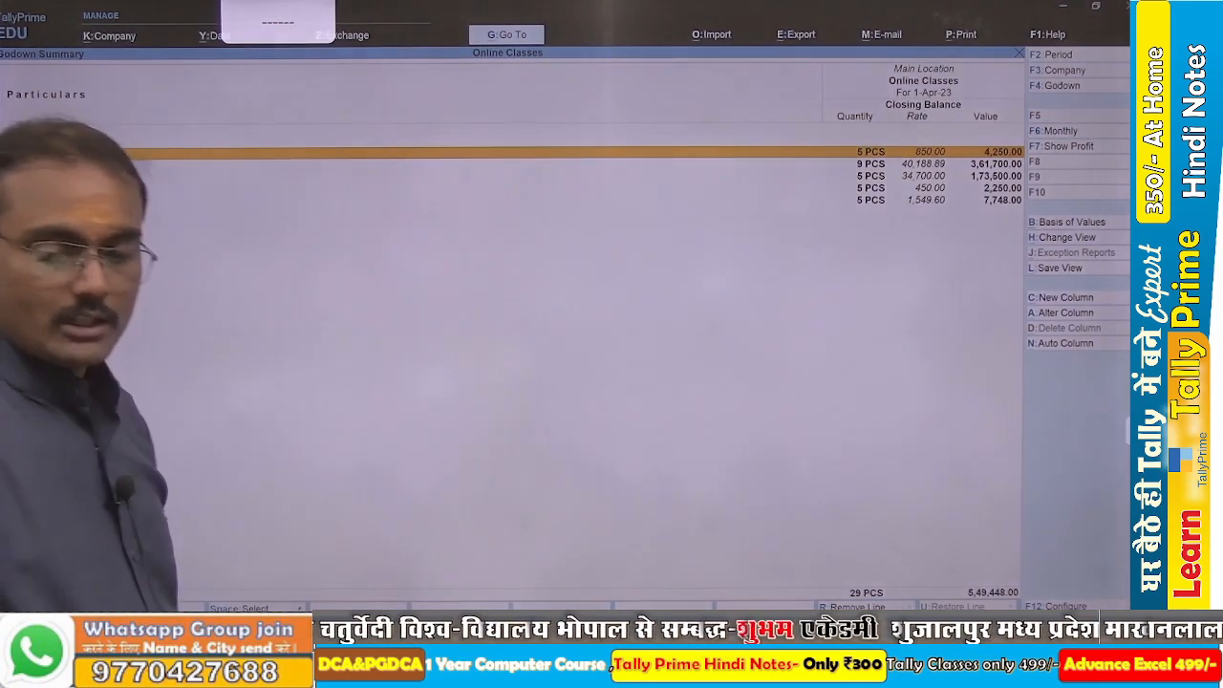
# Expand the Main Location stock groups to item-level detail, examine their stock, and return to the Gateway of Tally.
pyautogui.press('alt')
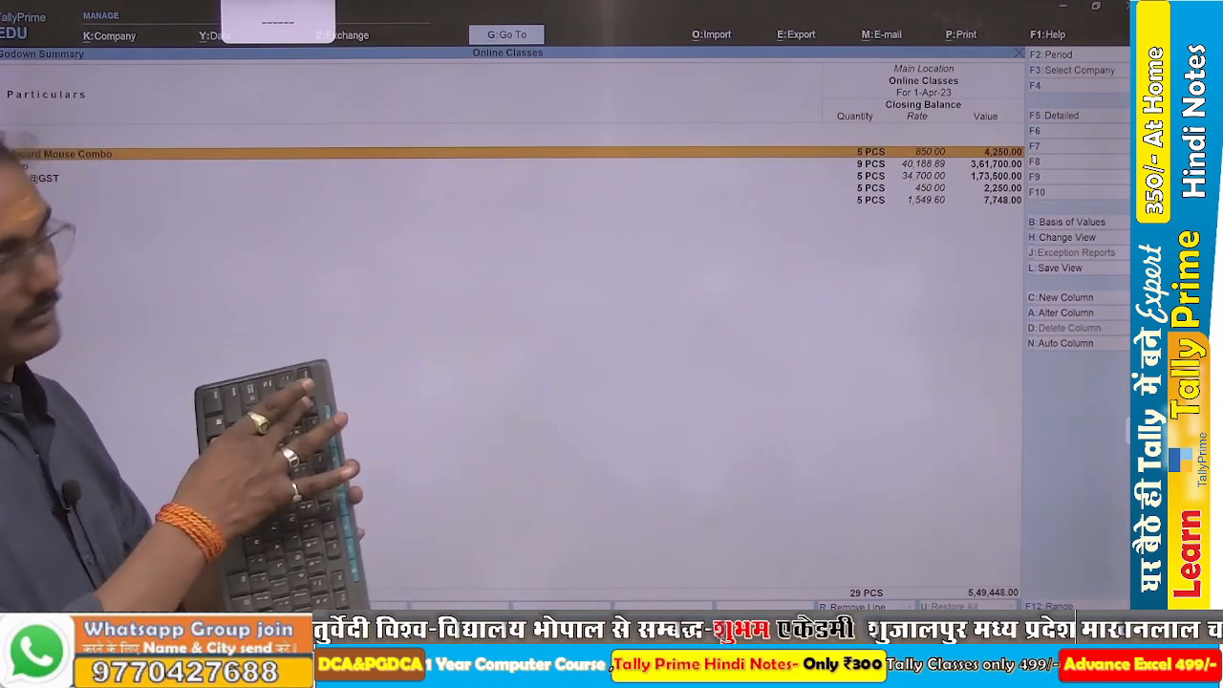
pyautogui.hotkey('alt', 'F5')
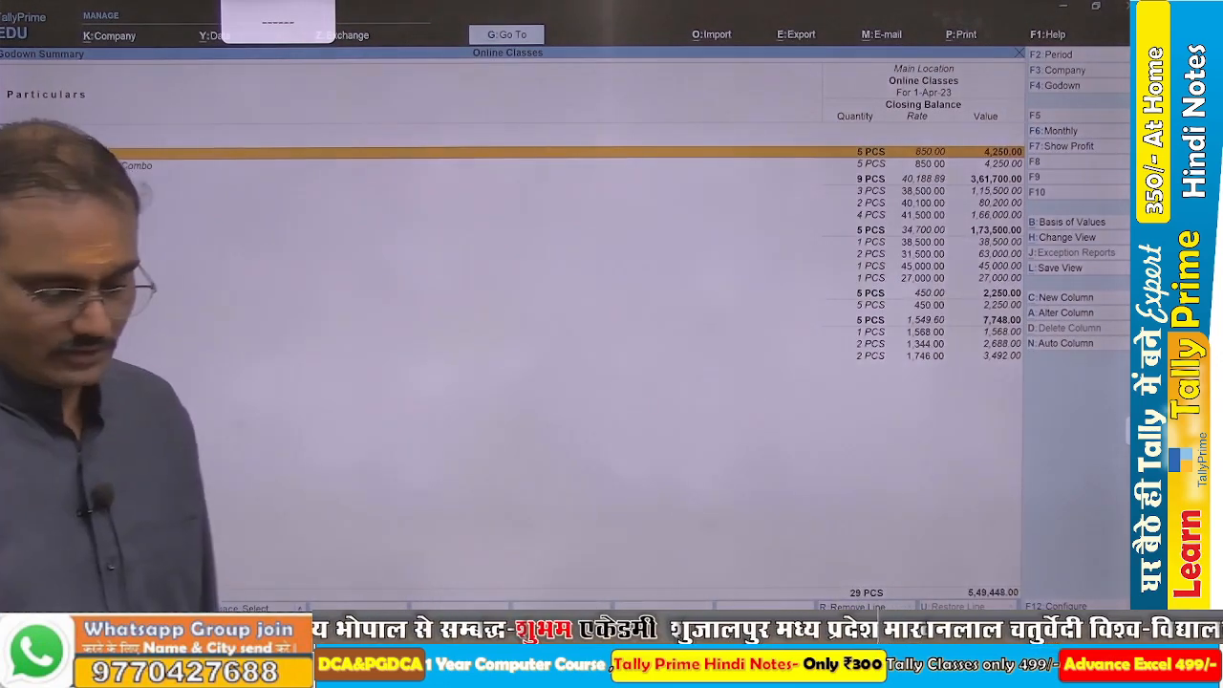
pyautogui.press('Escape')
pyautogui.press('Escape')
pyautogui.press('Escape')
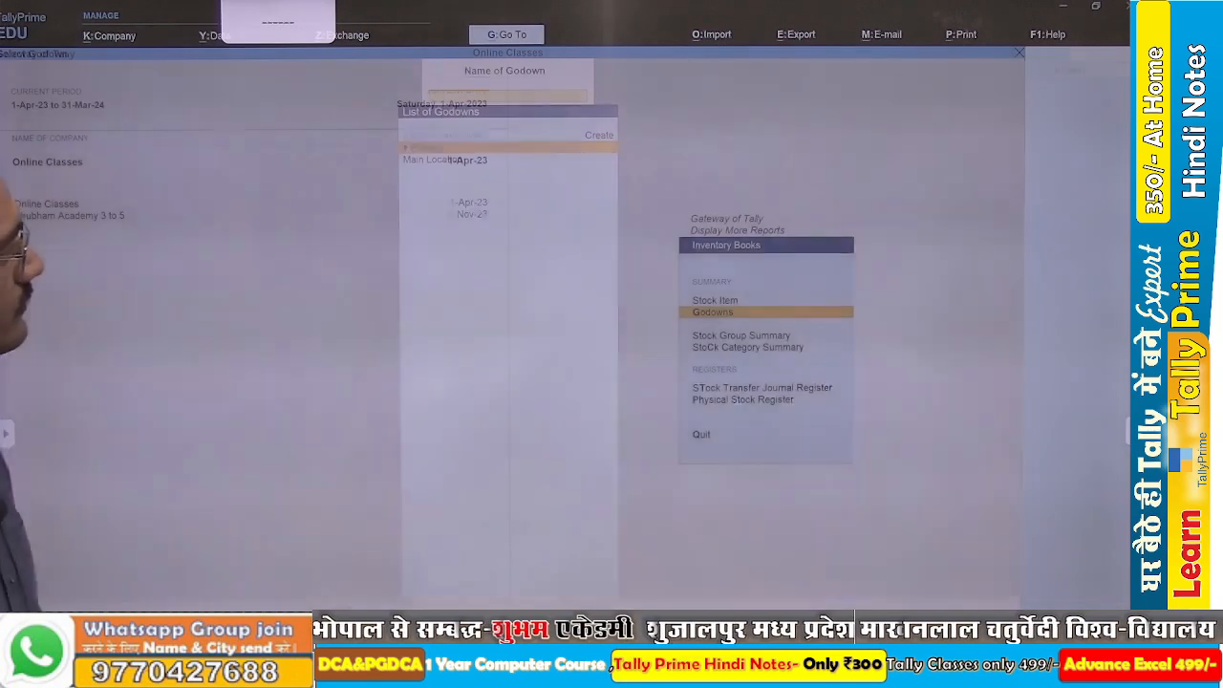
pyautogui.press('Escape')
pyautogui.press('n')
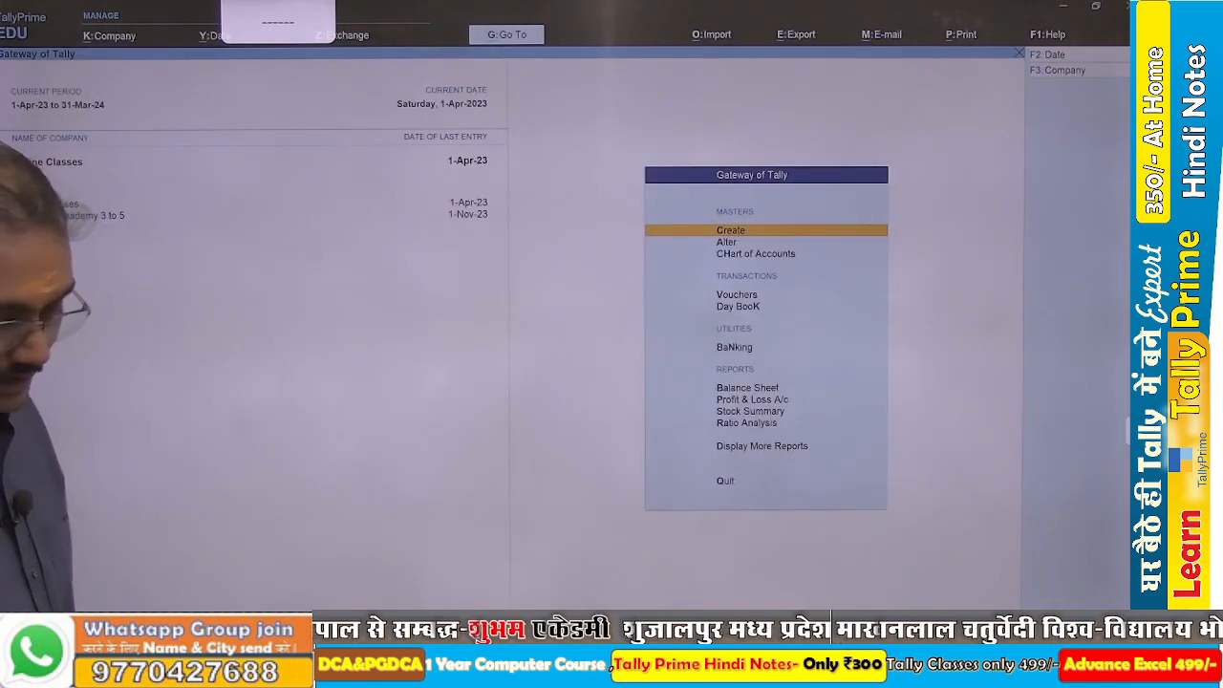
# Open the Account Books reports.
pyautogui.press('d')
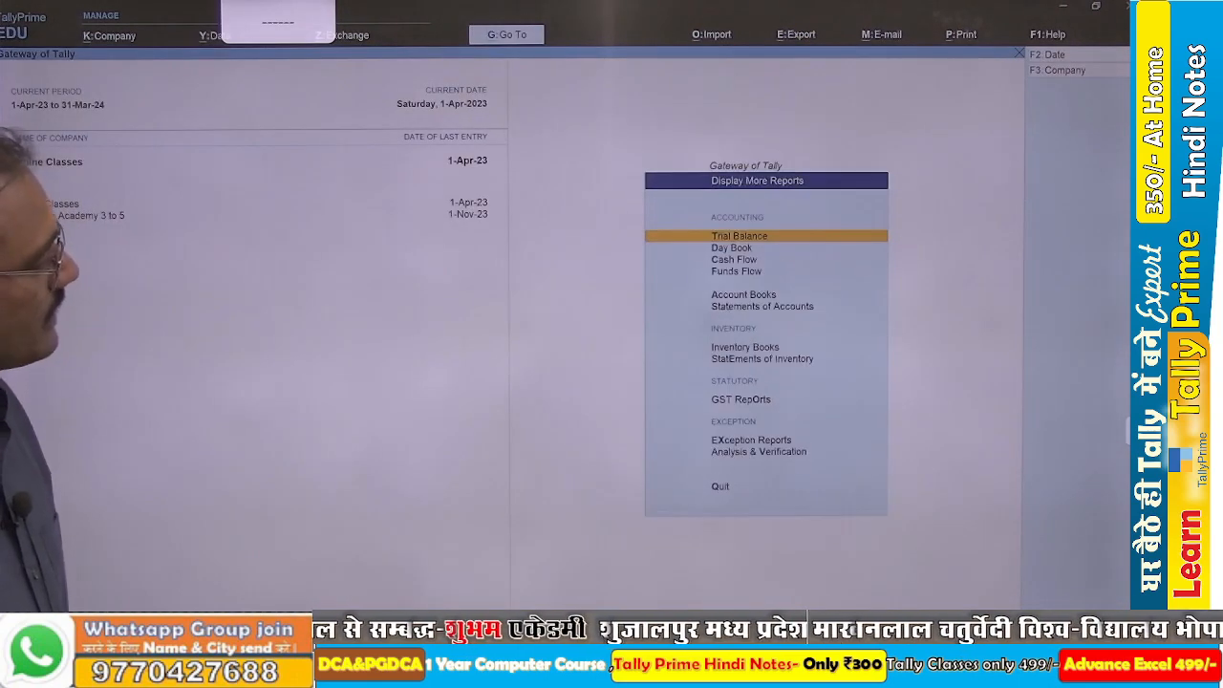
pyautogui.press('Down')
pyautogui.press('Down')
pyautogui.press('Down')
pyautogui.press('Down')
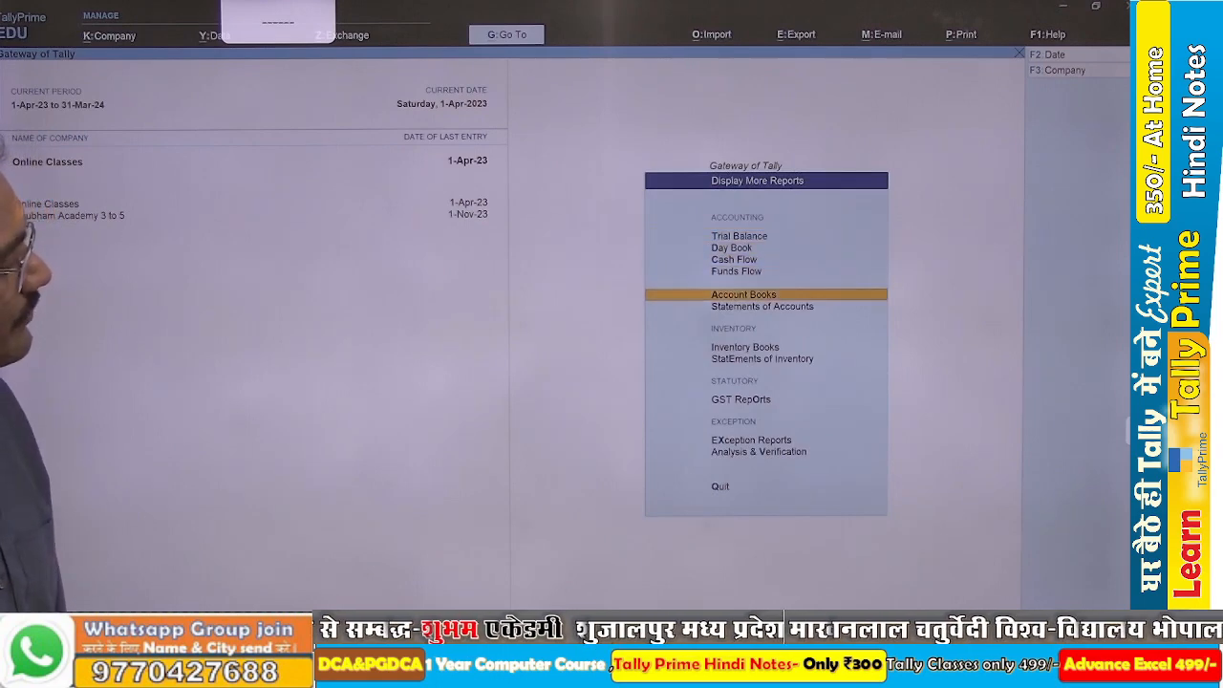
pyautogui.press('Return')
# Open the Purchase Register and list the purchase vouchers for April 2023.
pyautogui.press('Down')
pyautogui.press('Down')
pyautogui.press('Down')
pyautogui.press('Down')
pyautogui.press('Down')
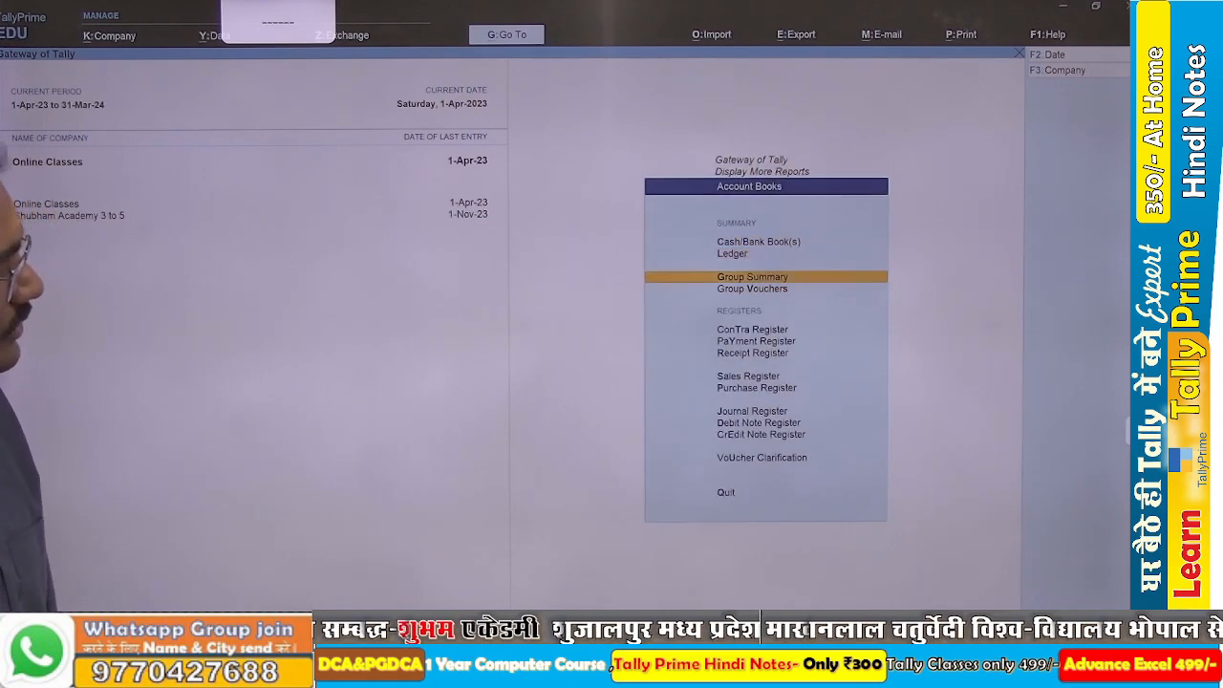
pyautogui.press('Down')
pyautogui.press('Down')
pyautogui.press('Down')
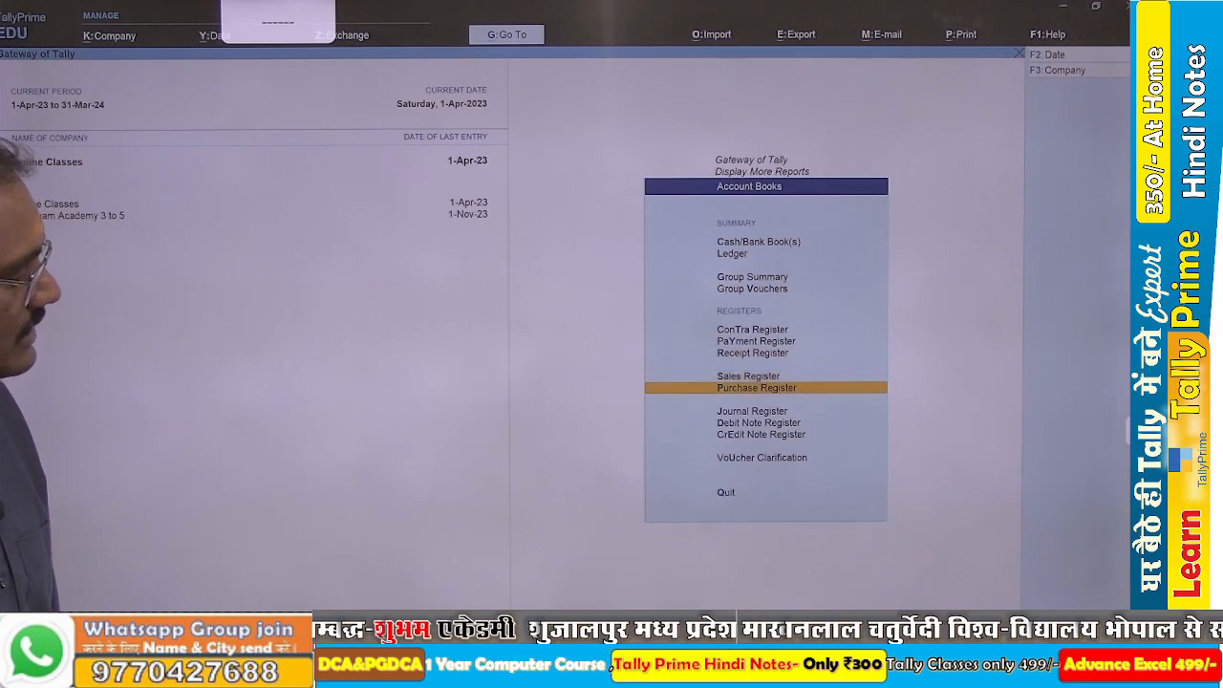
pyautogui.press('Return')
pyautogui.press('Return')
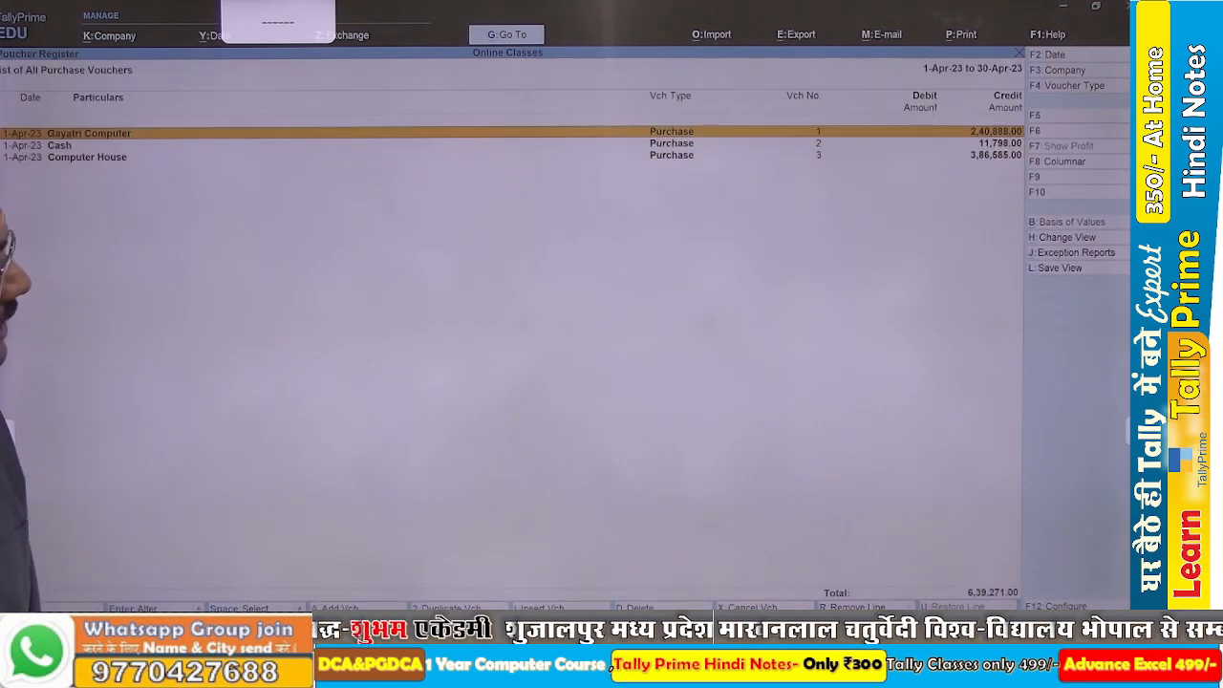
# Open the Computer House purchase voucher for alteration.
pyautogui.press('Down')
pyautogui.press('Down')
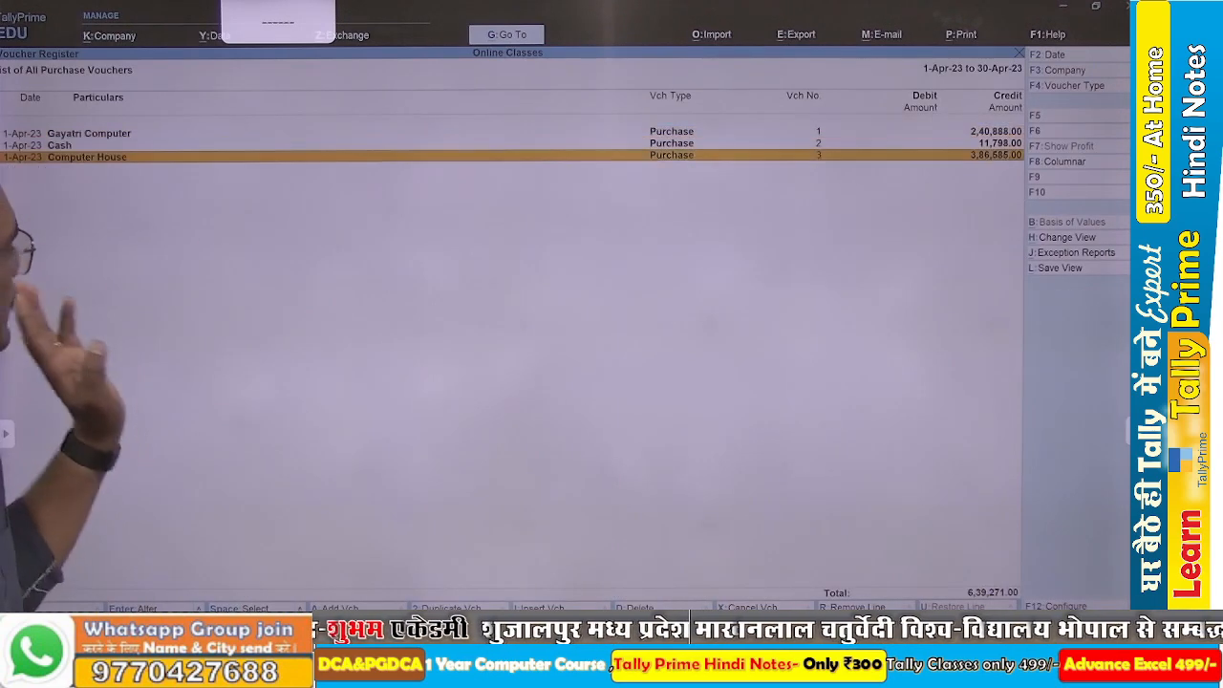
pyautogui.press('Return')
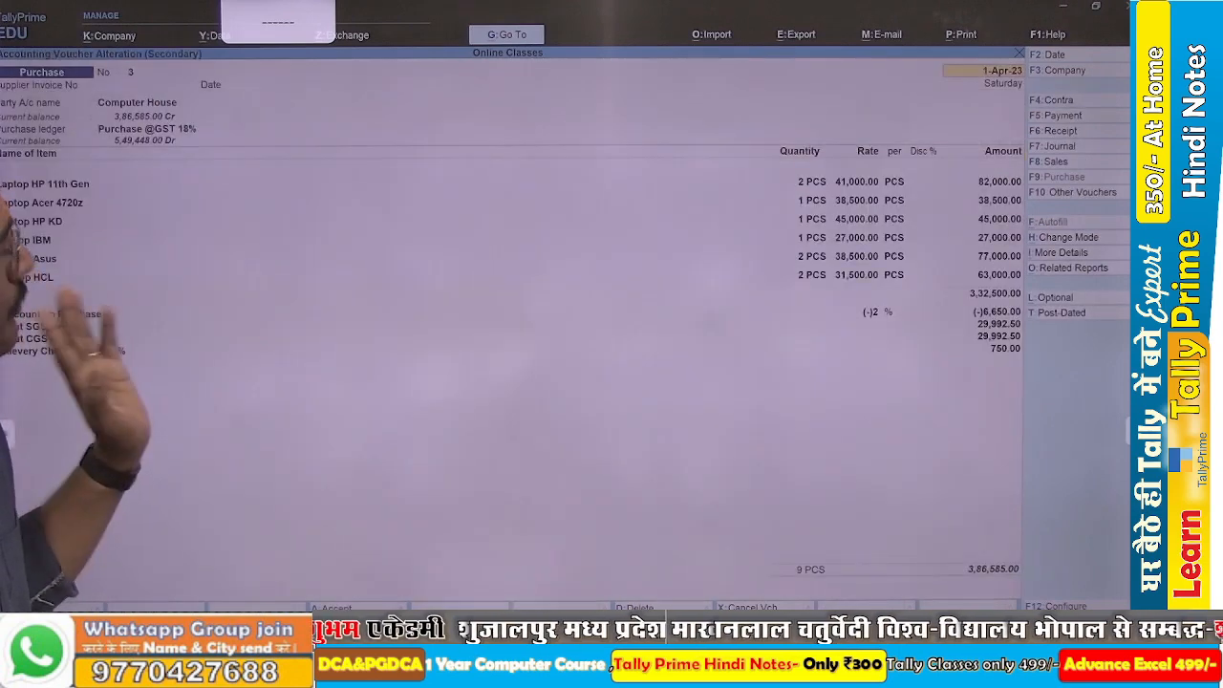
# Inspect the GST details of the Laptop stock group through the Laptop HP 11th Gen item and return to the item.
pyautogui.click(79, 184)
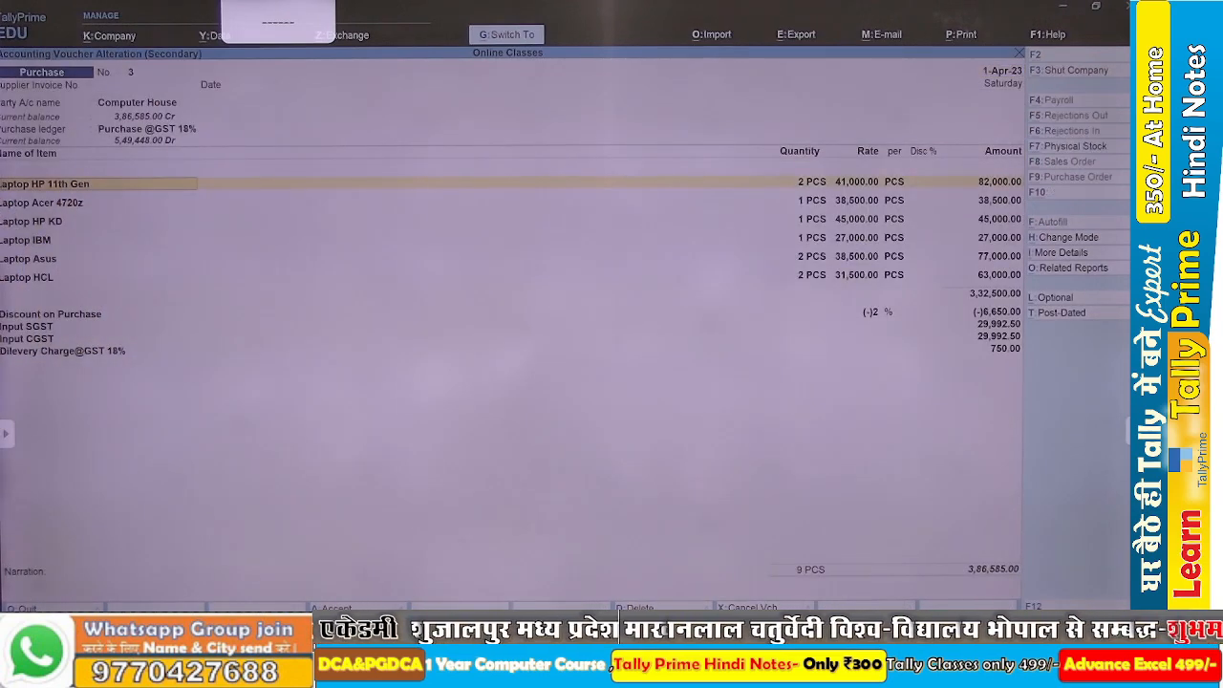
pyautogui.hotkey('ctrl', 'Return')
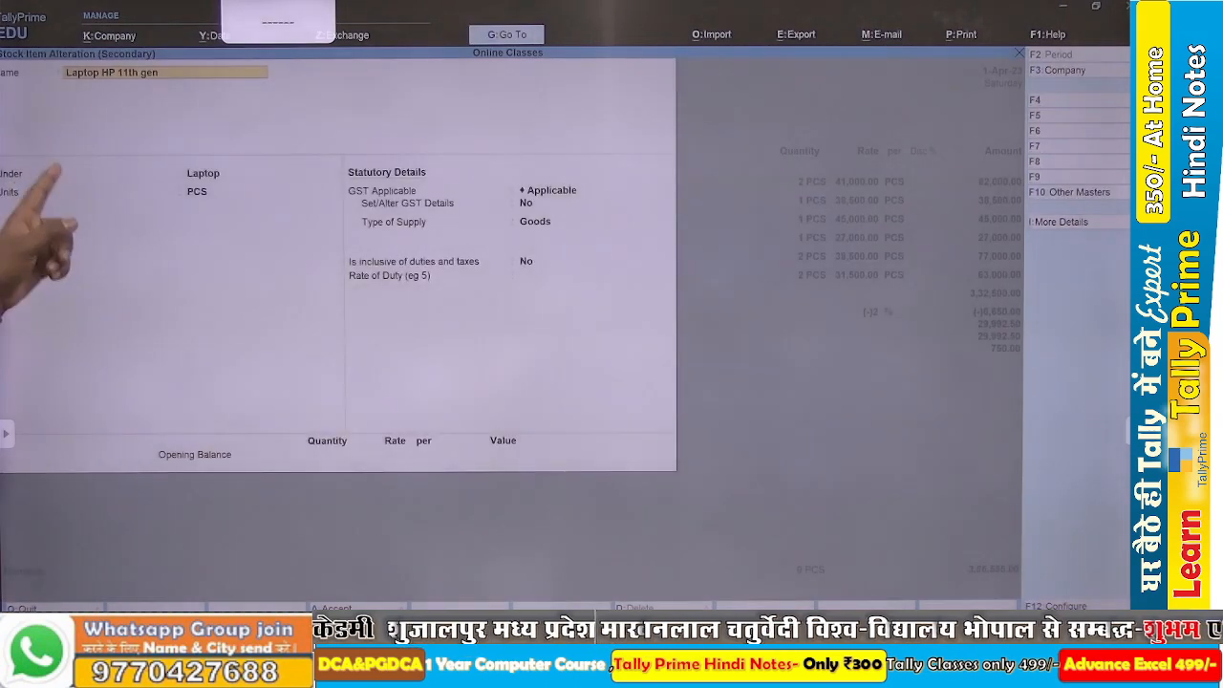
pyautogui.press('Return')
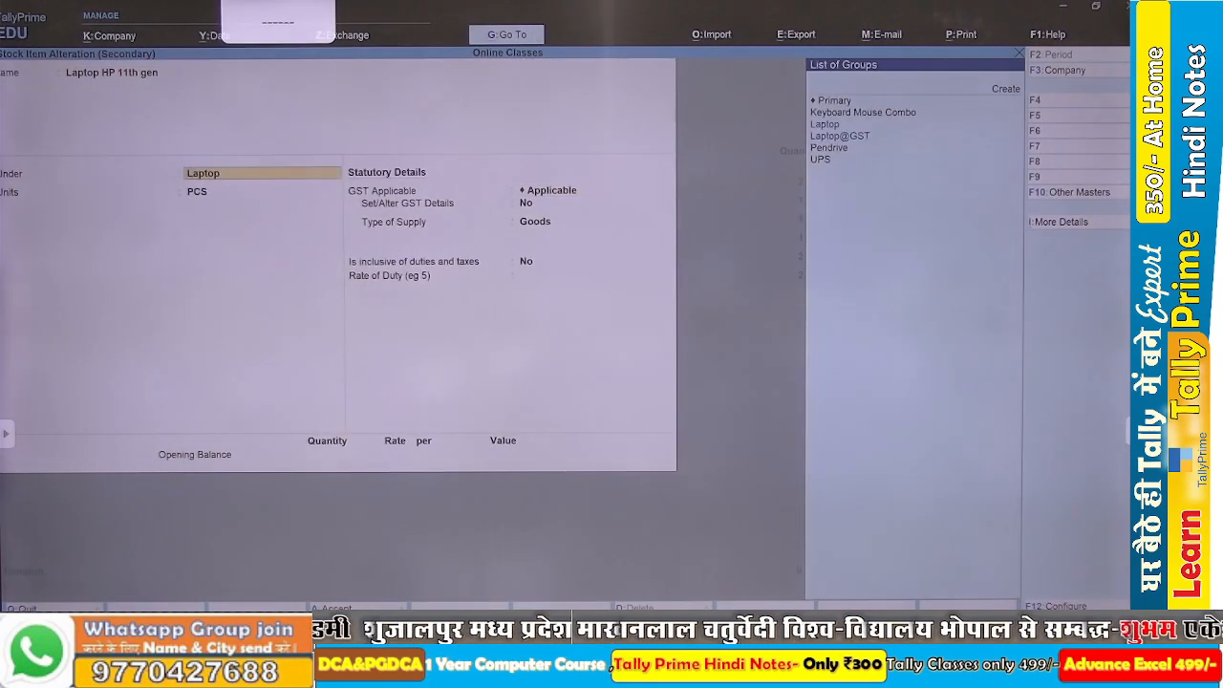
pyautogui.hotkey('ctrl', 'Return')
pyautogui.press('Return')
pyautogui.press('Return')
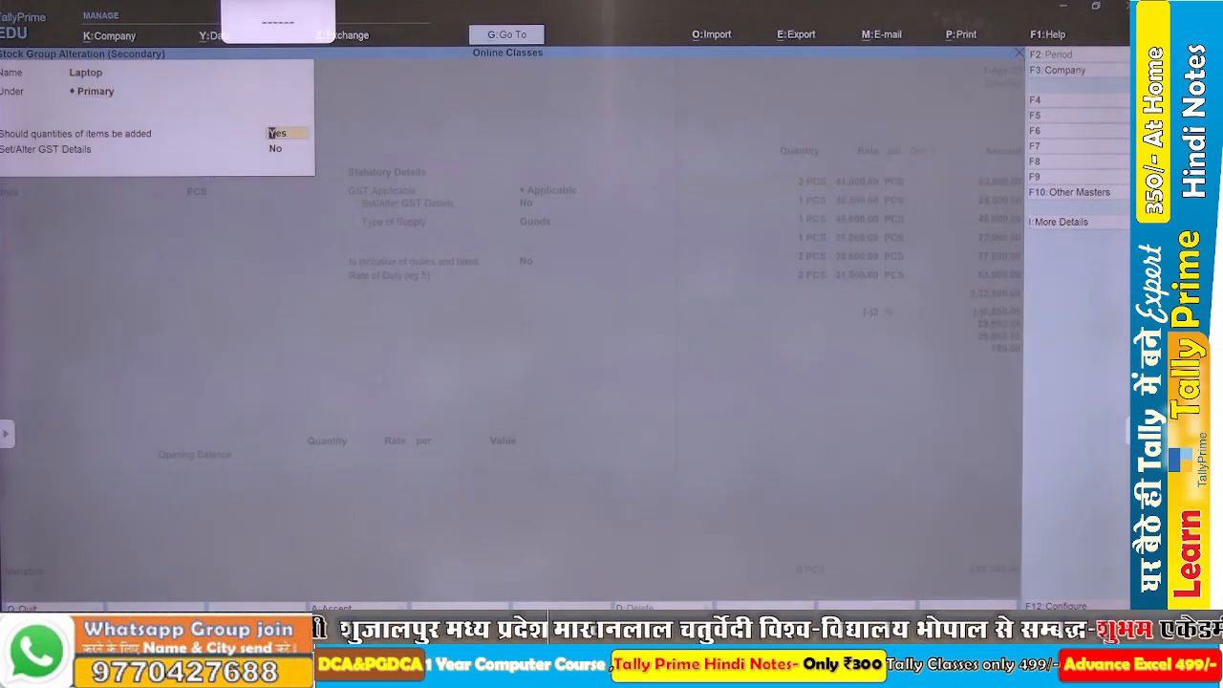
pyautogui.press('Return')
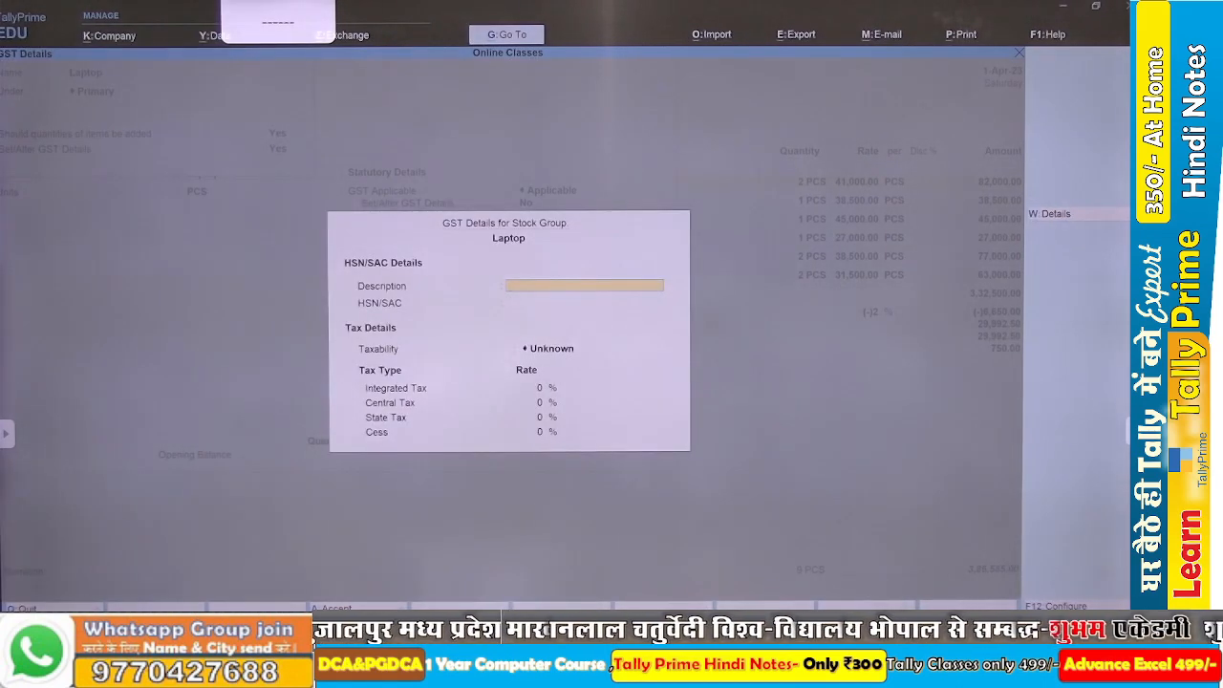
pyautogui.press('Escape')
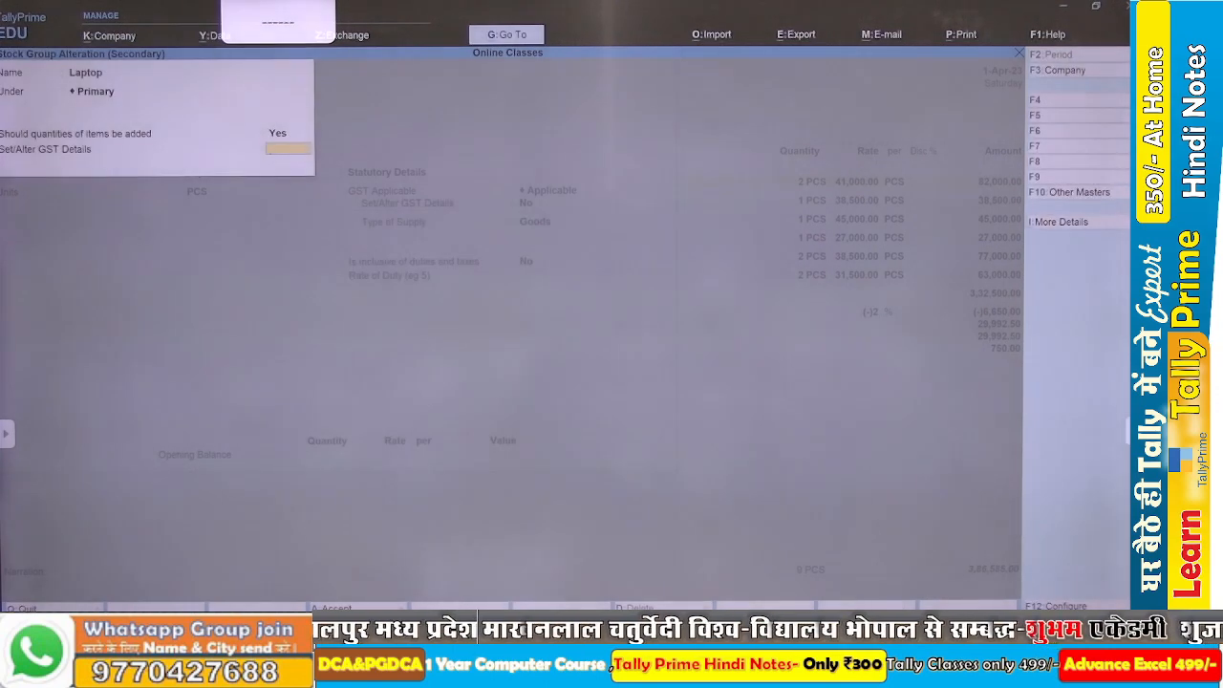
pyautogui.press('Return')
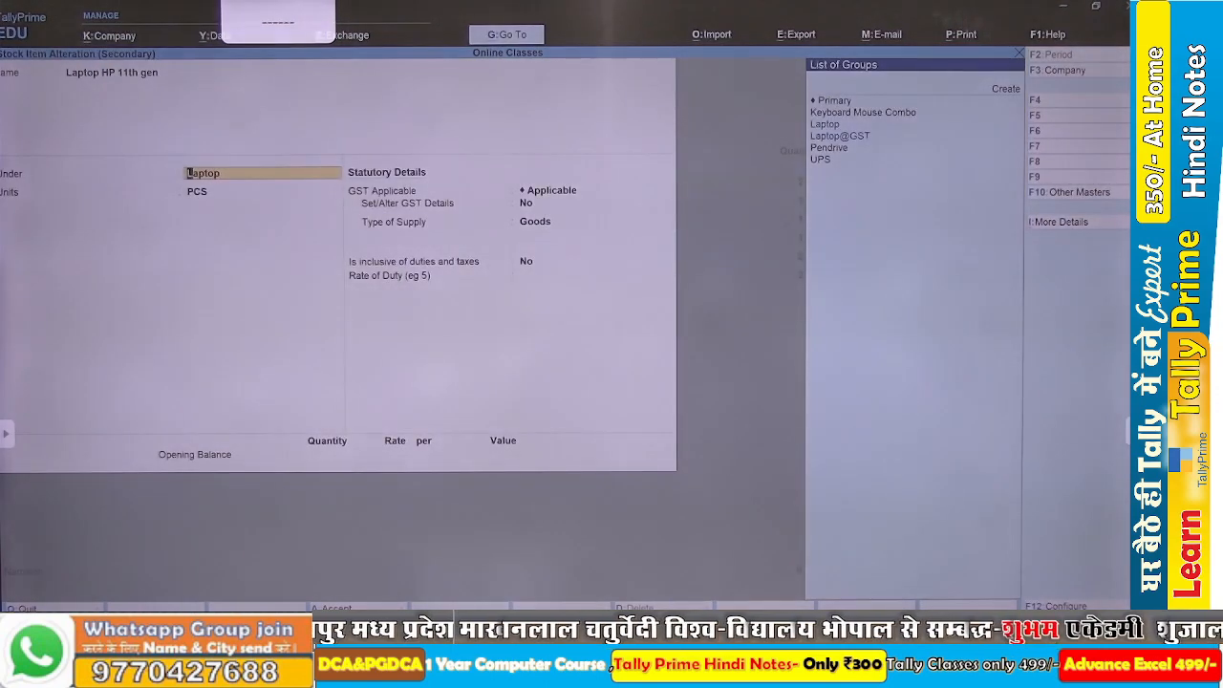
# Review the GST details of the Laptop HP 11th Gen stock item and accept the item with its existing values.
pyautogui.press('Return')
pyautogui.press('Return')
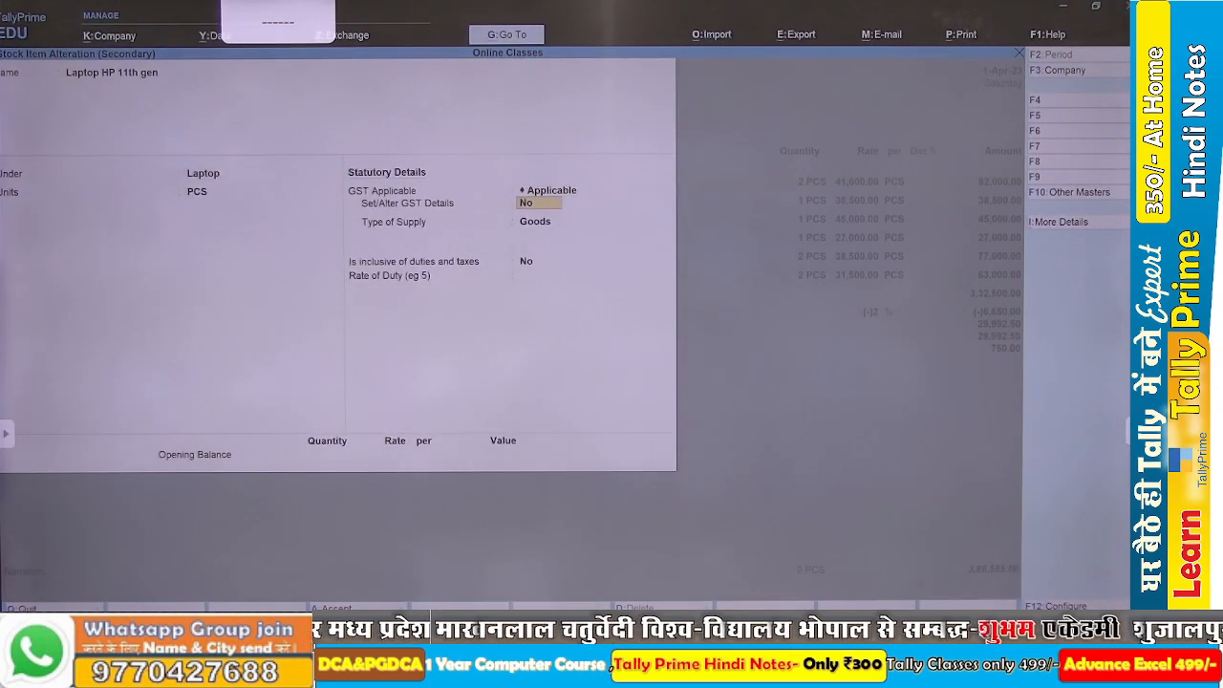
pyautogui.press('Return')
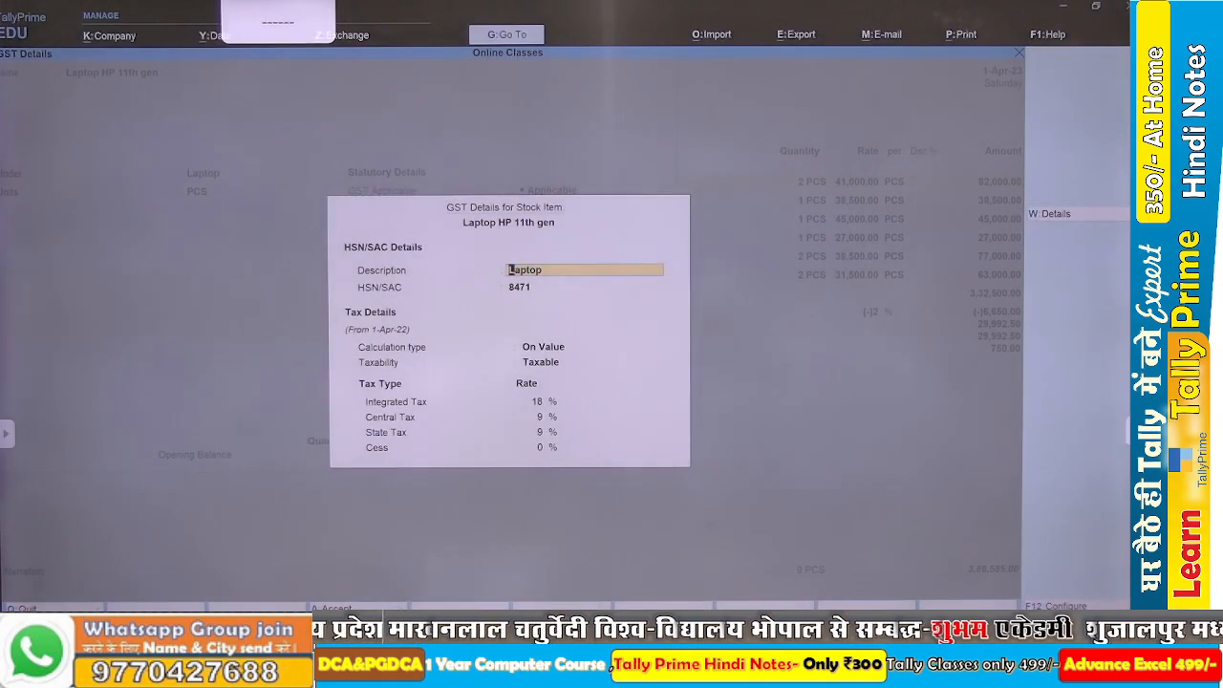
pyautogui.hotkey('ctrl', 'a')
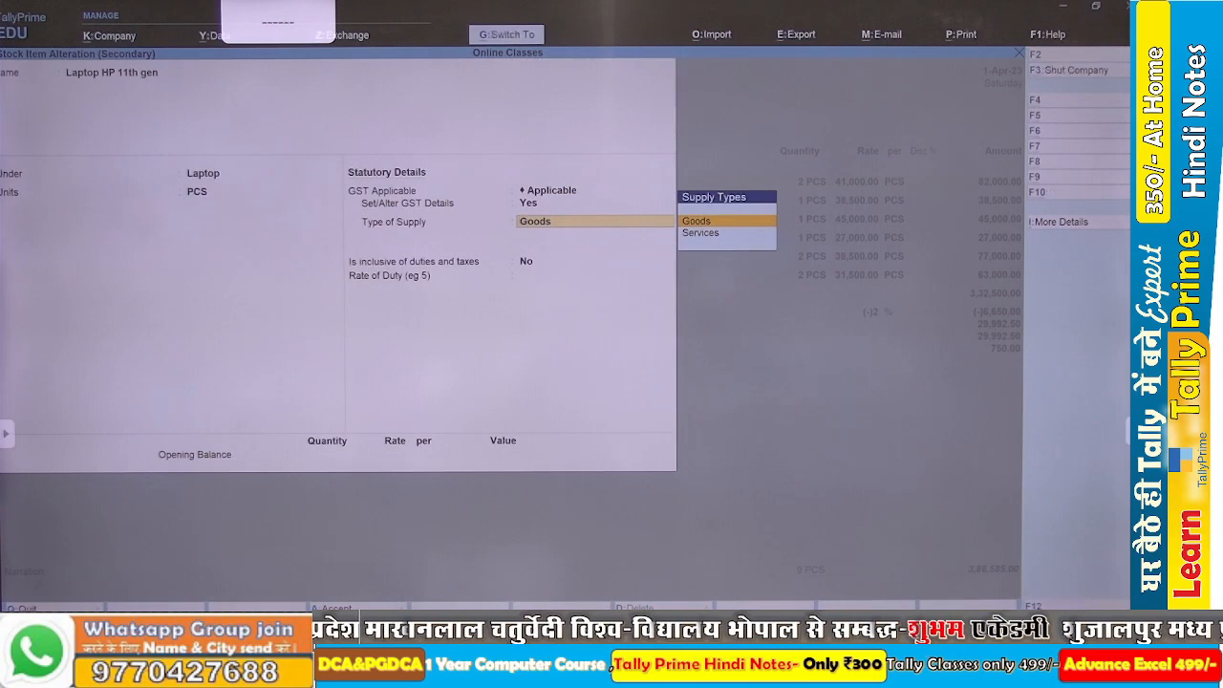
pyautogui.hotkey('ctrl', 'a')
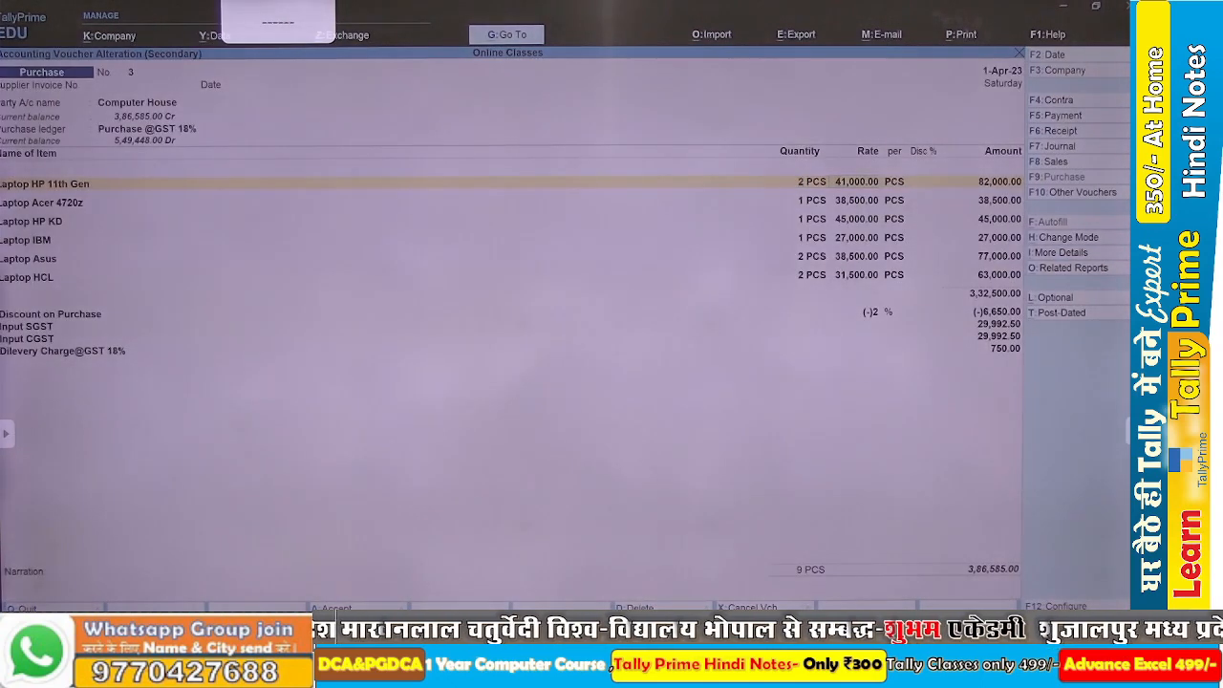
# Inspect the GST details of the Laptop Acer 4720z stock item and return to the voucher without changing them.
pyautogui.press('Return')
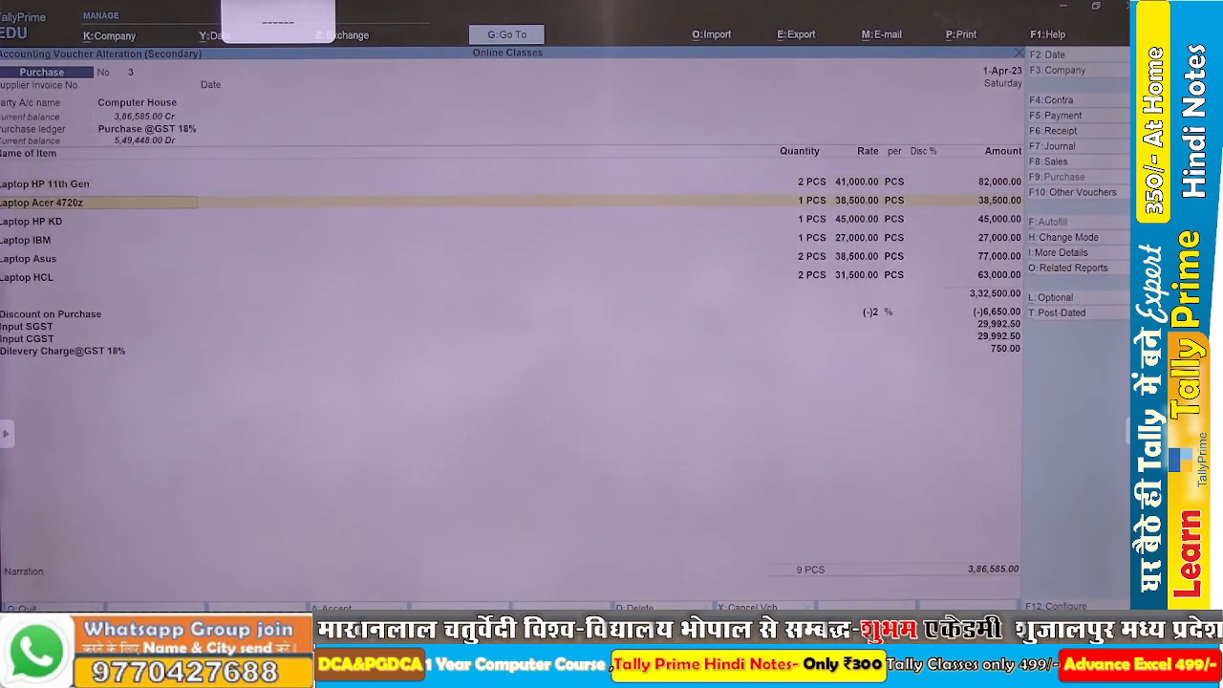
pyautogui.hotkey('ctrl', 'Return')
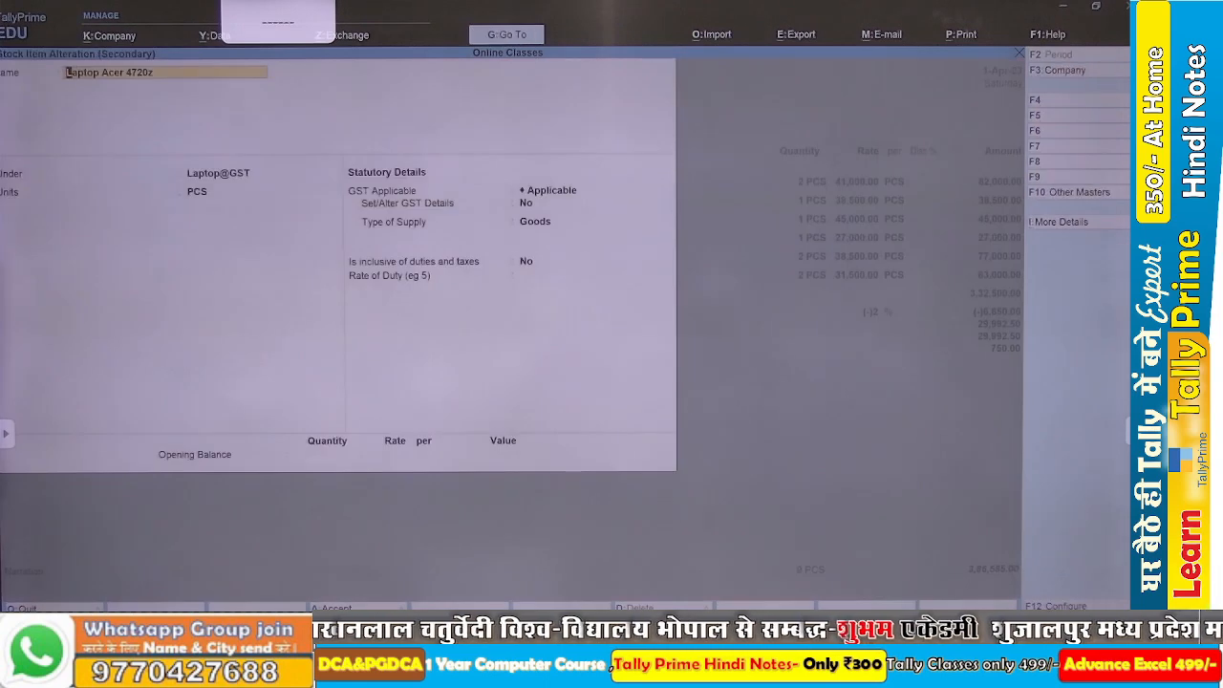
pyautogui.press('Return')
pyautogui.press('Return')
pyautogui.press('Return')
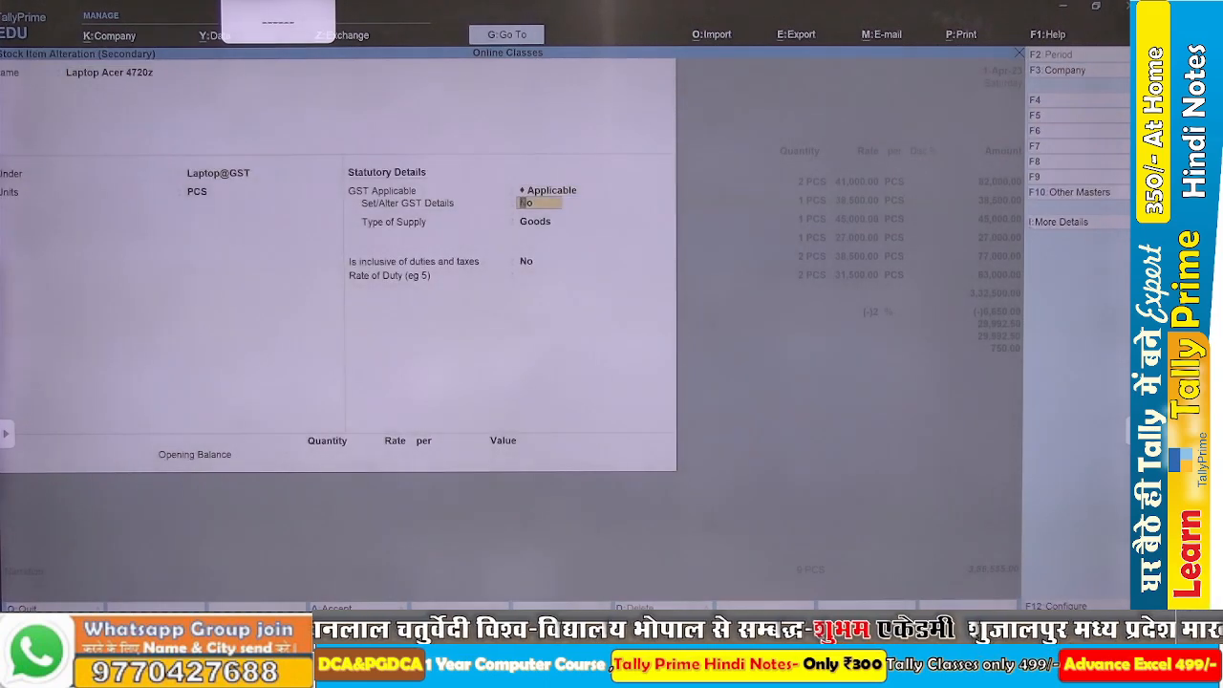
pyautogui.press('Return')
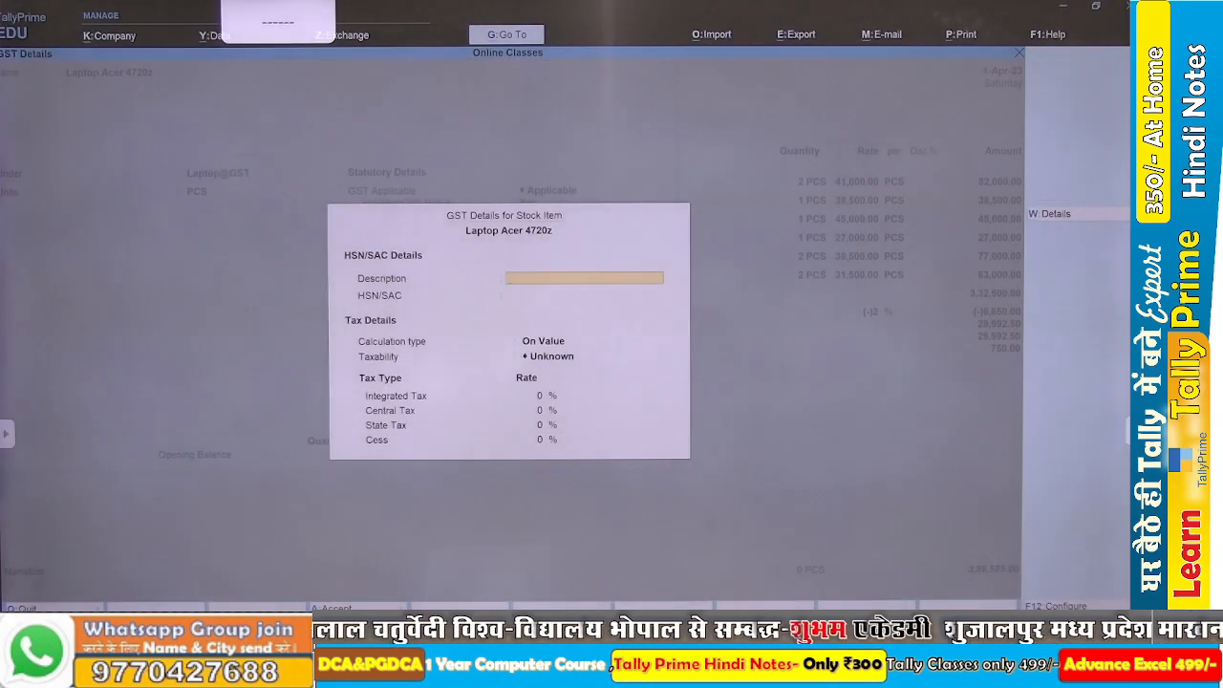
pyautogui.press('Escape')
pyautogui.press('Escape')
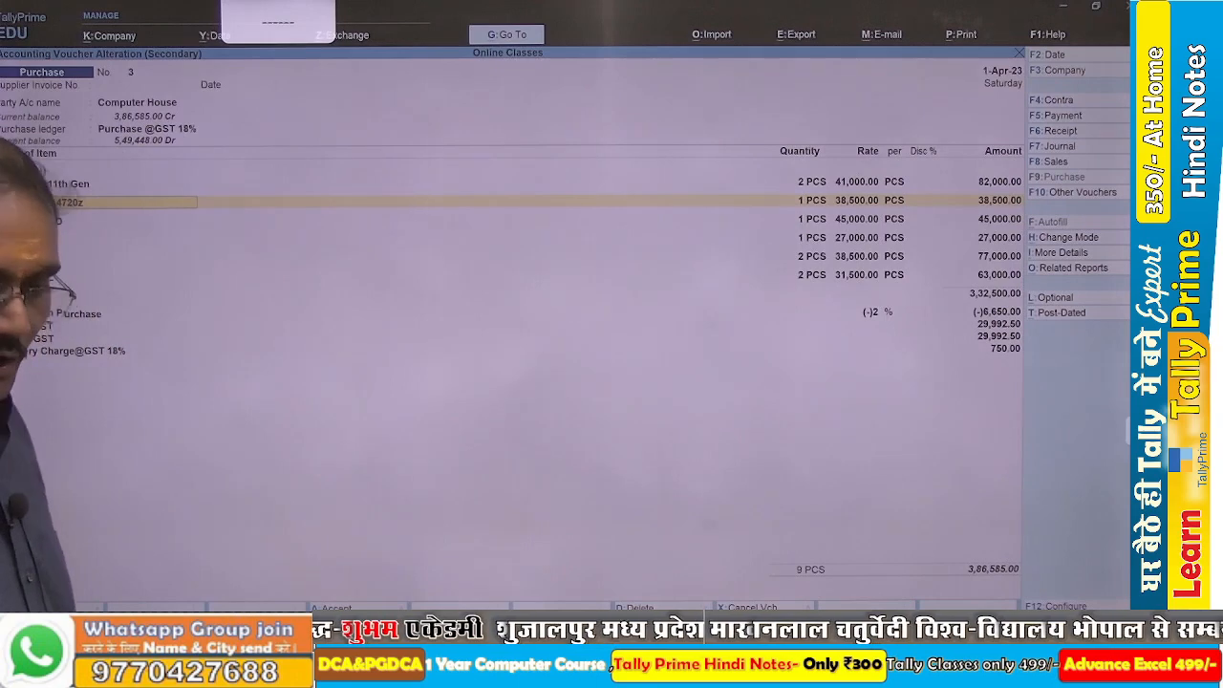
# Leave the Computer House voucher and the purchase register, and return to the Gateway of Tally without quitting.
pyautogui.press('ctrl')
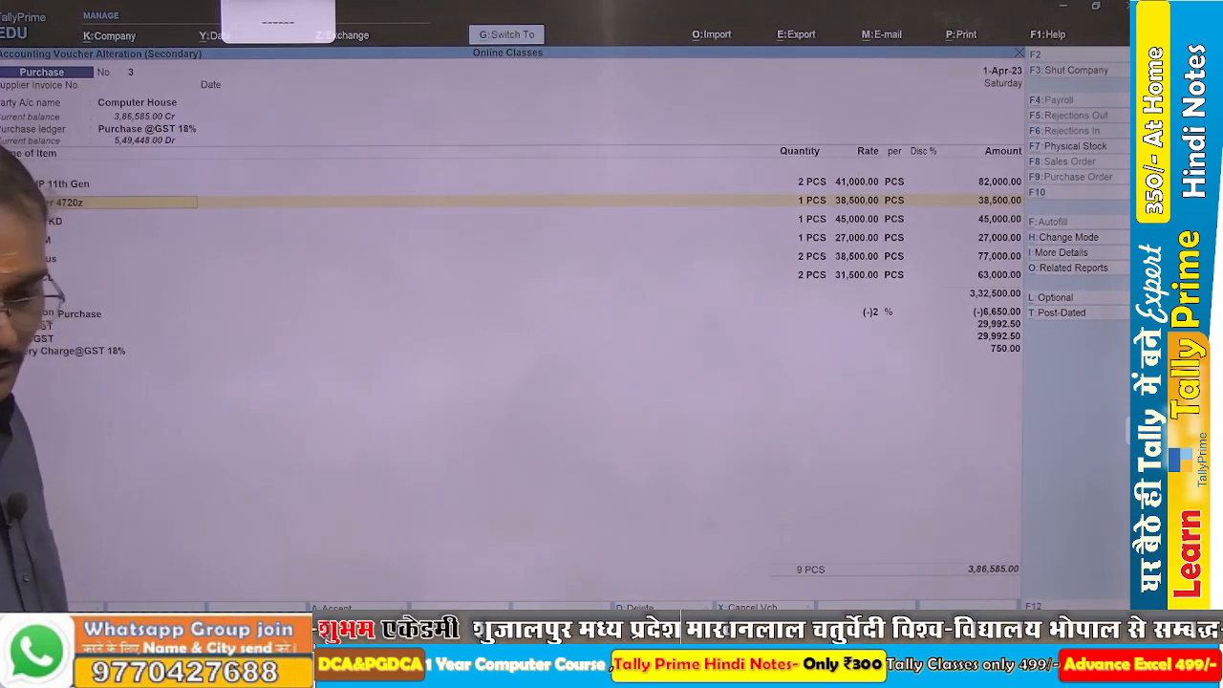
pyautogui.press('Escape')
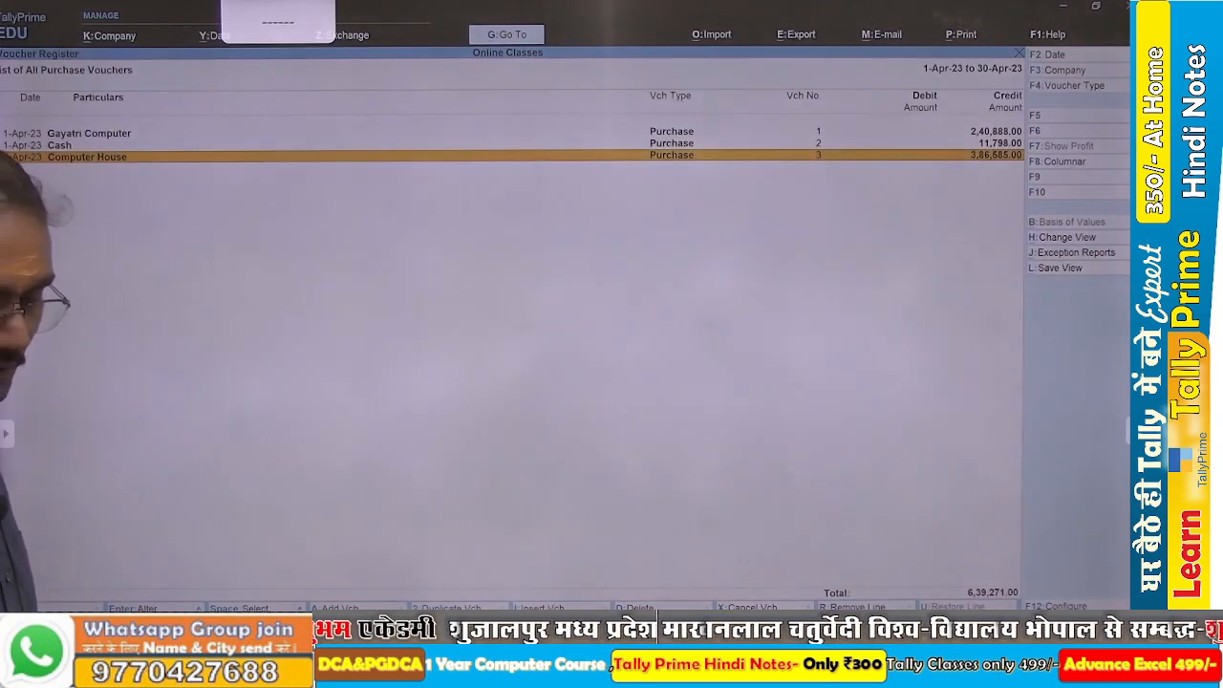
pyautogui.press('Escape')
pyautogui.press('Escape')
pyautogui.press('Escape')
pyautogui.press('Escape')
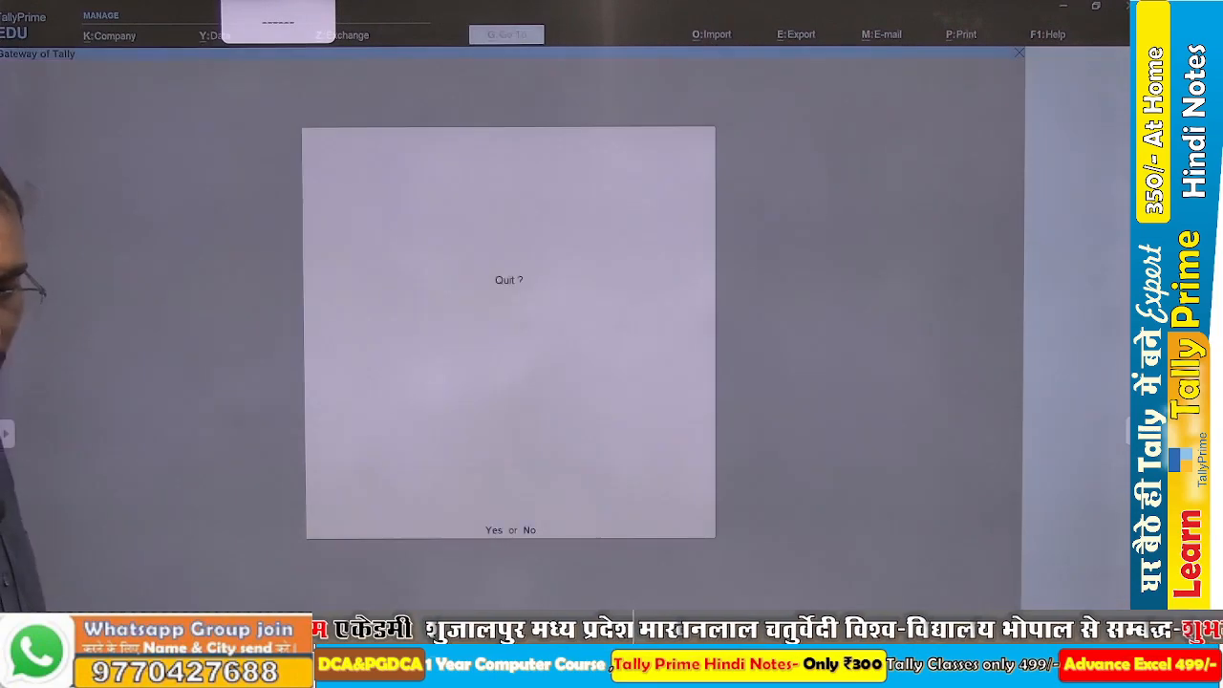
pyautogui.press('n')
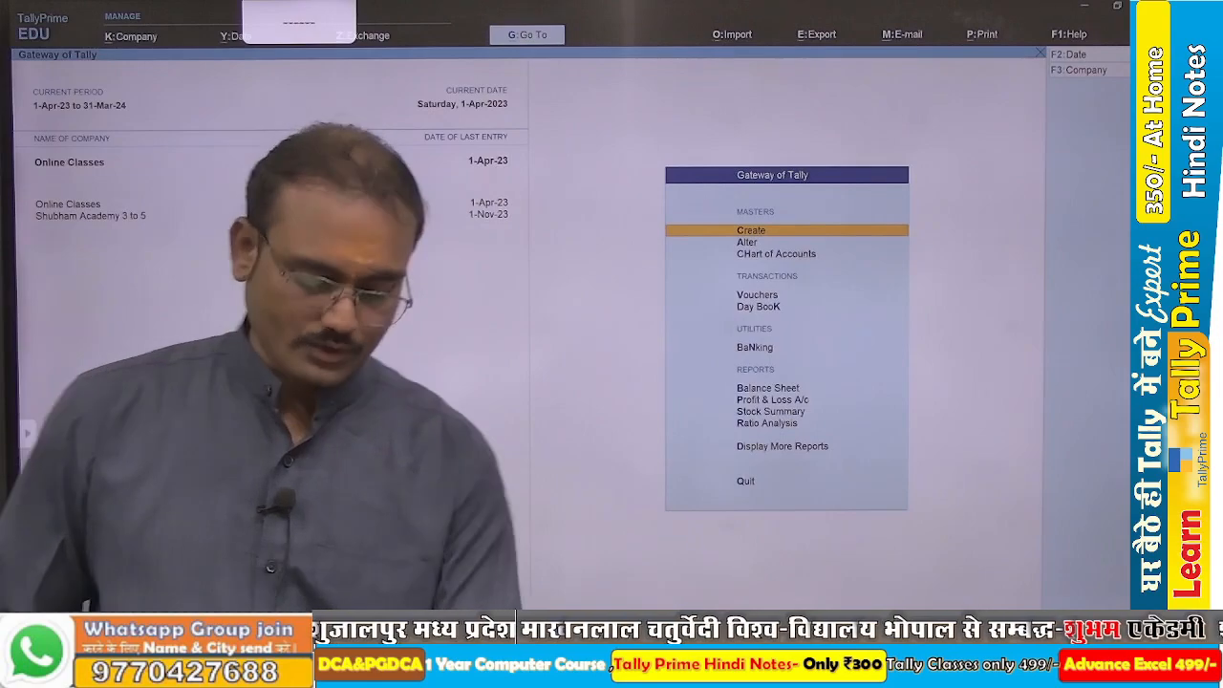
# Switch to the assignment in Word and delete the extra blank space before question 6, the credit sale to Sawariya Computer.
pyautogui.press('alt')
pyautogui.hotkey('alt', 'Tab')
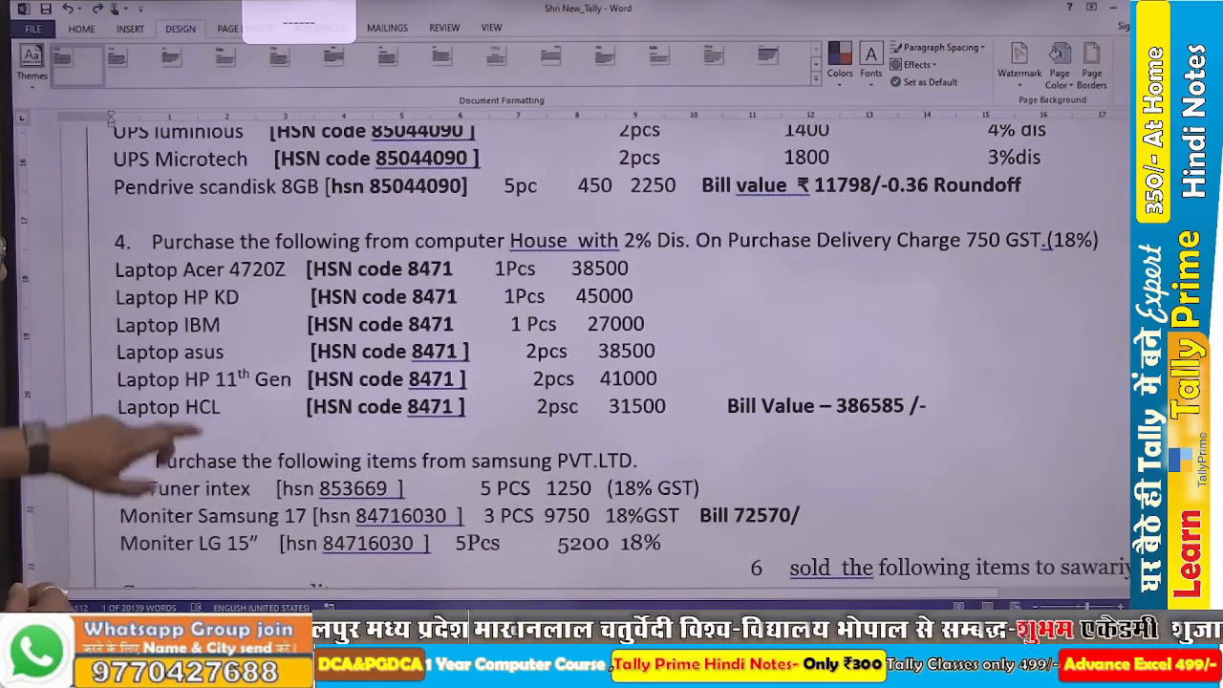
pyautogui.scroll(-4, 564, 354)
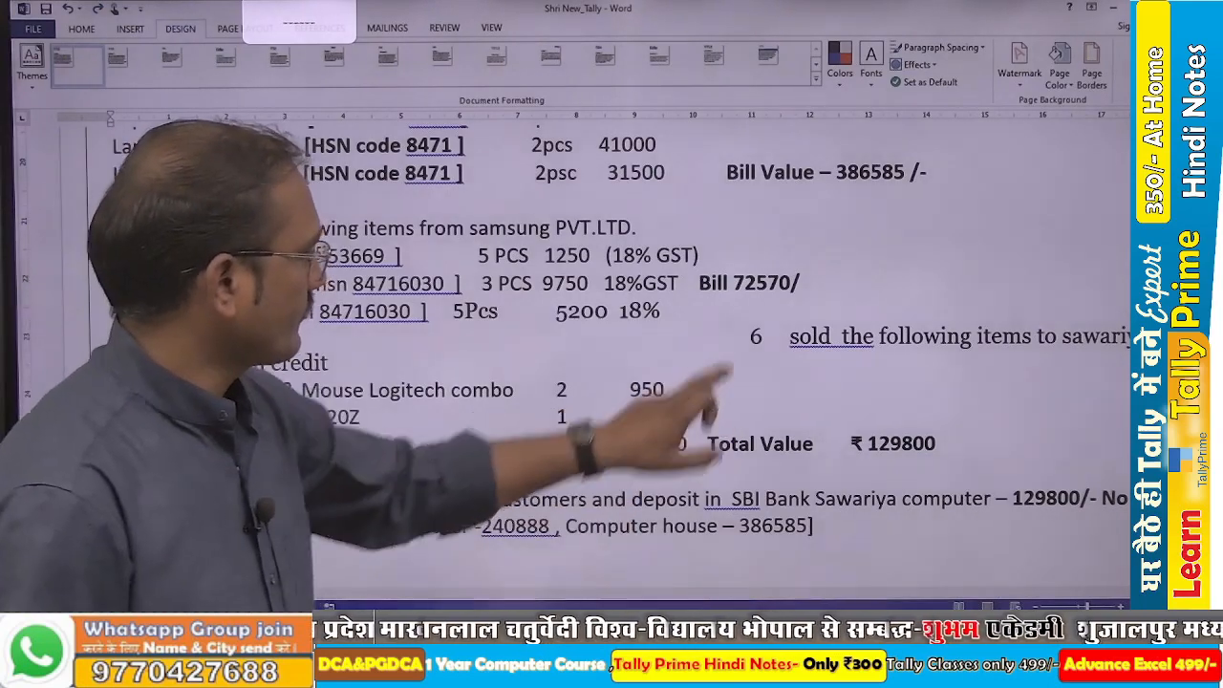
pyautogui.click(751, 337)
pyautogui.press('BackSpace')
pyautogui.press('BackSpace')
pyautogui.press('BackSpace')
pyautogui.press('BackSpace')
pyautogui.press('BackSpace')
pyautogui.press('BackSpace')
pyautogui.press('BackSpace')
pyautogui.press('BackSpace')
pyautogui.press('BackSpace')
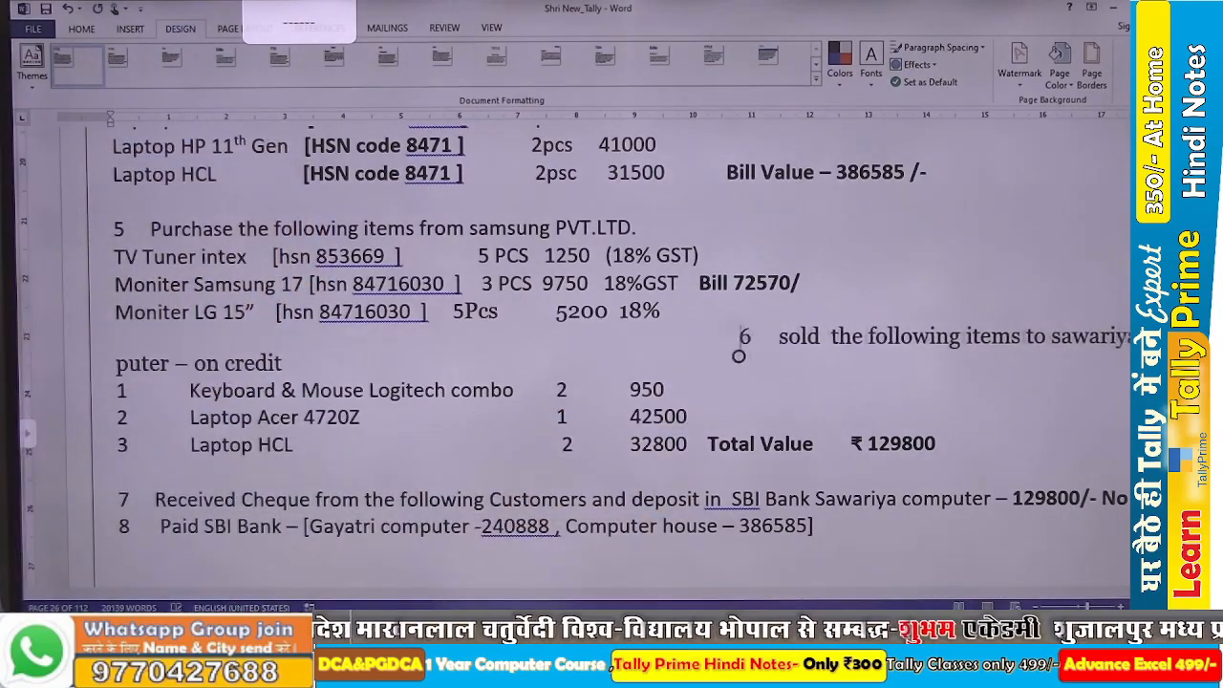
pyautogui.press('BackSpace')
pyautogui.press('BackSpace')
pyautogui.press('BackSpace')
pyautogui.press('BackSpace')
pyautogui.press('BackSpace')
pyautogui.press('BackSpace')
pyautogui.press('BackSpace')
pyautogui.press('BackSpace')
pyautogui.press('BackSpace')
pyautogui.press('BackSpace')
pyautogui.press('BackSpace')
pyautogui.press('BackSpace')
pyautogui.press('BackSpace')
pyautogui.press('BackSpace')
pyautogui.press('BackSpace')
pyautogui.press('BackSpace')
pyautogui.press('BackSpace')
pyautogui.press('BackSpace')
pyautogui.press('BackSpace')
pyautogui.press('BackSpace')
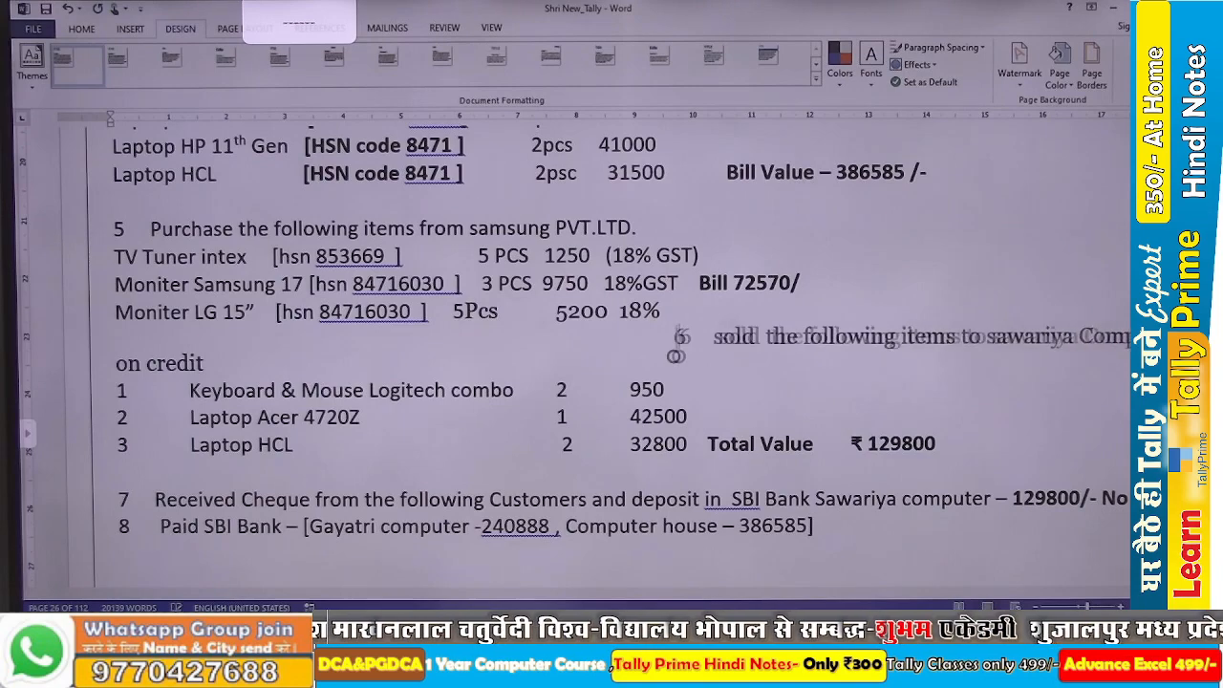
pyautogui.press('BackSpace')
pyautogui.press('BackSpace')
pyautogui.press('BackSpace')
pyautogui.press('BackSpace')
pyautogui.press('BackSpace')
pyautogui.press('BackSpace')
pyautogui.press('BackSpace')
pyautogui.press('BackSpace')
pyautogui.press('BackSpace')
pyautogui.press('BackSpace')
pyautogui.press('BackSpace')
pyautogui.press('BackSpace')
pyautogui.press('BackSpace')
pyautogui.press('BackSpace')
pyautogui.press('BackSpace')
pyautogui.press('BackSpace')
pyautogui.press('BackSpace')
pyautogui.press('BackSpace')
pyautogui.press('BackSpace')
pyautogui.press('BackSpace')
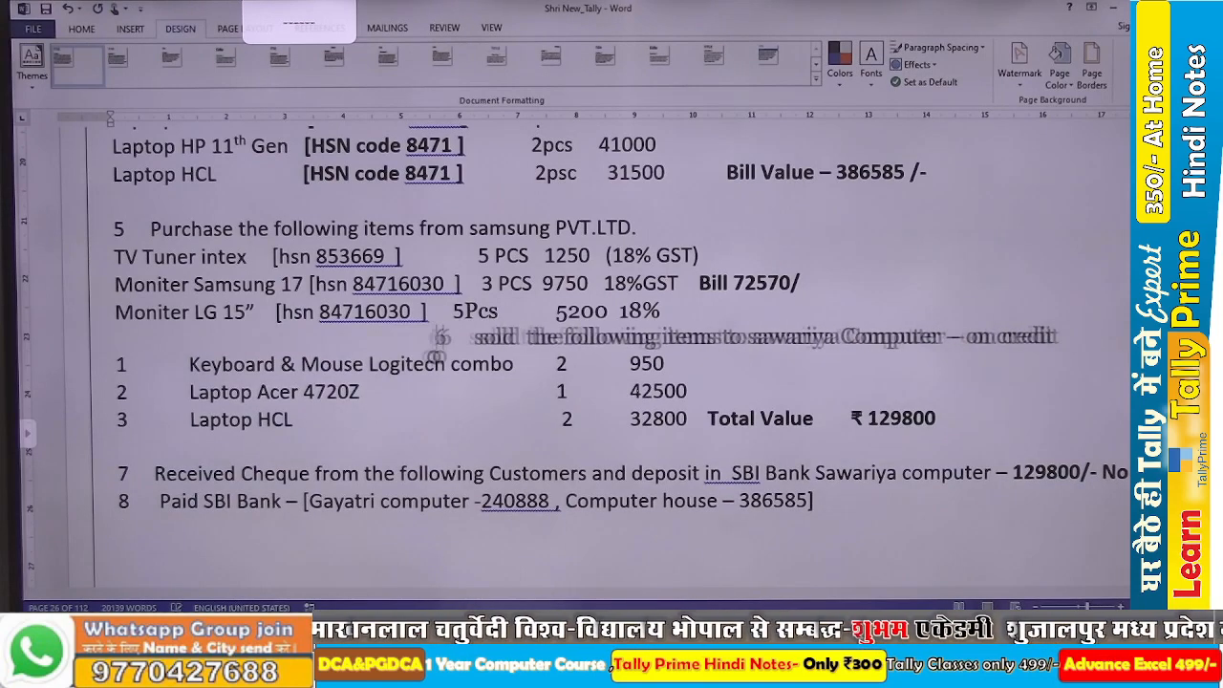
pyautogui.press('BackSpace')
pyautogui.press('BackSpace')
pyautogui.press('BackSpace')
pyautogui.press('BackSpace')
pyautogui.press('BackSpace')
pyautogui.press('BackSpace')
pyautogui.press('BackSpace')
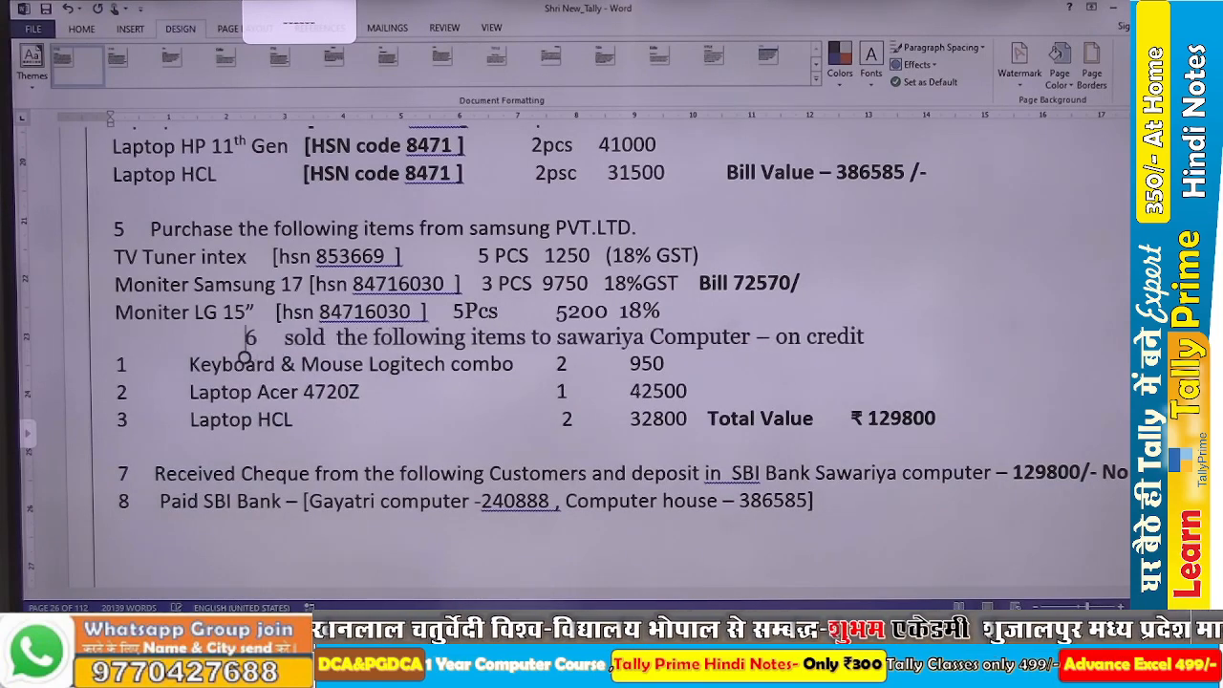
pyautogui.press('BackSpace')
pyautogui.press('BackSpace')
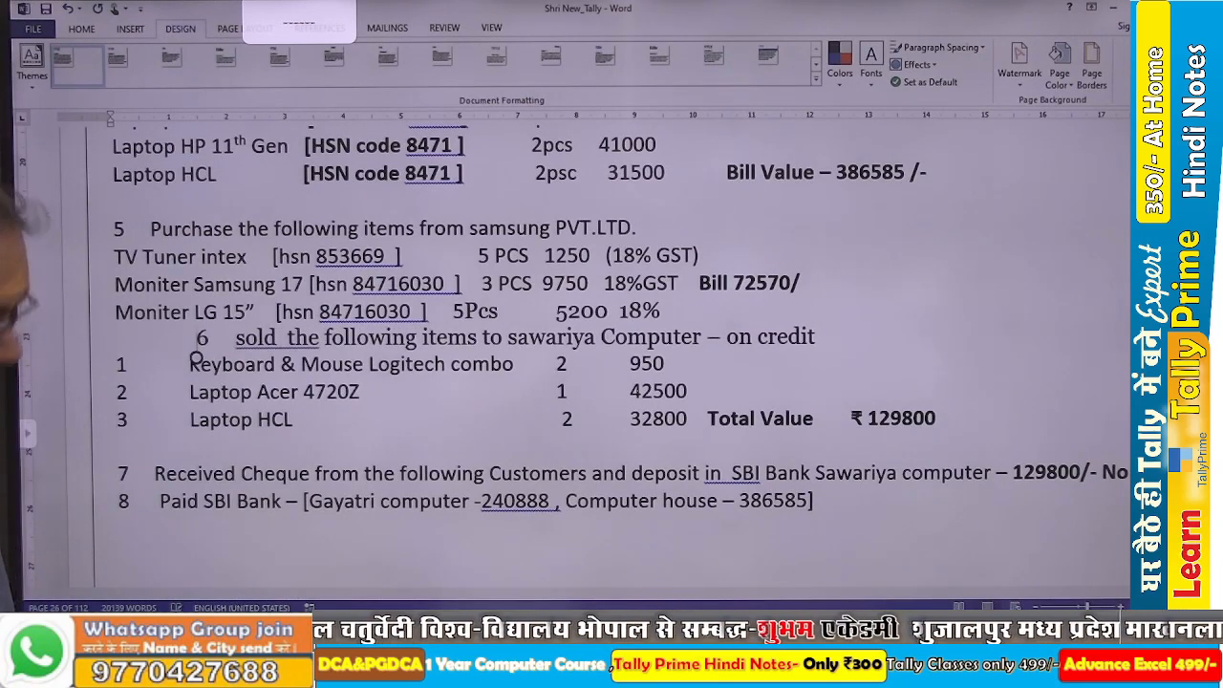
# Switch to TallyPrime and start a new purchase voucher, leaving the supplier invoice number blank.
pyautogui.hotkey('alt', 'Tab')
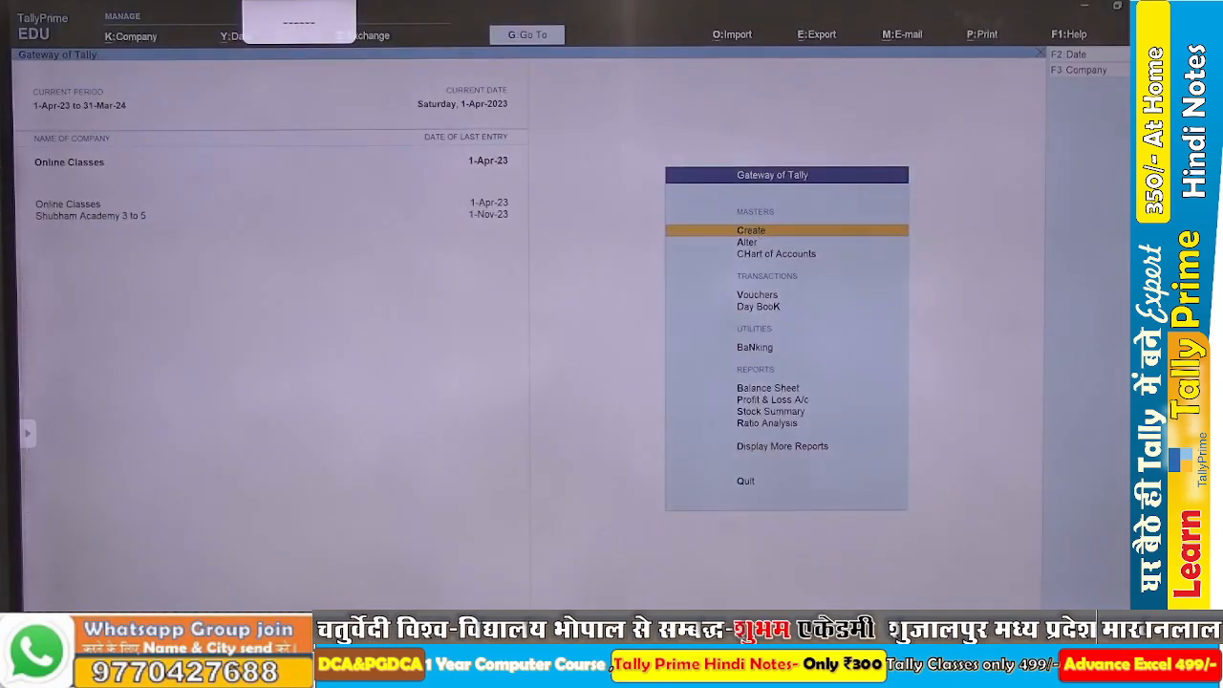
pyautogui.press('v')
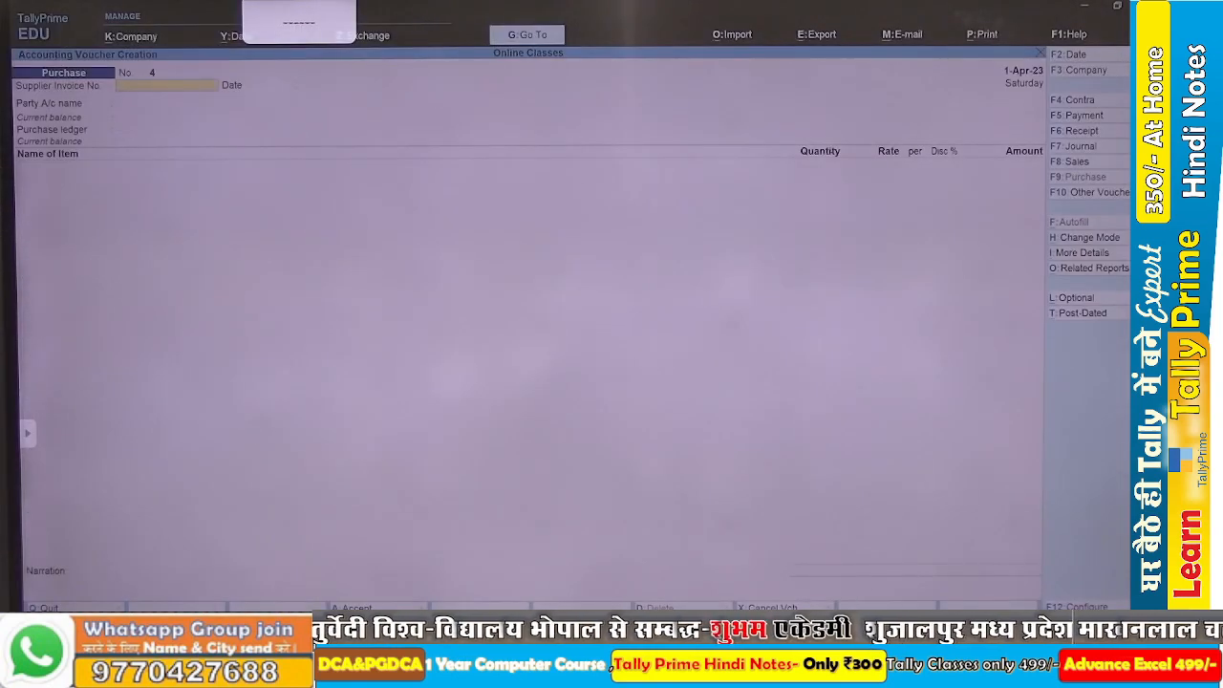
pyautogui.press('Return')
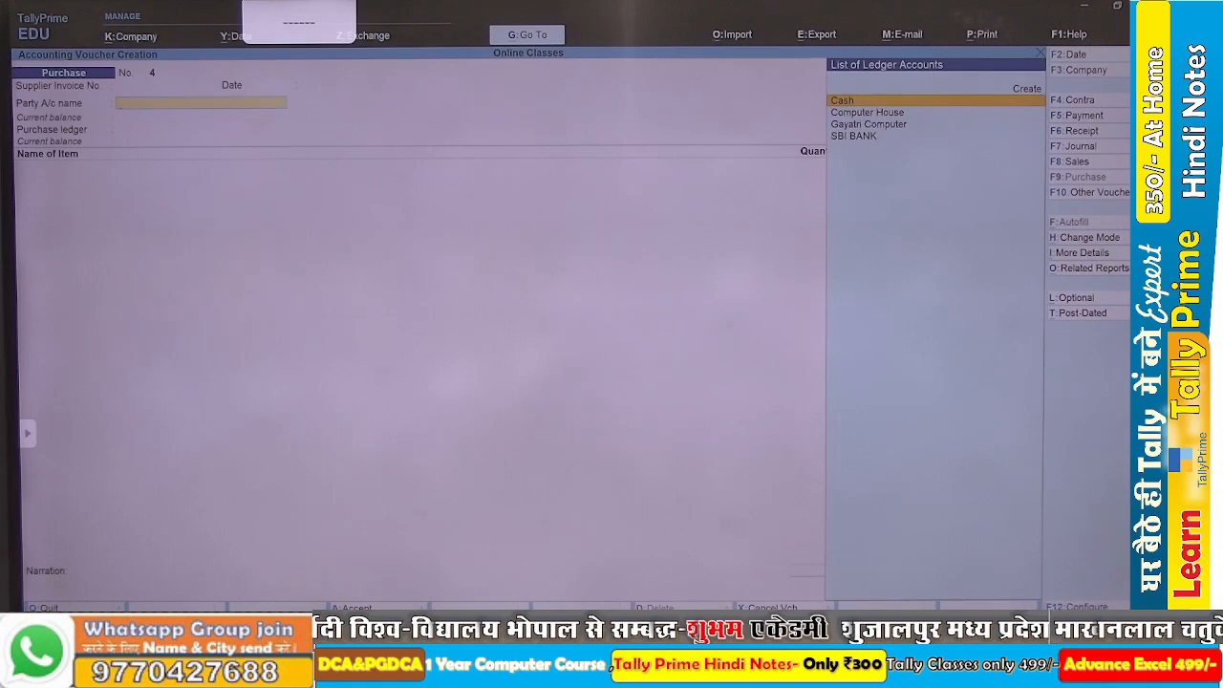
# Create the party ledger Samsung Pvt Ltd under Sundry Creditors with Regular registration, paste its GSTIN and save it.
pyautogui.hotkey('alt', 'c')
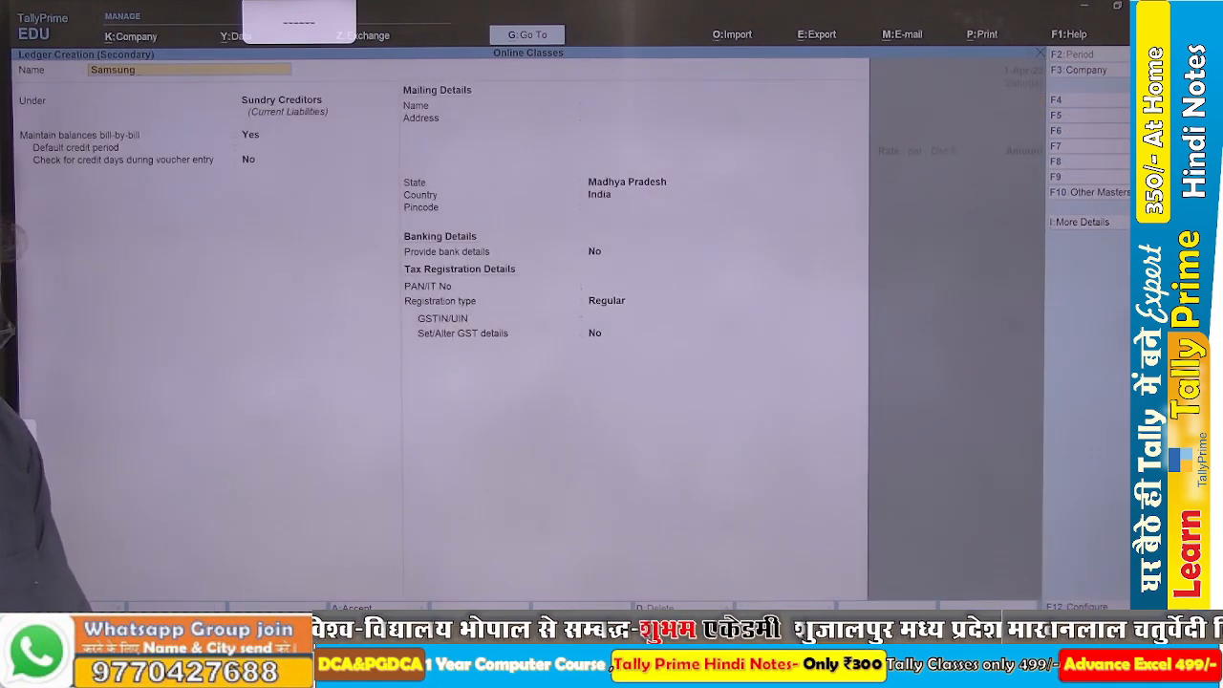
pyautogui.write('Samsung Pvt Ltd')
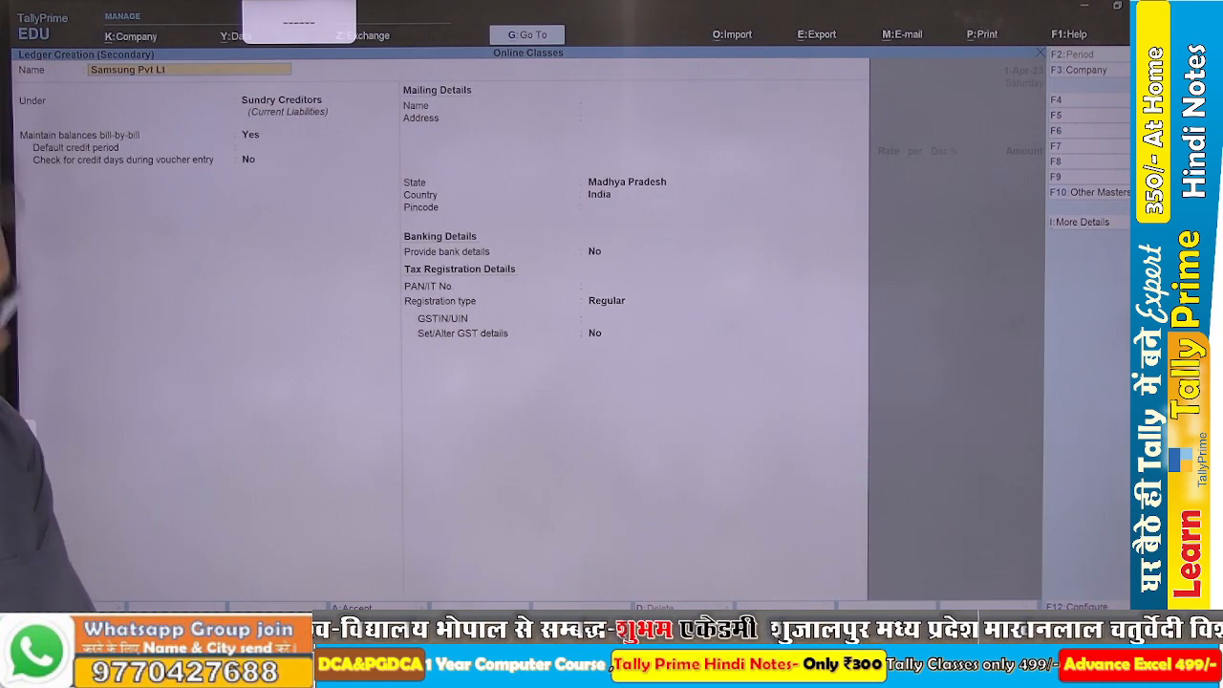
pyautogui.press('Return')
pyautogui.press('Return')
pyautogui.press('Return')
pyautogui.press('Return')
pyautogui.press('Return')
pyautogui.press('Return')
pyautogui.press('Return')
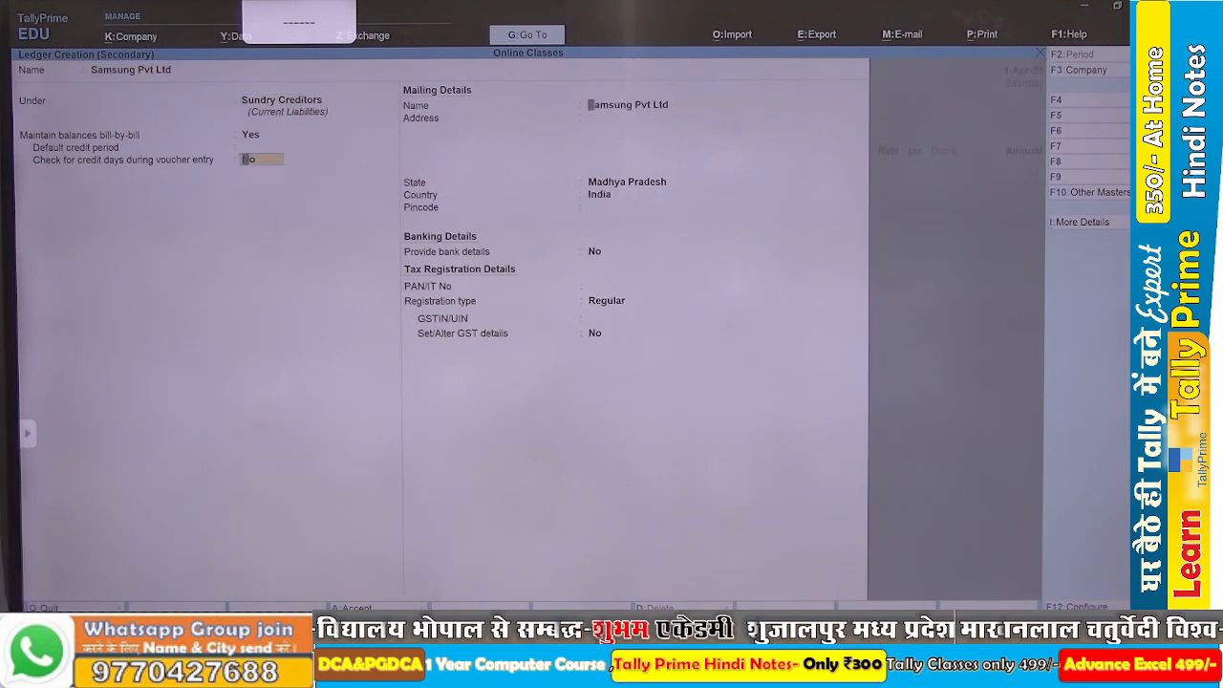
pyautogui.press('Return')
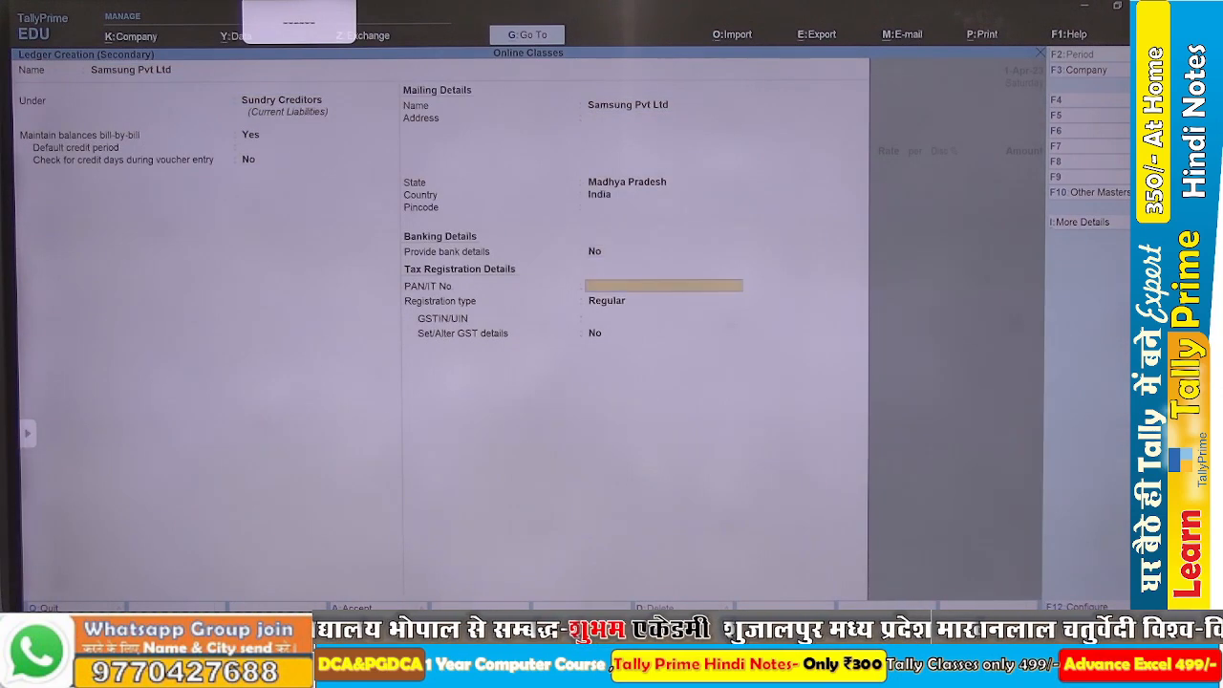
pyautogui.press('Return')
pyautogui.press('Return')
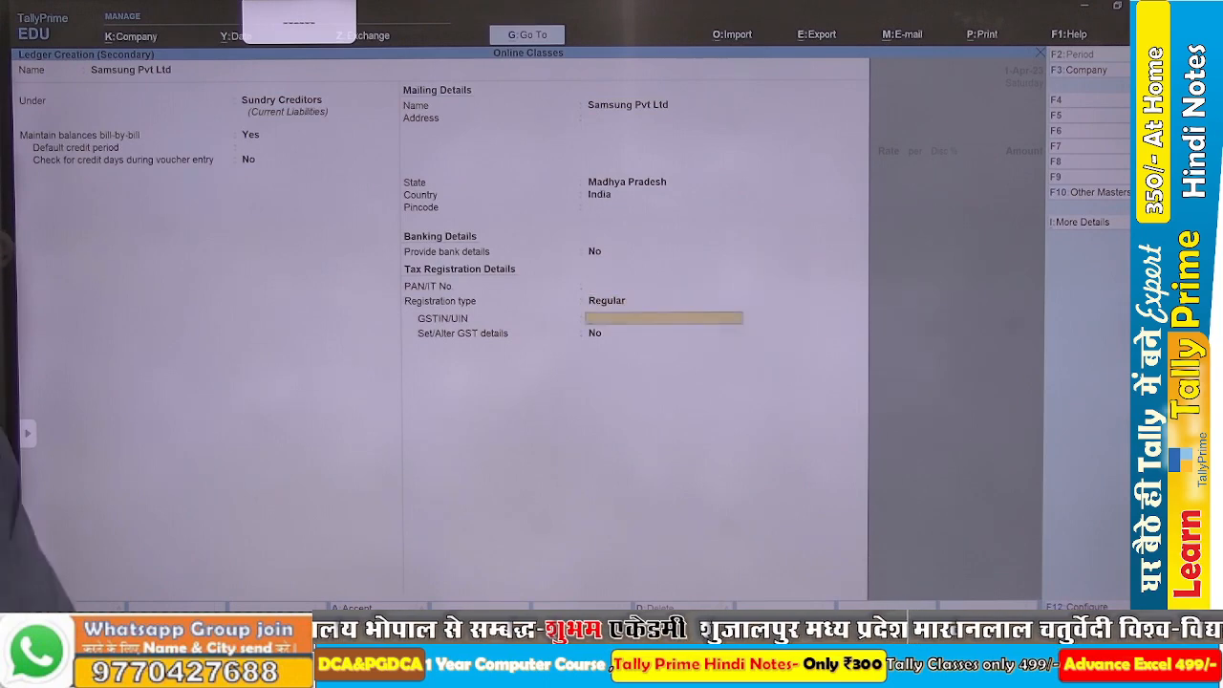
pyautogui.hotkey('ctrl', 'alt', 'v')
pyautogui.press('Return')
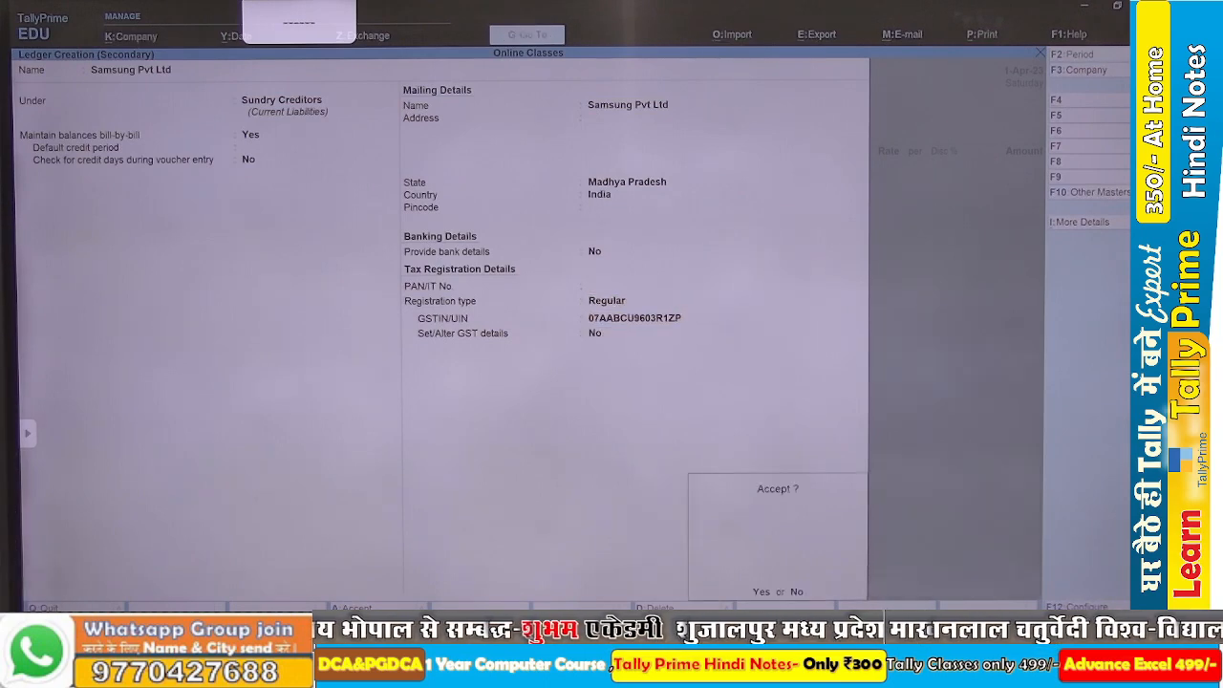
pyautogui.press('Return')
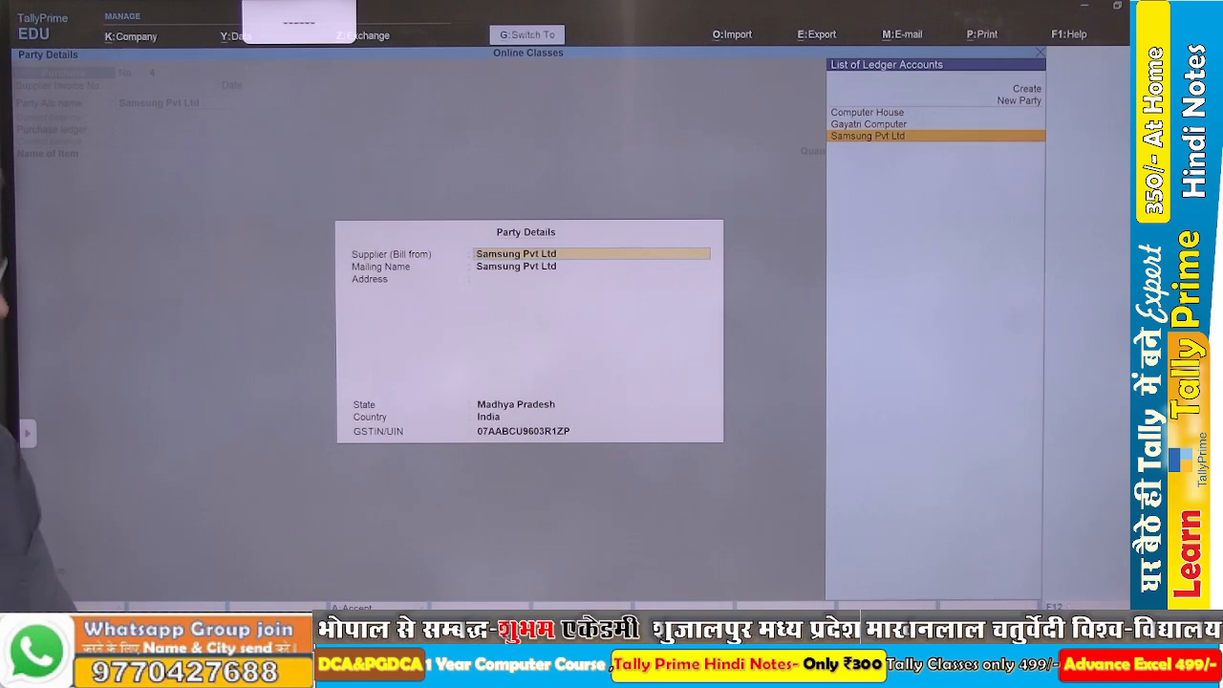
pyautogui.hotkey('ctrl', 'a')
pyautogui.press('Down')
pyautogui.press('Down')
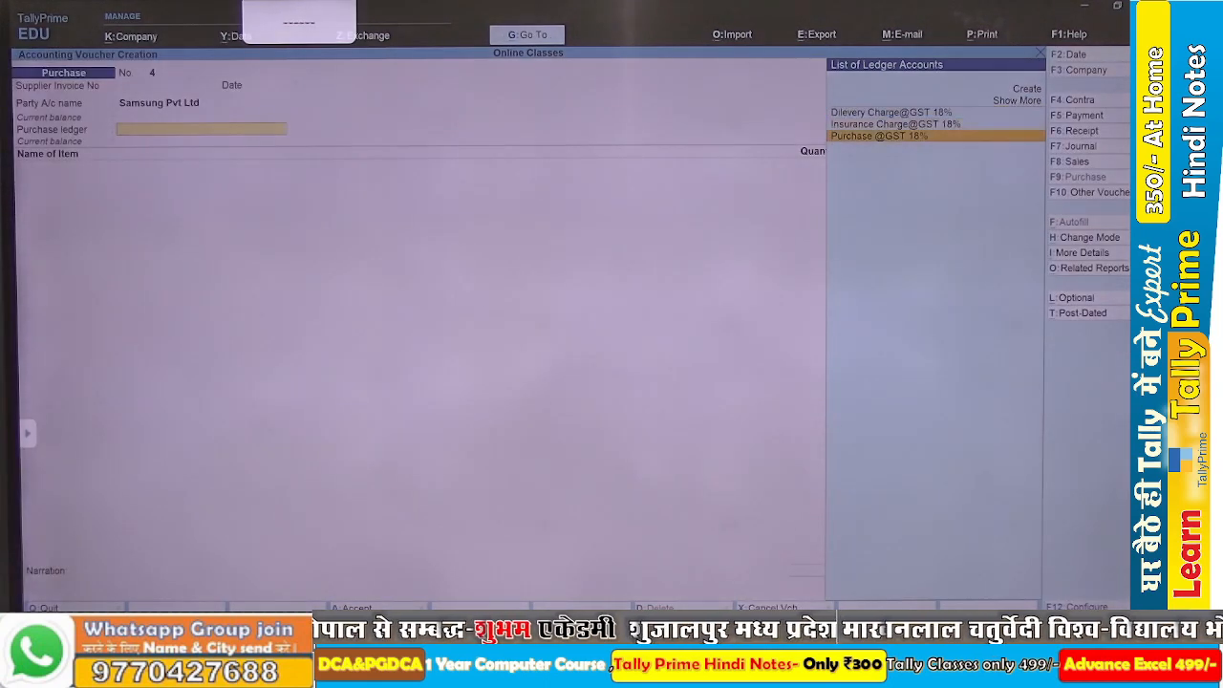
pyautogui.press('Return')
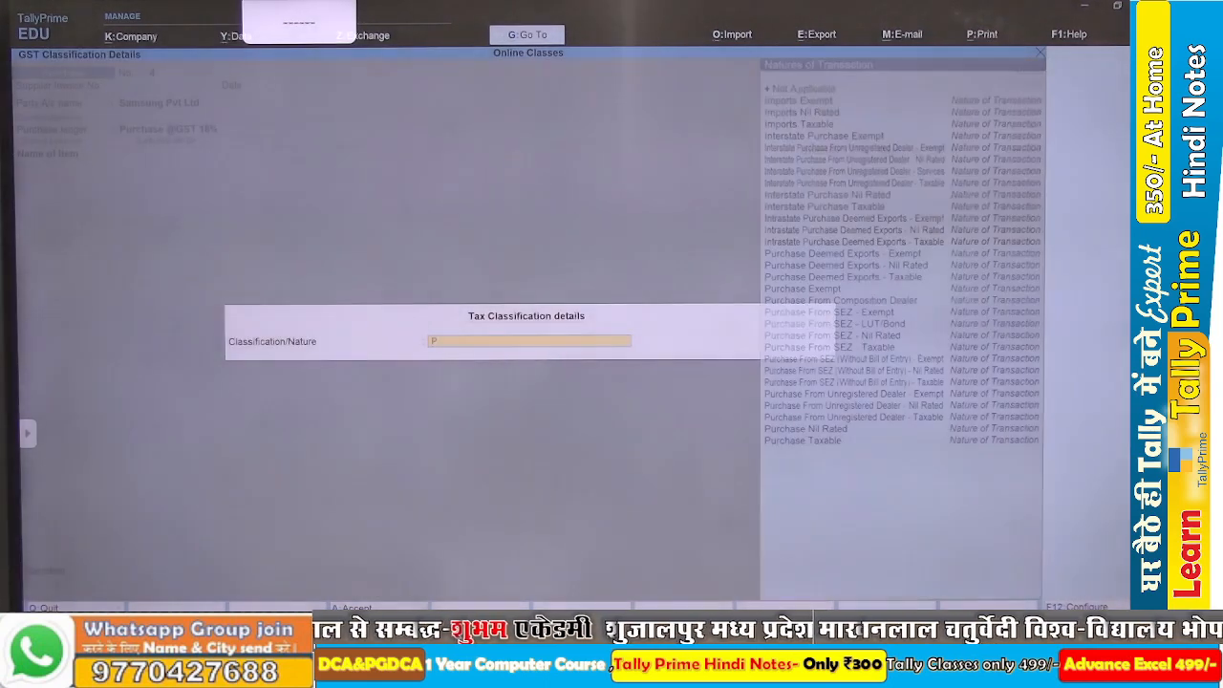
pyautogui.write('Pu')
pyautogui.press('Down')
pyautogui.press('Down')
pyautogui.press('Down')
pyautogui.press('Down')
pyautogui.press('Down')
pyautogui.press('Down')
pyautogui.press('Down')
pyautogui.press('Down')
pyautogui.press('Down')
pyautogui.press('Down')
pyautogui.press('Down')
pyautogui.press('Down')
pyautogui.press('Down')
pyautogui.press('Down')
pyautogui.press('Down')
pyautogui.press('Down')
pyautogui.press('Down')
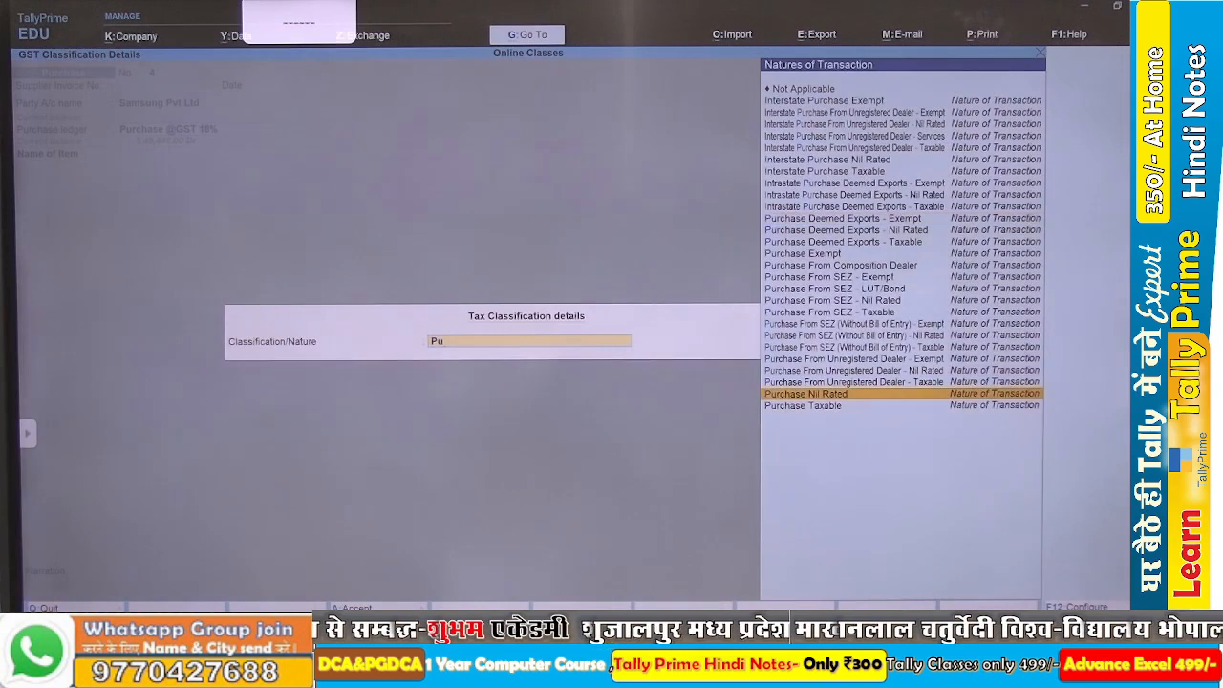
pyautogui.press('Return')
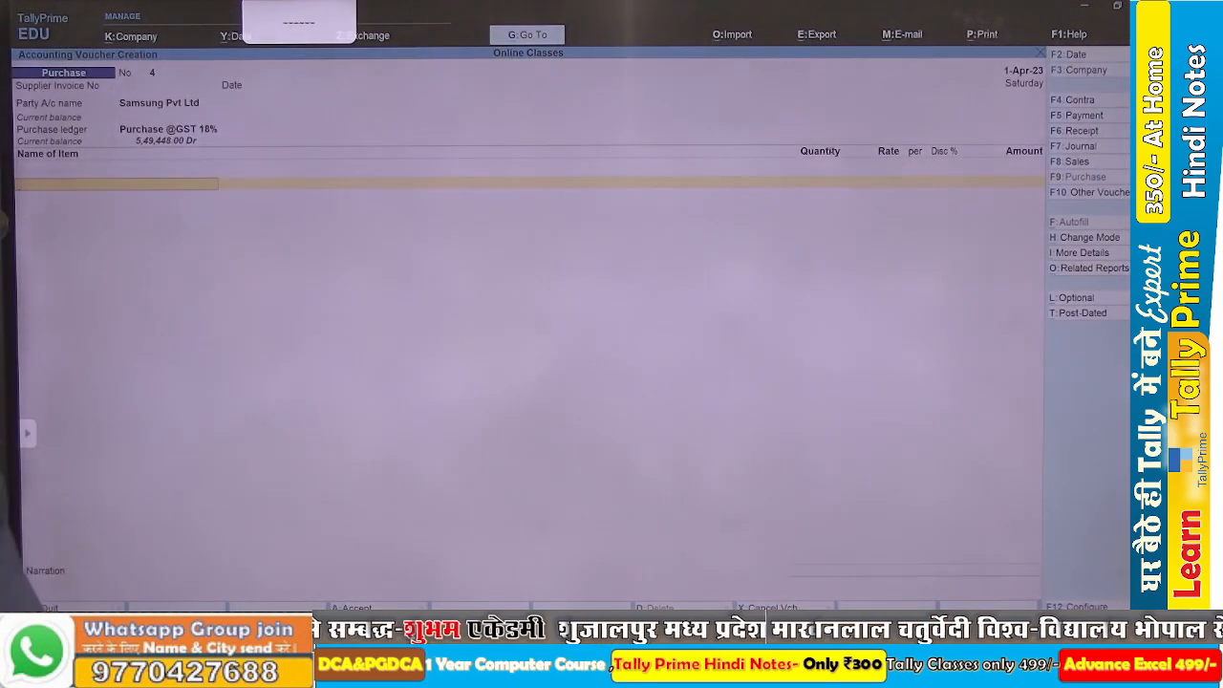
# Go back to the first item line, check the Samsung purchase items in the Word assignment and return to TallyPrime's stock item list.
pyautogui.press('Return')
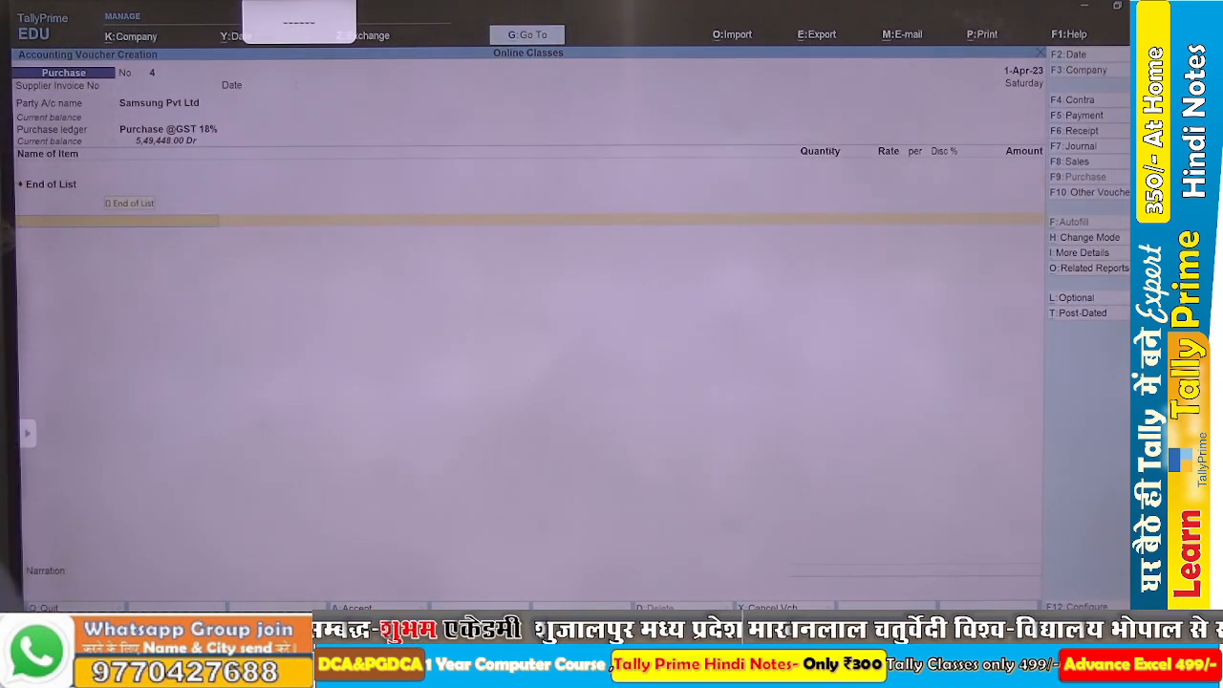
pyautogui.press('BackSpace')
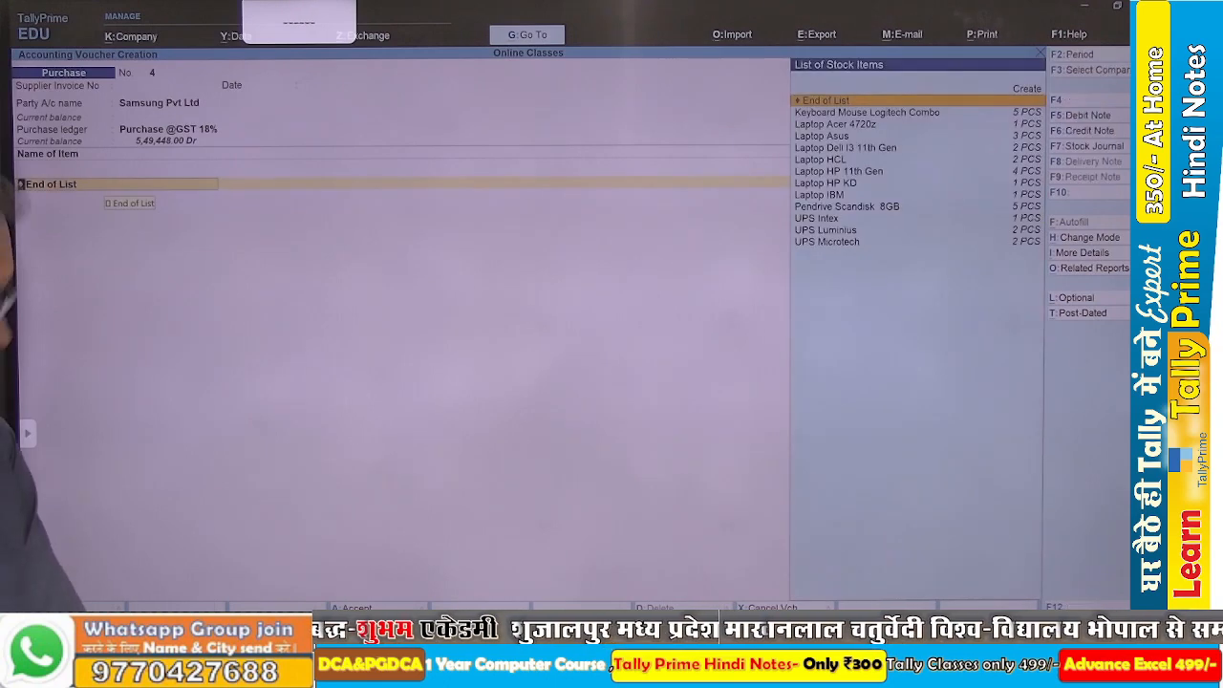
pyautogui.hotkey('alt', 'Tab')
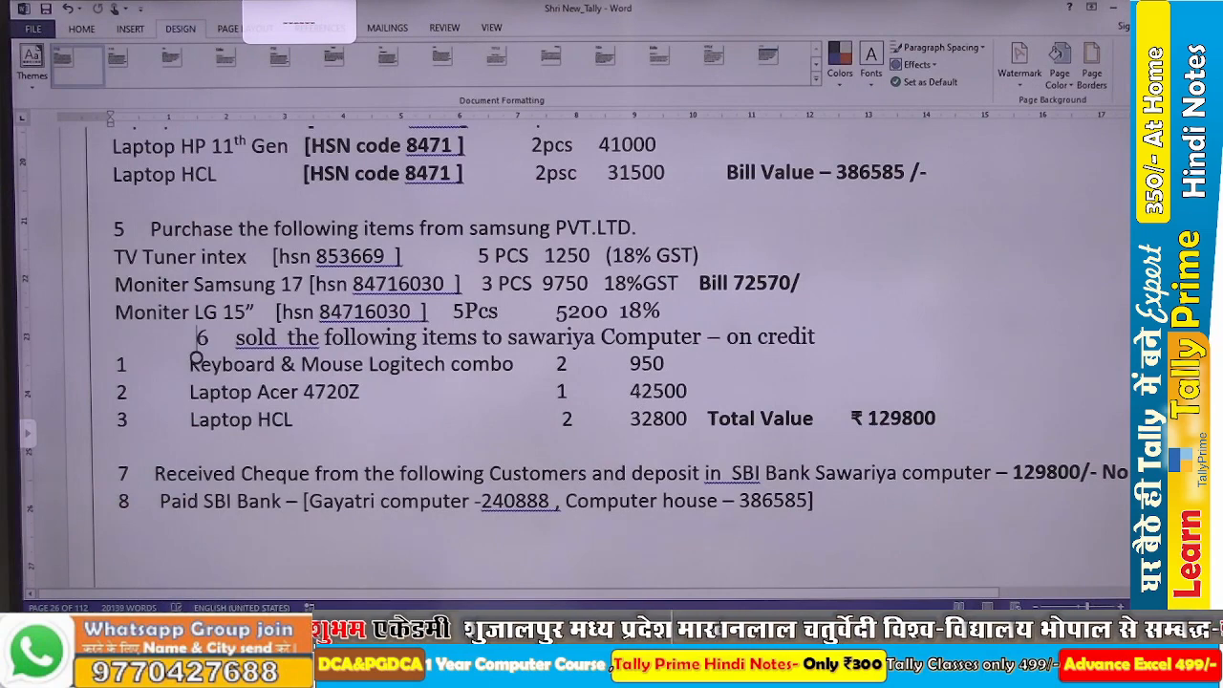
pyautogui.hotkey('alt', 'Tab')
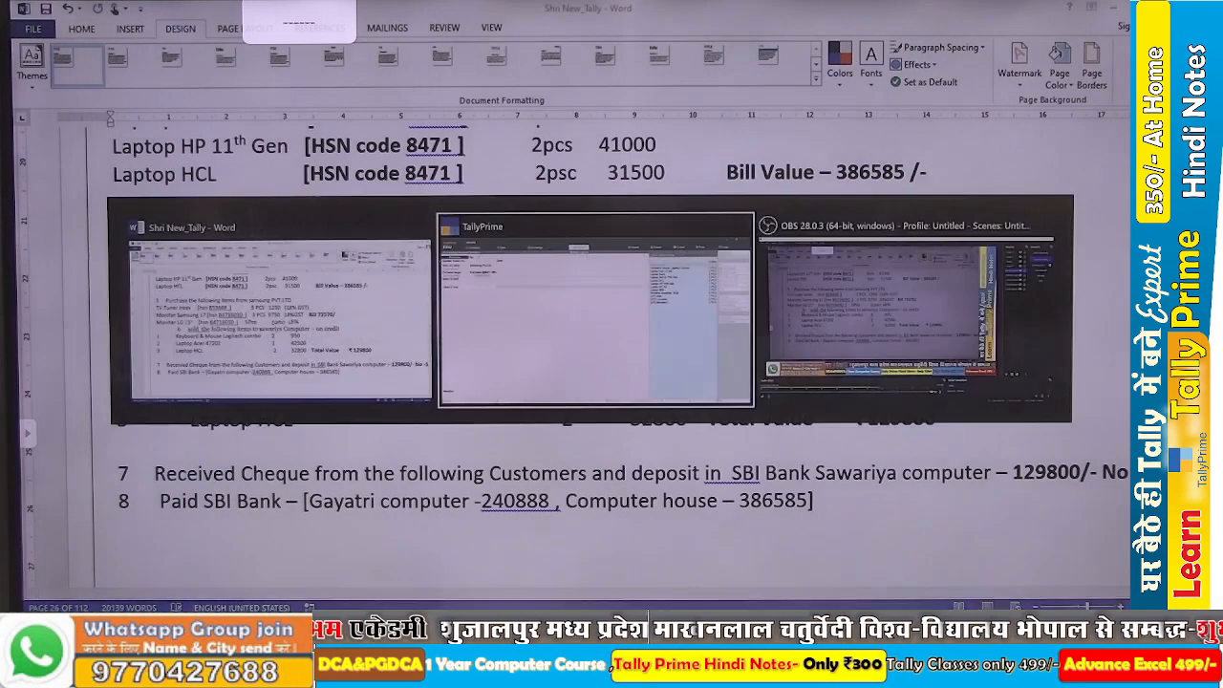
pyautogui.press('Down')
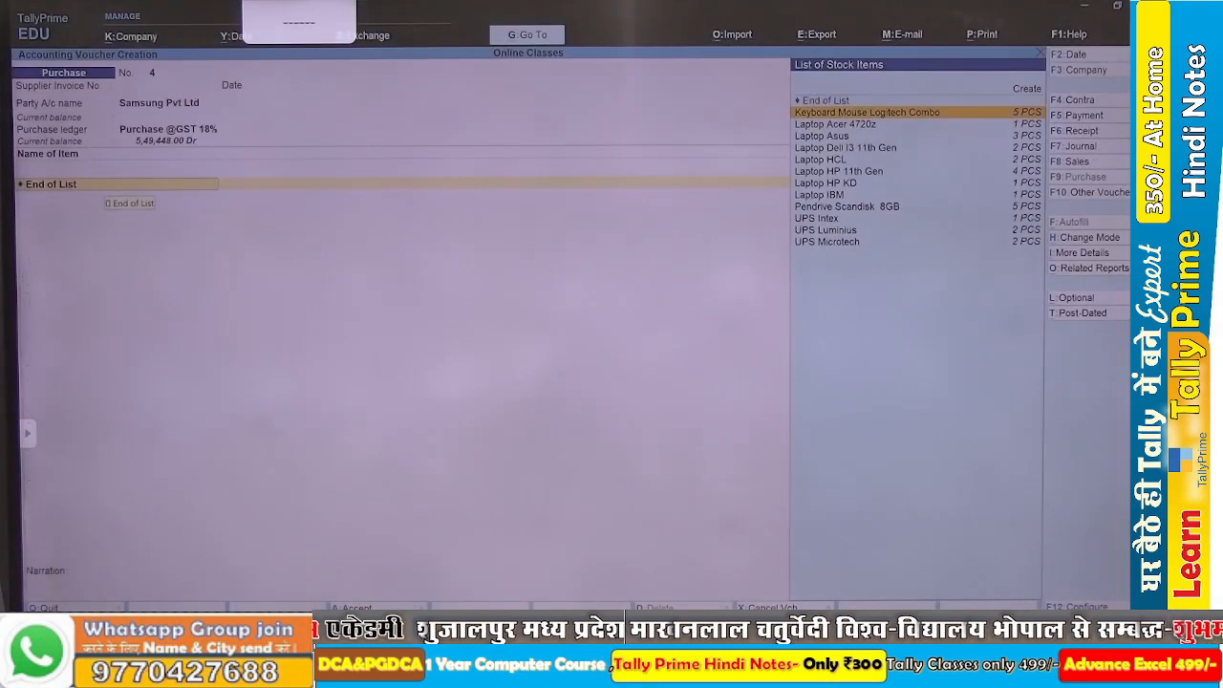
pyautogui.press('Return')
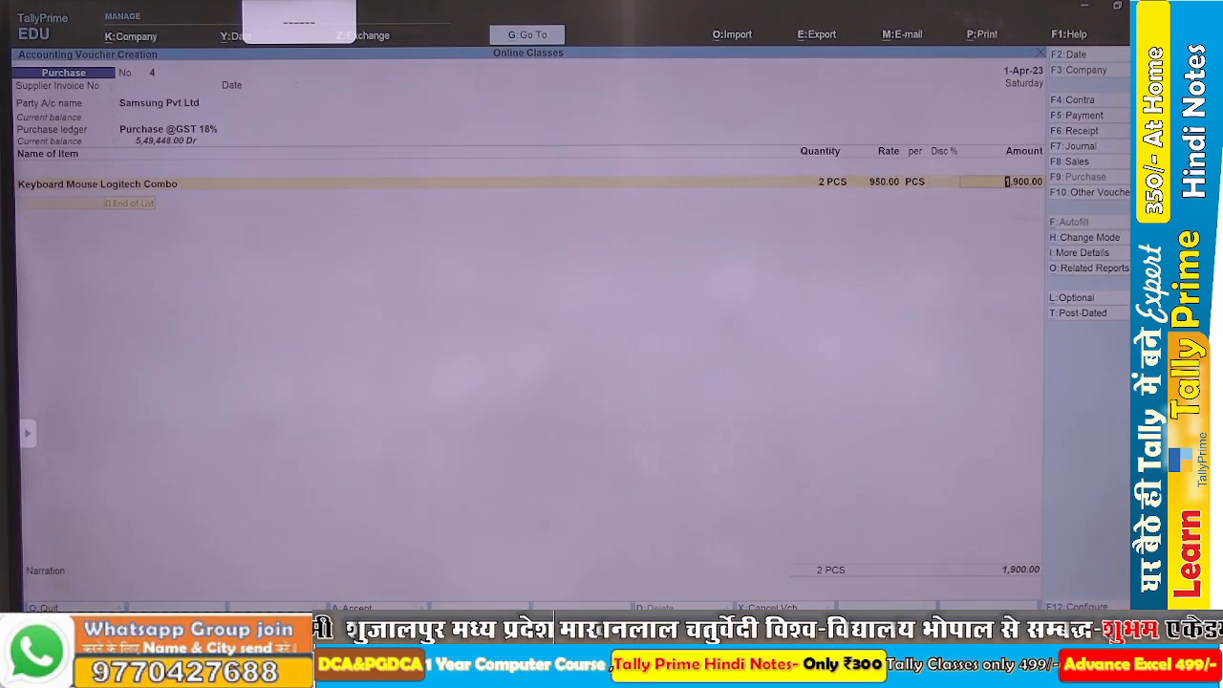
pyautogui.hotkey('alt', 'Tab')
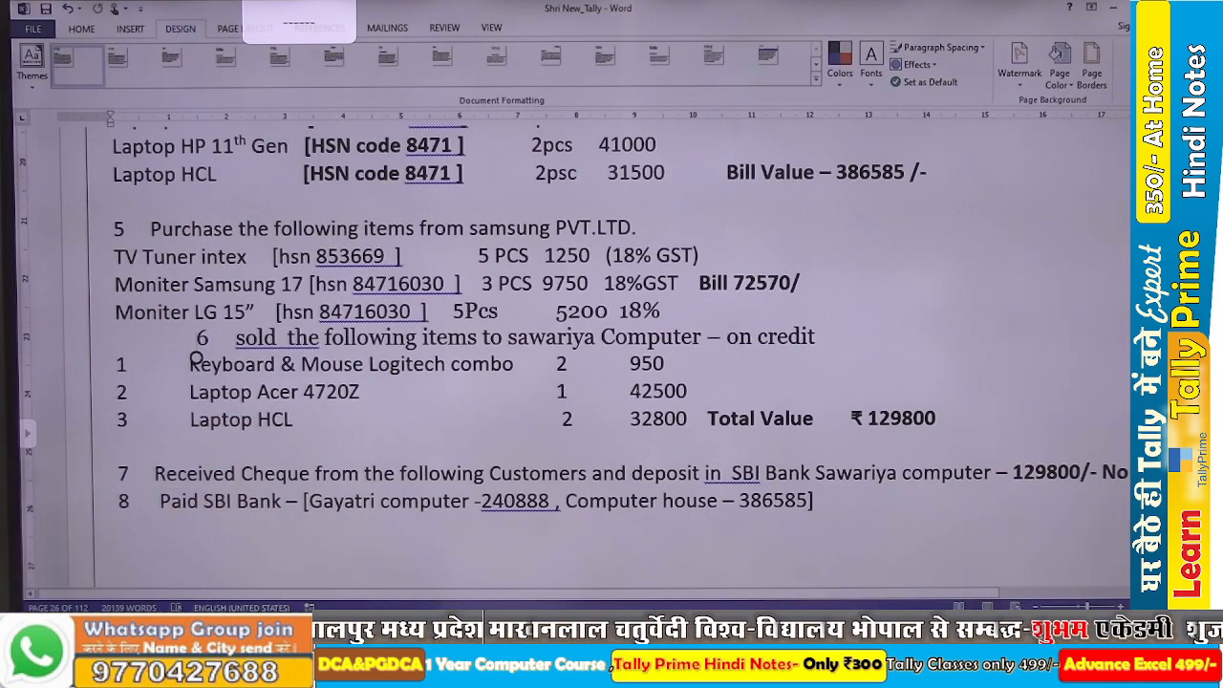
pyautogui.hotkey('alt', 'Tab')
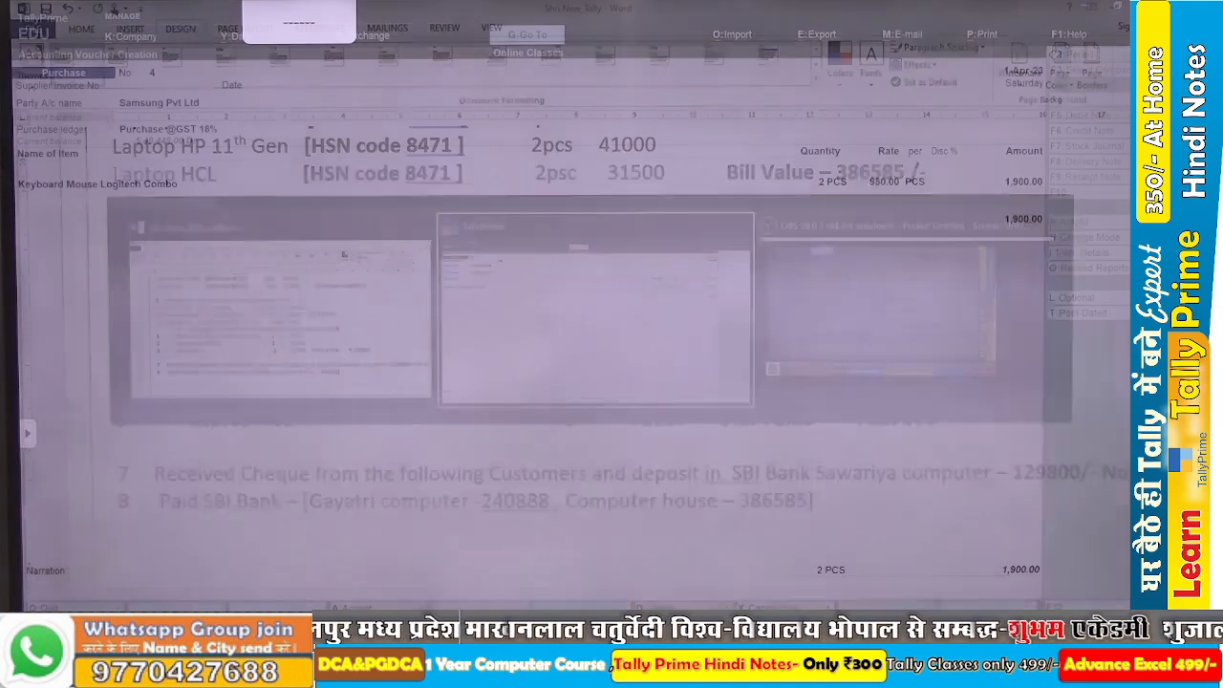
pyautogui.write('La')
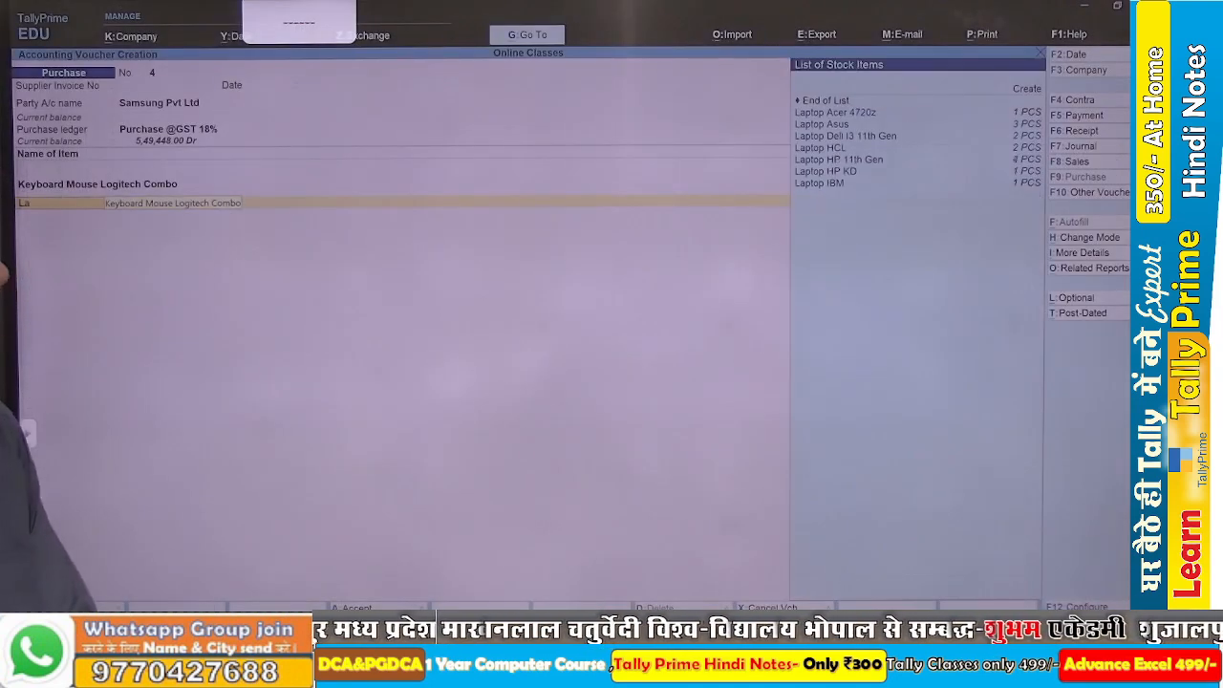
pyautogui.press('Return')
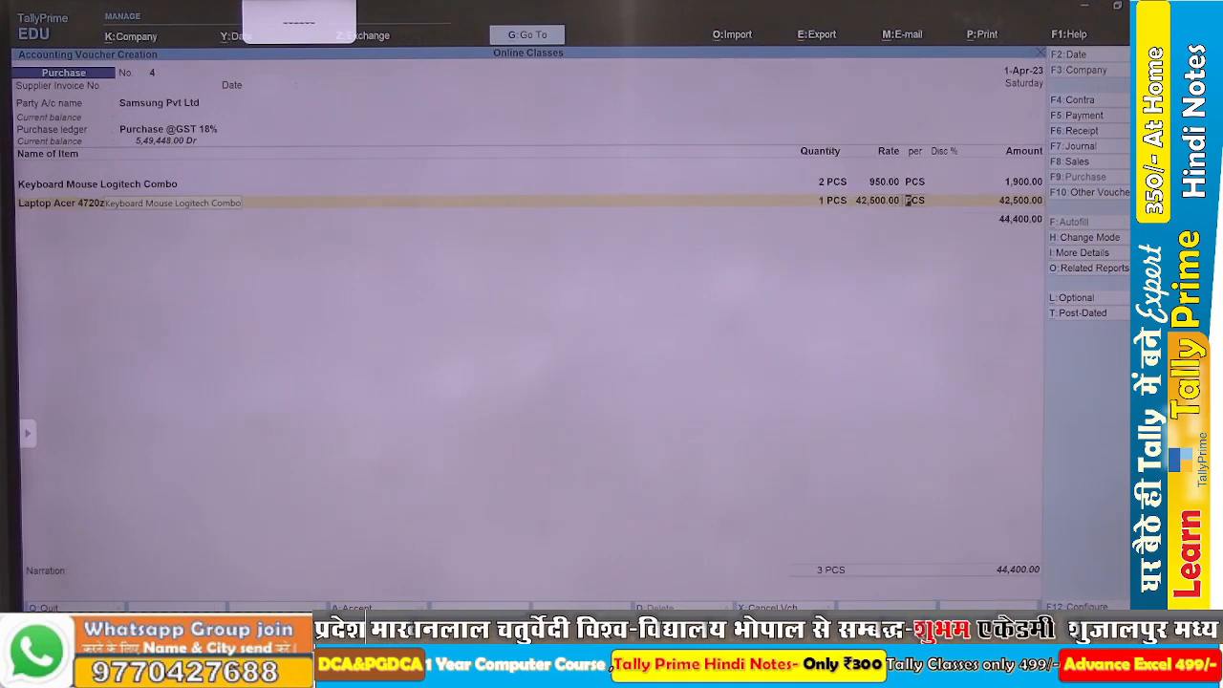
pyautogui.hotkey('alt', 'Tab')
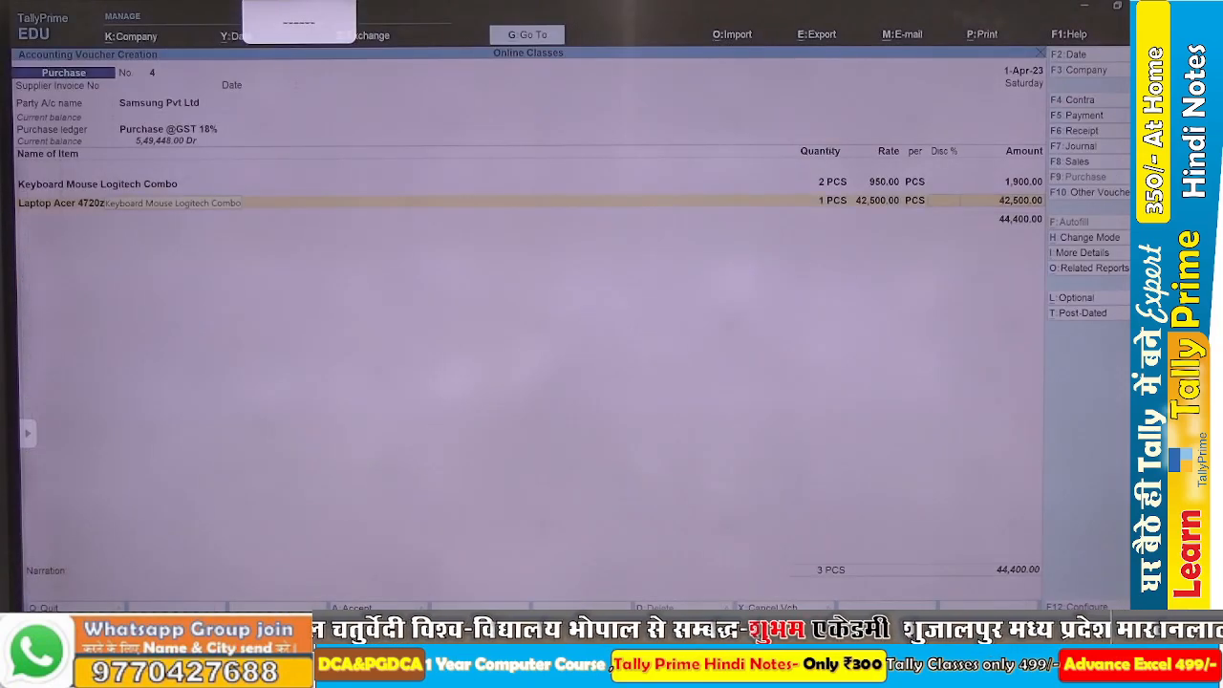
pyautogui.press('BackSpace')
pyautogui.press('BackSpace')
pyautogui.press('BackSpace')
pyautogui.press('BackSpace')
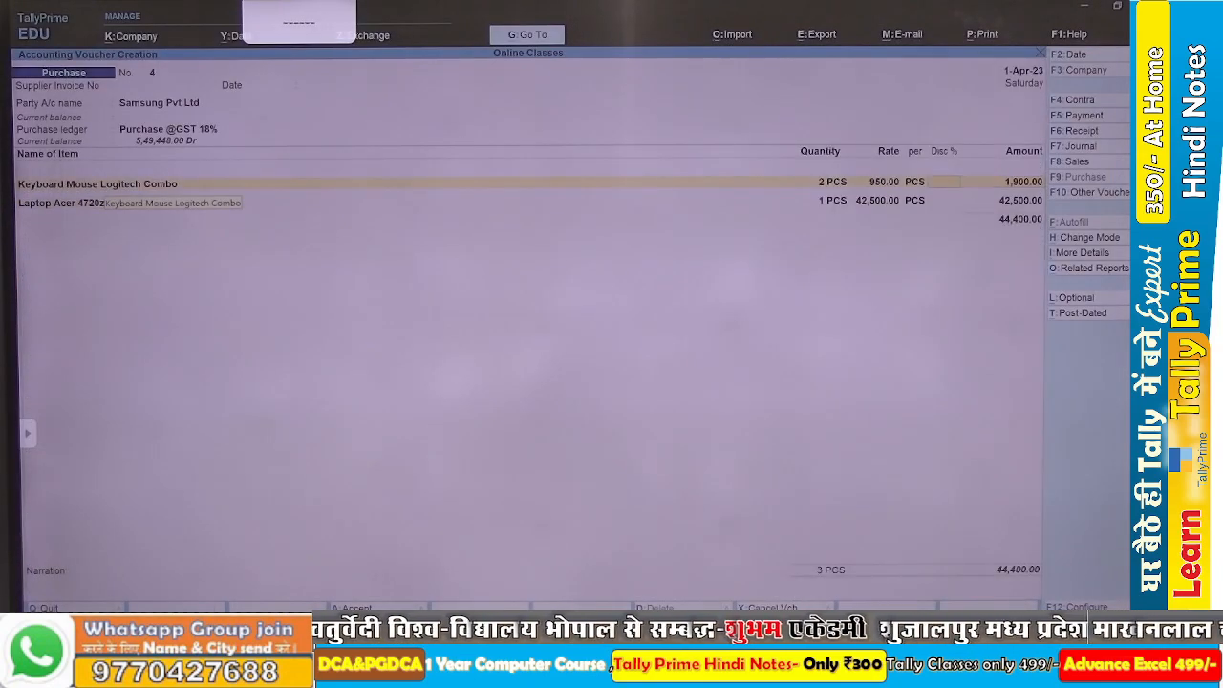
pyautogui.press('BackSpace')
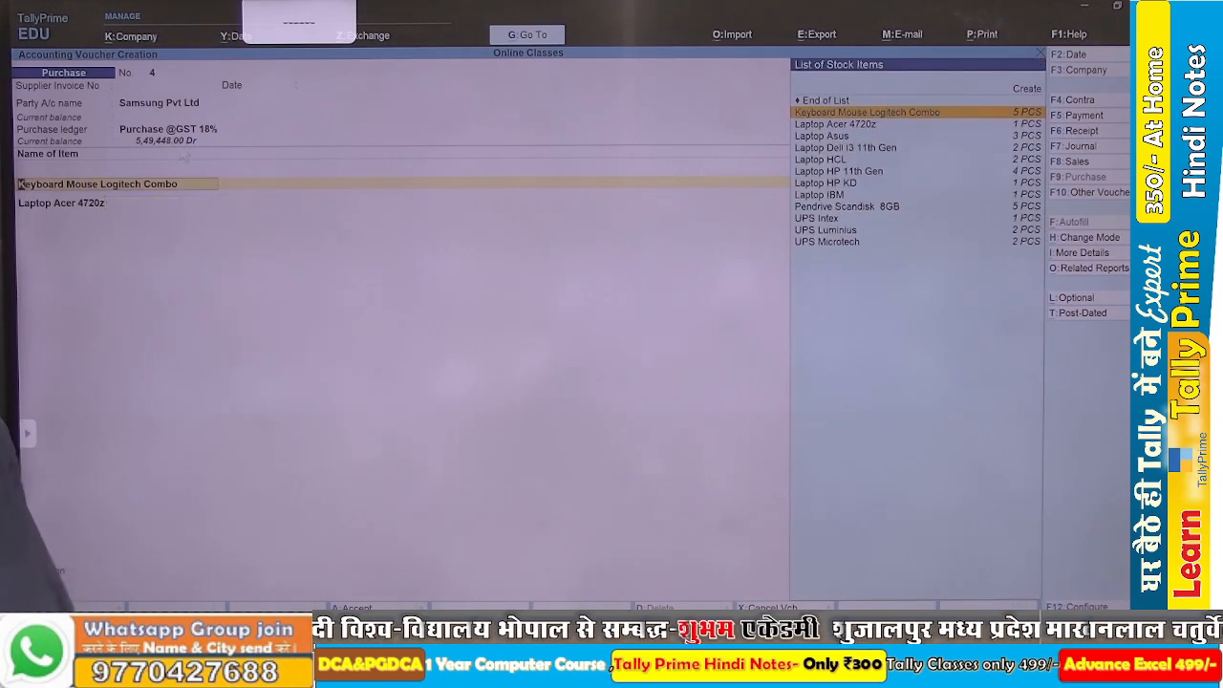
# Start a stock item named TV Tuner Intex and its stock group TV Tuner under Primary, enabling quantity addition and GST details.
pyautogui.hotkey('alt', 'c')
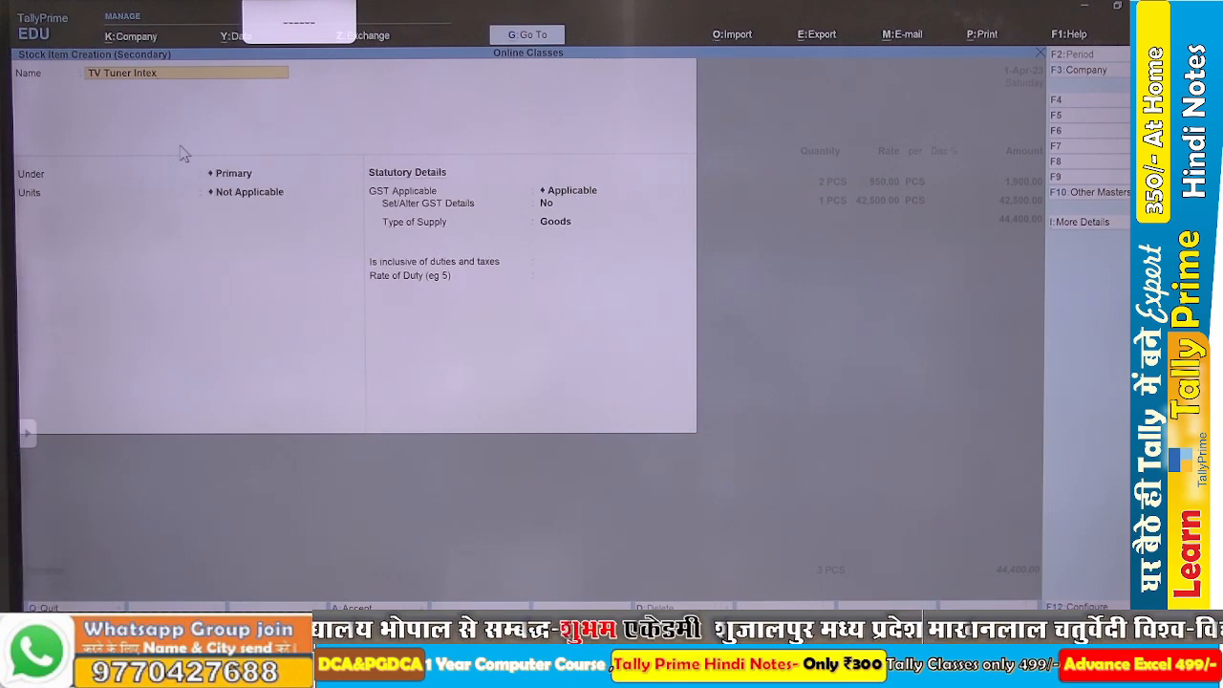
pyautogui.press('Return')
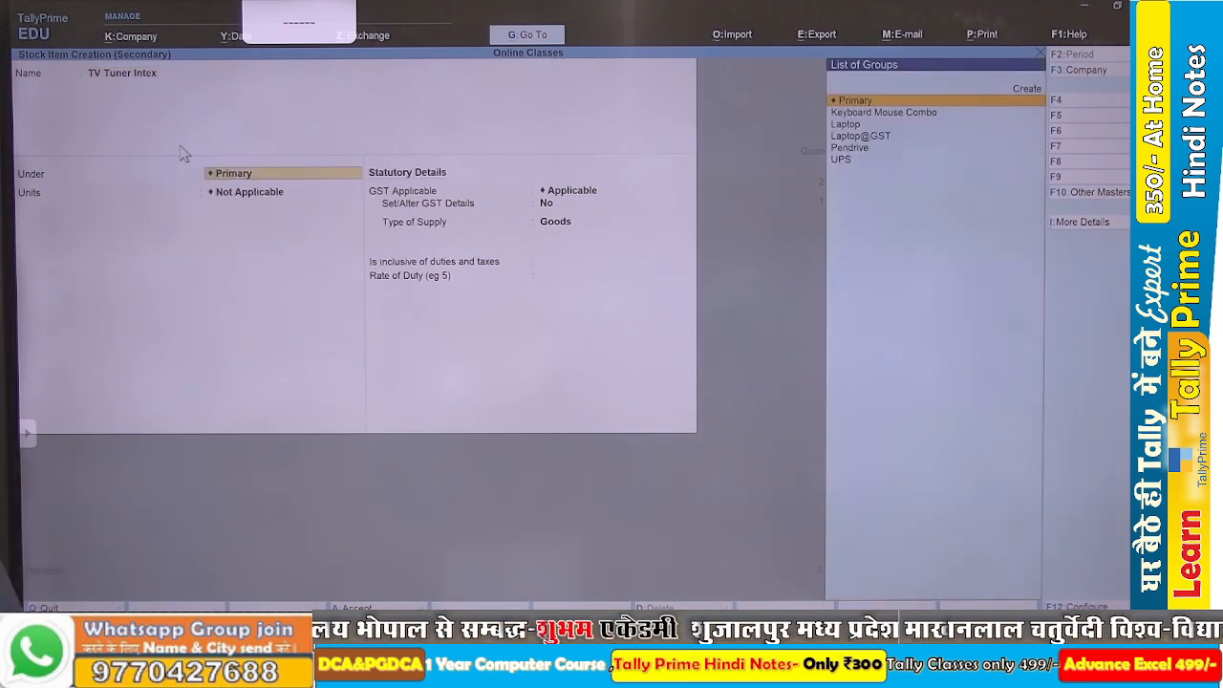
pyautogui.hotkey('alt', 'c')
pyautogui.write('TV Tuner')
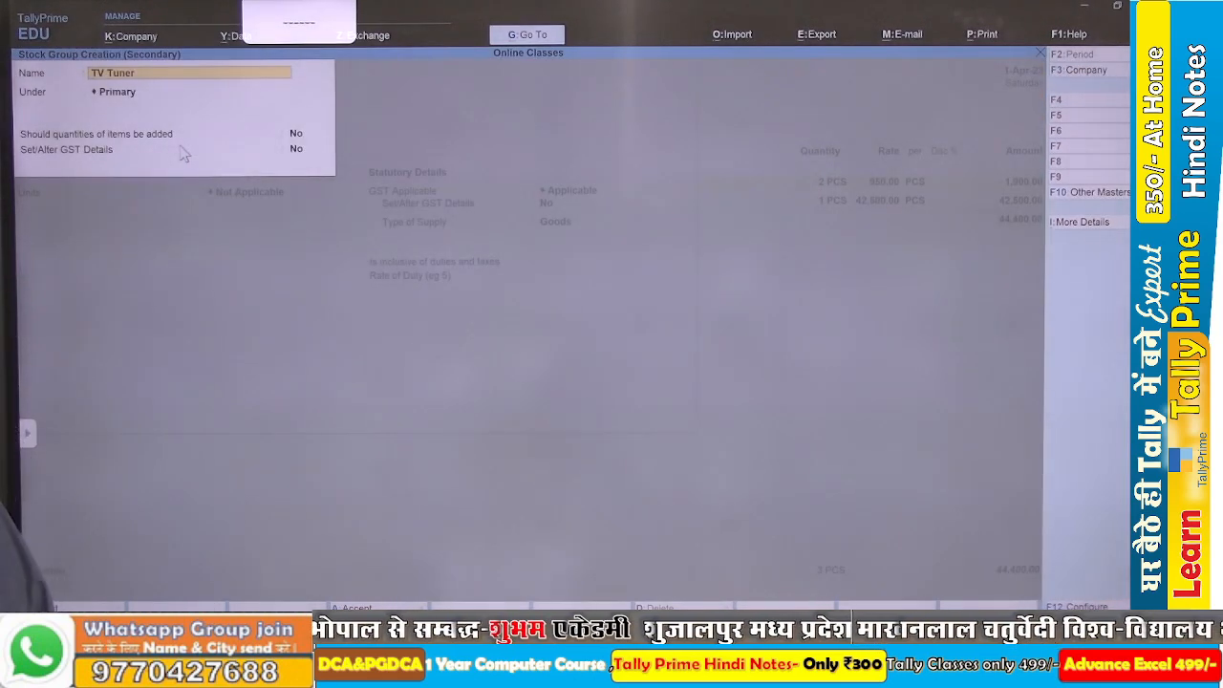
pyautogui.press('Return')
pyautogui.press('Return')
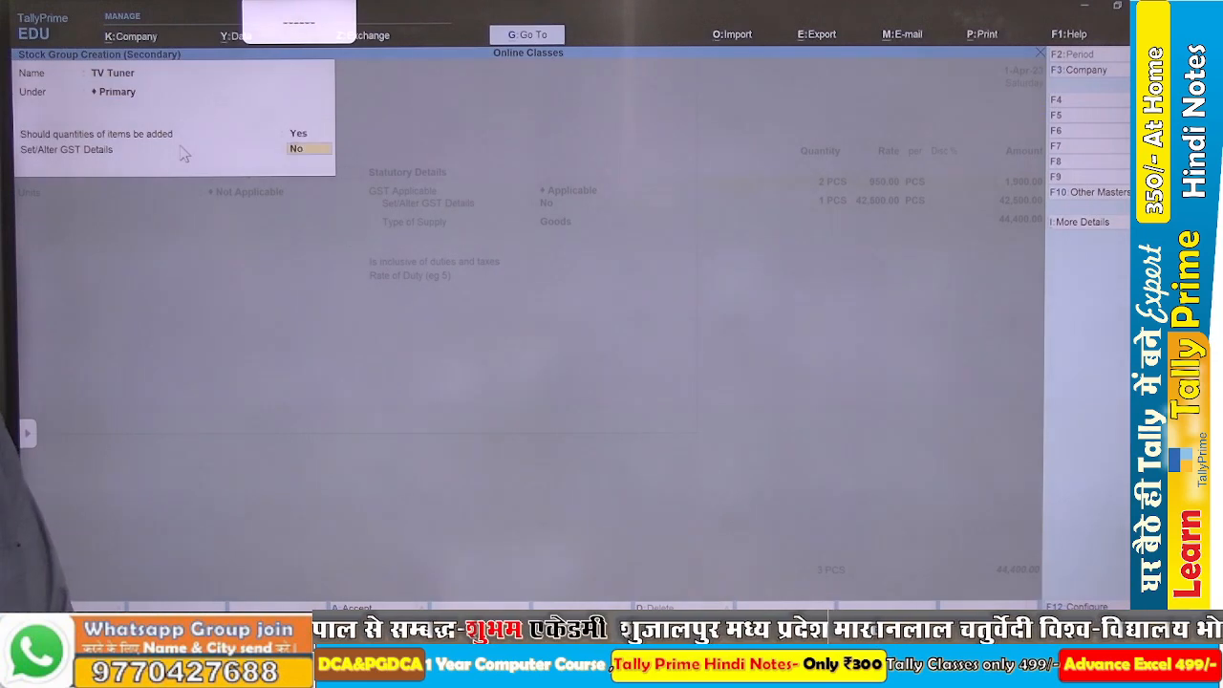
pyautogui.press('Return')
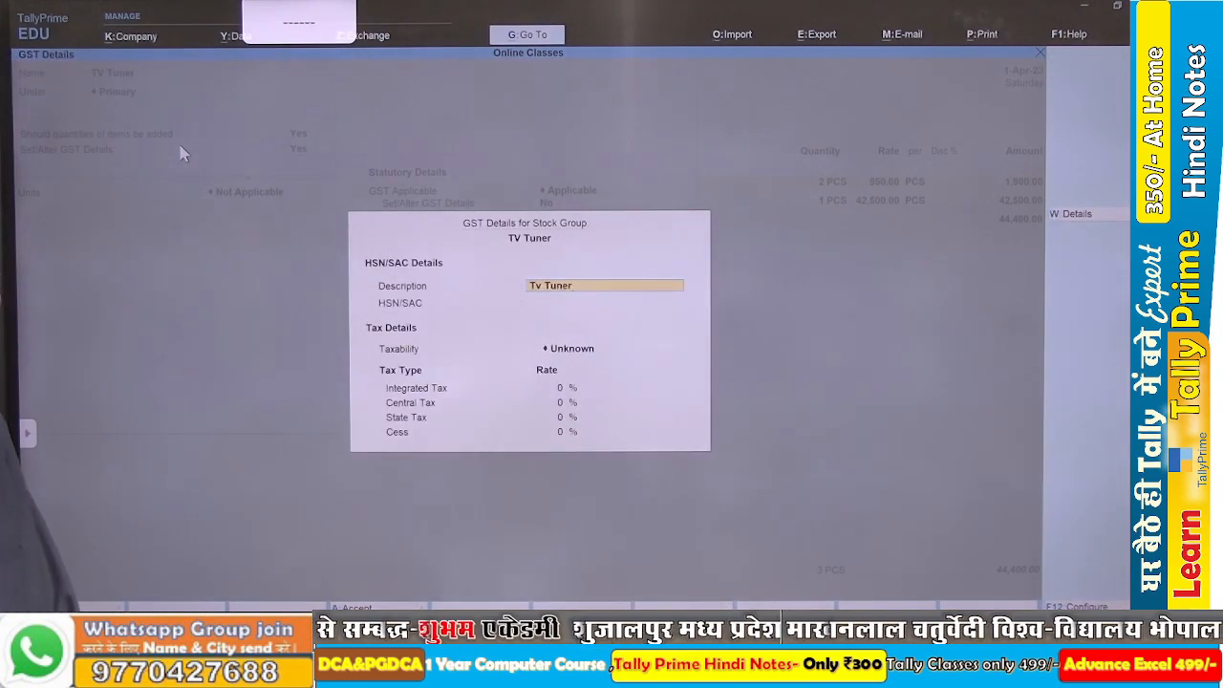
# Look up the TV tuner's HSN code in the Word assignment and set the group's HSN/SAC to 853669, Taxable, with 18% integrated tax.
pyautogui.press('Return')
pyautogui.hotkey('alt', 'Tab')
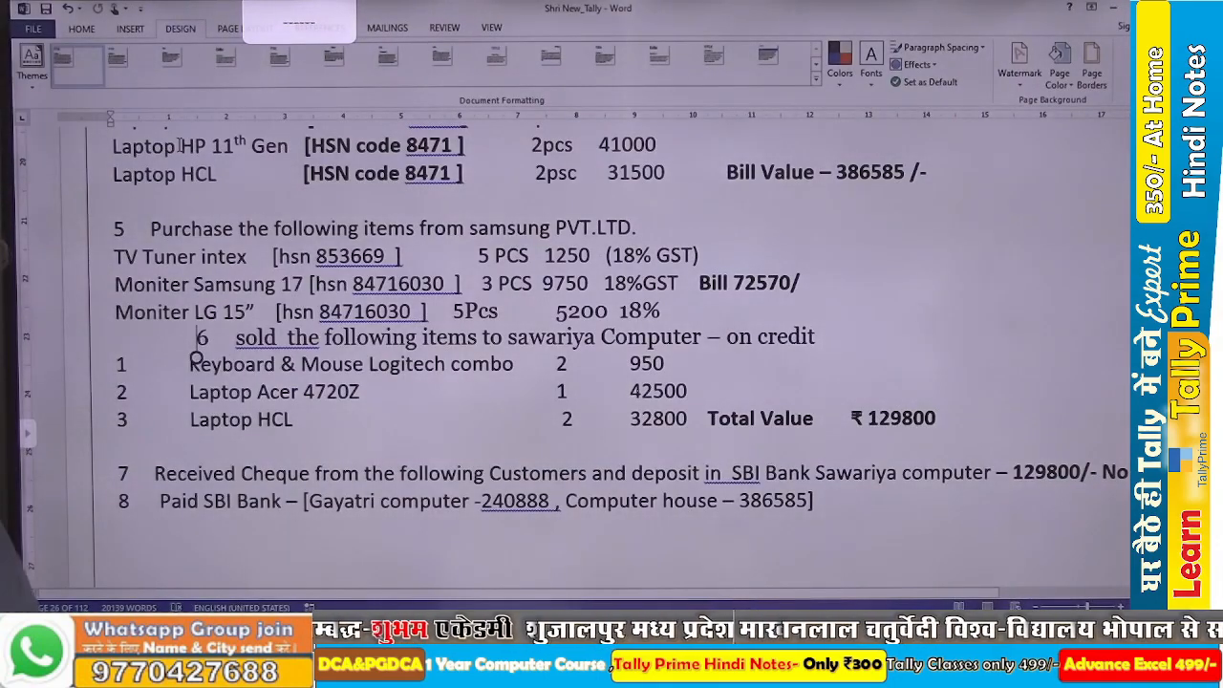
pyautogui.hotkey('alt', 'Tab')
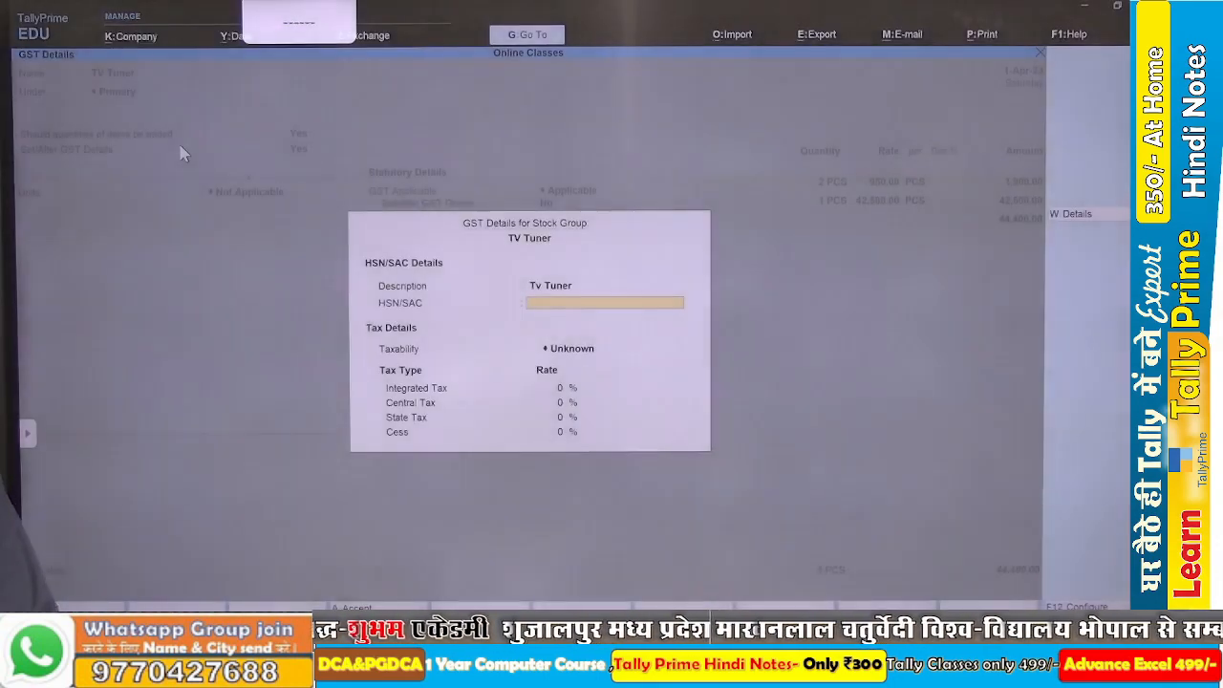
pyautogui.press('Return')
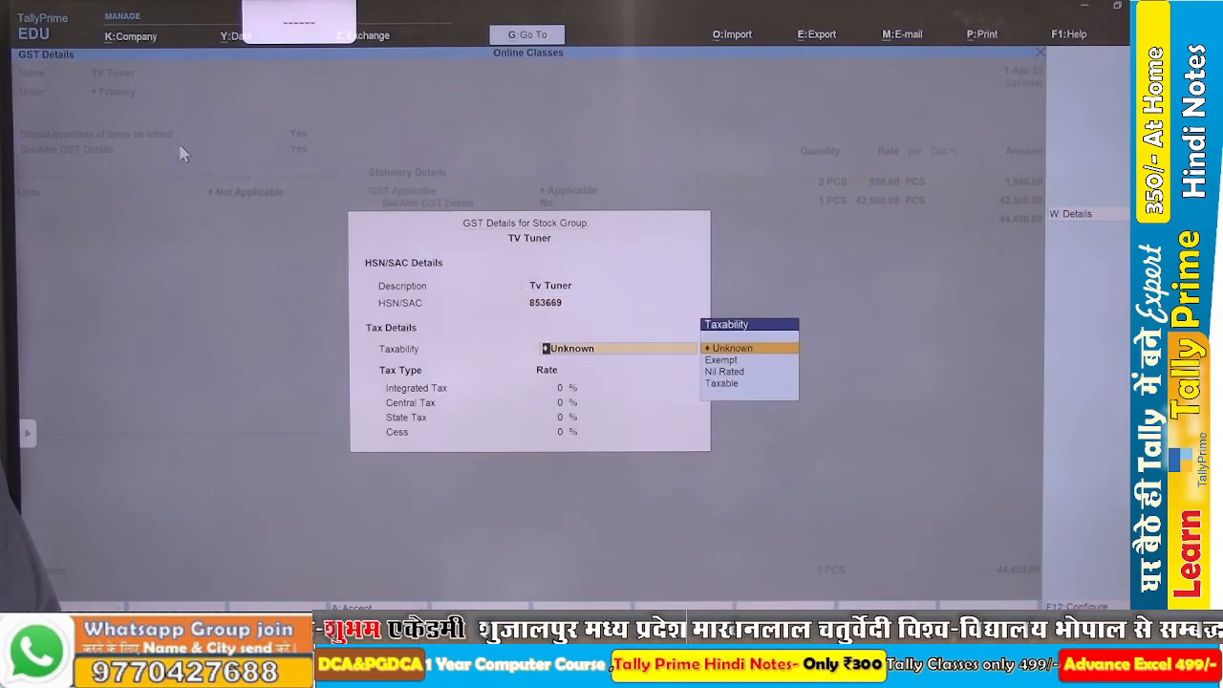
pyautogui.press('Down')
pyautogui.press('Down')
pyautogui.press('Down')
pyautogui.press('Return')
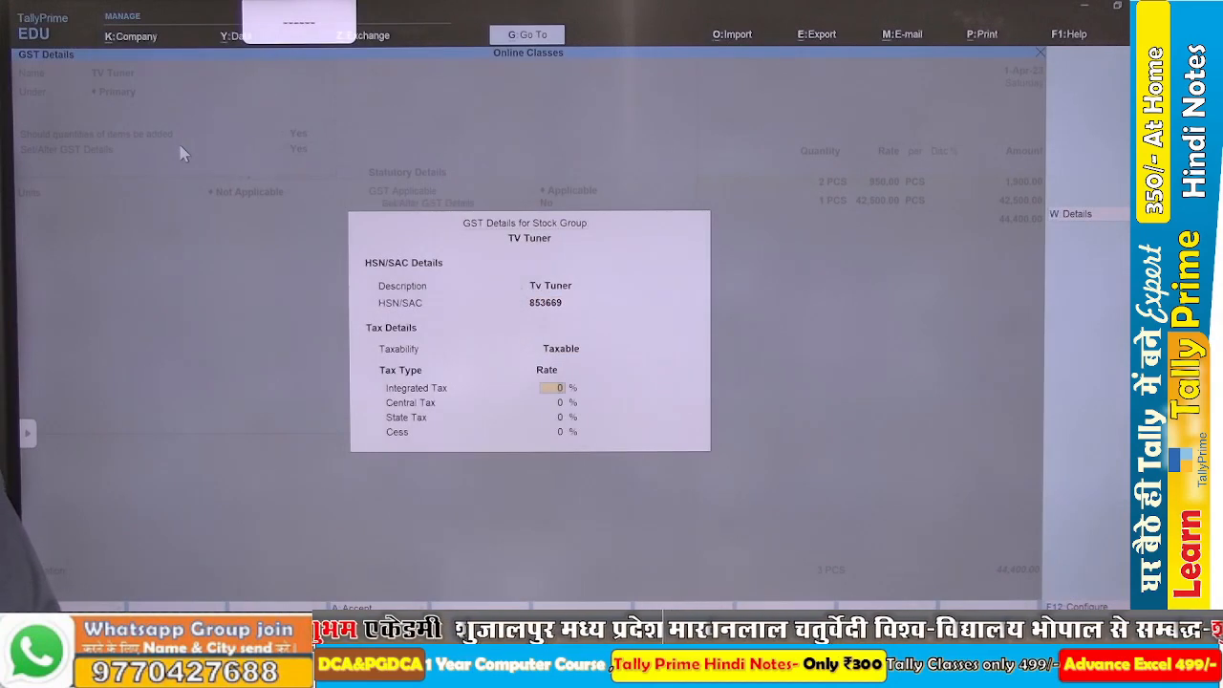
pyautogui.write('18')
pyautogui.press('Return')
pyautogui.hotkey('ctrl', 'a')
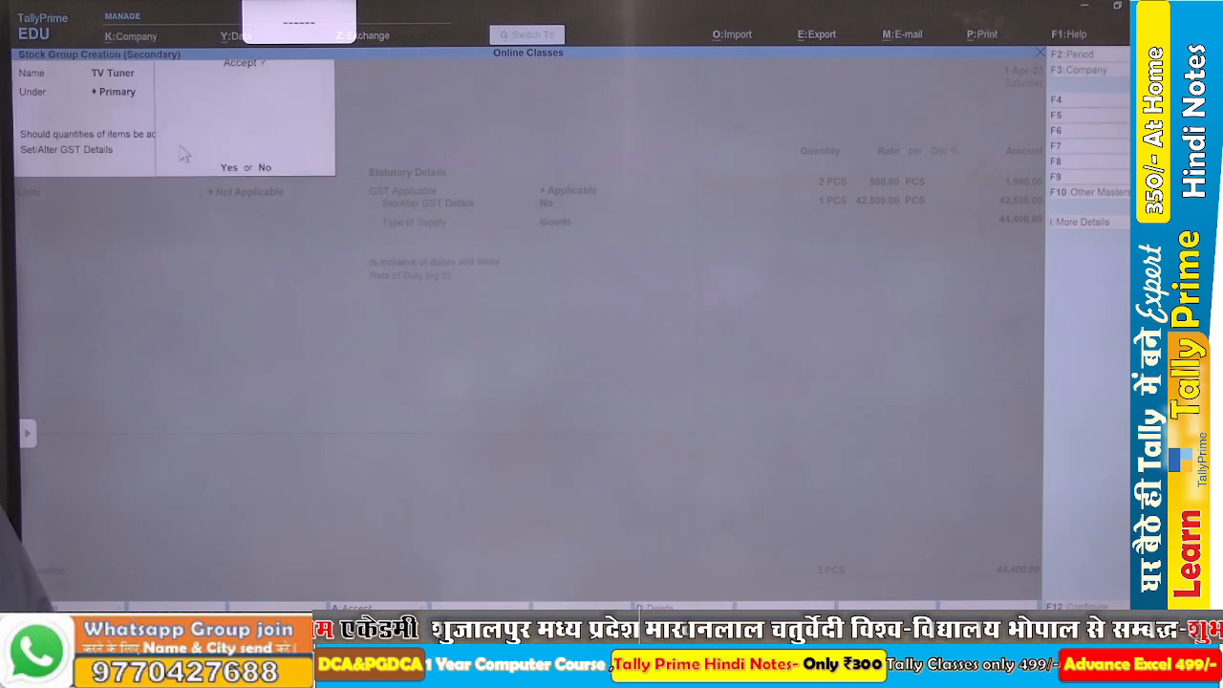
# Save the TV Tuner group, set the stock item's units to PCS and save the item into the purchase voucher.
pyautogui.press('Return')
pyautogui.press('Down')
pyautogui.press('Return')
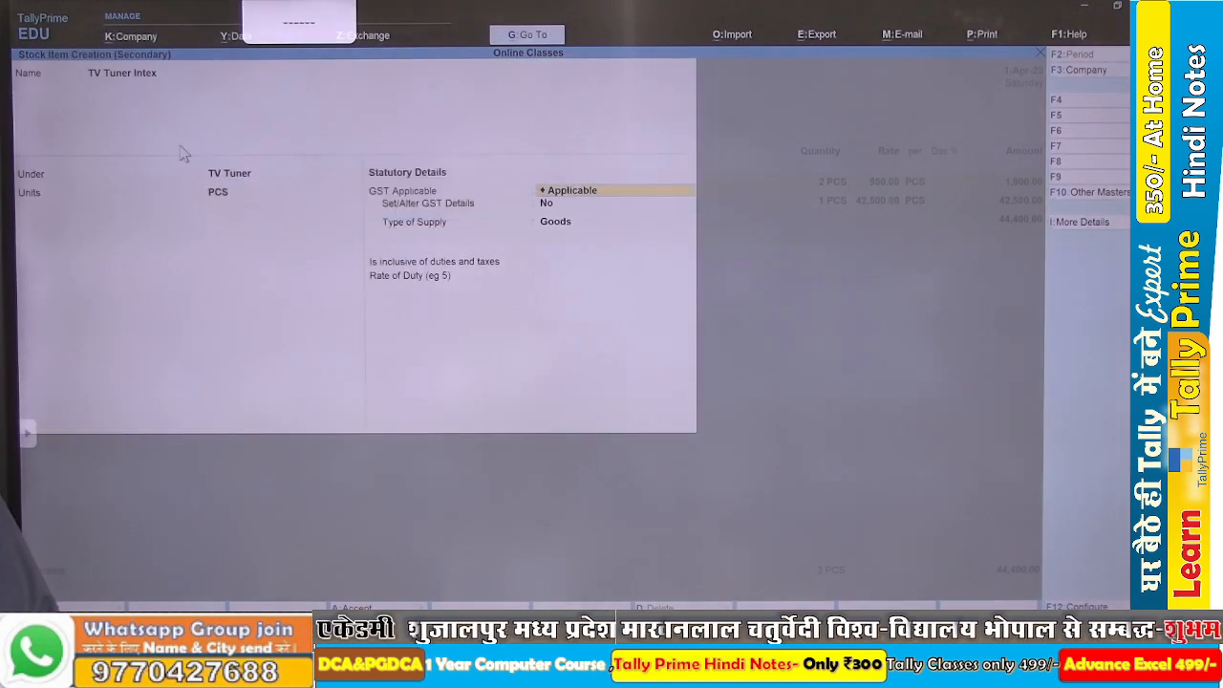
pyautogui.hotkey('ctrl', 'a')
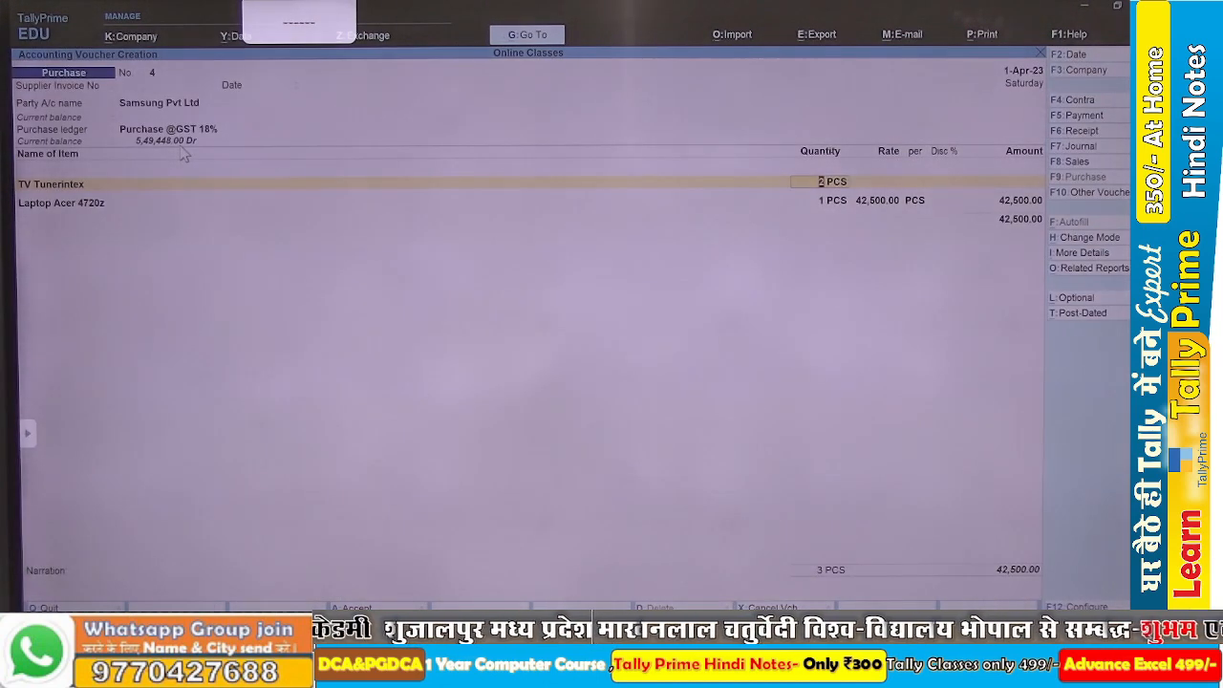
# Check the TV tuner line in the Word assignment and enter quantity 5 PCS at rate 1,250 in the voucher.
pyautogui.hotkey('alt', 'Tab')
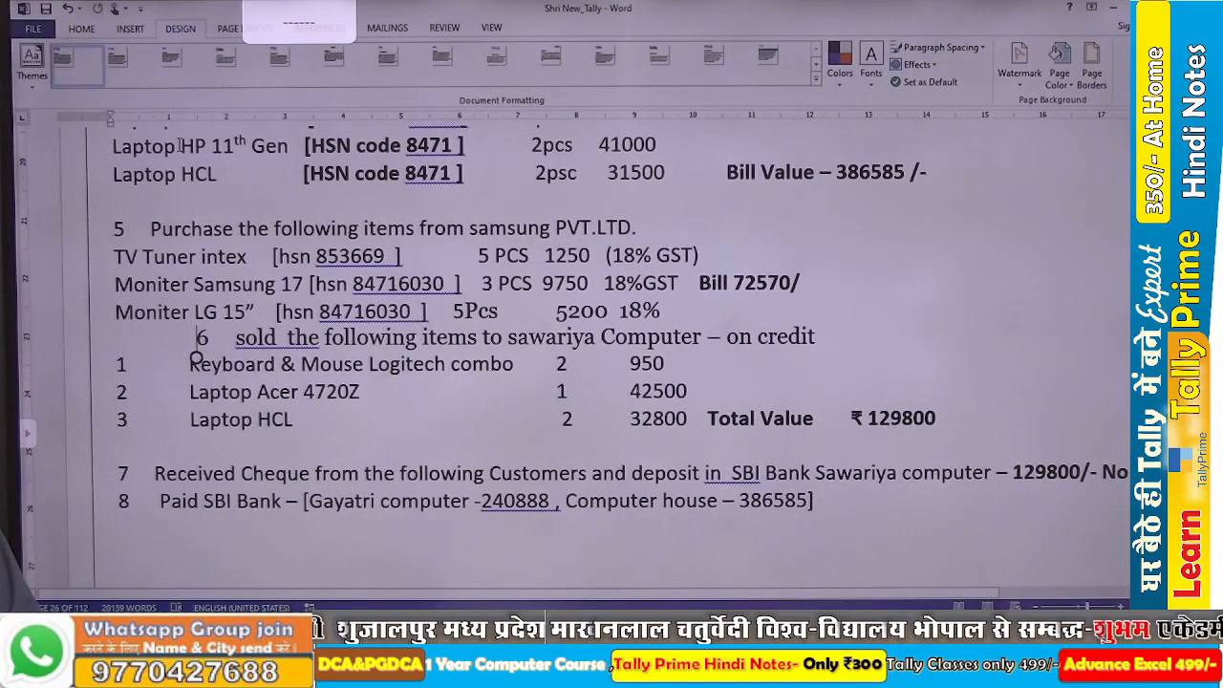
pyautogui.hotkey('alt', 'Tab')
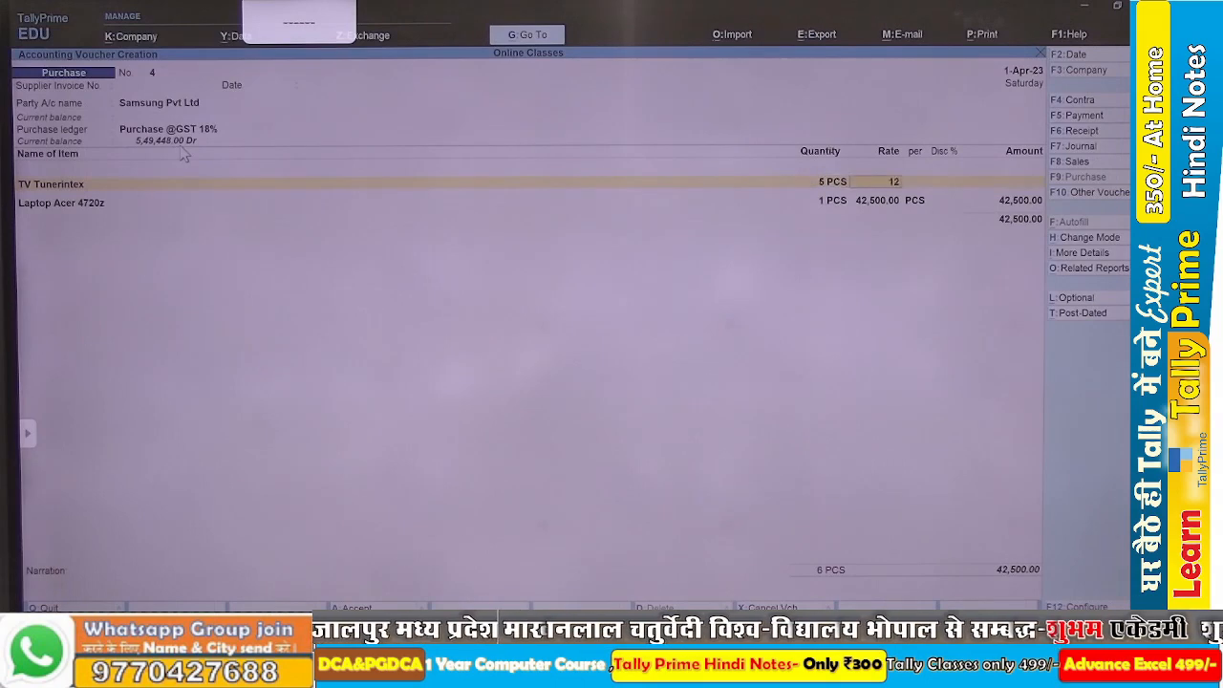
pyautogui.press('Return')
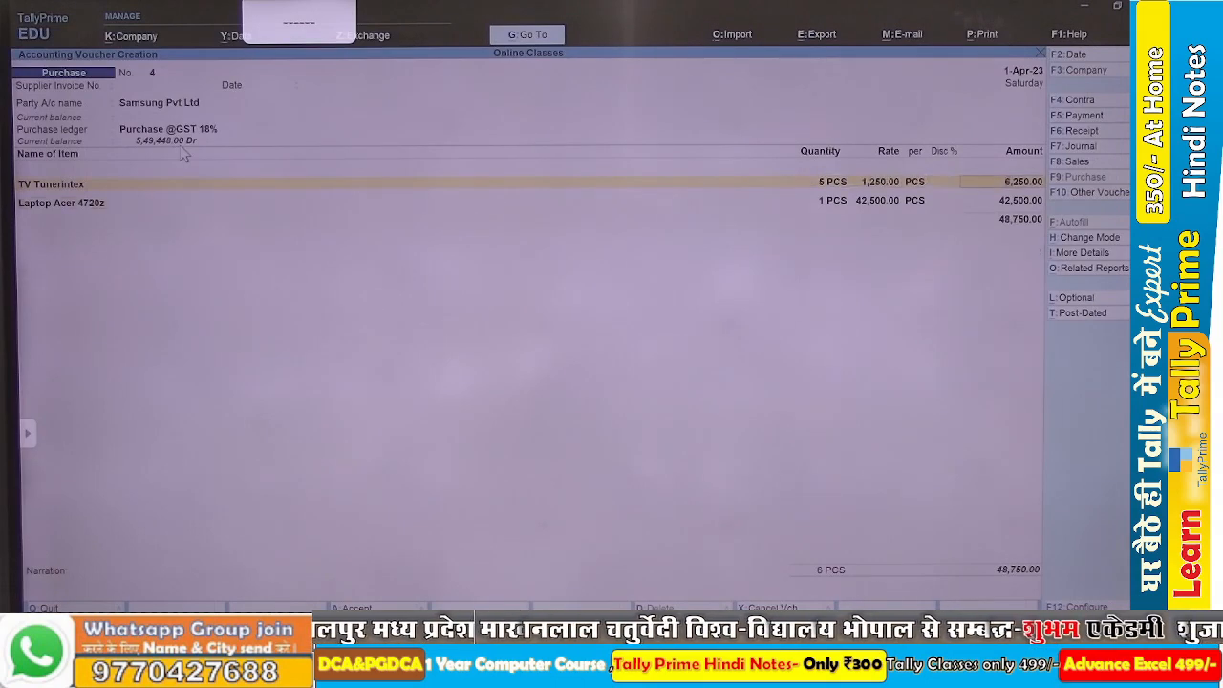
pyautogui.press('Return')
# Check the next Samsung item in the Word assignment and start a stock item named Monniter Samsung 17 from the second item line.
pyautogui.hotkey('alt', 'Tab')
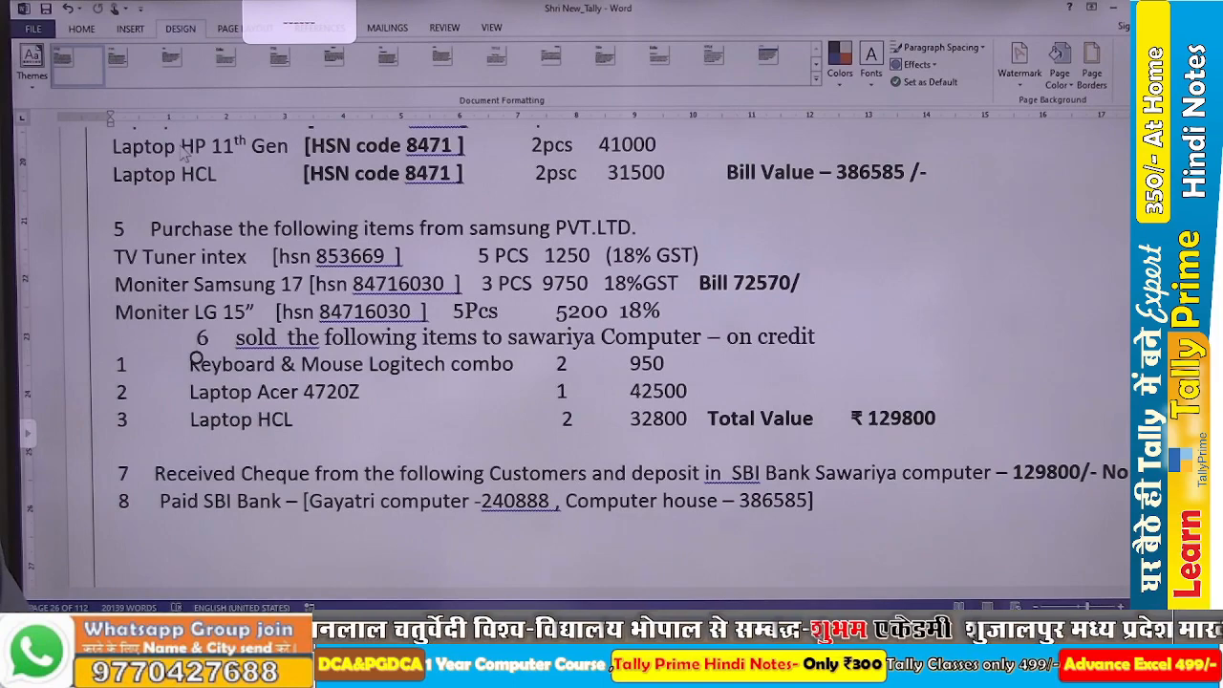
pyautogui.hotkey('alt', 'Tab')
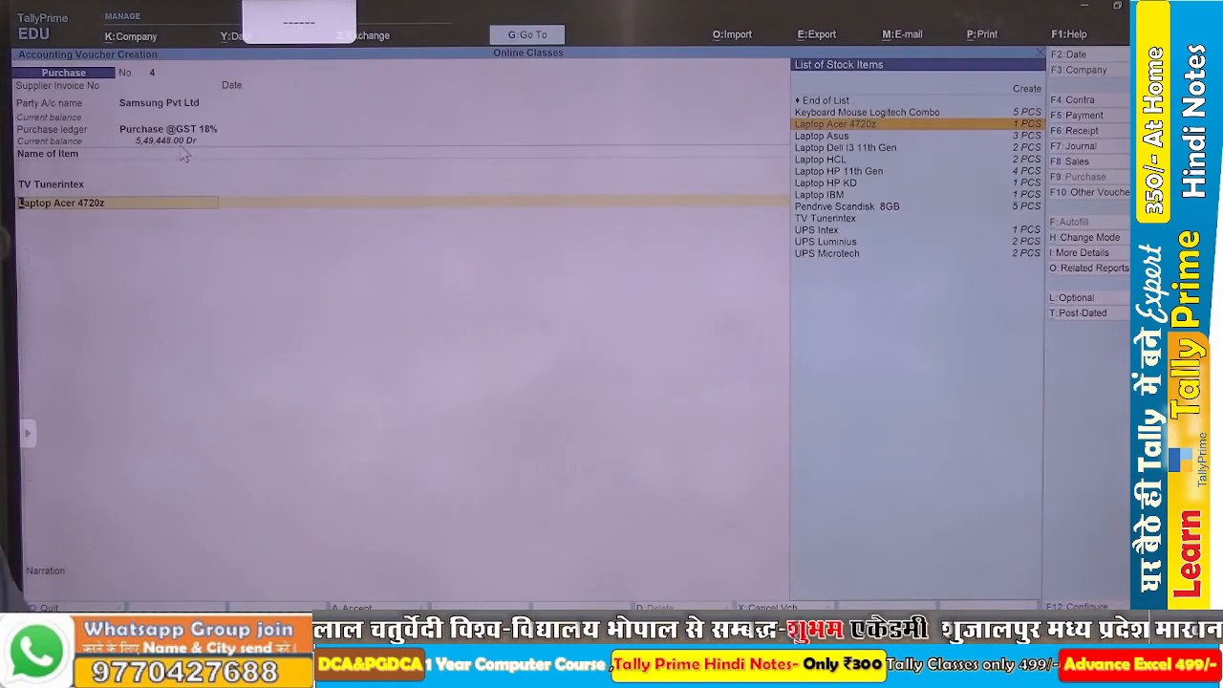
pyautogui.hotkey('alt', 'c')
pyautogui.write('Mo')
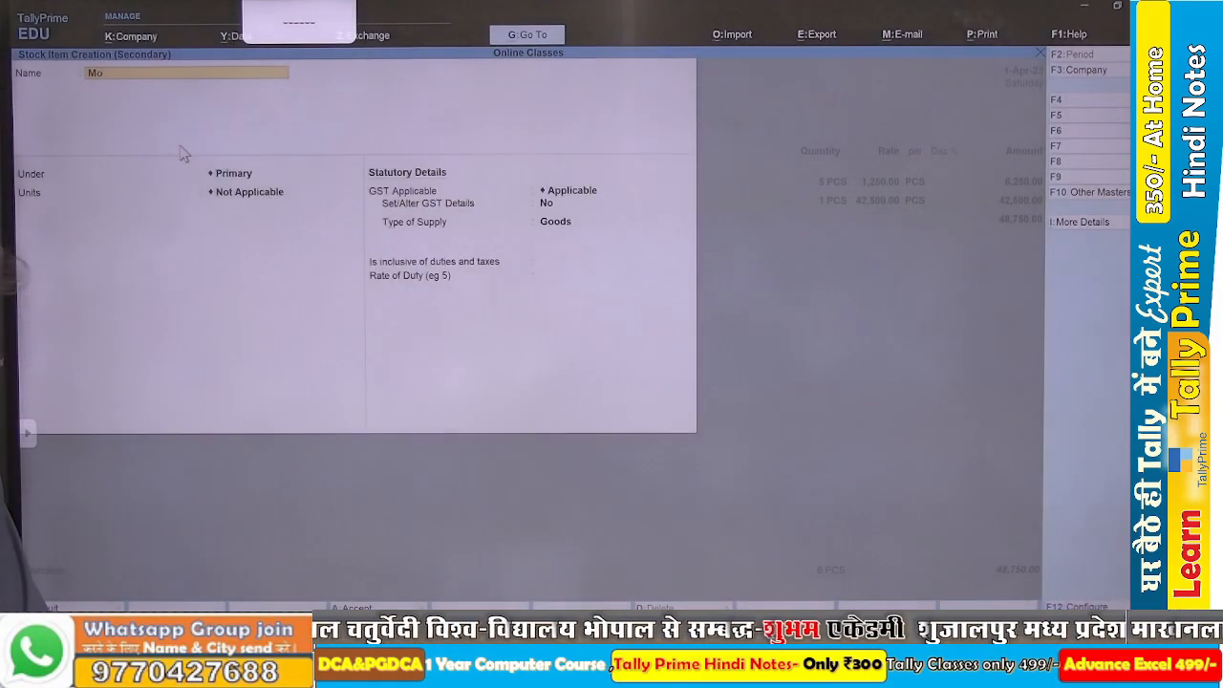
pyautogui.write('nniter')
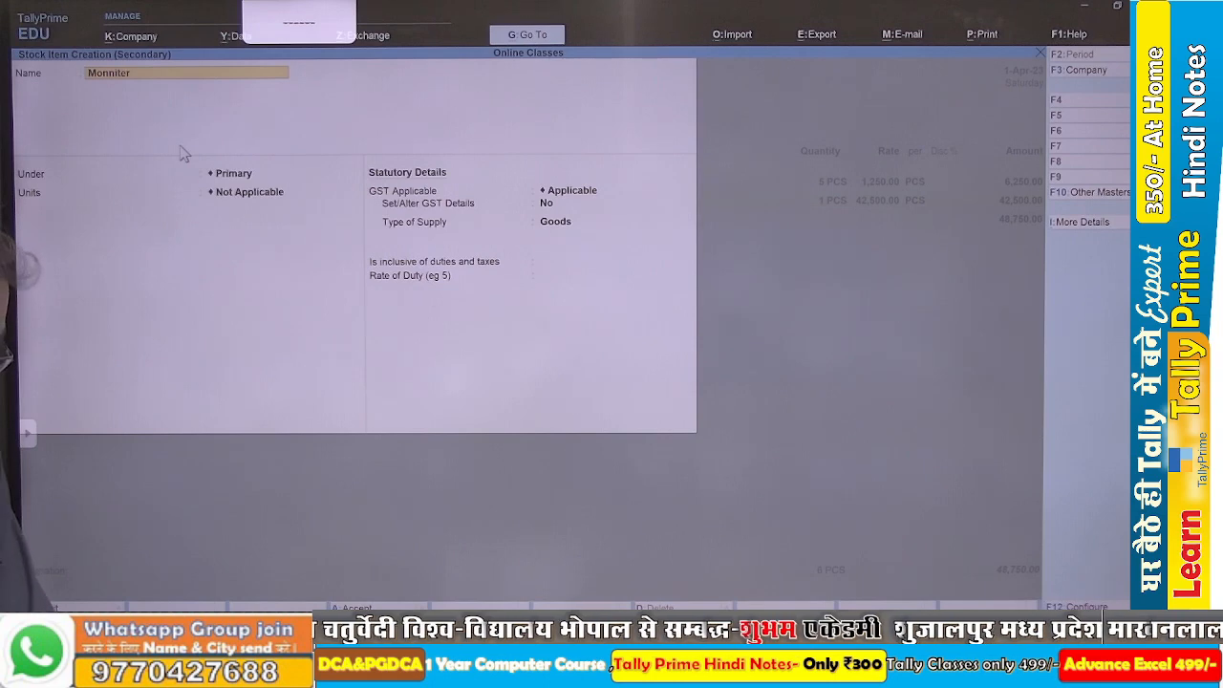
pyautogui.write(' Samsung 17')
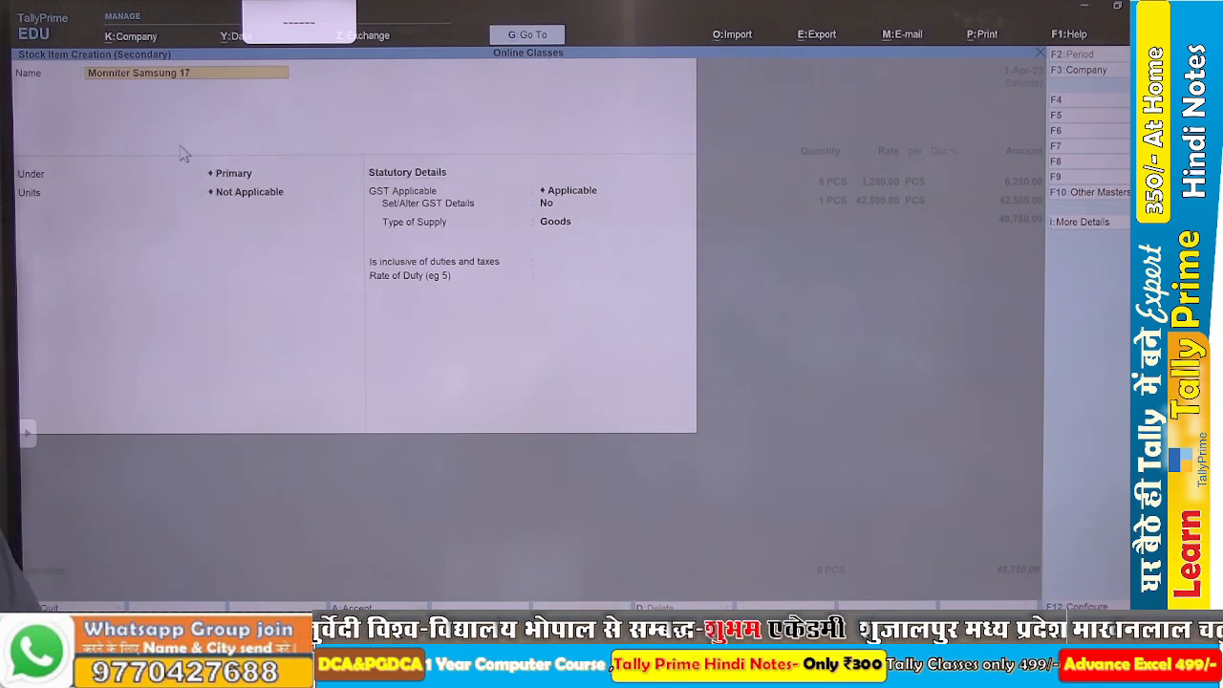
pyautogui.press('Return')
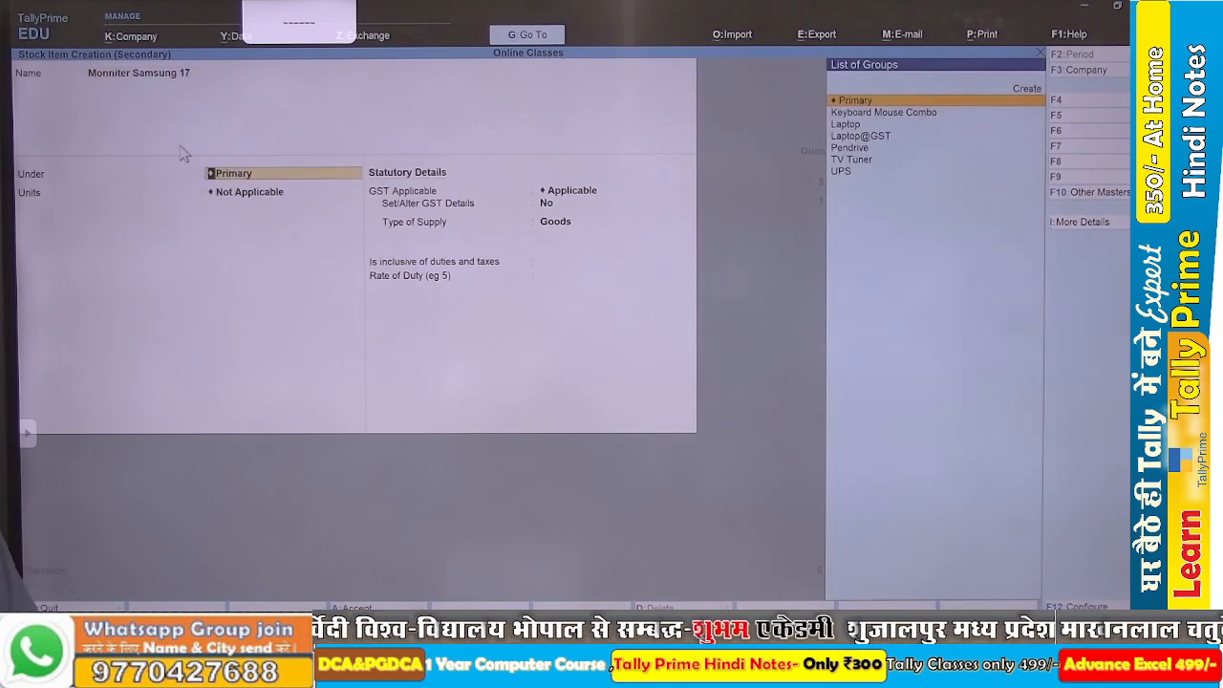
# Define a stock group Moniter under Primary, with quantities of items added and GST details both set to Yes.
pyautogui.hotkey('alt', 'c')
pyautogui.write('M')
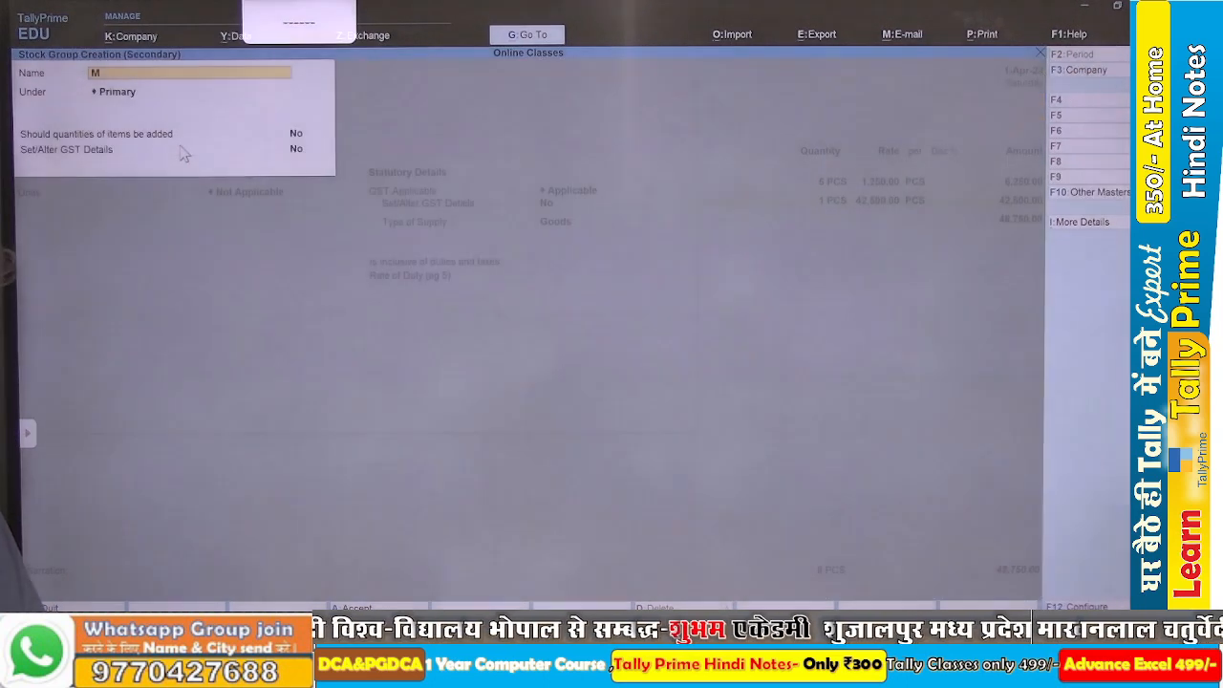
pyautogui.write('oniter')
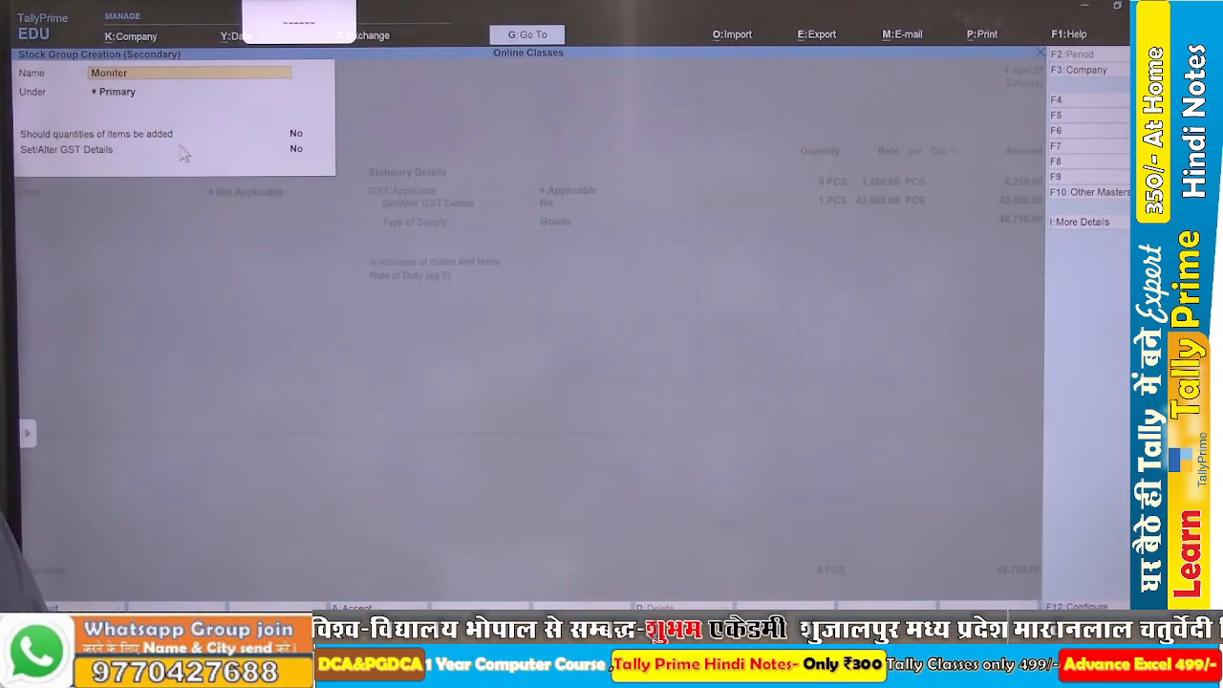
pyautogui.press('Return')
pyautogui.press('Return')
pyautogui.write('y')
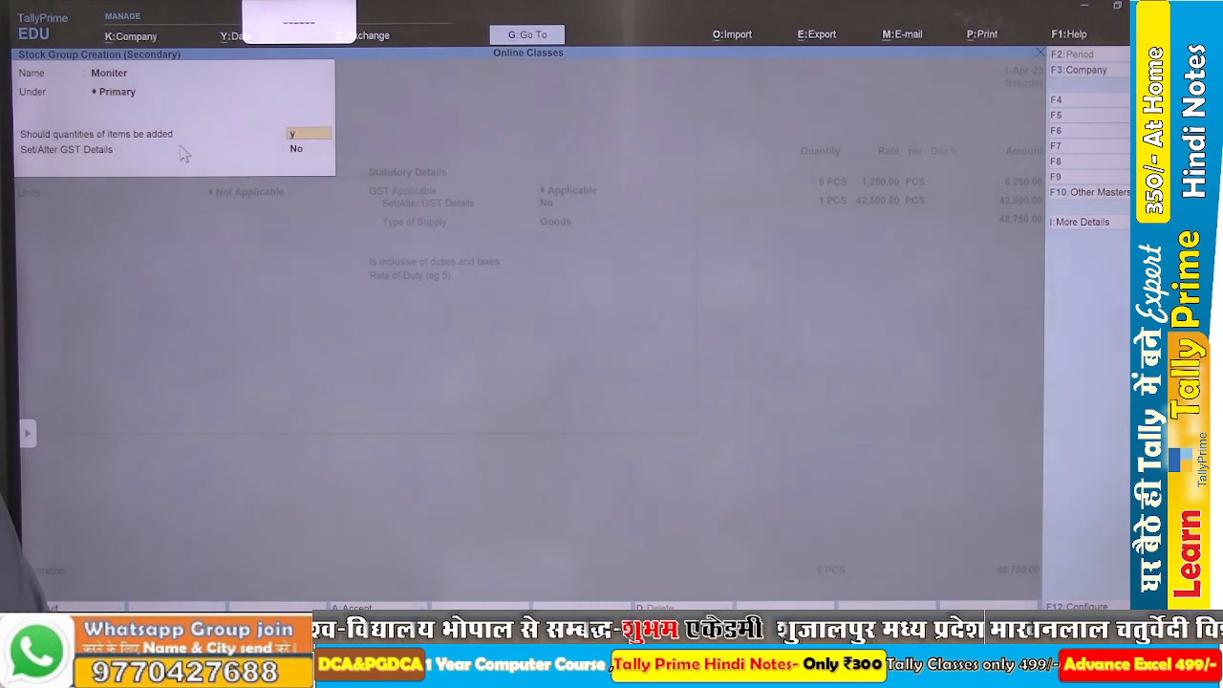
pyautogui.press('Return')
pyautogui.write('y')
pyautogui.press('Return')
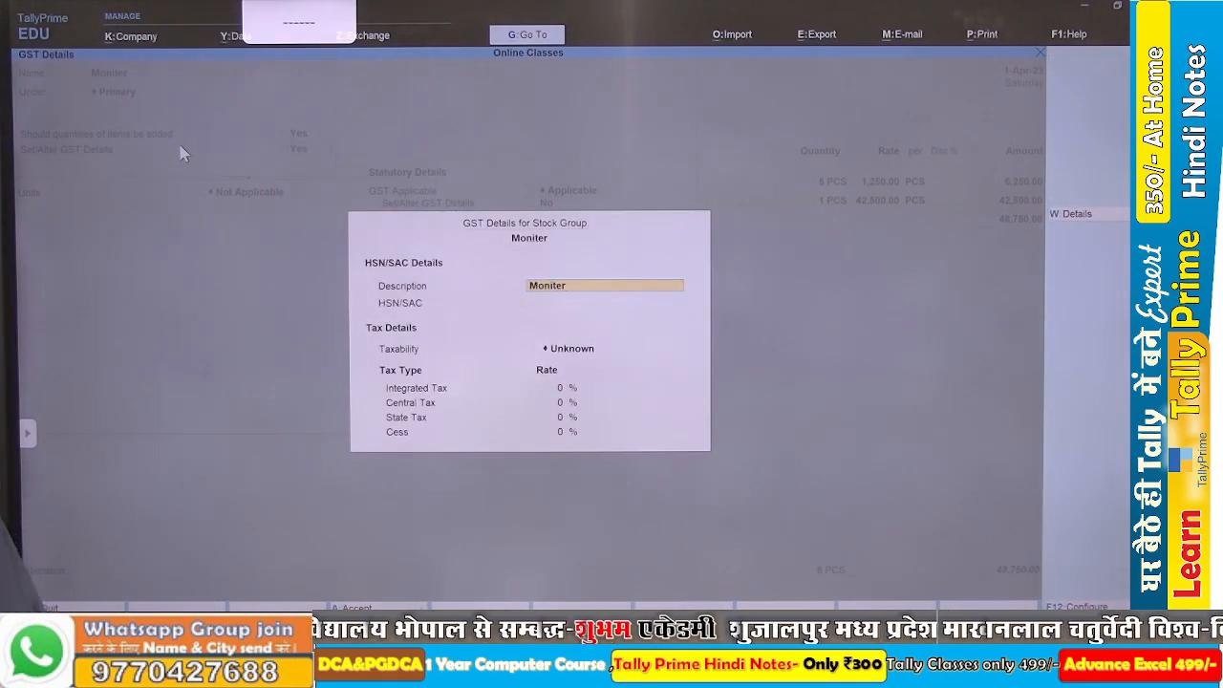
# Check the monitor's HSN code in the Word assignment and enter 84716030 in the Moniter group's GST details.
pyautogui.press('Return')
pyautogui.hotkey('alt', 'Tab')
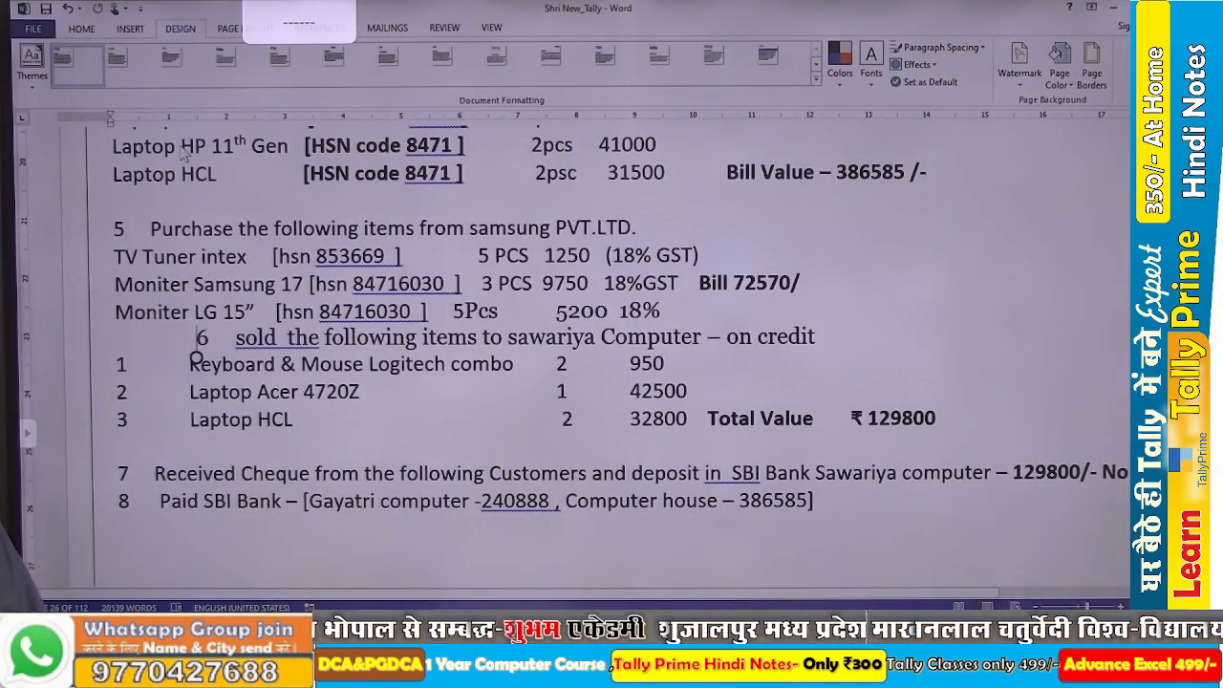
pyautogui.hotkey('alt', 'Tab')
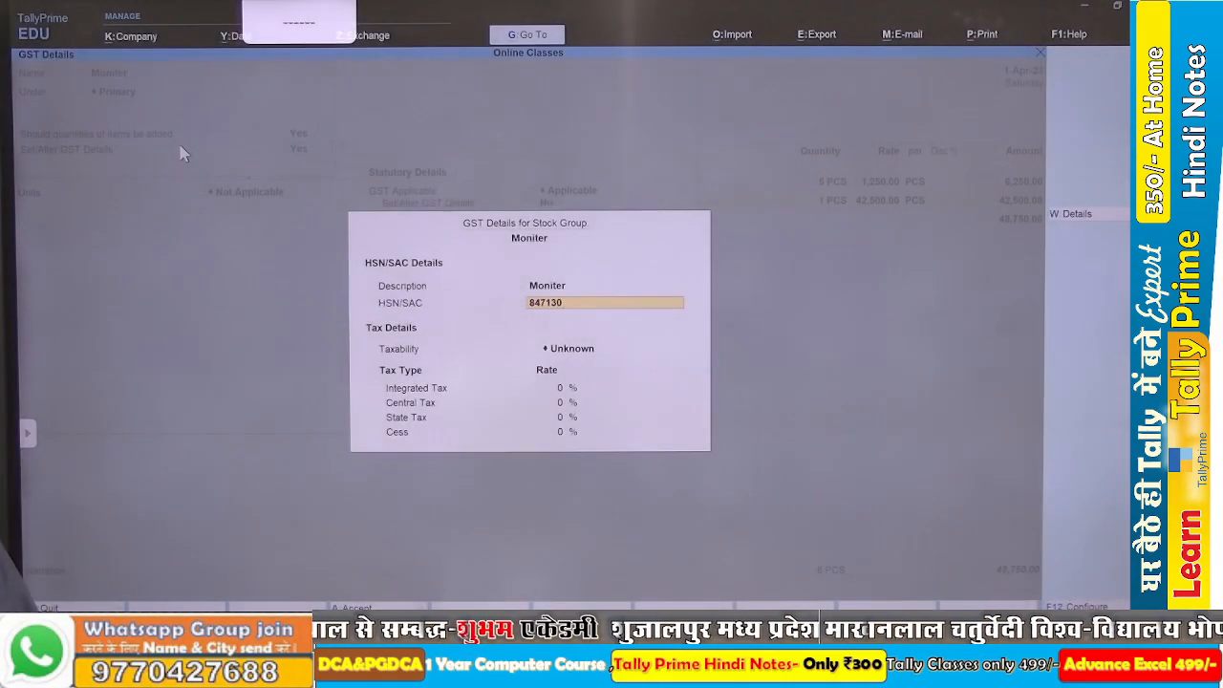
pyautogui.hotkey('alt', 'Tab')
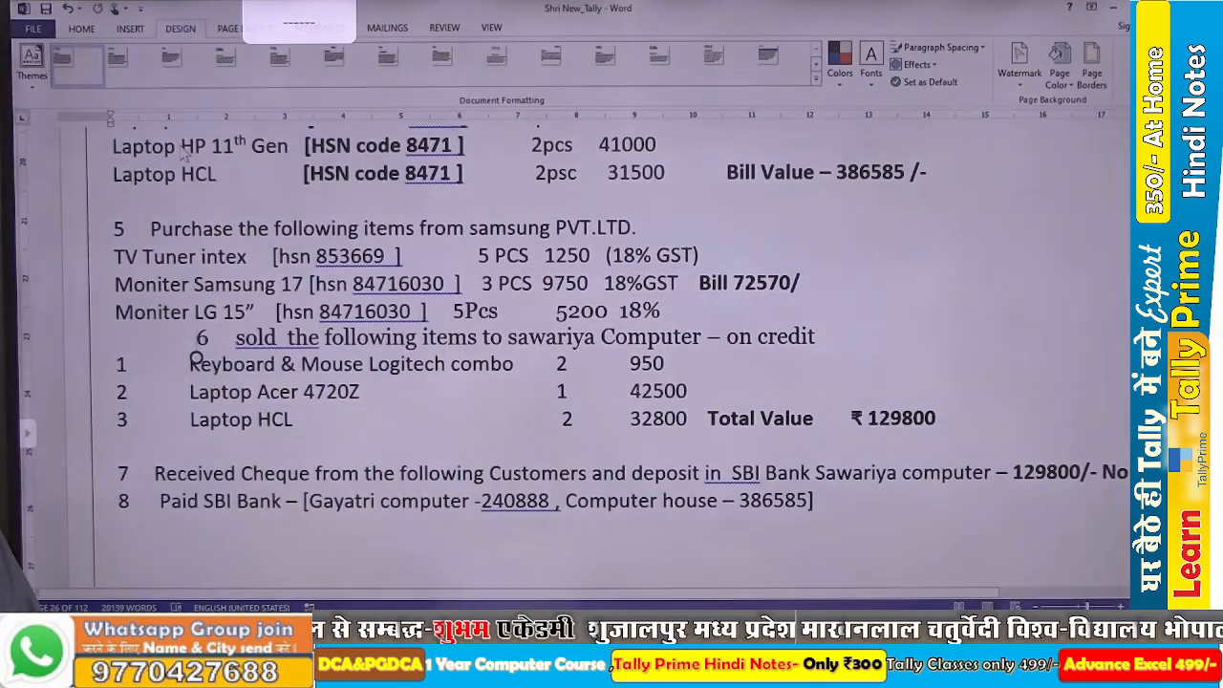
pyautogui.hotkey('alt', 'Tab')
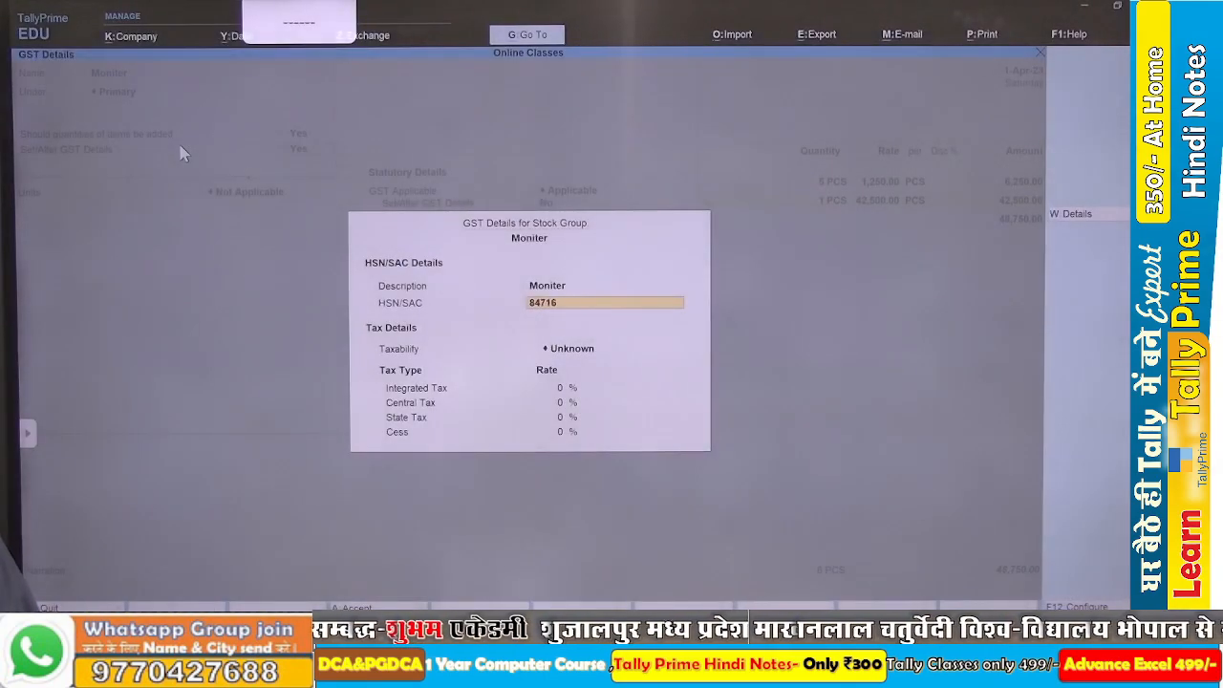
pyautogui.write('03')
pyautogui.press('Return')
# Set the Moniter group's taxability to Taxable with an integrated tax rate of 18%.
pyautogui.press('Down')
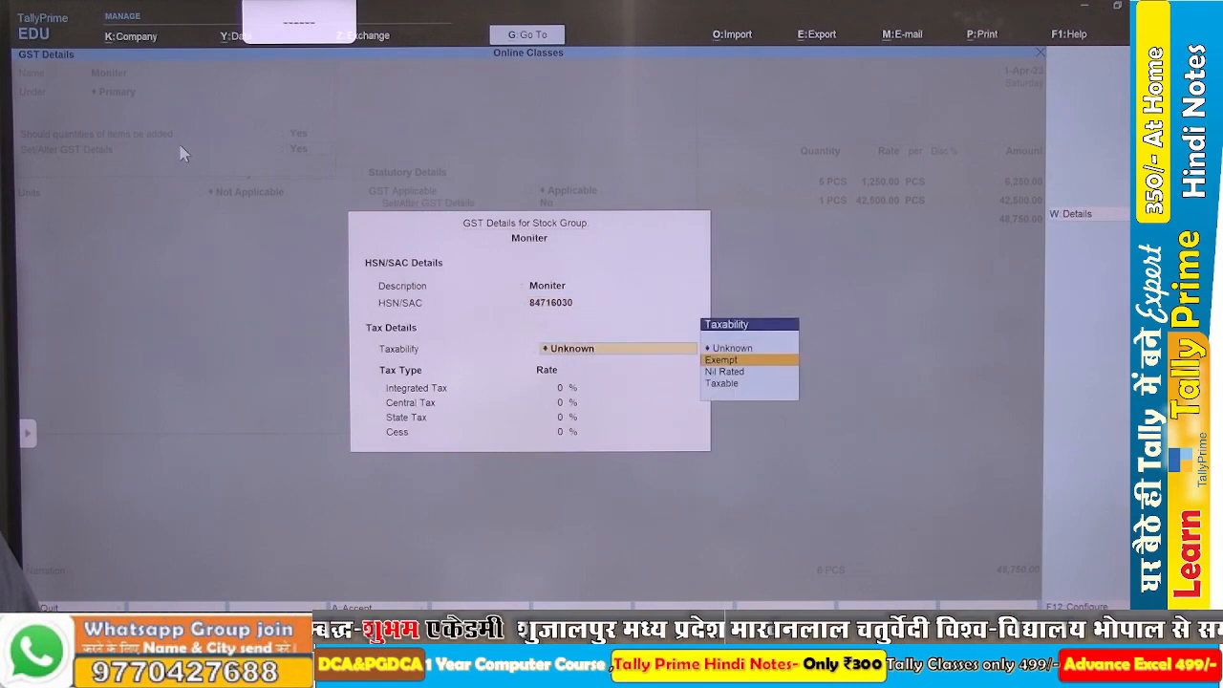
pyautogui.press('Down')
pyautogui.press('Down')
pyautogui.press('Return')
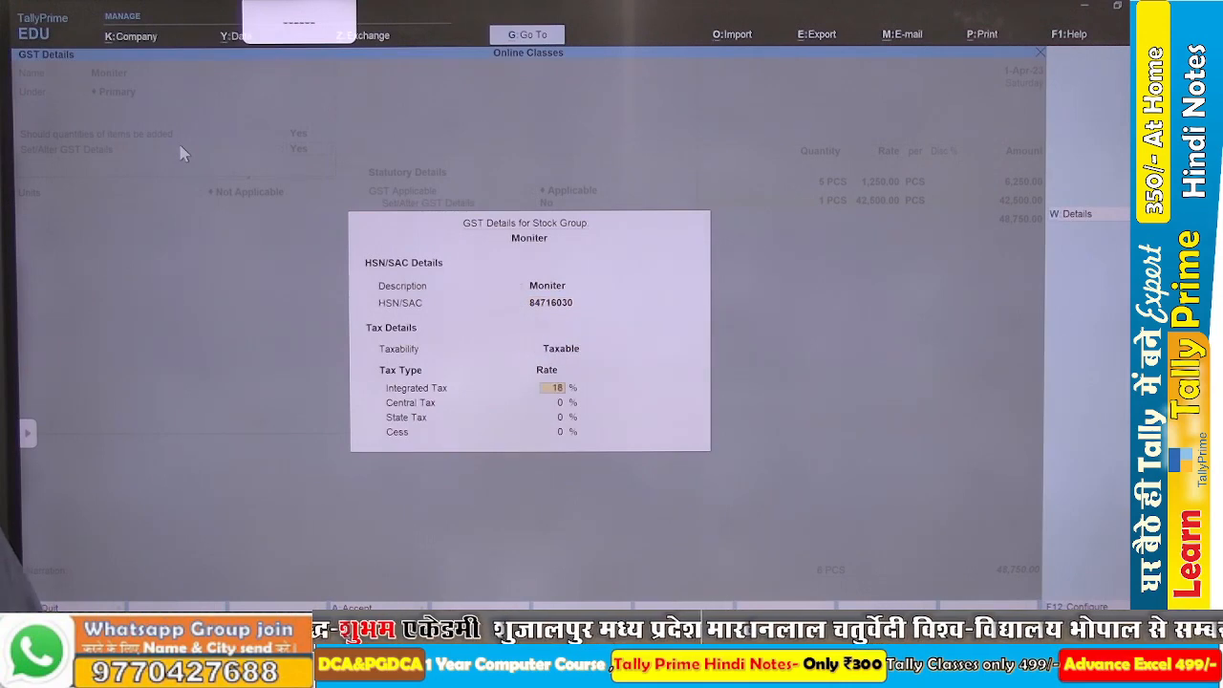
pyautogui.press('Return')
pyautogui.press('Return')
pyautogui.press('Return')
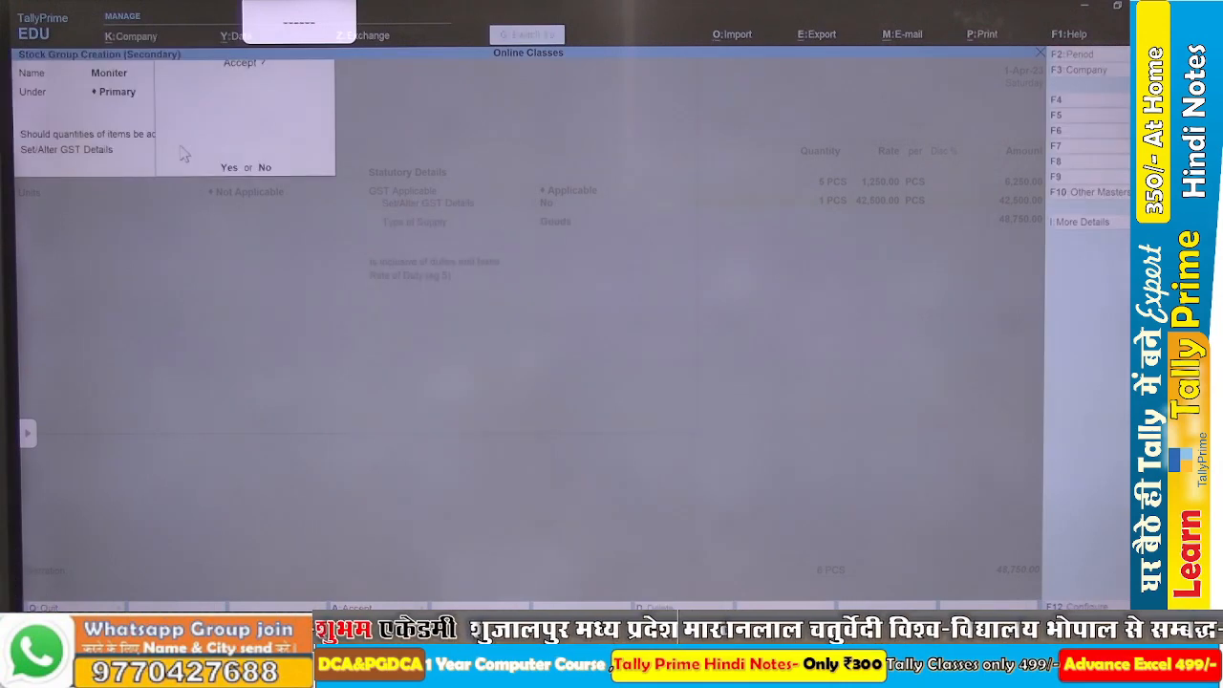
# Save the Moniter group, set the Samsung stock item's units to PCS and save the item into the voucher.
pyautogui.press('Return')
pyautogui.press('Down')
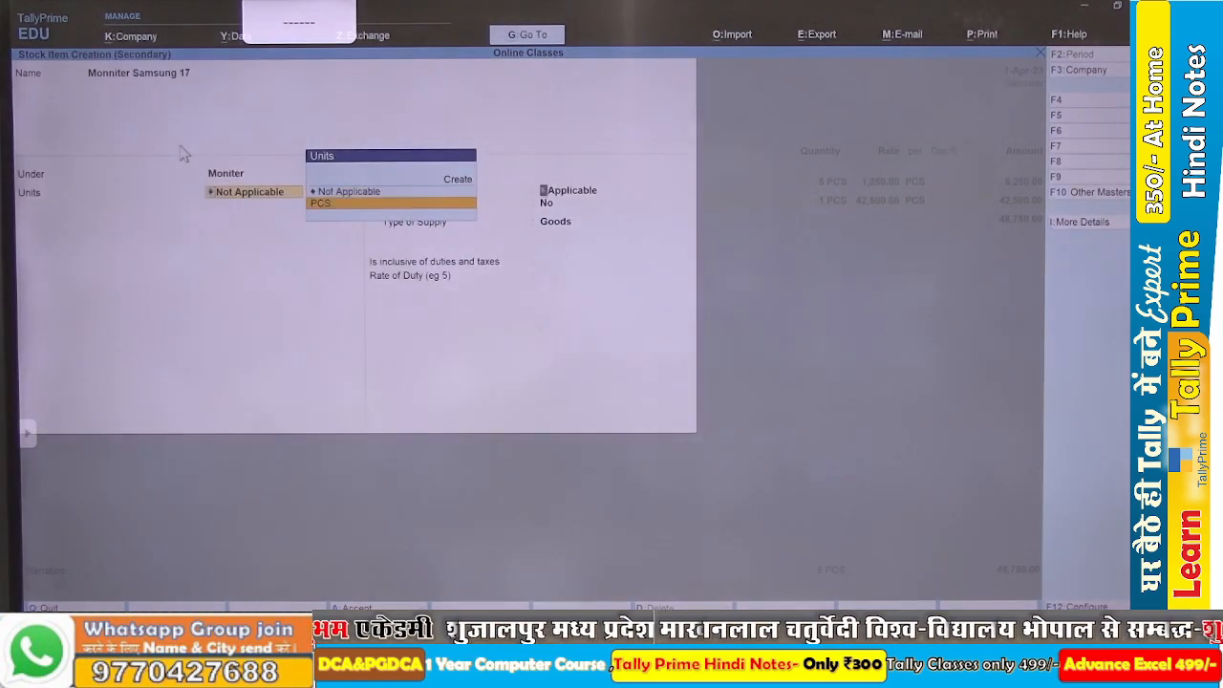
pyautogui.press('Return')
pyautogui.hotkey('ctrl', 'a')
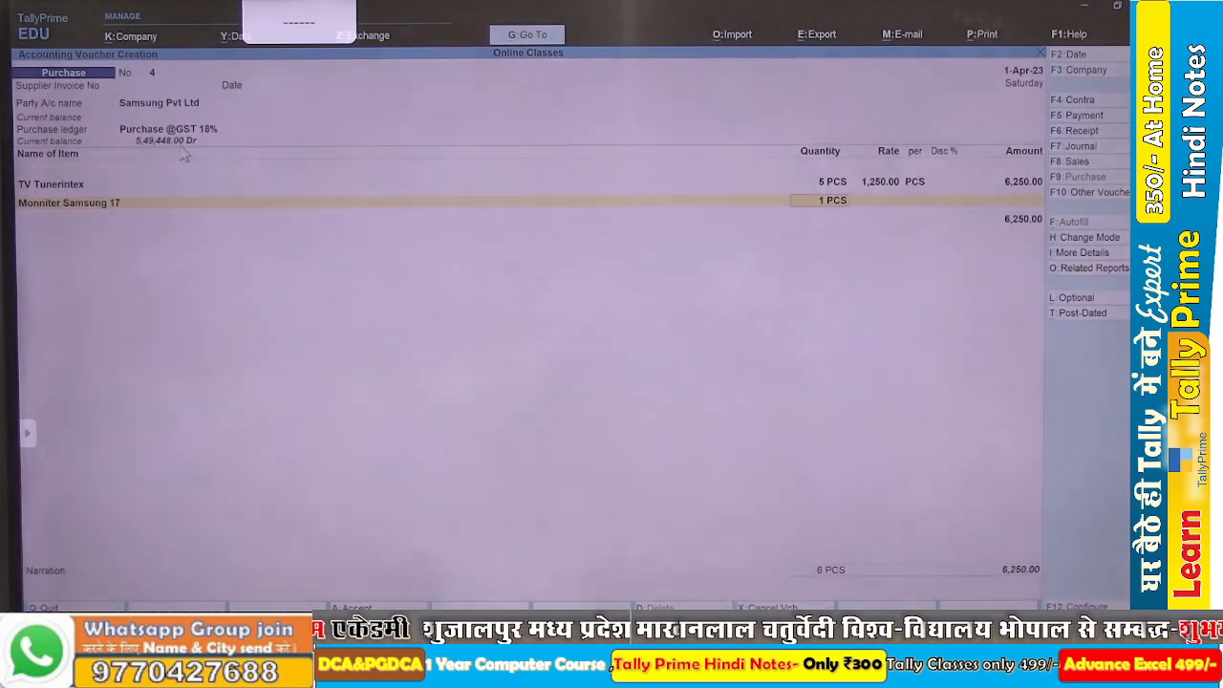
# Check the Samsung monitor line in the Word assignment and enter quantity 3 PCS at rate 9,750 in the voucher.
pyautogui.hotkey('alt', 'Tab')
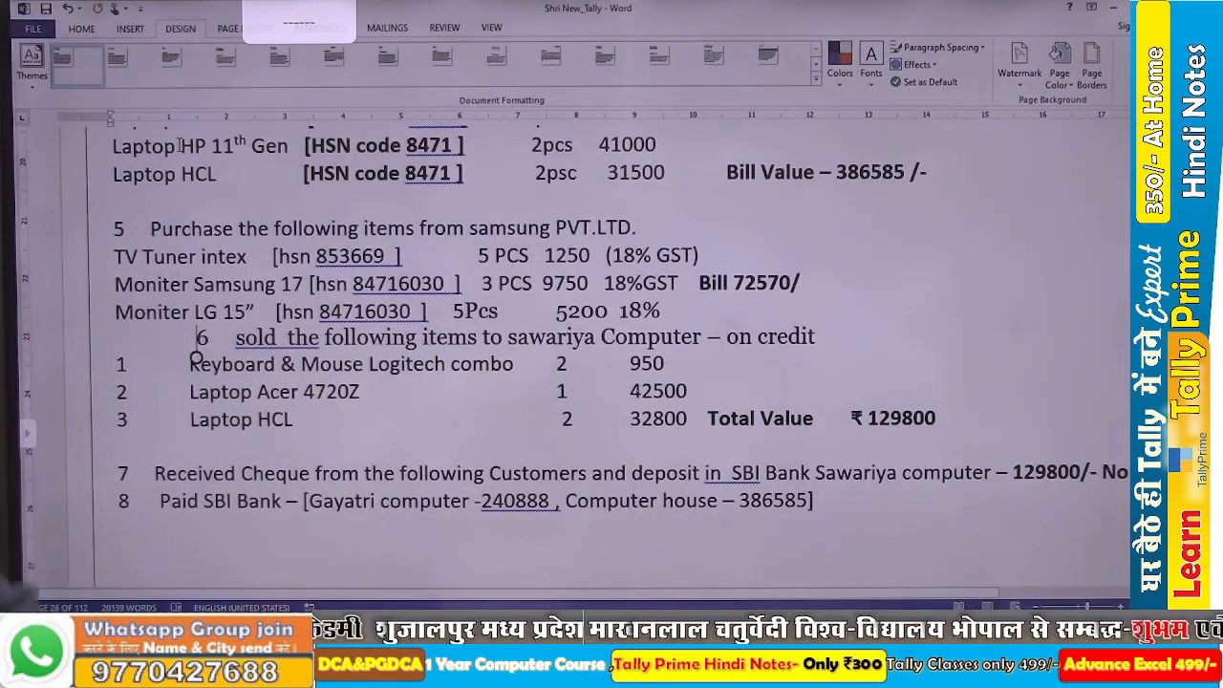
pyautogui.hotkey('alt', 'Tab')
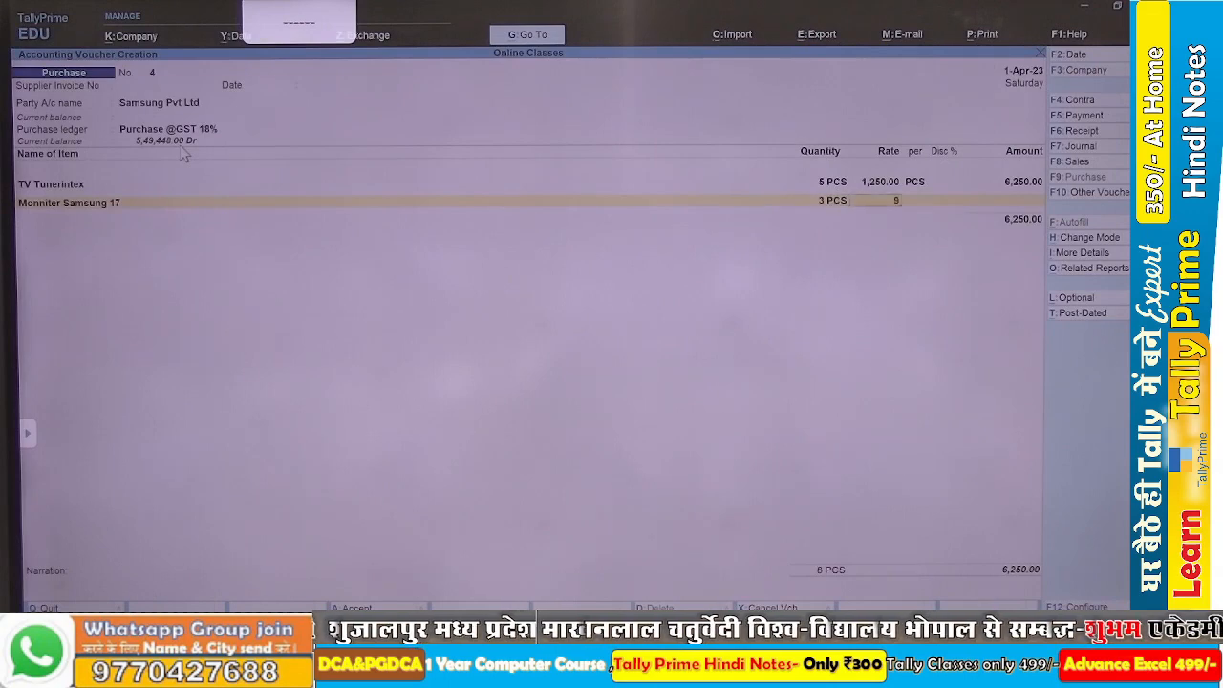
pyautogui.press('Return')
pyautogui.press('Return')
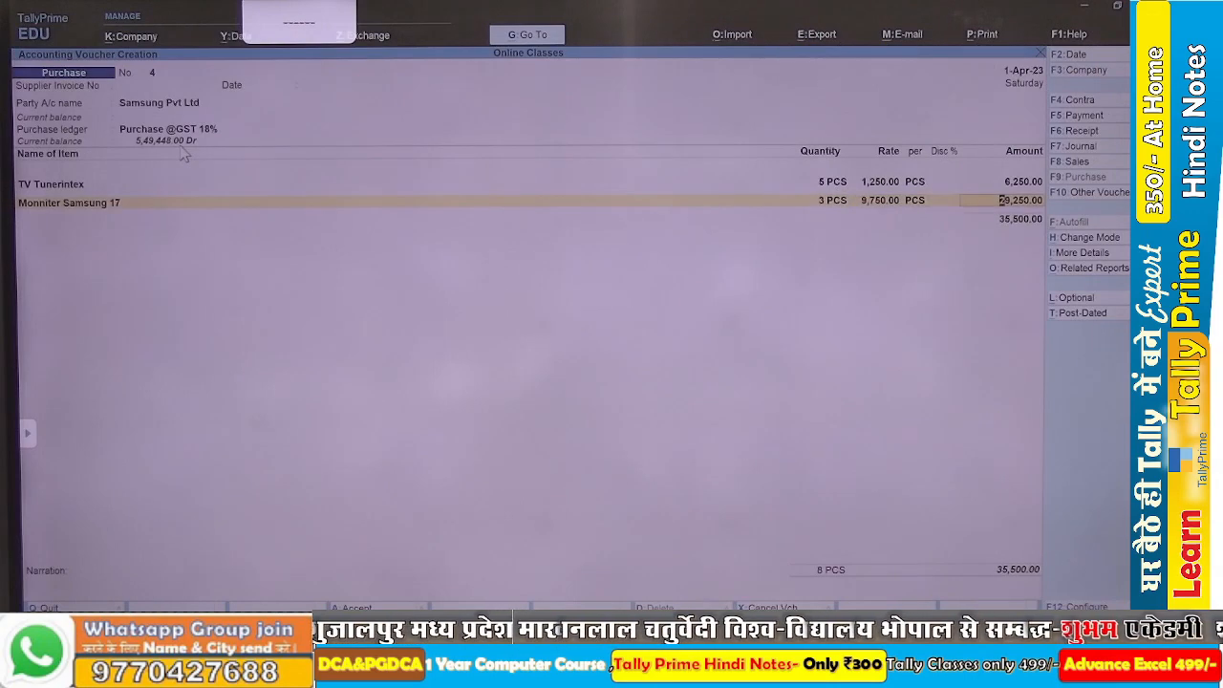
pyautogui.press('Return')
# Check the next item in the Word assignment and start a stock item named Moniter Lg 15" from the third item line.
pyautogui.hotkey('alt', 'Tab')
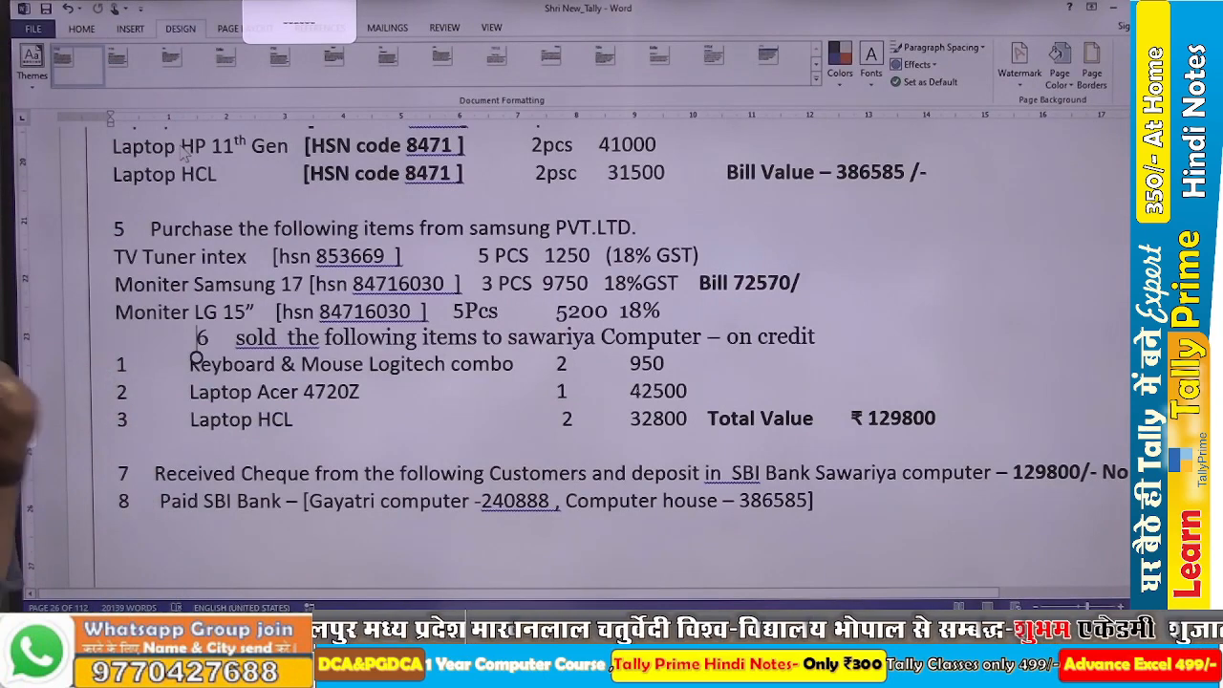
pyautogui.hotkey('alt', 'Tab')
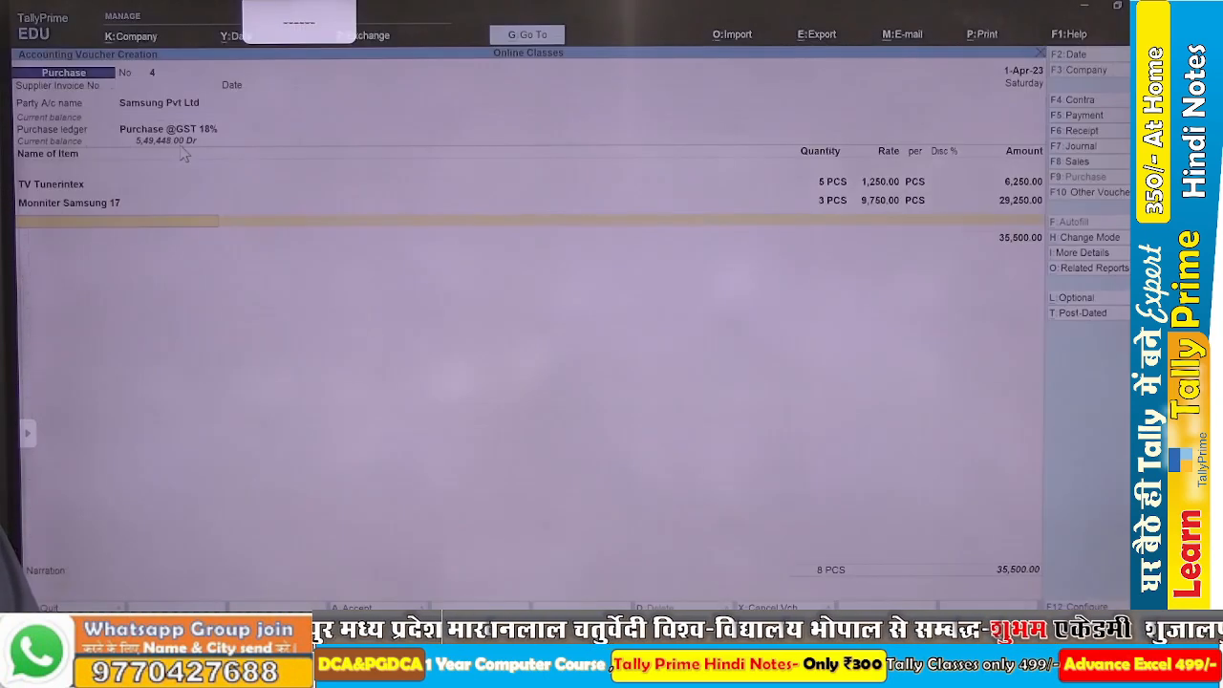
pyautogui.hotkey('alt', 'c')
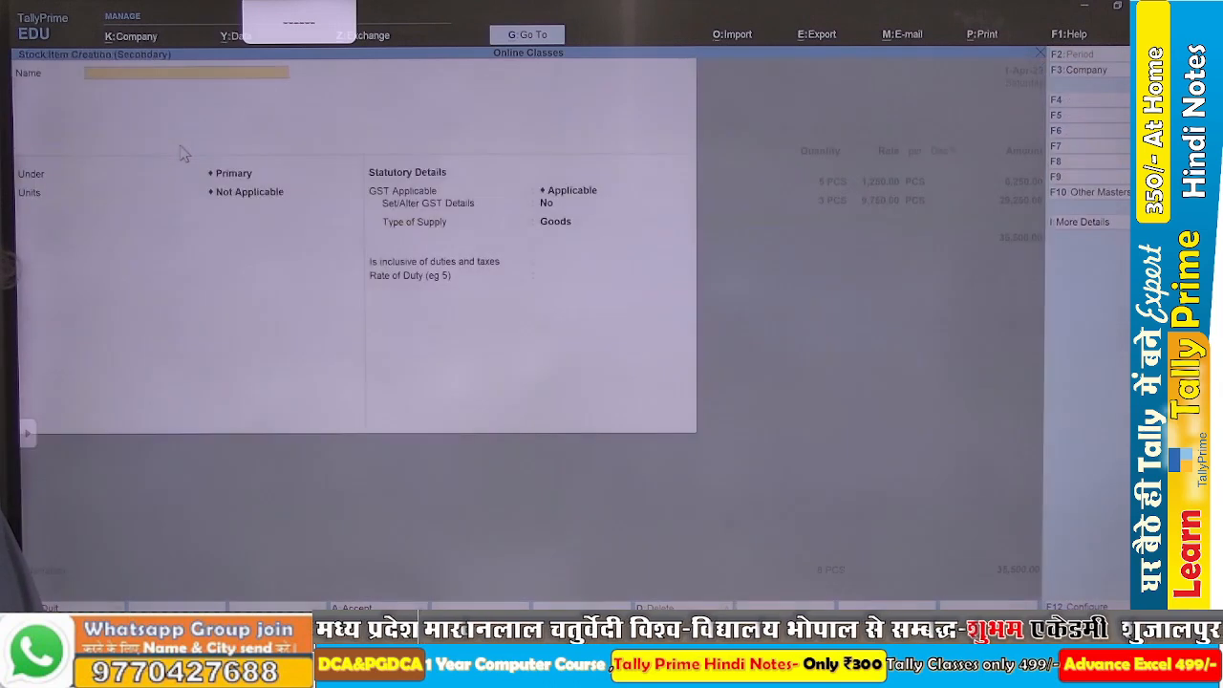
pyautogui.write('Moniter Lg 15"')
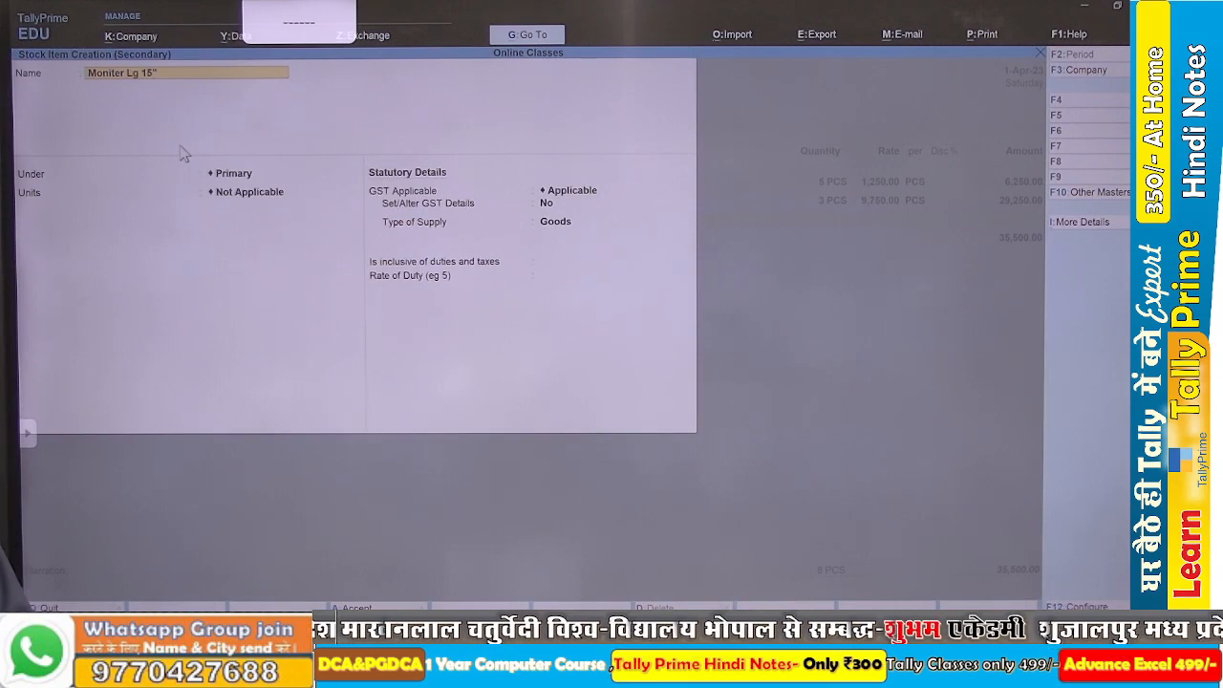
pyautogui.press('Return')
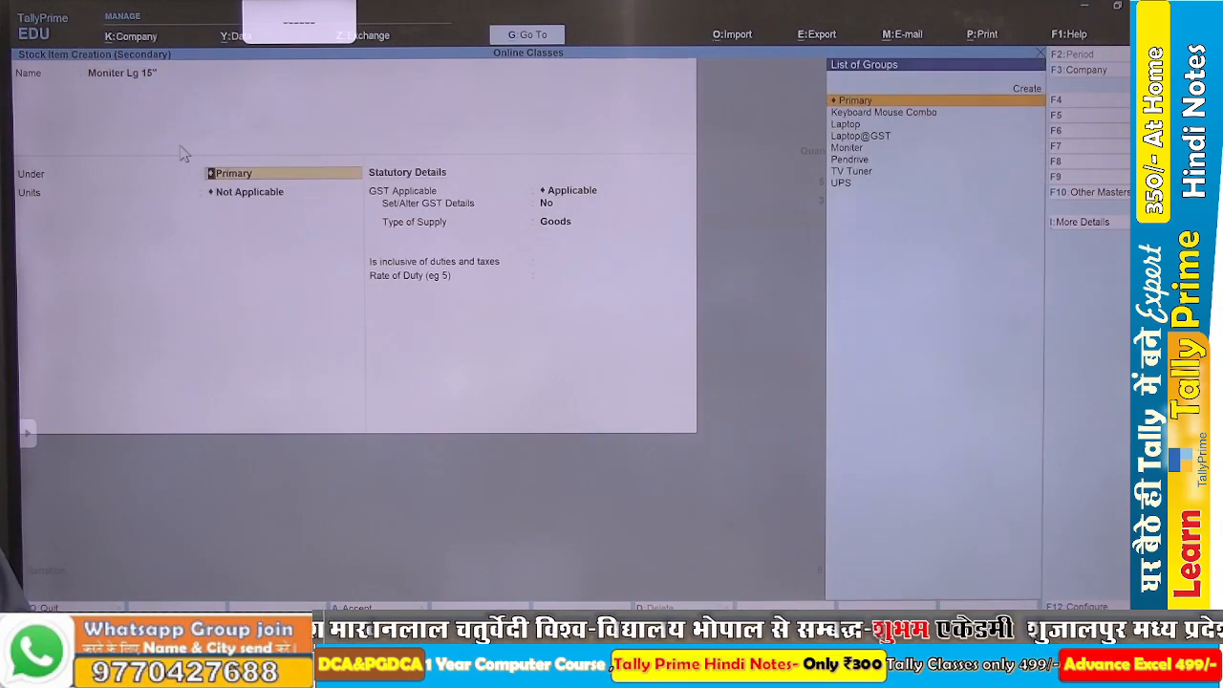
# Put the Moniter Lg 15" item under the Moniter group with units PCS and save it into the voucher.
pyautogui.press('Down')
pyautogui.press('Down')
pyautogui.press('Down')
pyautogui.press('Down')
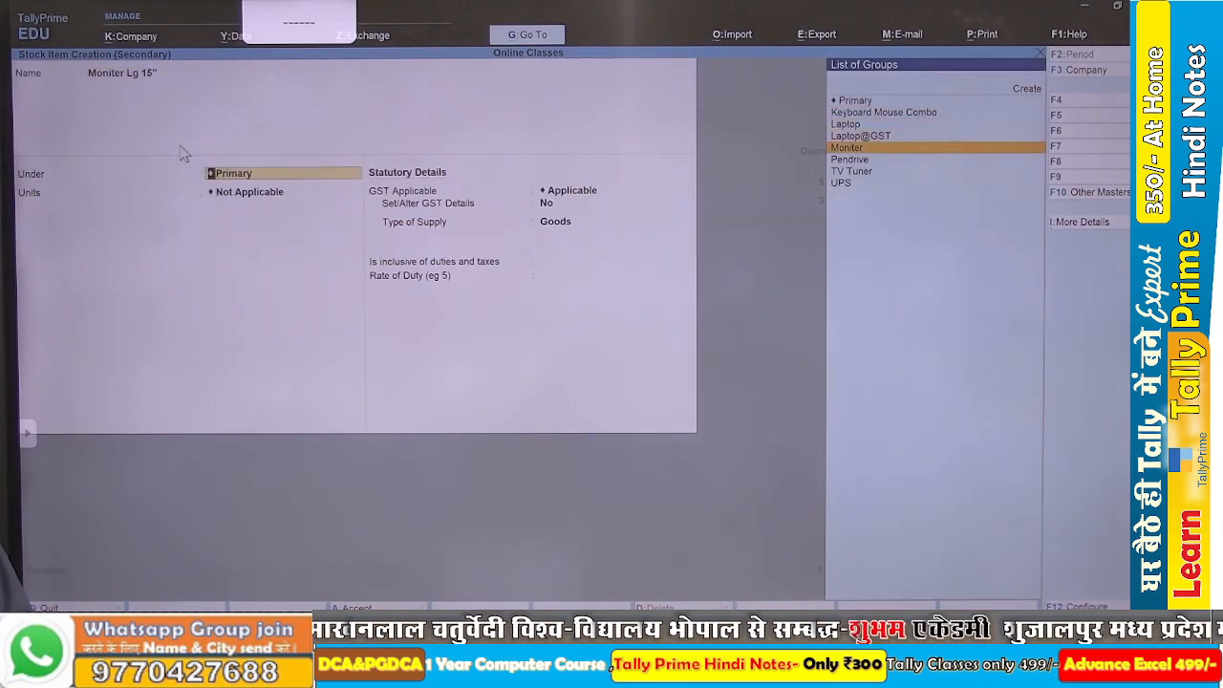
pyautogui.press('Return')
pyautogui.press('Return')
pyautogui.hotkey('ctrl', 'a')
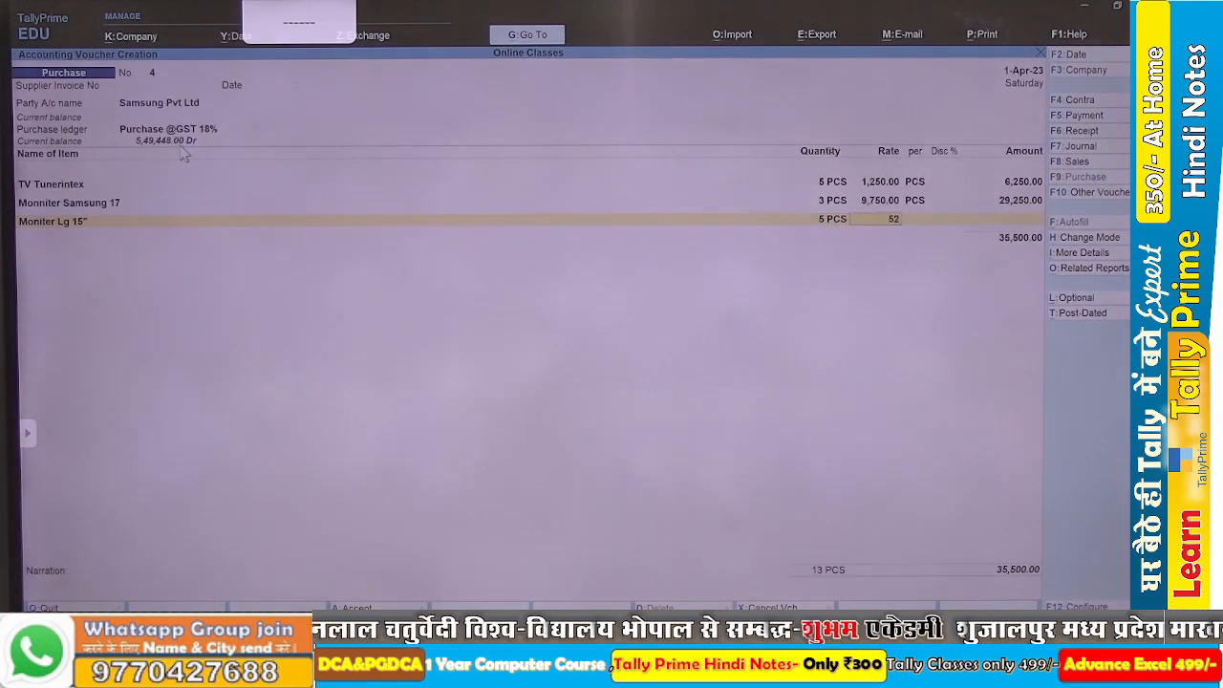
# Enter 5 PCS at rate 5,200 for Moniter Lg 15", check the Word assignment and close the item list.
pyautogui.press('Return')
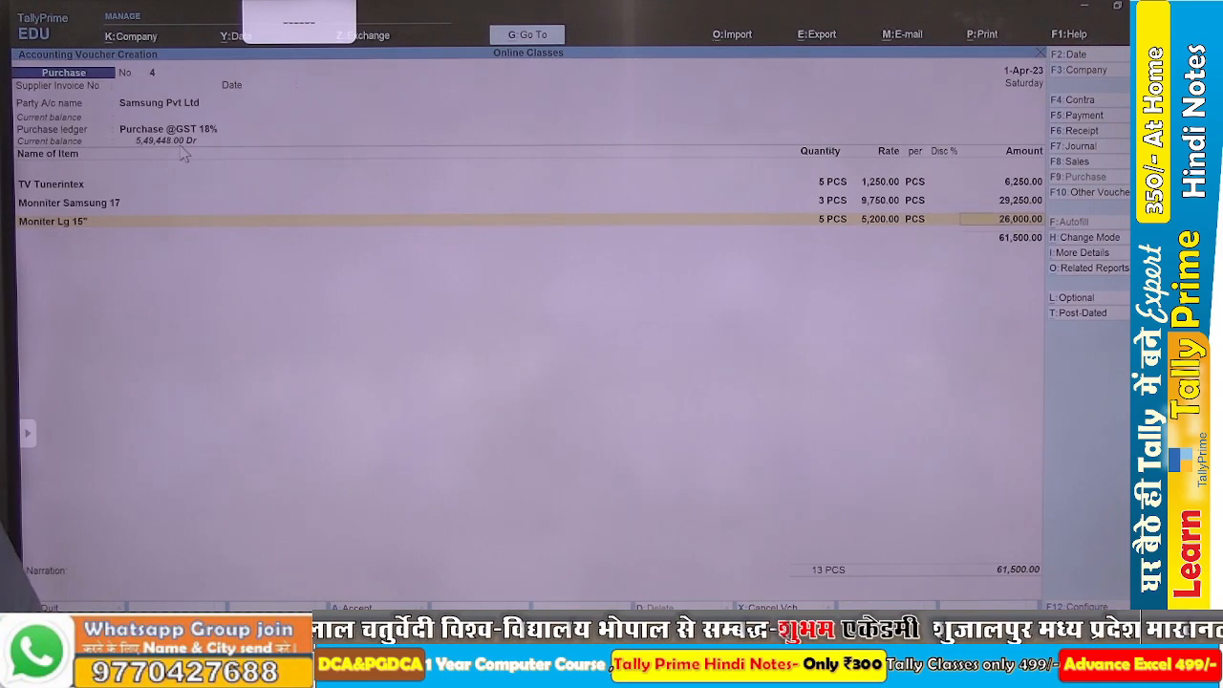
pyautogui.hotkey('alt', 'Tab')
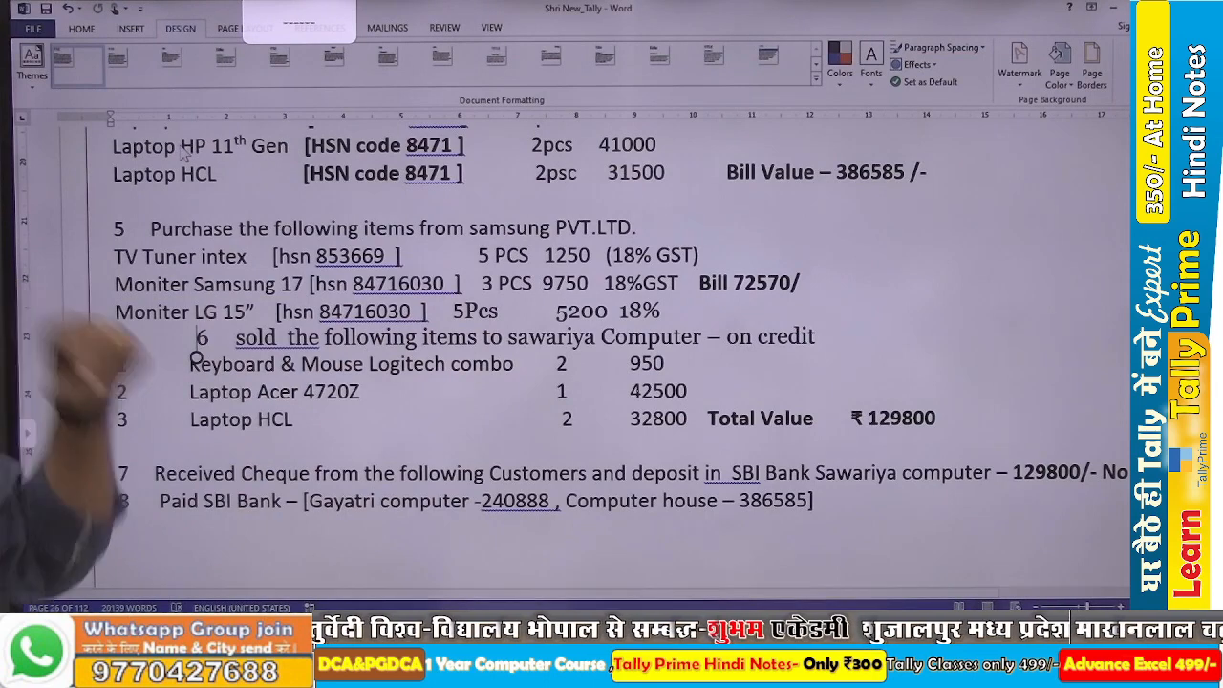
pyautogui.hotkey('alt', 'Tab')
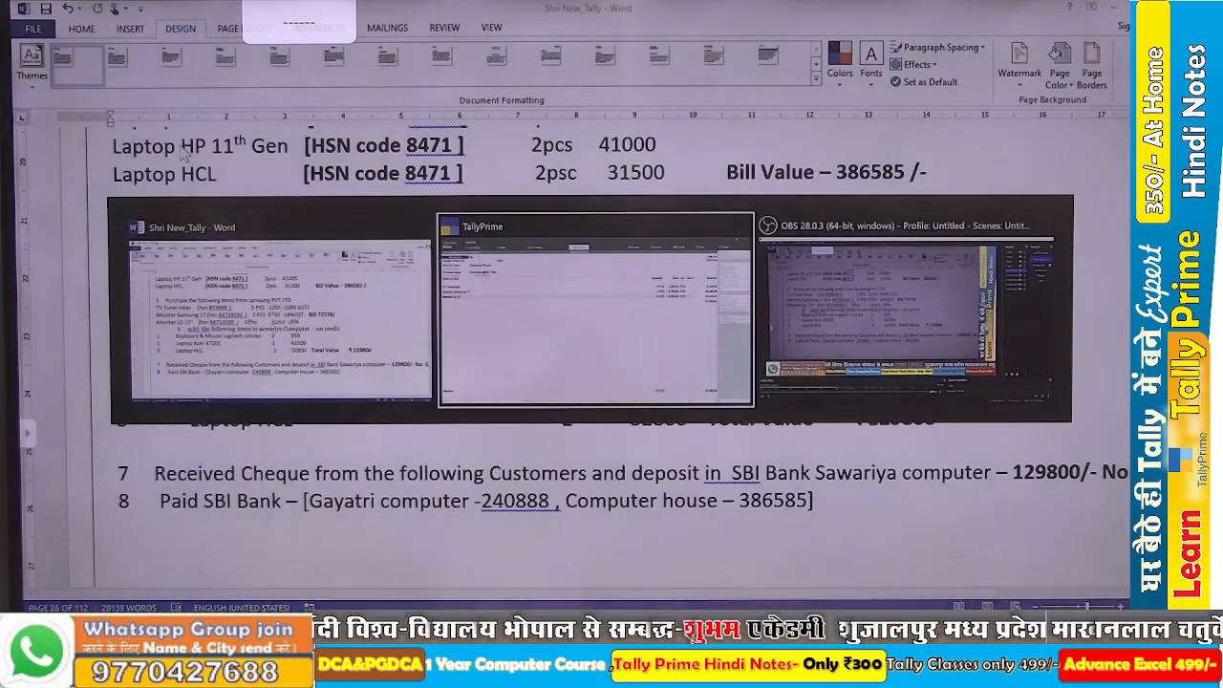
pyautogui.press('Return')
pyautogui.press('Return')
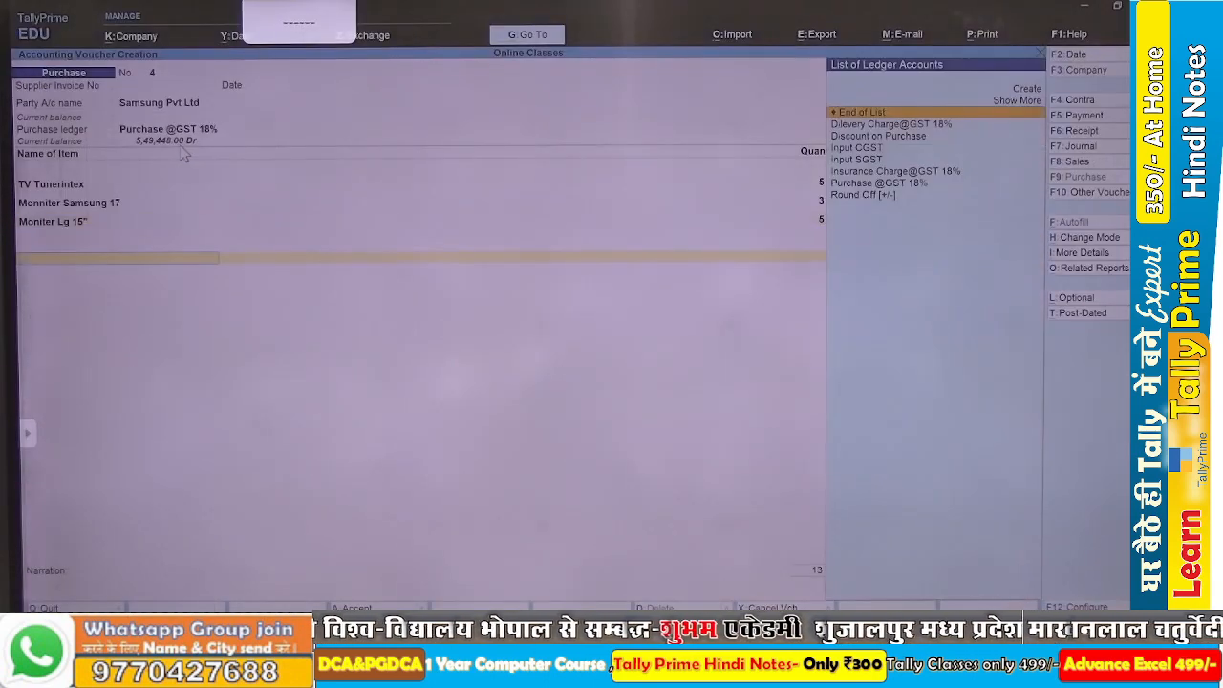
# Add the Input CGST and Input SGST ledgers below the items in the Samsung purchase voucher.
pyautogui.write('I')
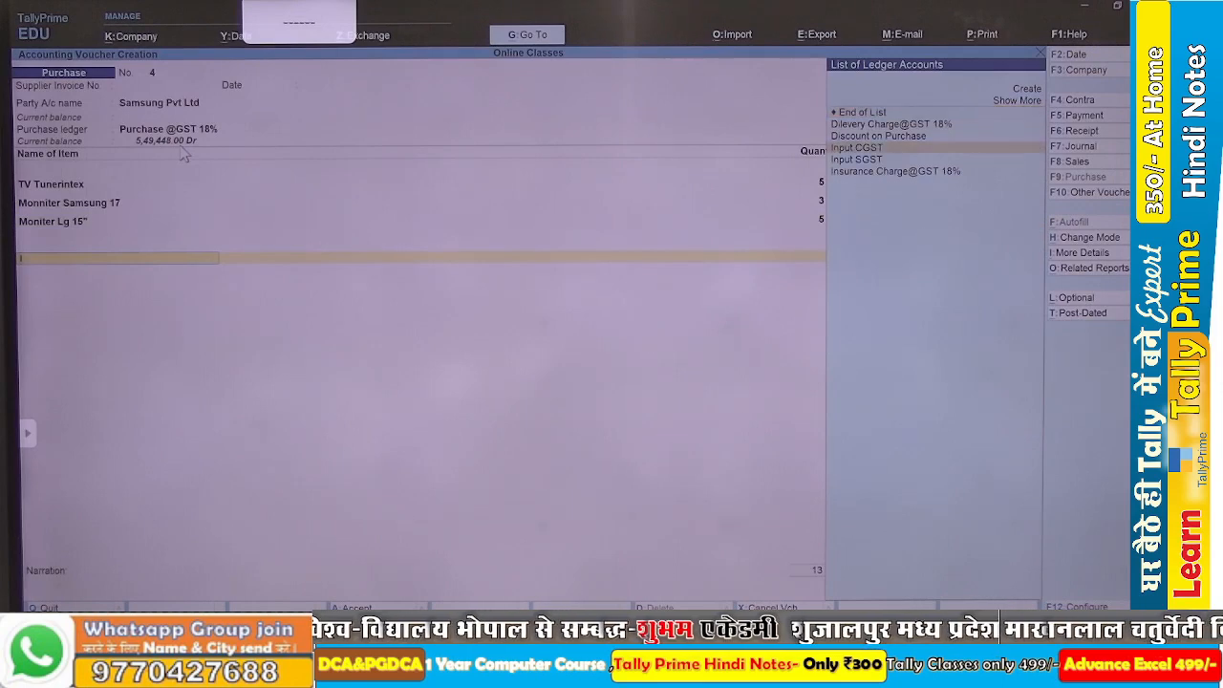
pyautogui.press('Return')
pyautogui.press('Return')
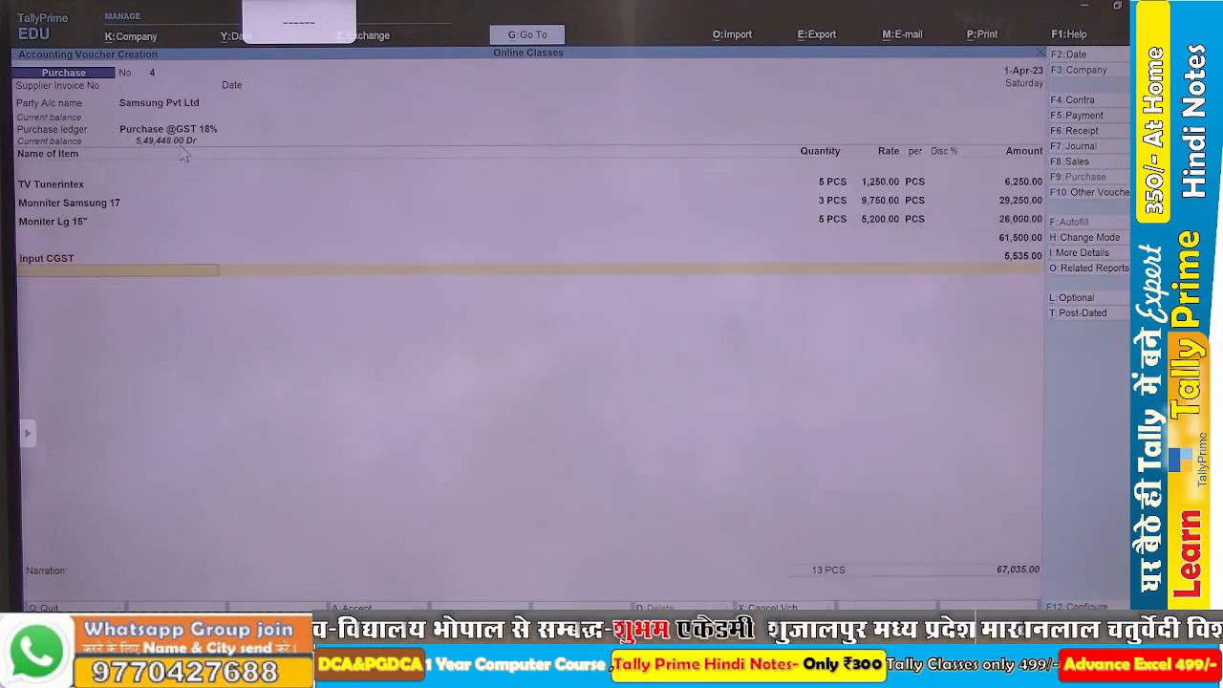
pyautogui.write('I')
pyautogui.press('Down')
pyautogui.press('Down')
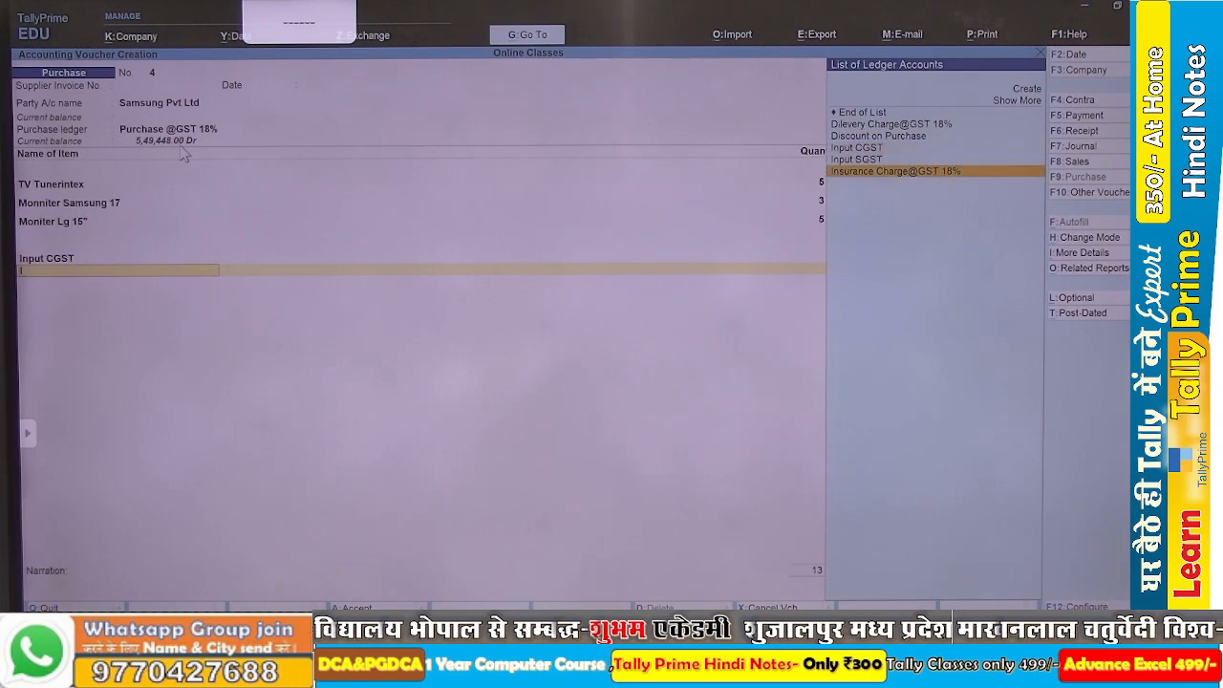
pyautogui.press('Up')
pyautogui.press('Return')
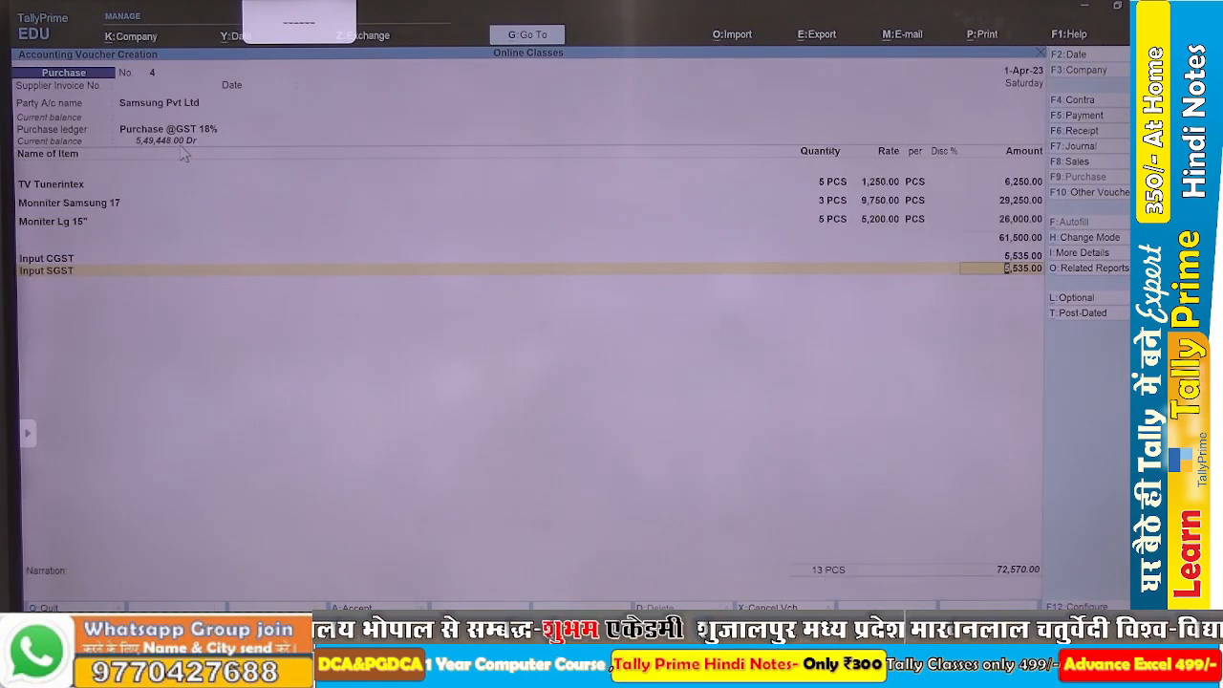
# Compare the voucher total with the bill value in the Word assignment and save the Samsung purchase voucher.
pyautogui.hotkey('alt', 'Tab')
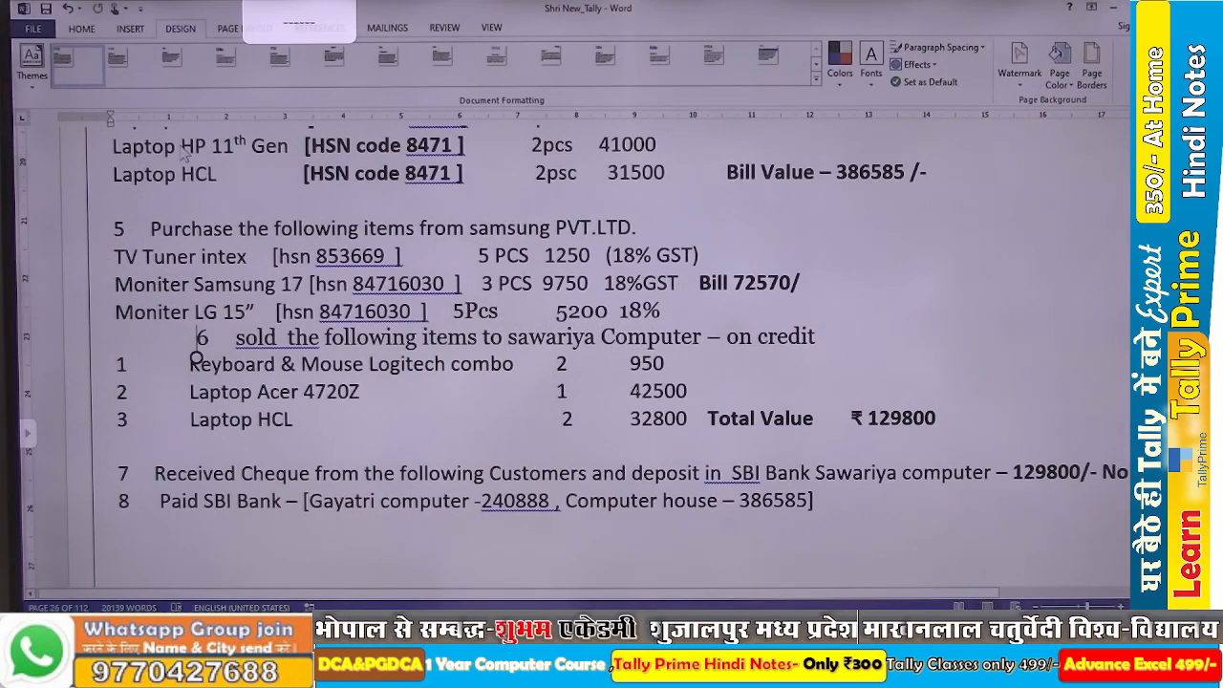
pyautogui.hotkey('alt', 'Tab')
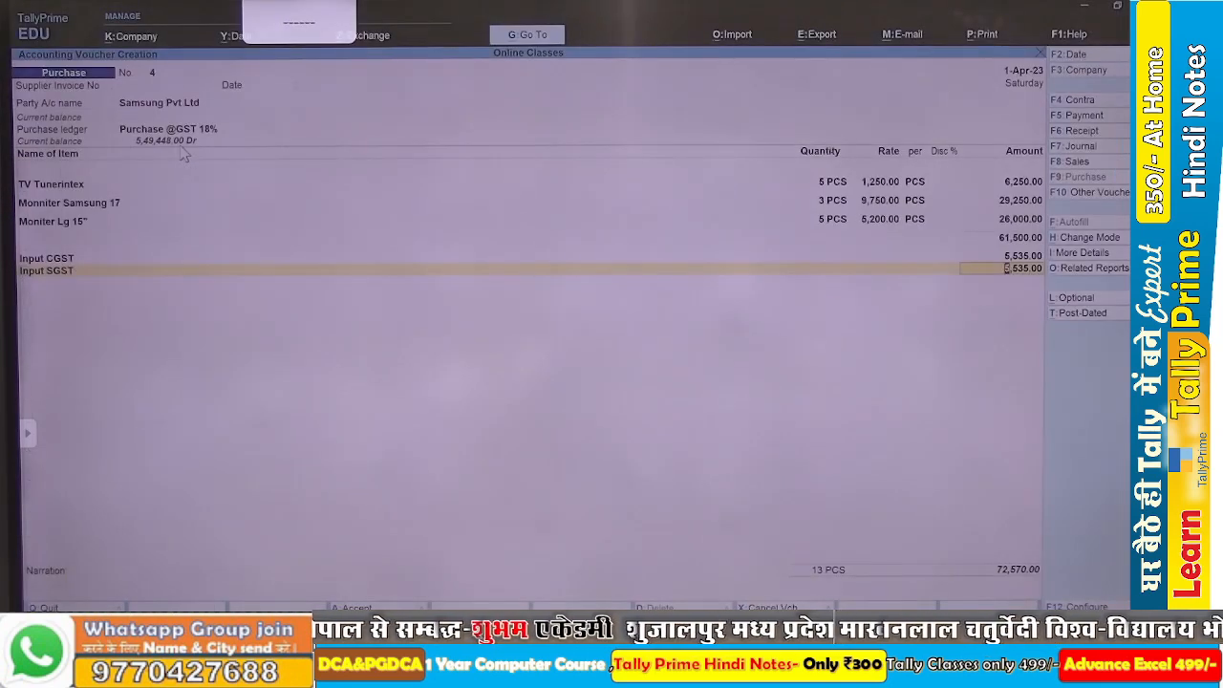
pyautogui.hotkey('ctrl', 'a')
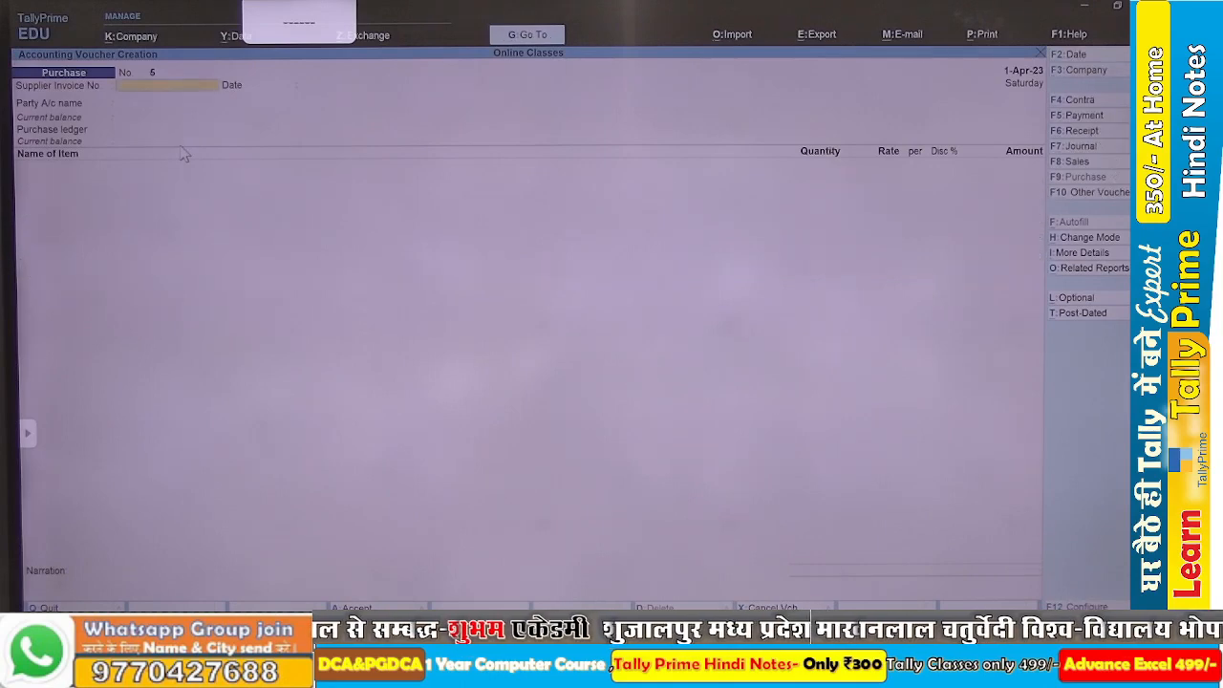
# Leave voucher entry and open the Balance Sheet in its detailed view.
pyautogui.press('Escape')
pyautogui.press('Escape')
pyautogui.press('Escape')
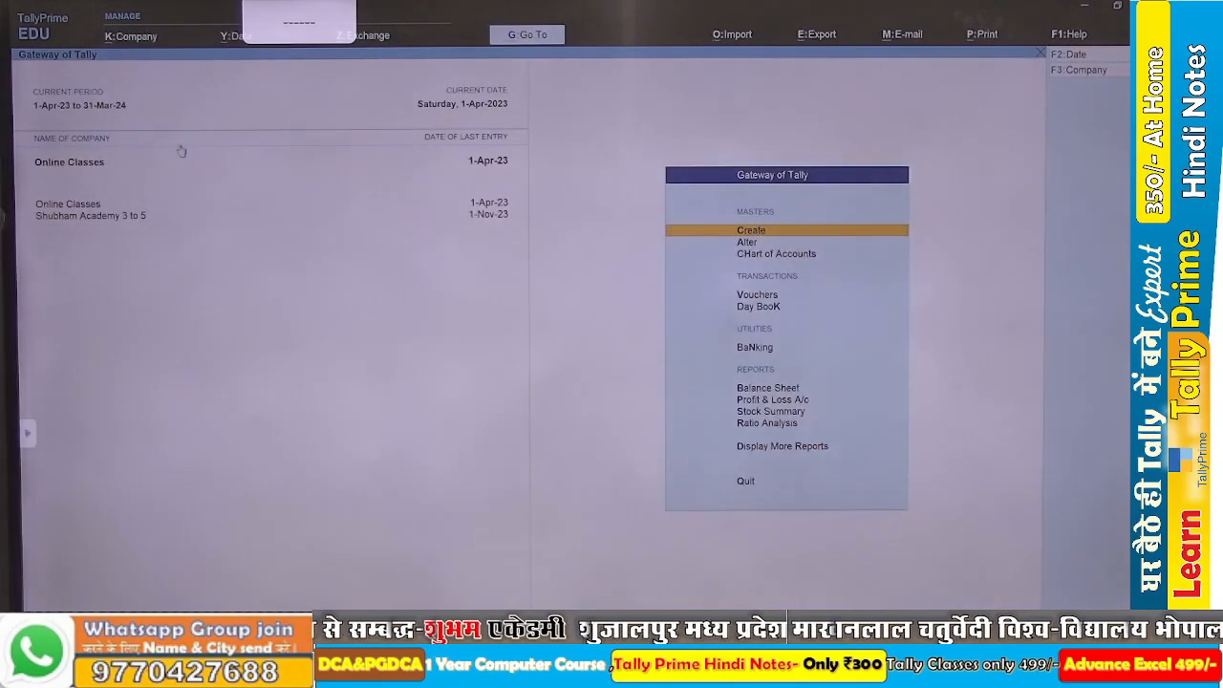
pyautogui.press('b')
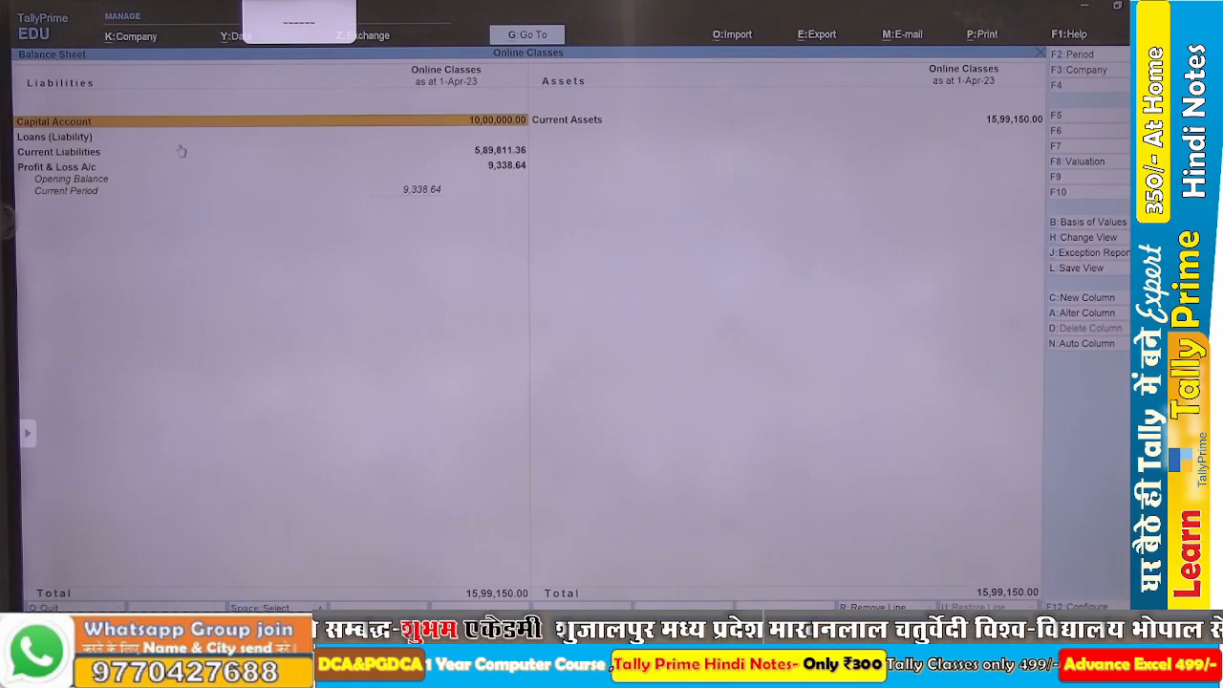
pyautogui.hotkey('alt', 'F5')
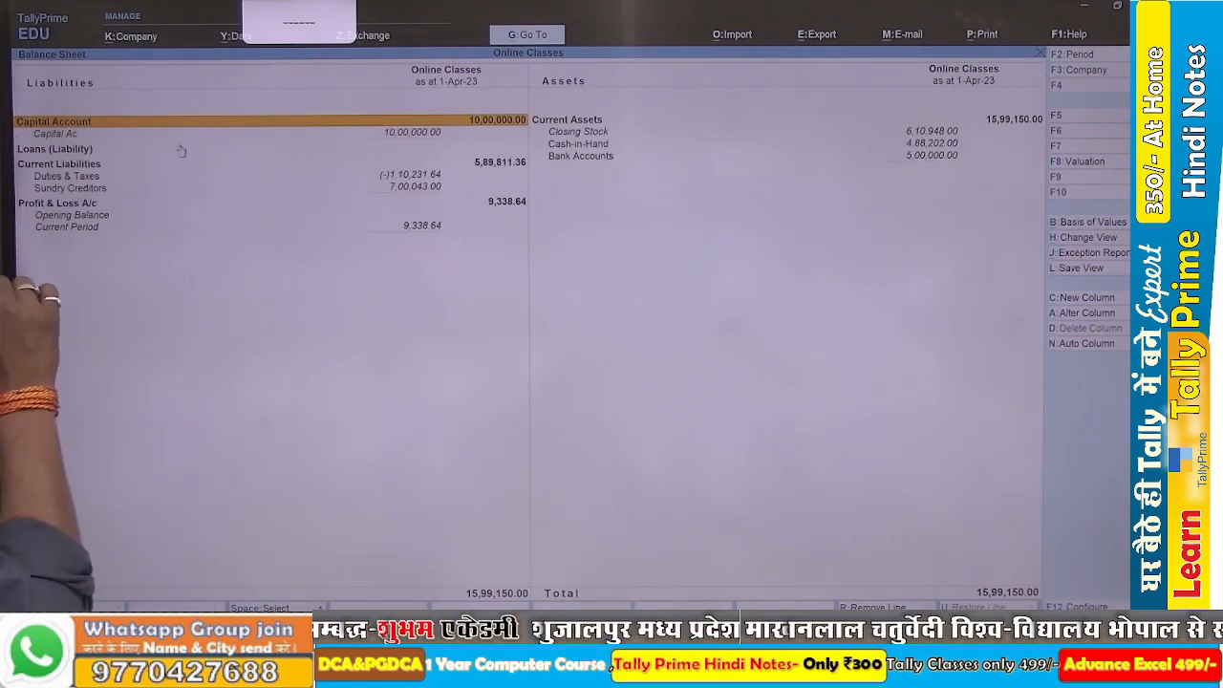
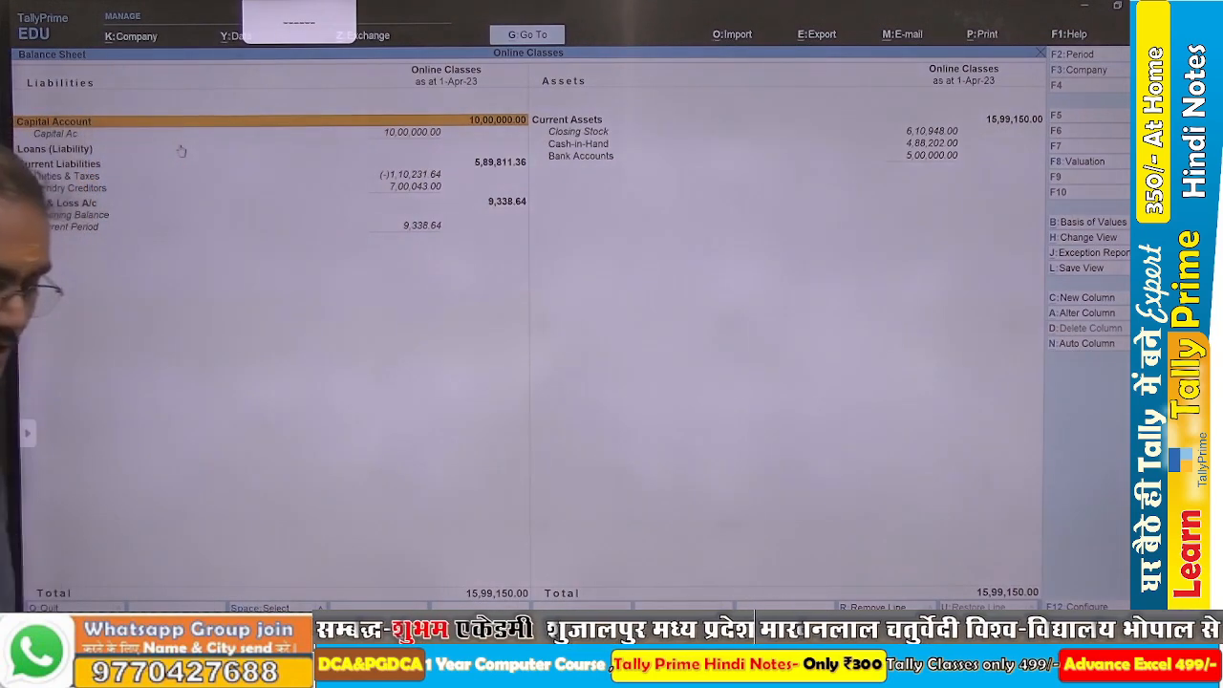
# Leave the Balance Sheet, start a Sales voucher and check the Sawariya Computer credit sale in the Word assignment.
pyautogui.press('Escape')
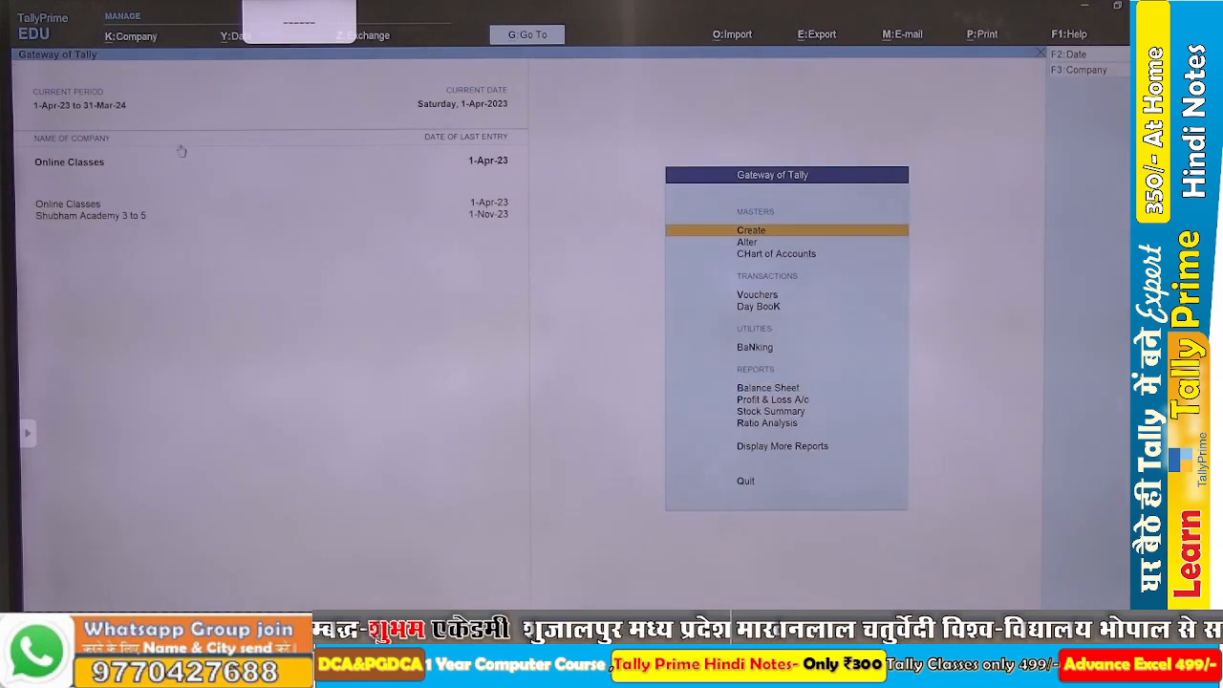
pyautogui.press('v')
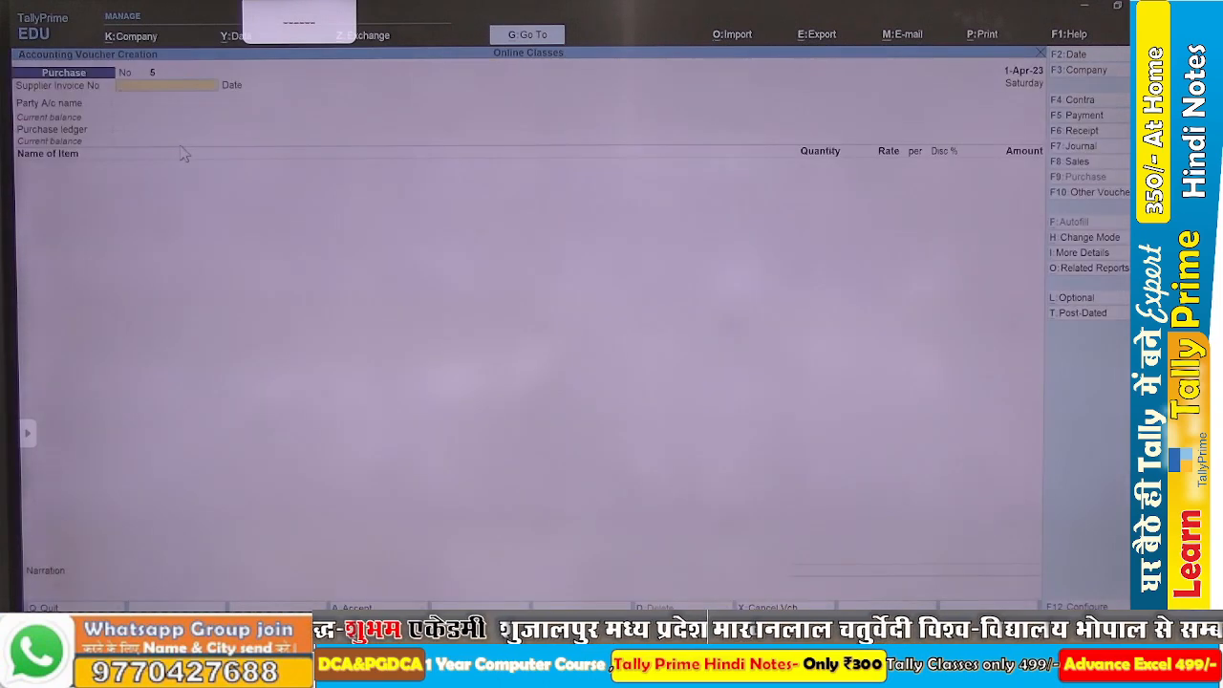
pyautogui.press('F8')
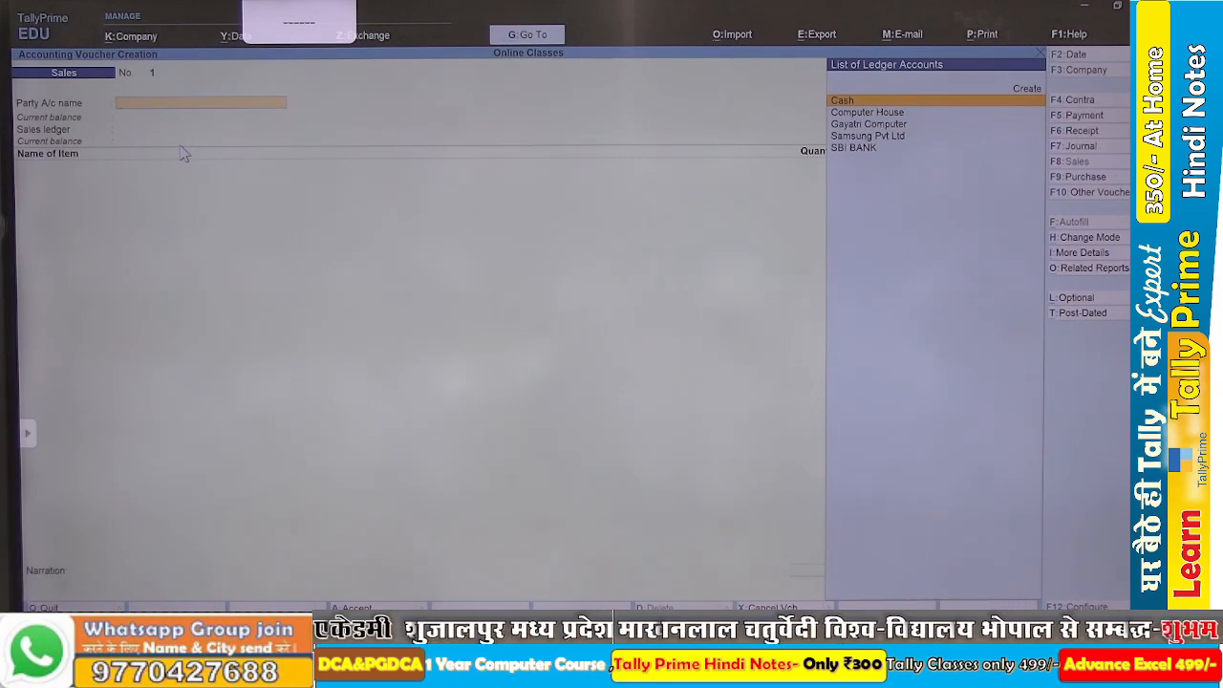
pyautogui.hotkey('alt', 'Tab')
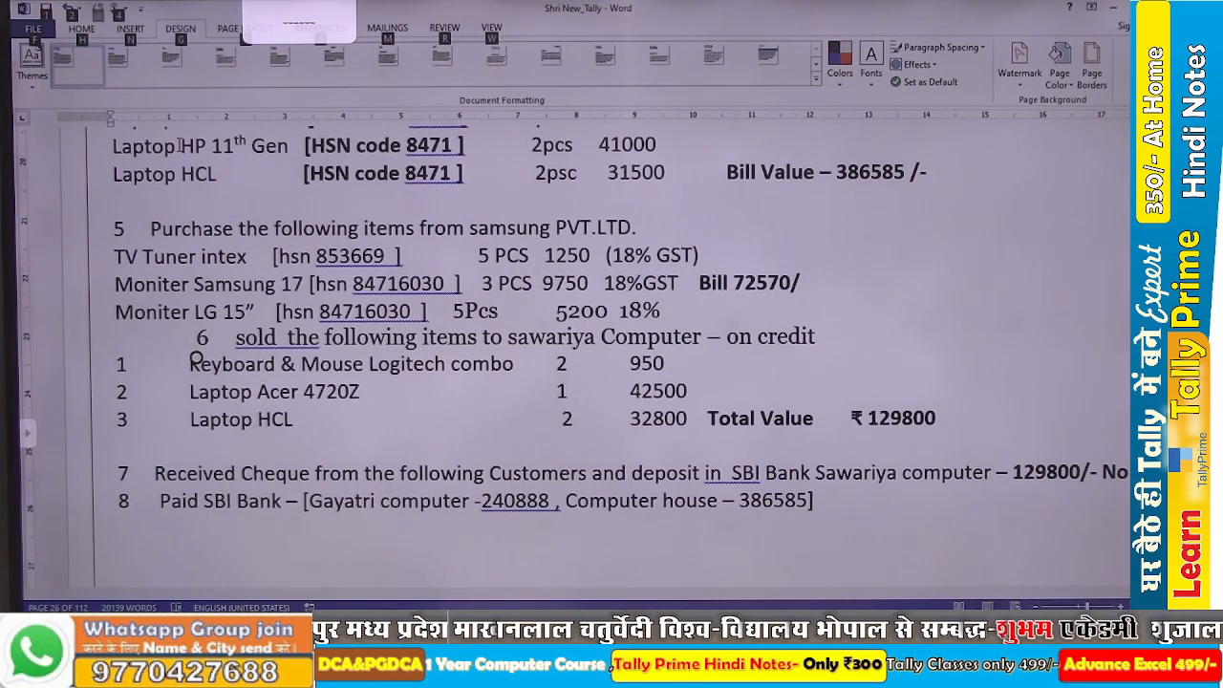
pyautogui.hotkey('alt', 'Tab')
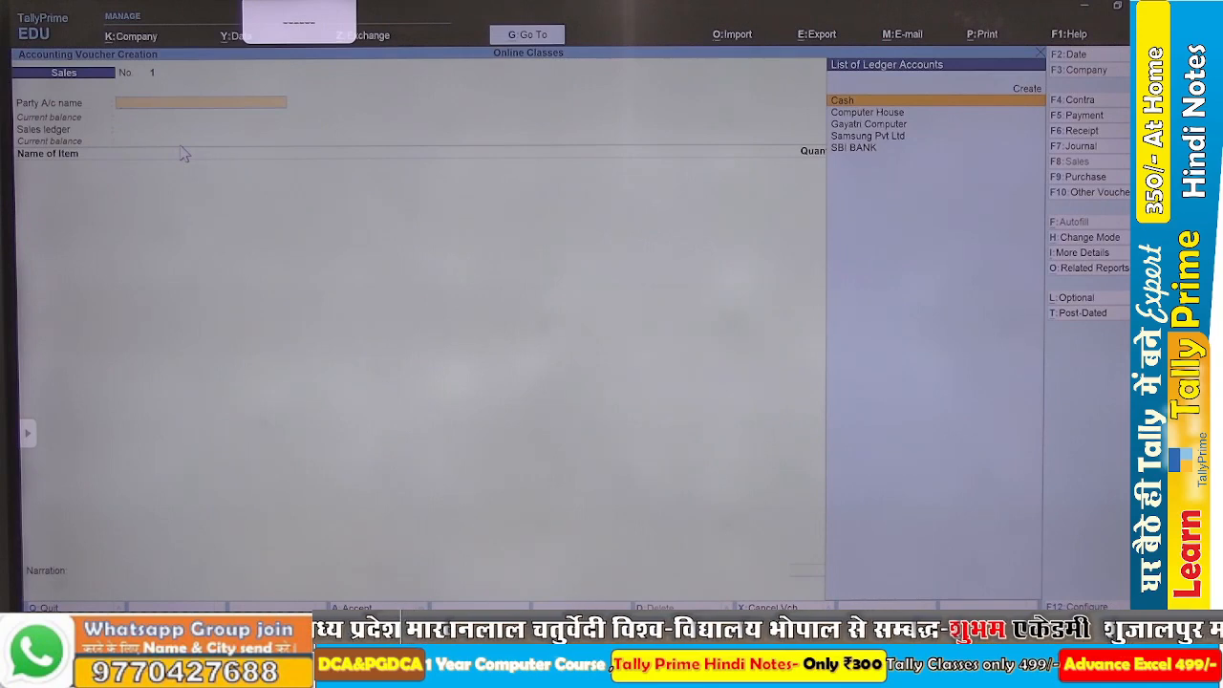
# Create the party ledger Swariya Computer from the sales voucher and place it under Sundry Debtors.
pyautogui.hotkey('alt', 'c')
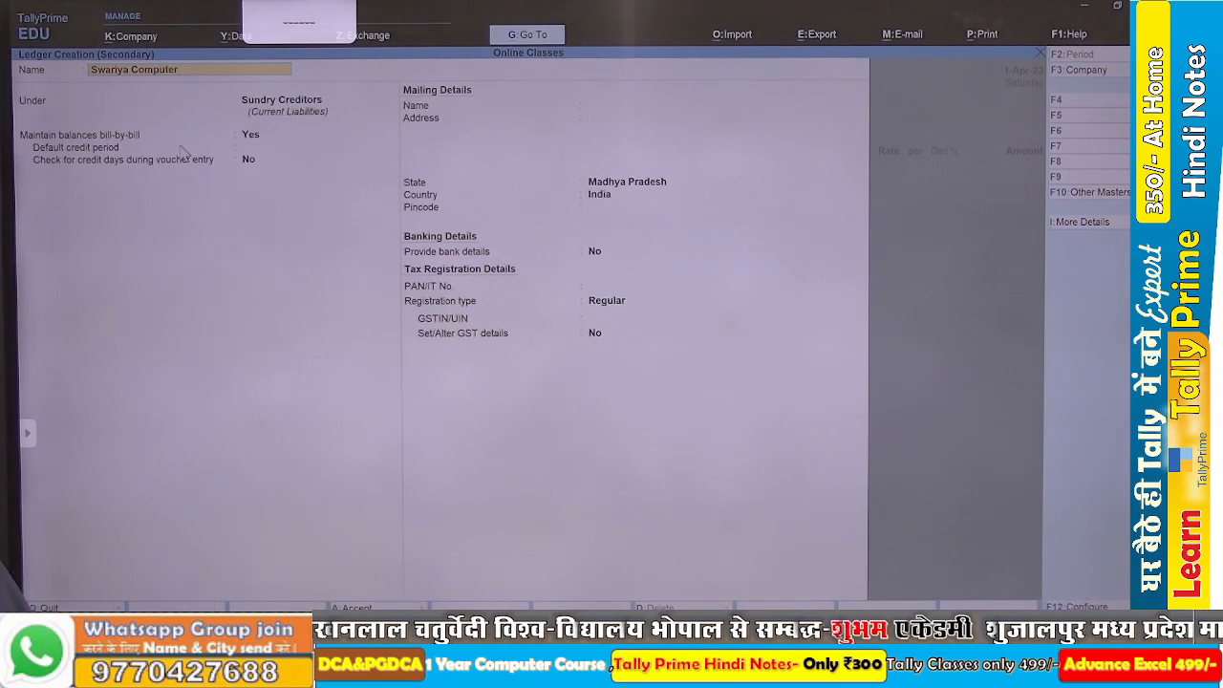
pyautogui.press('Return')
pyautogui.press('Down')
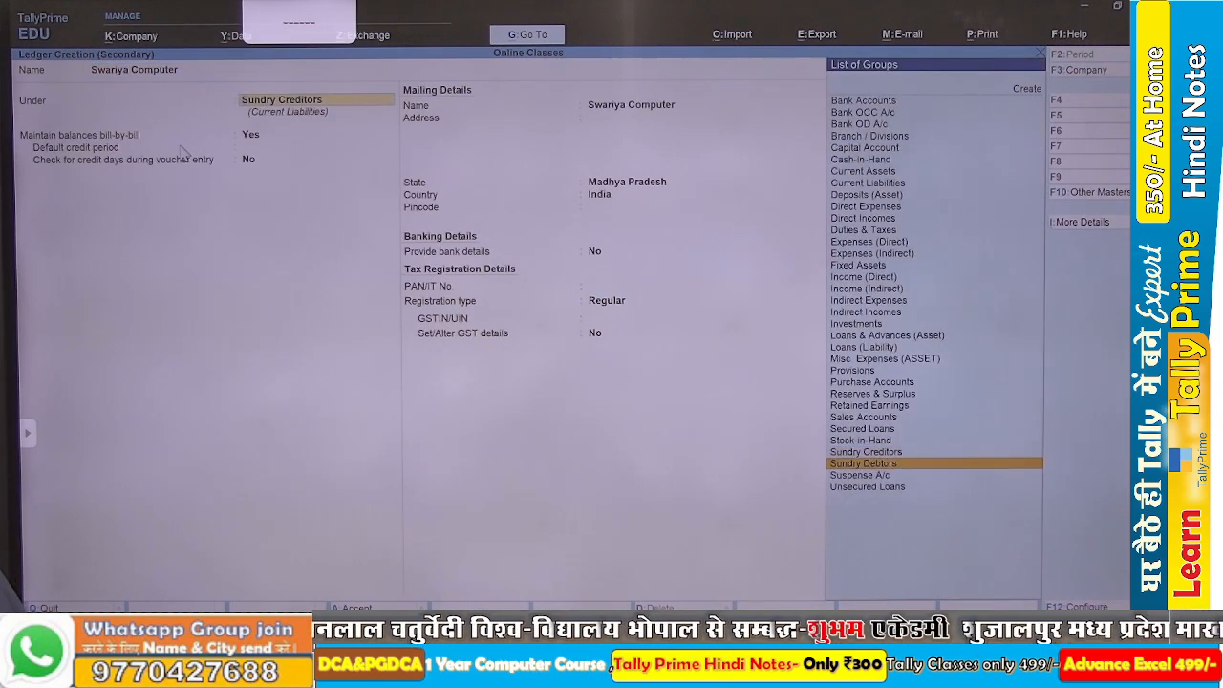
pyautogui.press('Return')
# Keep Regular registration, enter the party's GSTIN, save the Swariya Computer ledger and accept the party details.
pyautogui.press('Return')
pyautogui.press('Return')
pyautogui.press('Return')
pyautogui.press('Return')
pyautogui.press('Return')
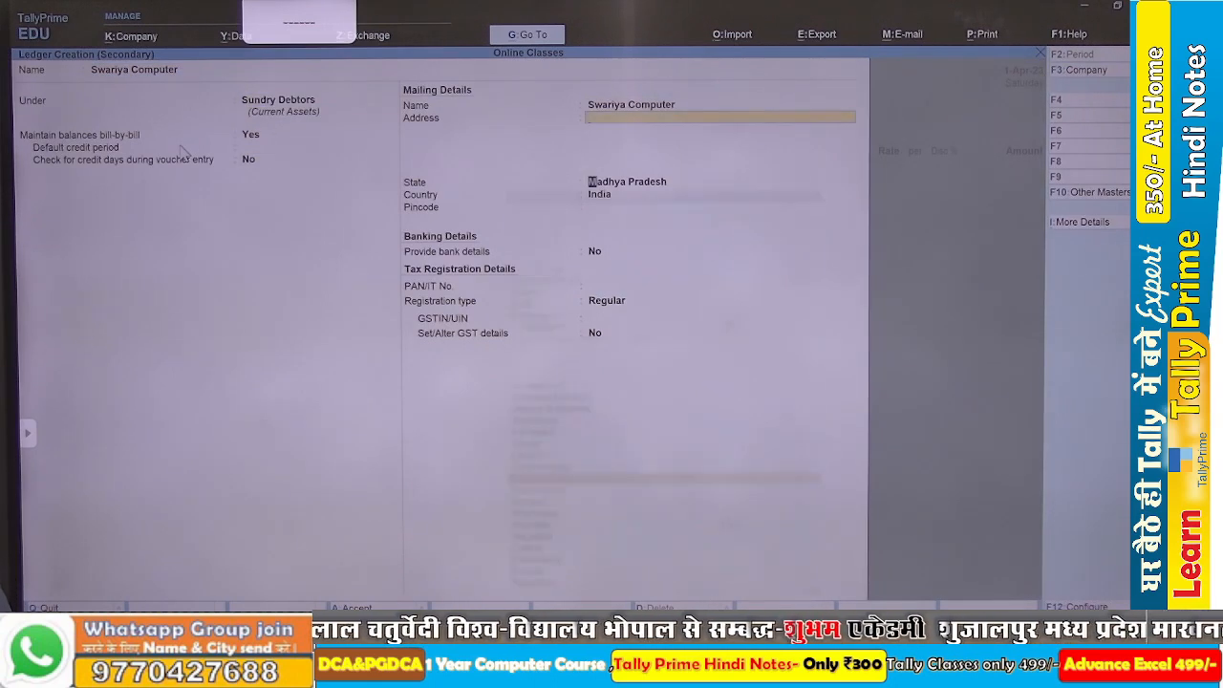
pyautogui.press('Return')
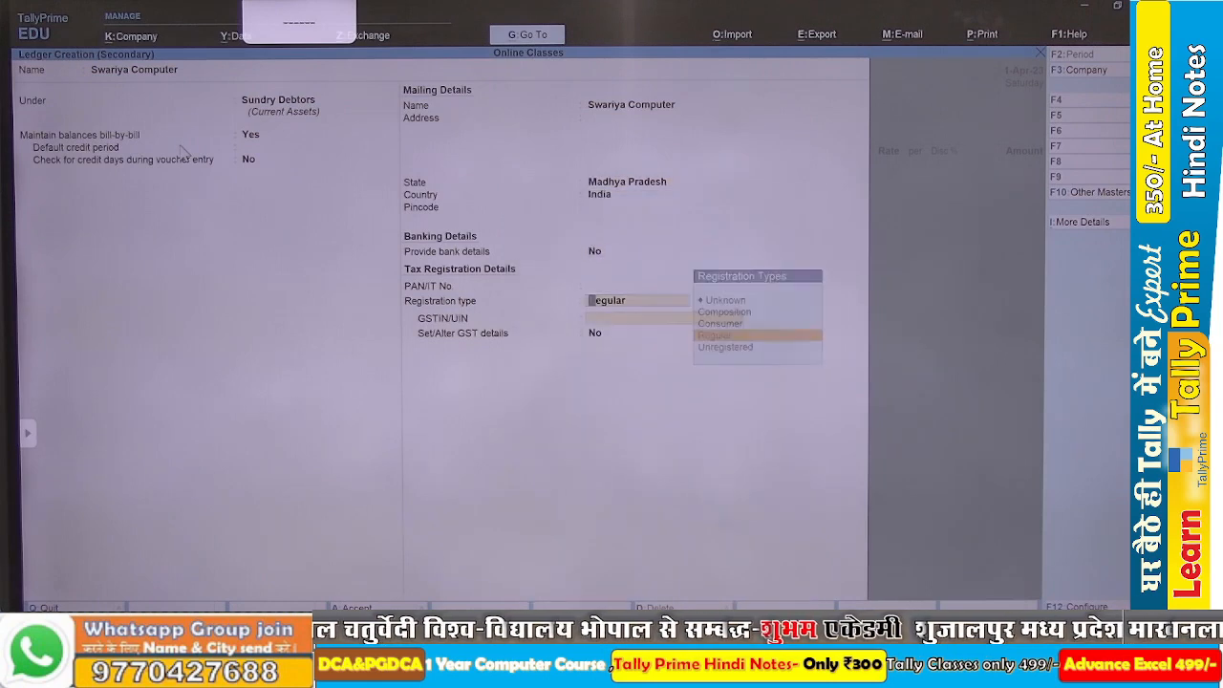
pyautogui.press('Return')
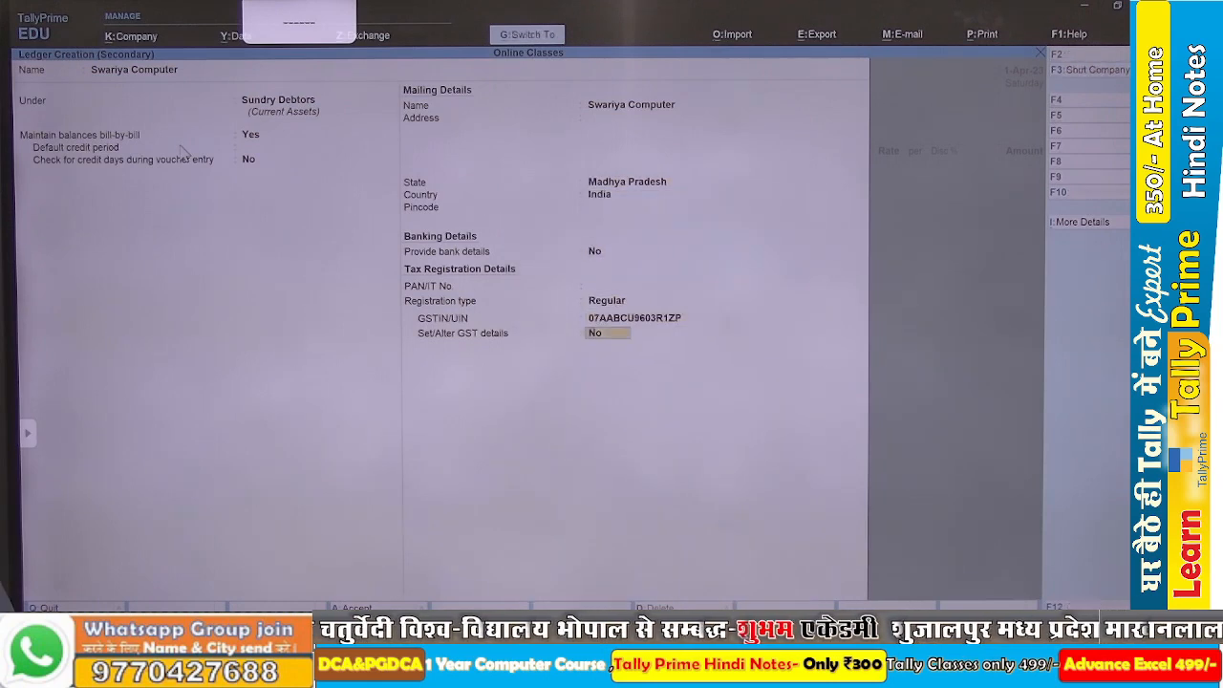
pyautogui.press('Return')
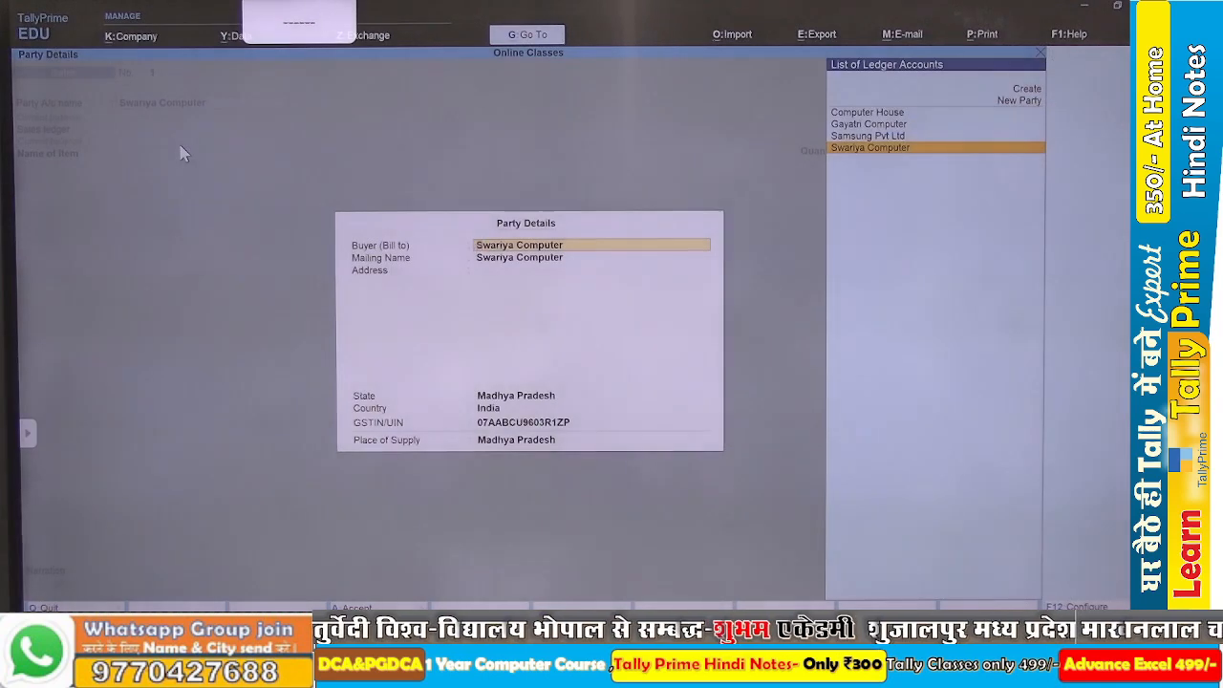
pyautogui.hotkey('ctrl', 'a')
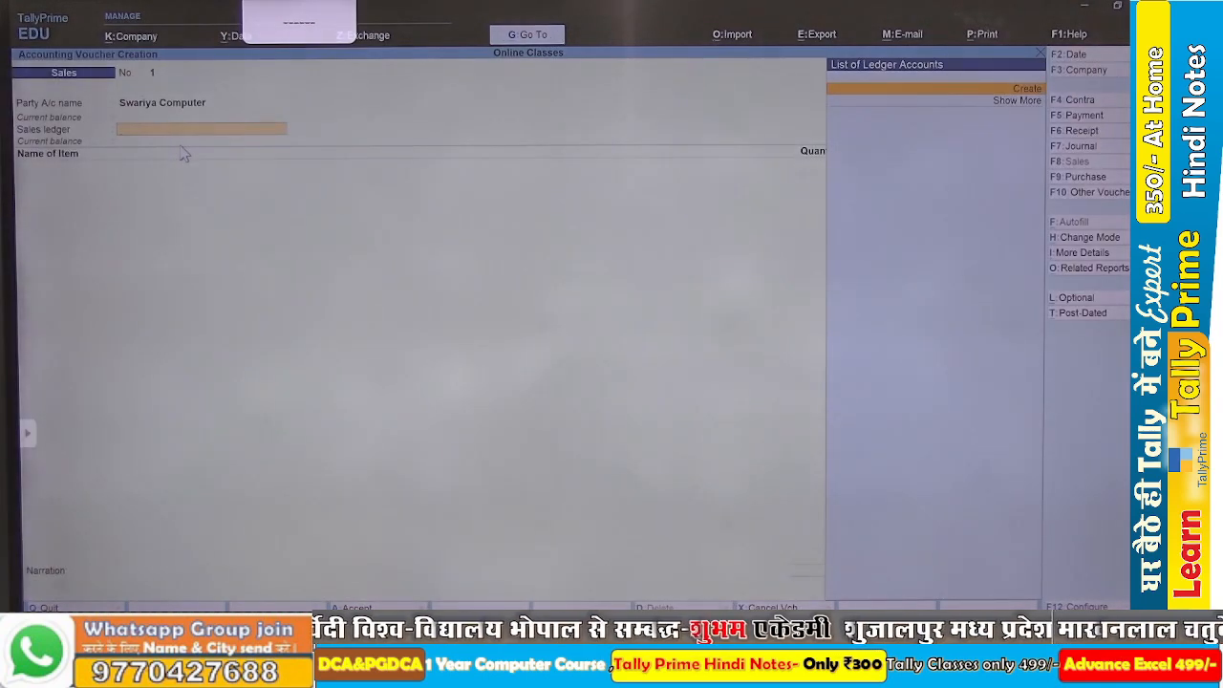
pyautogui.hotkey('alt', 'c')
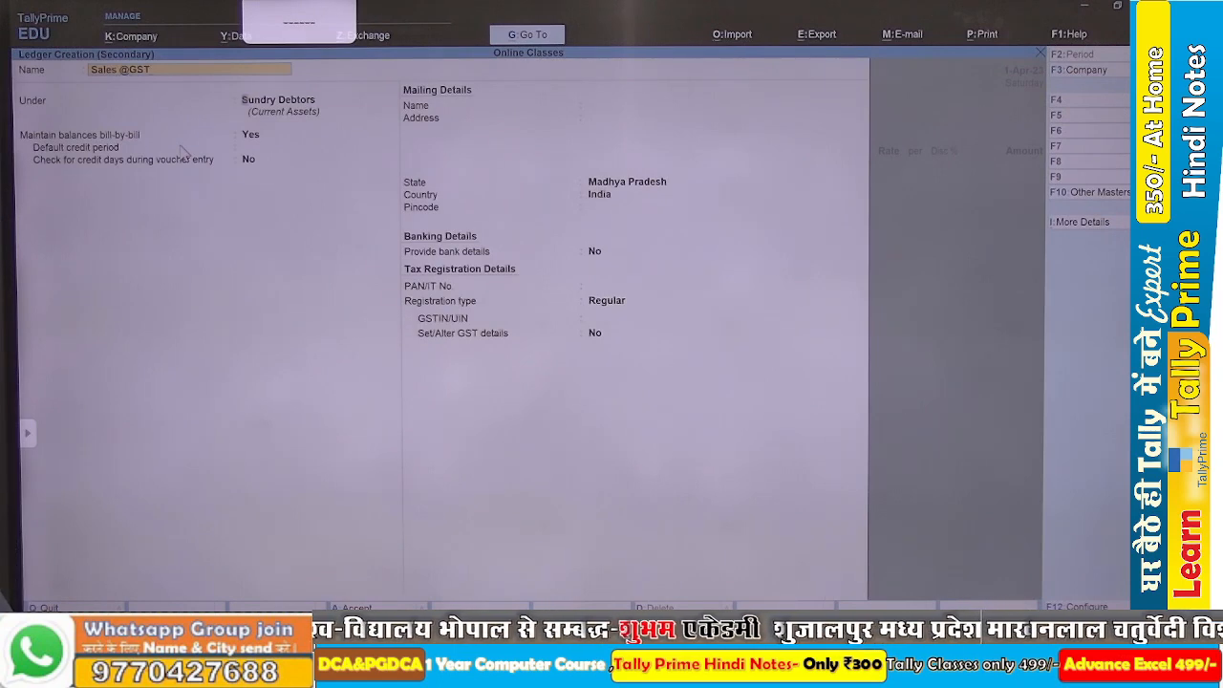
pyautogui.write('Sales @GST')
pyautogui.press('Return')
pyautogui.write('Sa')
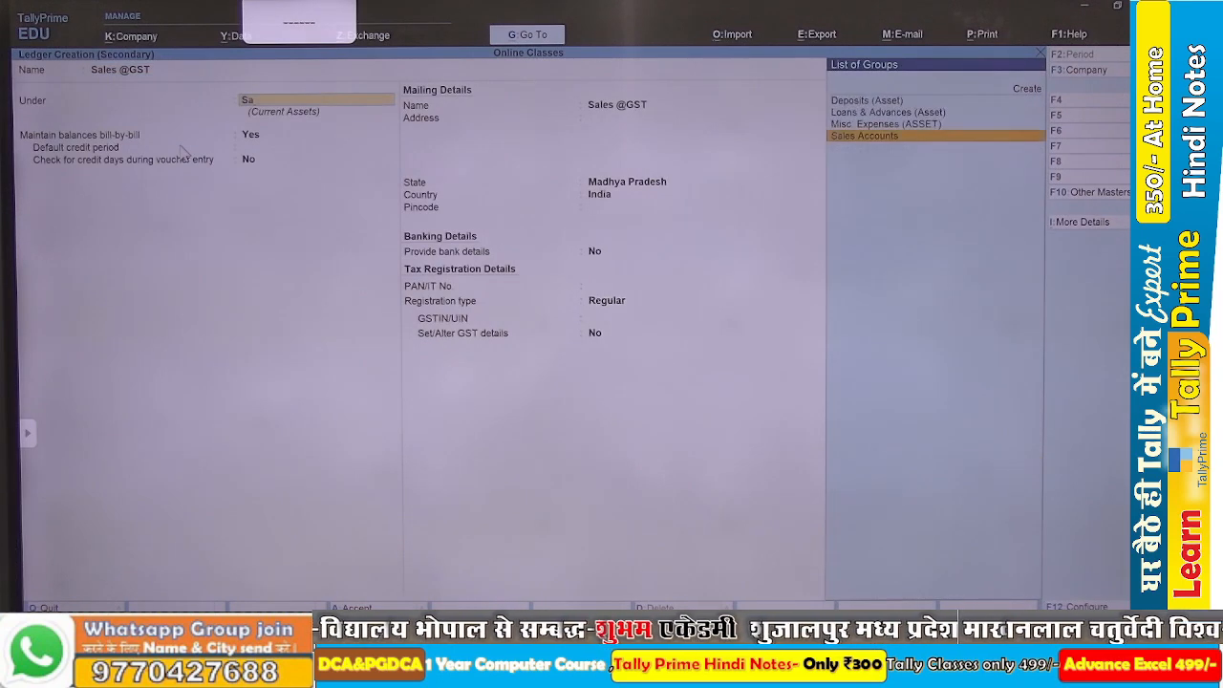
pyautogui.press('Return')
pyautogui.press('Return')
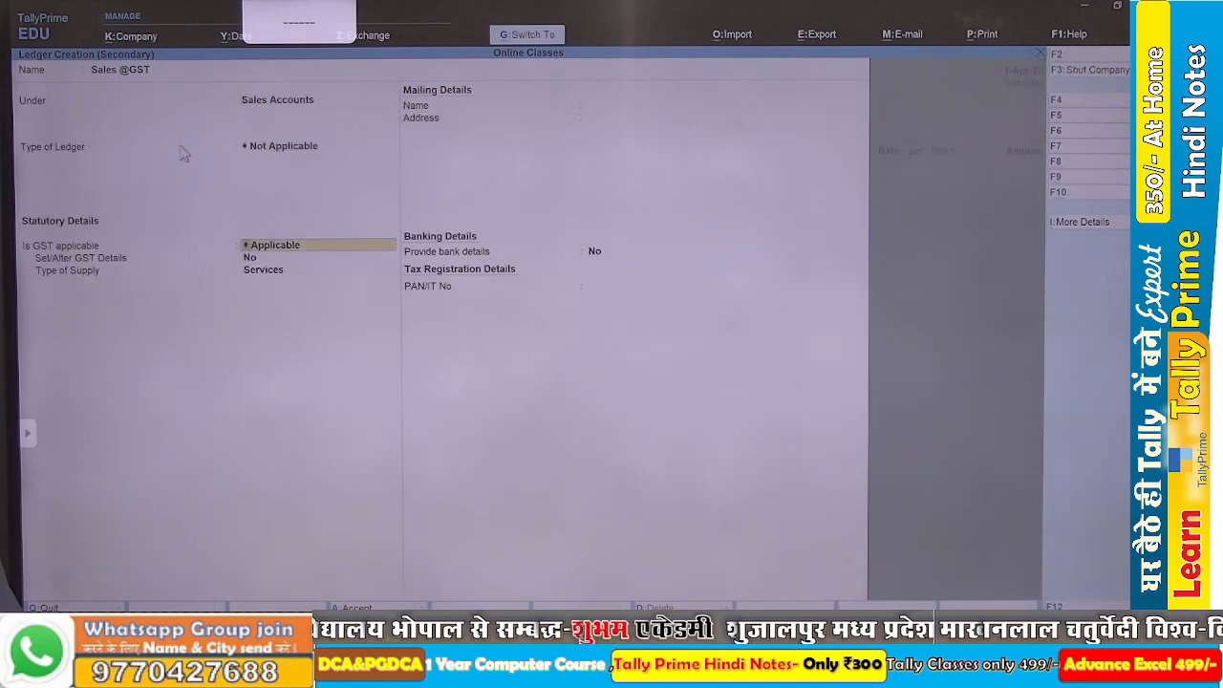
pyautogui.hotkey('ctrl', 'a')
pyautogui.write('Sa')
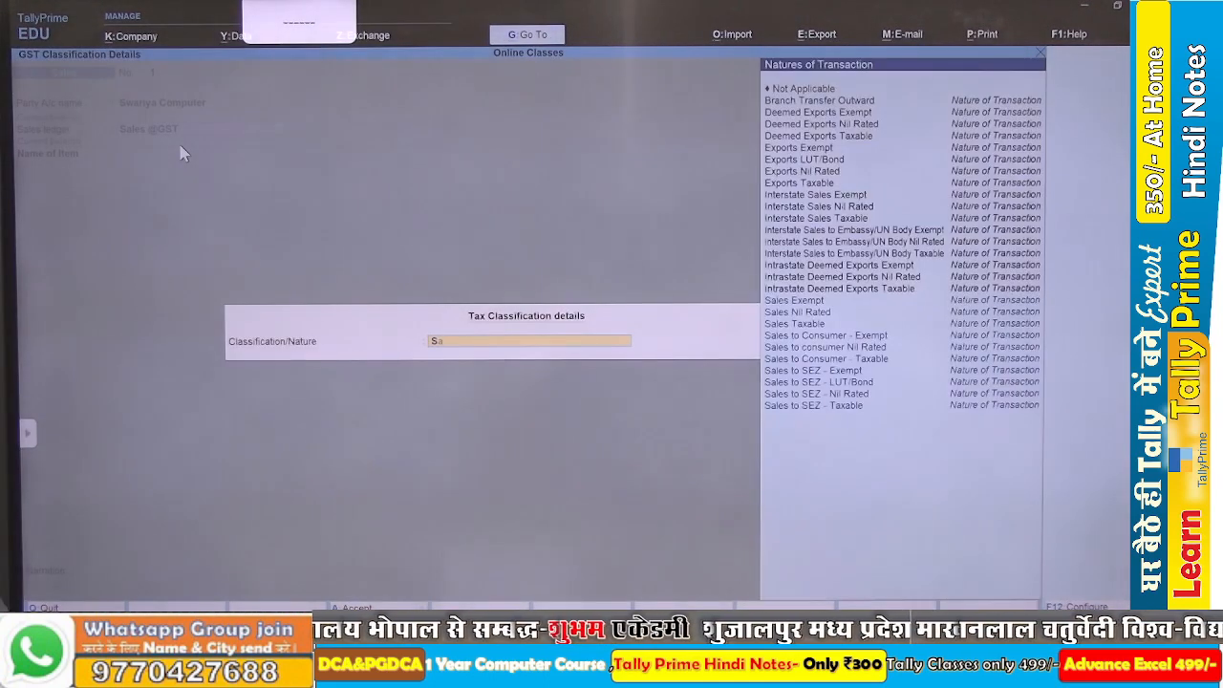
pyautogui.press('Down')
pyautogui.press('Down')
pyautogui.press('Return')
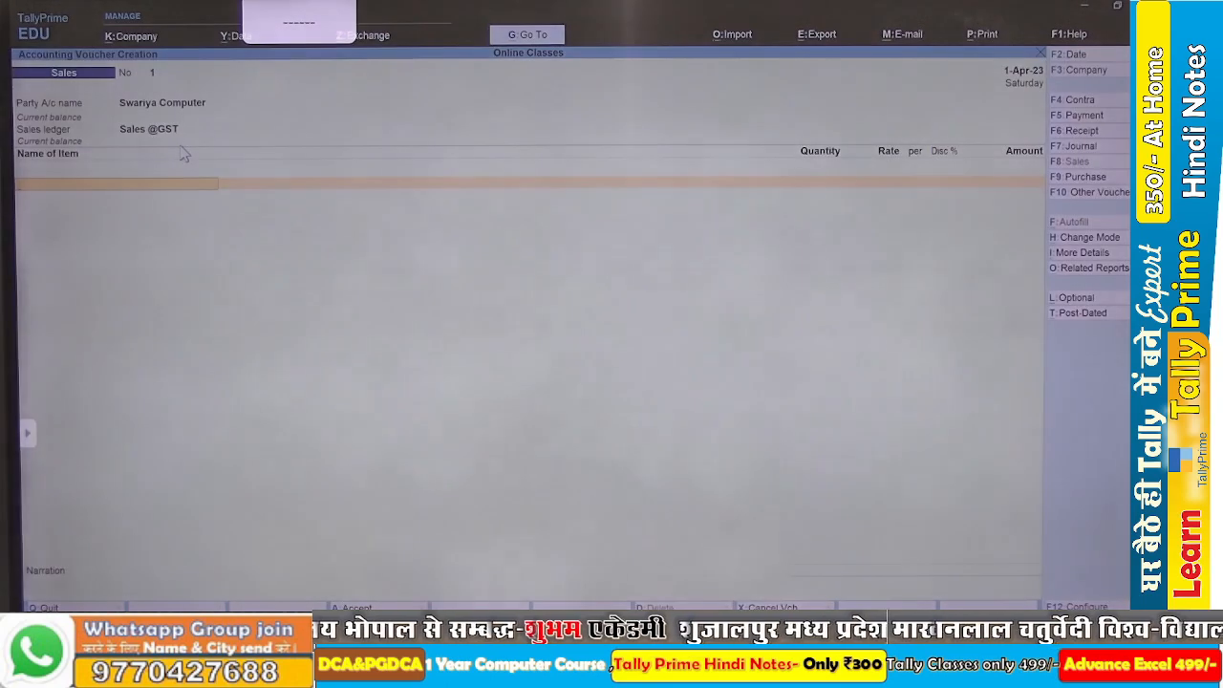
# Add Keyboard Mouse Logitech Combo to the sales voucher, 2 PCS at rate 950, as listed in the Word assignment.
pyautogui.write('Ke')
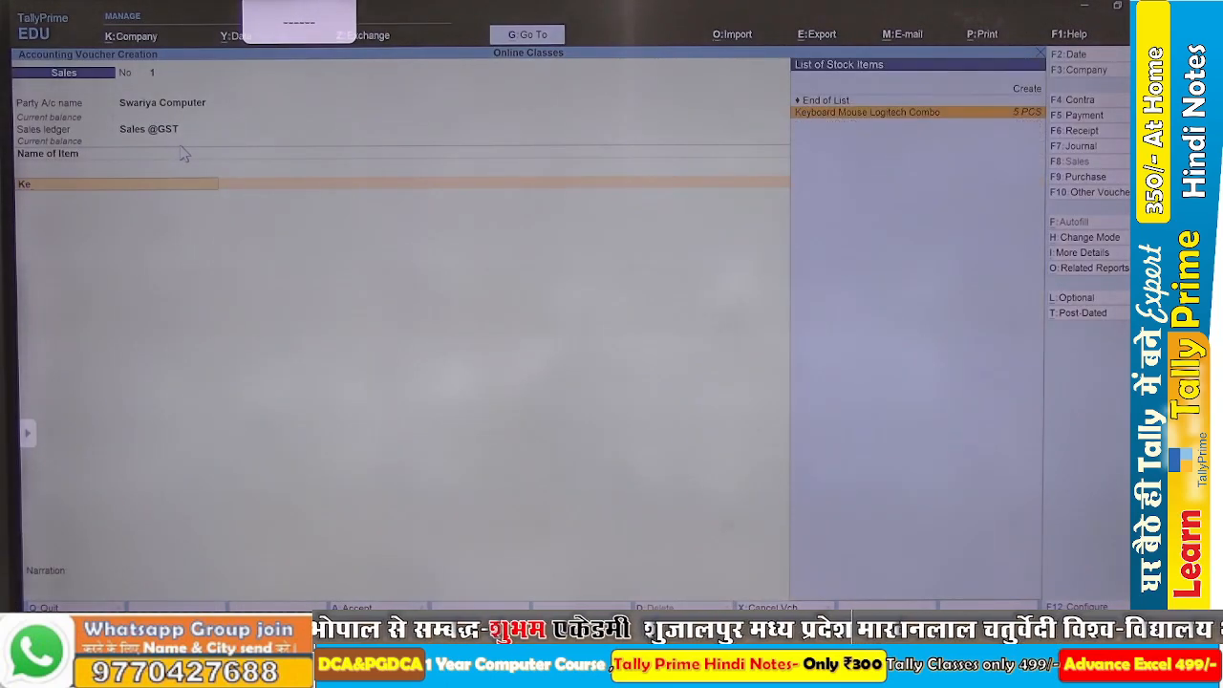
pyautogui.press('Return')
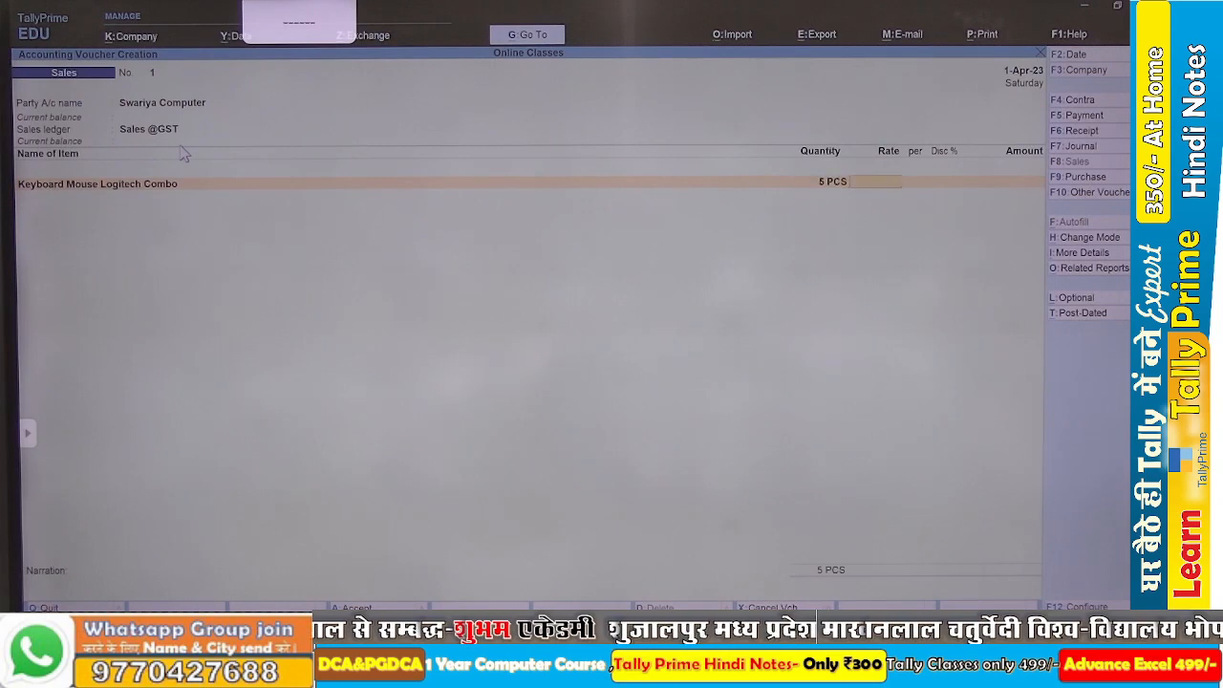
pyautogui.hotkey('alt', 'Tab')
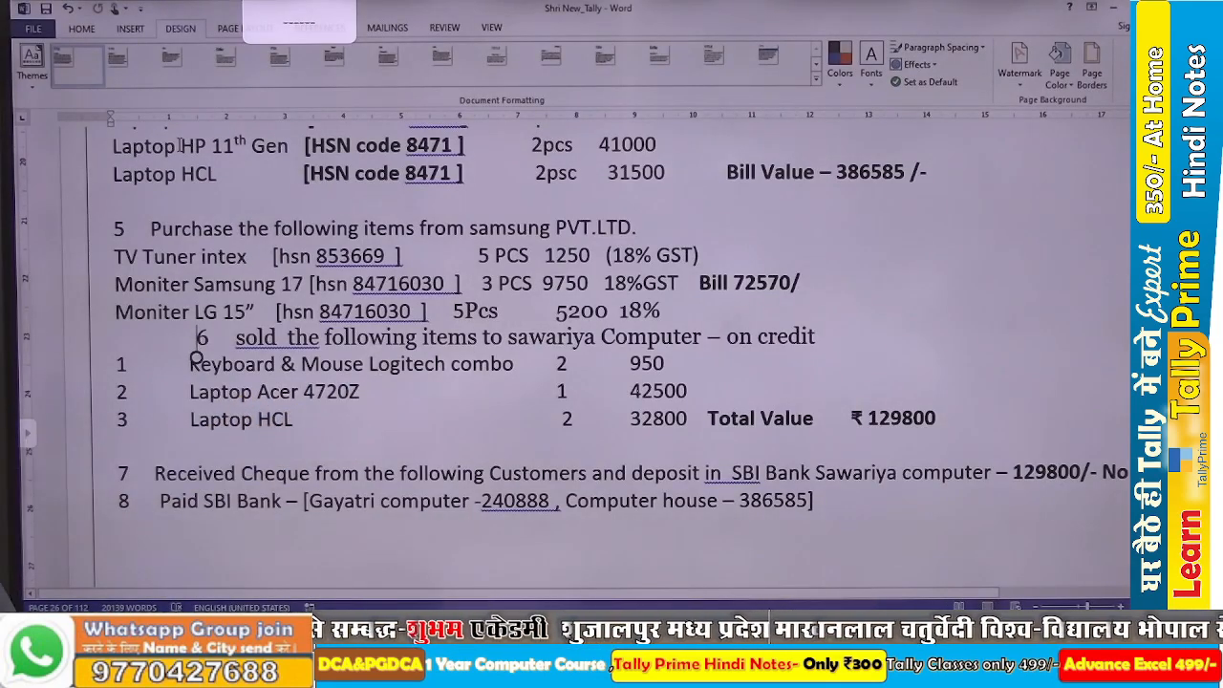
pyautogui.hotkey('alt', 'Tab')
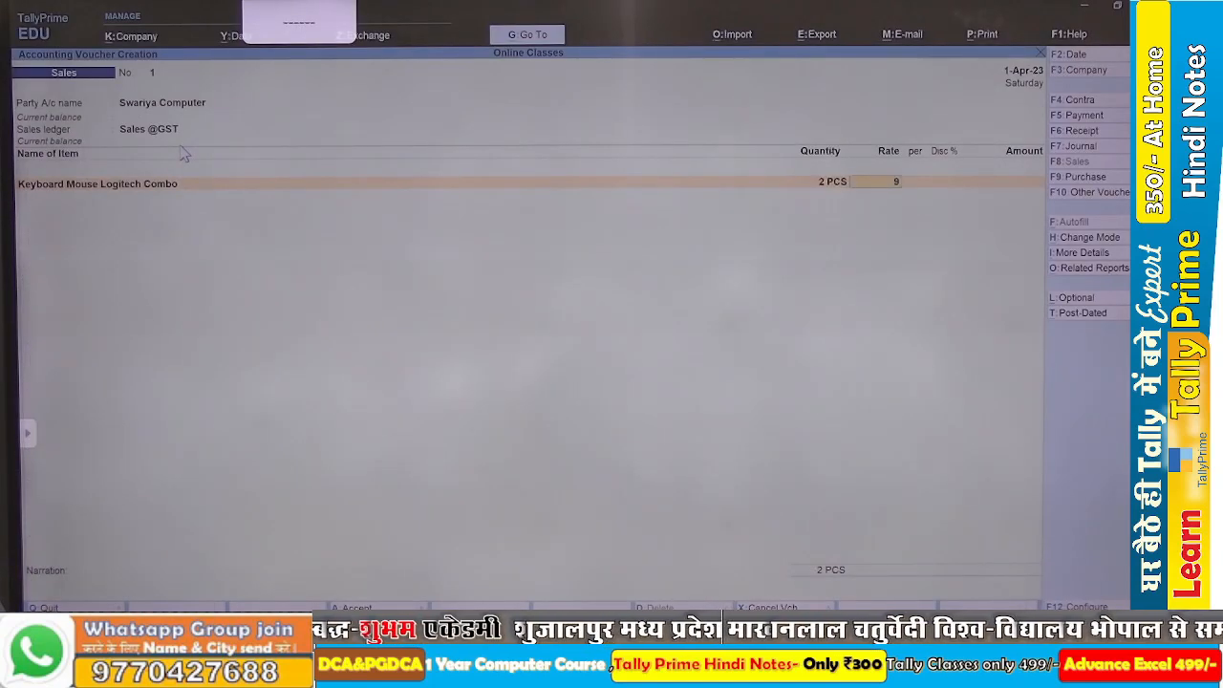
pyautogui.press('Return')
pyautogui.press('Return')
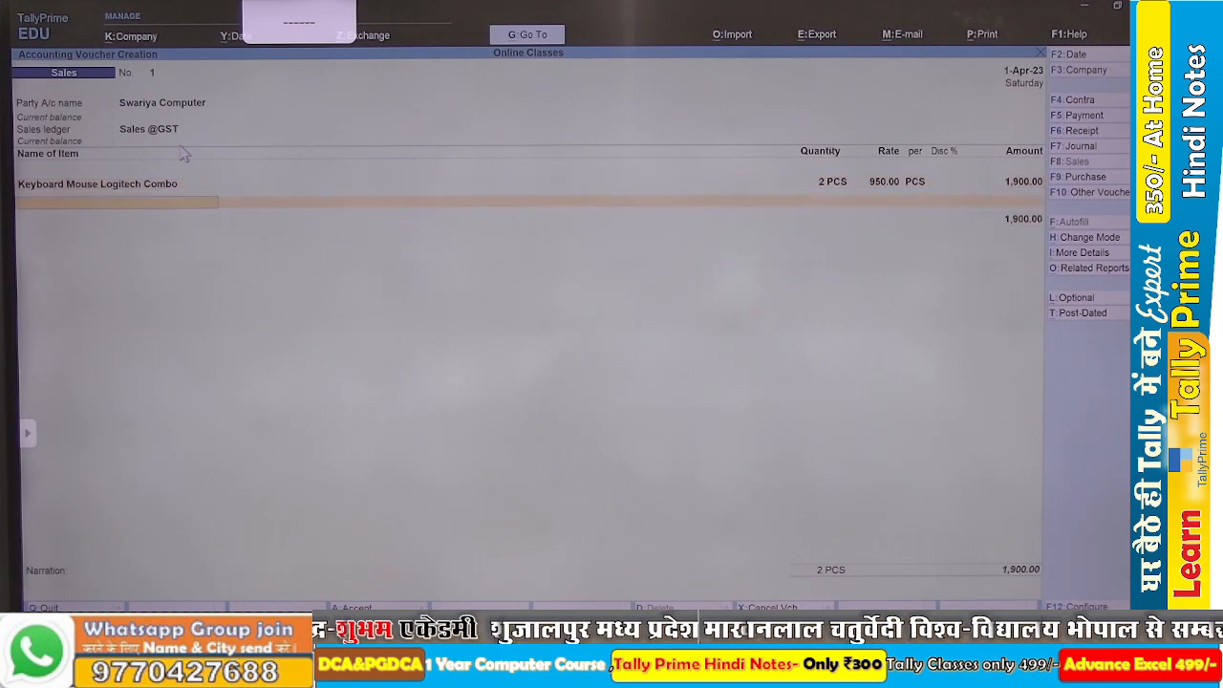
# Add Laptop Acer 4720z to the sales voucher, 1 PCS at rate 42,500, checking the Word assignment.
pyautogui.hotkey('alt', 'Tab')
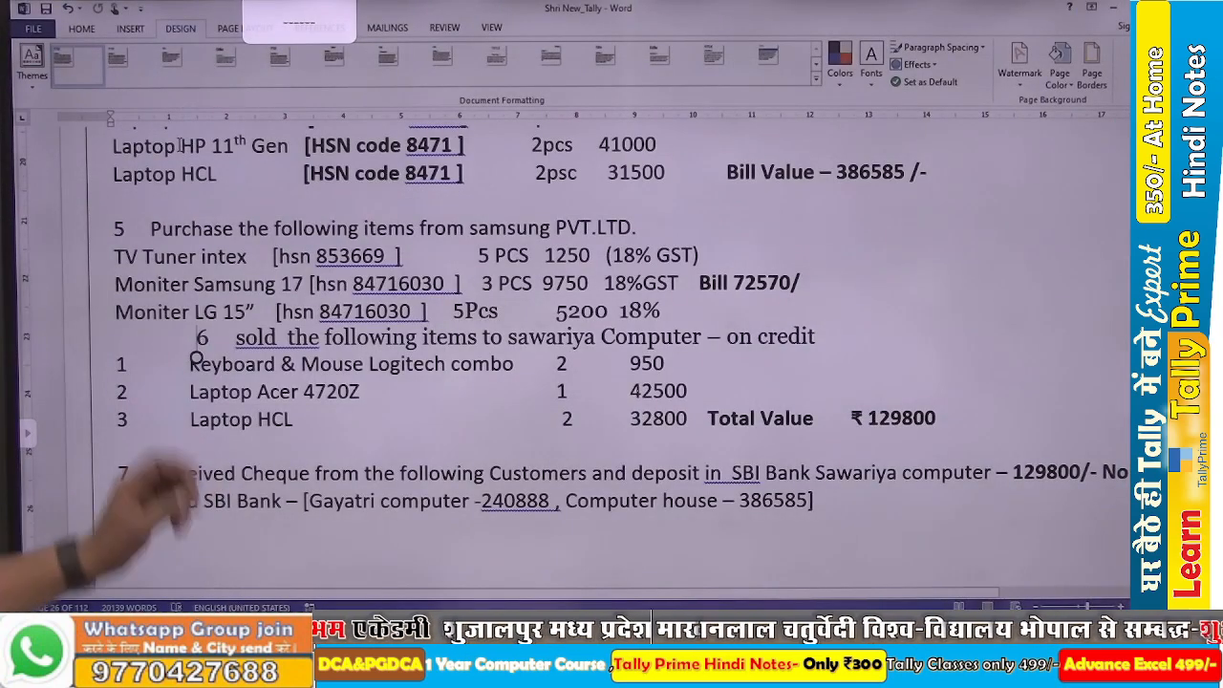
pyautogui.hotkey('alt', 'Tab')
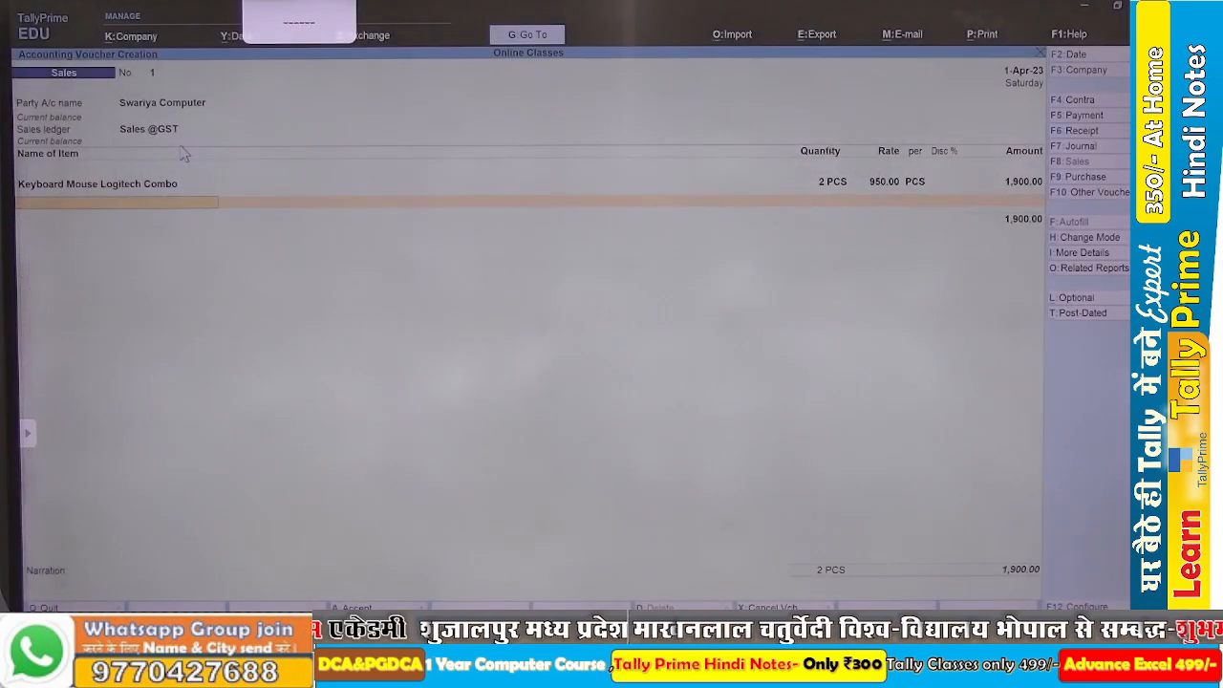
pyautogui.write('La')
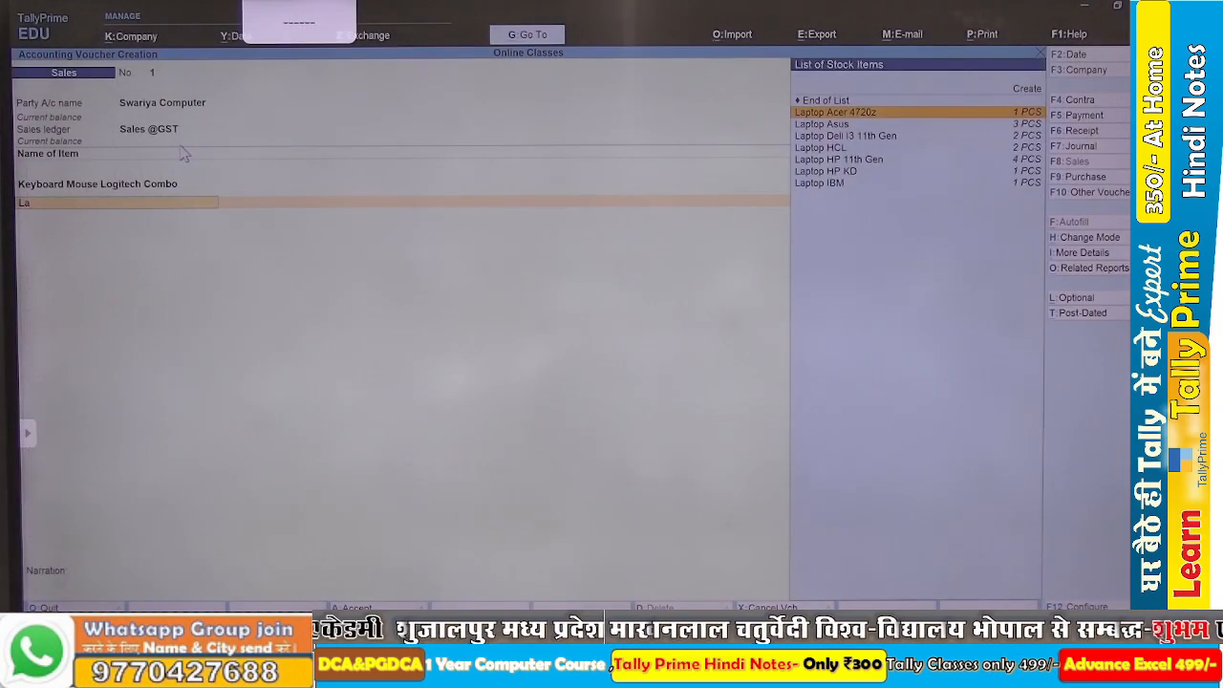
pyautogui.press('Return')
pyautogui.hotkey('alt', 'Tab')
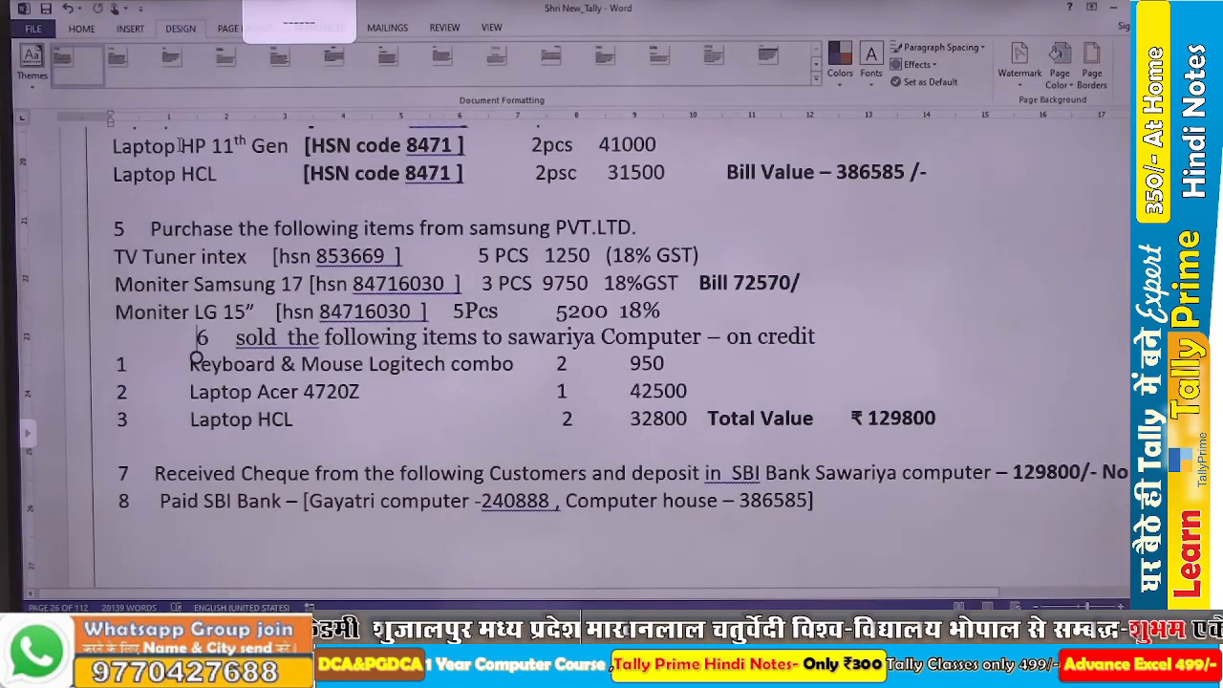
pyautogui.hotkey('alt', 'Tab')
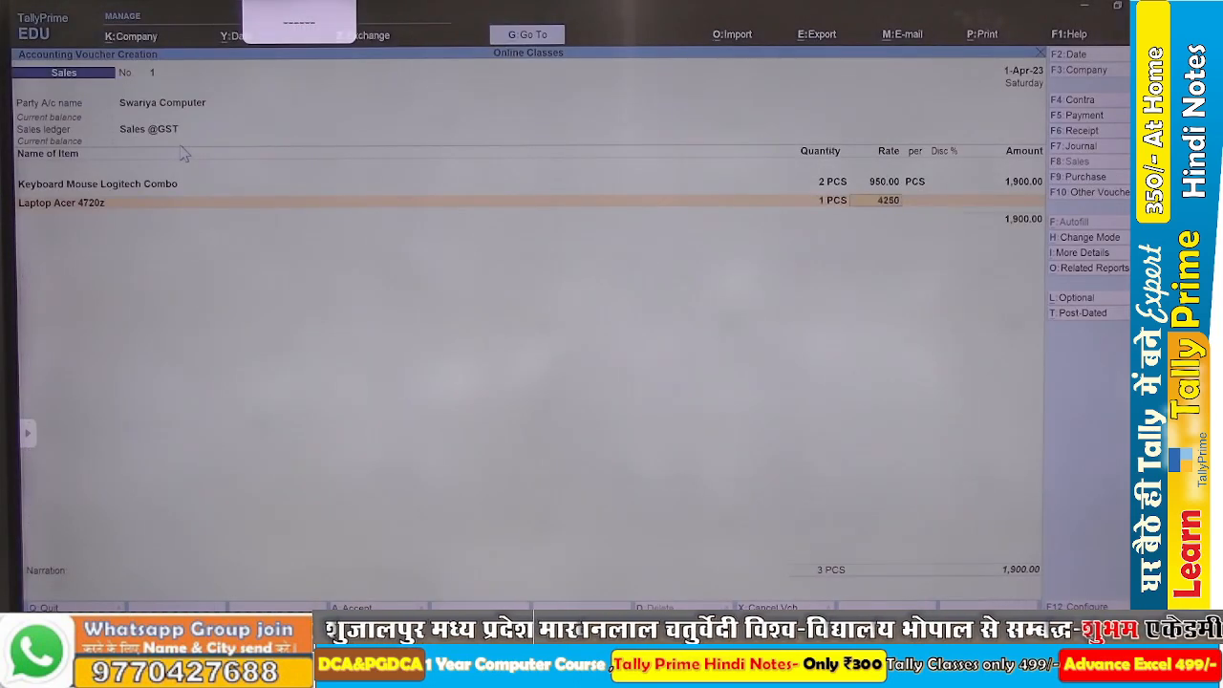
pyautogui.press('Return')
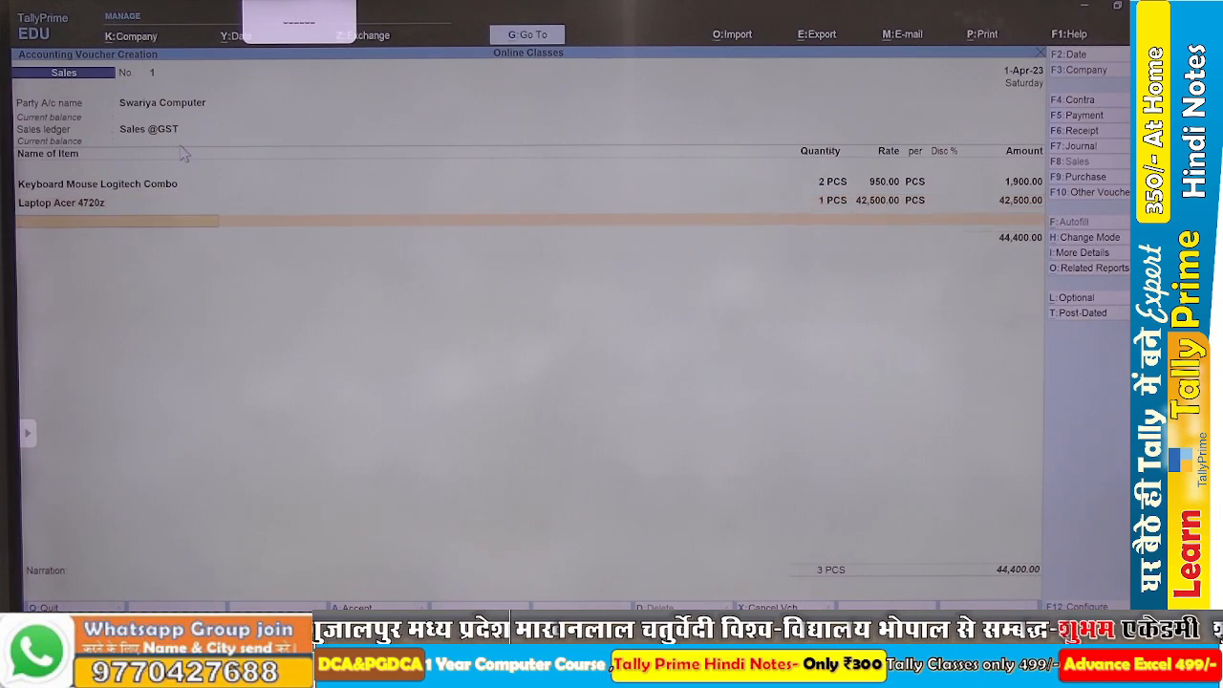
# Check the Word assignment, add Laptop HCL with 2 PCS at rate 32,500 and close the item list.
pyautogui.hotkey('alt', 'Tab')
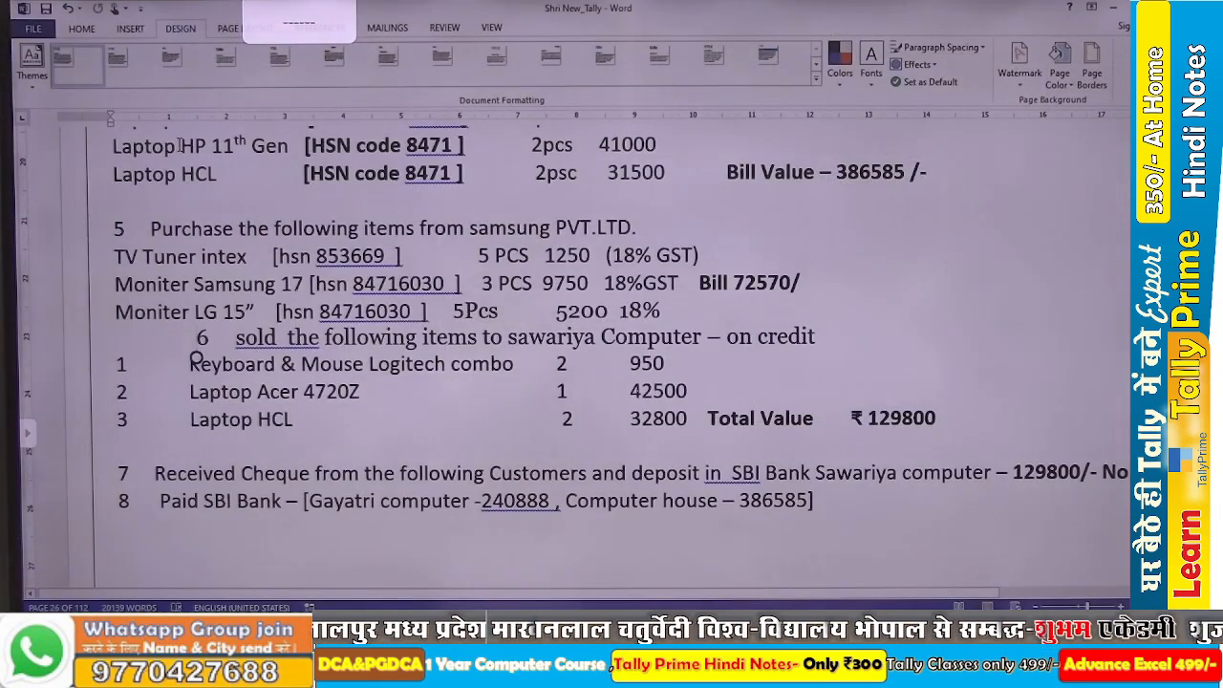
pyautogui.hotkey('alt', 'Tab')
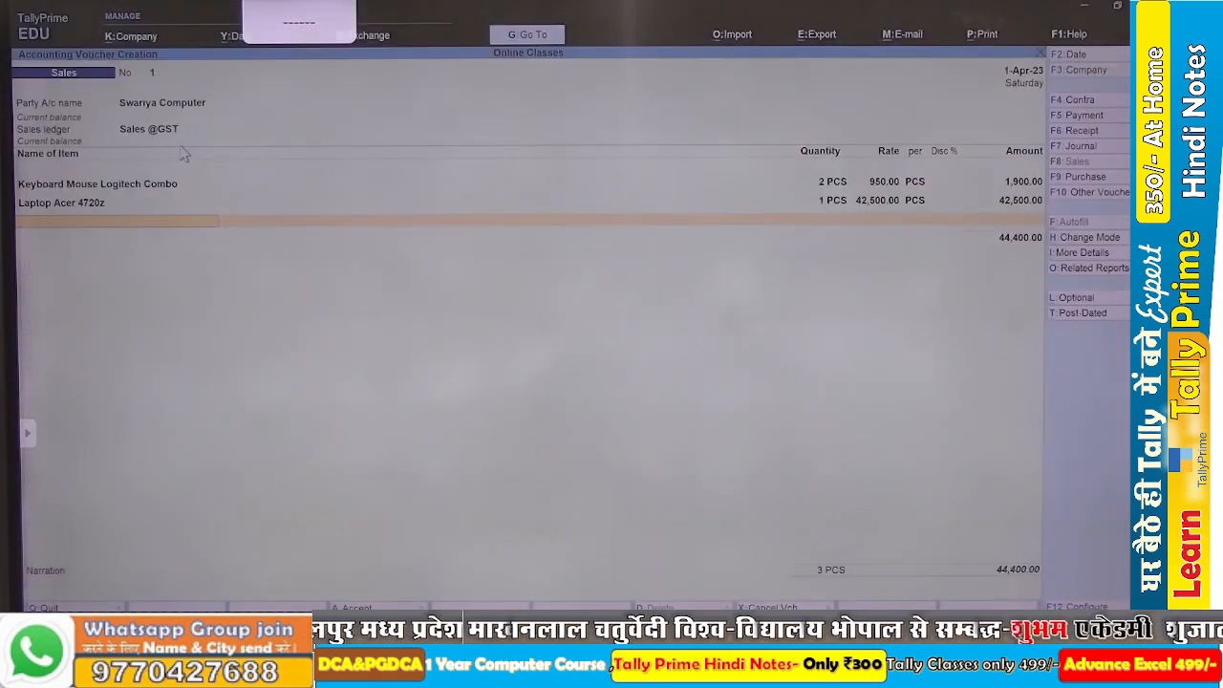
pyautogui.write('La')
pyautogui.press('Down')
pyautogui.press('Down')
pyautogui.press('Down')
pyautogui.press('Down')
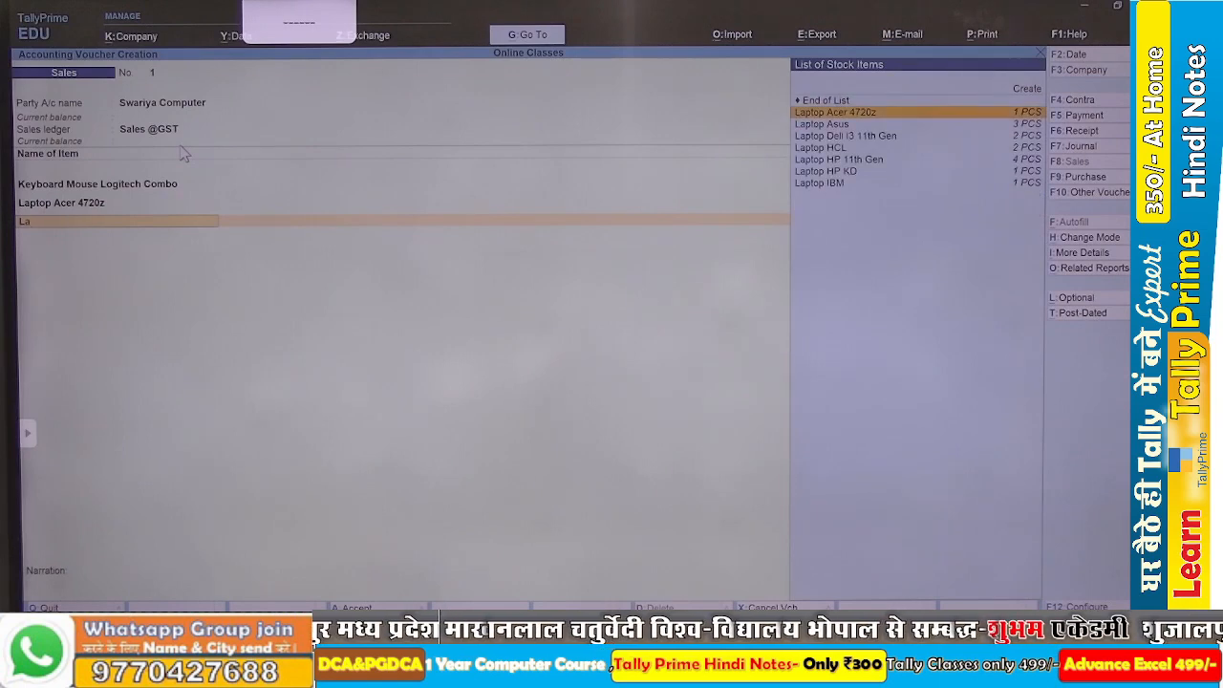
pyautogui.press('Return')
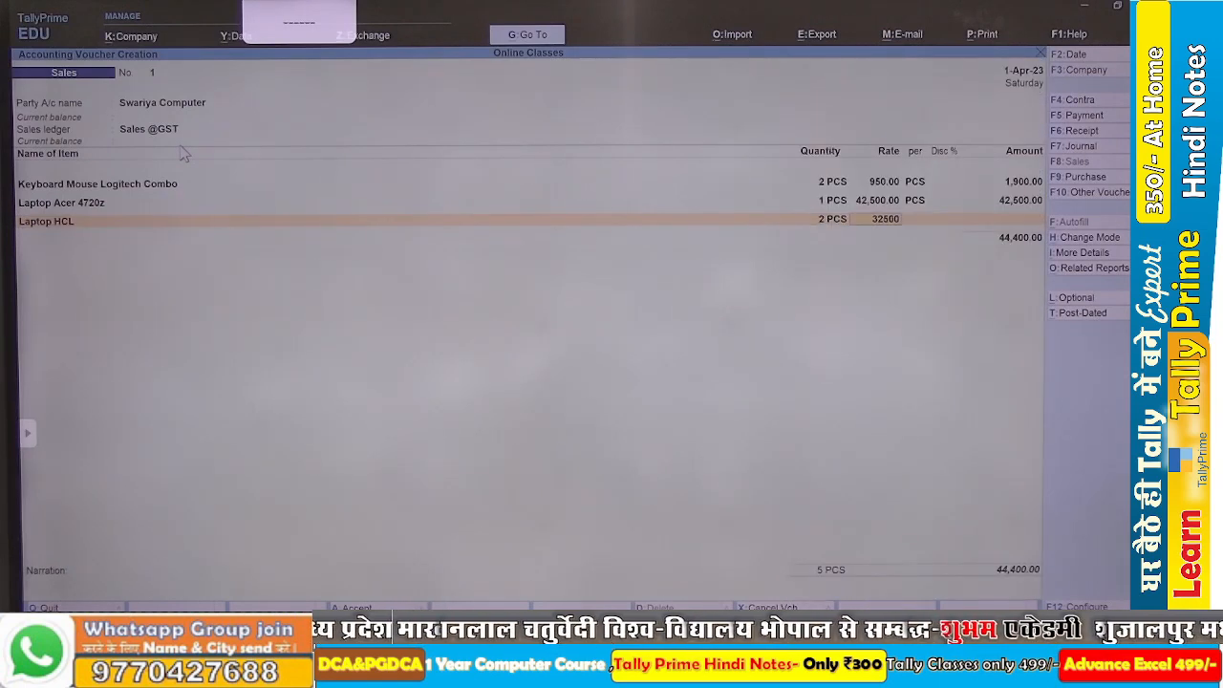
pyautogui.press('Return')
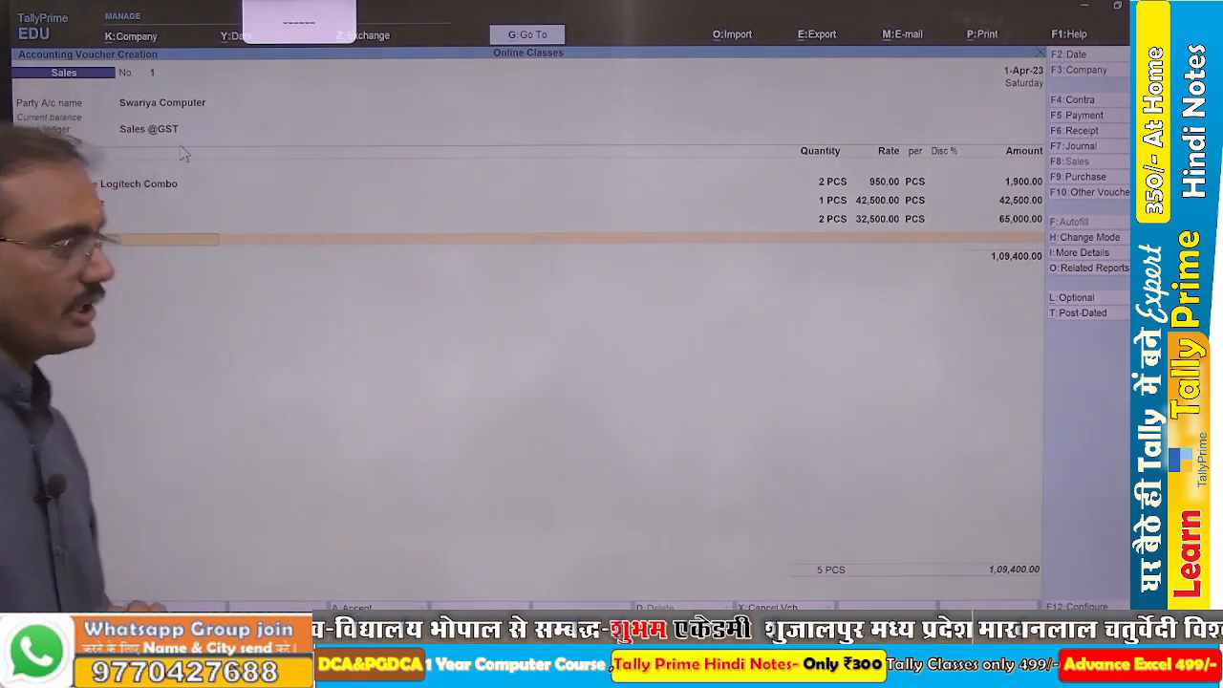
pyautogui.press('Return')
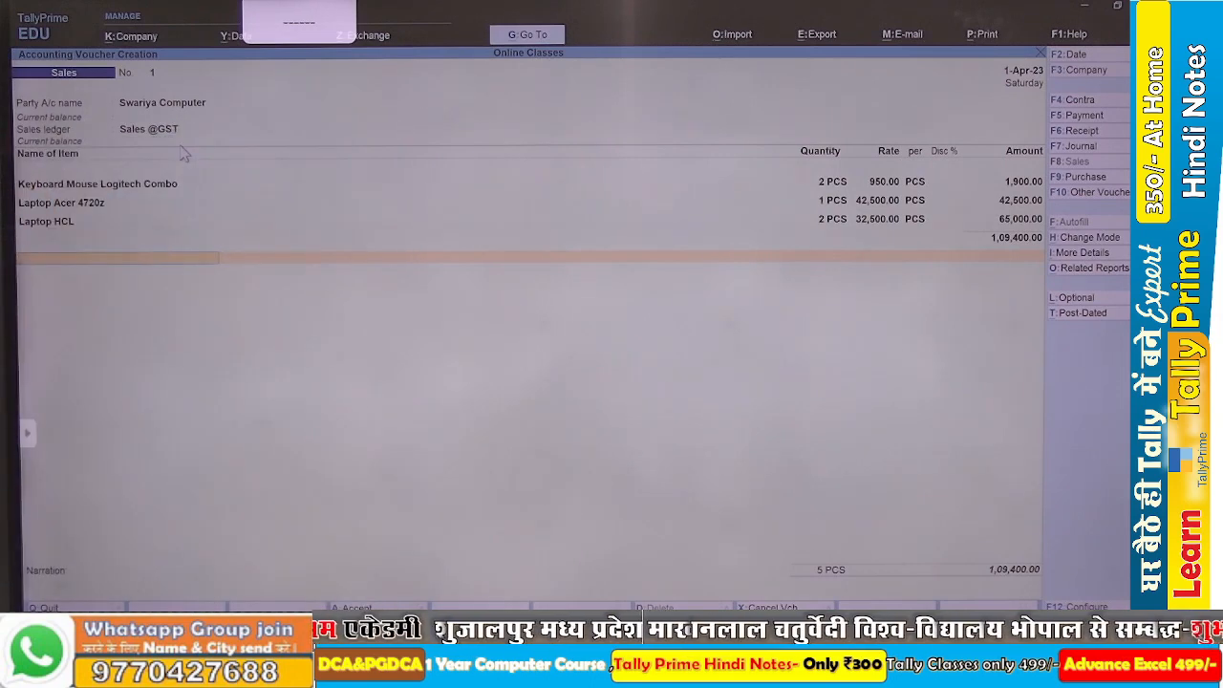
# Create the ledger Output CGST under Duties & Taxes with duty type GST and tax type Central Tax, and add it to the sales voucher.
pyautogui.hotkey('alt', 'c')
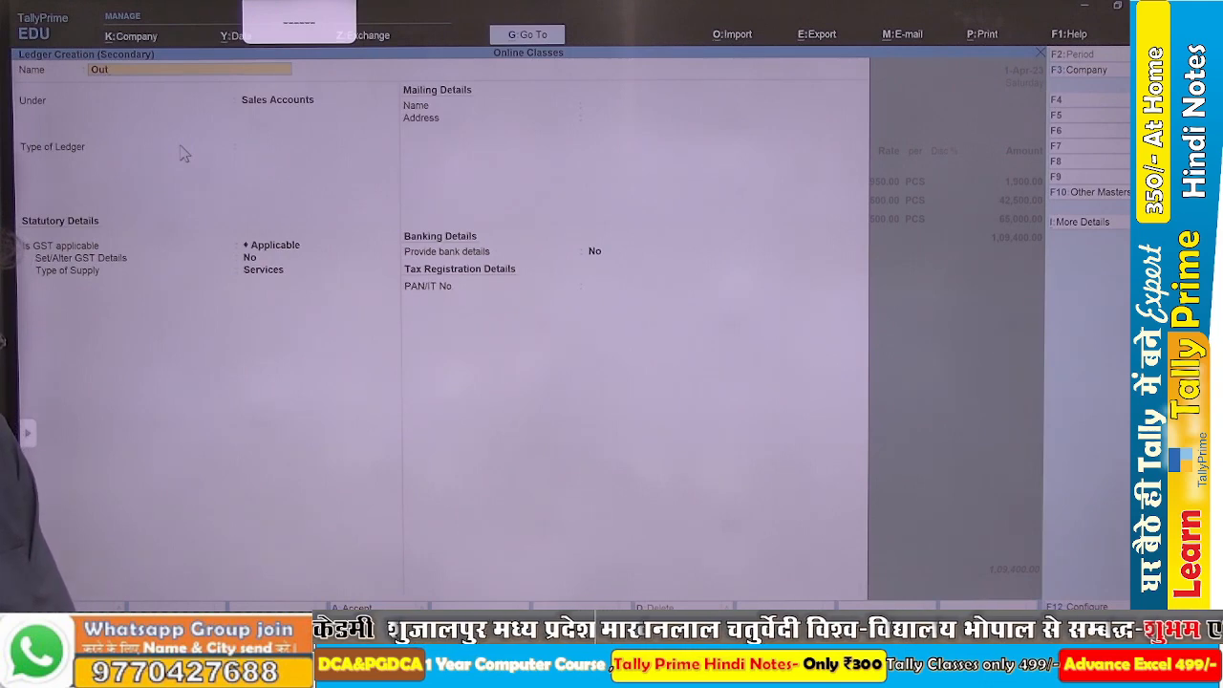
pyautogui.write('Output')
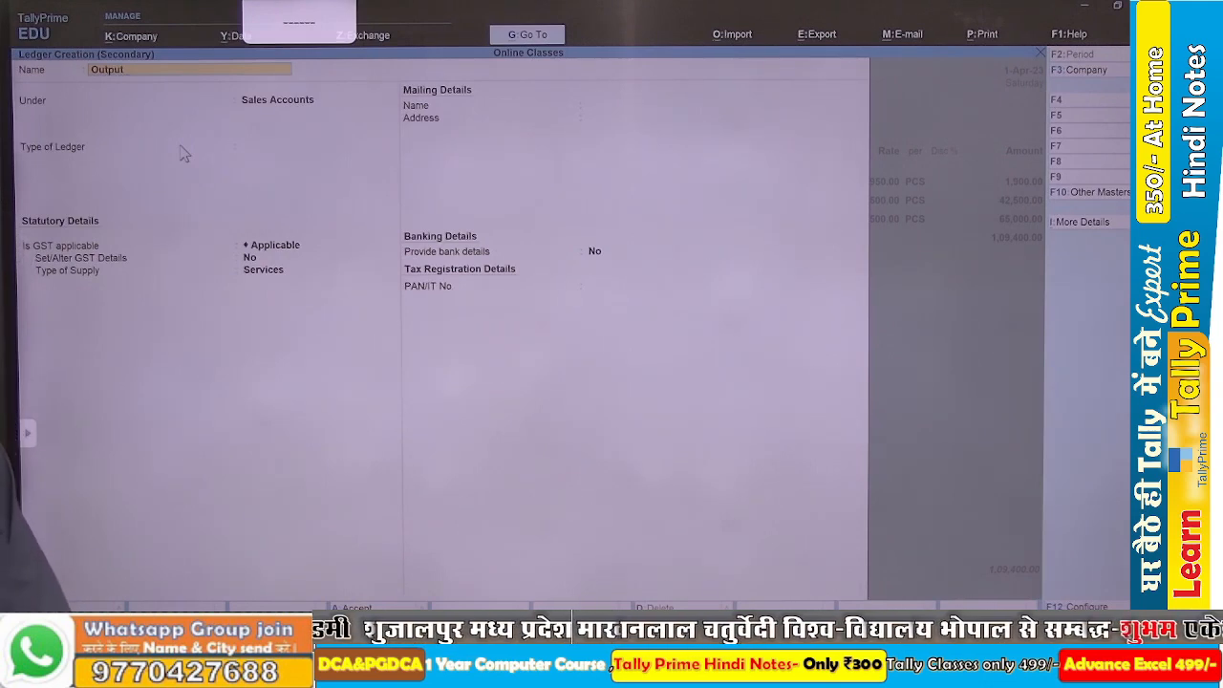
pyautogui.write('GST')
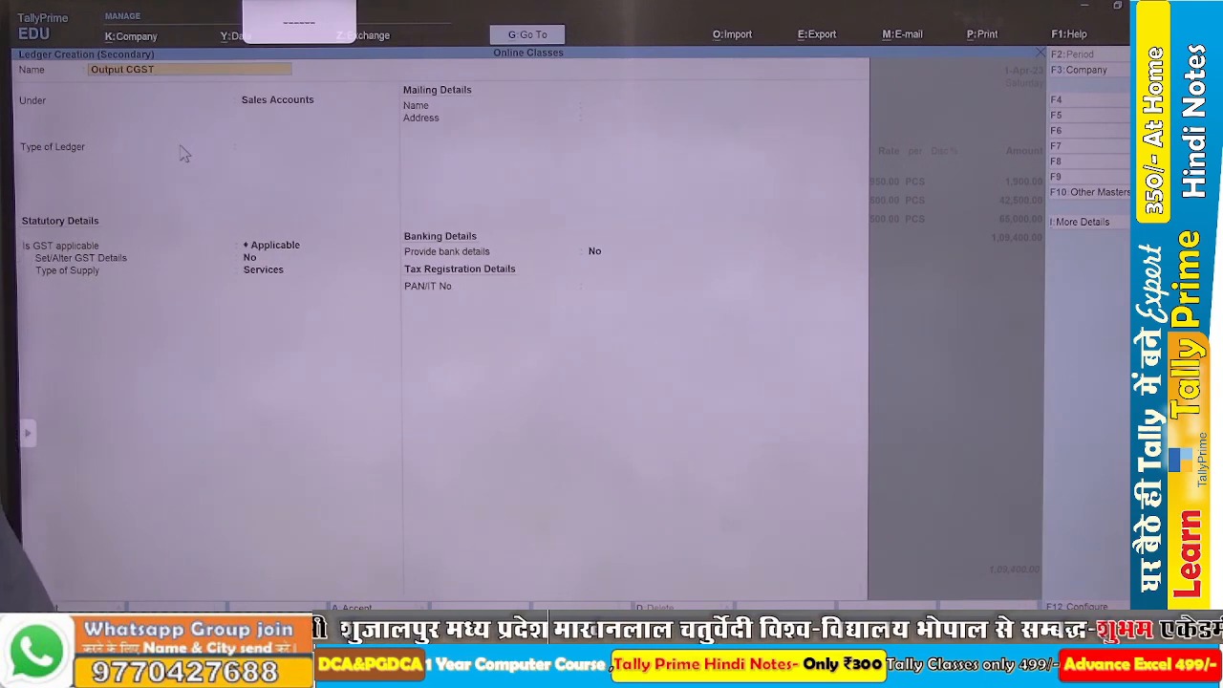
pyautogui.press('Return')
pyautogui.write('du')
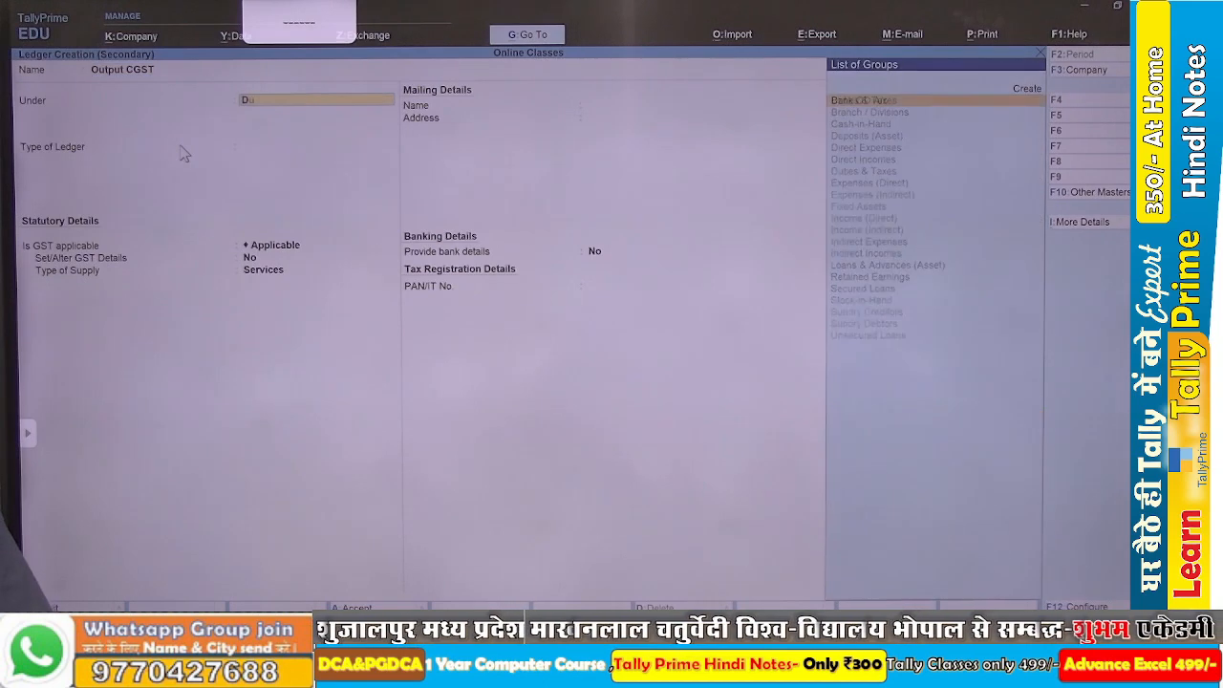
pyautogui.press('Return')
pyautogui.press('Up')
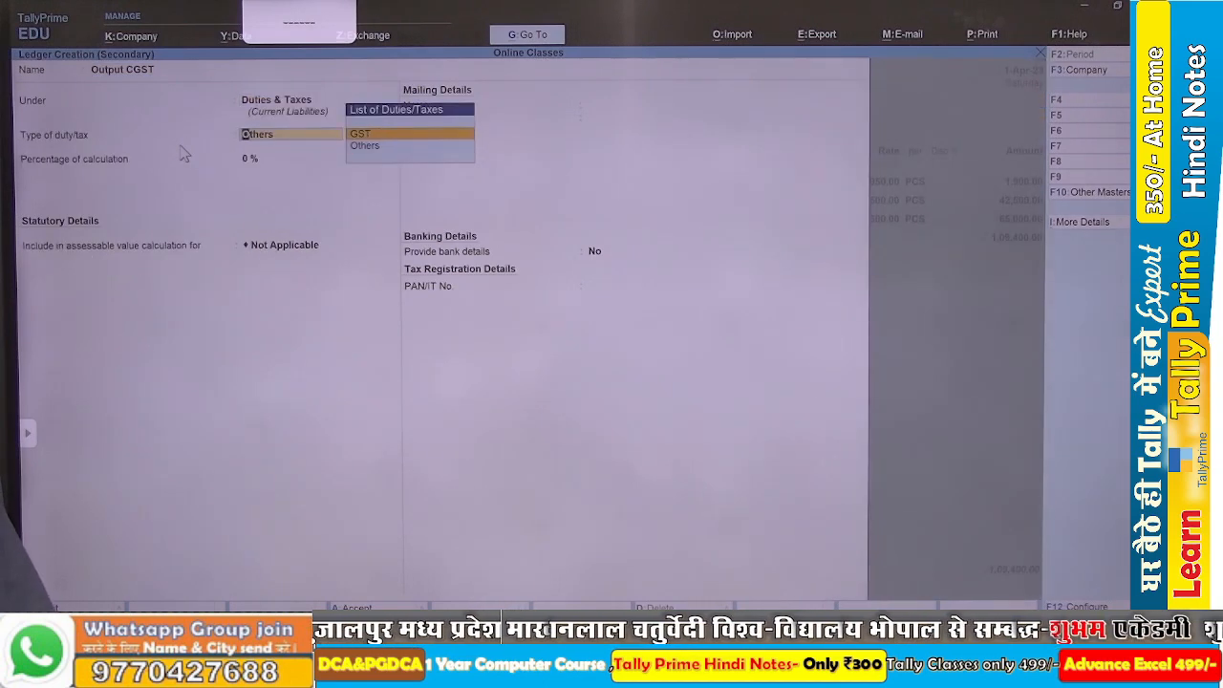
pyautogui.press('Return')
pyautogui.press('Return')
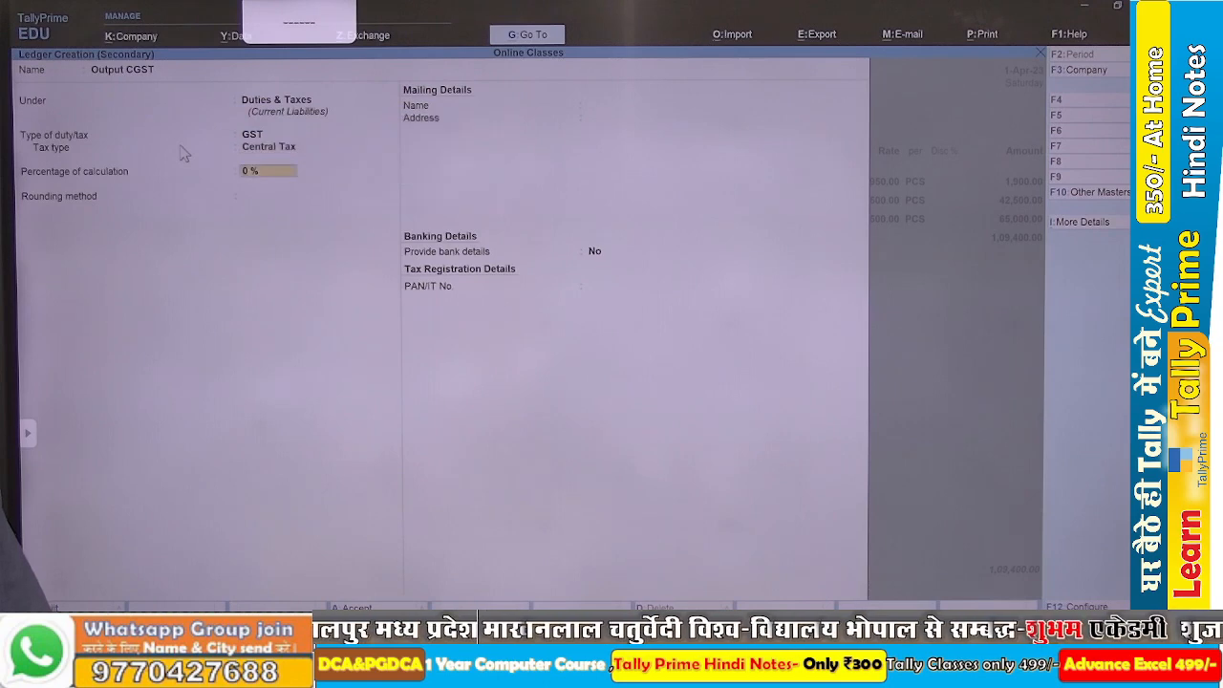
pyautogui.hotkey('ctrl', 'a')
pyautogui.press('Return')
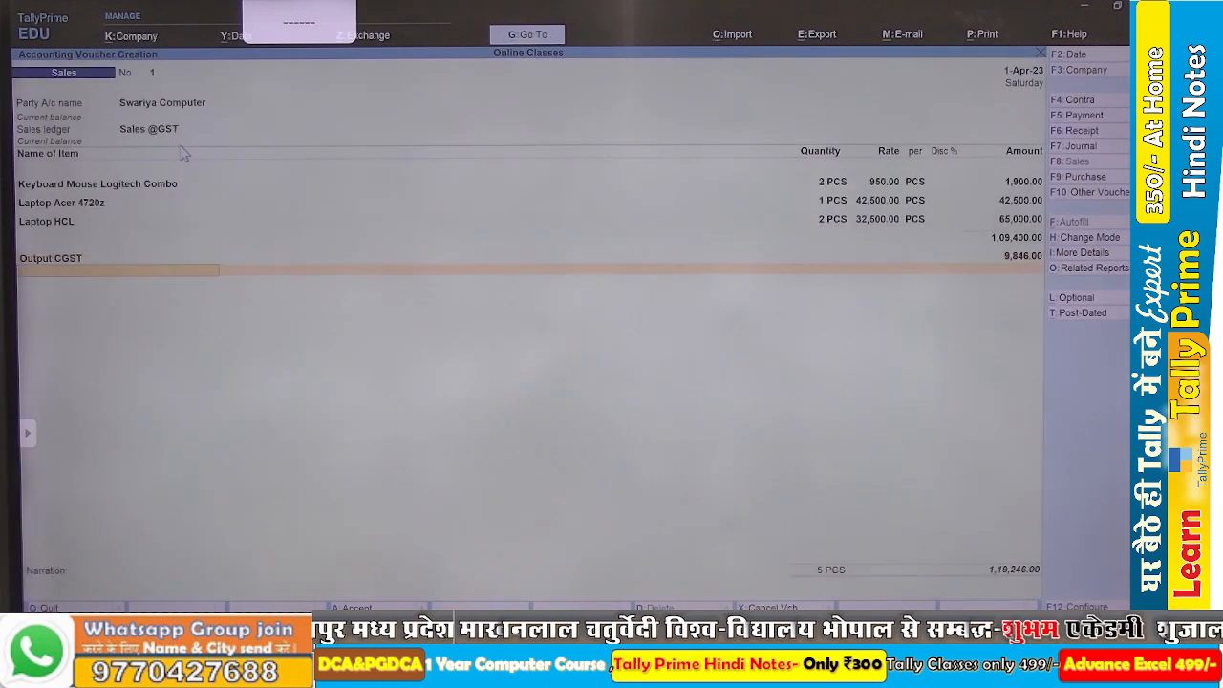
# Create the ledger Output SGST under Duties & Taxes with duty type GST and tax type State Tax, and add it to the sales voucher.
pyautogui.hotkey('alt', 'c')
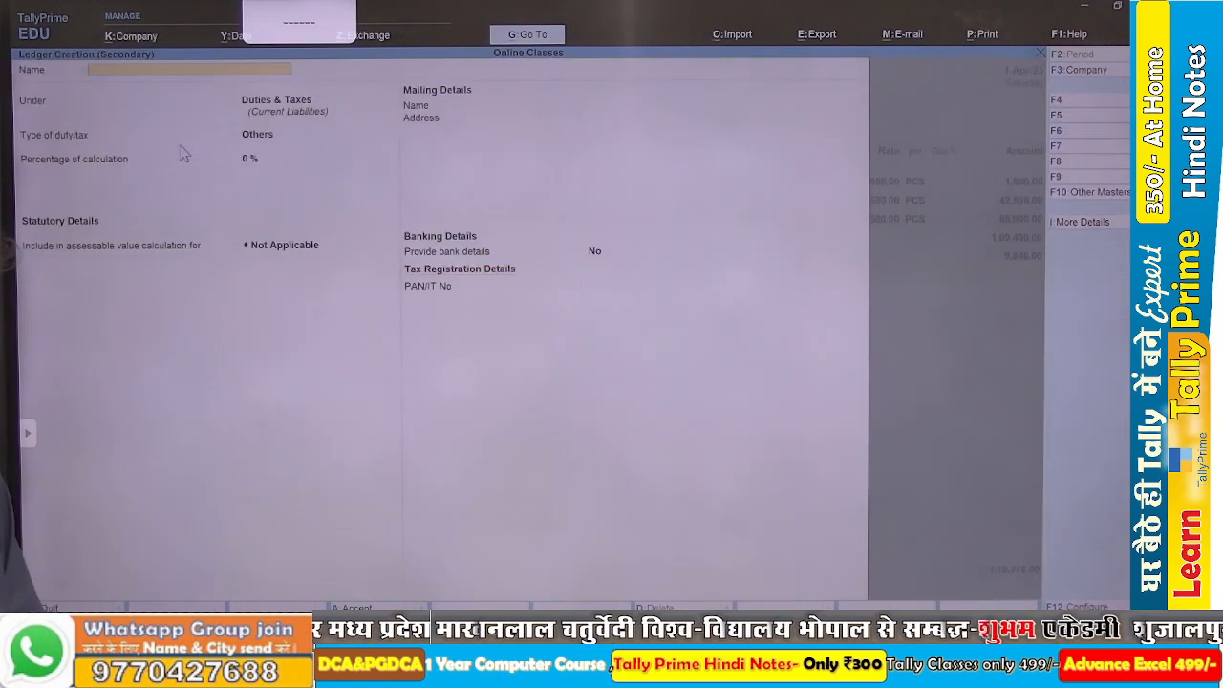
pyautogui.write('Output SGST')
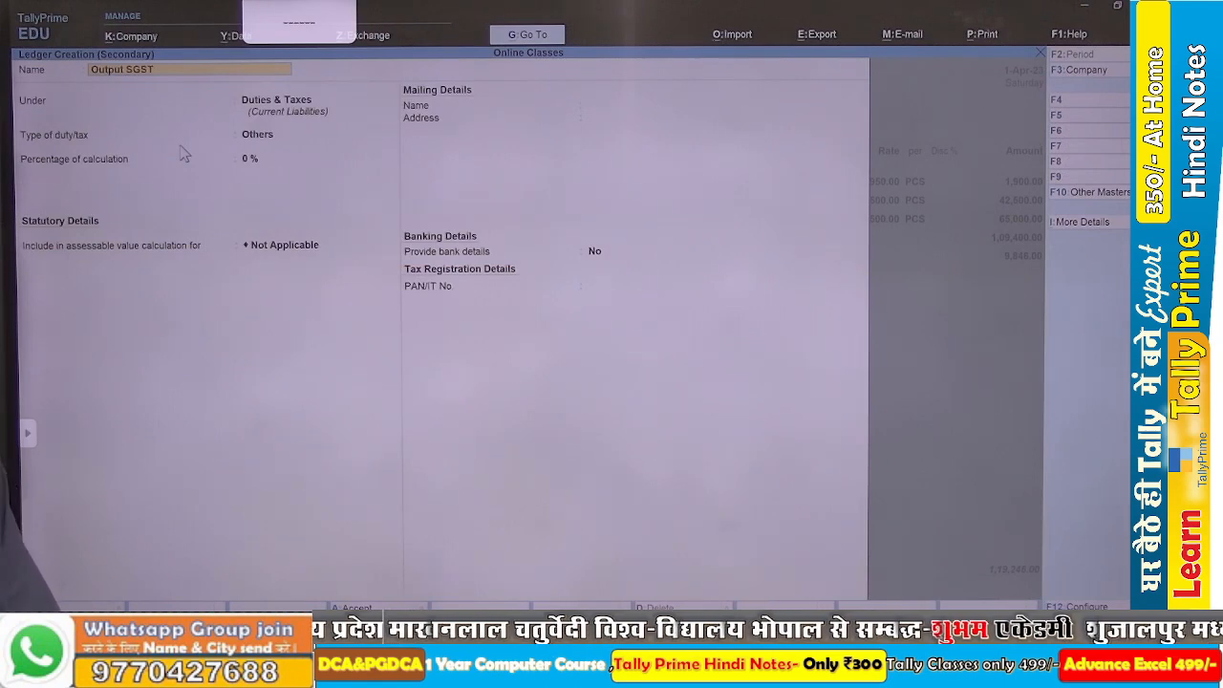
pyautogui.press('Return')
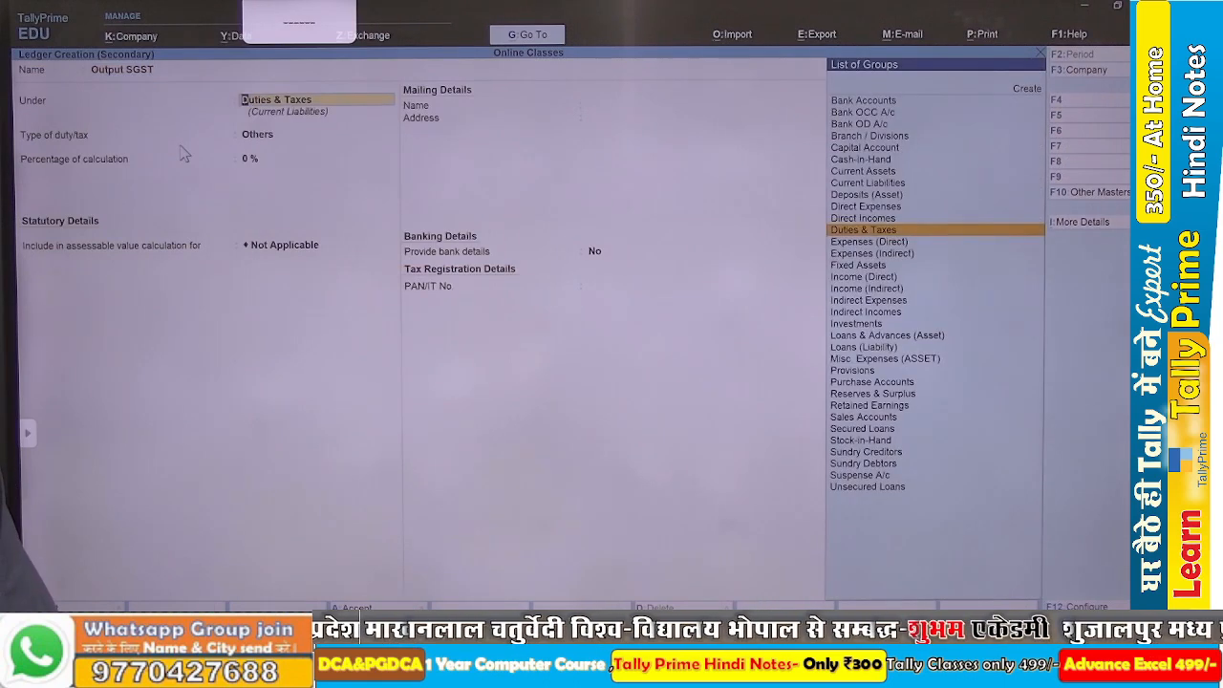
pyautogui.press('Return')
pyautogui.press('Up')
pyautogui.press('Return')
pyautogui.press('Down')
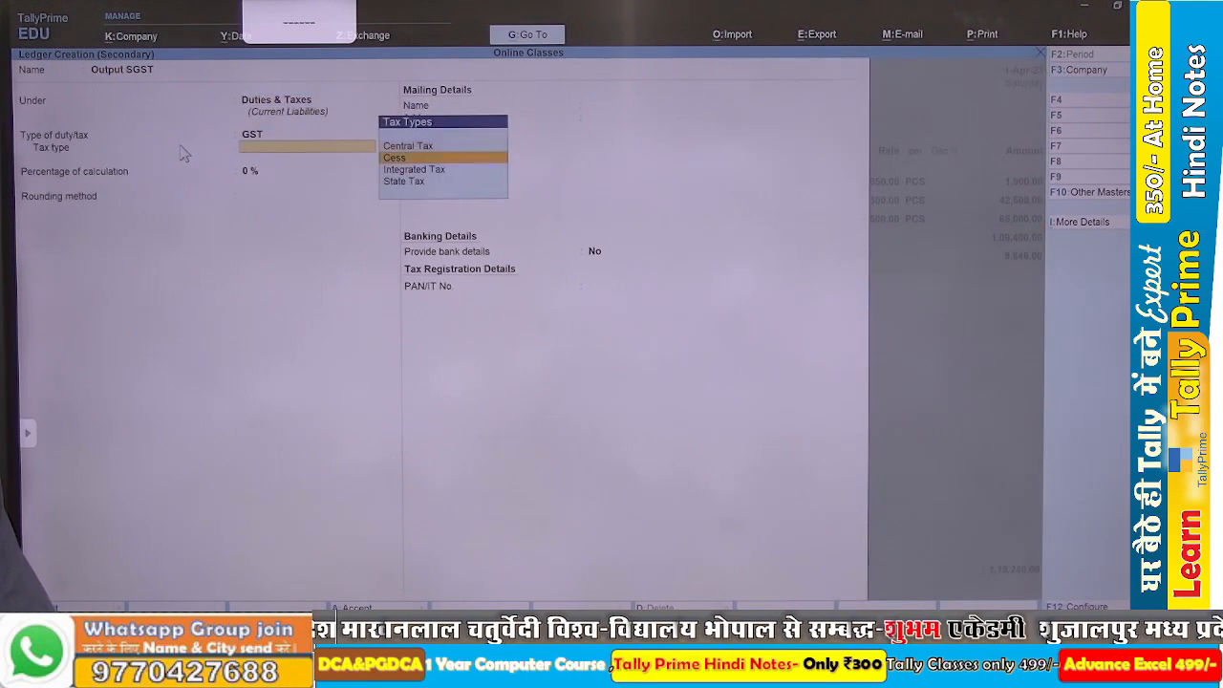
pyautogui.press('Down')
pyautogui.press('Down')
pyautogui.press('Return')
pyautogui.hotkey('ctrl', 'a')
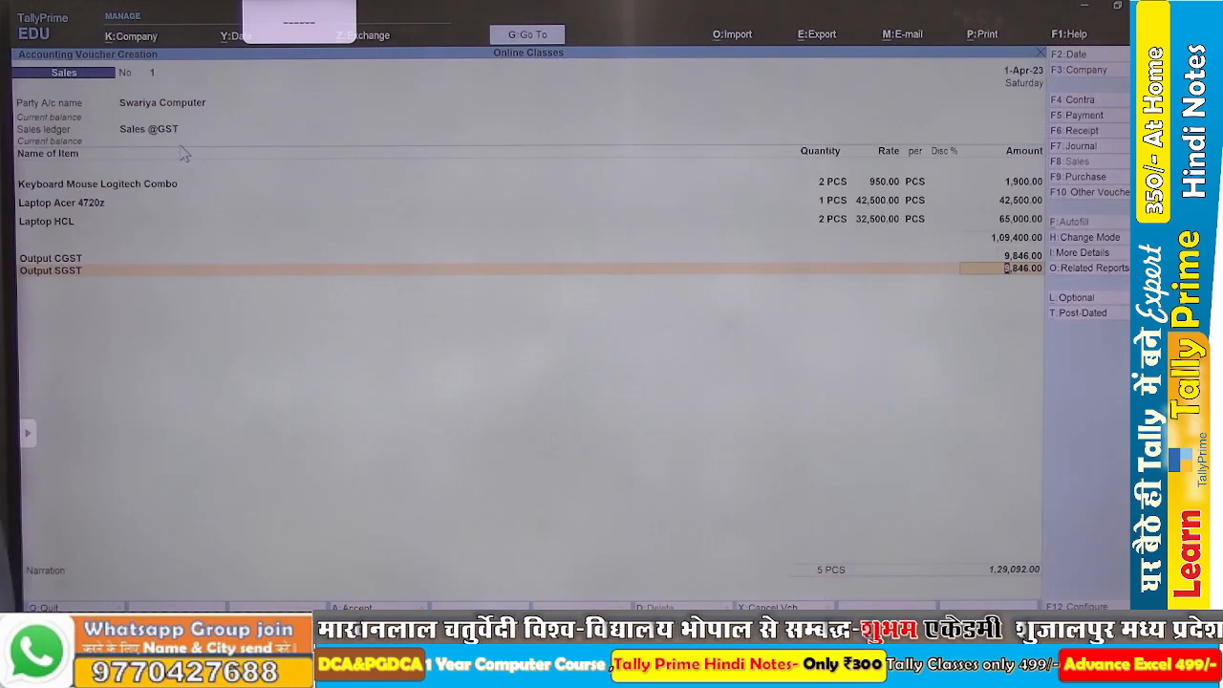
pyautogui.press('Return')
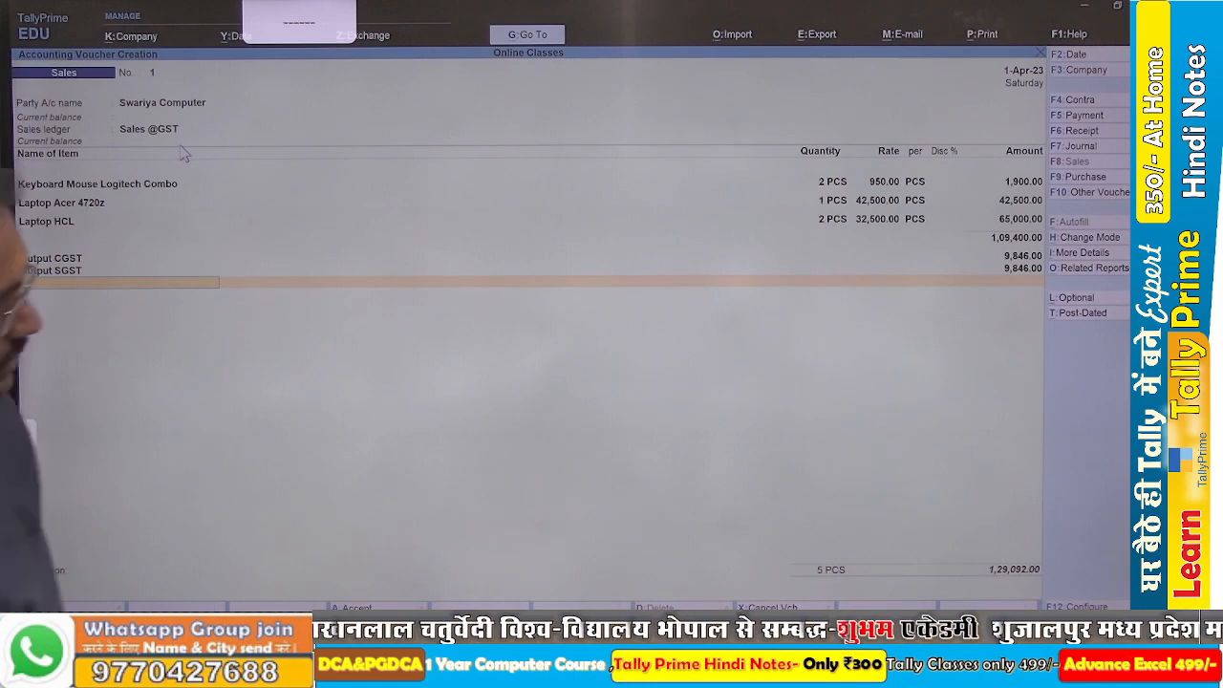
# Compare the sales voucher with transaction 6 in the Word assignment and correct the Laptop HCL rate to 32,800.
pyautogui.press('ctrl')
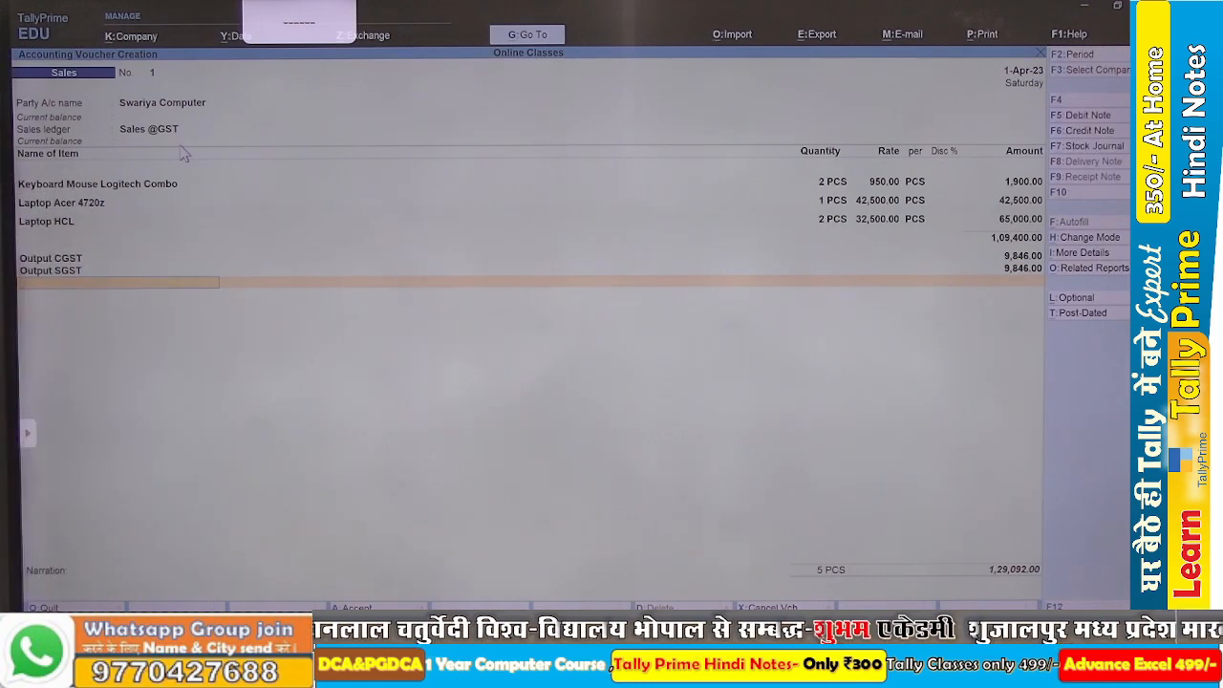
pyautogui.hotkey('alt', 'Tab')
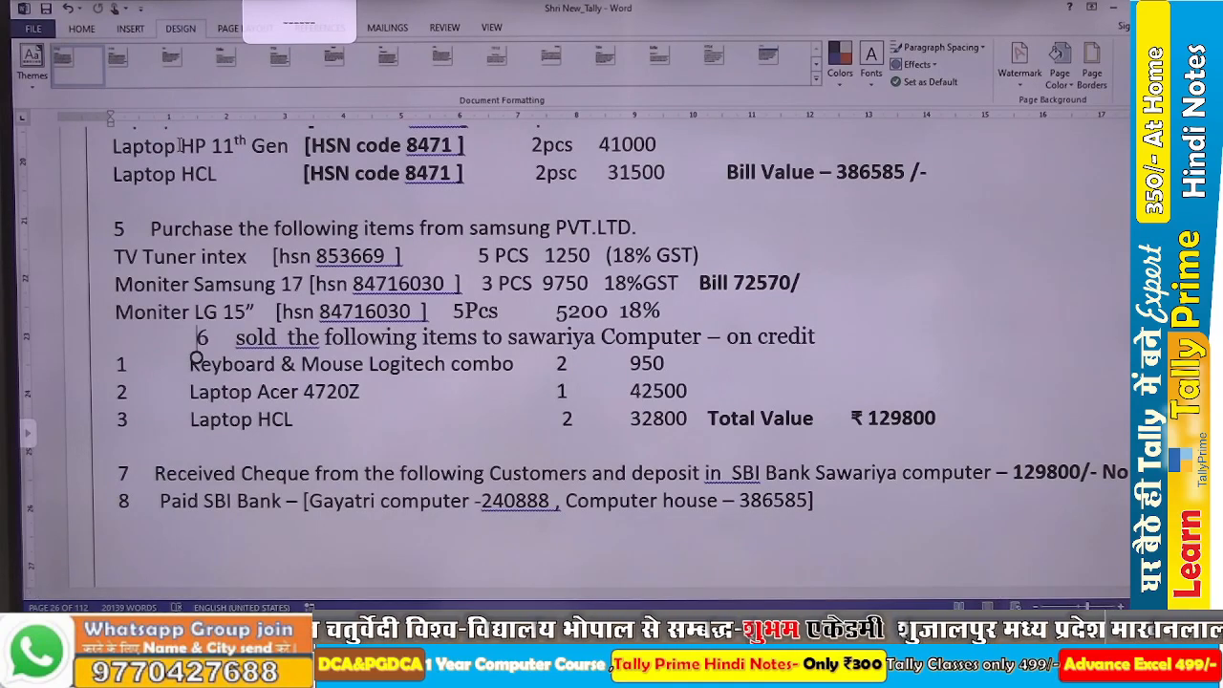
pyautogui.hotkey('alt', 'Tab')
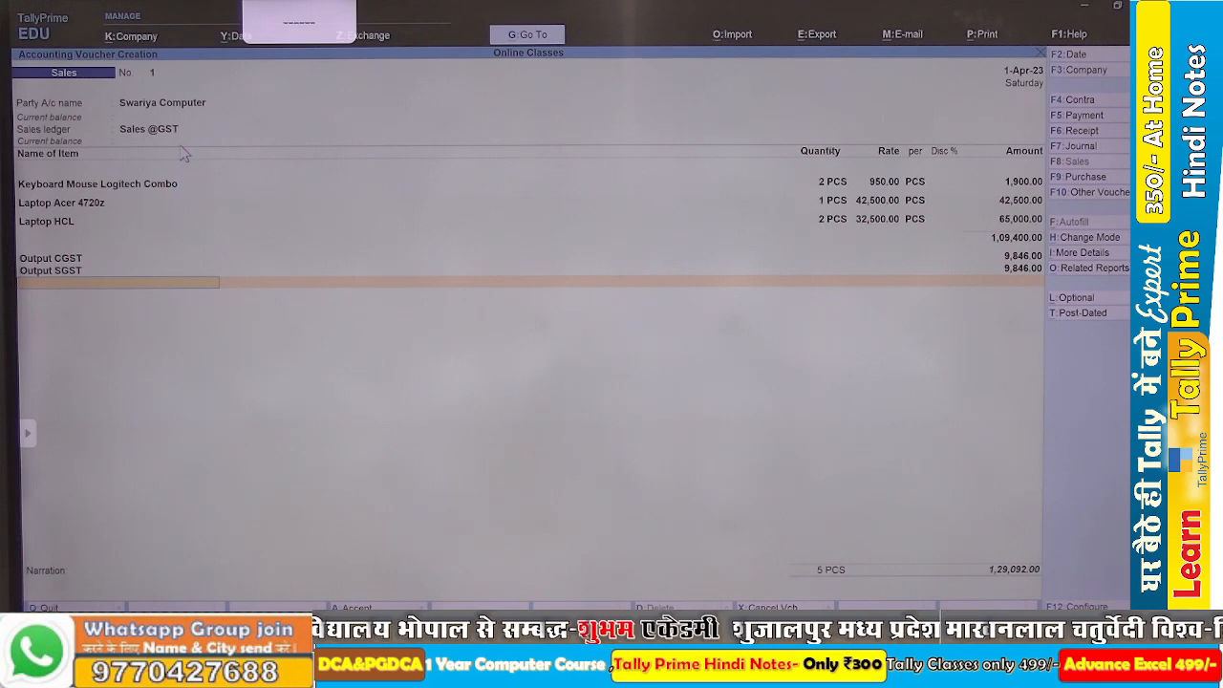
pyautogui.hotkey('alt', 'Tab')
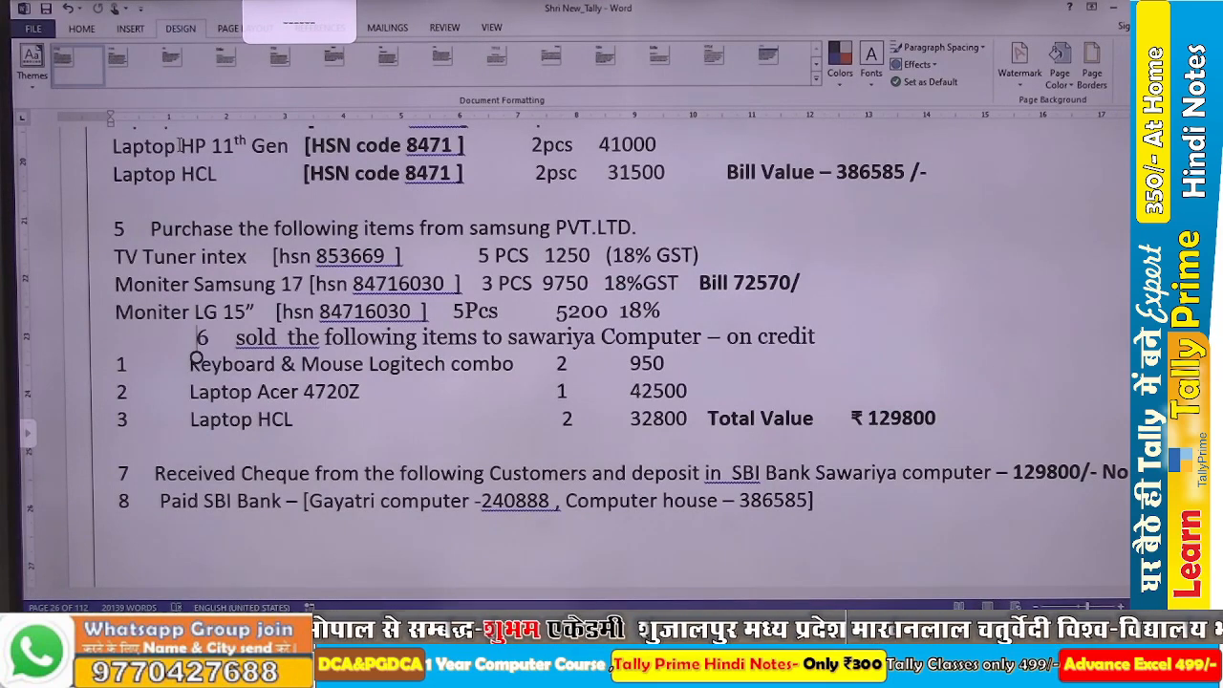
pyautogui.hotkey('alt', 'Tab')
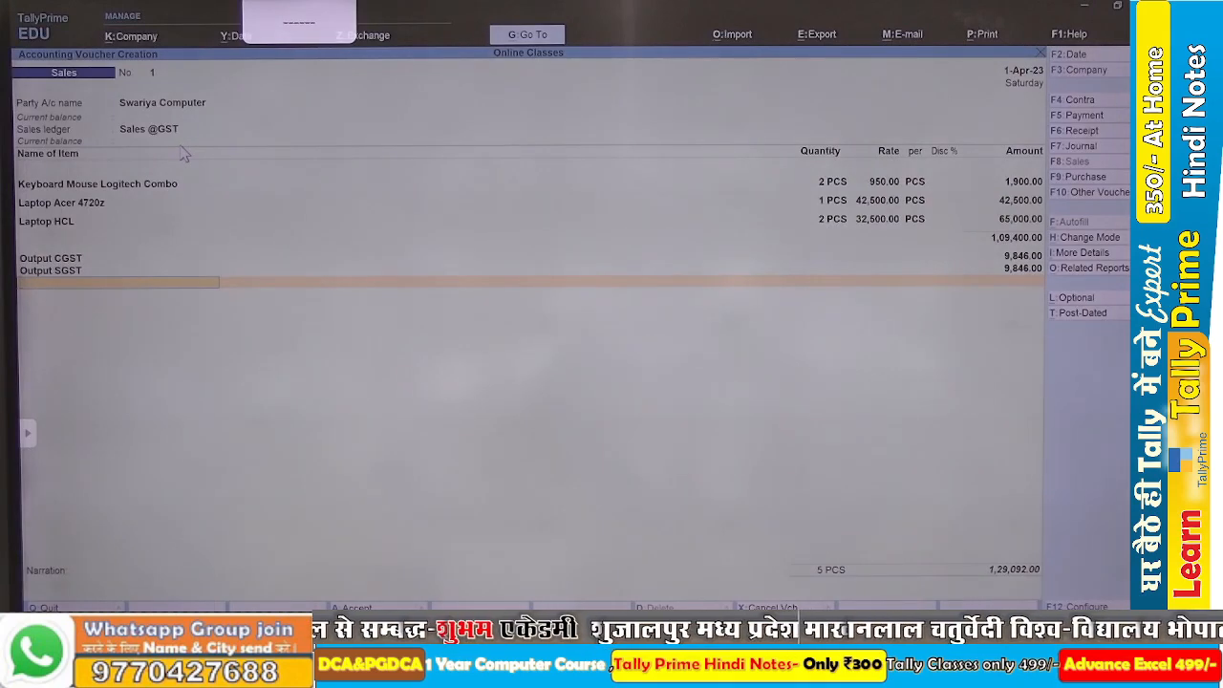
pyautogui.hotkey('alt', 'Tab')
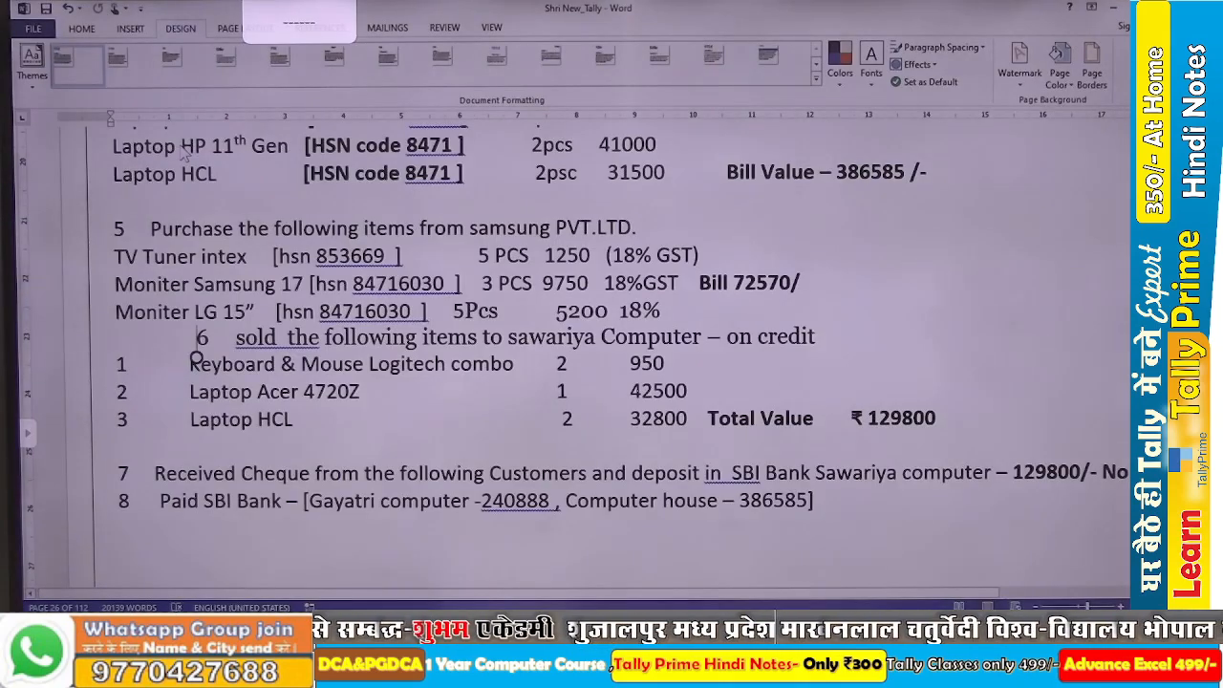
pyautogui.hotkey('alt', 'Tab')
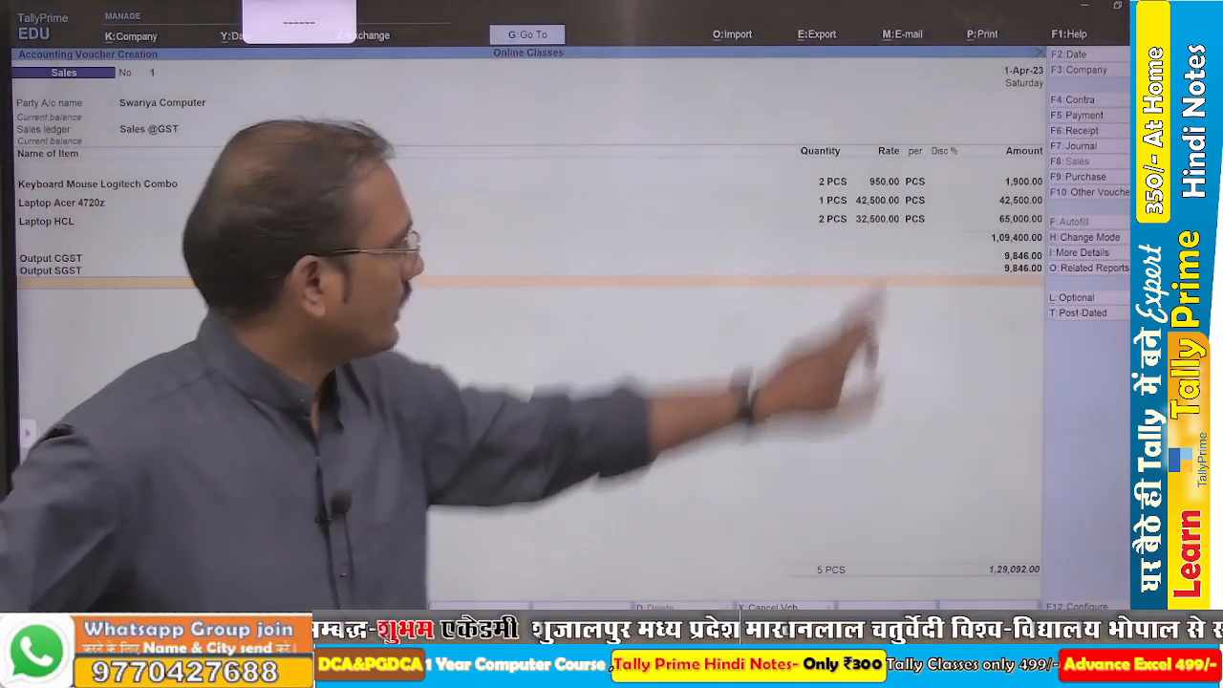
pyautogui.click(872, 219)
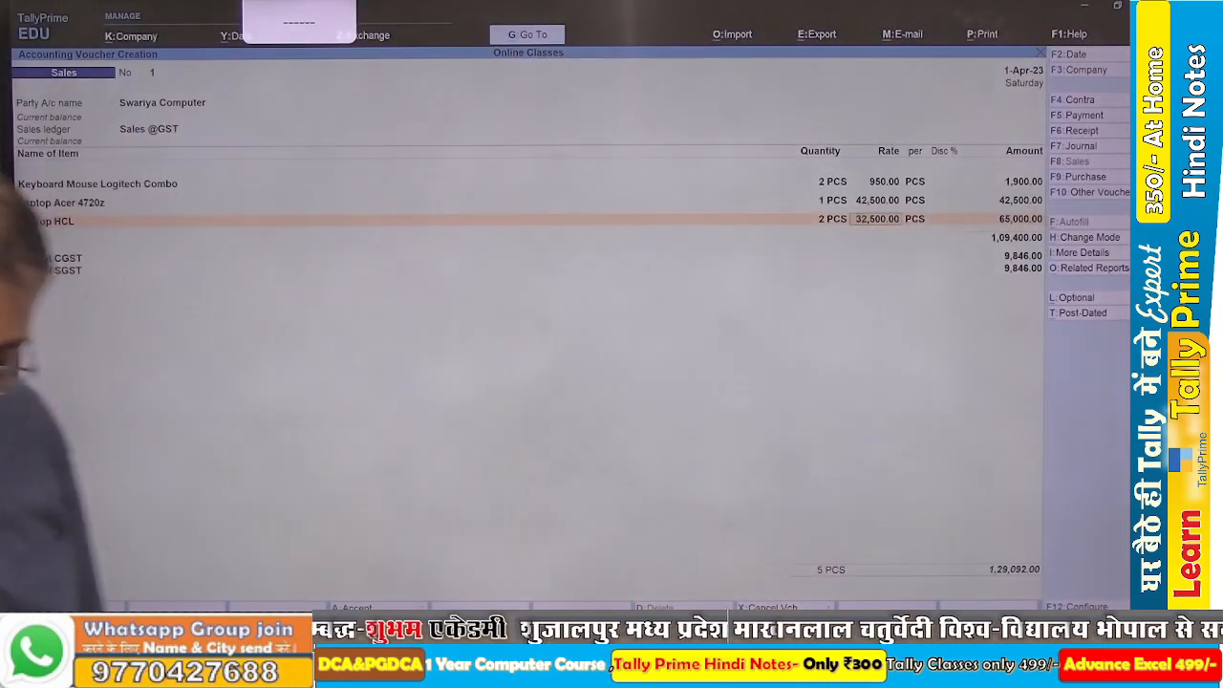
pyautogui.write('32800')
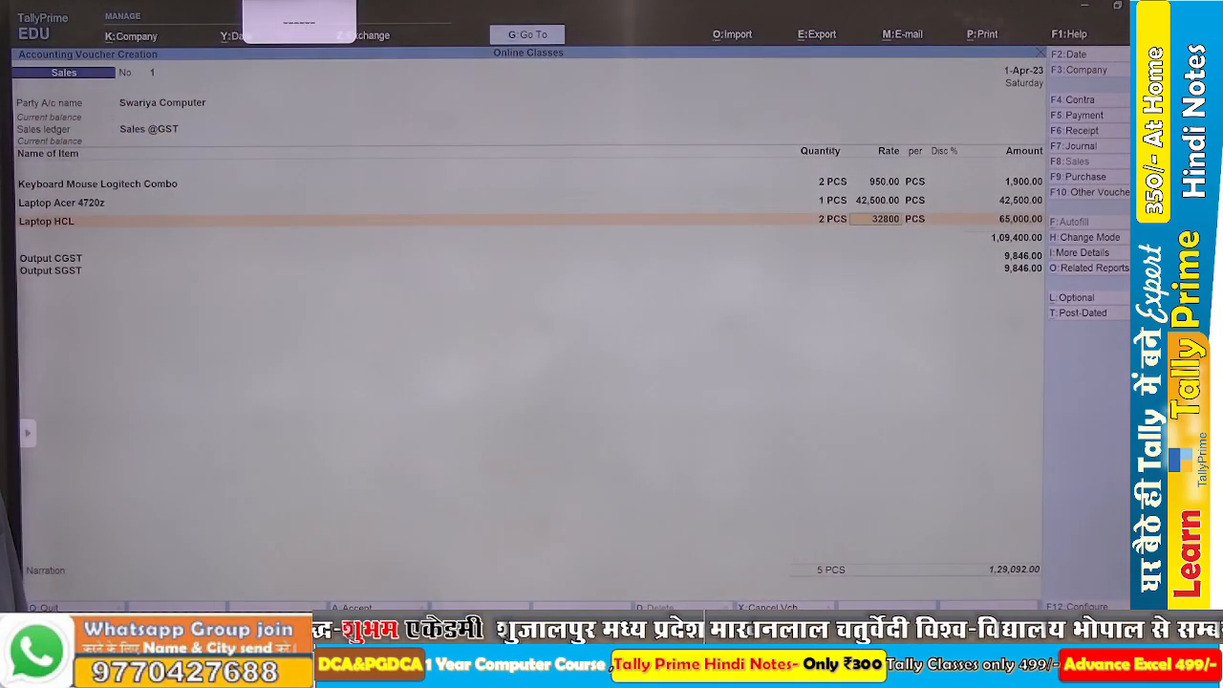
pyautogui.press('Return')
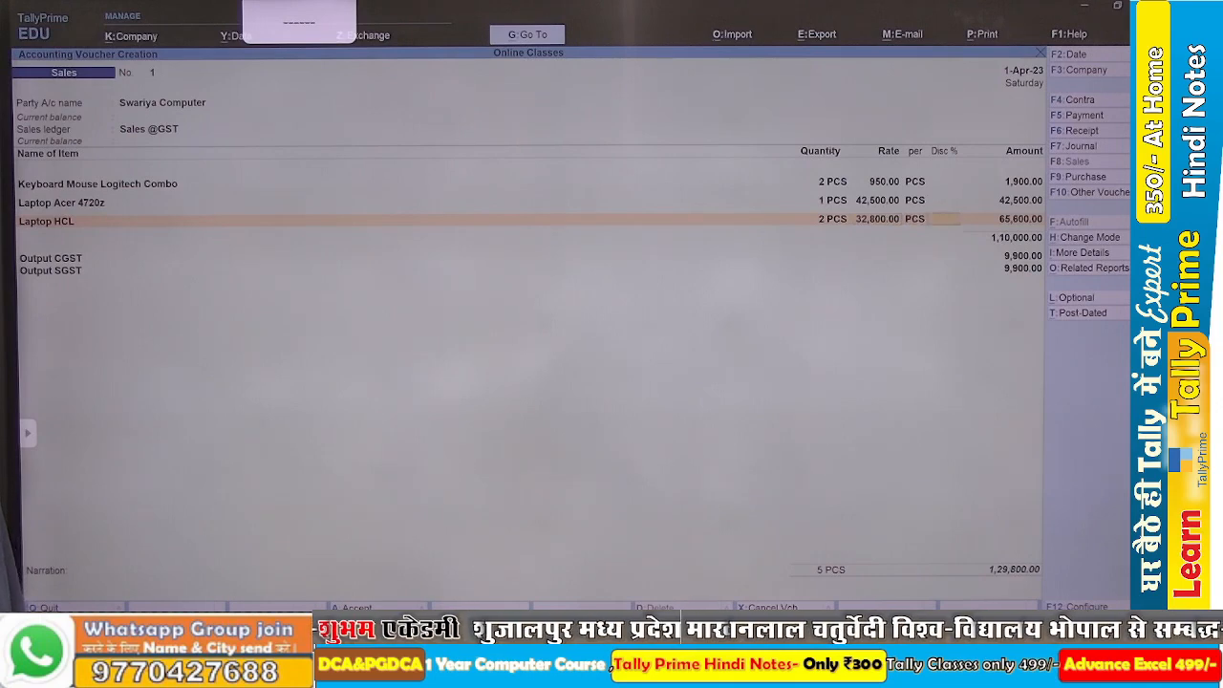
# Accept the remaining item and output GST lines and save the sales voucher for Swariya Computer.
pyautogui.press('Return')
pyautogui.press('Return')
pyautogui.press('Return')
pyautogui.press('Return')
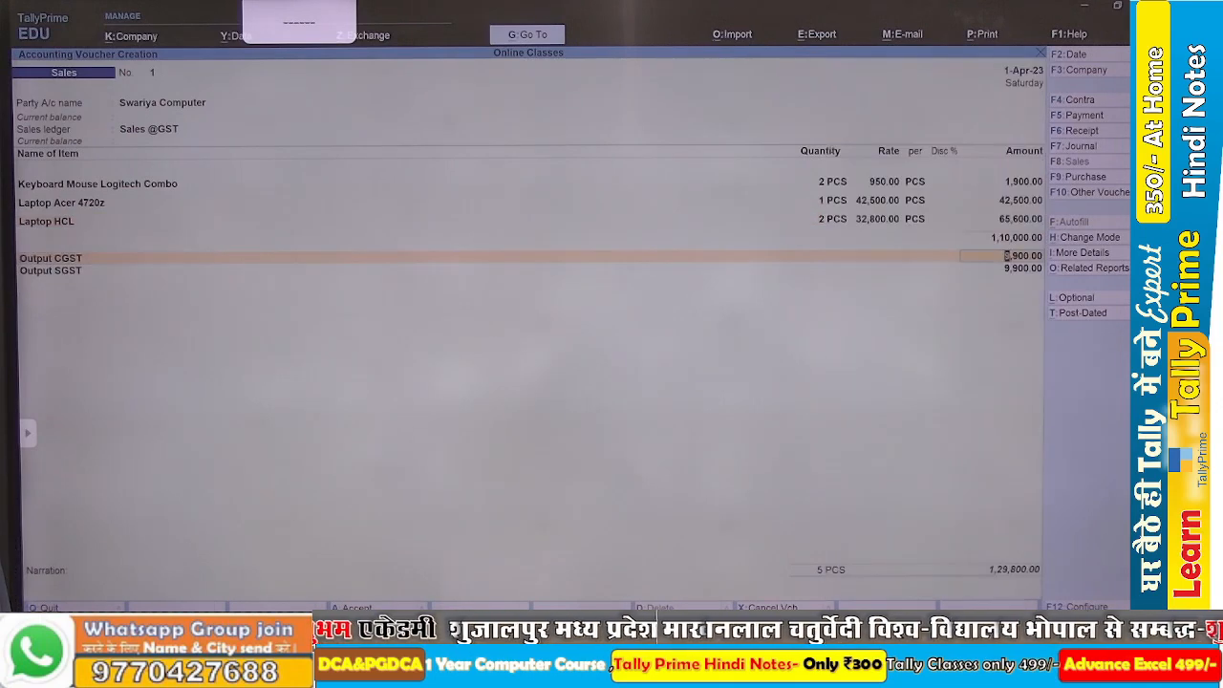
pyautogui.press('Return')
pyautogui.press('Return')
pyautogui.press('Return')
pyautogui.press('Return')
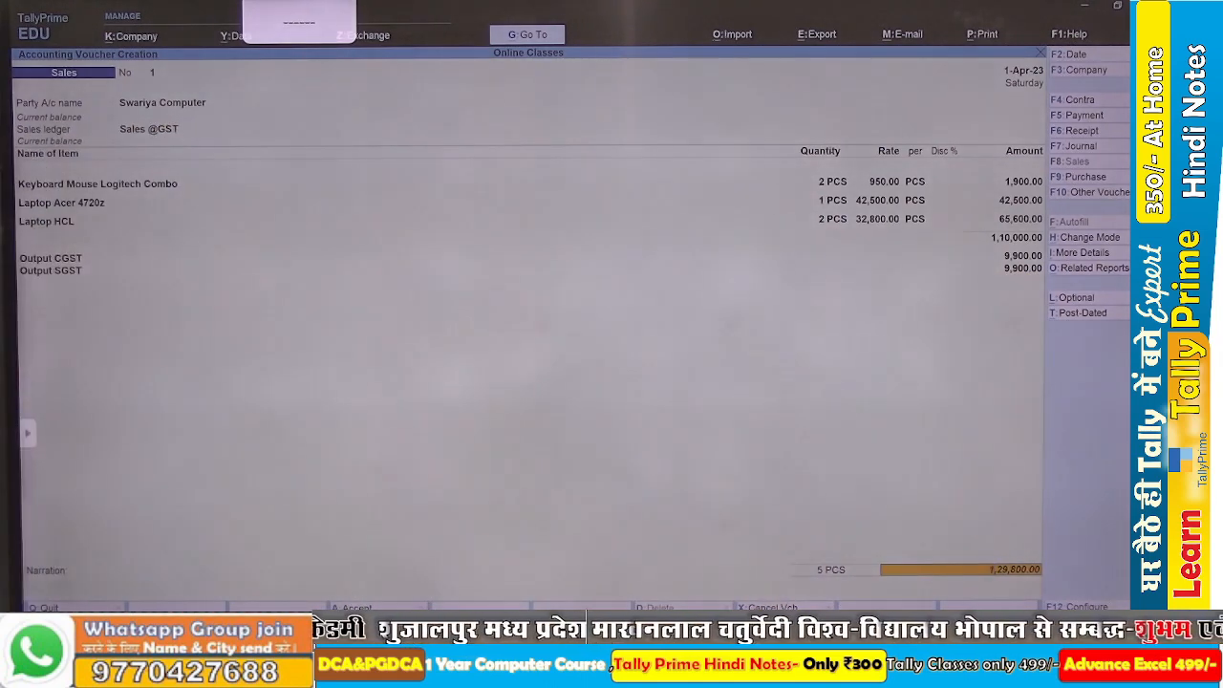
pyautogui.press('Return')
pyautogui.press('Return')
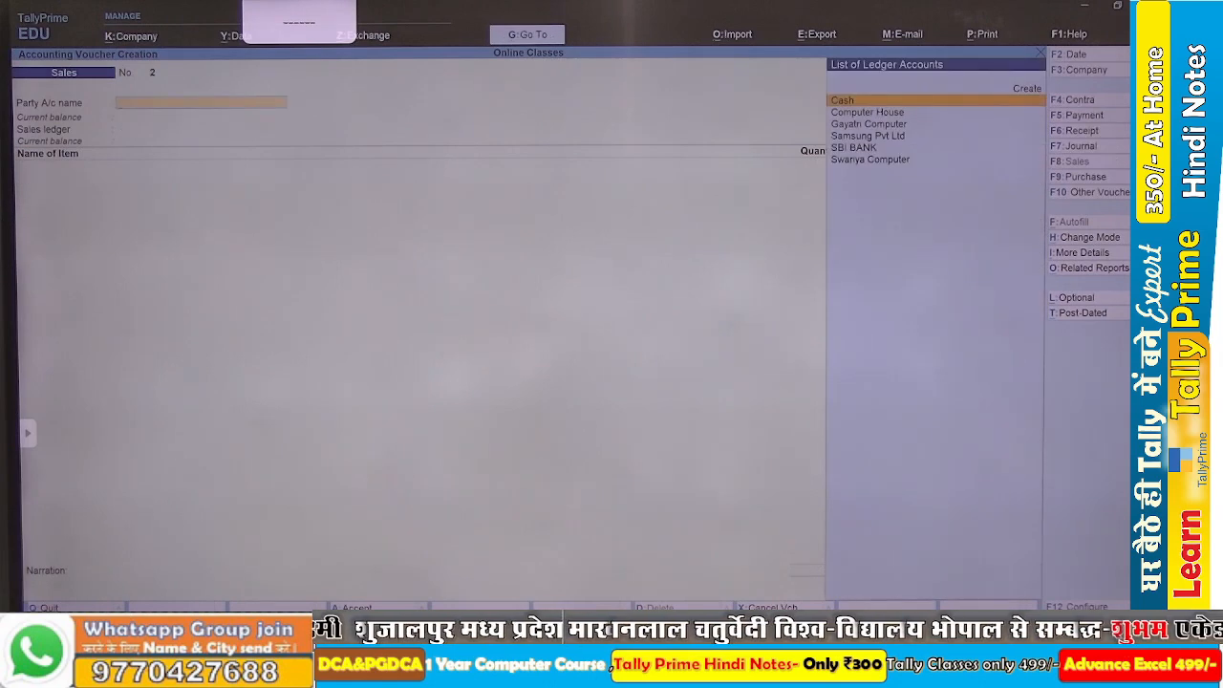
# Leave voucher entry, examine the Balance Sheet in detailed view, and return to the Gateway of Tally.
pyautogui.press('Escape')
pyautogui.press('Escape')
pyautogui.press('Escape')
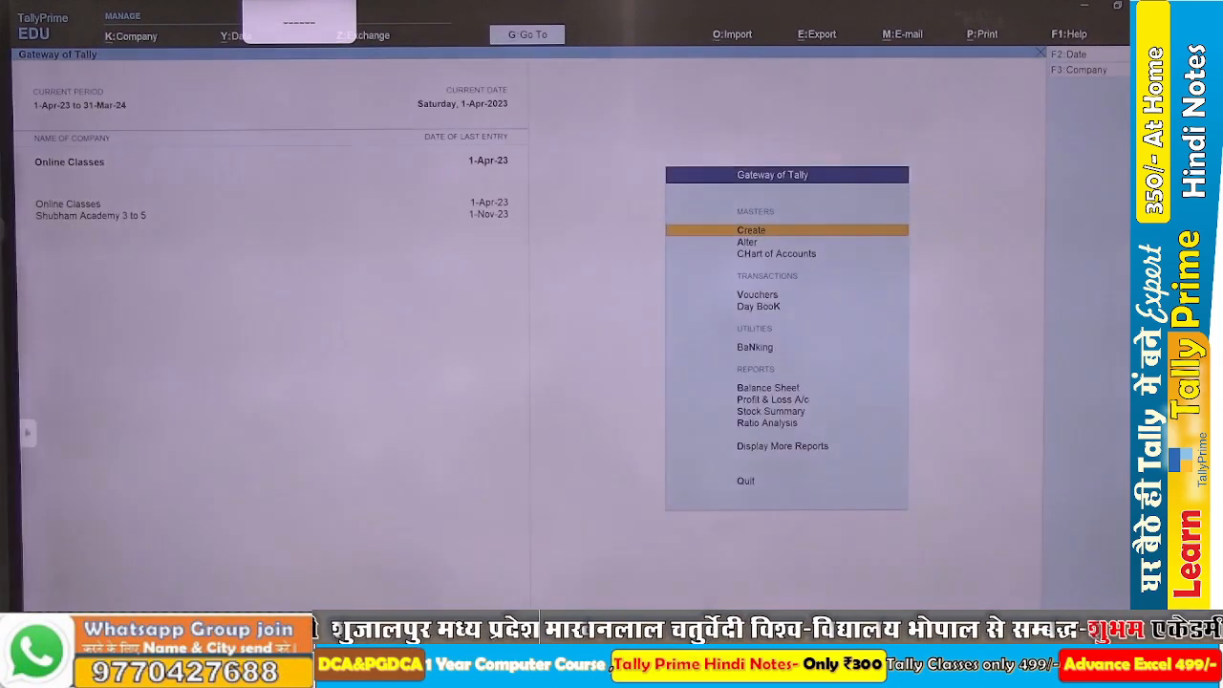
pyautogui.press('b')
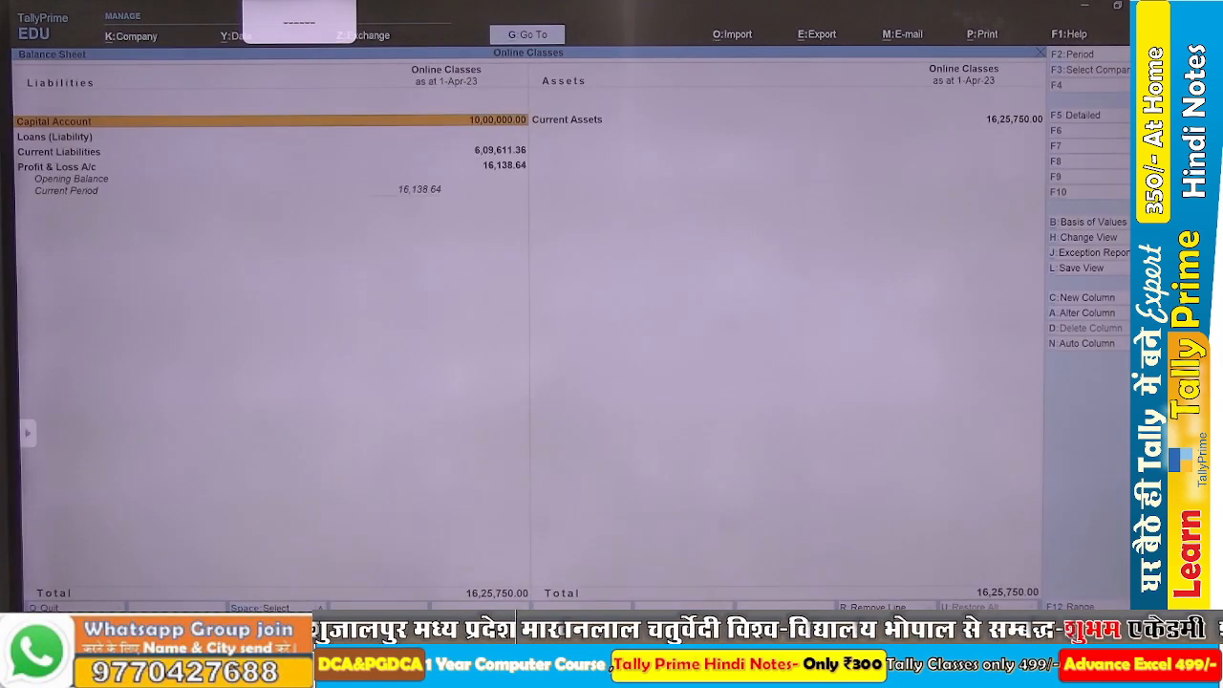
pyautogui.hotkey('alt', 'F5')
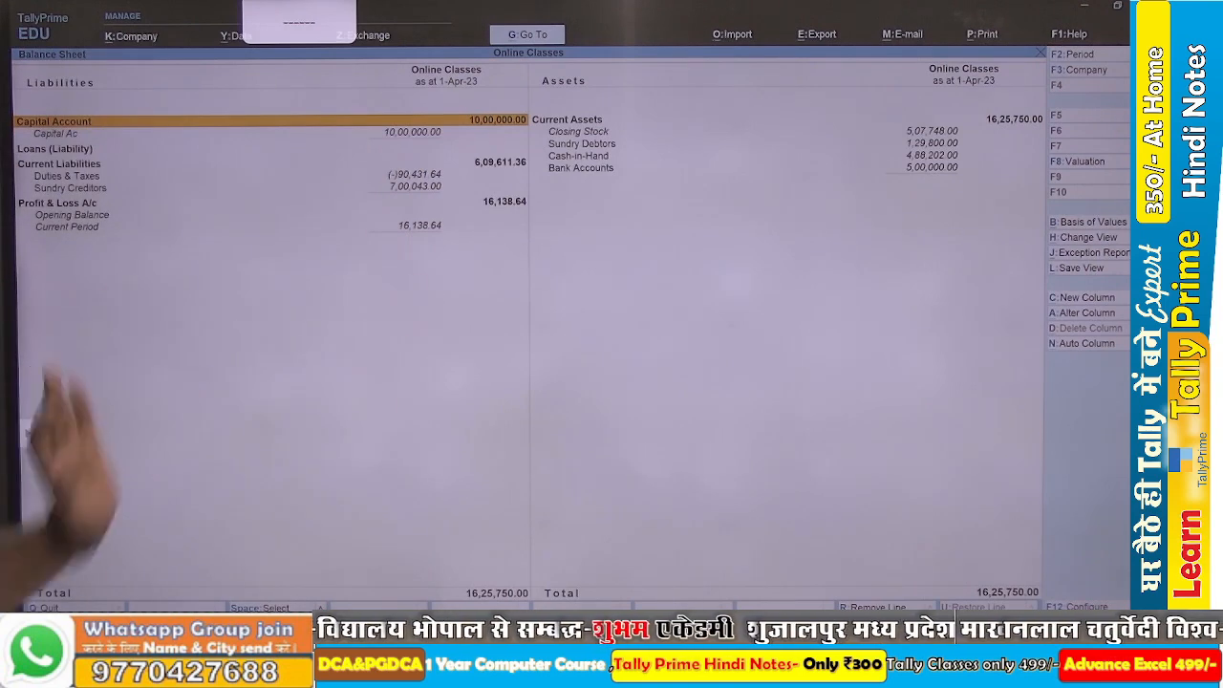
pyautogui.press('Escape')
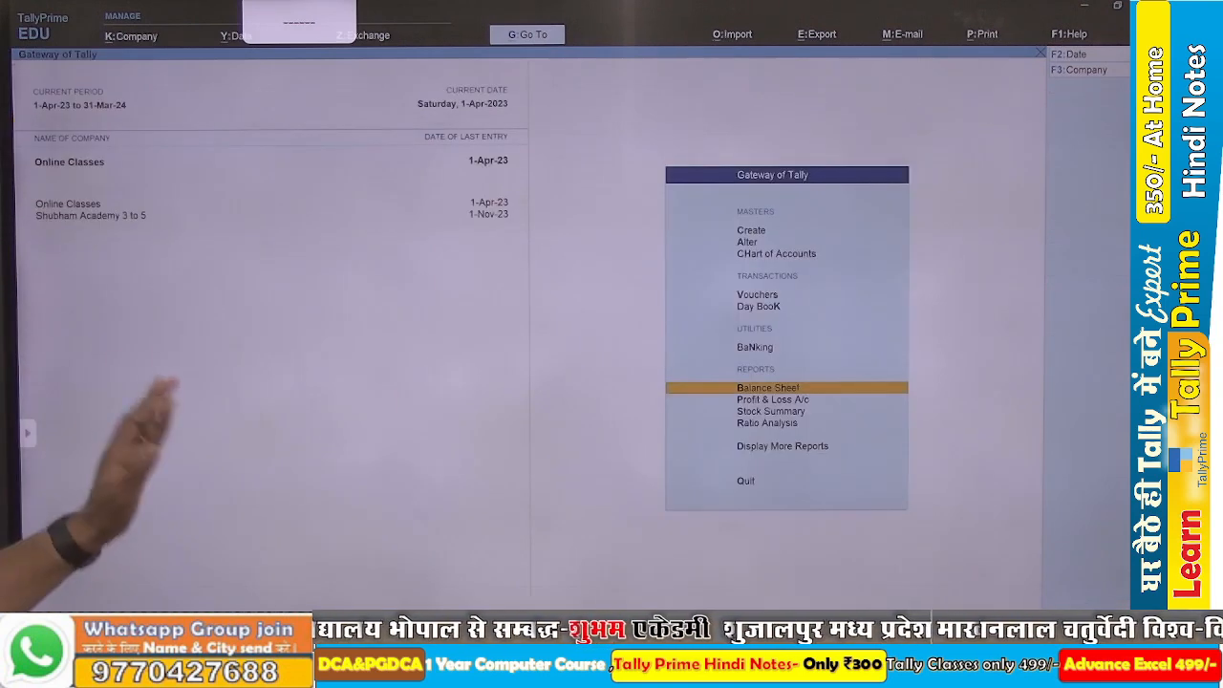
pyautogui.press('Escape')
pyautogui.press('Escape')
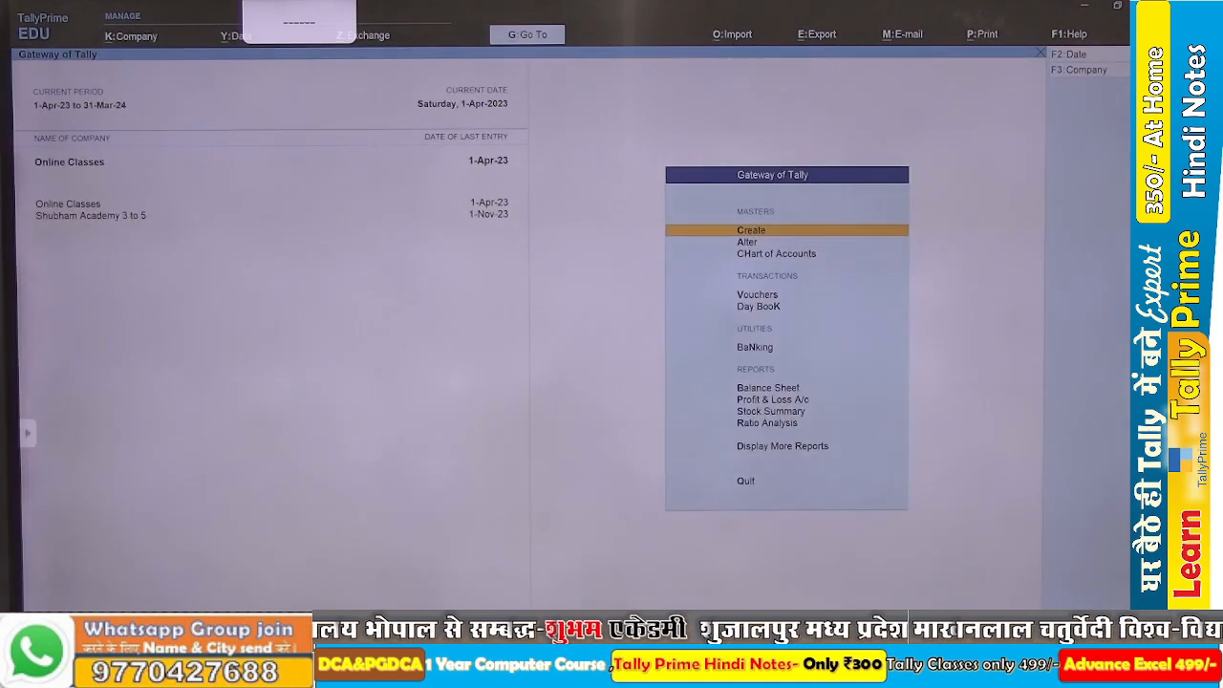
# Read transactions 7 and 8 in the Word assignment, then return to TallyPrime and open voucher entry.
pyautogui.hotkey('alt', 'Tab')
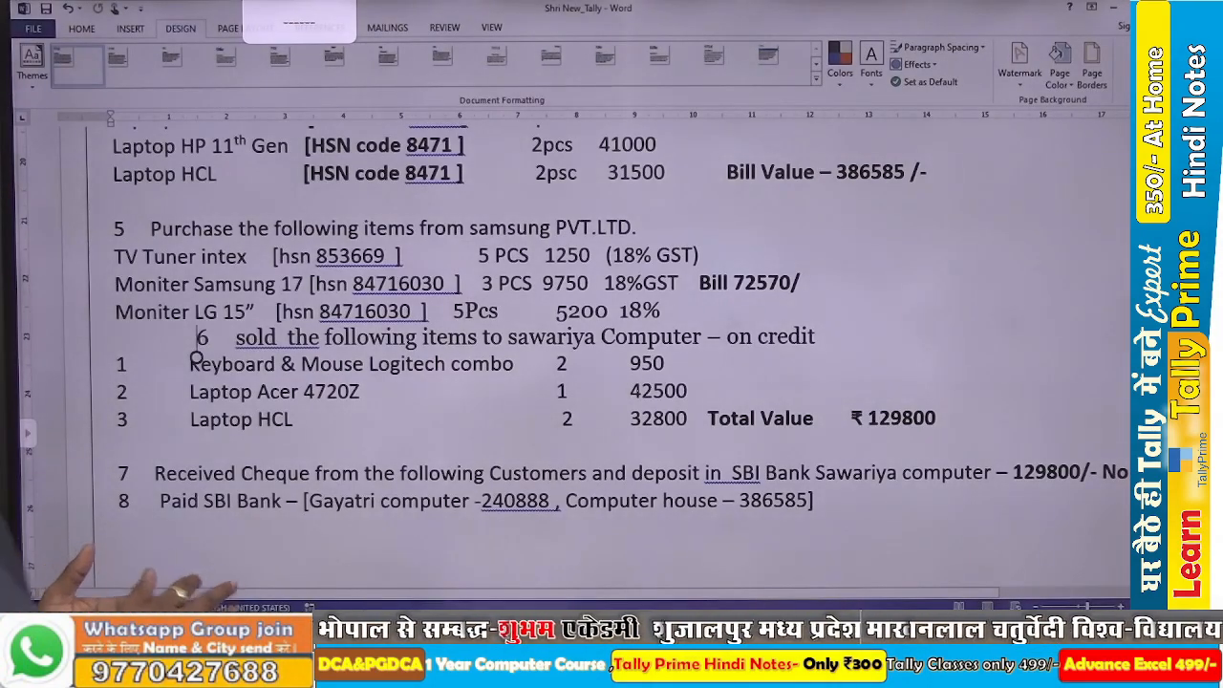
pyautogui.scroll(-3, 611, 363)
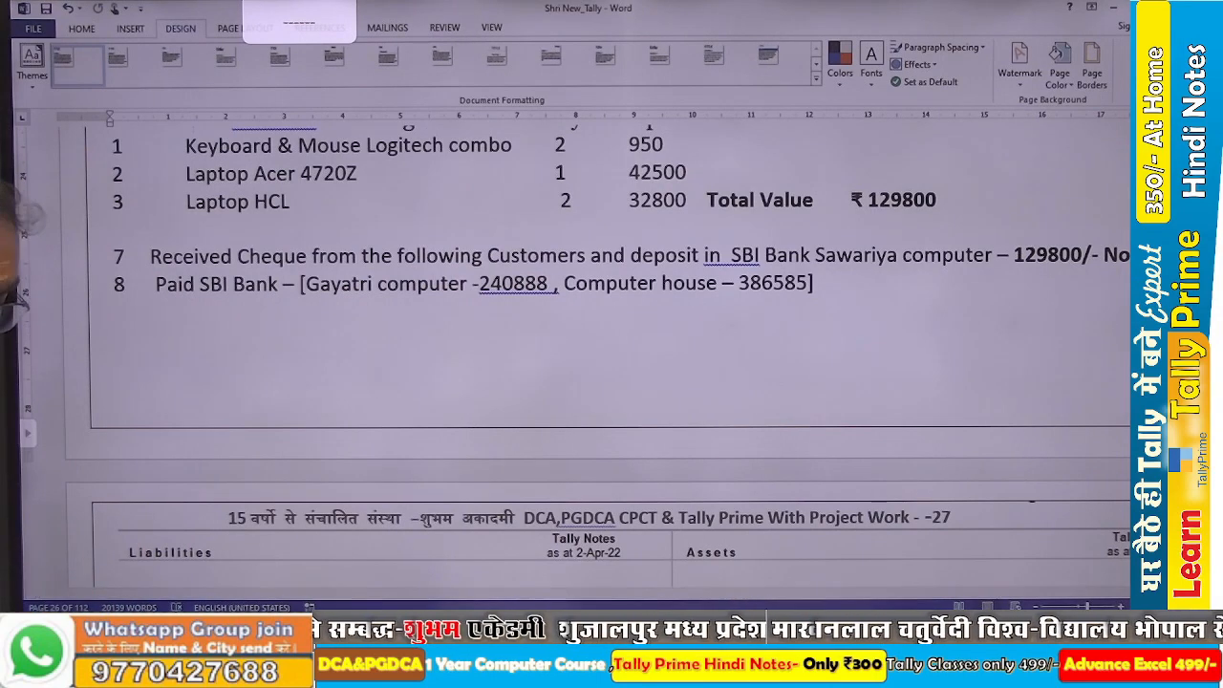
pyautogui.hotkey('alt', 'Tab')
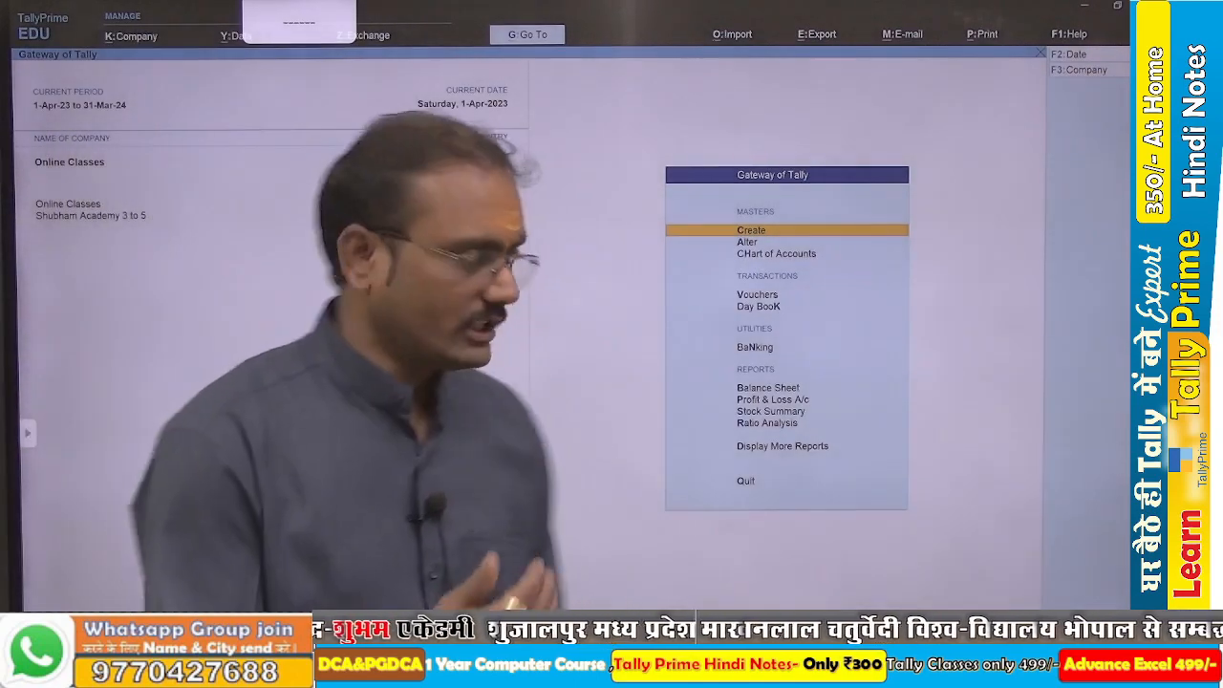
pyautogui.press('v')
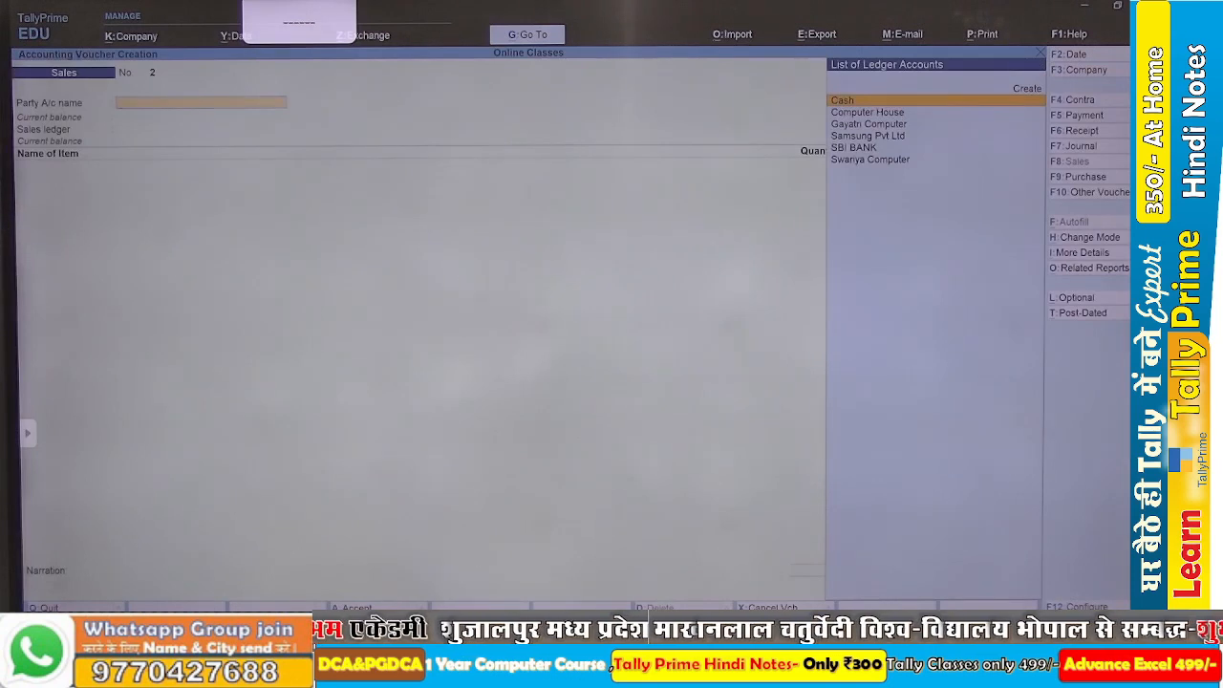
# Start a receipt voucher crediting Swariya Computer with 1,29,800, adjusted as Agst Ref against bill 1.
pyautogui.press('F6')
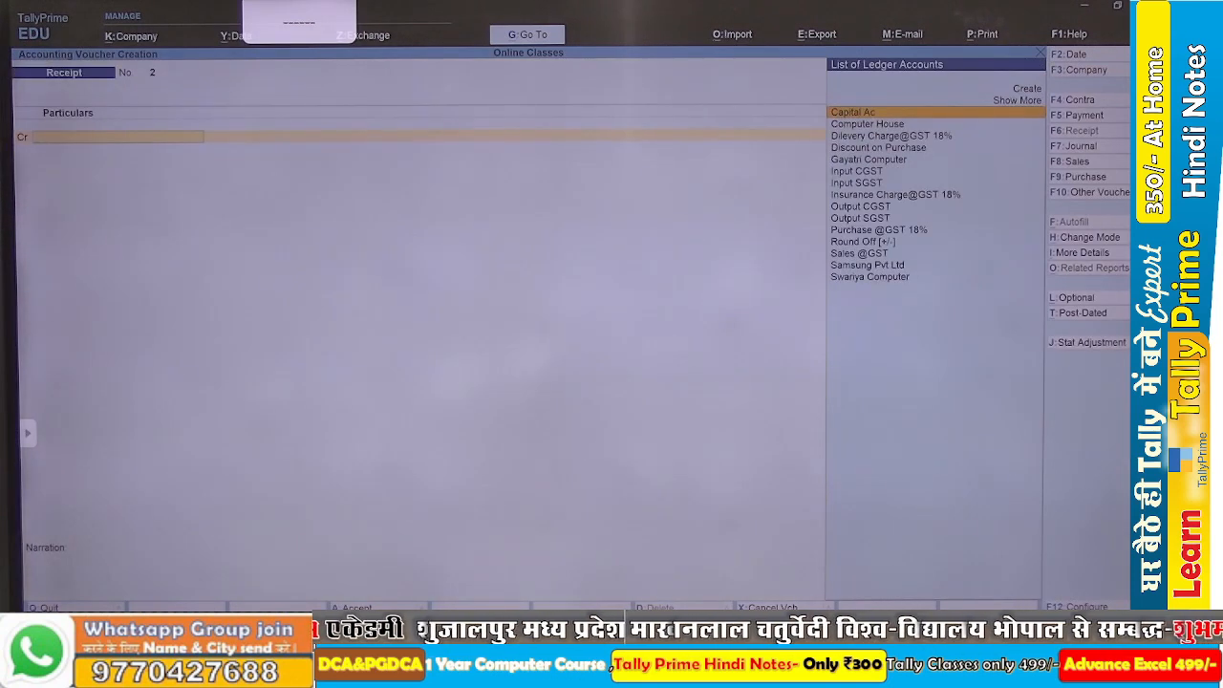
pyautogui.write('Sa')
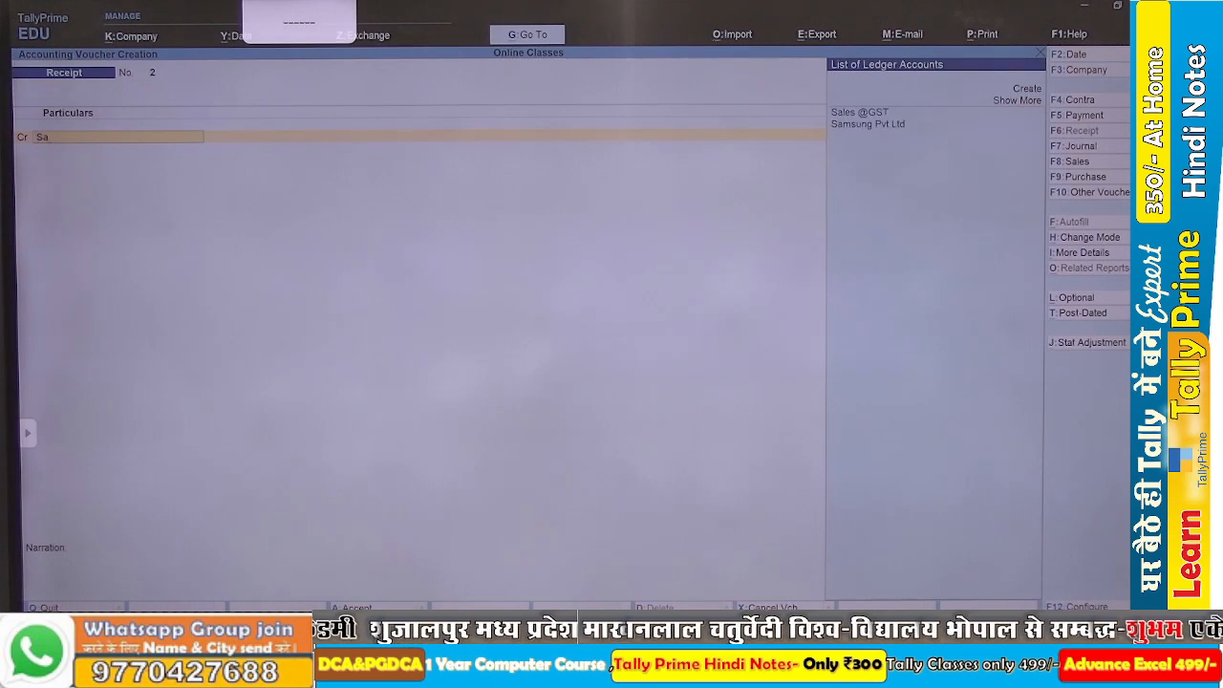
pyautogui.press('BackSpace')
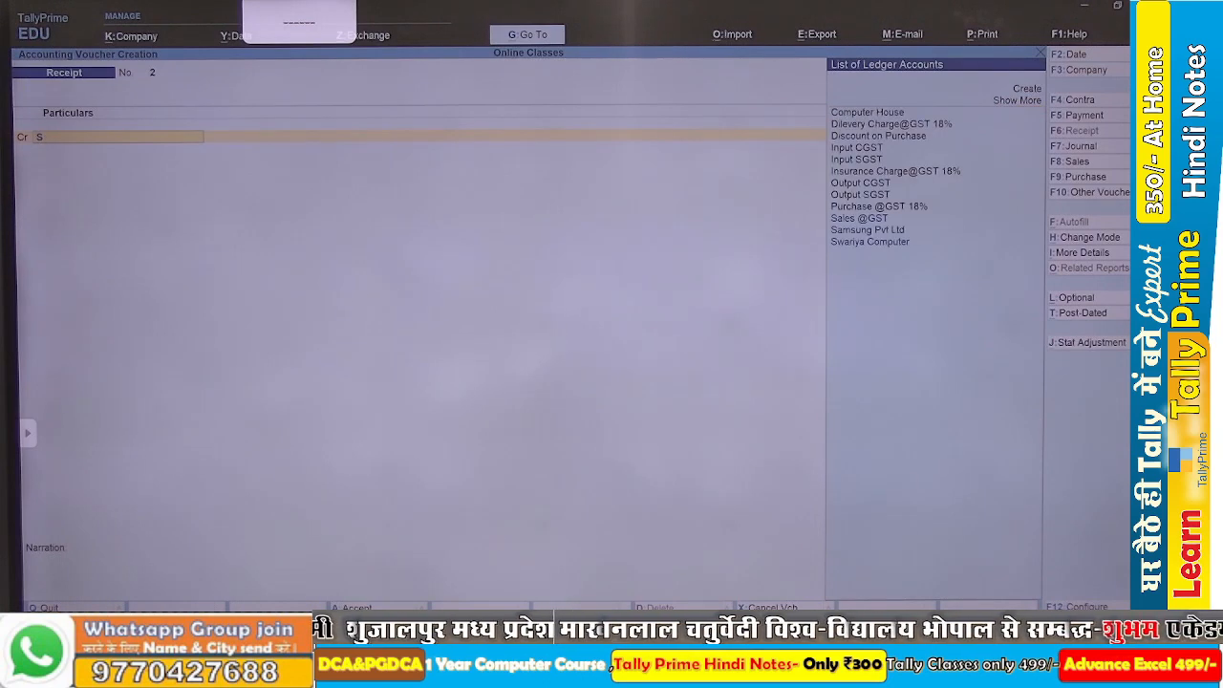
pyautogui.press('Down')
pyautogui.press('Down')
pyautogui.press('Return')
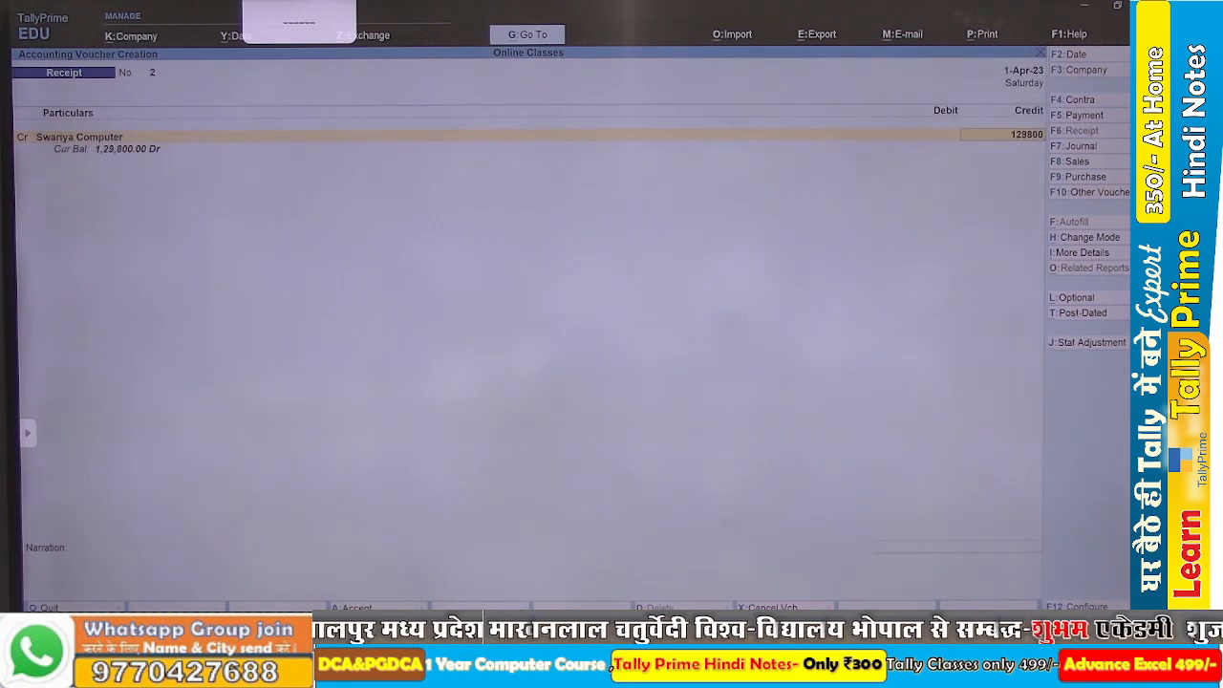
pyautogui.press('Return')
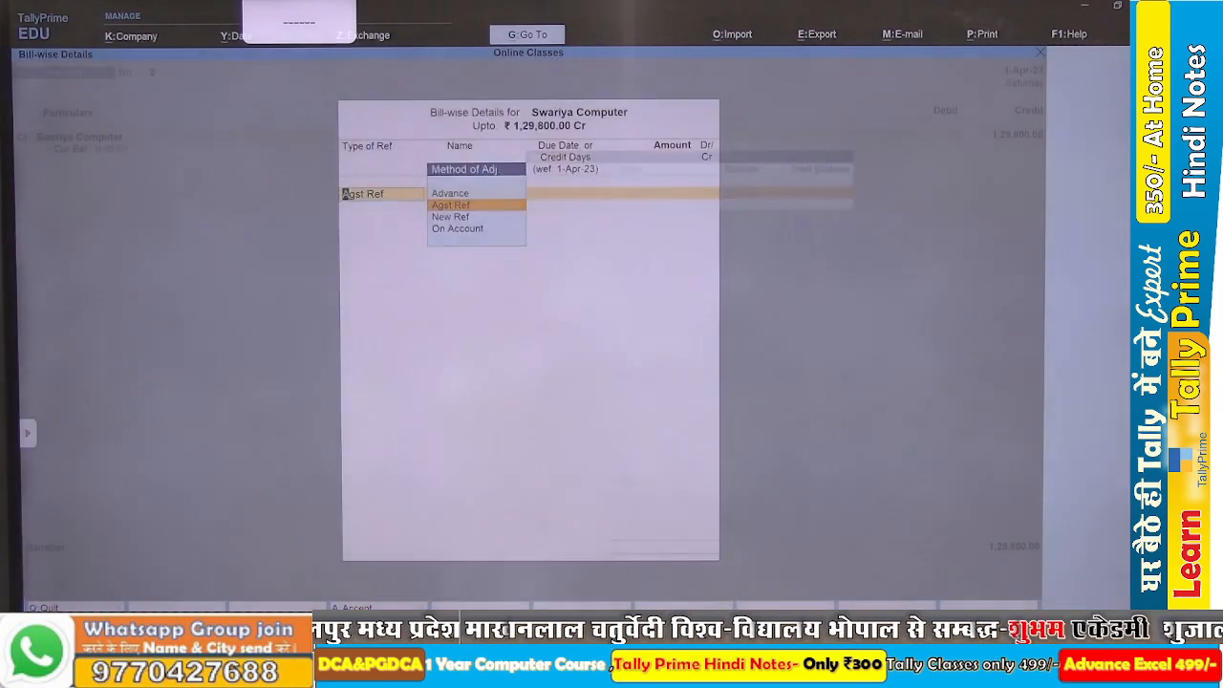
pyautogui.press('Return')
pyautogui.press('Return')
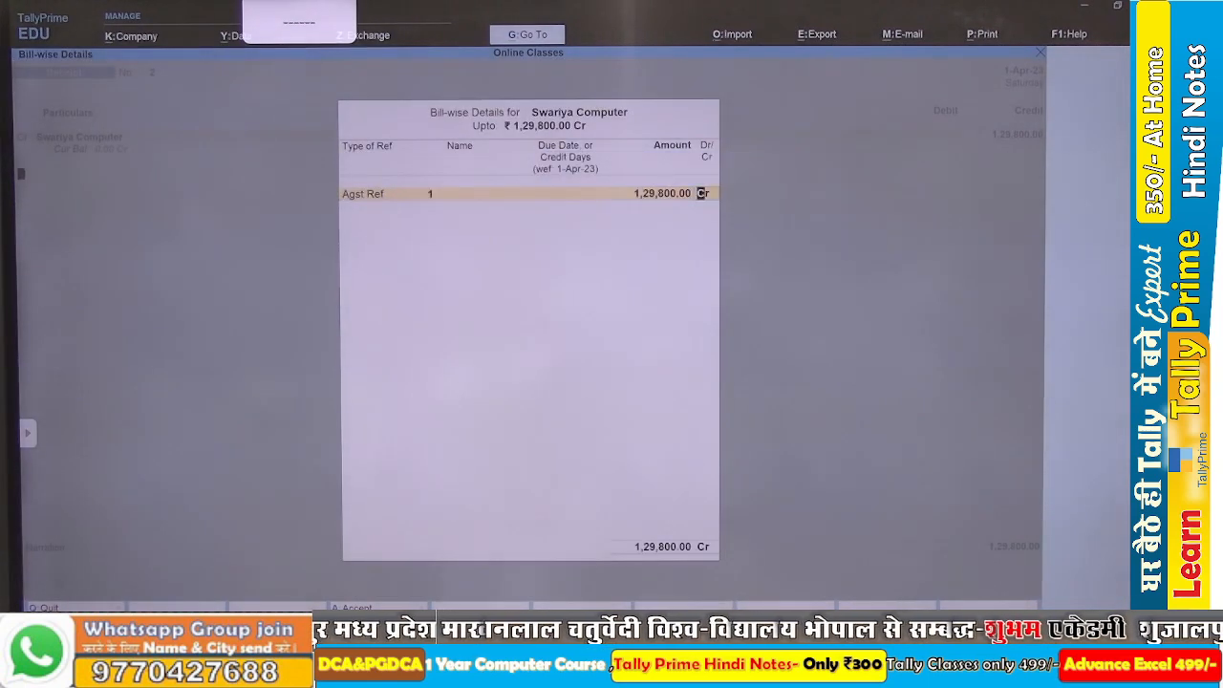
pyautogui.press('Return')
# Debit SBI BANK with 1,29,800 and save the receipt voucher.
pyautogui.press('Return')
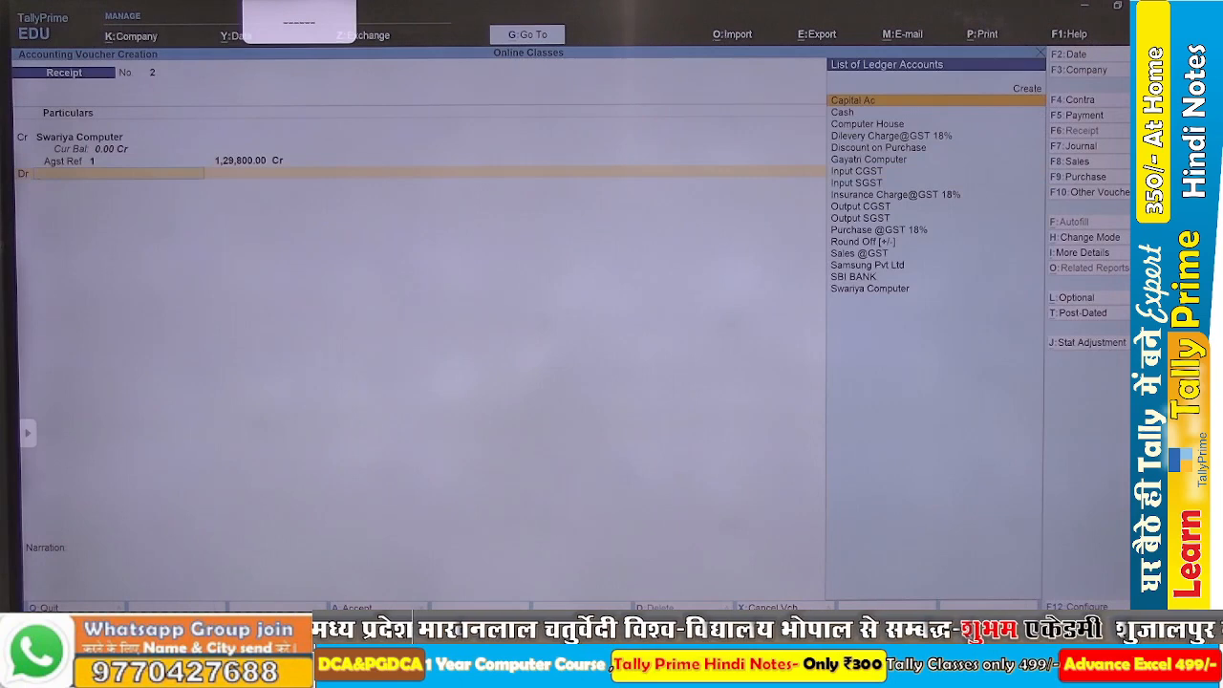
pyautogui.write('Sbi')
pyautogui.press('Return')
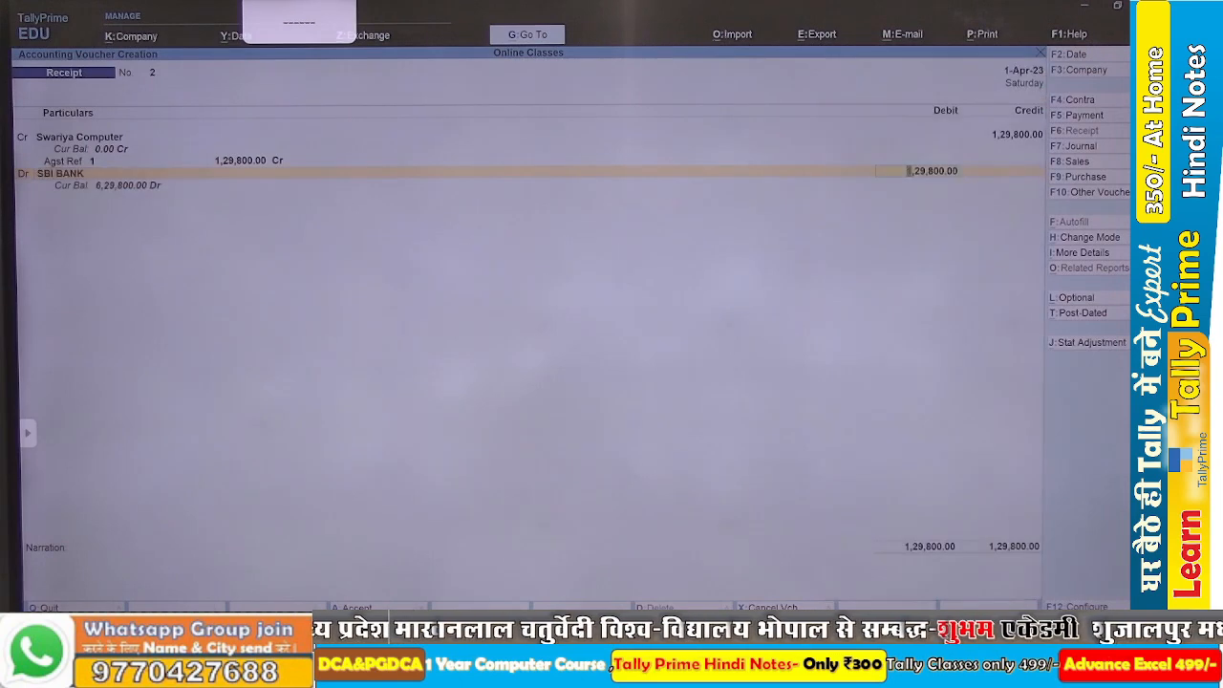
pyautogui.press('Return')
pyautogui.press('Return')
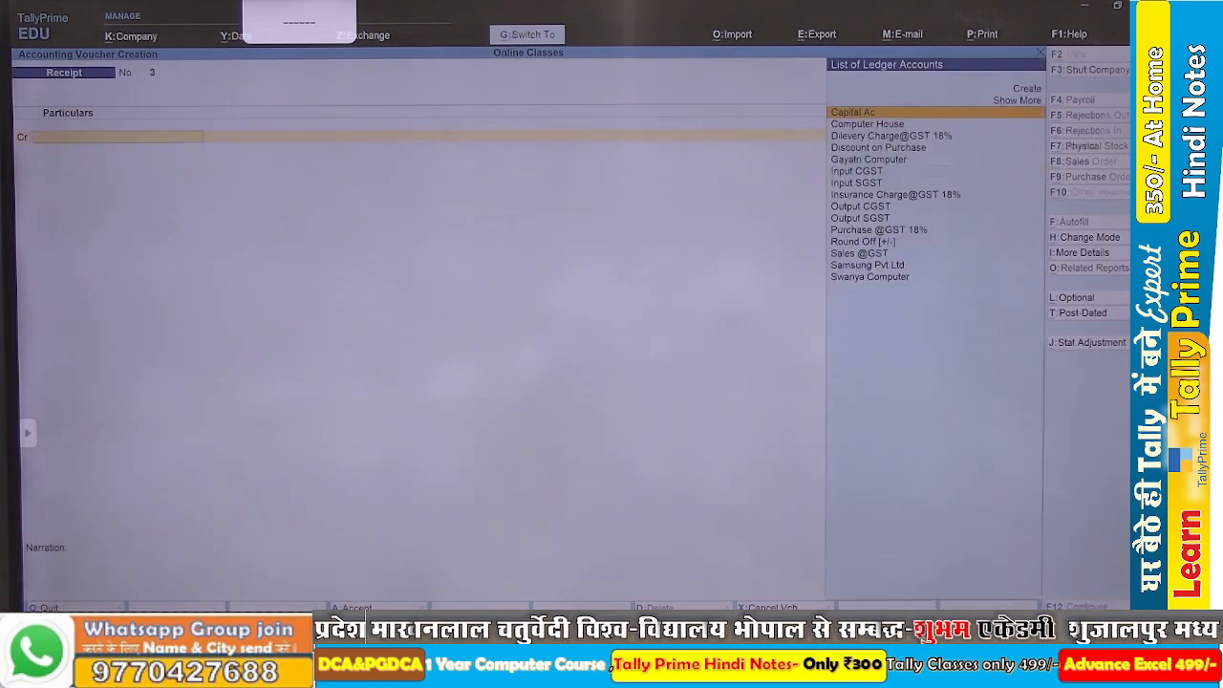
# Read transaction 8 in the Word assignment, then return to TallyPrime and switch to a payment voucher.
pyautogui.hotkey('alt', 'Tab')
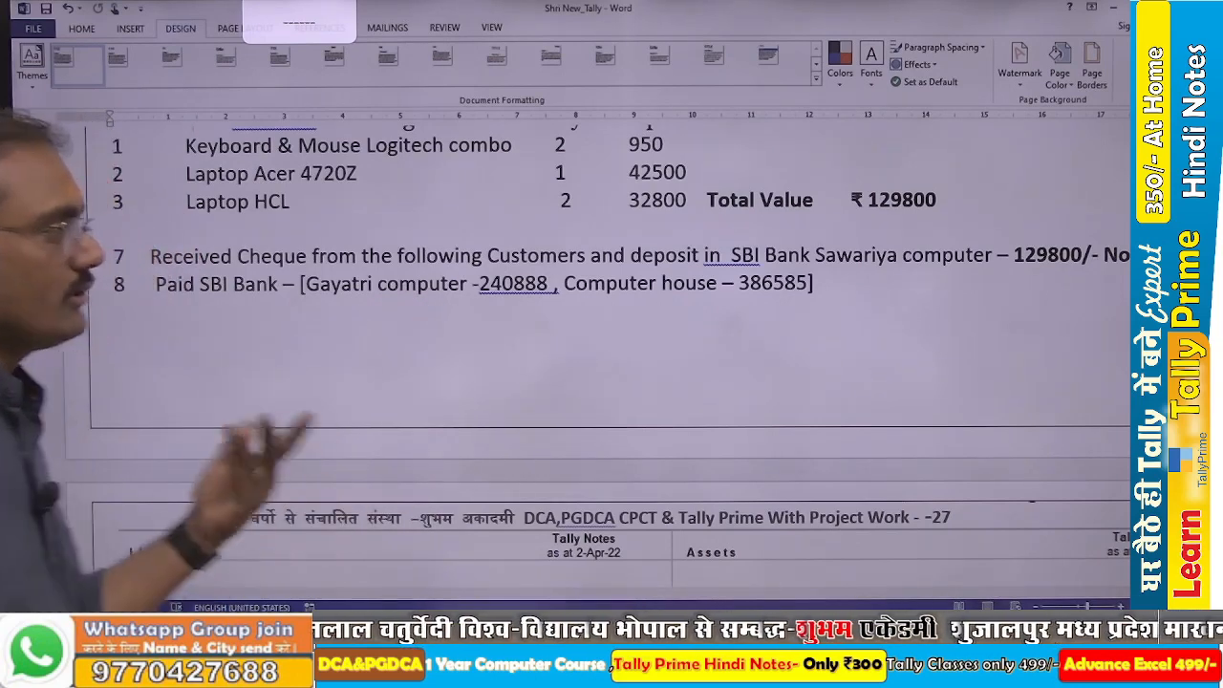
pyautogui.hotkey('alt', 'Tab')
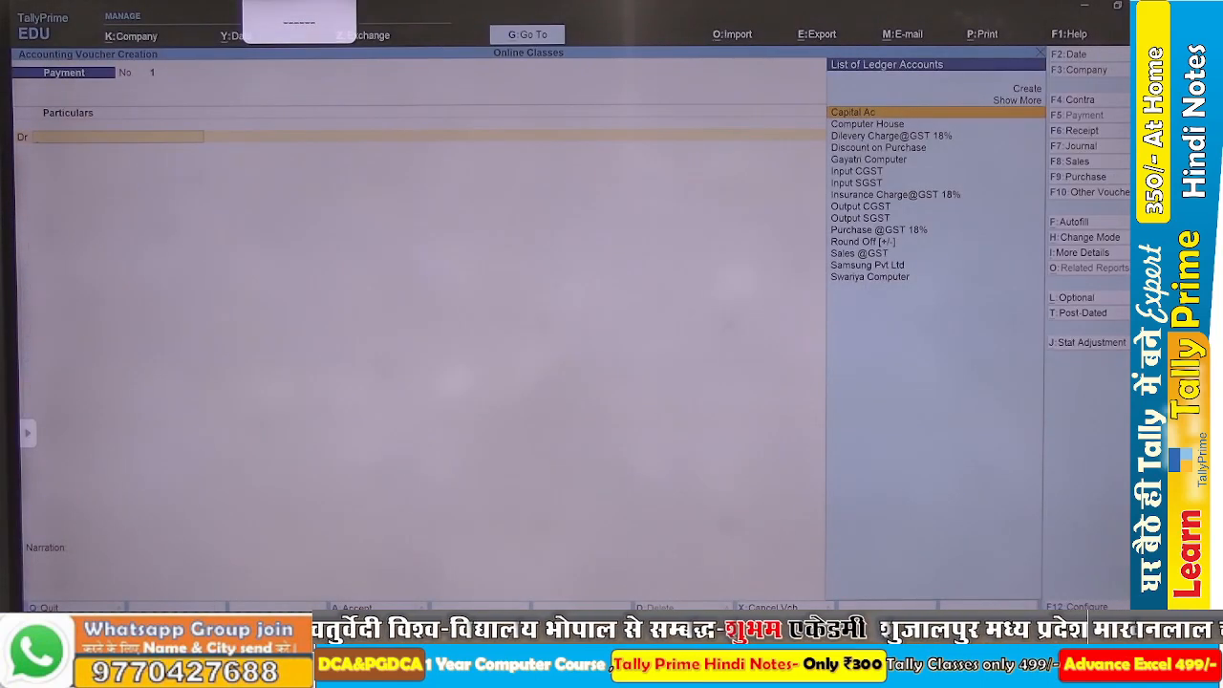
pyautogui.write('Ga')
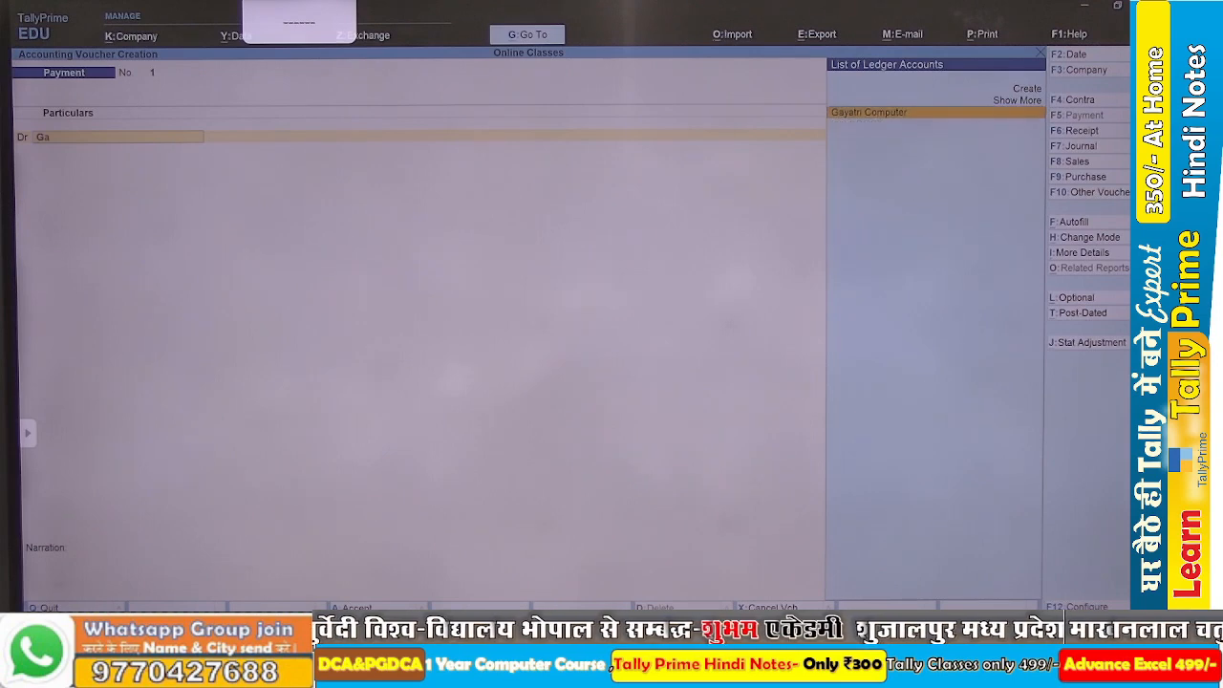
pyautogui.press('Return')
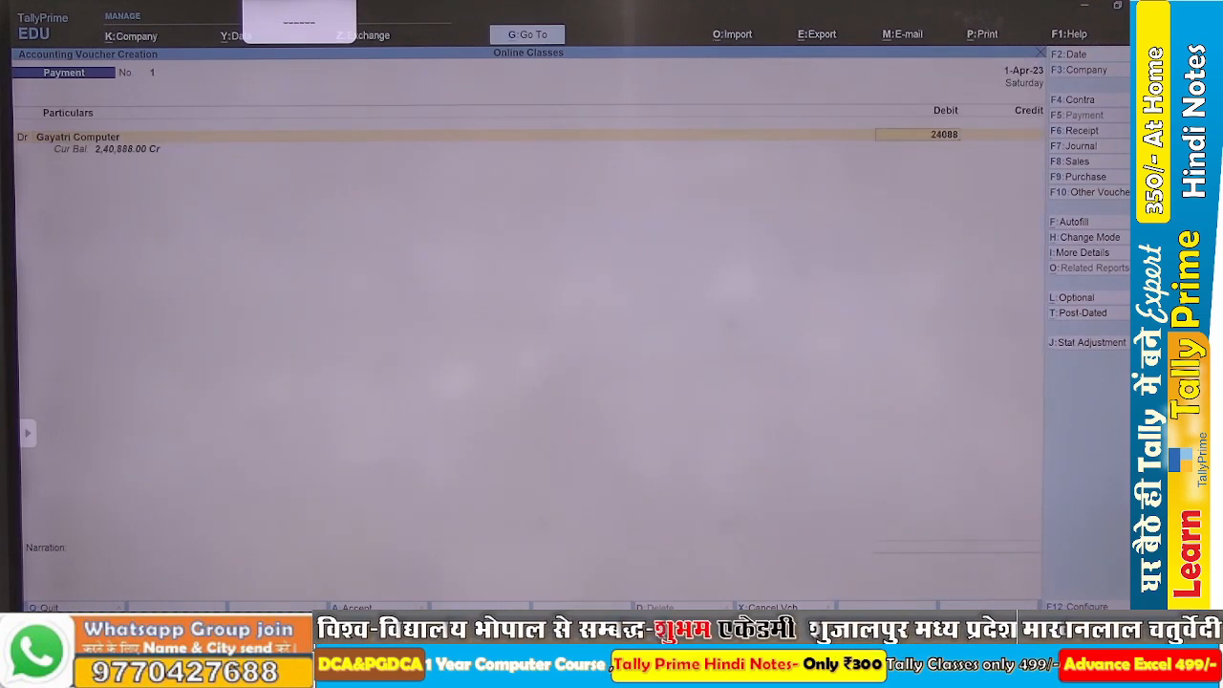
pyautogui.press('Return')
pyautogui.press('Return')
pyautogui.press('Return')
pyautogui.press('Return')
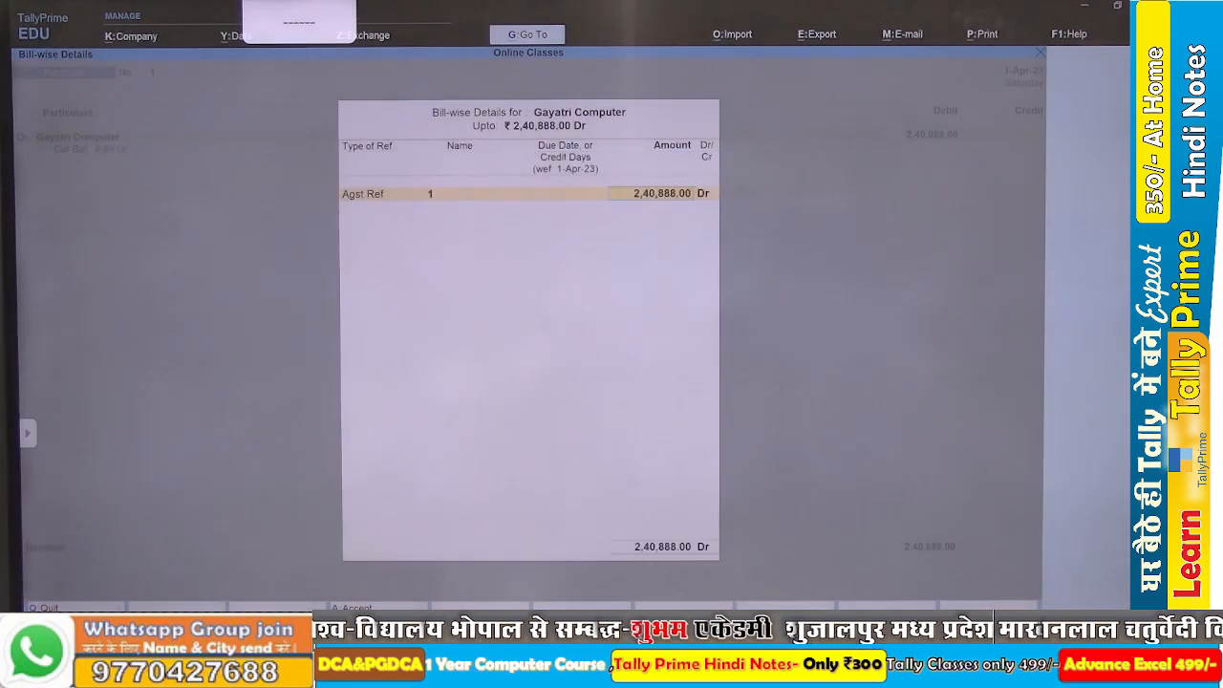
pyautogui.press('Return')
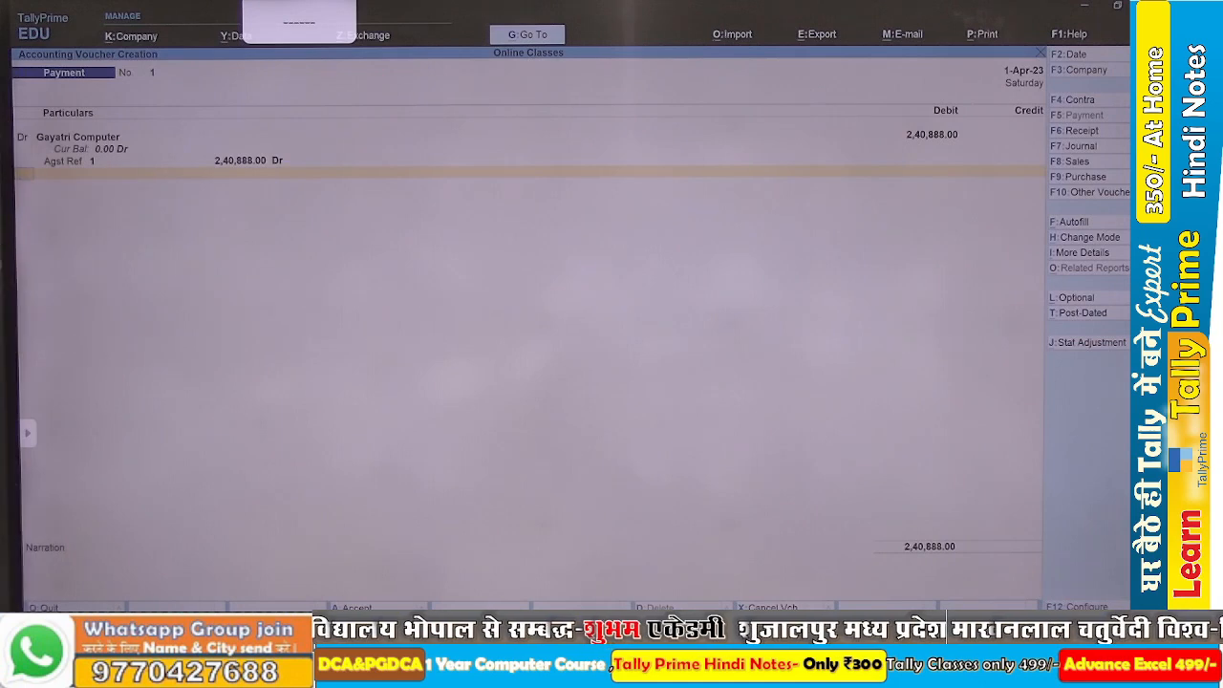
pyautogui.press('Escape')
pyautogui.press('y')
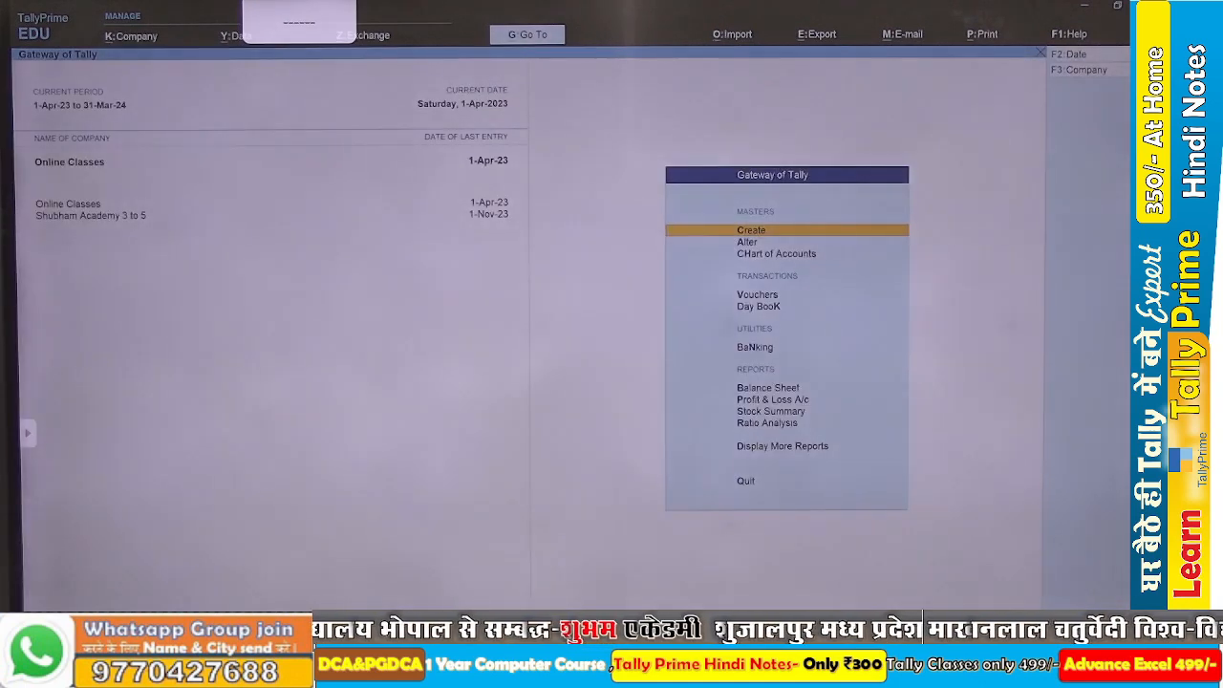
# Examine the creditors and bank accounts in the detailed Balance Sheet, then return to the Gateway of Tally.
pyautogui.press('b')
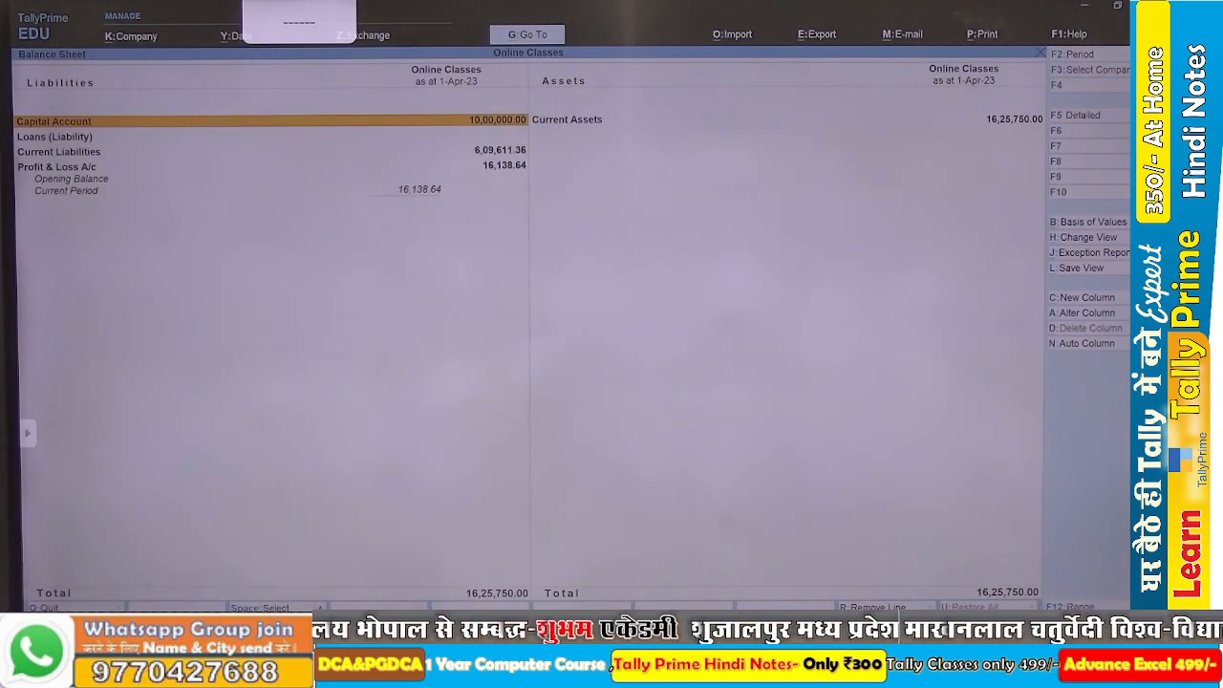
pyautogui.hotkey('alt', 'F5')
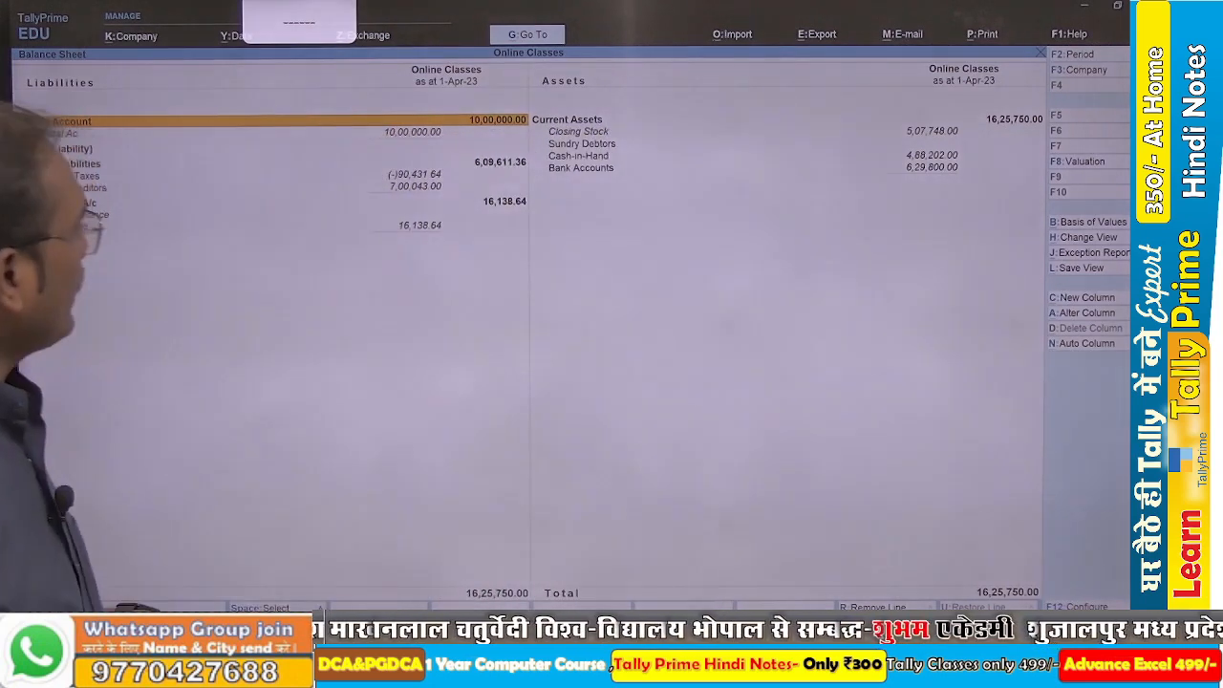
pyautogui.press('Escape')
pyautogui.press('Escape')
pyautogui.press('Escape')
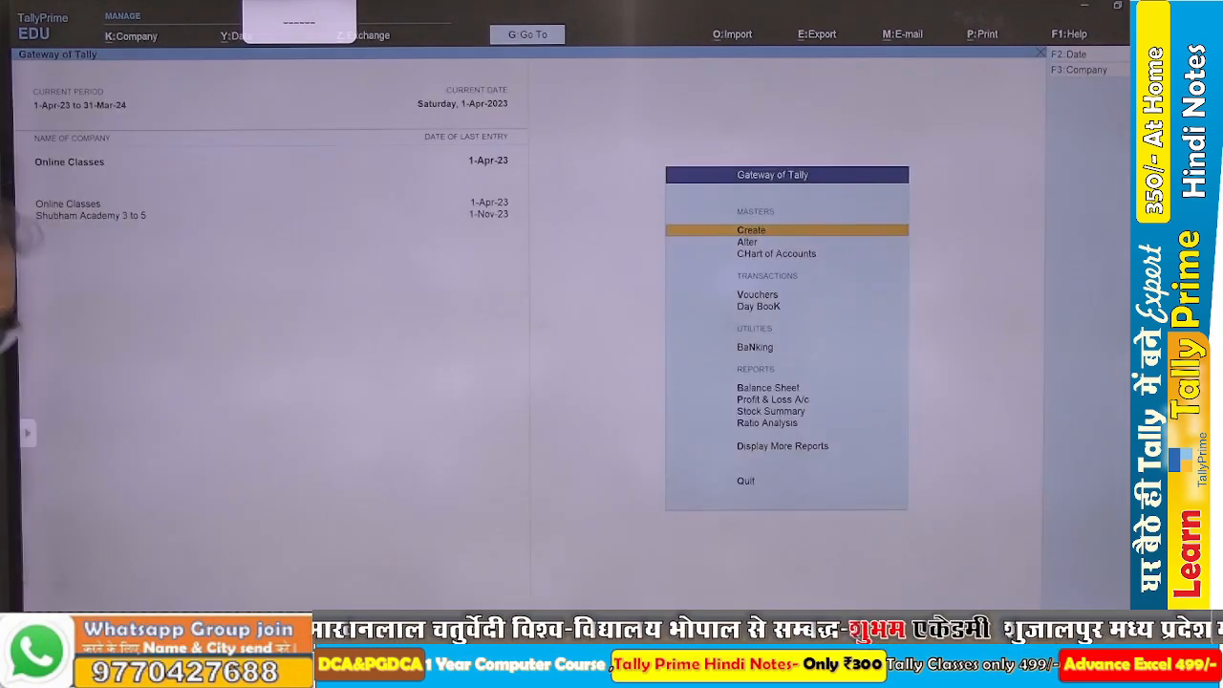
# Start a payment voucher debiting Gayatri Computer with 2,40,888, adjusted as Agst Ref against bill 1.
pyautogui.press('v')
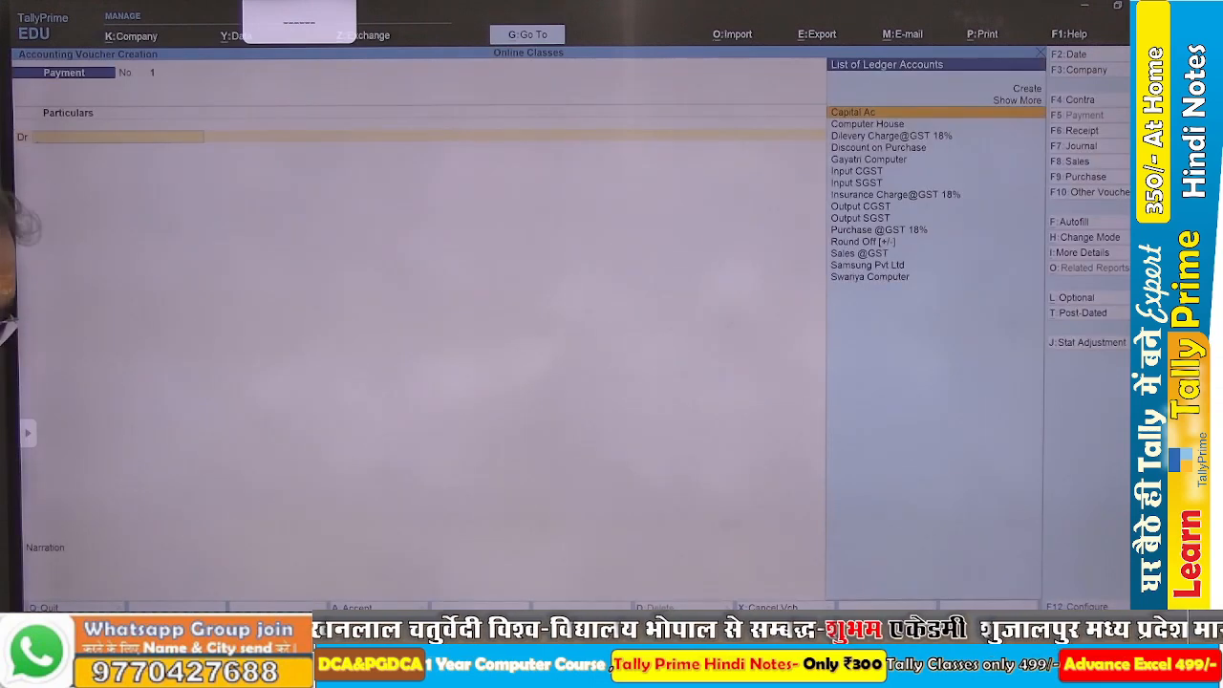
pyautogui.write('Gayatri Computer')
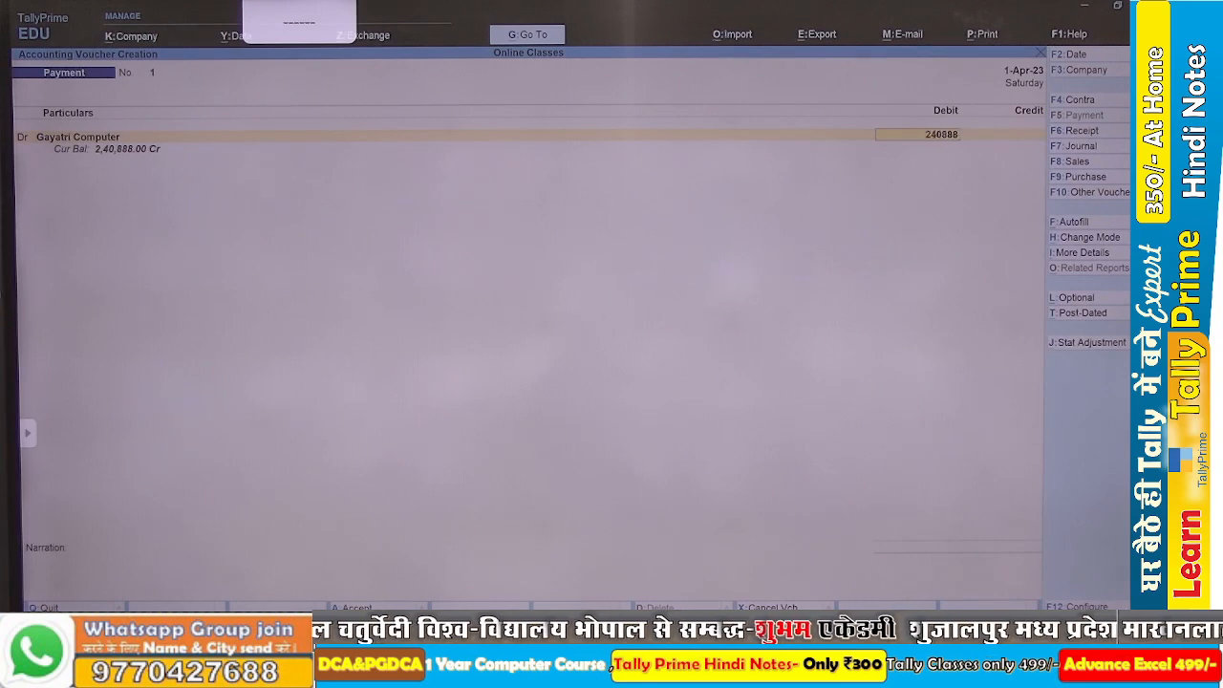
pyautogui.write('240888')
pyautogui.press('Return')
pyautogui.press('Return')
pyautogui.press('Return')
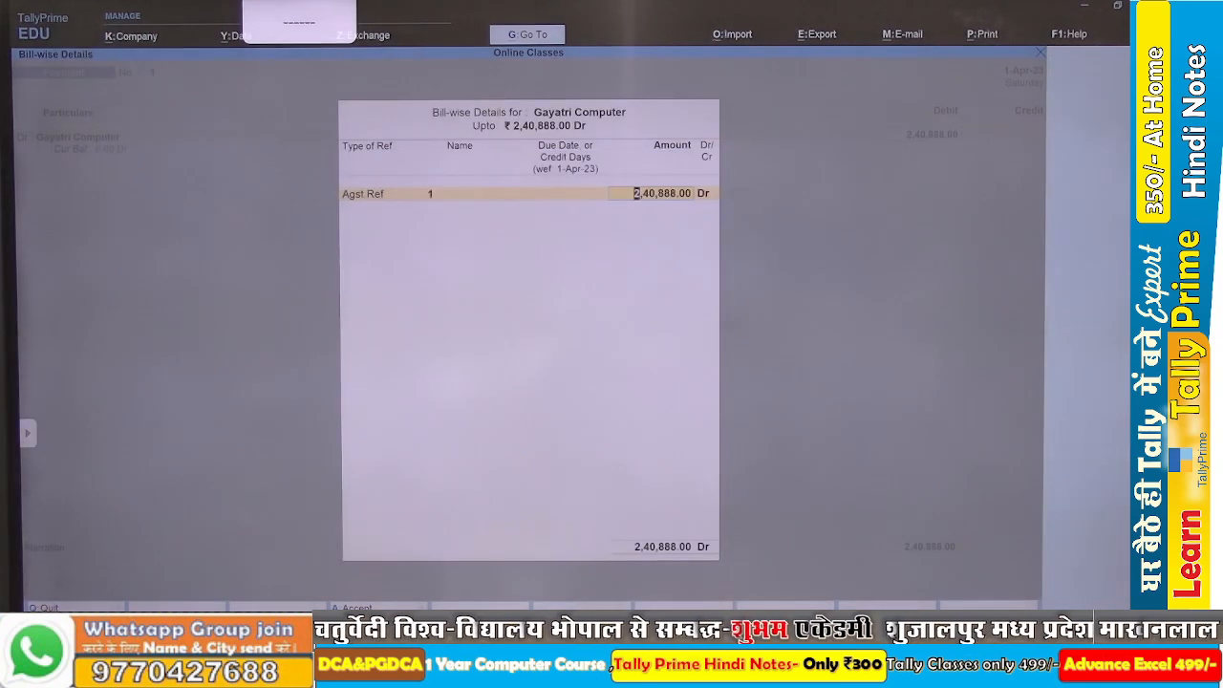
pyautogui.press('Return')
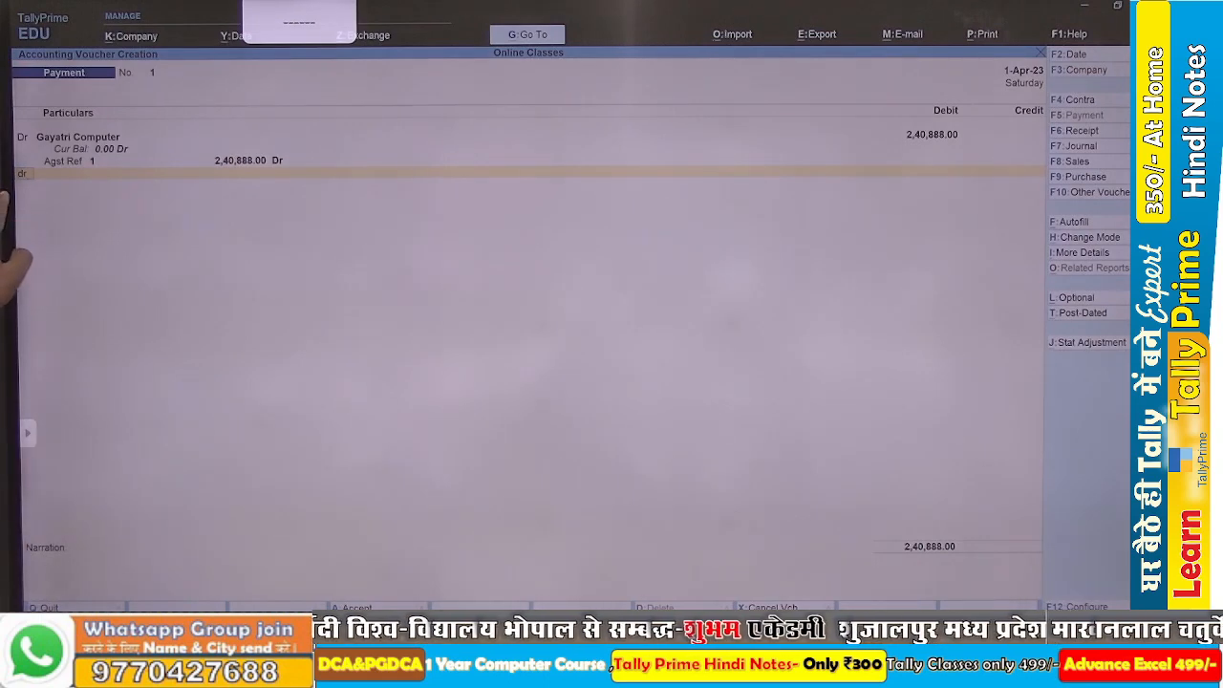
# Add a second debit line for Computer House of 3,86,585, adjusted as Agst Ref against bill 3.
pyautogui.press('Return')
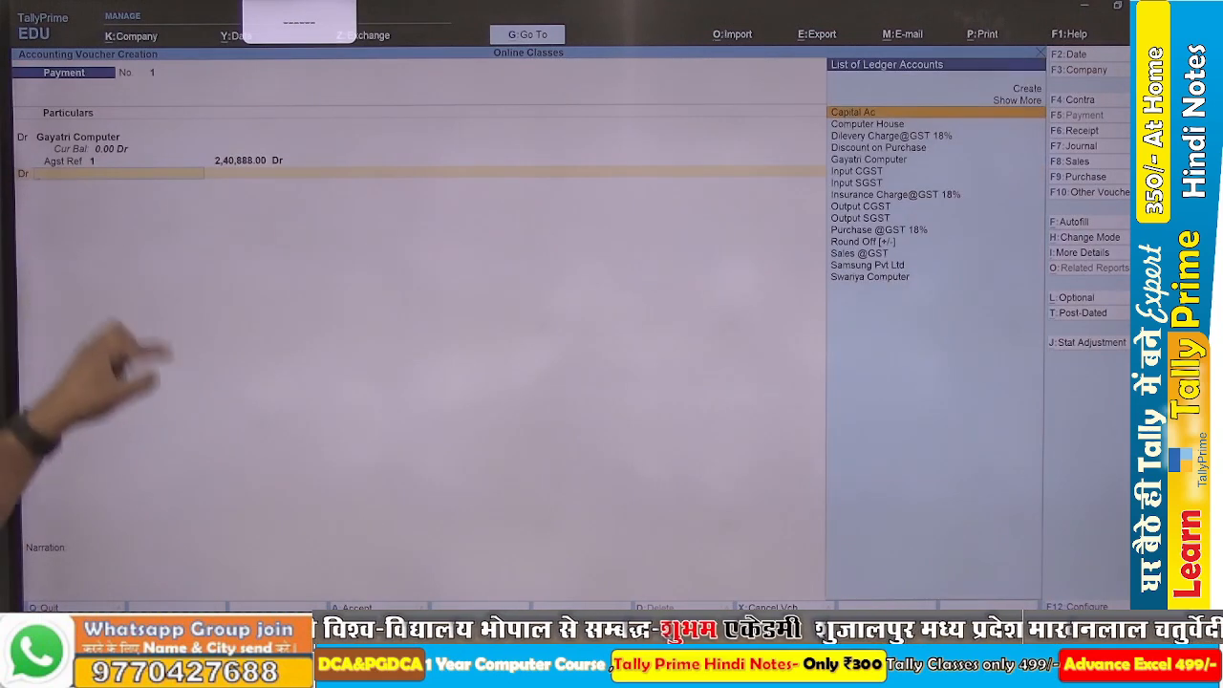
pyautogui.write('Co')
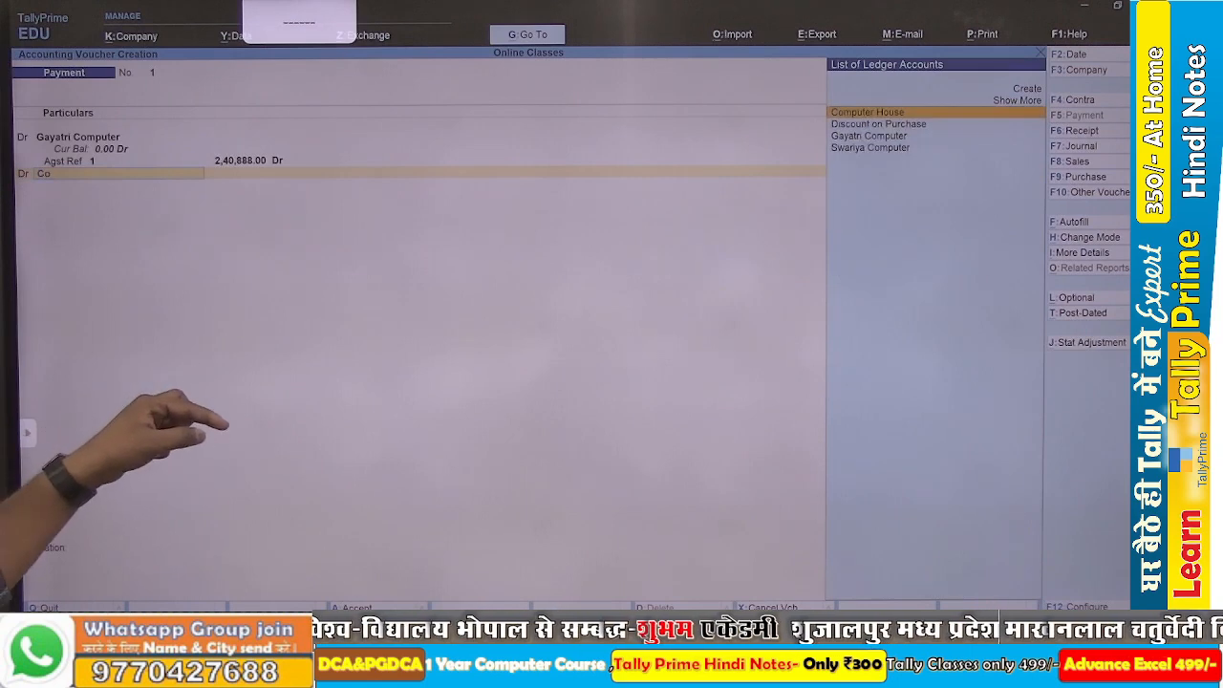
pyautogui.press('Return')
pyautogui.write('3,')
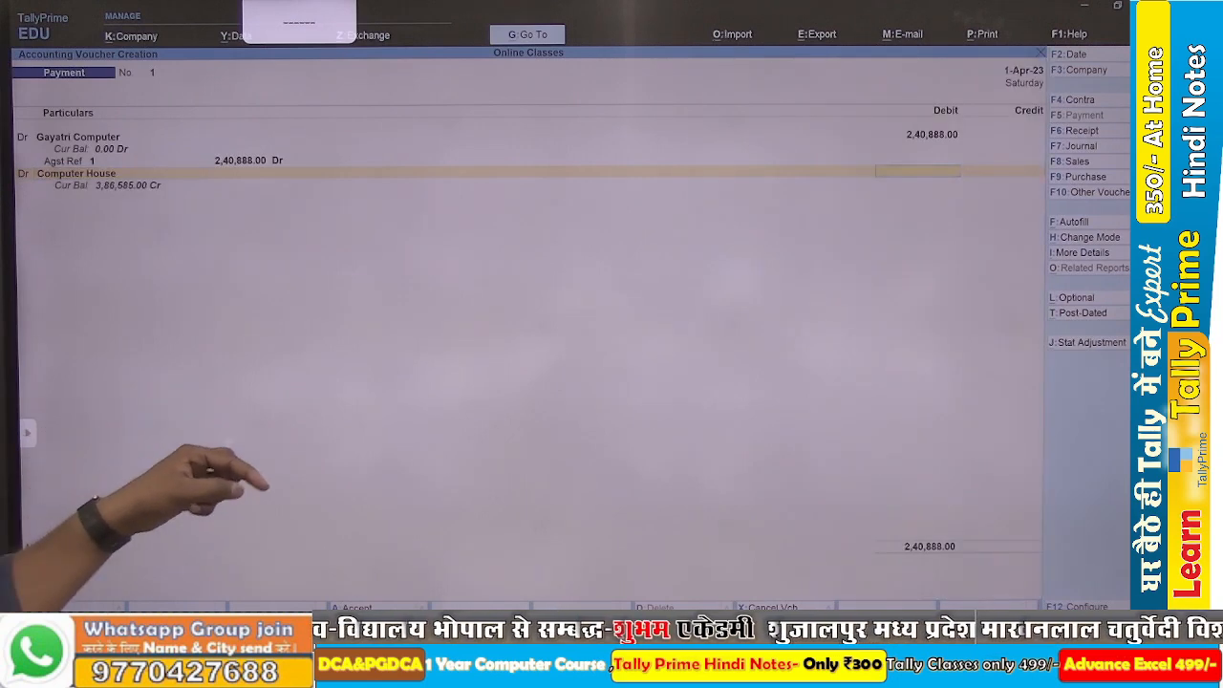
pyautogui.write('86,')
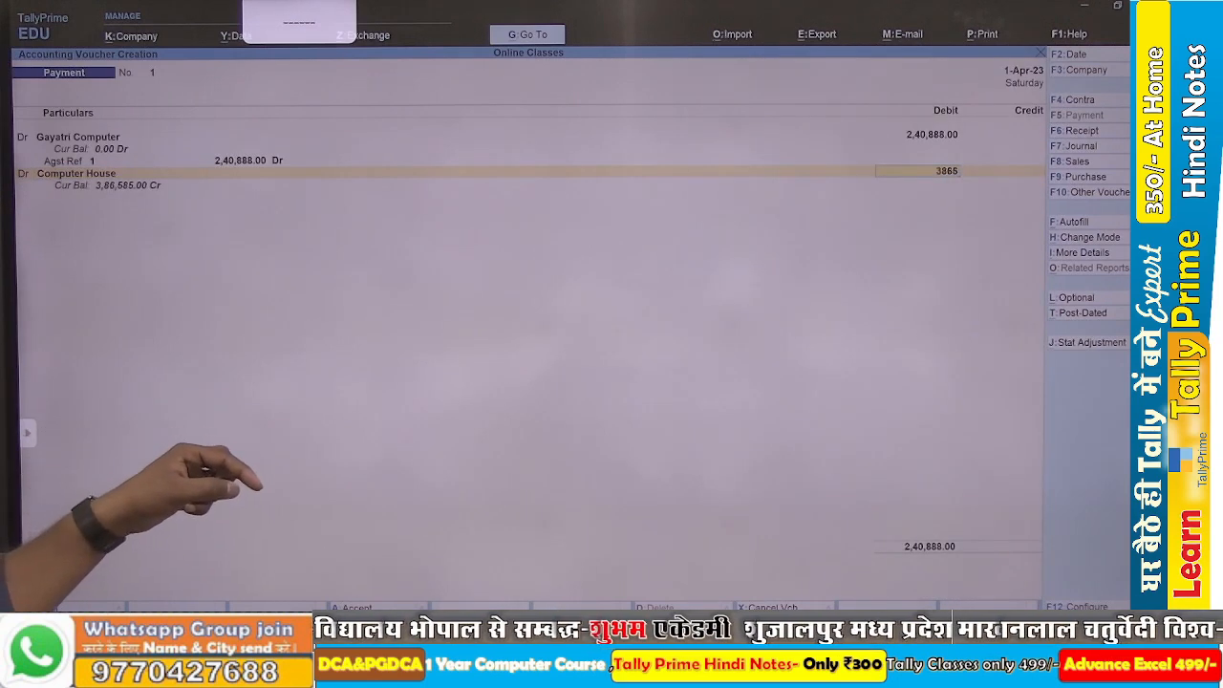
pyautogui.write('585')
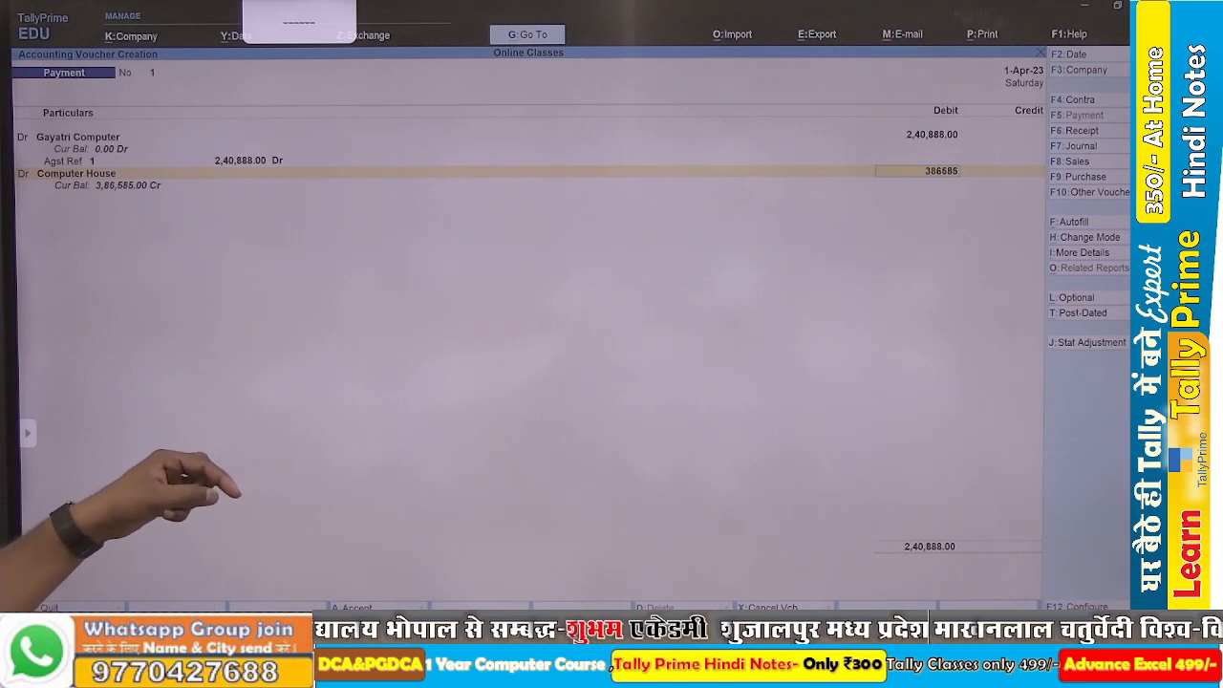
pyautogui.press('Return')
pyautogui.press('Return')
pyautogui.press('Return')
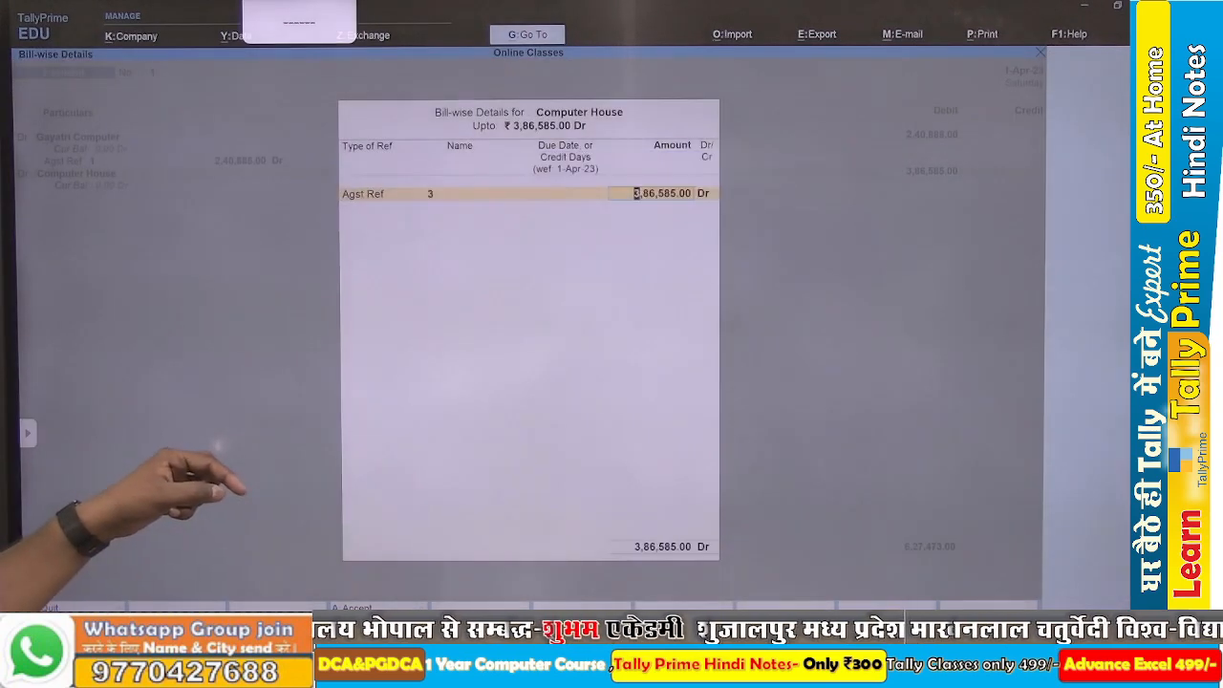
pyautogui.press('Return')
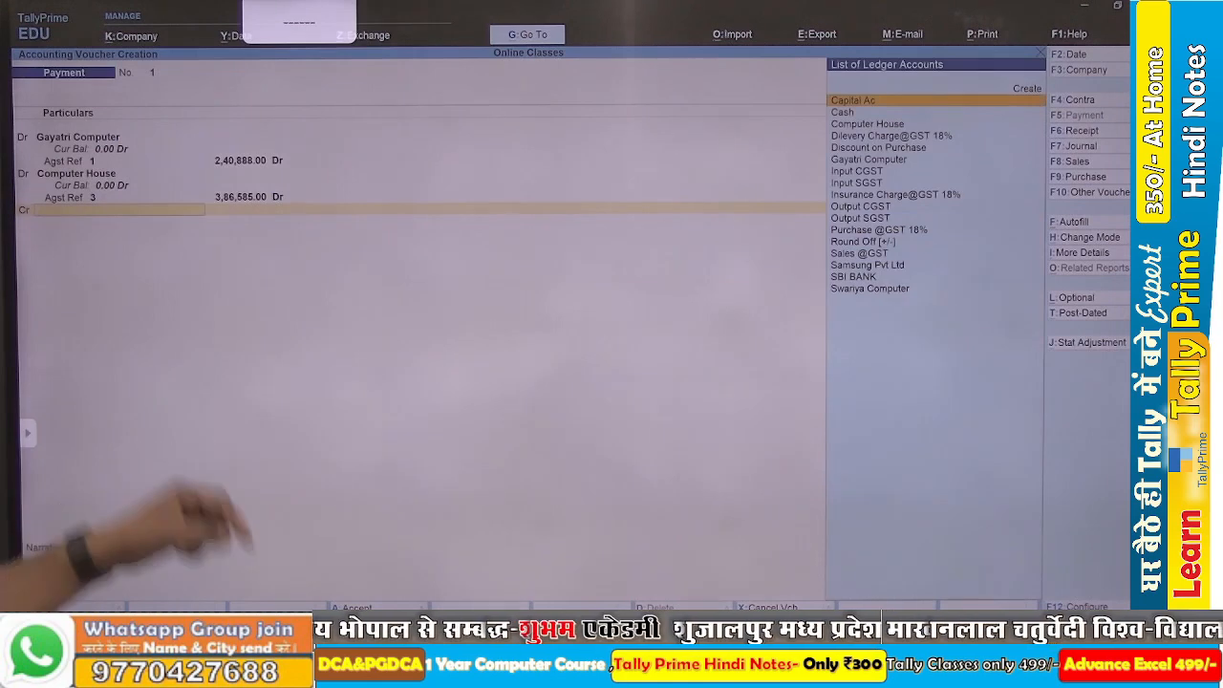
# Credit SBI BANK with the full payment amount, save the payment voucher, and return to the Gateway of Tally.
pyautogui.write('Sbi')
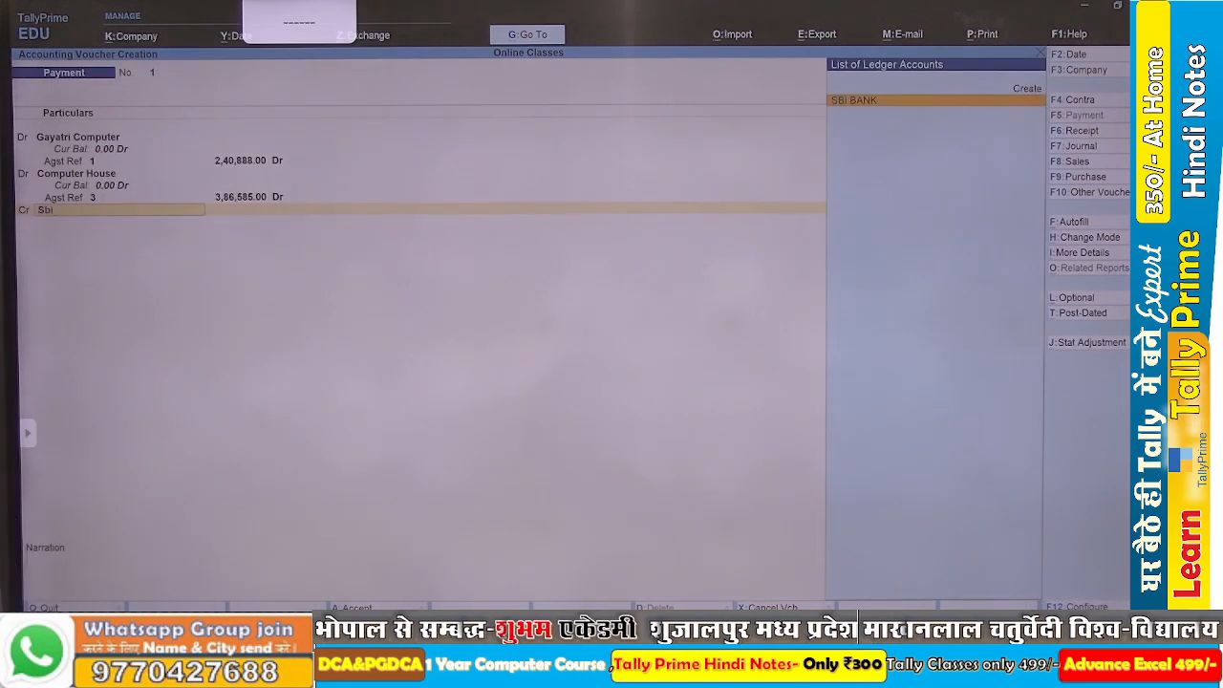
pyautogui.press('Return')
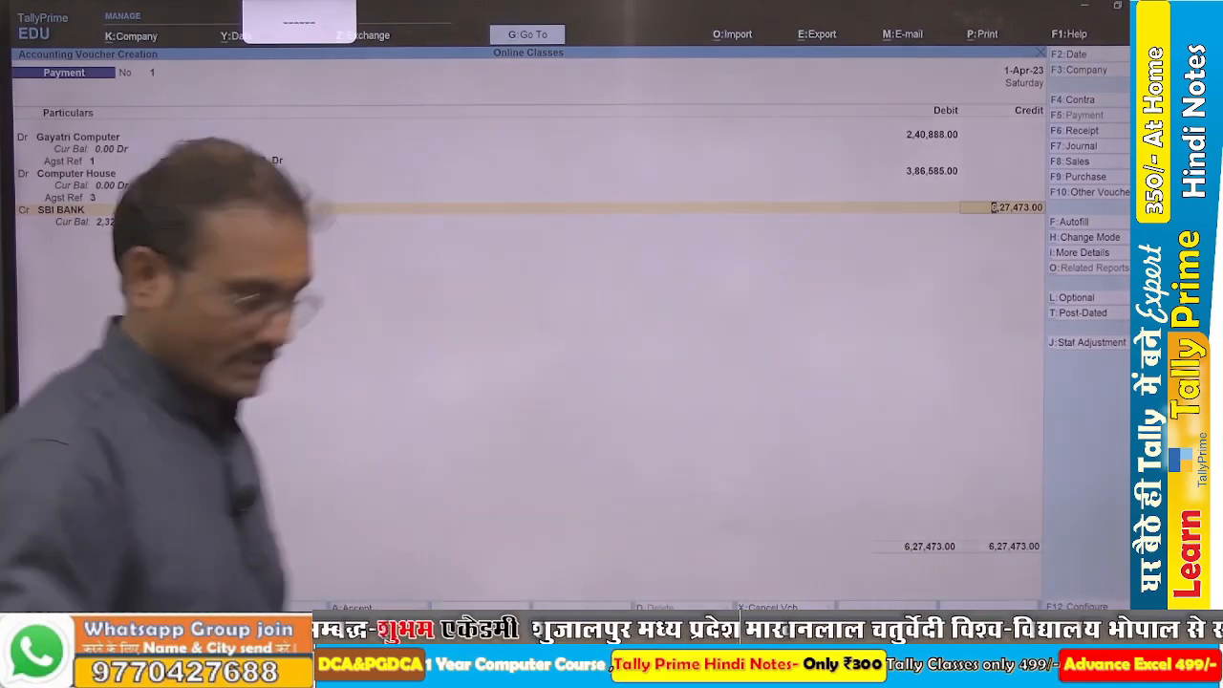
pyautogui.press('ctrl')
pyautogui.hotkey('ctrl', 'a')
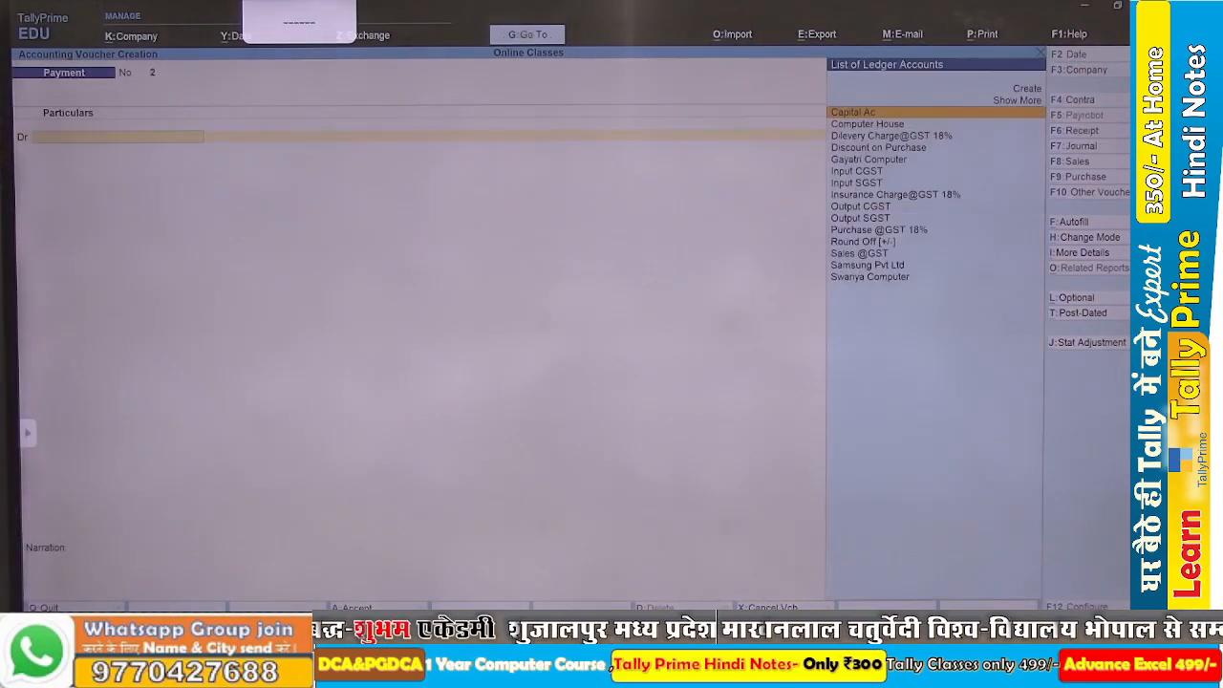
pyautogui.press('Escape')
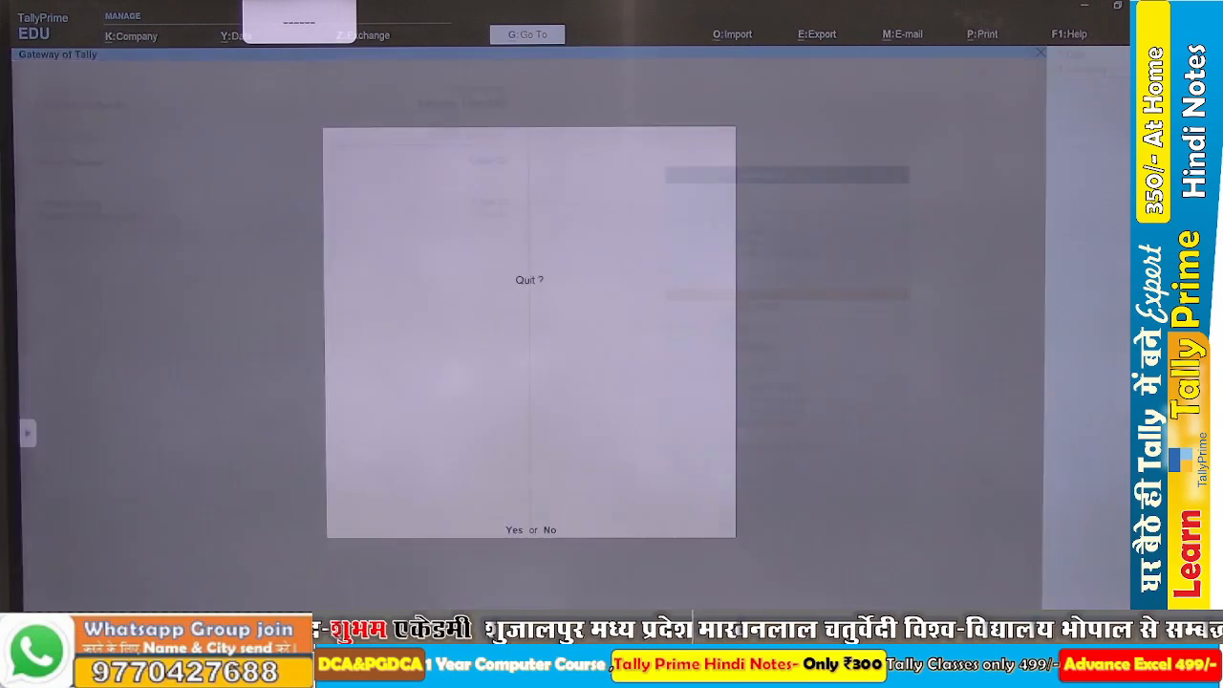
pyautogui.press('Return')
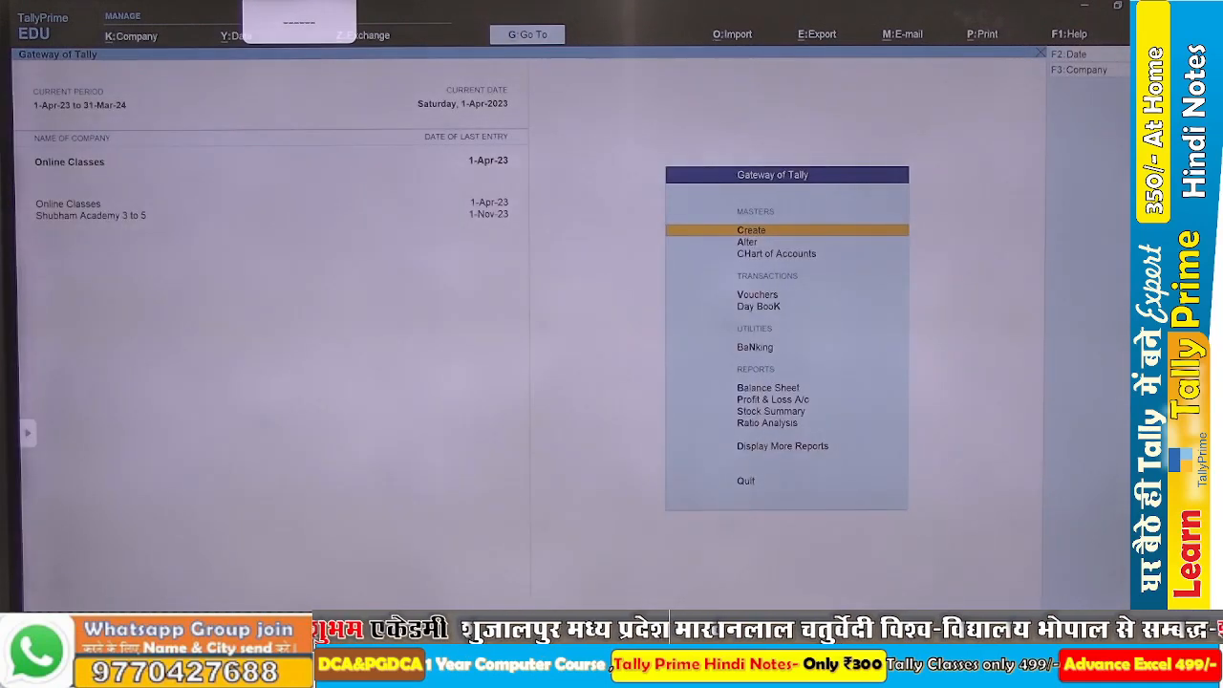
# Open the detailed Balance Sheet and drill into the Sundry Creditors group to check the outstanding suppliers.
pyautogui.press('b')
pyautogui.hotkey('alt', 'F5')
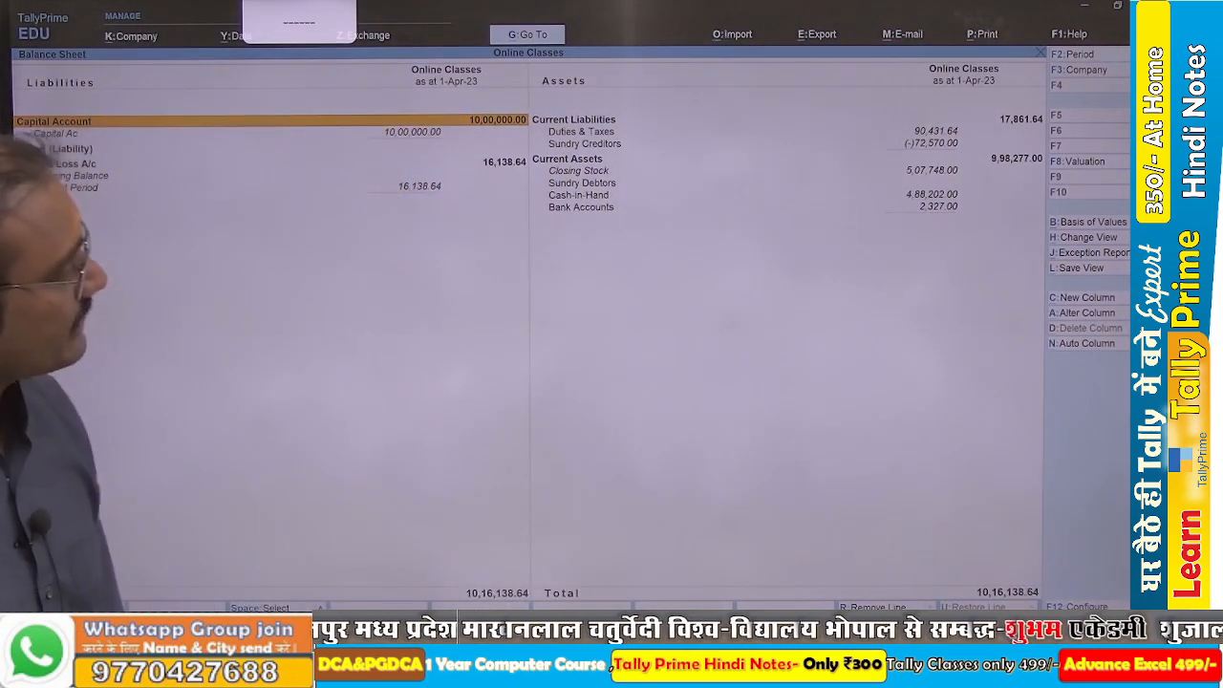
pyautogui.press('Right')
pyautogui.press('Down')
pyautogui.press('Down')
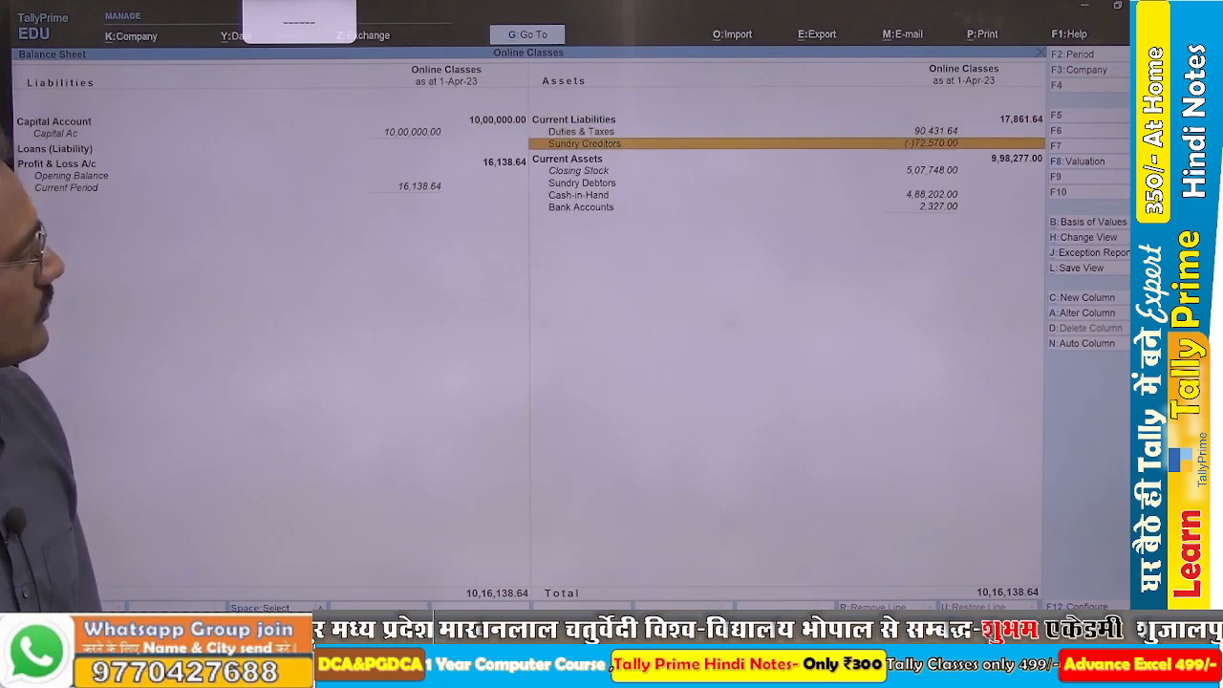
pyautogui.press('Return')
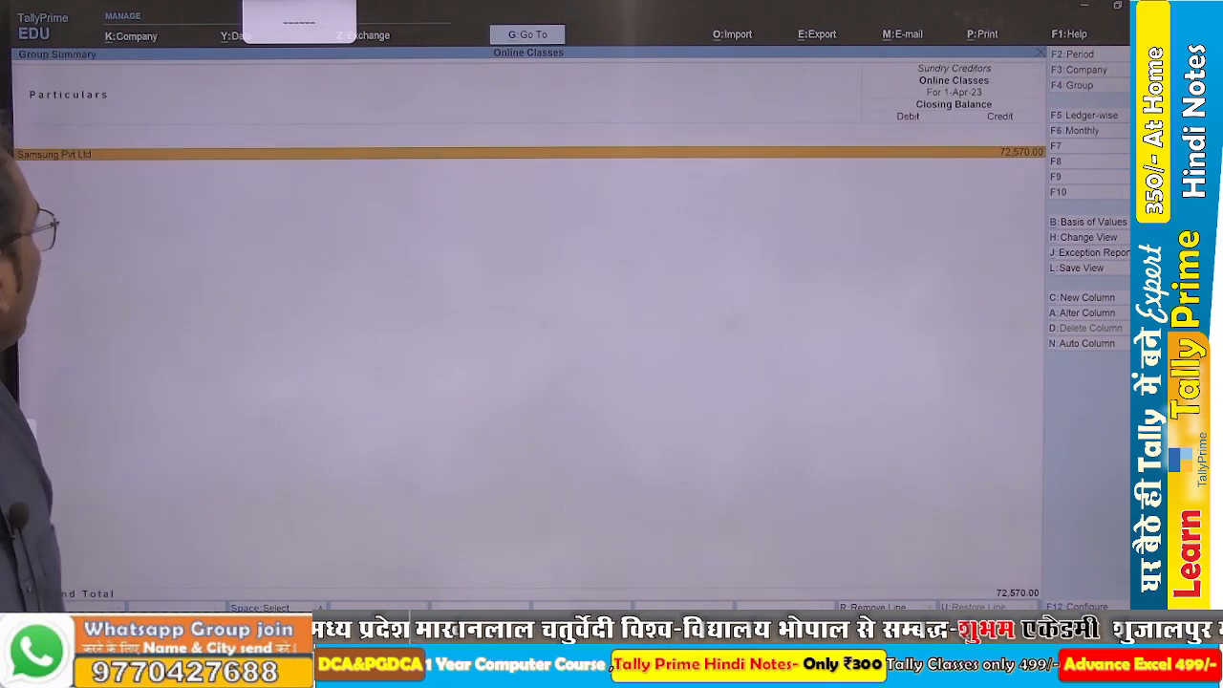
# Inspect Samsung Pvt Ltd's ledger vouchers and its purchase voucher, and return to the Gateway of Tally.
pyautogui.press('Return')
pyautogui.press('Return')
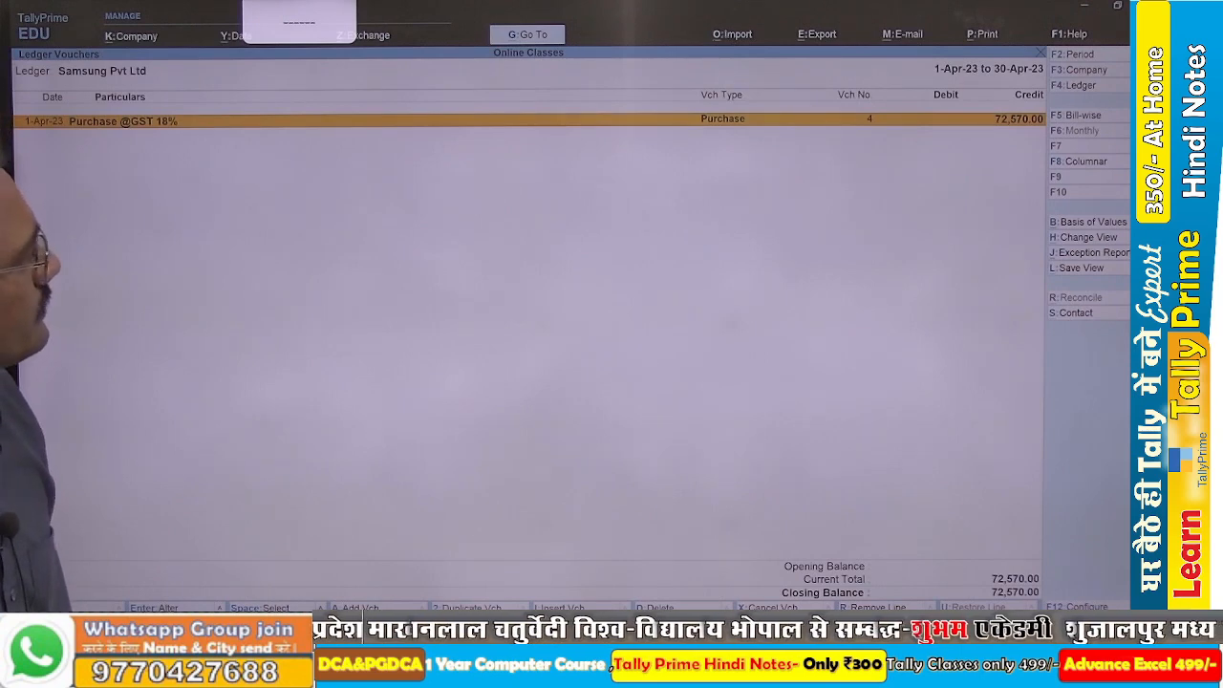
pyautogui.press('Return')
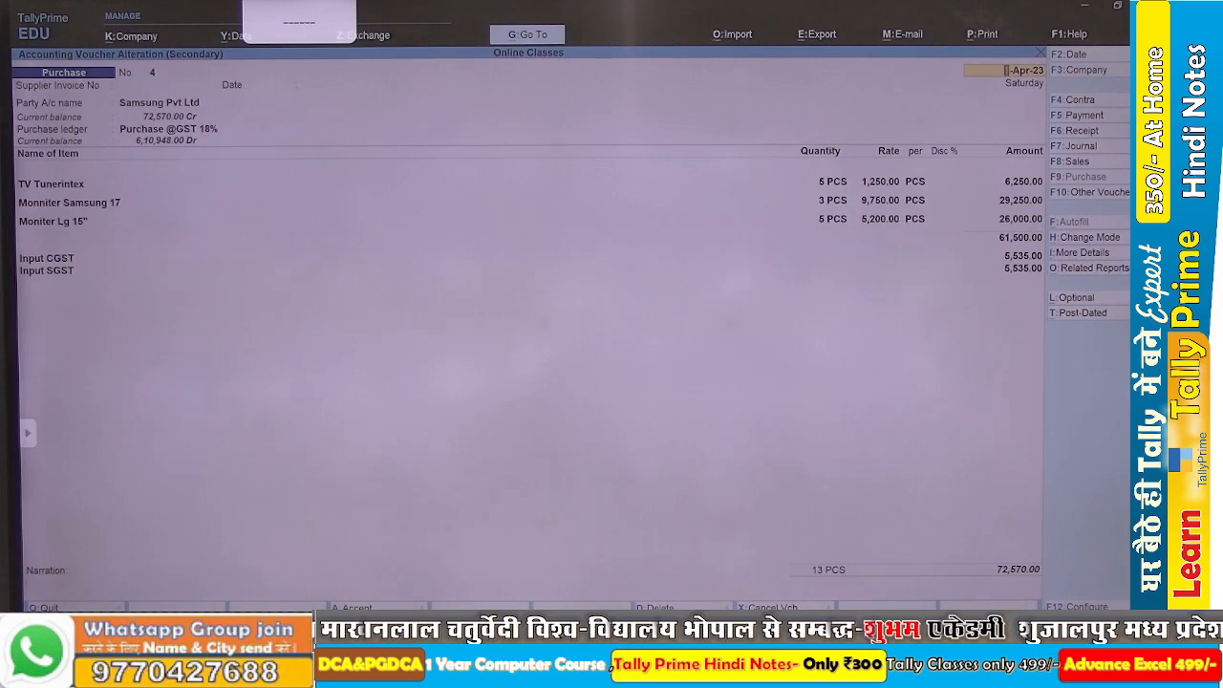
pyautogui.press('Escape')
pyautogui.press('Return')
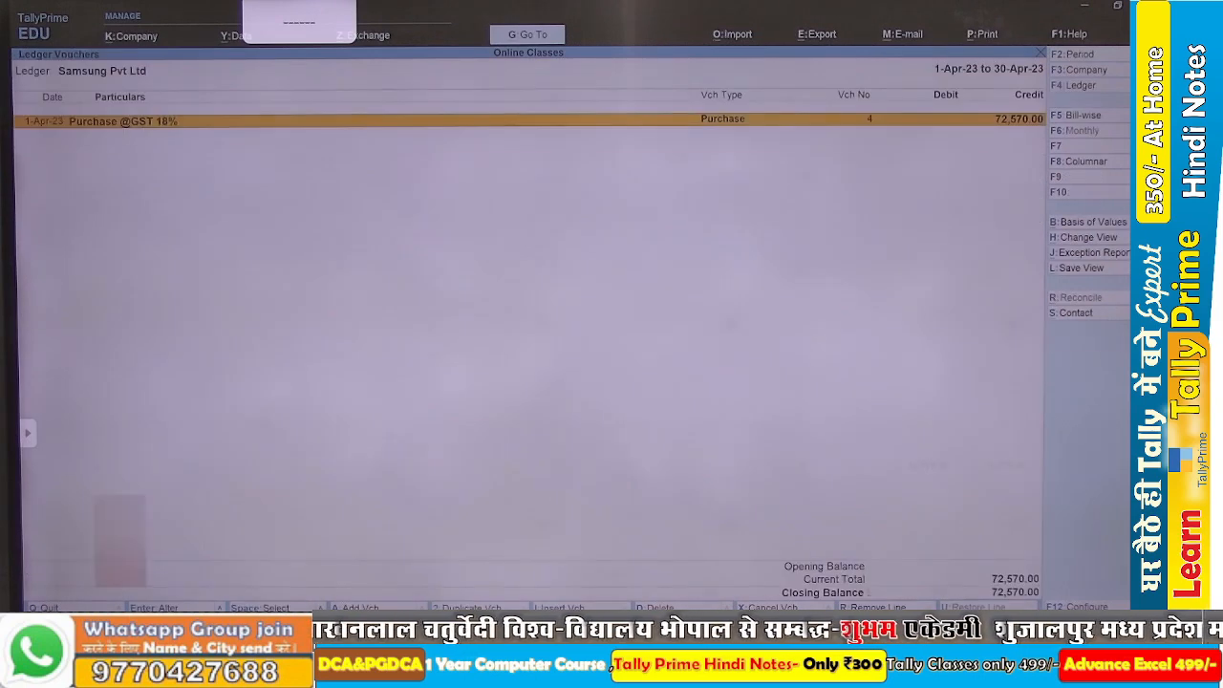
pyautogui.press('Escape')
pyautogui.press('Escape')
pyautogui.press('Escape')
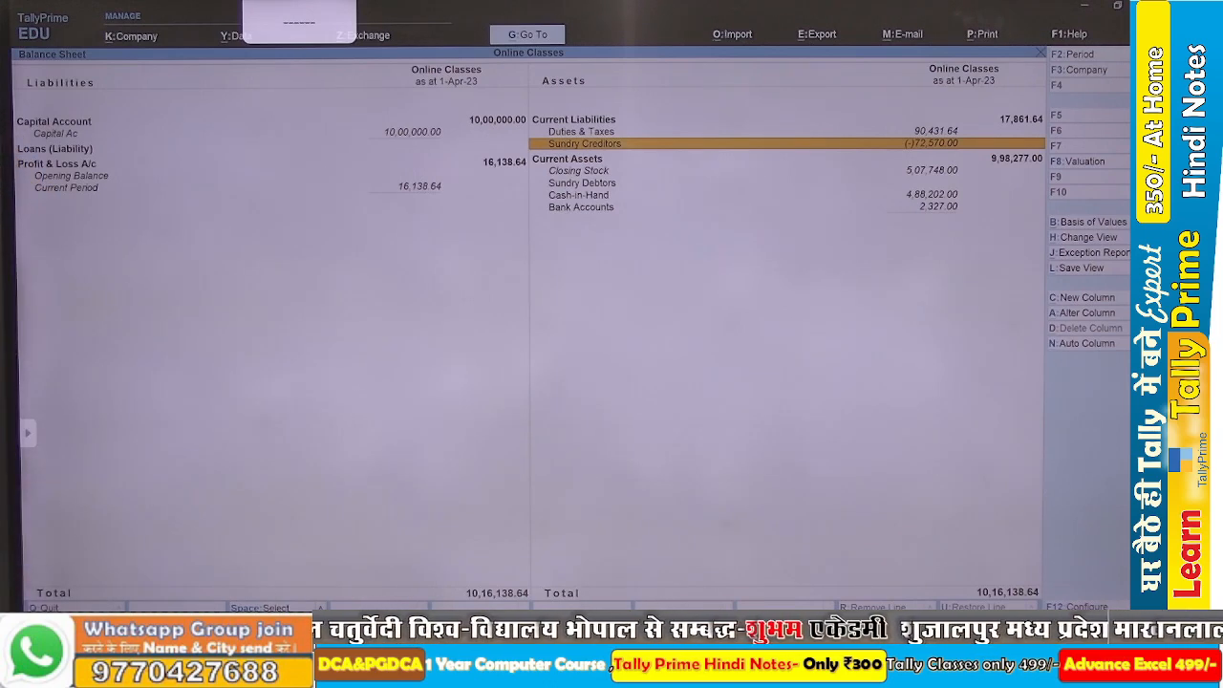
pyautogui.press('Escape')
pyautogui.press('Home')
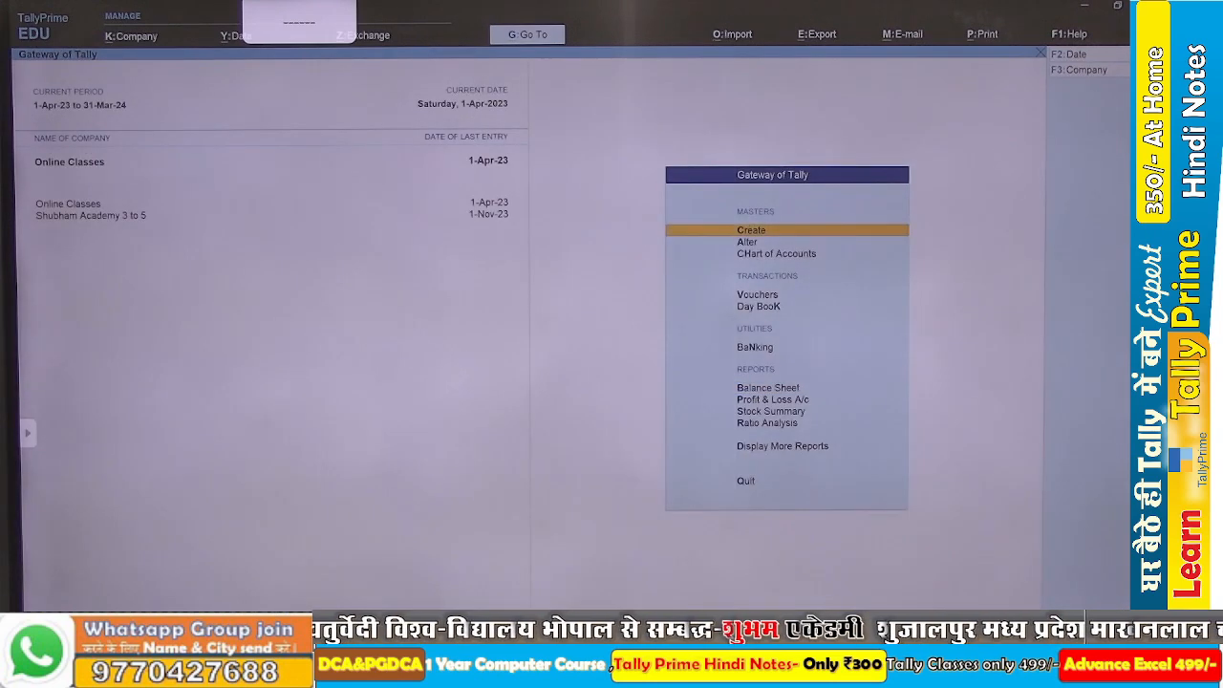
pyautogui.press('Escape')
pyautogui.press('Escape')
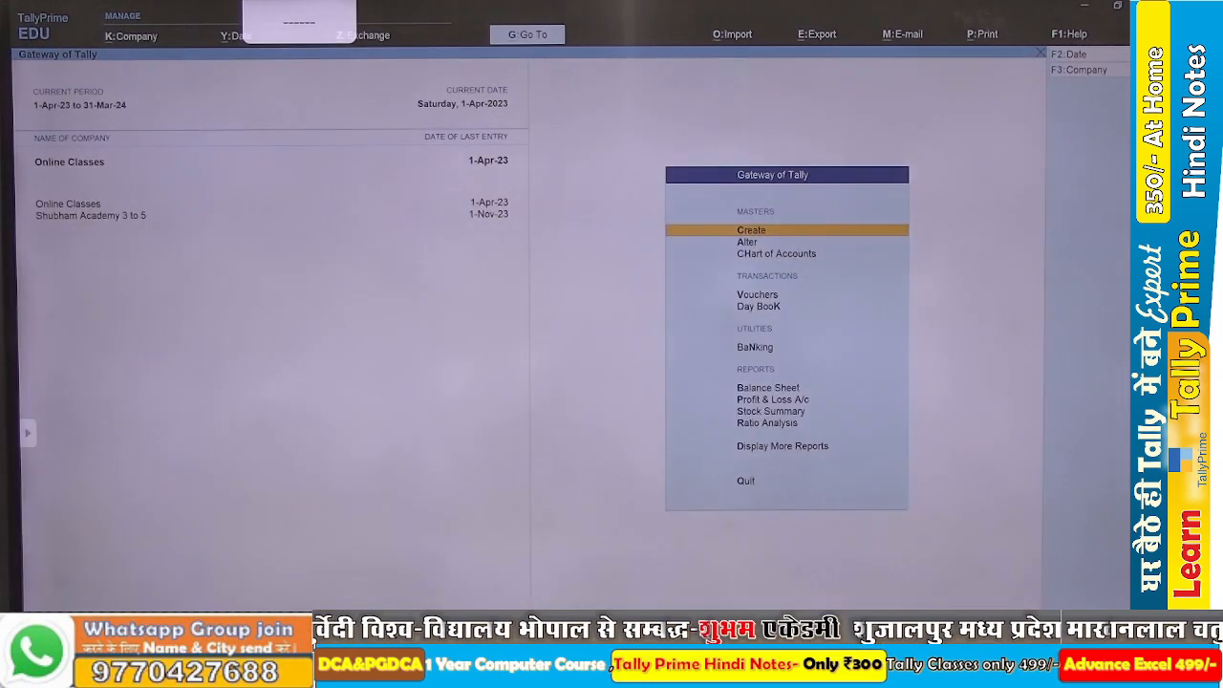
# Review the Balance Sheet in detailed view once more and return to the Gateway of Tally.
pyautogui.press('b')
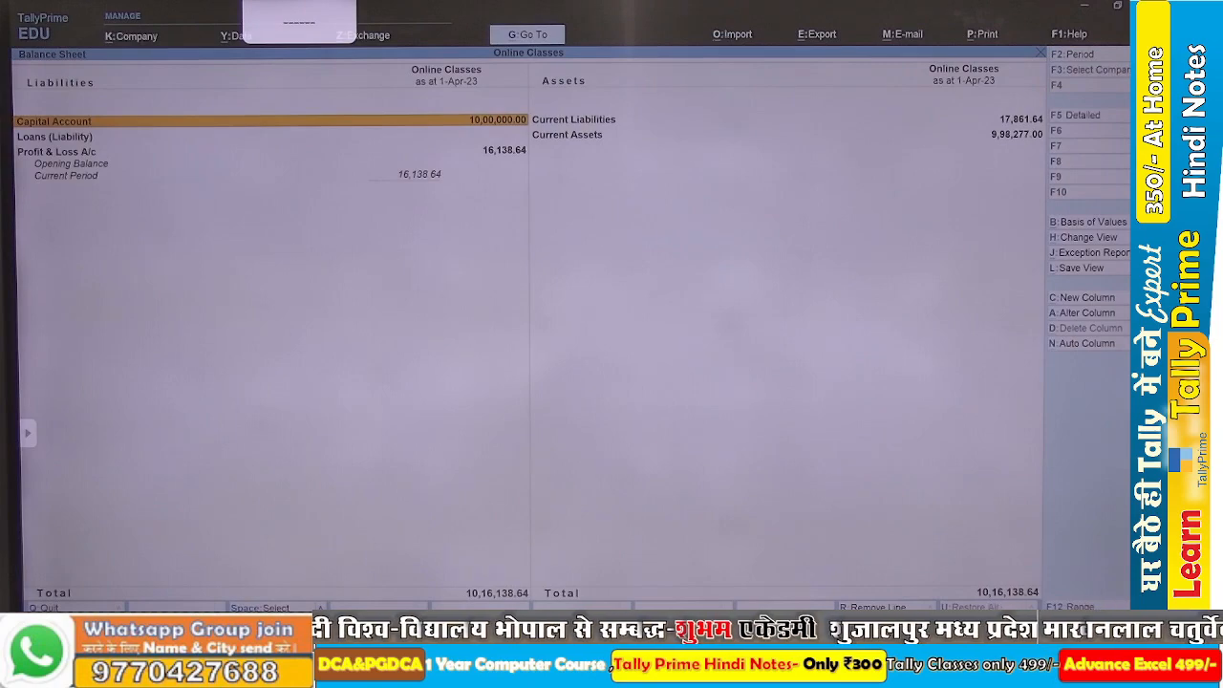
pyautogui.hotkey('alt', 'F5')
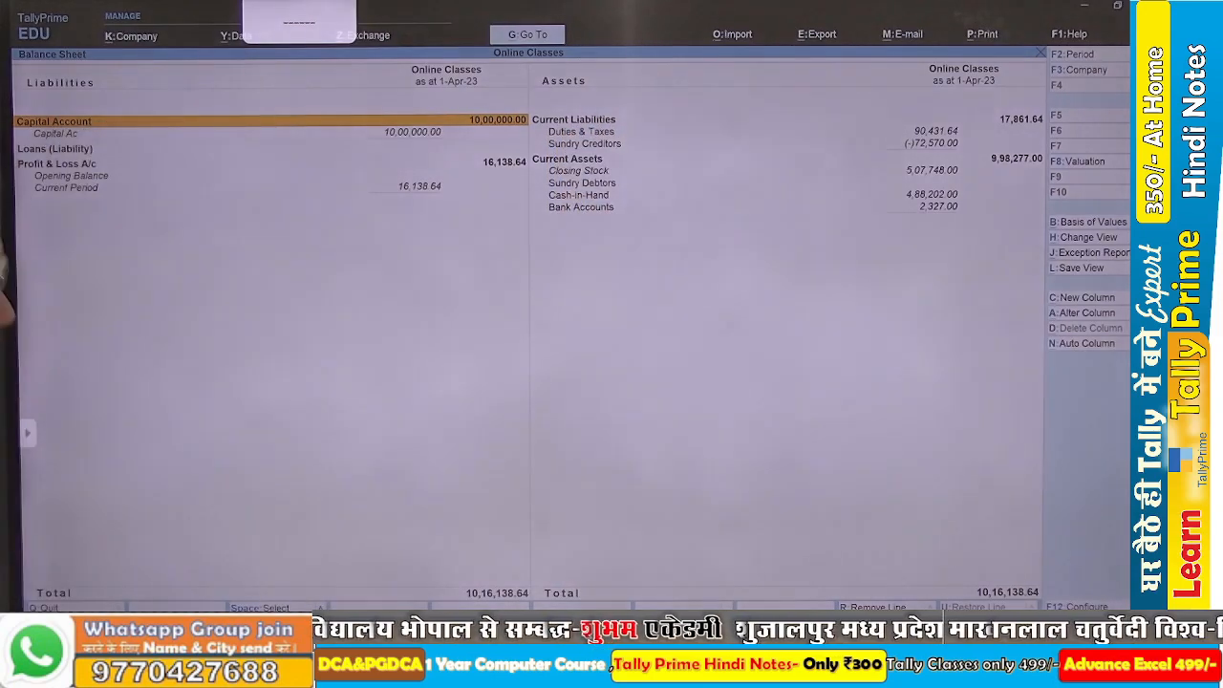
pyautogui.press('Escape')
pyautogui.press('Escape')
pyautogui.press('Escape')
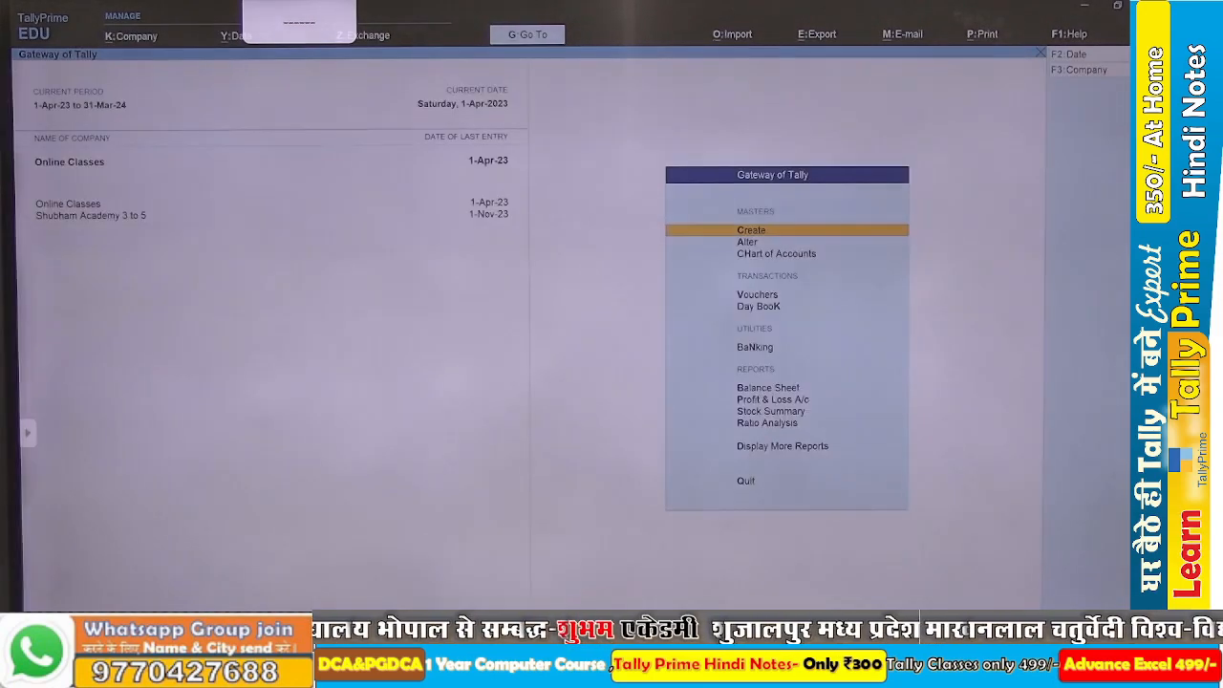
# Check the reference Balance Sheet in the Word assignment, and quit the blank purchase voucher in TallyPrime to reach the Gateway of Tally.
pyautogui.press('v')
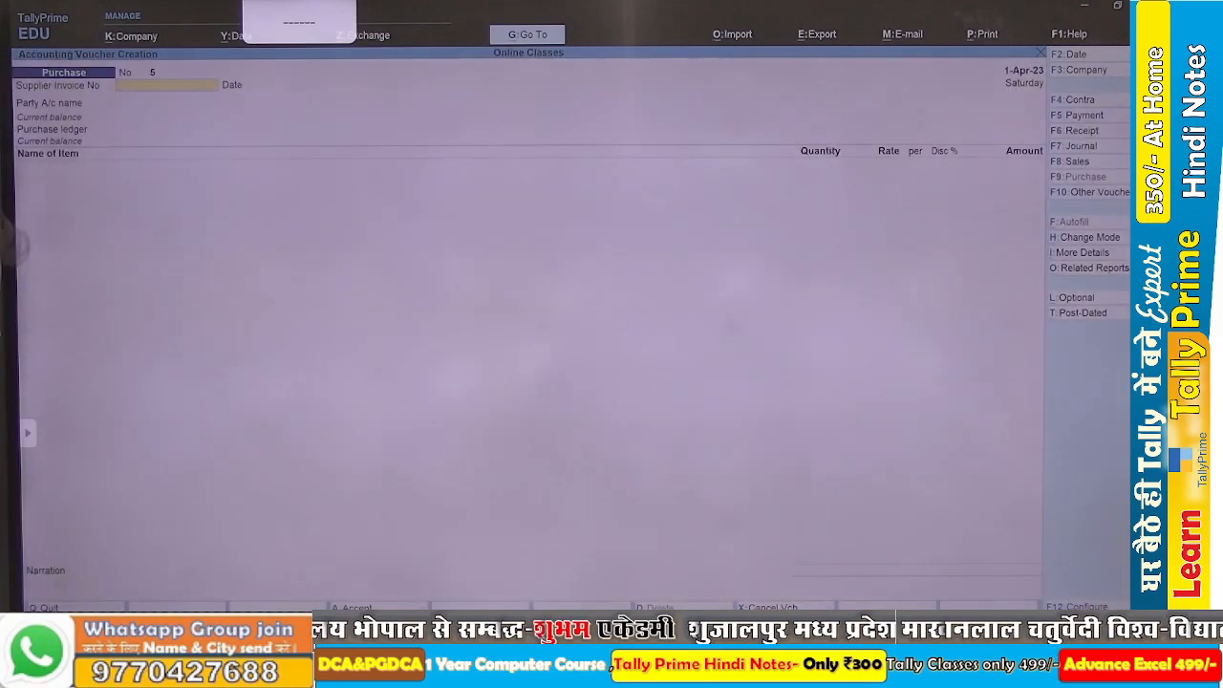
pyautogui.hotkey('alt', 'Tab')
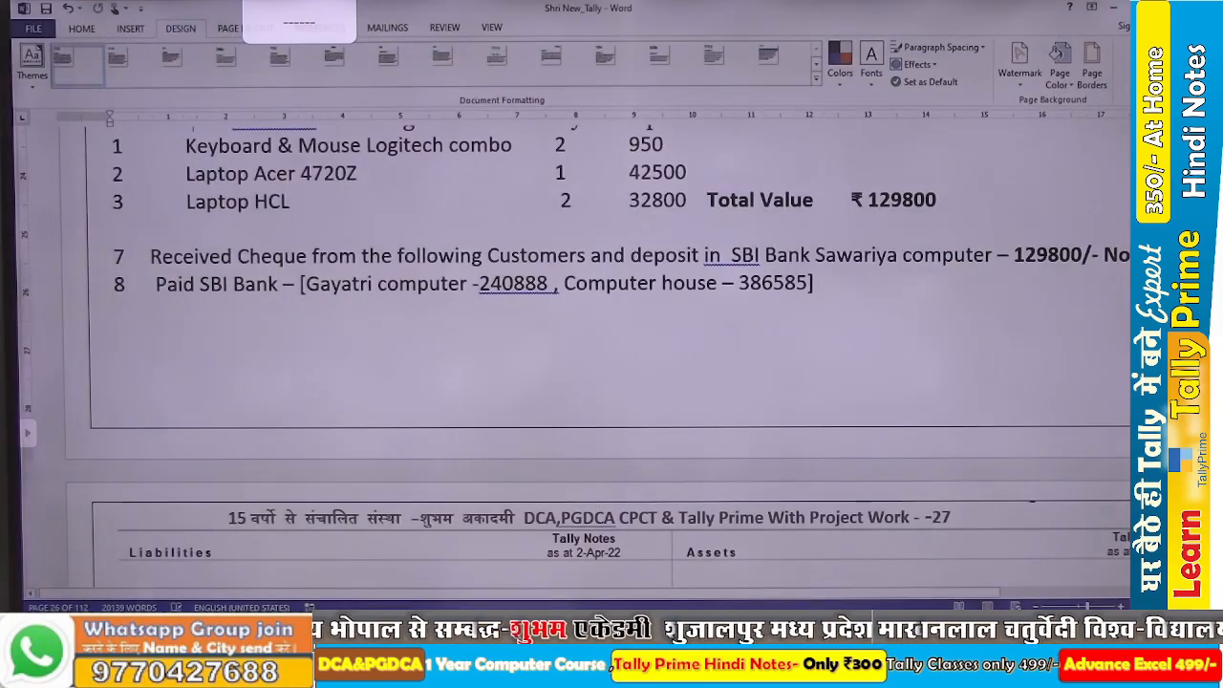
pyautogui.scroll(-5, 612, 363)
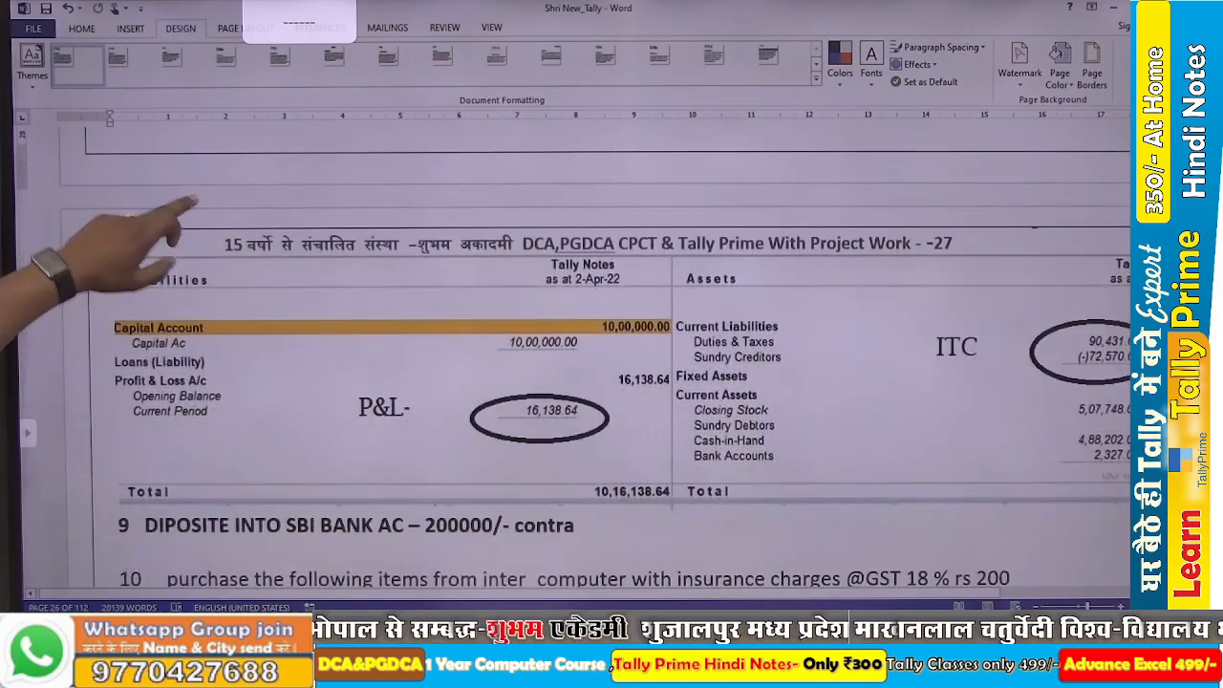
pyautogui.hscroll(2, 303, 388)
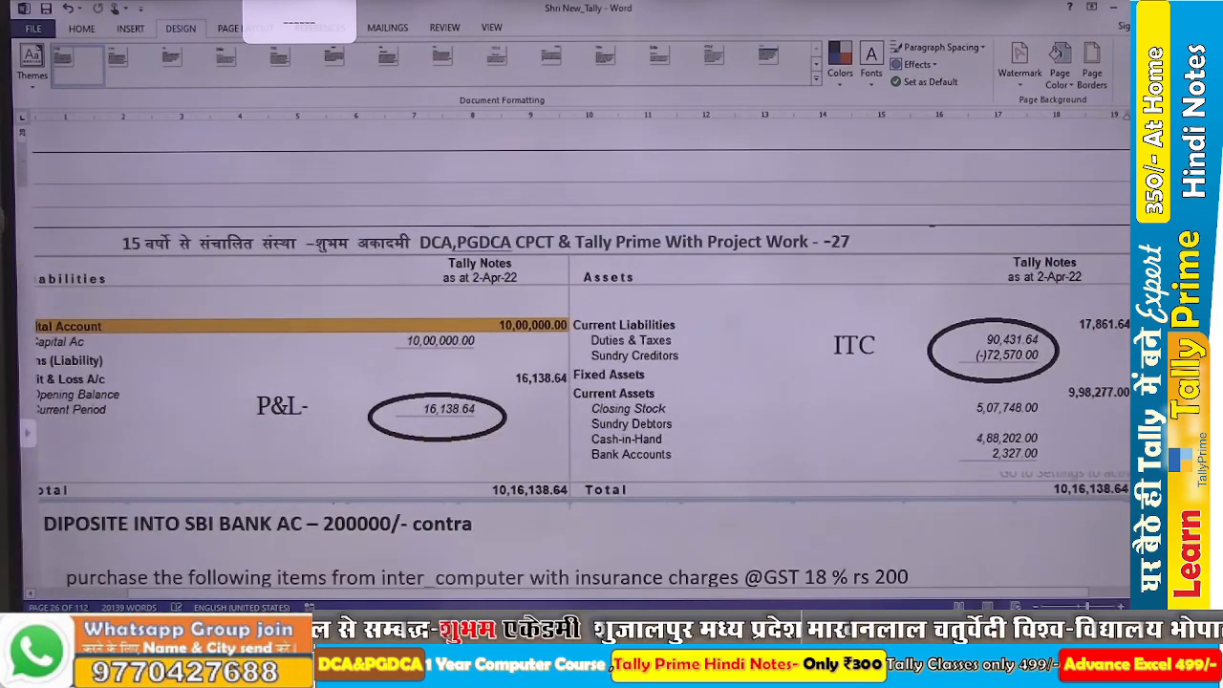
pyautogui.hotkey('alt', 'Tab')
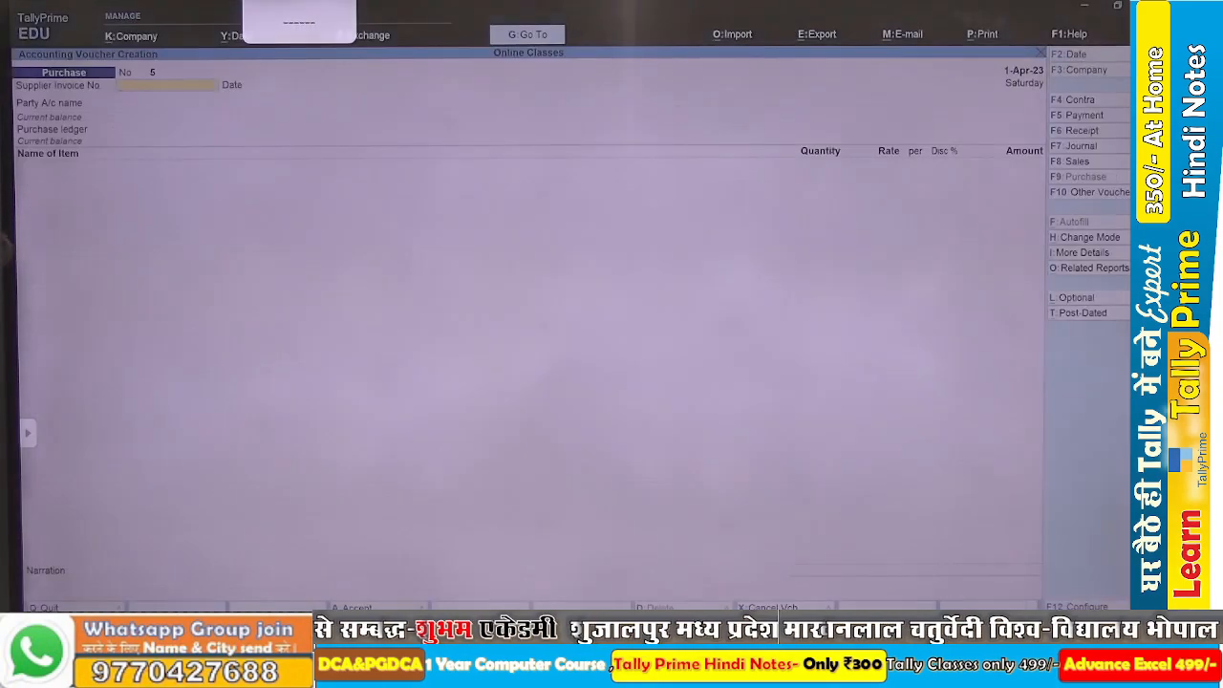
pyautogui.press('Escape')
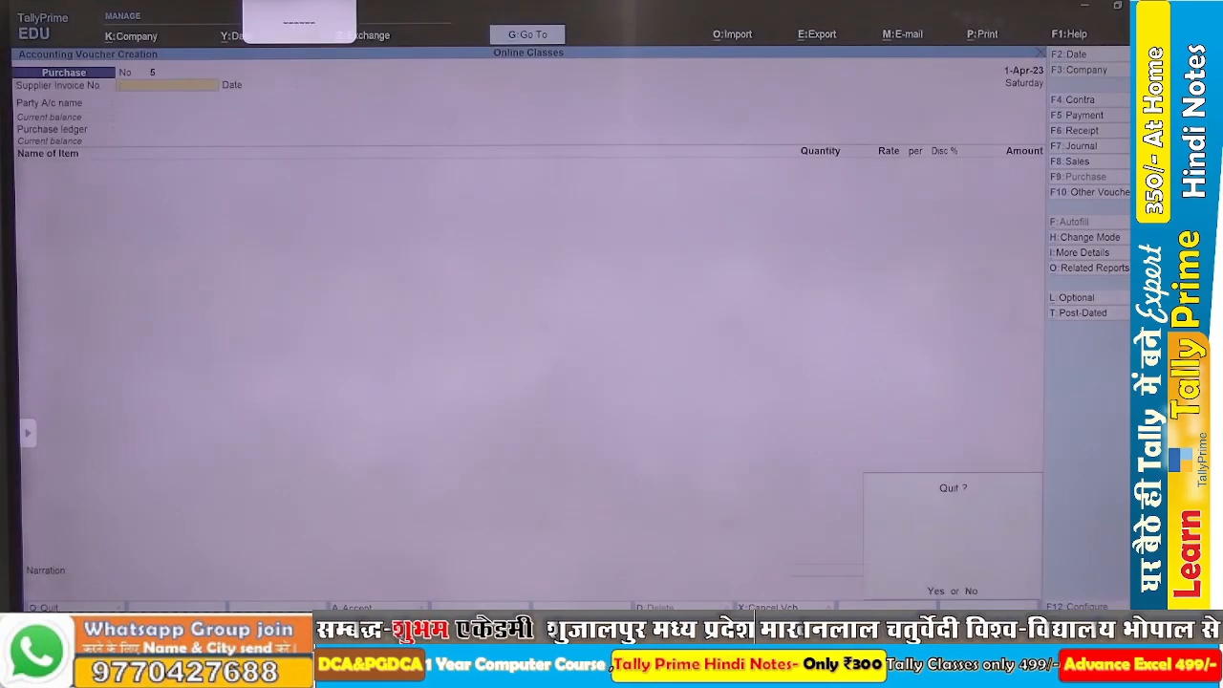
pyautogui.press('Return')
pyautogui.press('Escape')
pyautogui.press('Escape')
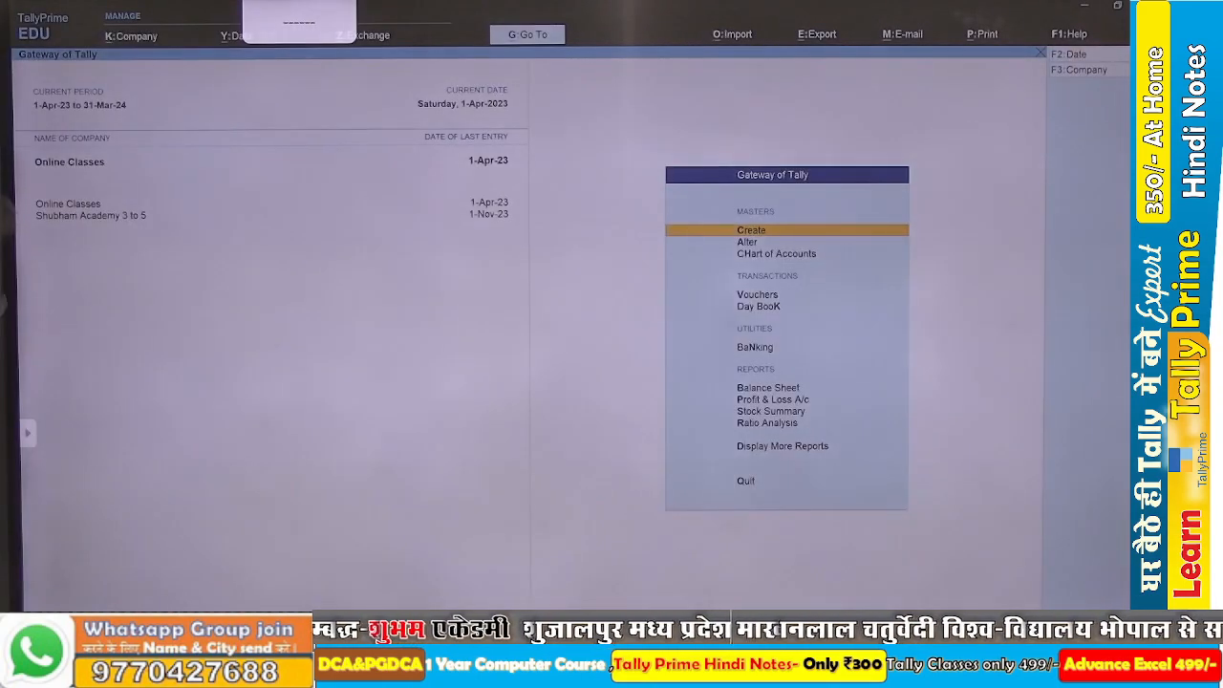
# Compare the company's detailed Balance Sheet in TallyPrime with the reference Balance Sheet in the Word assignment.
pyautogui.press('b')
pyautogui.hotkey('alt', 'F5')
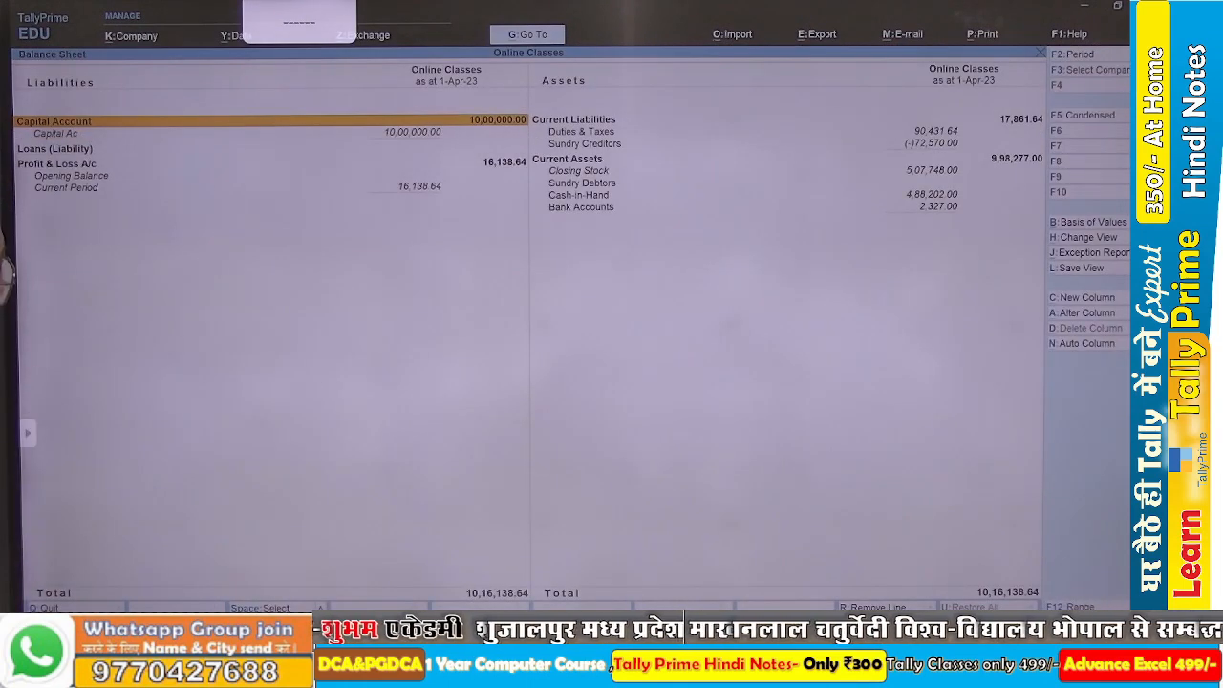
pyautogui.hotkey('alt', 'Tab')
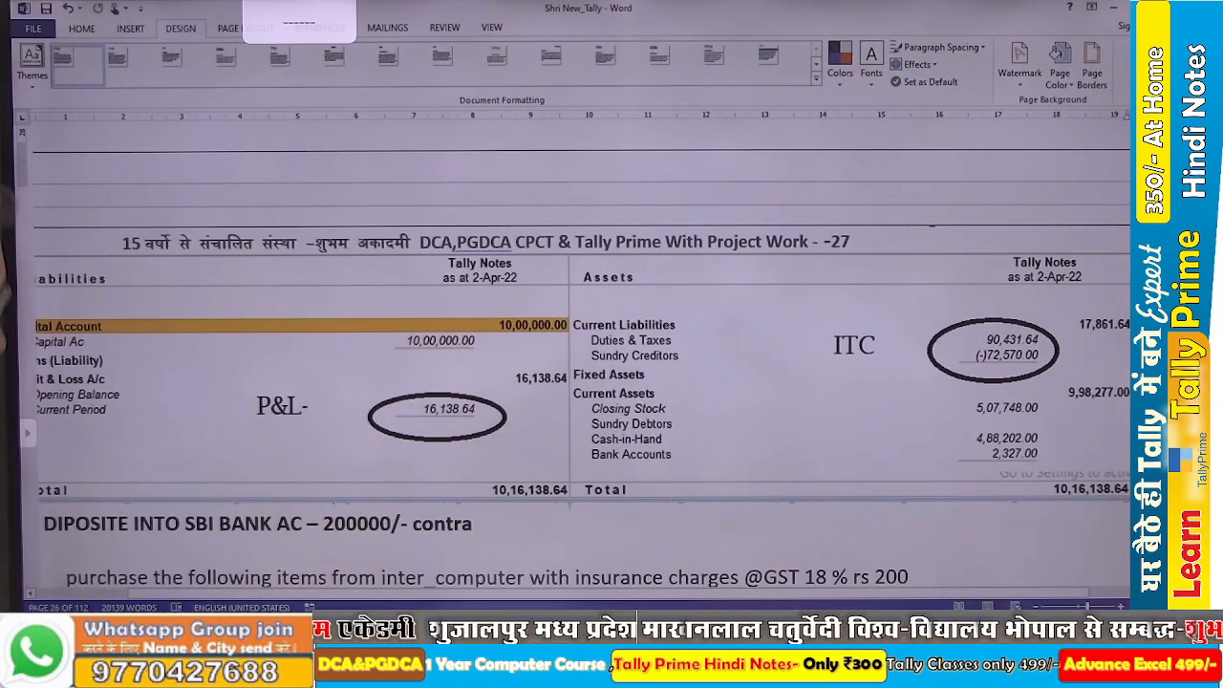
pyautogui.hotkey('alt', 'Tab')
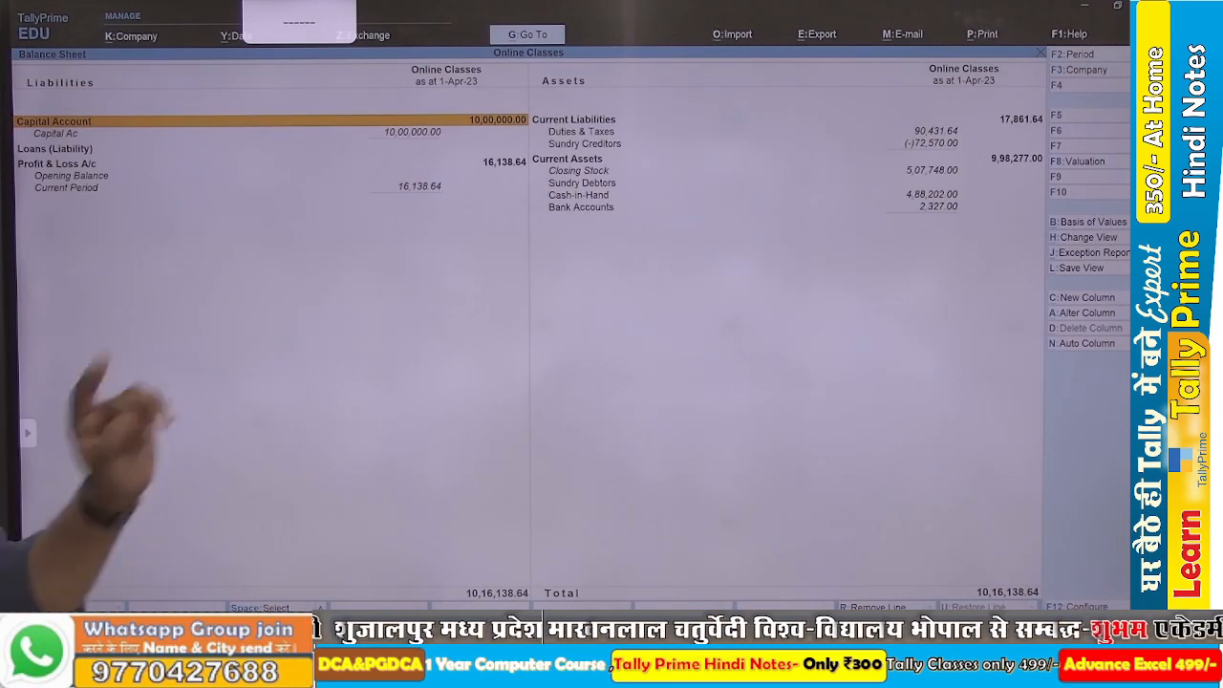
# Read transactions 9 and 10 in the Word assignment, and return to the Gateway of Tally in TallyPrime.
pyautogui.hotkey('alt', 'Tab')
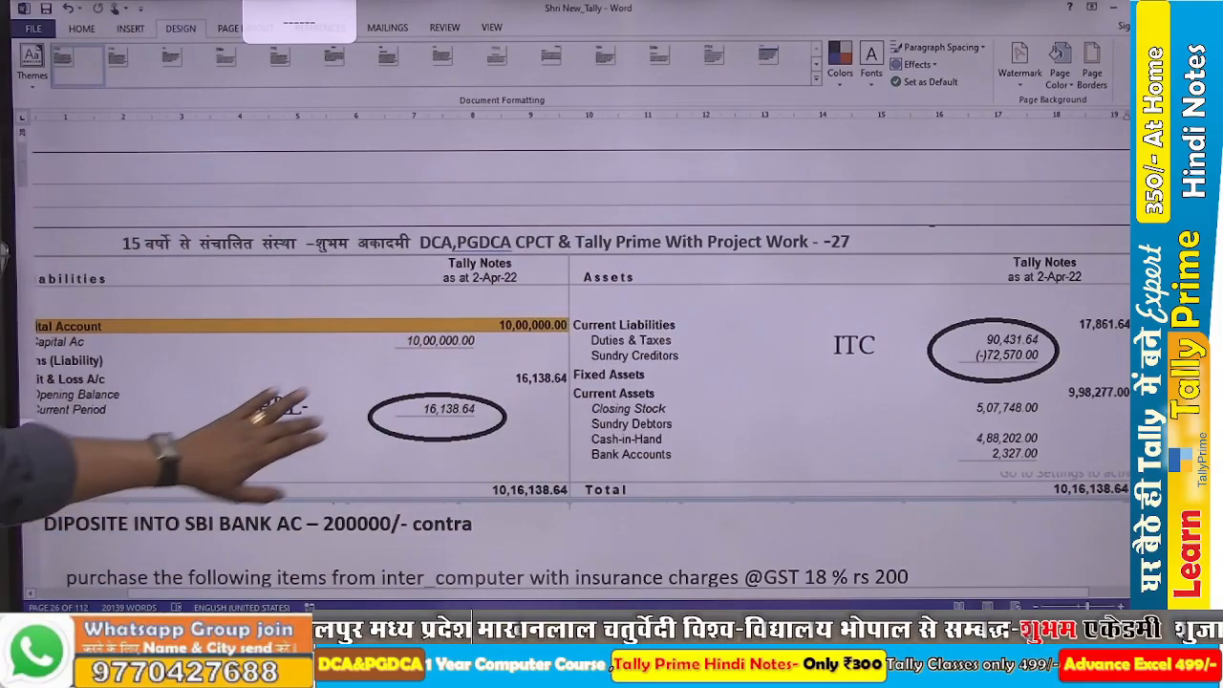
pyautogui.scroll(-3, 316, 421)
pyautogui.hscroll(-1, 315, 421)
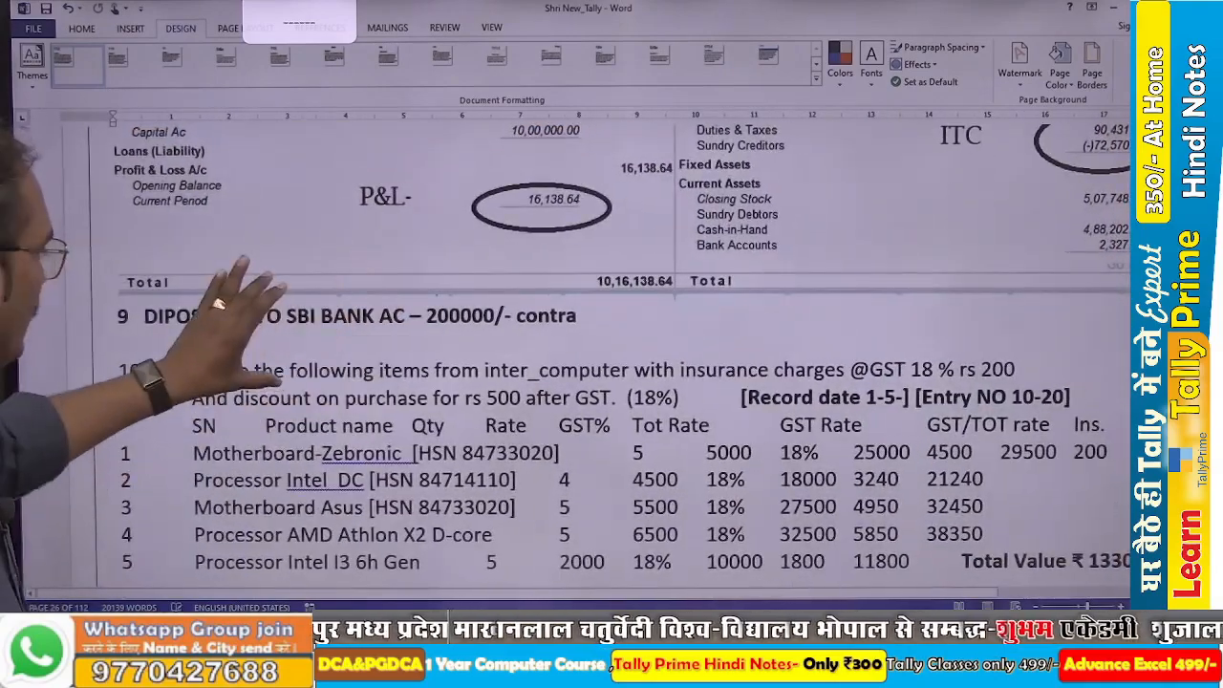
pyautogui.scroll(-2, 267, 330)
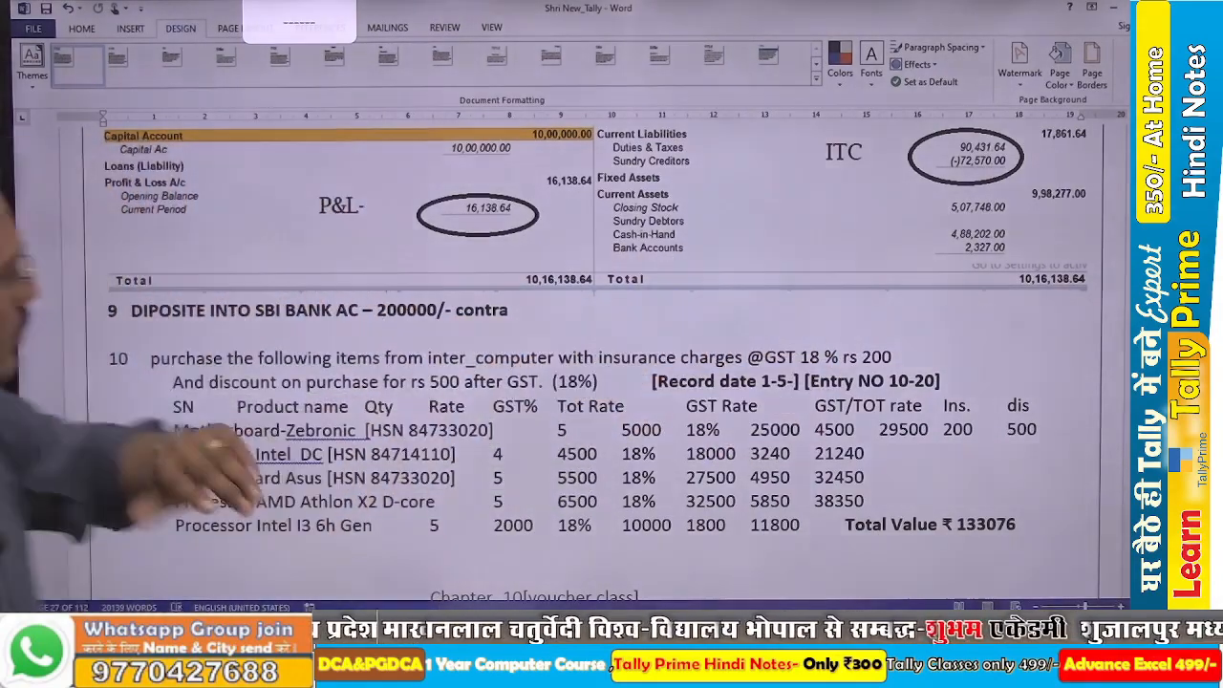
pyautogui.hotkey('alt', 'Tab')
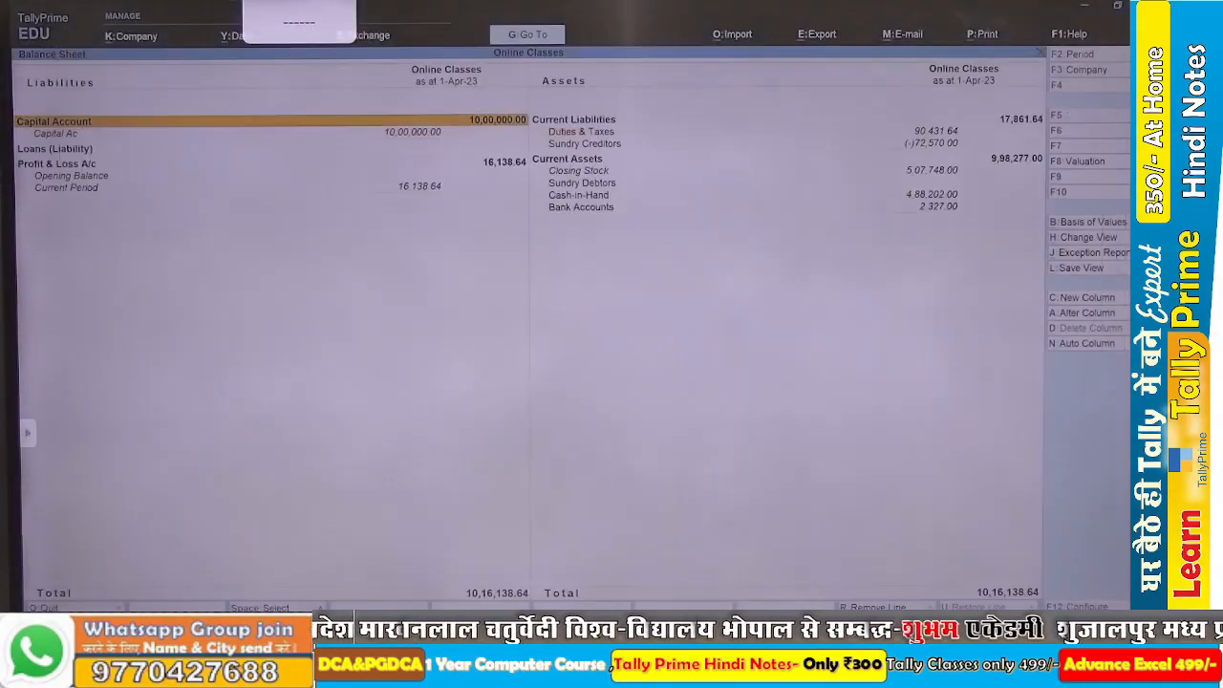
pyautogui.press('Escape')
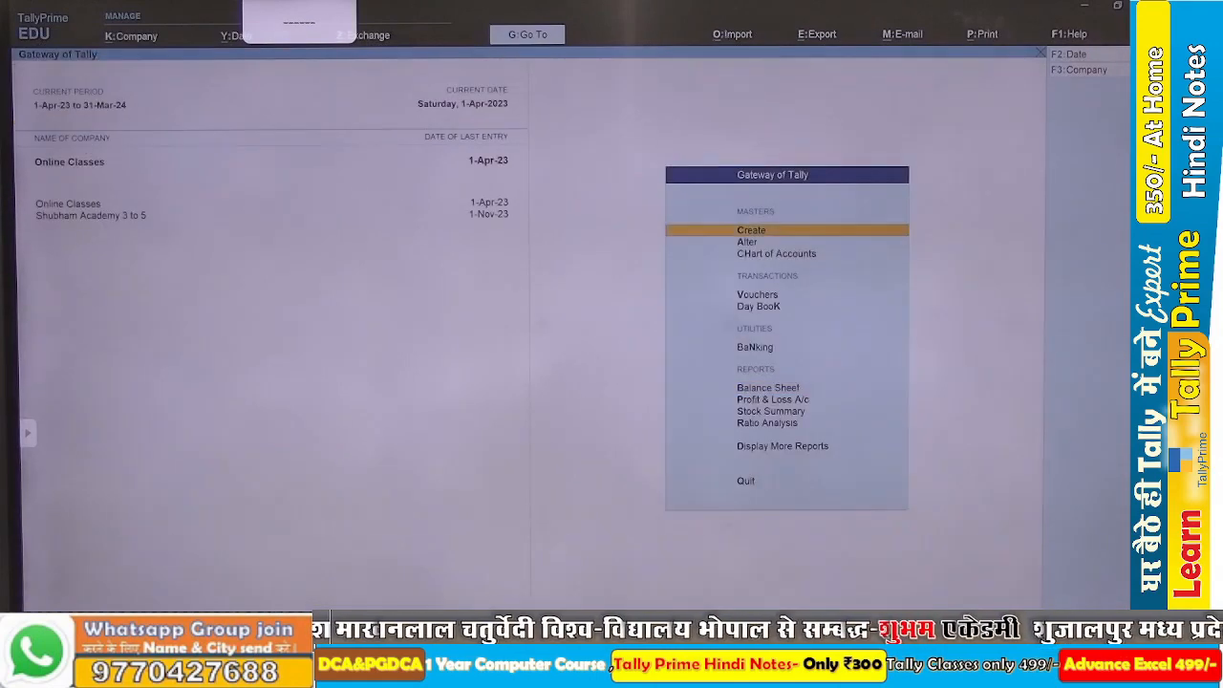
pyautogui.press('Escape')
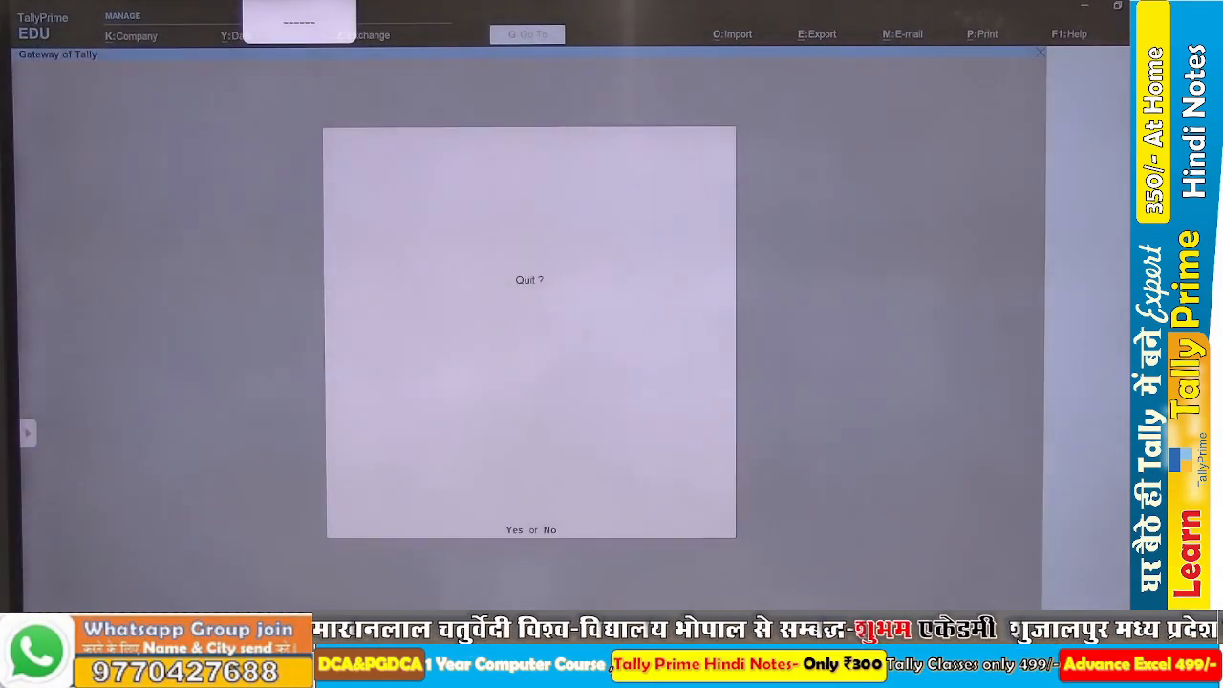
pyautogui.press('n')
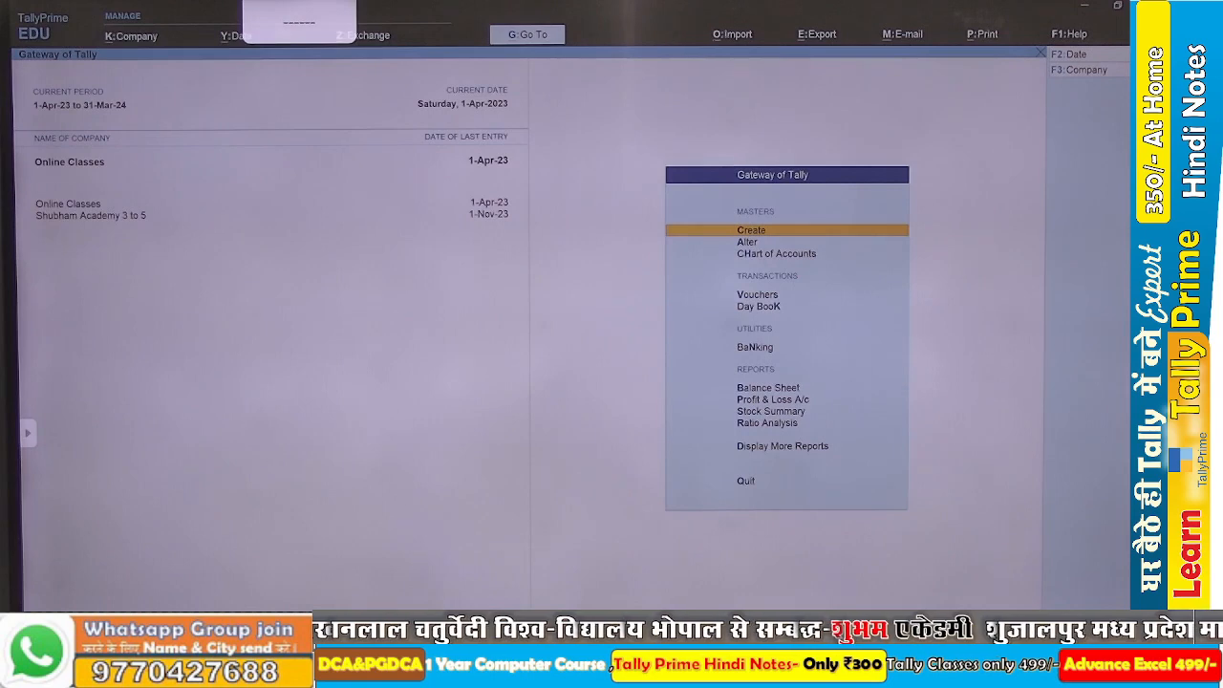
# Record a contra voucher crediting Cash and debiting SBI BANK with 2,00,000, save it, and return to the Gateway of Tally.
pyautogui.press('v')
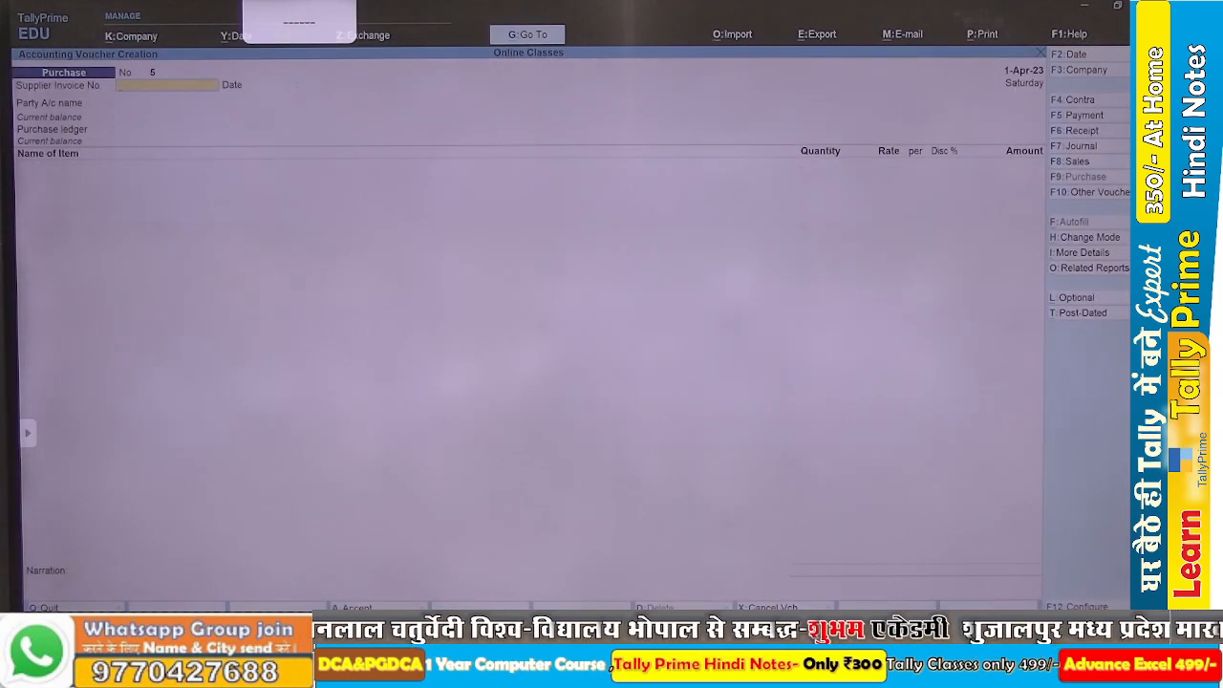
pyautogui.press('F4')
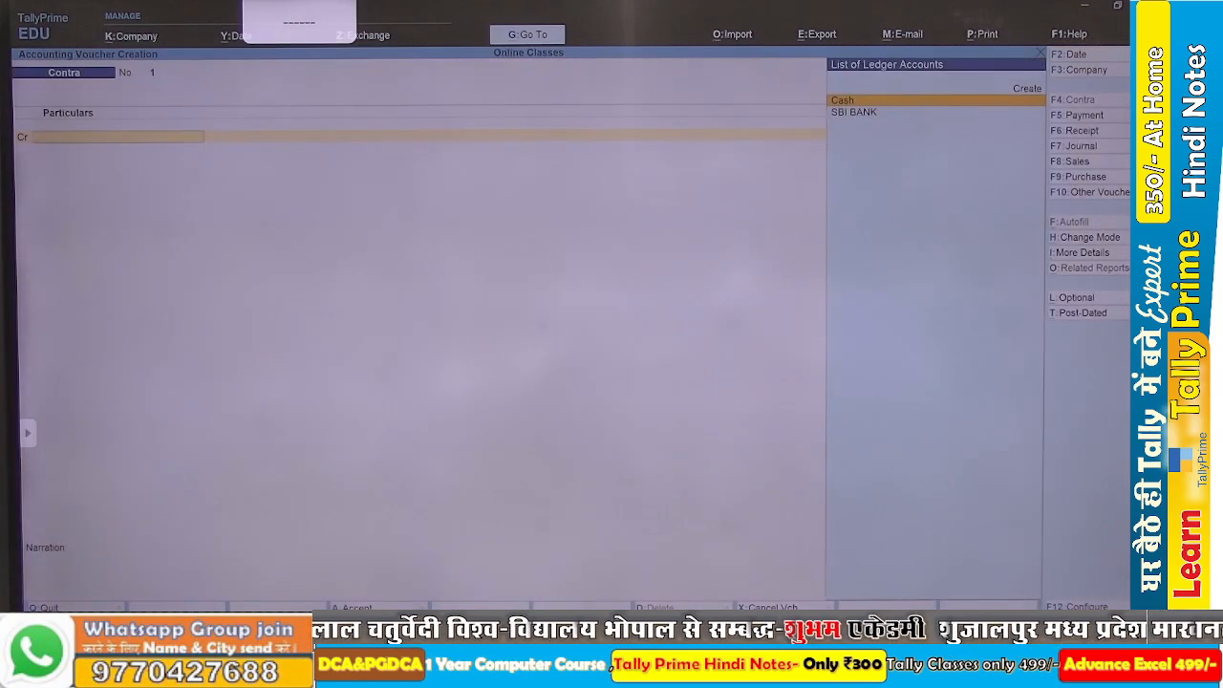
pyautogui.press('Return')
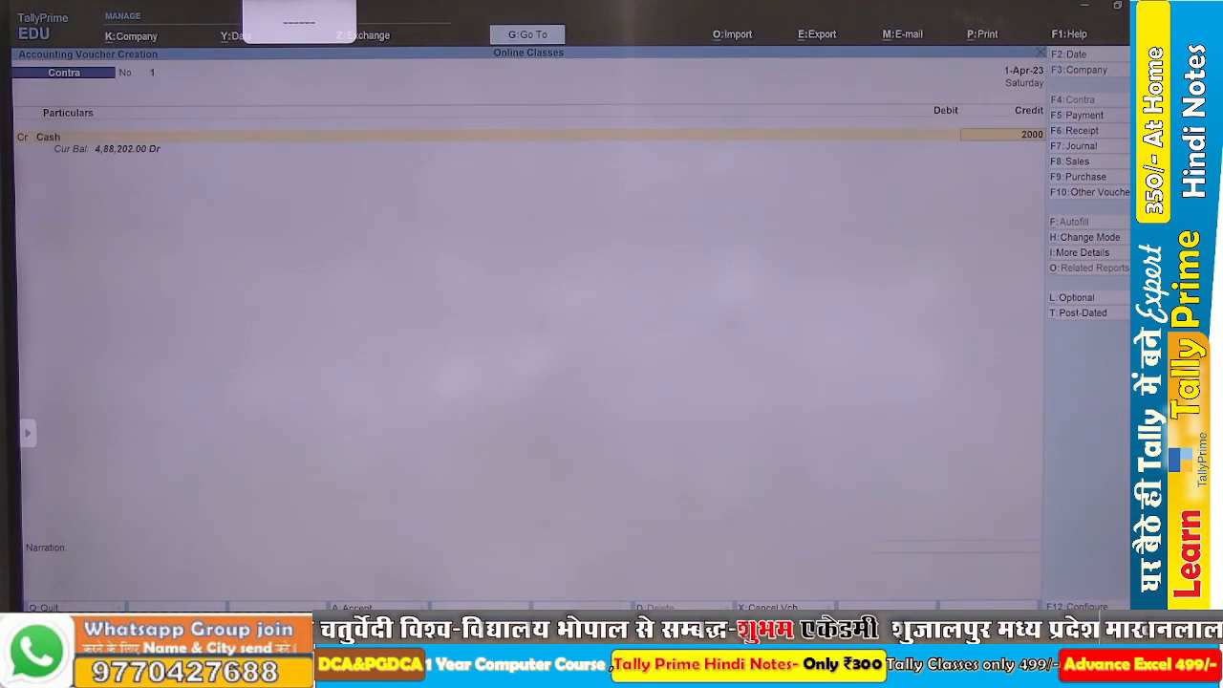
pyautogui.press('Return')
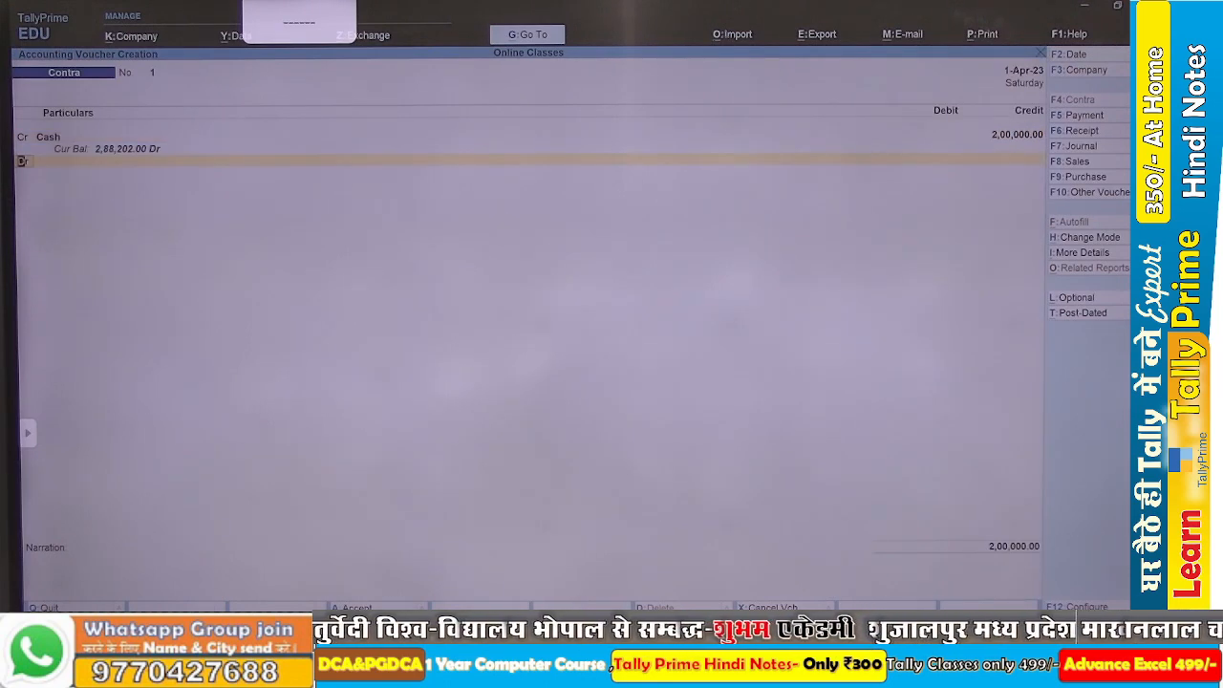
pyautogui.write('Sbi')
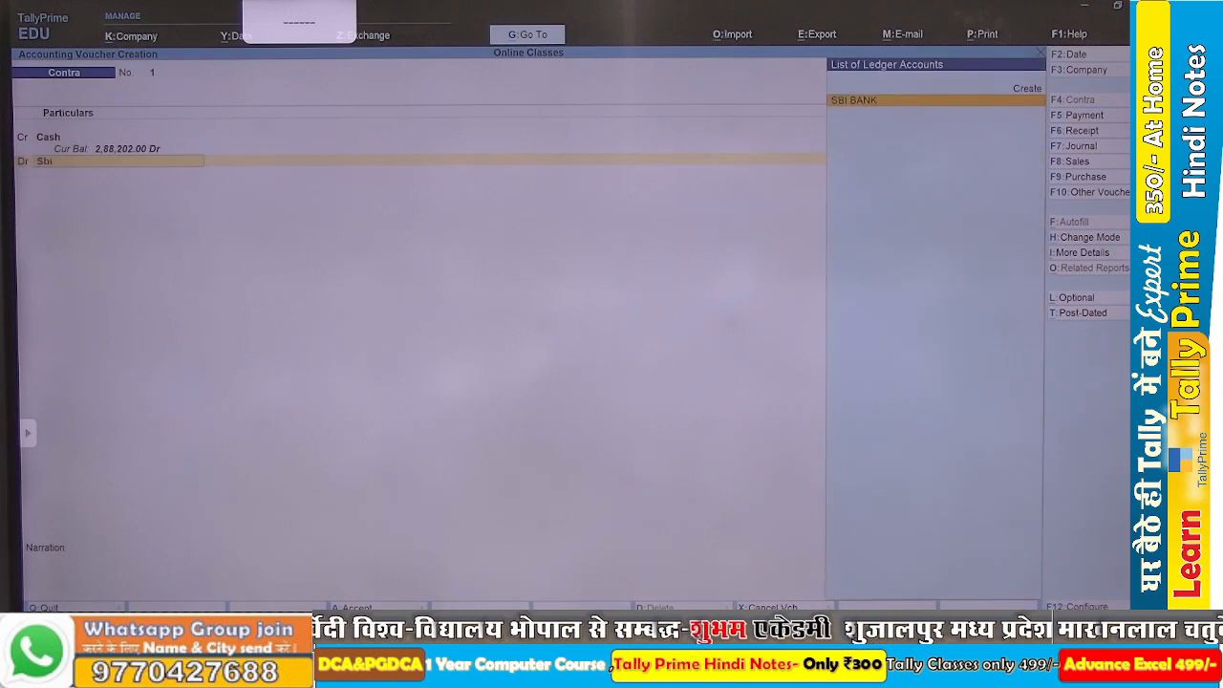
pyautogui.press('Return')
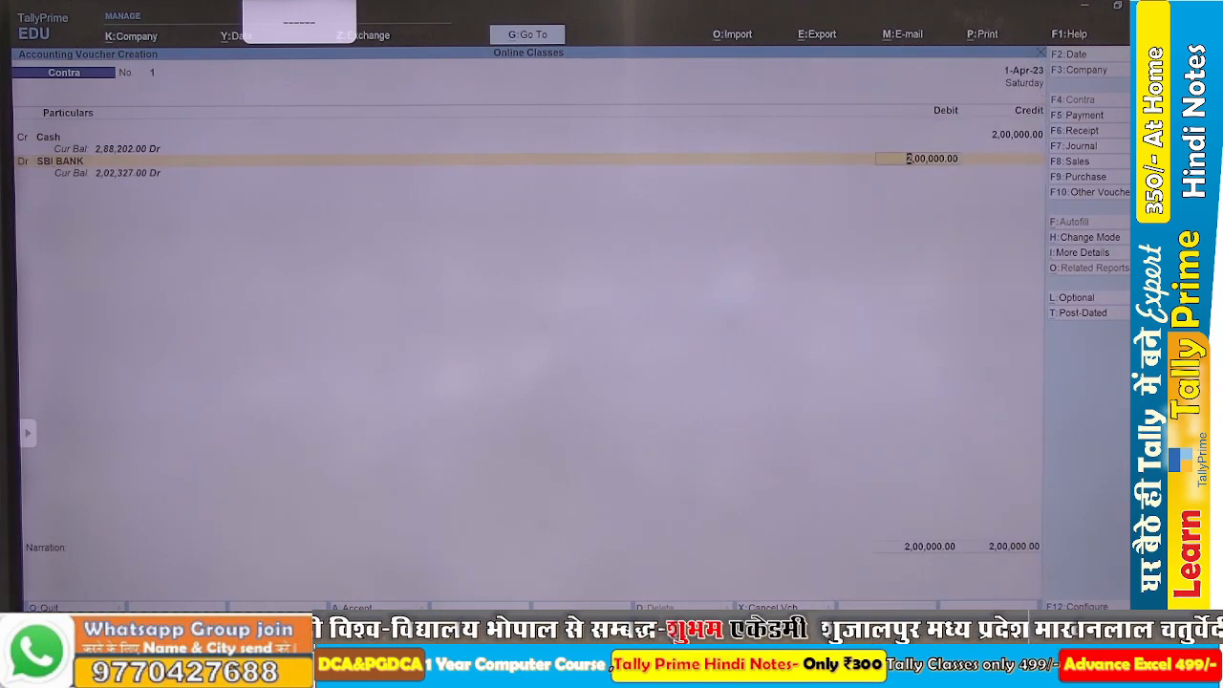
pyautogui.hotkey('ctrl', 'a')
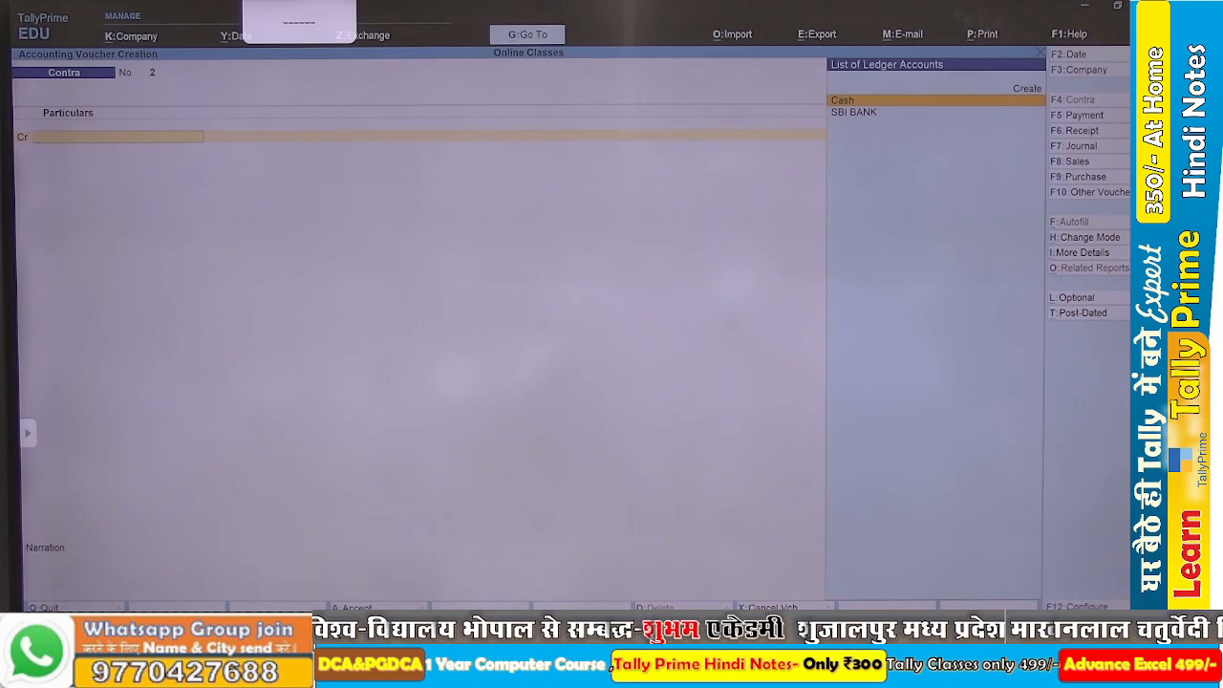
pyautogui.press('Escape')
pyautogui.press('Escape')
pyautogui.press('Escape')
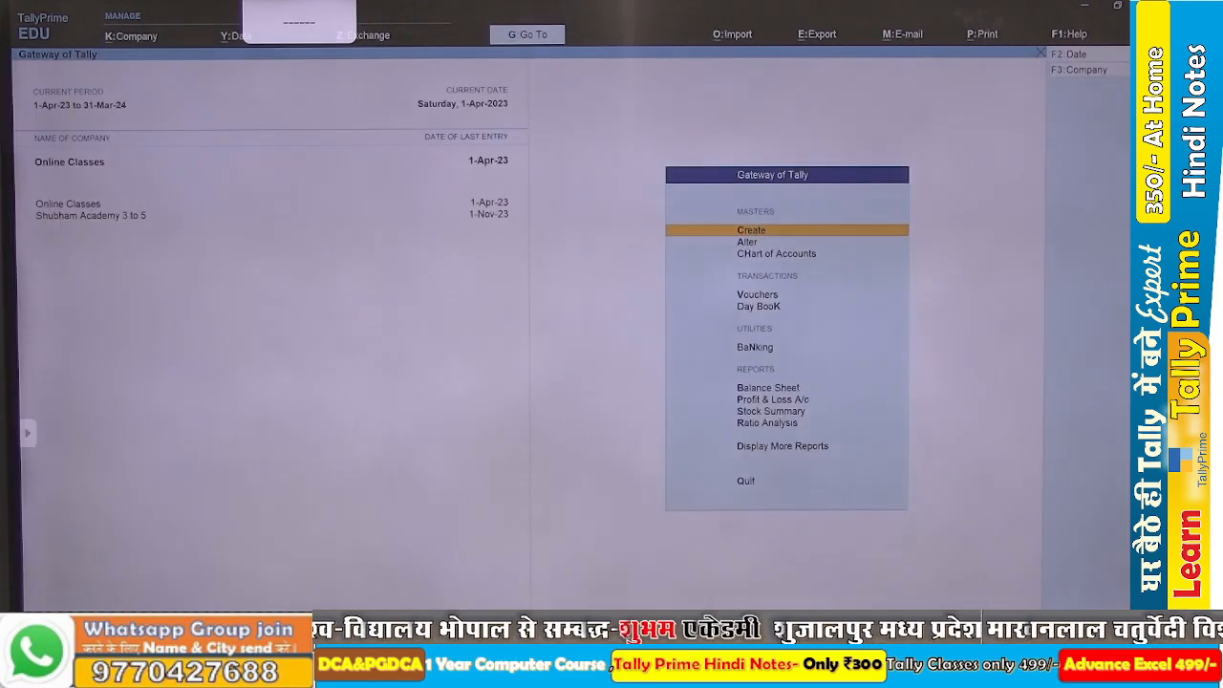
# Review the Balance Sheet's cash-in-hand and bank account figures, and return to the Gateway of Tally.
pyautogui.press('b')
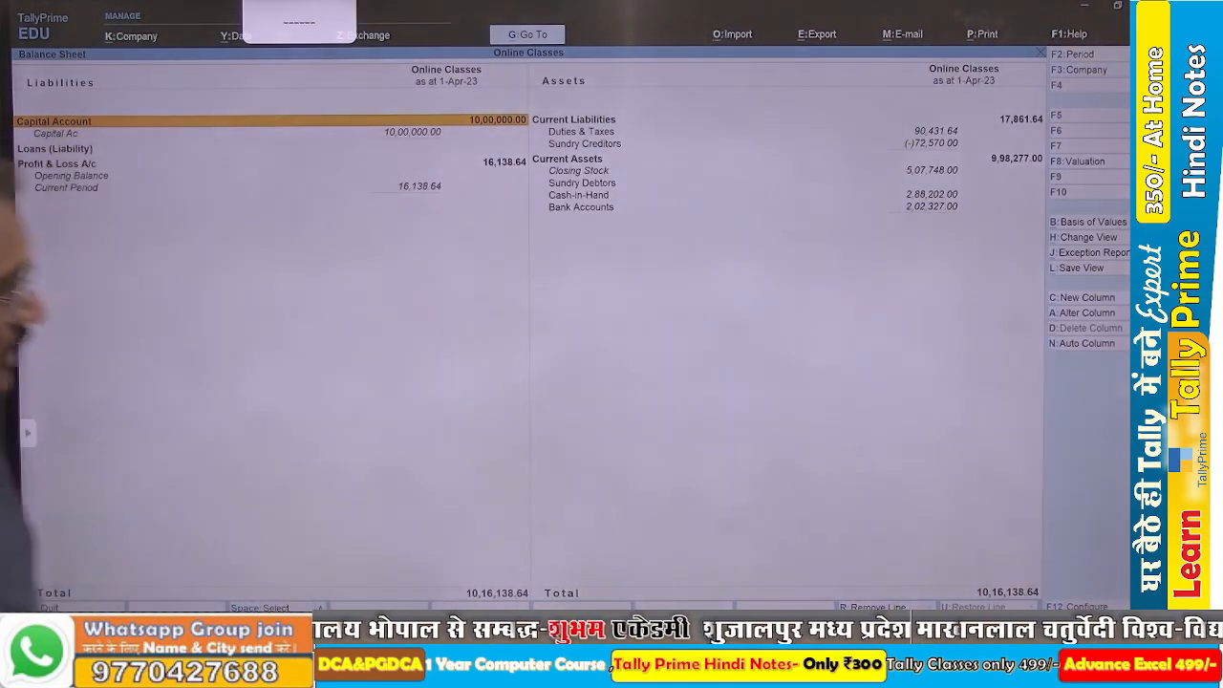
pyautogui.press('Escape')
pyautogui.press('Escape')
pyautogui.press('Escape')
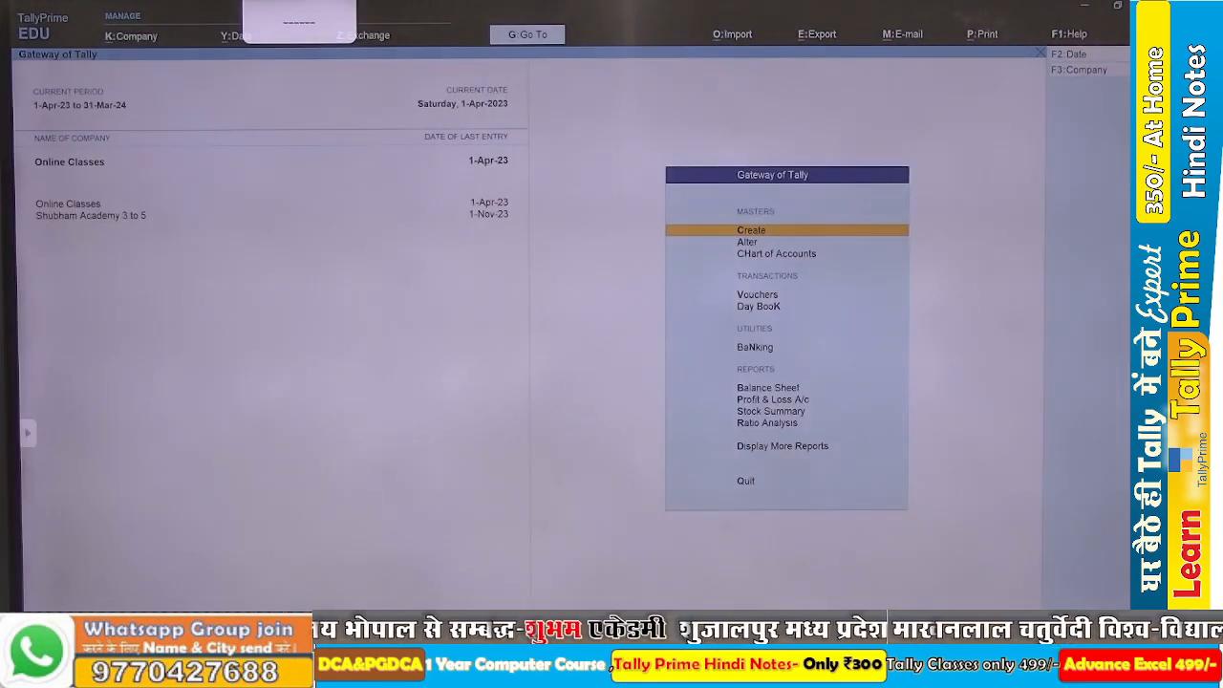
# Read the items of purchase transaction 10 in the Word assignment, and return to TallyPrime.
pyautogui.hotkey('alt', 'Tab')
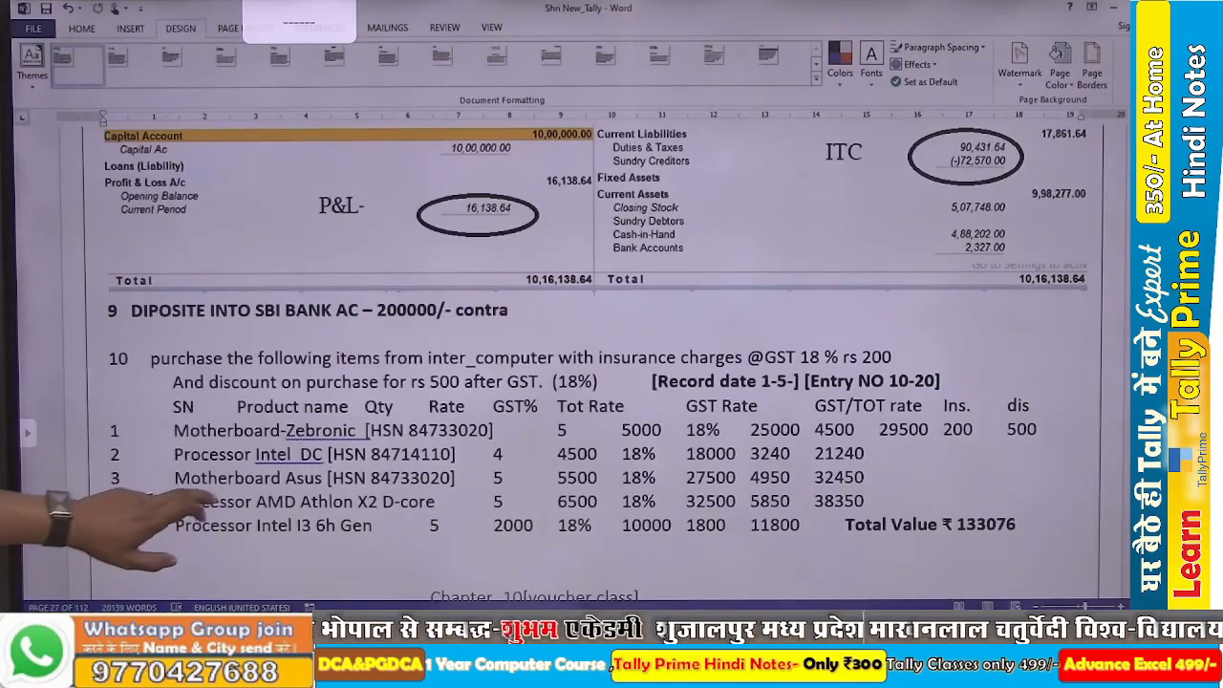
pyautogui.scroll(-3, 612, 363)
pyautogui.scroll(-2, 612, 364)
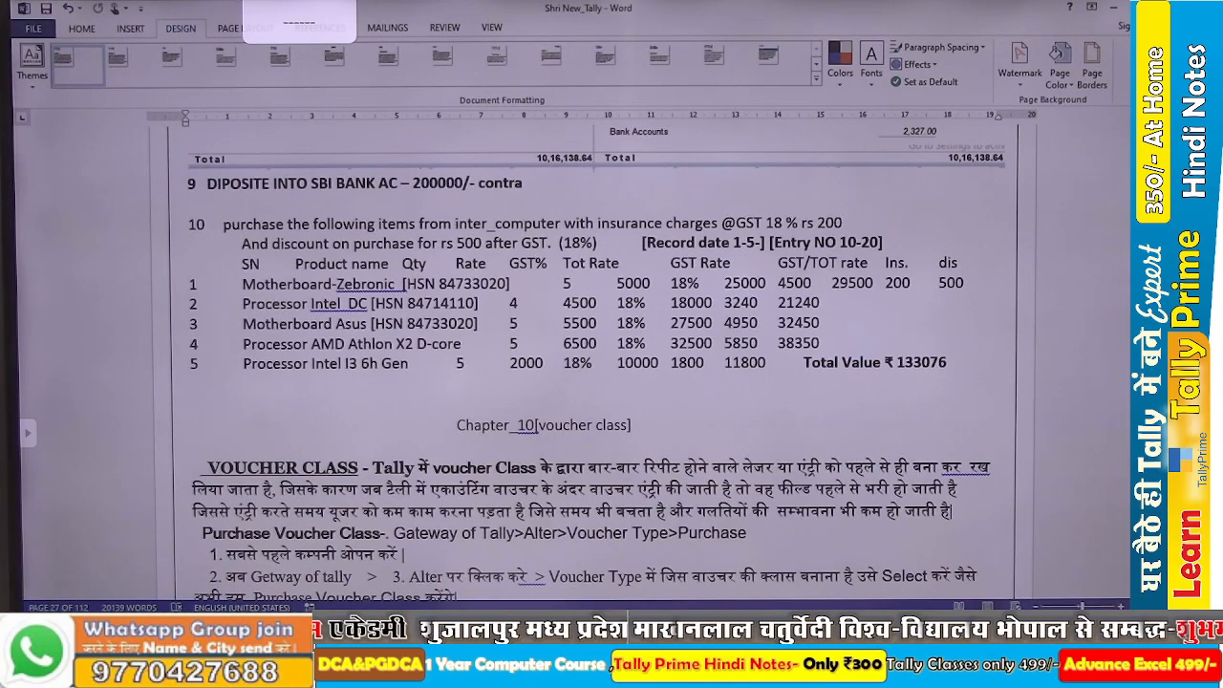
pyautogui.hotkey('alt', 'Tab')
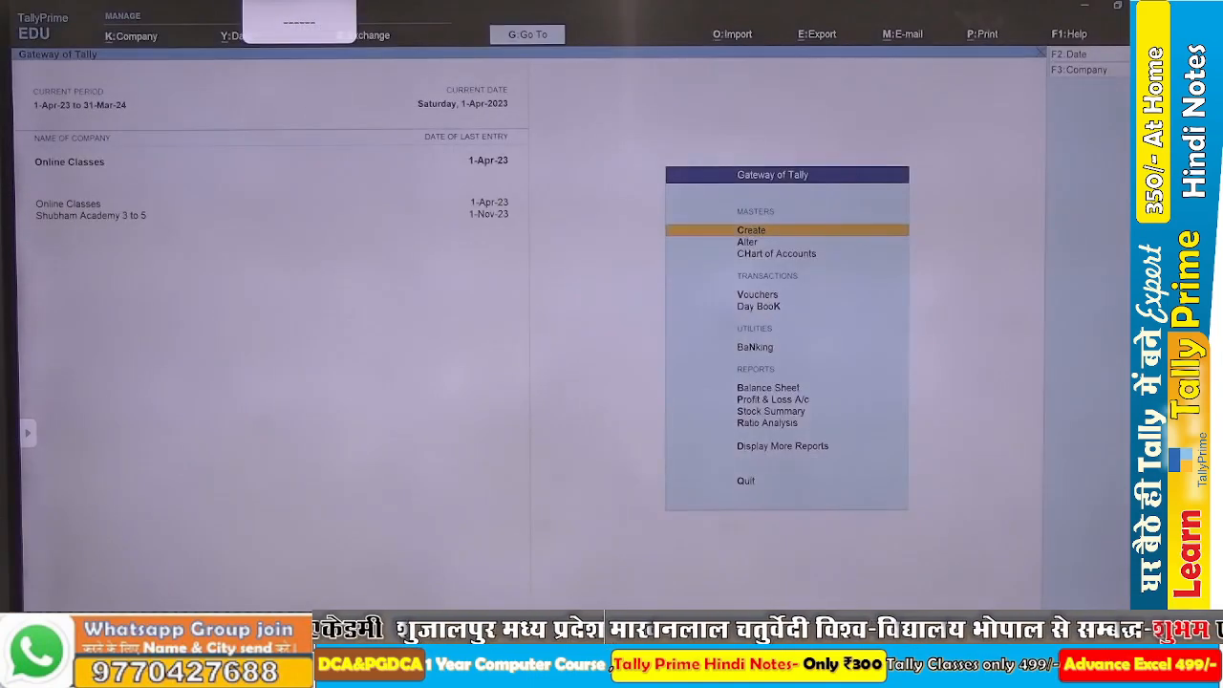
# Start a purchase voucher and create its party ledger Inter Computer under Sundry Creditors.
pyautogui.press('v')
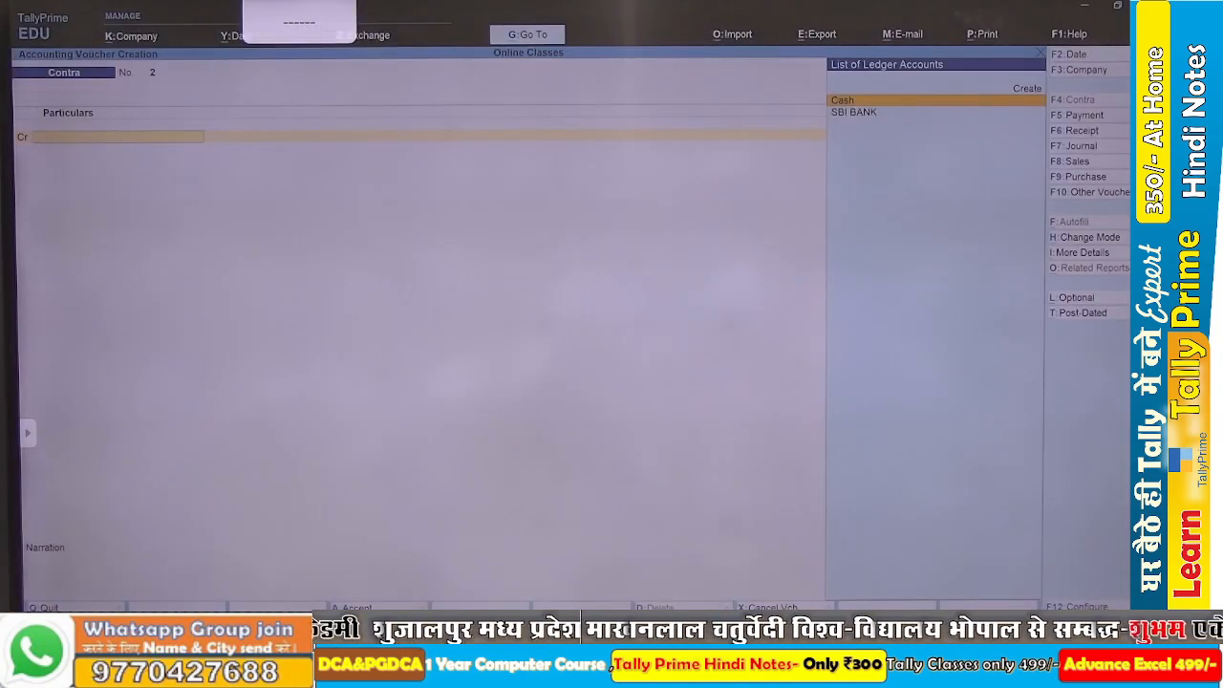
pyautogui.press('F9')
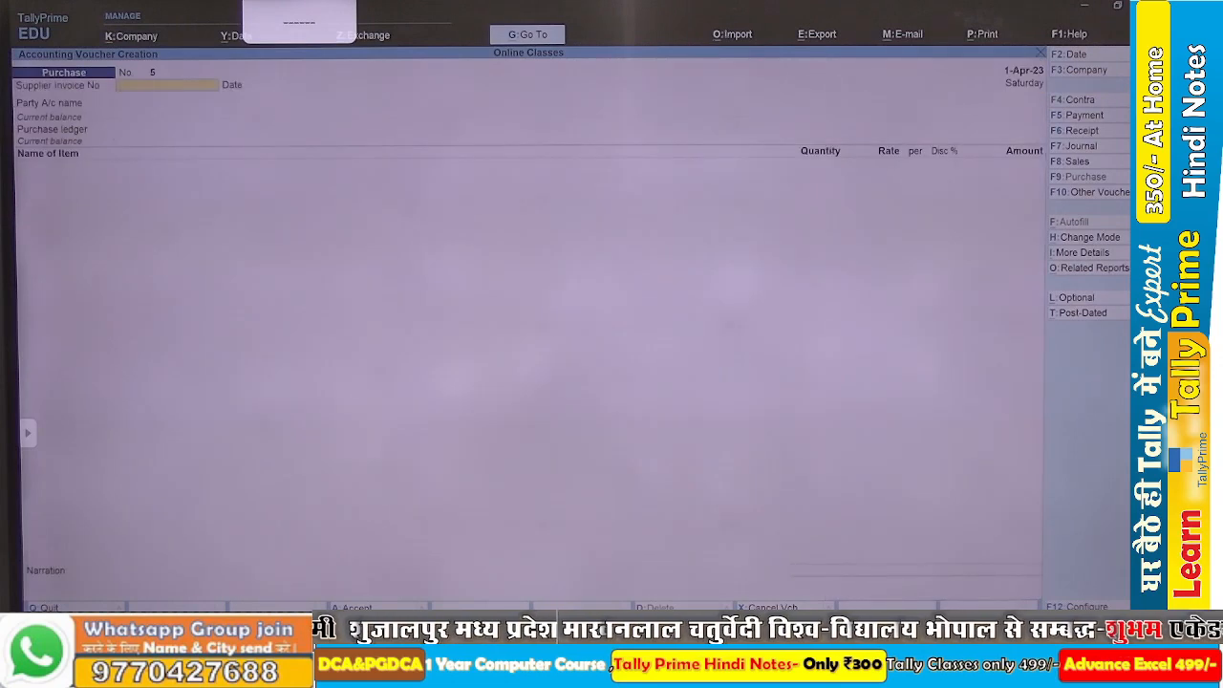
pyautogui.press('Return')
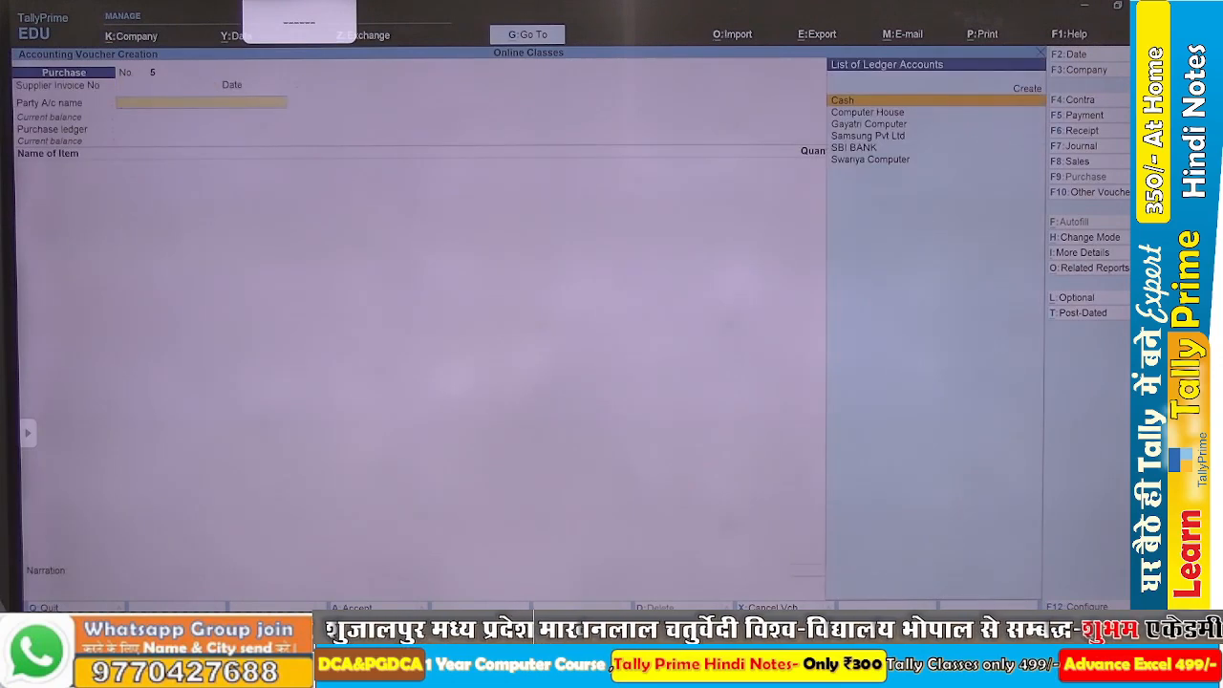
pyautogui.hotkey('alt', 'c')
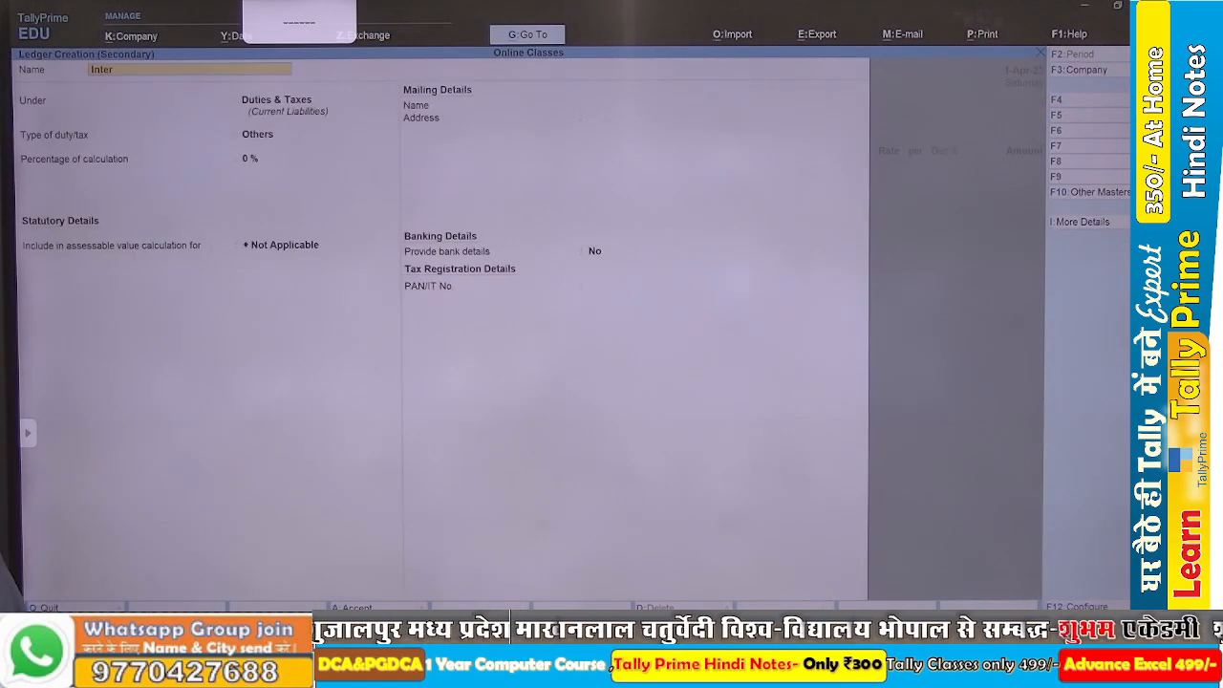
pyautogui.write('Inter Computer')
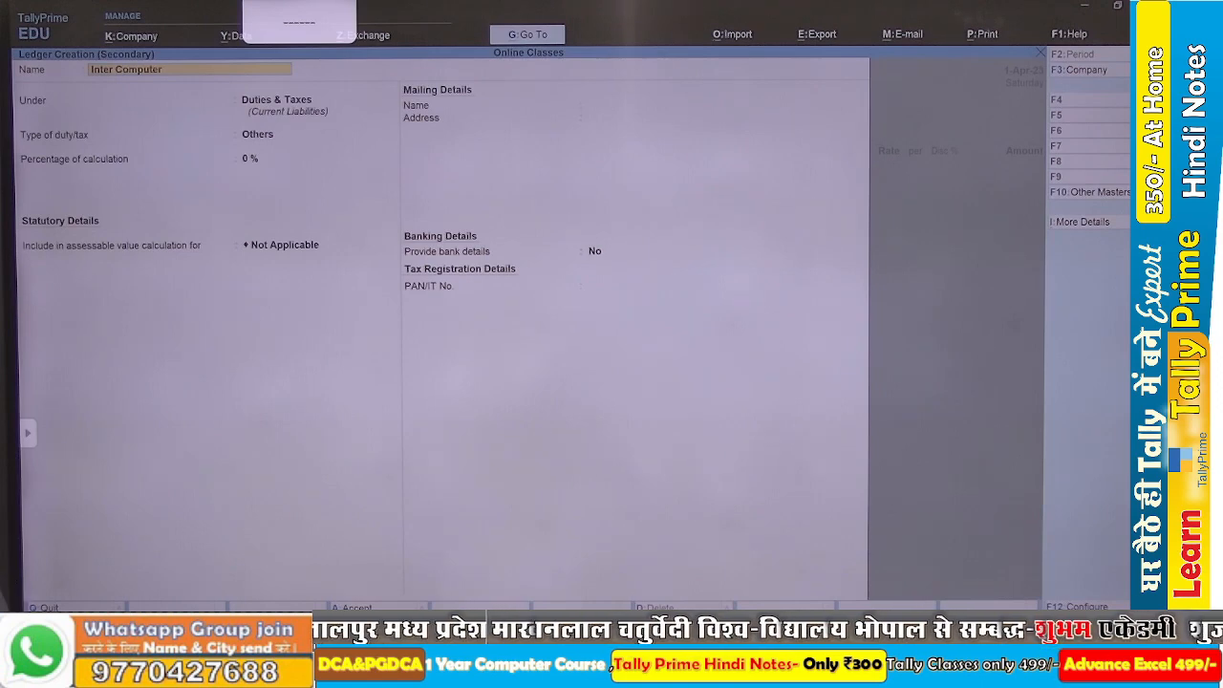
pyautogui.press('Return')
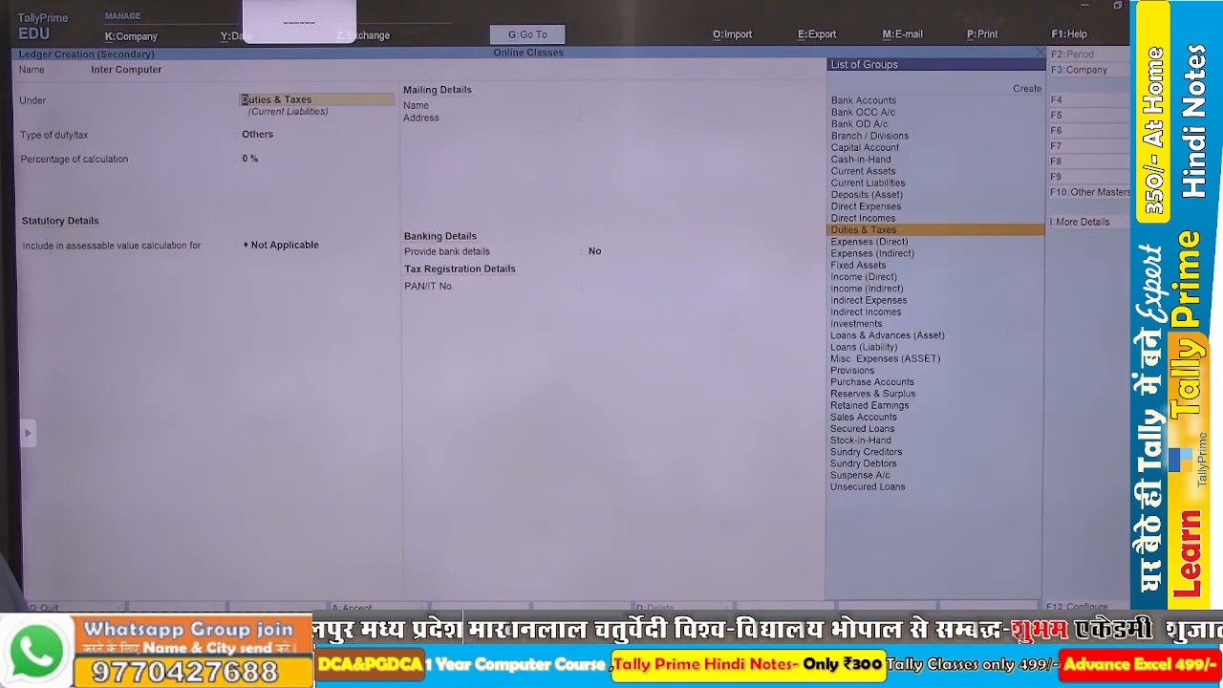
pyautogui.write('Su')
pyautogui.press('Down')
pyautogui.press('Return')
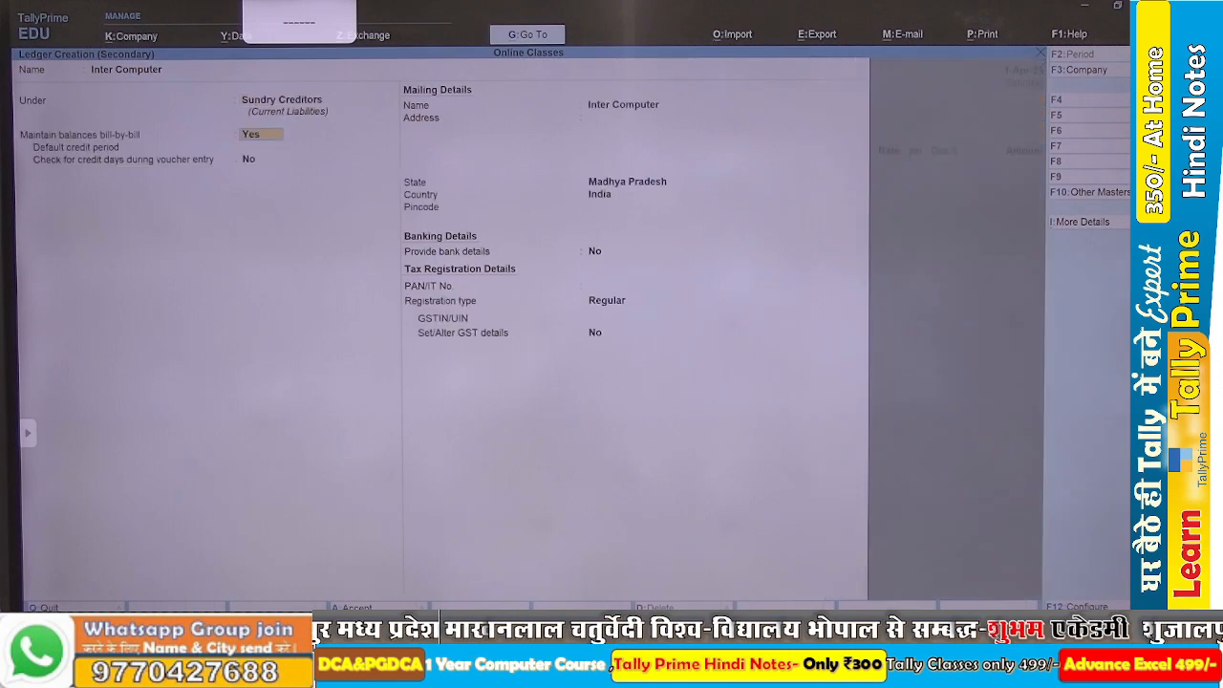
pyautogui.hotkey('ctrl', 'a')
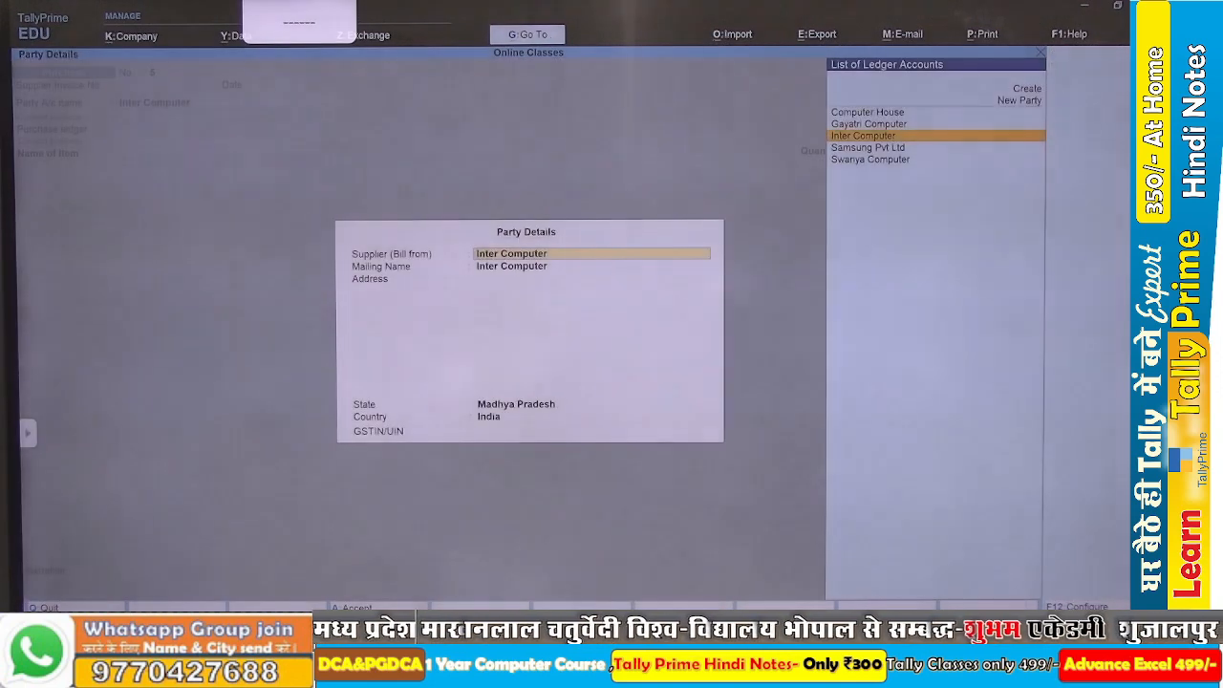
# Paste the supplier's GSTIN into the party details of Inter Computer and accept them.
pyautogui.press('Return')
pyautogui.press('Return')
pyautogui.press('Return')
pyautogui.press('Return')
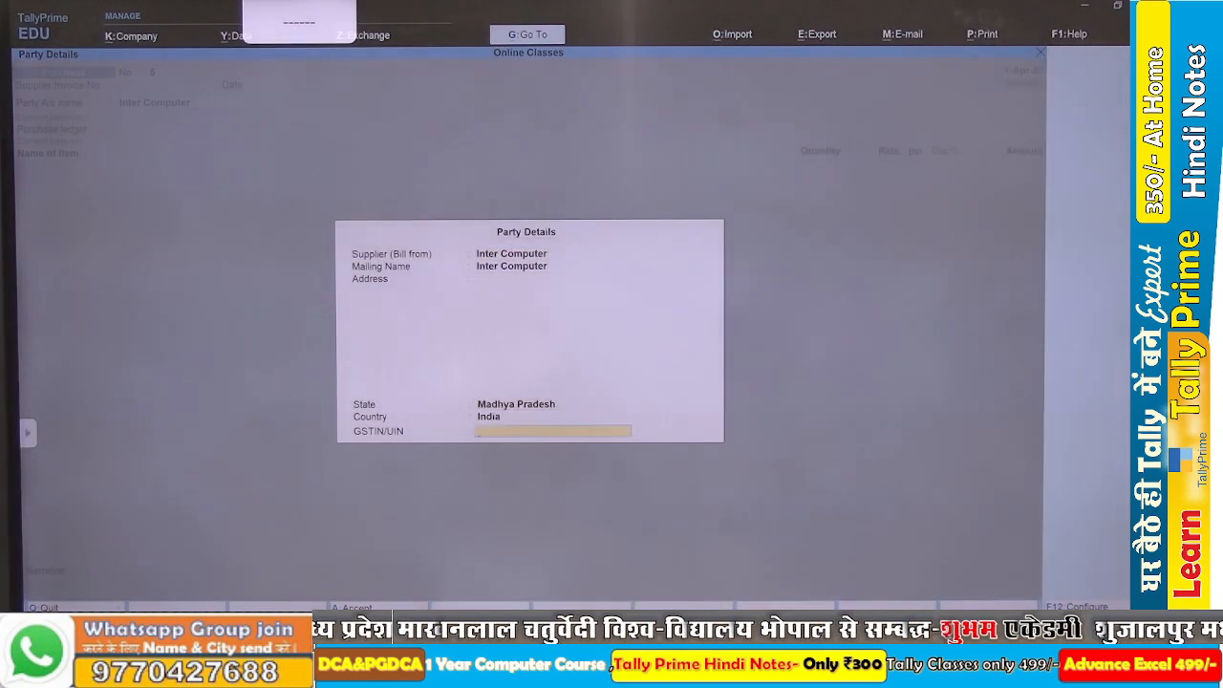
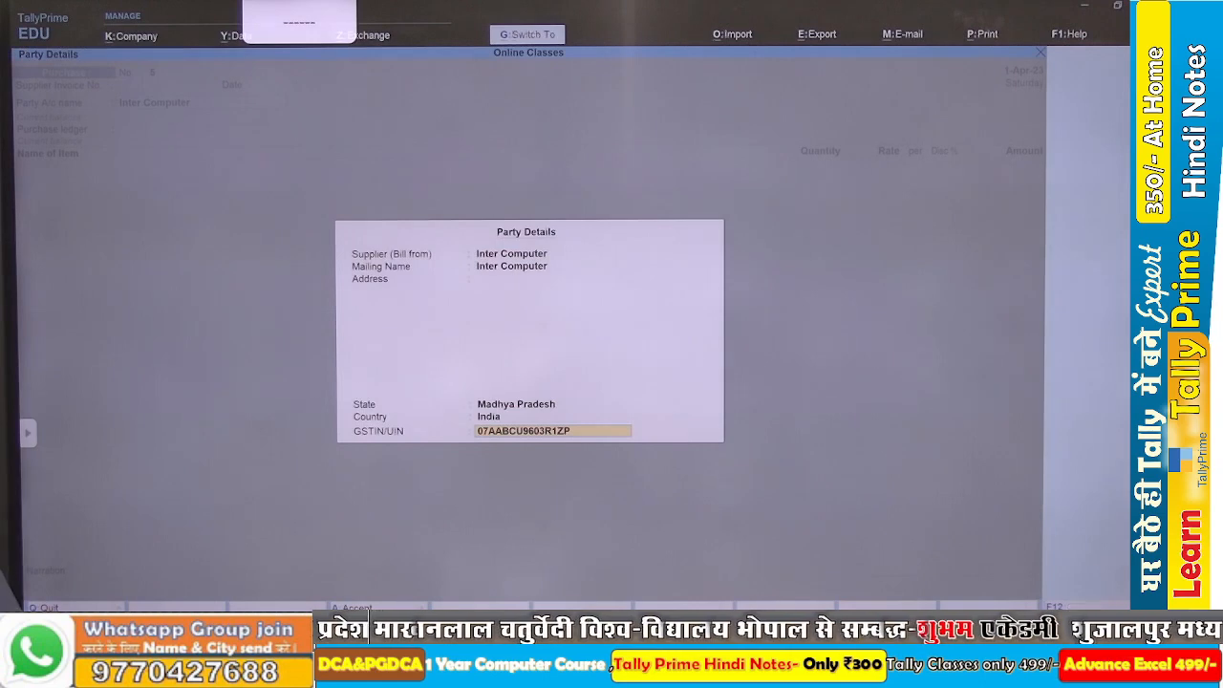
pyautogui.hotkey('ctrl', 'a')
pyautogui.press('Down')
pyautogui.press('Down')
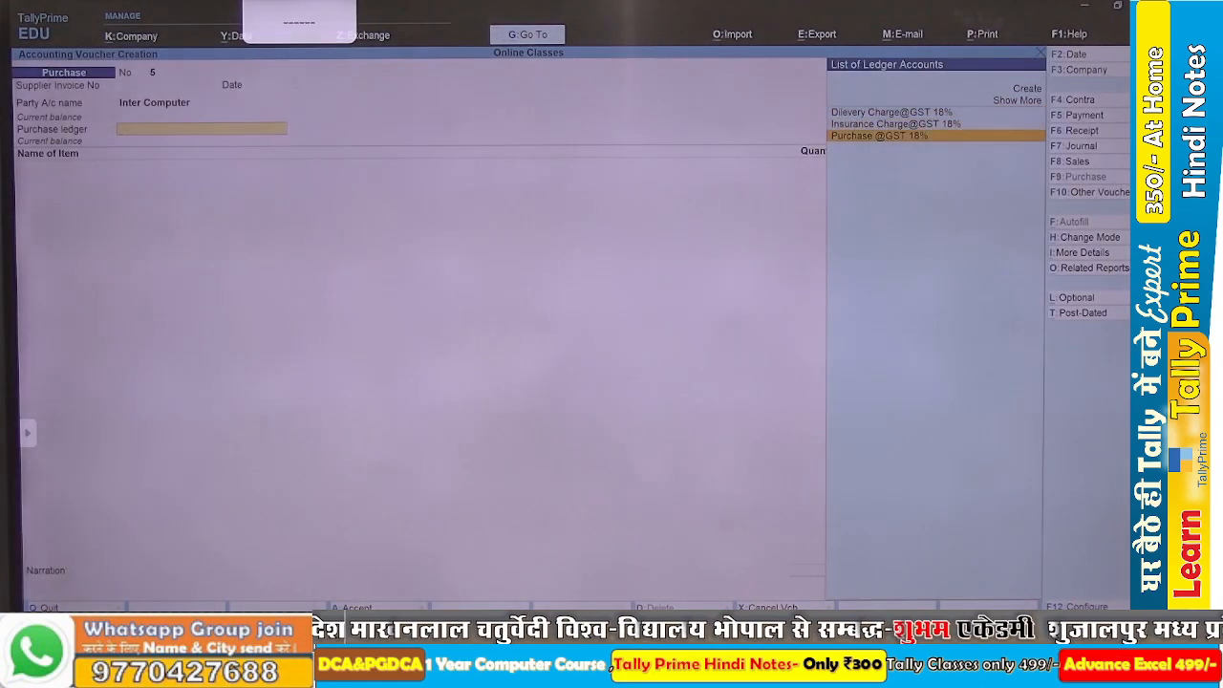
pyautogui.press('Return')
pyautogui.write('Purchase @GST 18%')
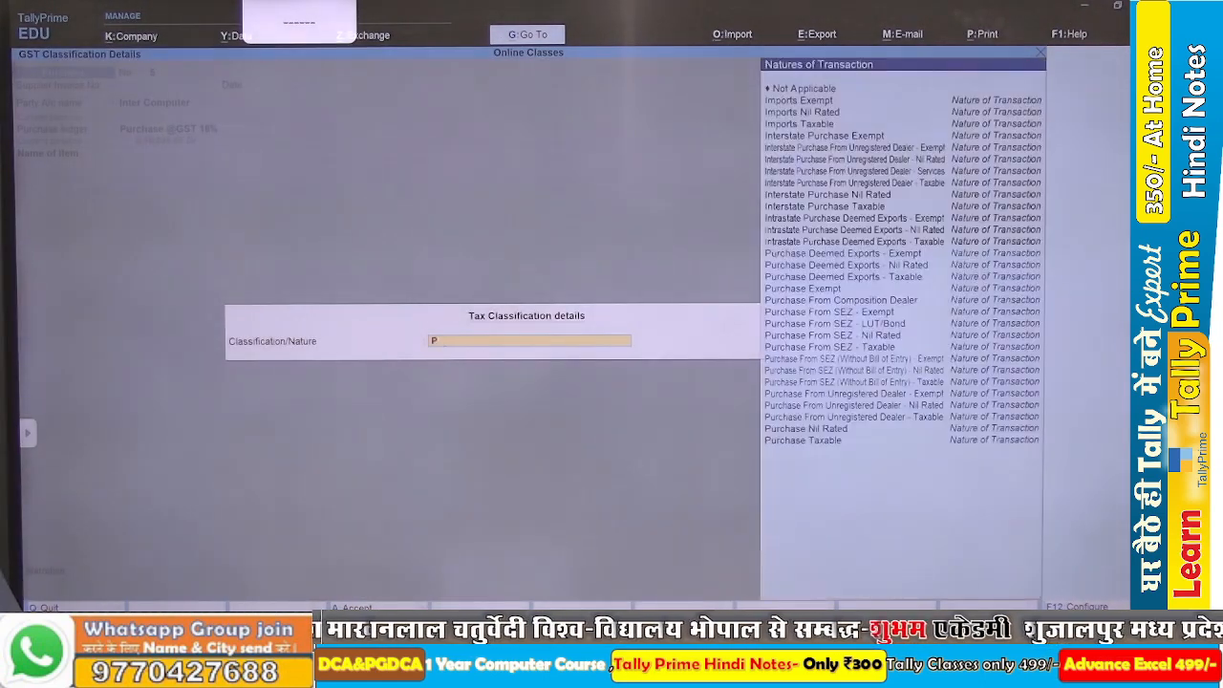
pyautogui.press('Down')
pyautogui.press('Down')
pyautogui.press('Down')
pyautogui.press('Down')
pyautogui.press('Down')
pyautogui.press('Down')
pyautogui.press('Down')
pyautogui.press('Down')
pyautogui.press('Down')
pyautogui.press('Down')
pyautogui.press('Down')
pyautogui.press('Down')
pyautogui.press('Down')
pyautogui.press('Down')
pyautogui.press('Down')
pyautogui.press('Down')
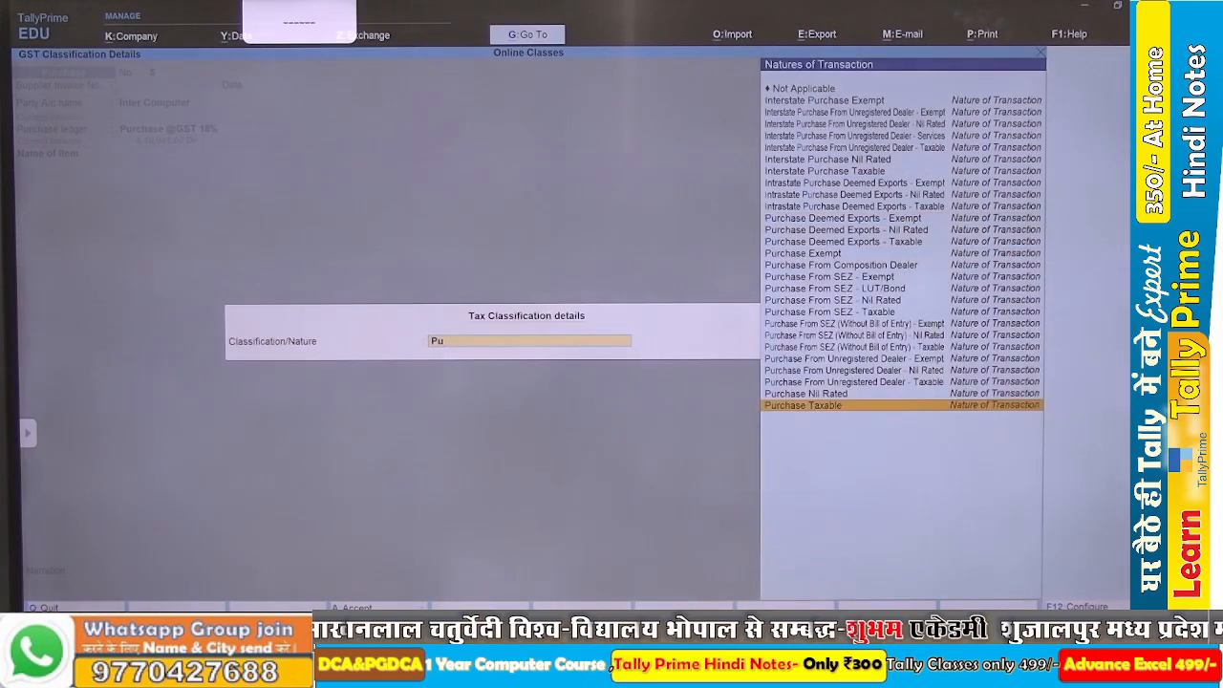
pyautogui.press('Return')
# Check the first product of transaction 10 in Word, and start a new stock item named Mother Board Zebronic in TallyPrime.
pyautogui.hotkey('alt', 'Tab')
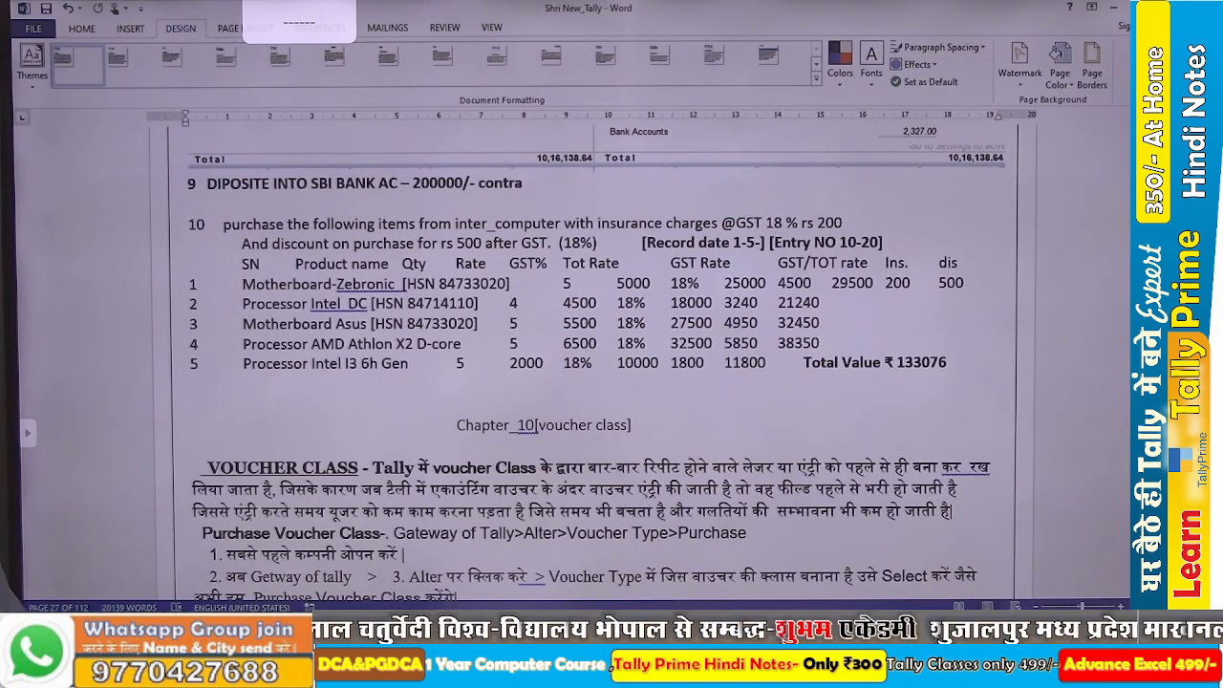
pyautogui.hotkey('alt', 'Tab')
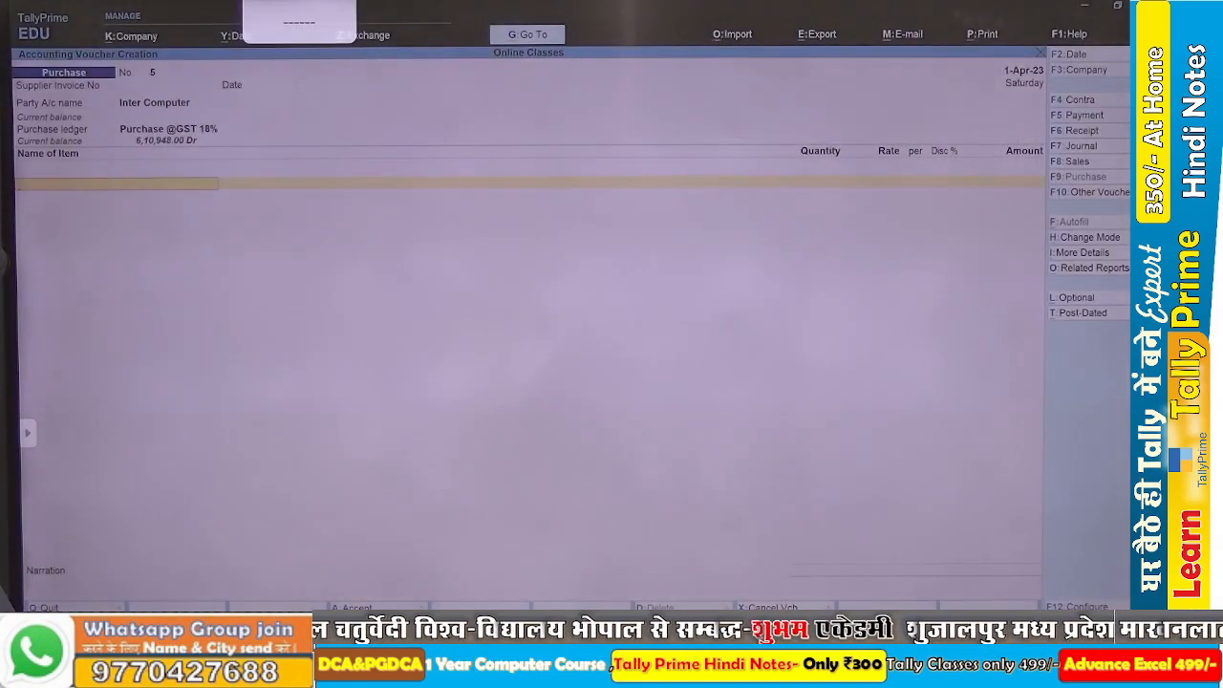
pyautogui.hotkey('alt', 'c')
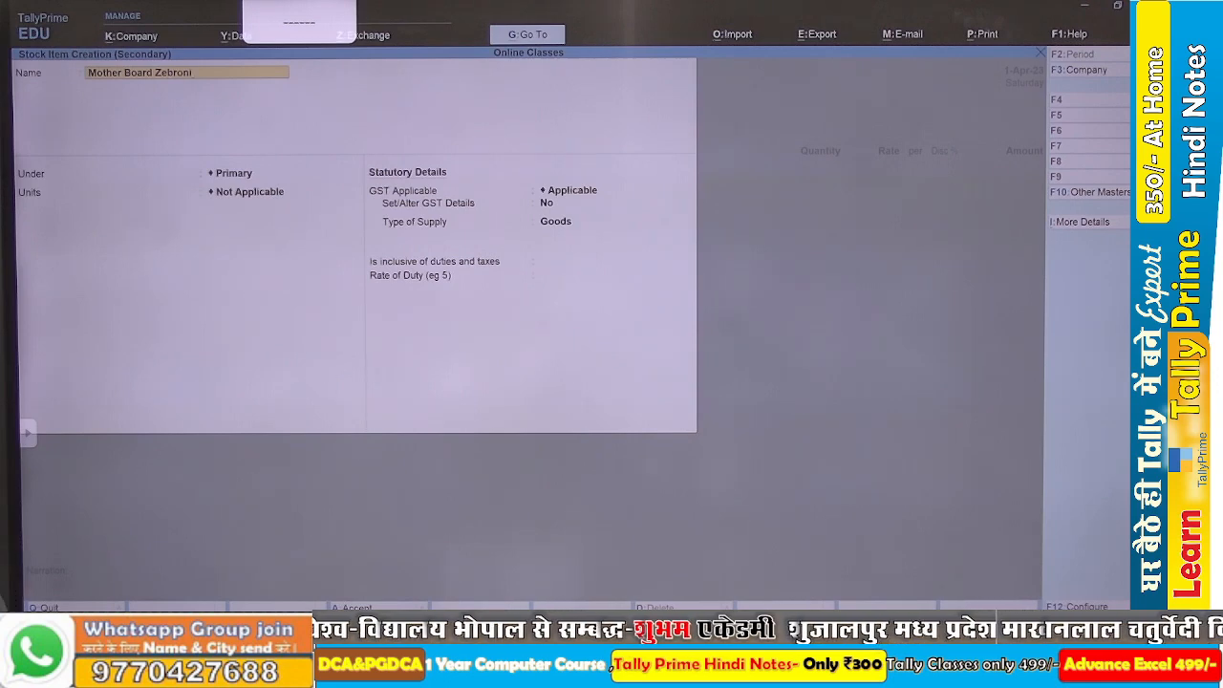
pyautogui.press('Return')
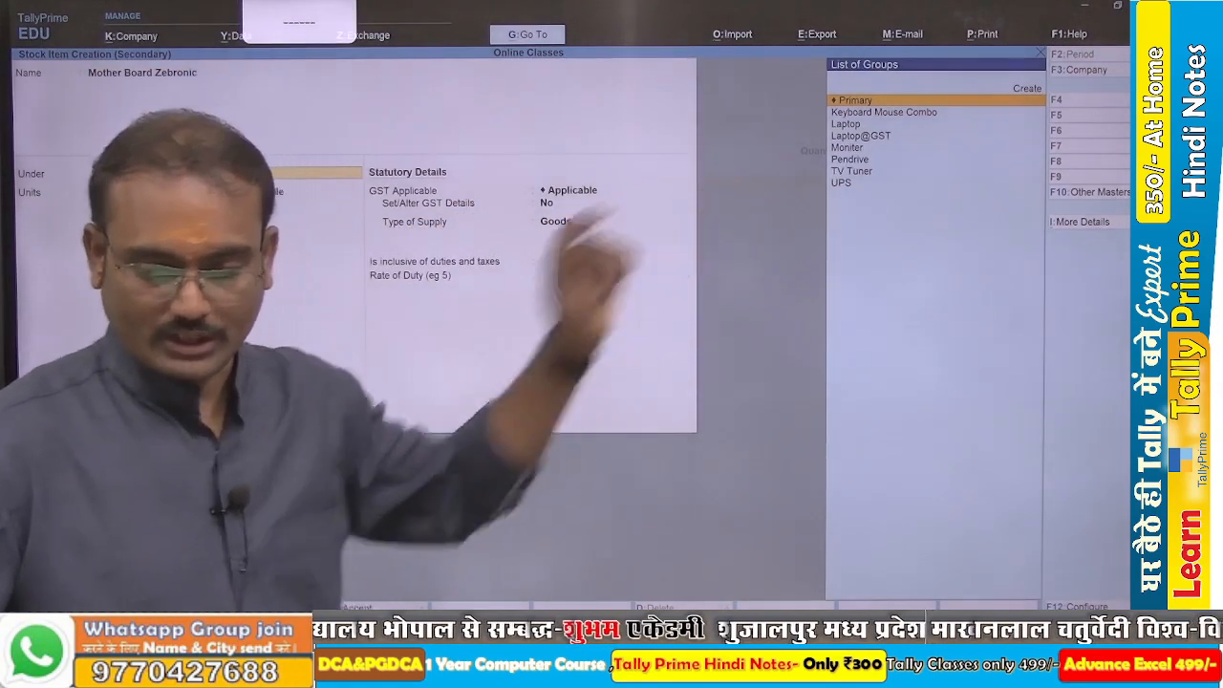
# Create a stock group named Motherboard under Primary, with item quantities added and GST details set to Yes.
pyautogui.hotkey('alt', 'c')
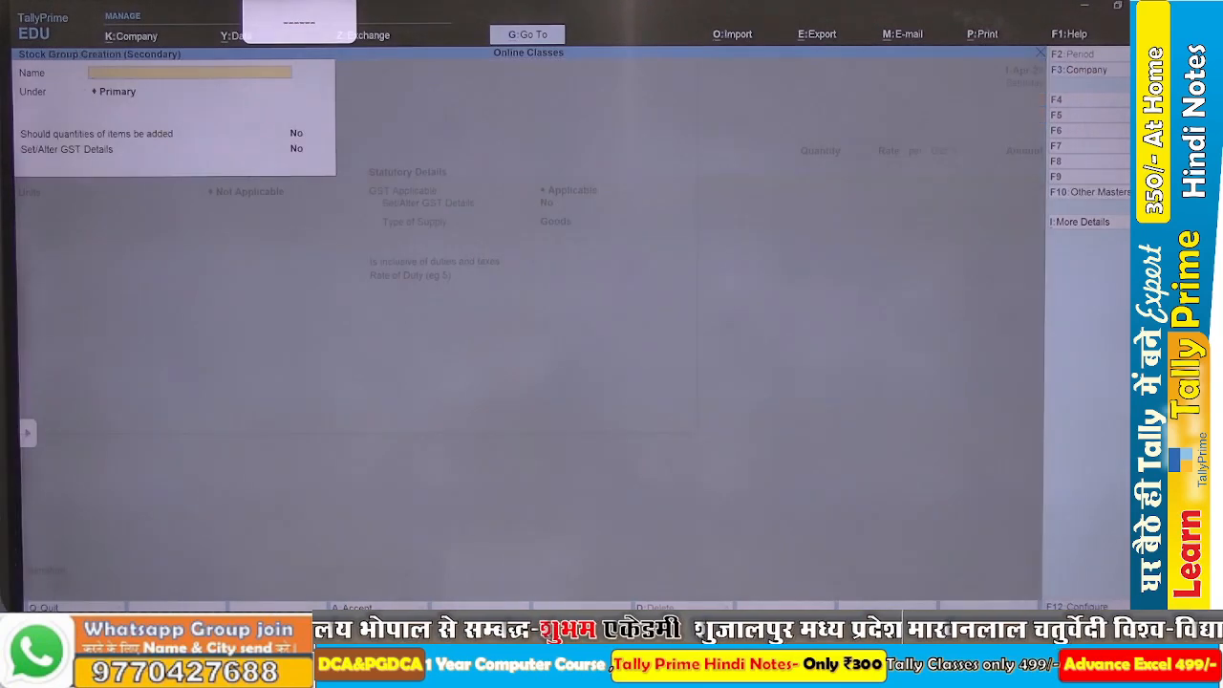
pyautogui.write('Motherboard')
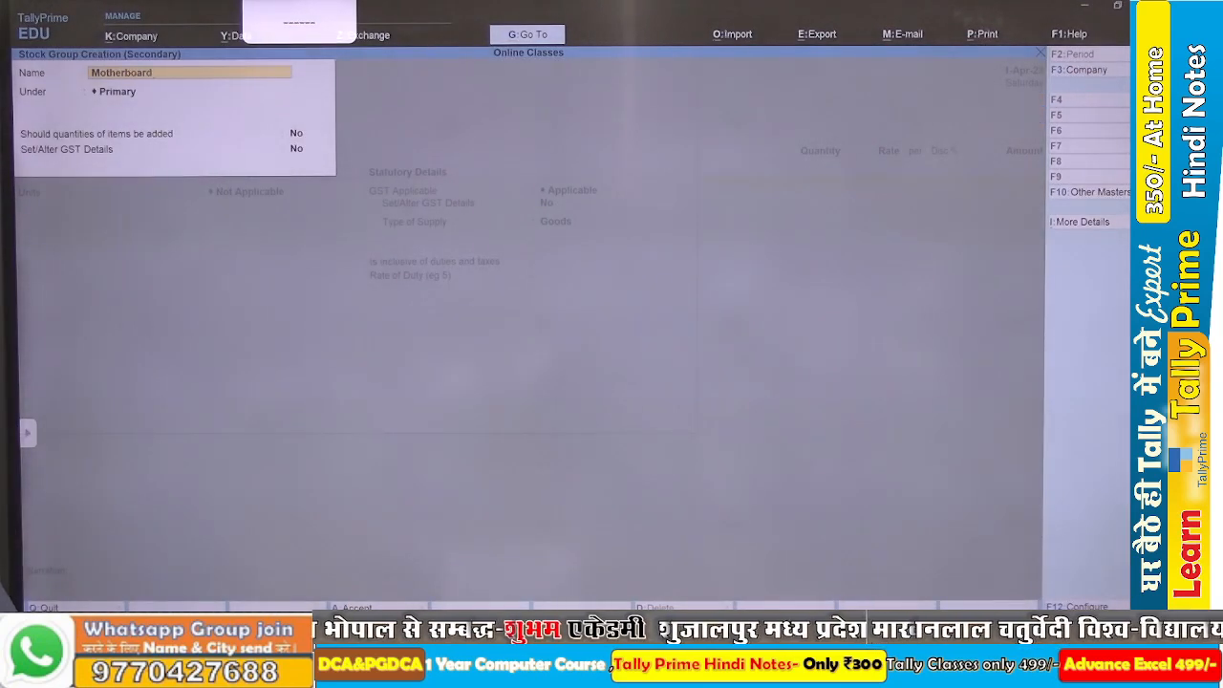
pyautogui.press('Return')
pyautogui.press('Return')
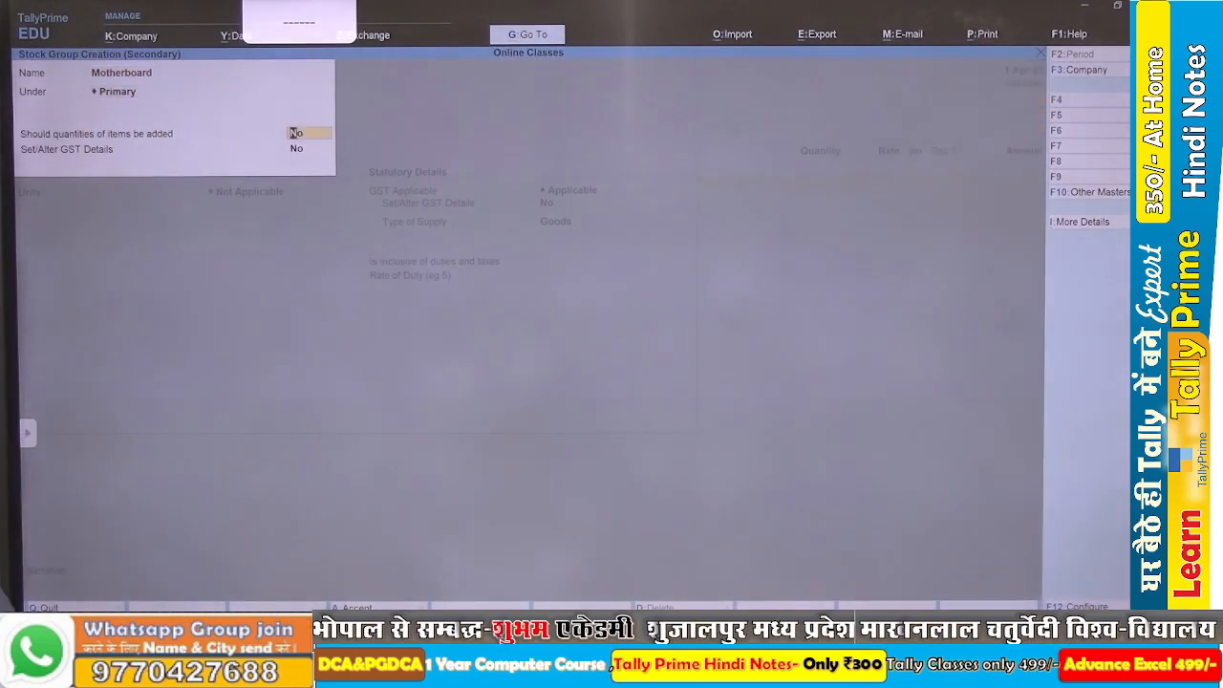
pyautogui.press('y')
pyautogui.press('Return')
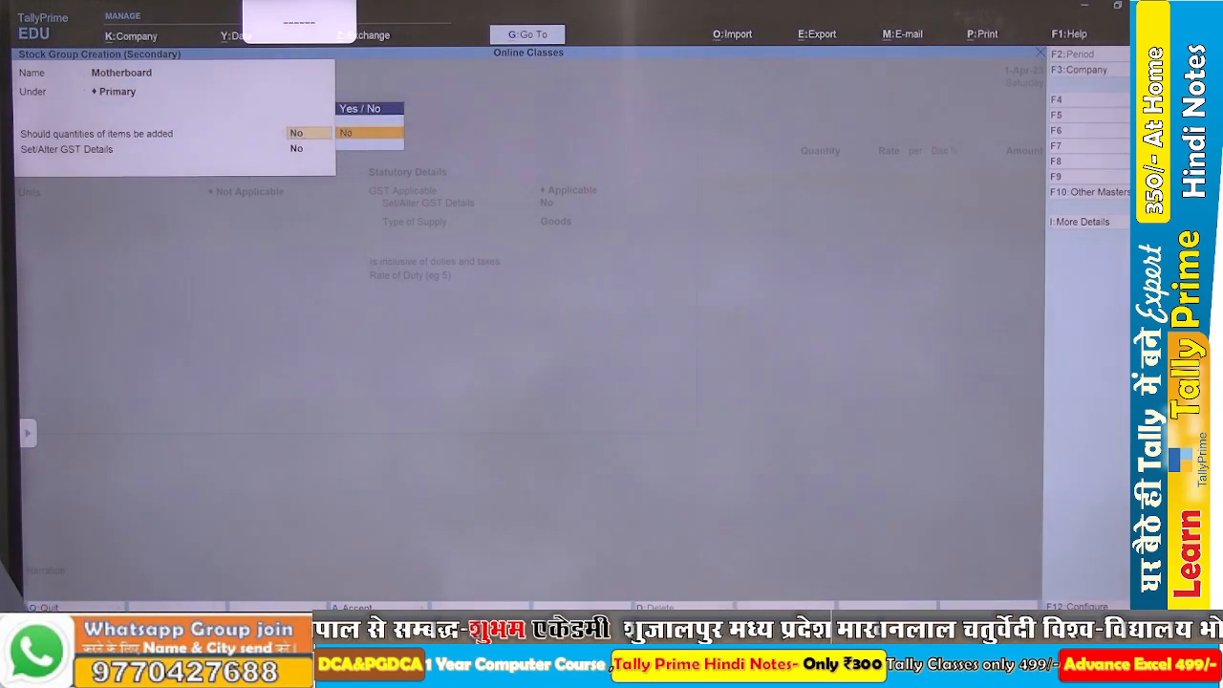
pyautogui.press('BackSpace')
pyautogui.press('BackSpace')
pyautogui.press('Down')
pyautogui.press('Return')
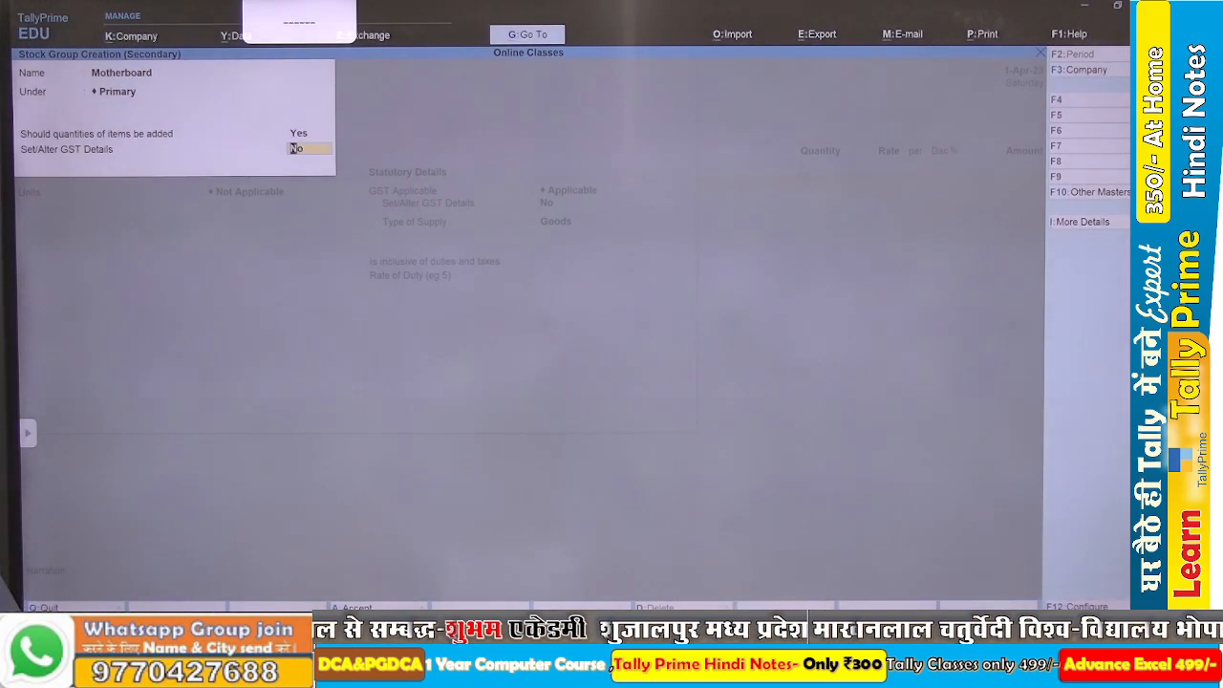
pyautogui.press('y')
pyautogui.press('Return')
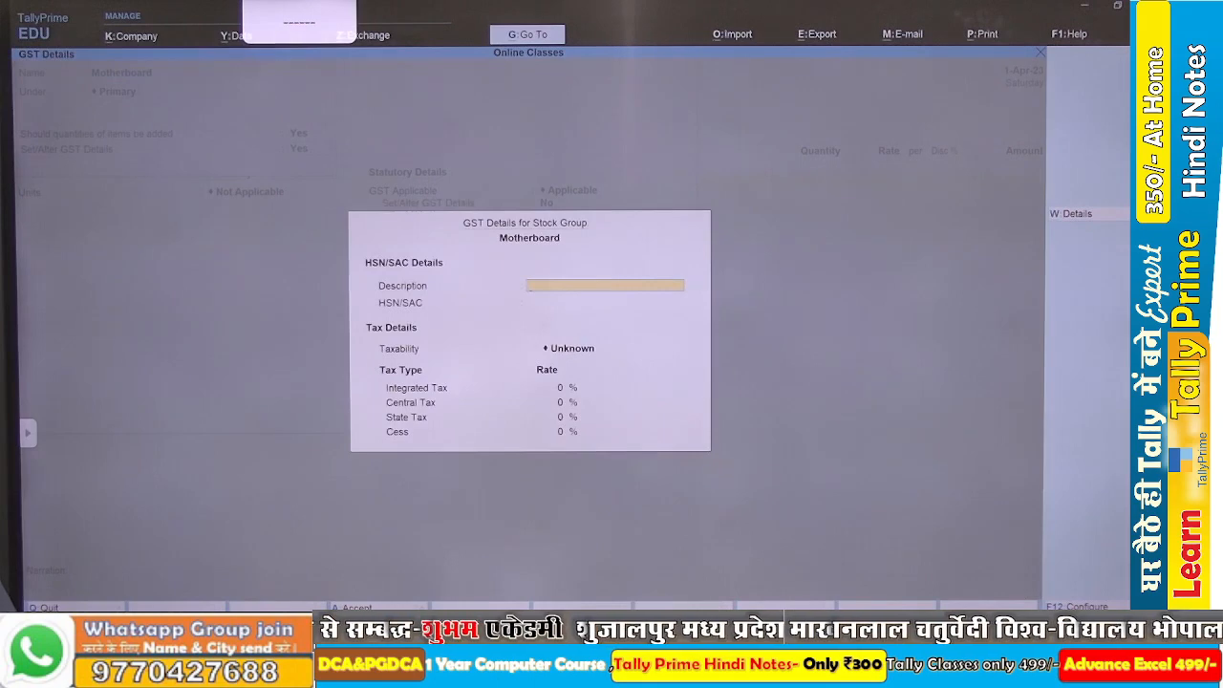
# Describe the Motherboard group's goods as Motherbaord and enter HSN code 84733020, as given in the Word assignment.
pyautogui.write('Motherbaord')
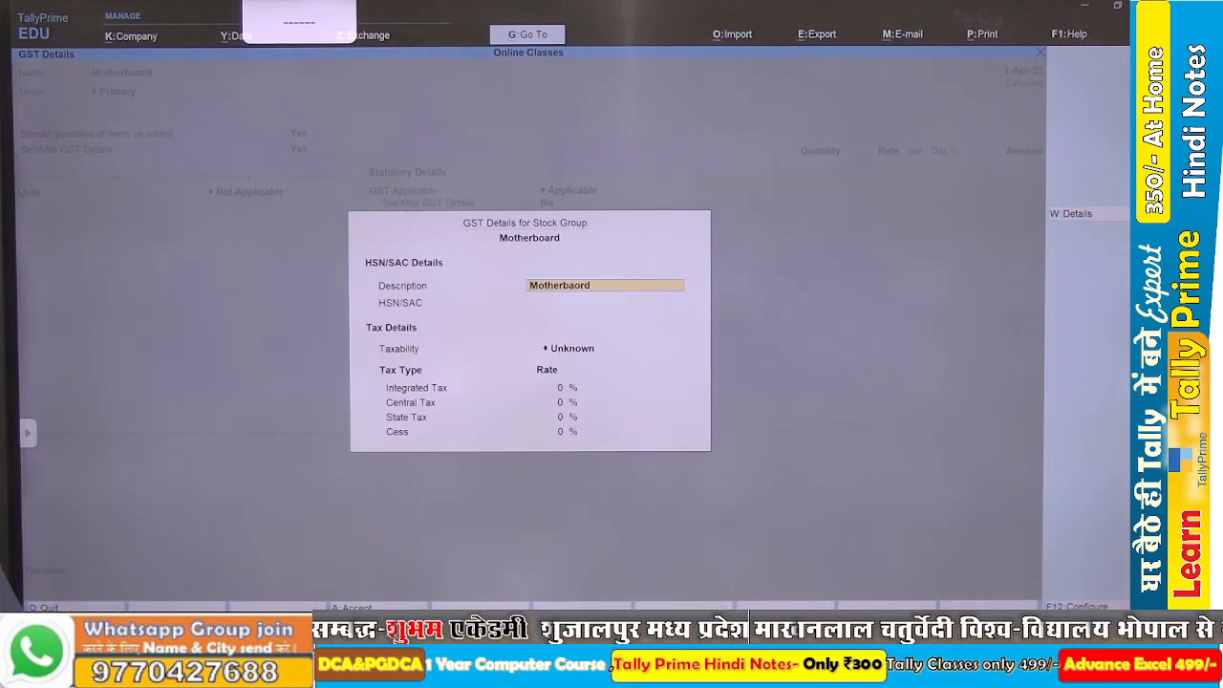
pyautogui.press('Return')
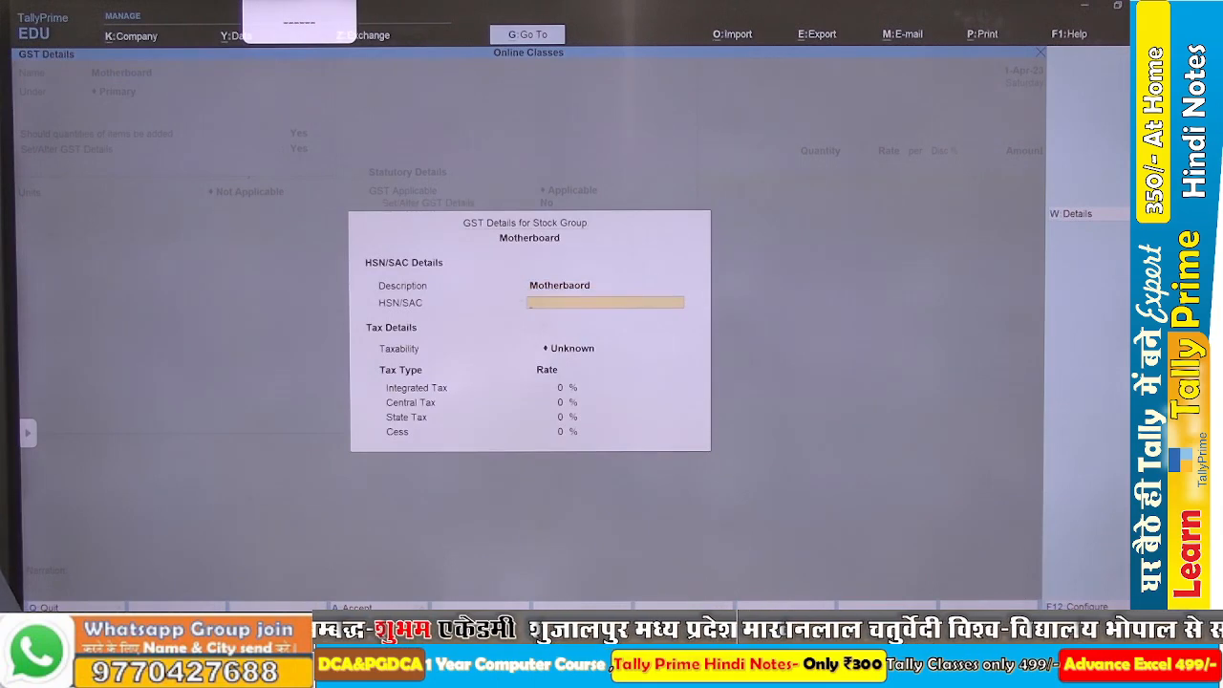
pyautogui.hotkey('alt', 'Tab')
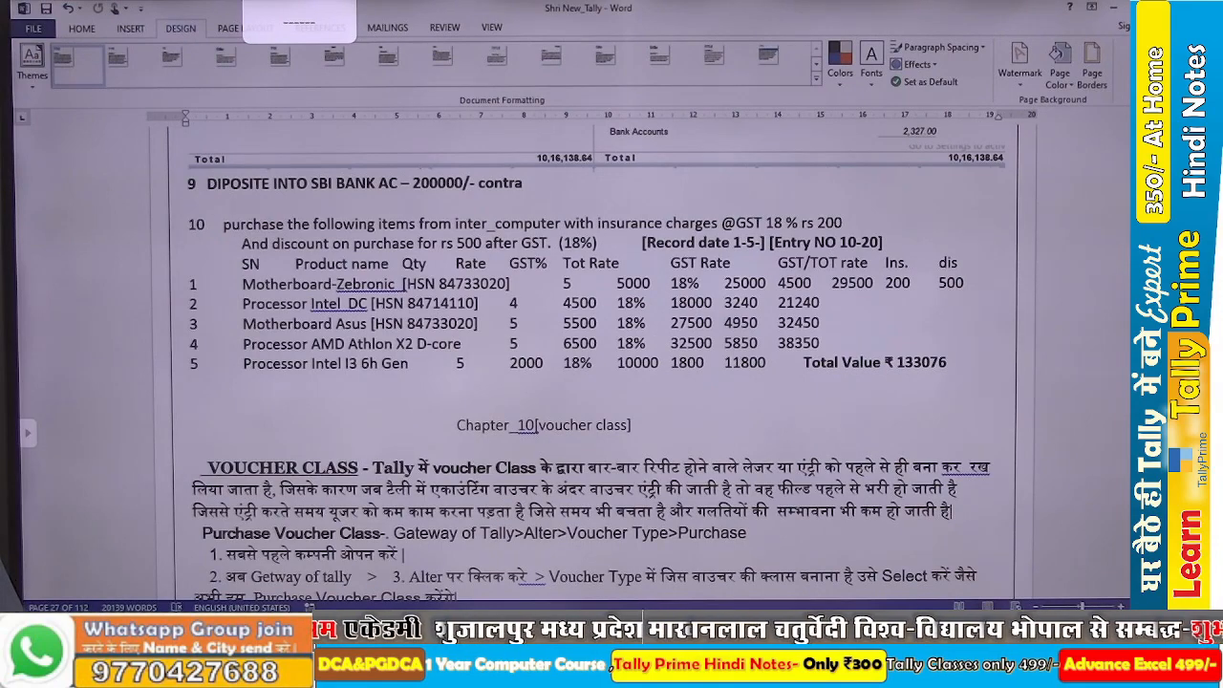
pyautogui.hotkey('alt', 'Tab')
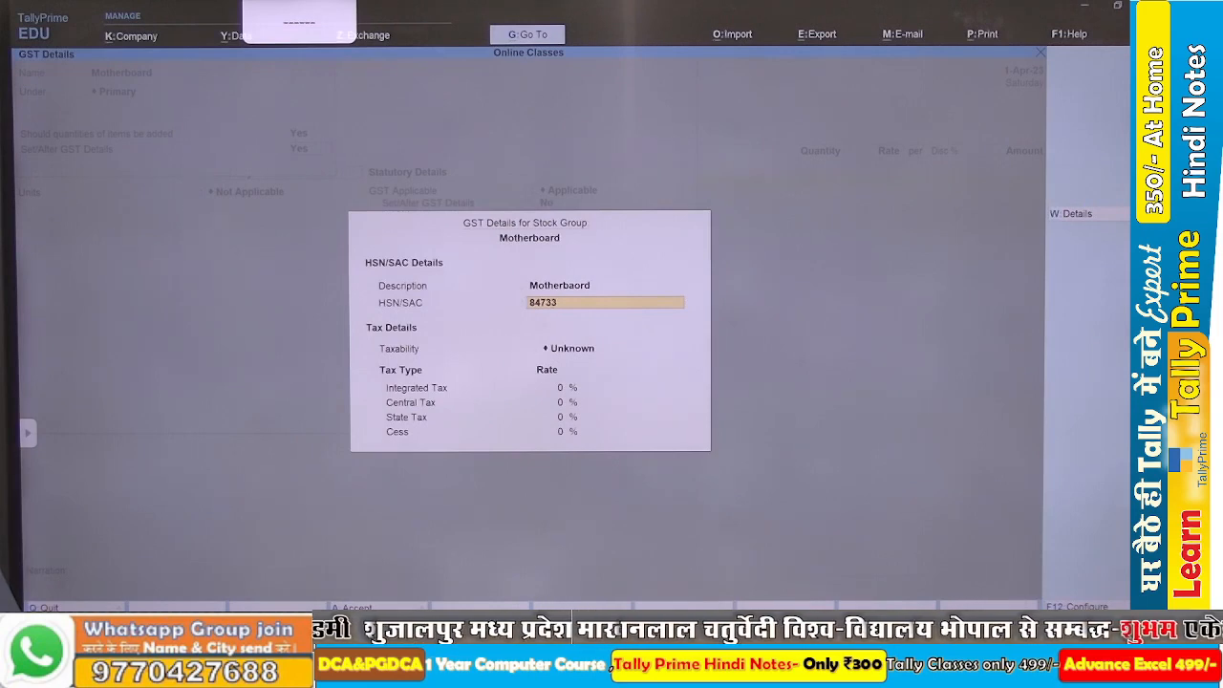
pyautogui.write('020')
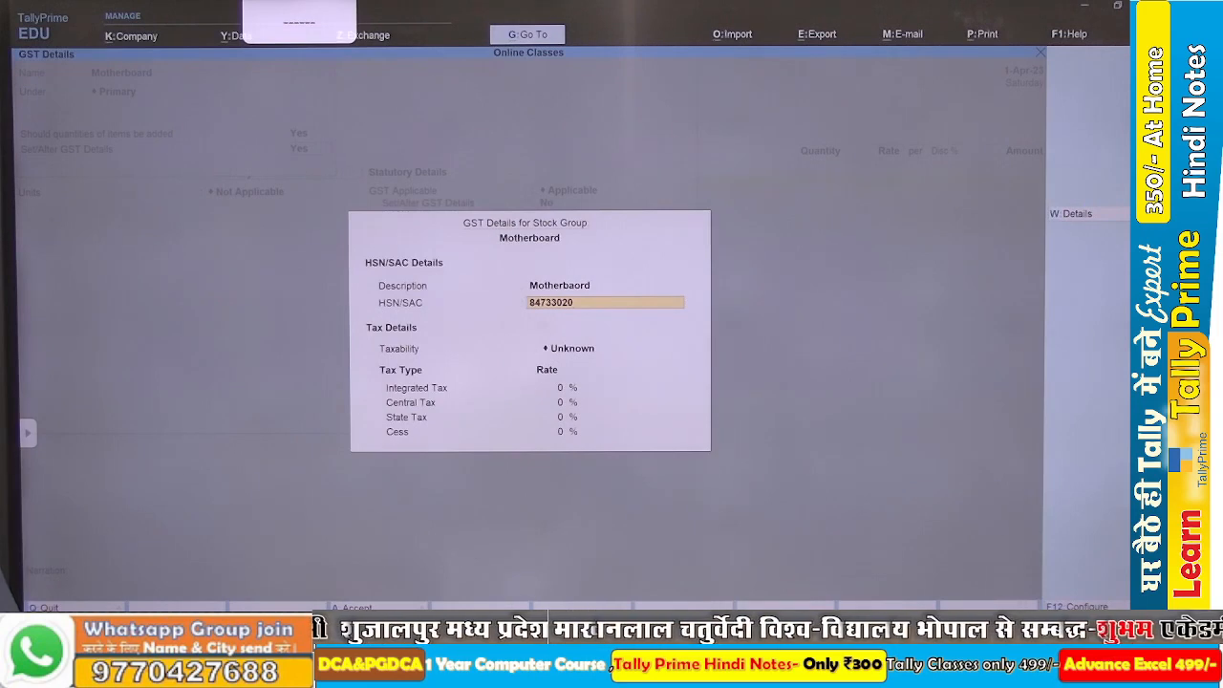
pyautogui.press('Return')
# Make the Motherboard group Taxable at 18% integrated tax and save the group.
pyautogui.press('Down')
pyautogui.press('Down')
pyautogui.press('Down')
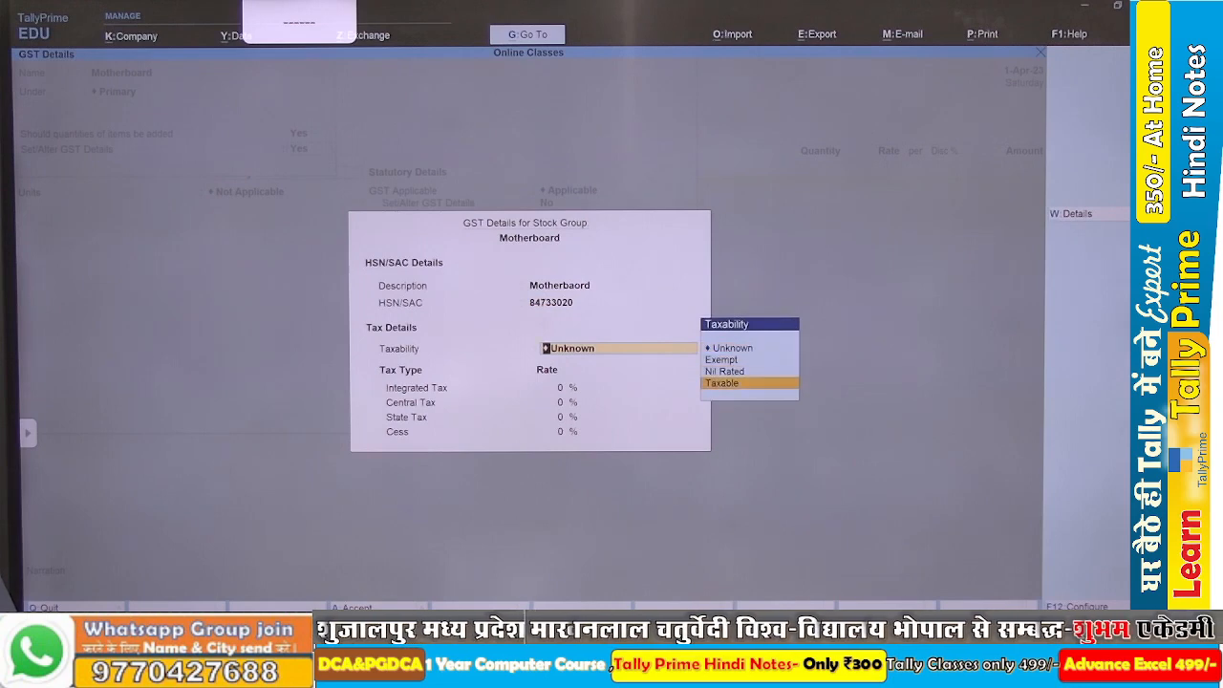
pyautogui.press('Return')
pyautogui.write('18')
pyautogui.press('Return')
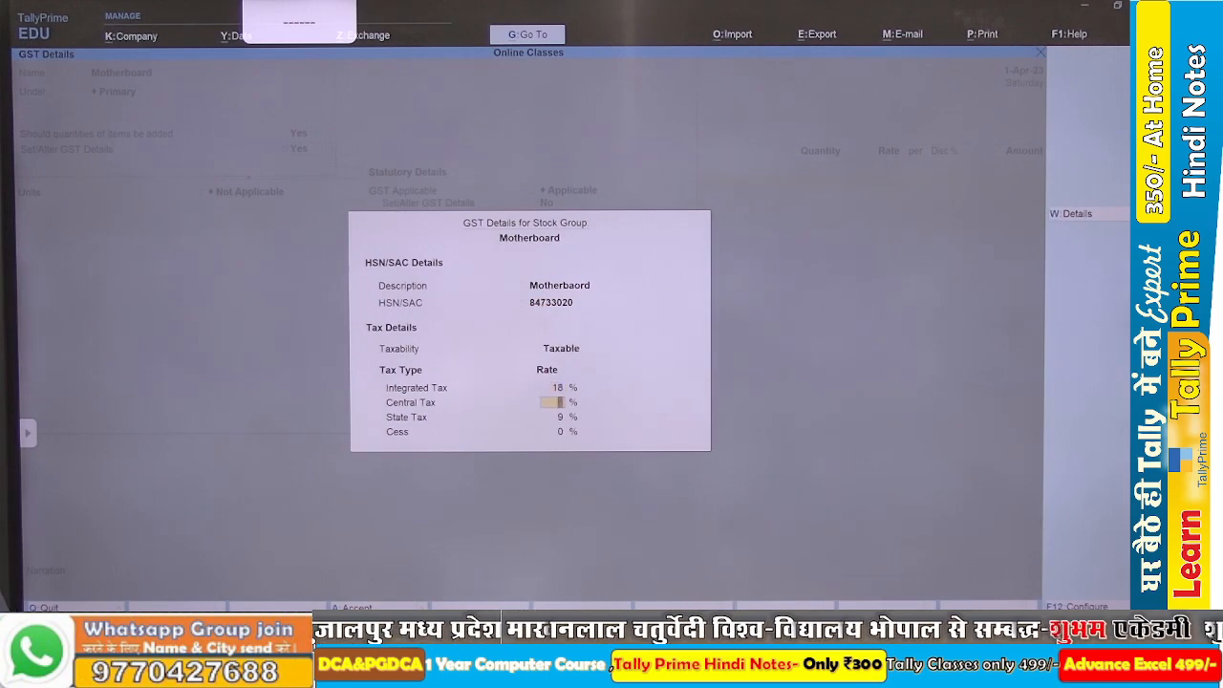
pyautogui.hotkey('ctrl', 'a')
pyautogui.press('Return')
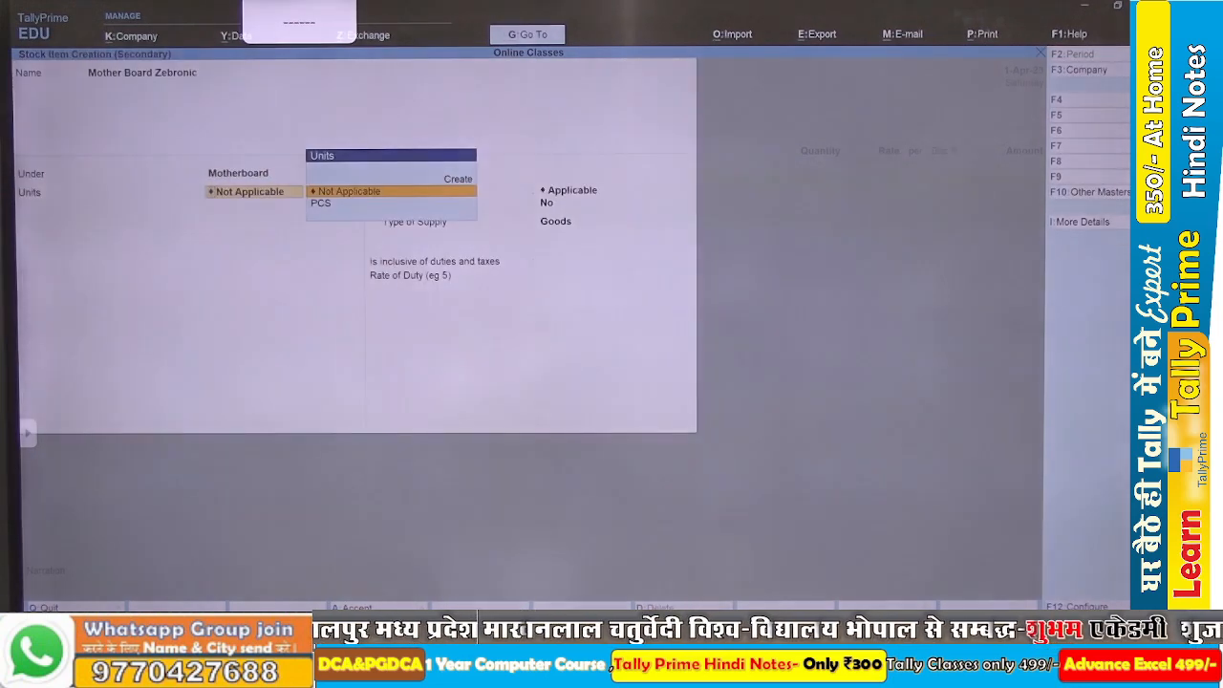
# Set the motherboard stock item's unit to PCS and save the item.
pyautogui.press('Down')
pyautogui.press('Return')
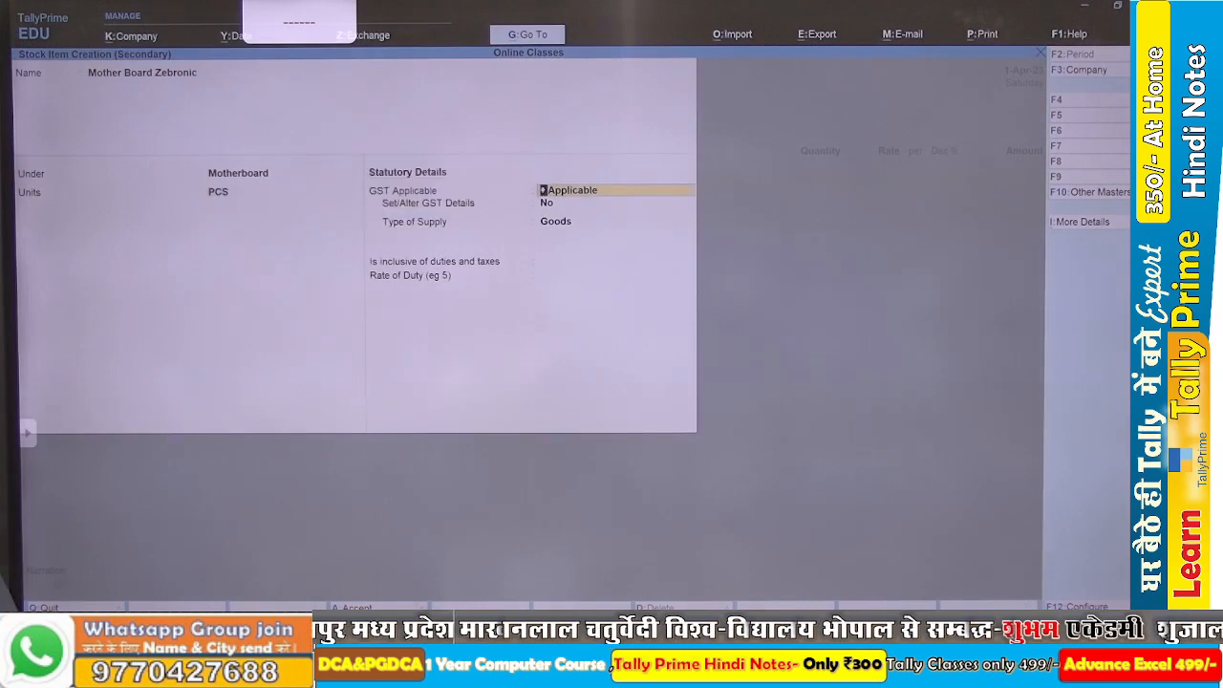
pyautogui.hotkey('ctrl', 'a')
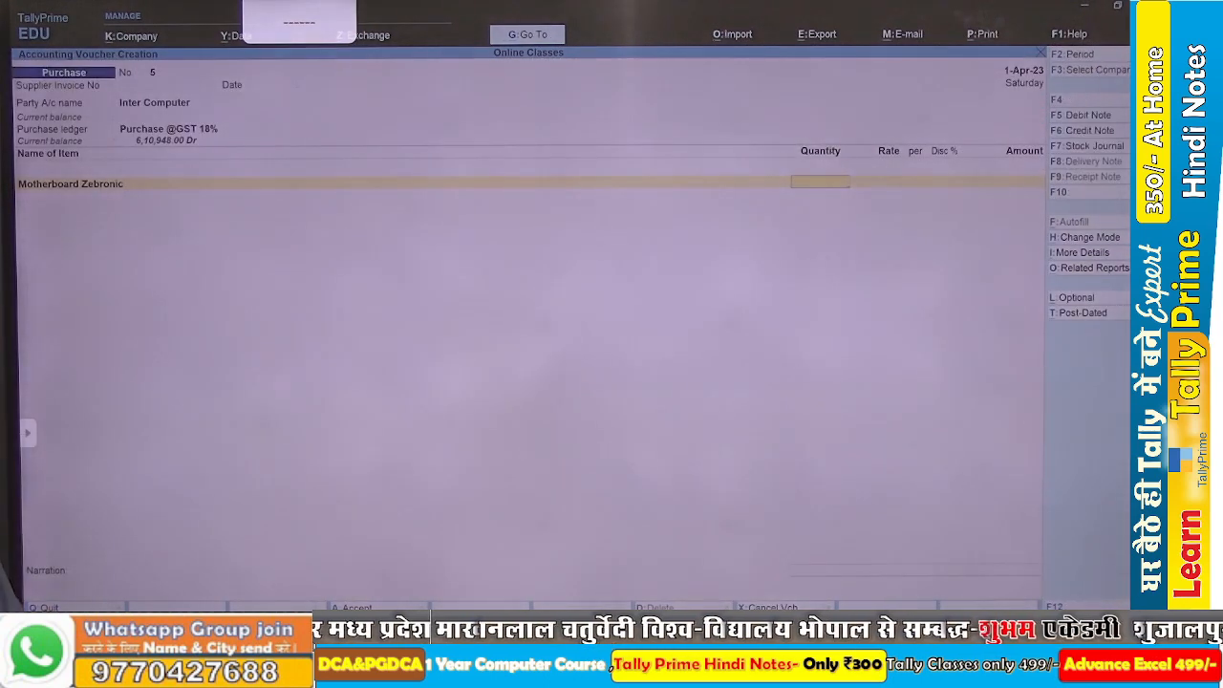
# Check the first product in the Word assignment and enter 5 PCS at a rate of 5000 for Motherboard Zebronic in TallyPrime.
pyautogui.hotkey('alt', 'Tab')
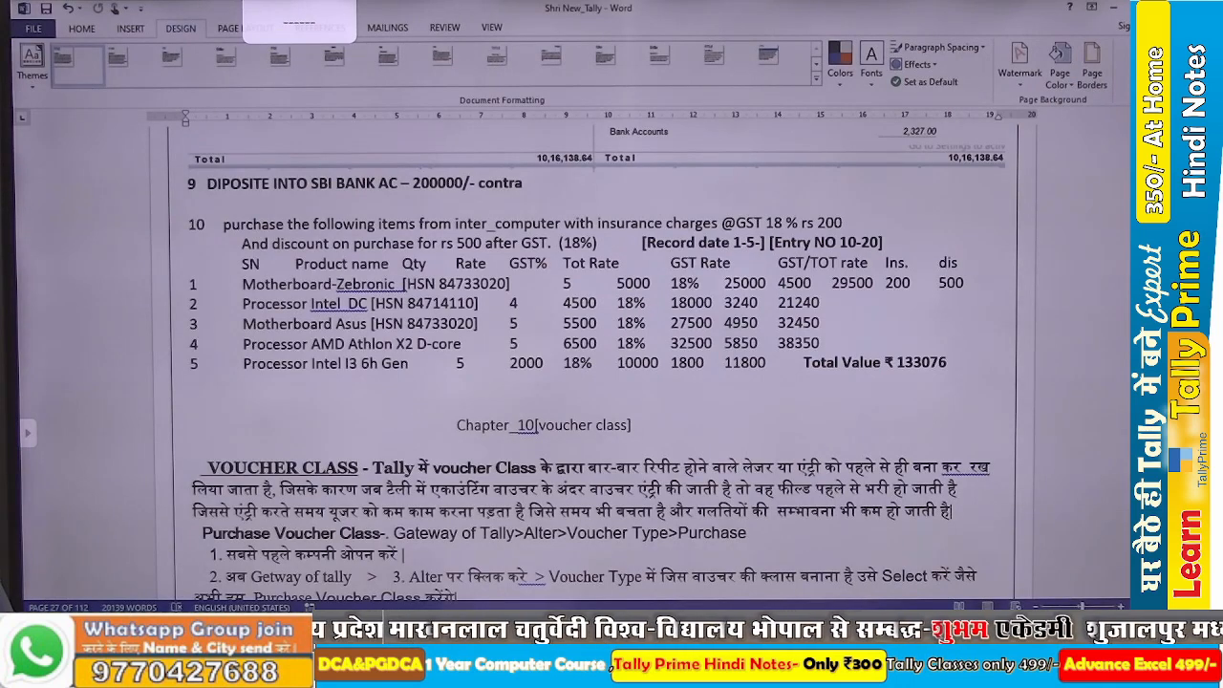
pyautogui.hotkey('alt', 'Tab')
pyautogui.write('5')
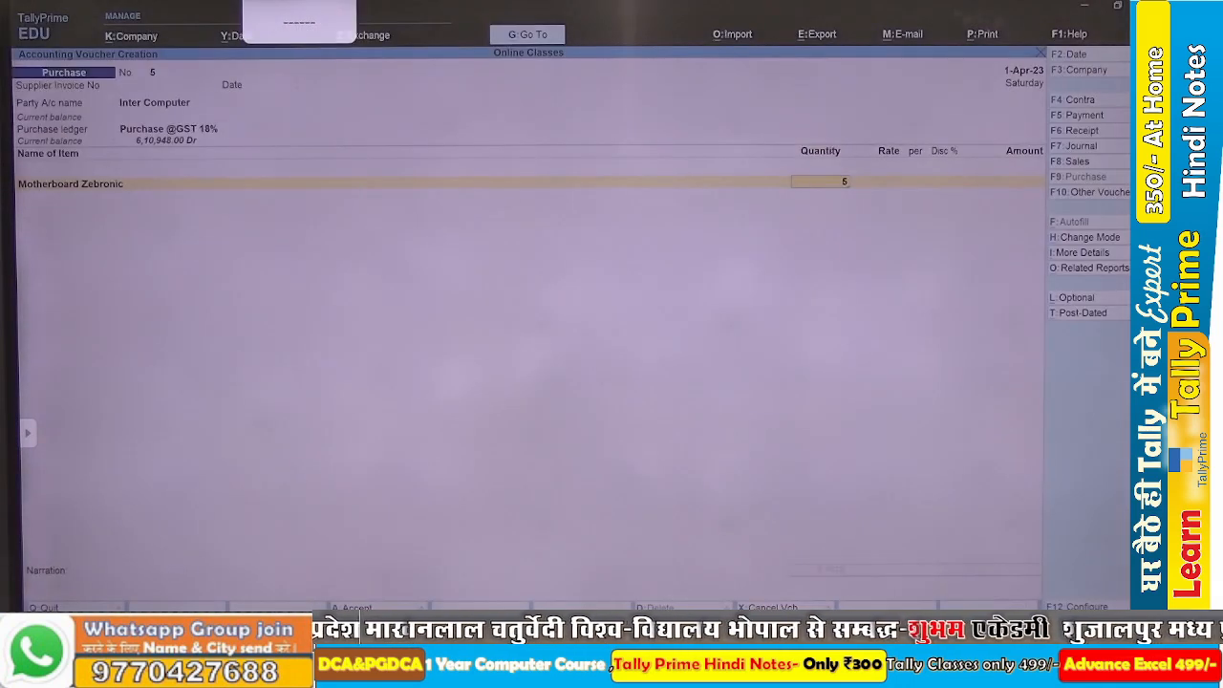
pyautogui.press('Return')
pyautogui.write('5000')
pyautogui.press('Return')
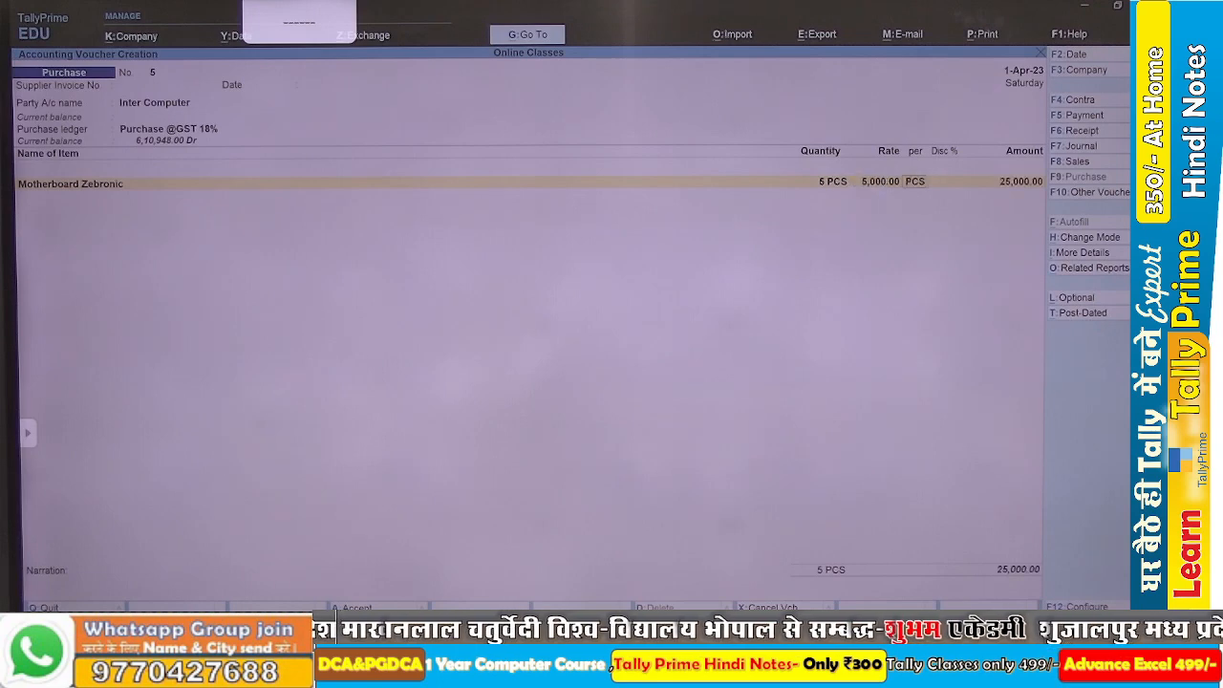
pyautogui.press('Return')
pyautogui.press('Return')
pyautogui.press('Return')
# Check the second product in the Word assignment, and start a new stock item named Processor Intel DC in TallyPrime.
pyautogui.hotkey('alt', 'Tab')
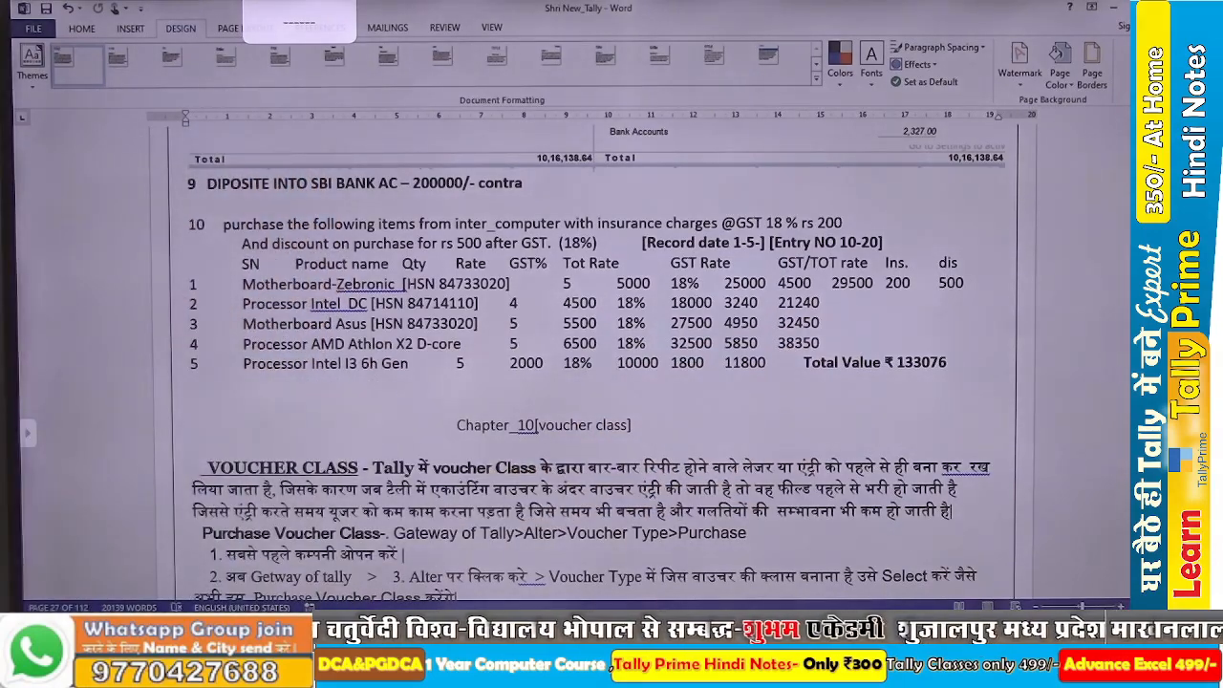
pyautogui.hotkey('alt', 'Tab')
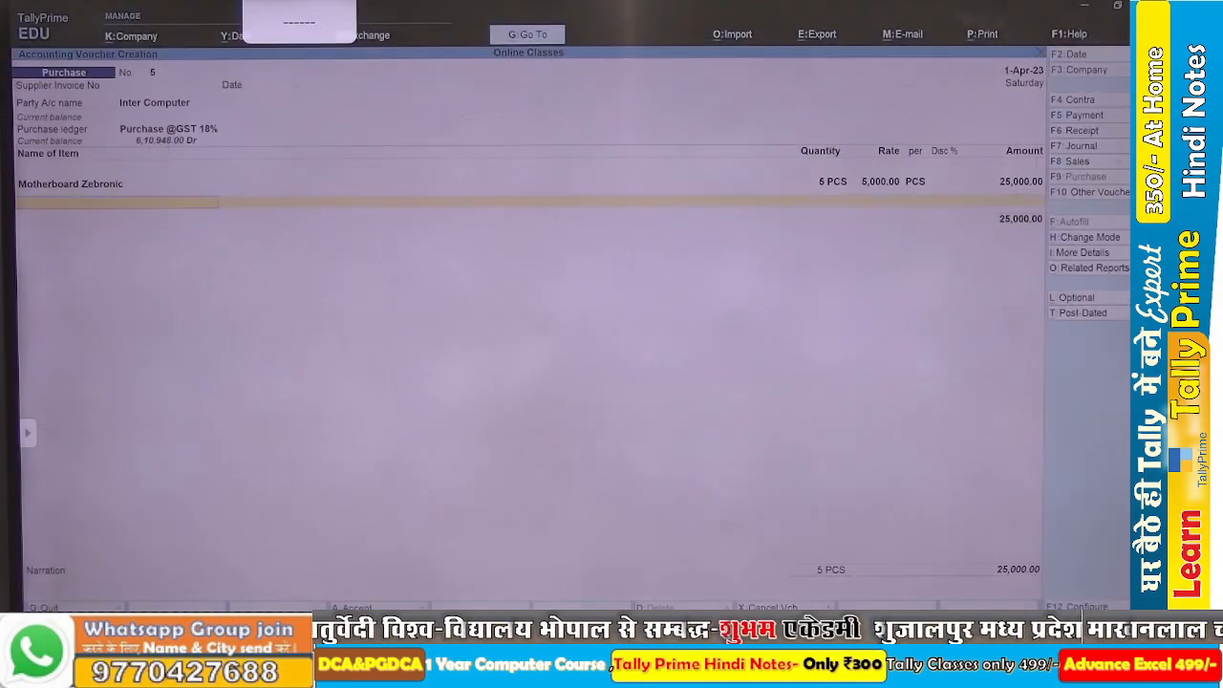
pyautogui.hotkey('alt', 'c')
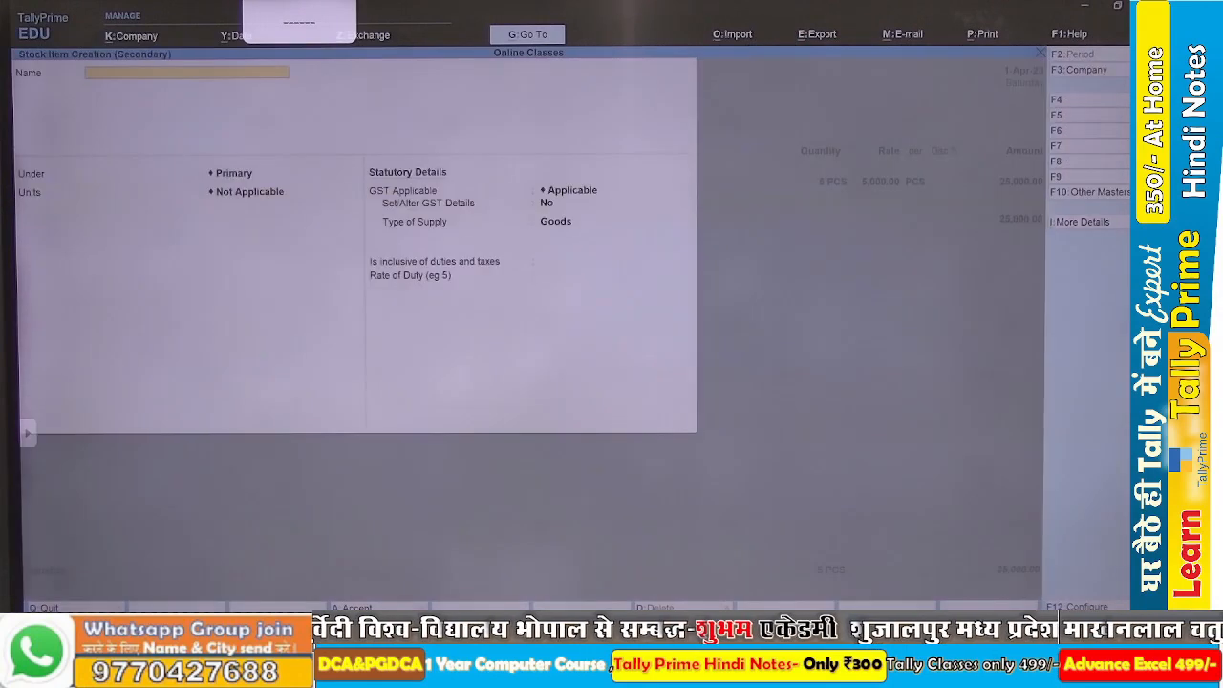
pyautogui.write('Process')
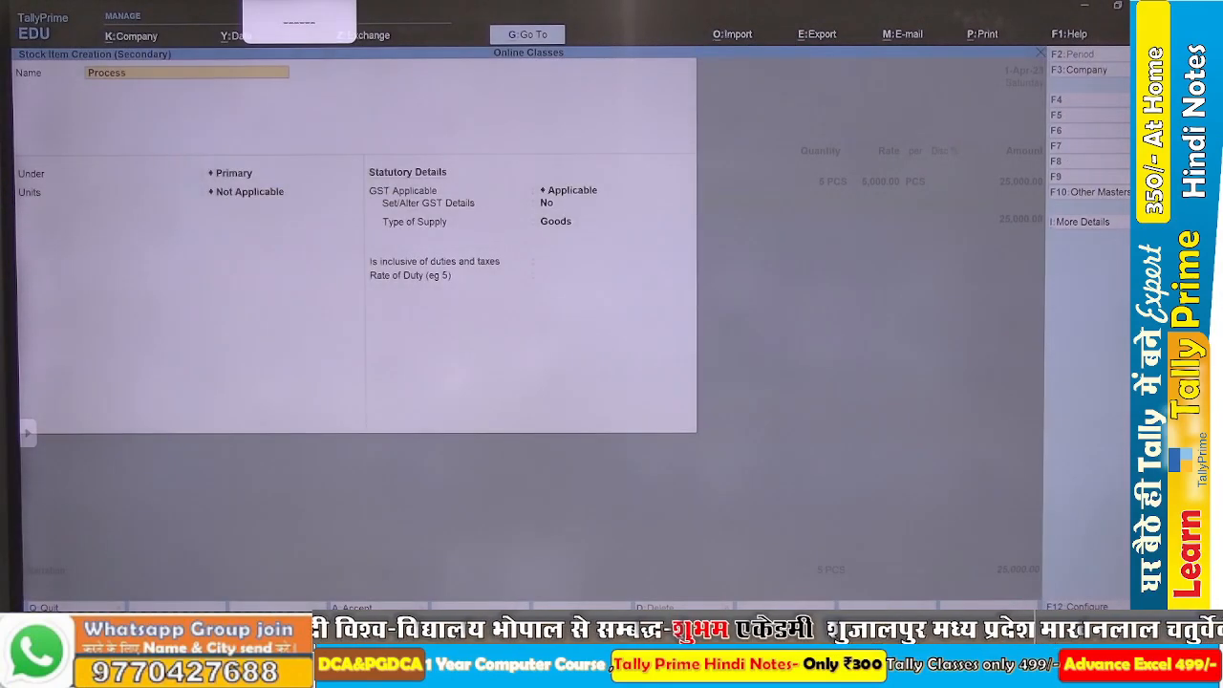
pyautogui.write('or in')
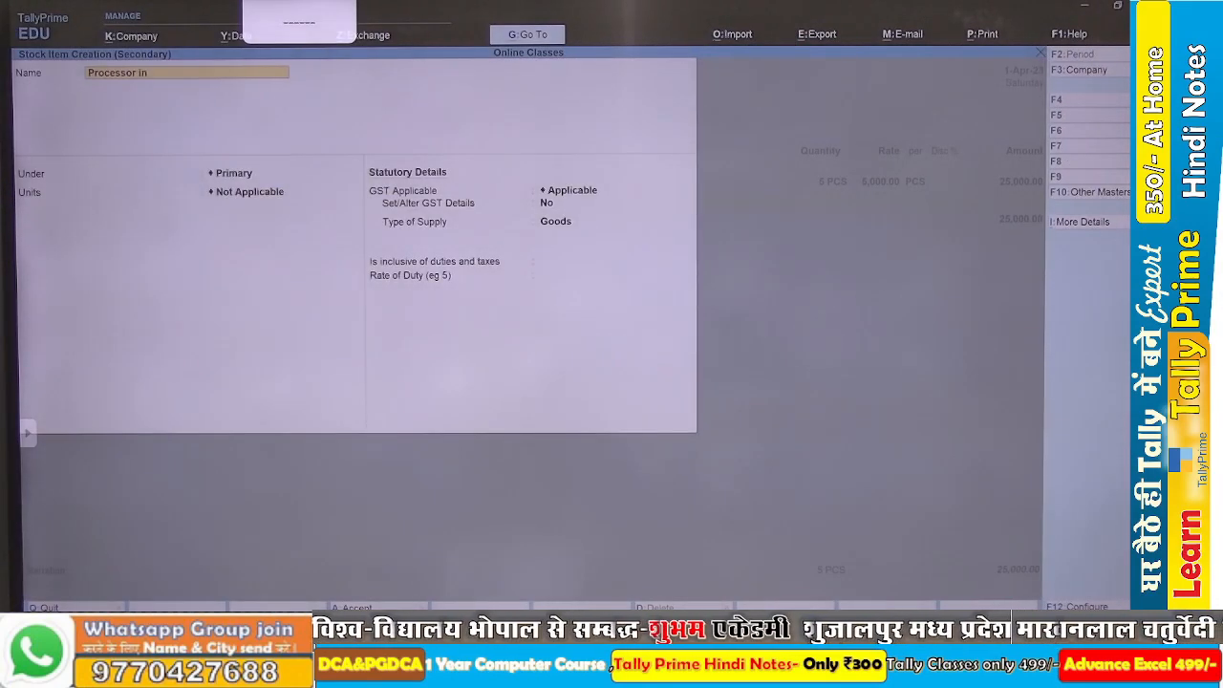
pyautogui.write('tel DC')
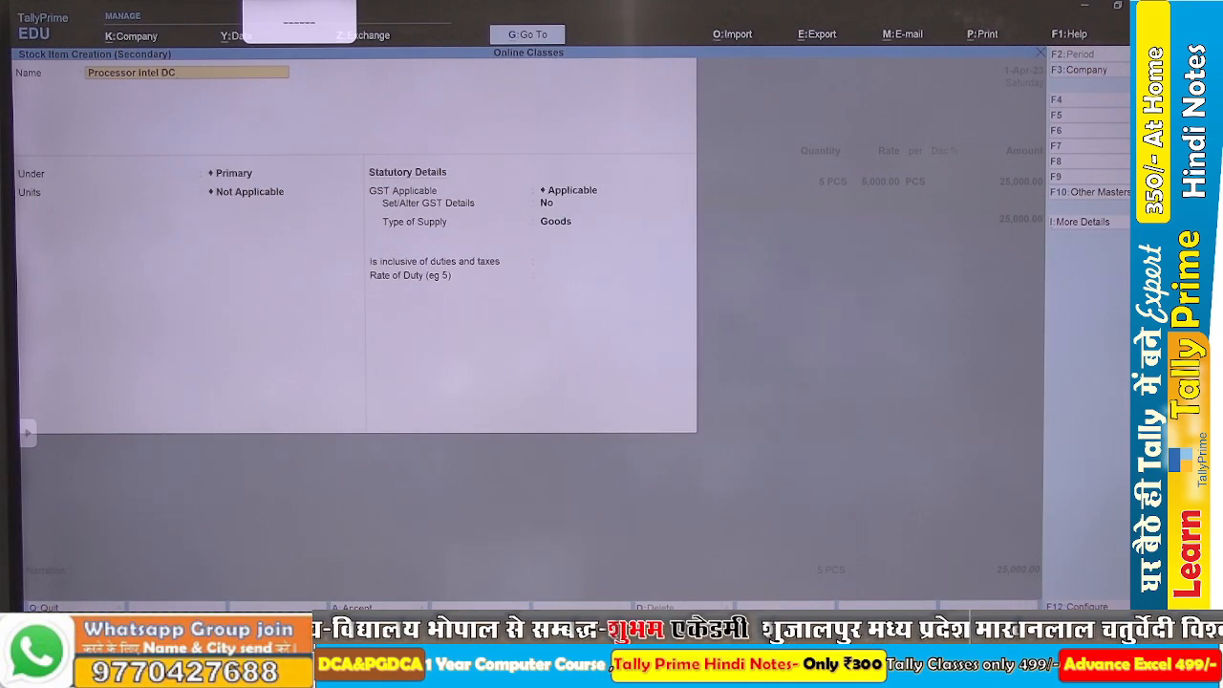
pyautogui.press('Return')
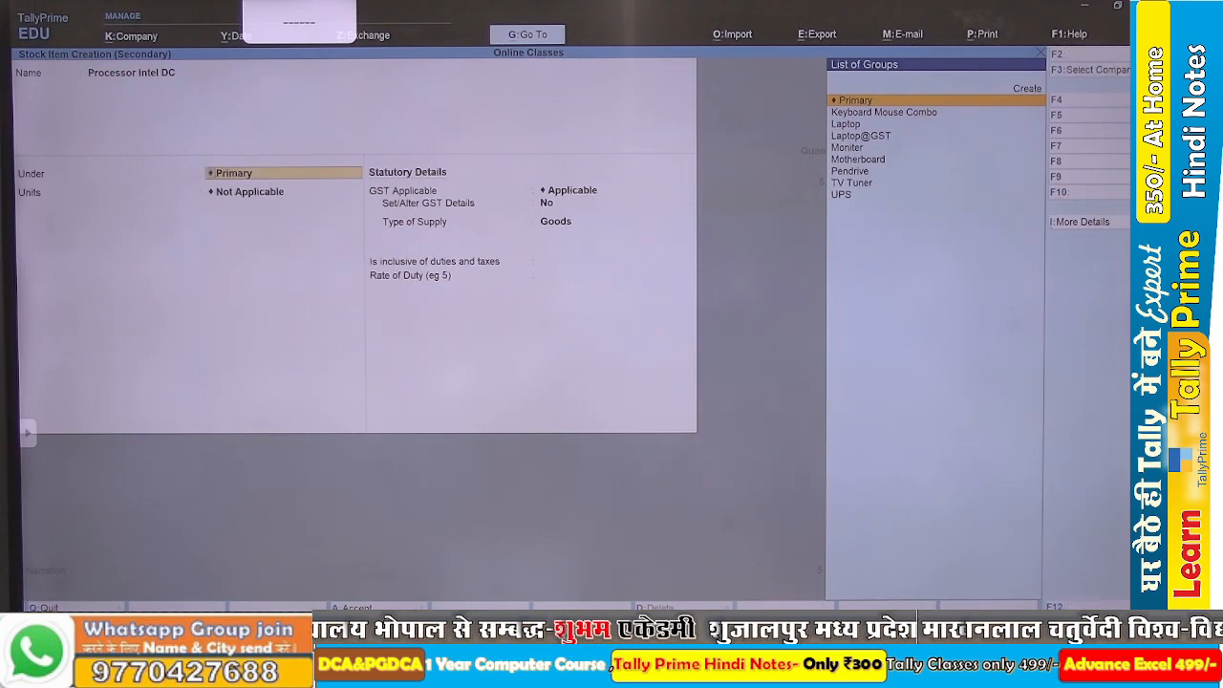
# Create a stock group named CPU under Primary, with item quantities added and GST details set to Yes.
pyautogui.hotkey('alt', 'c')
pyautogui.write('CPU')
pyautogui.press('Return')
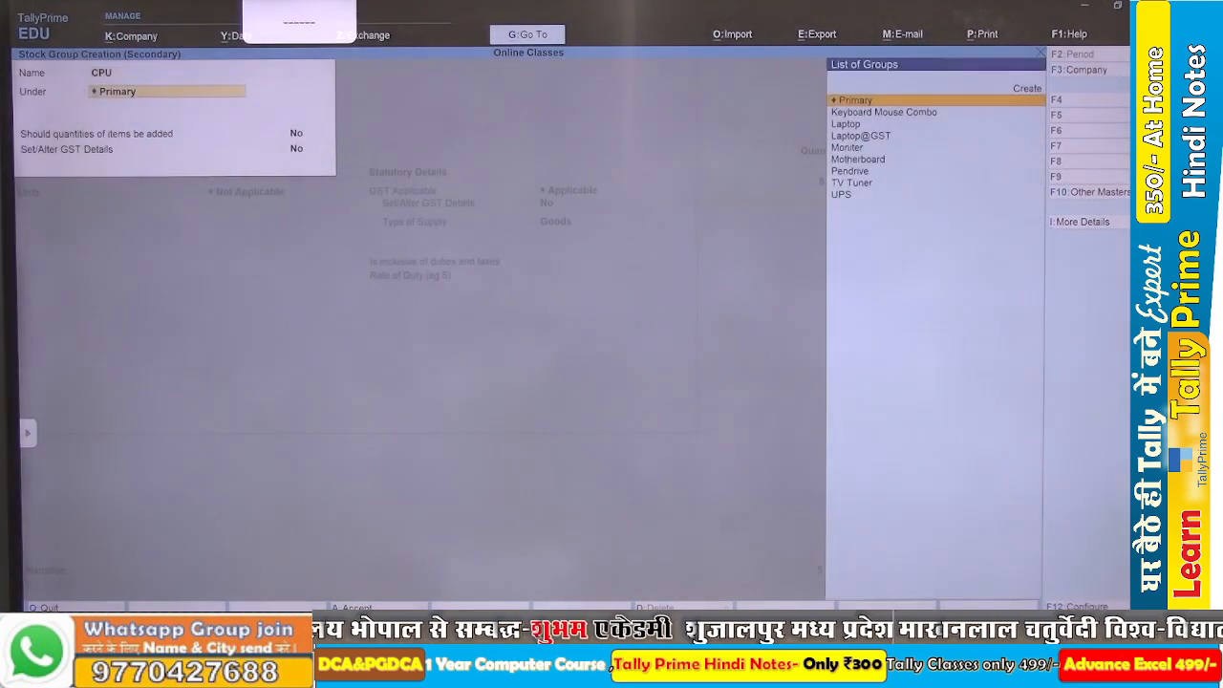
pyautogui.press('Return')
pyautogui.write('y')
pyautogui.press('Return')
pyautogui.write('y')
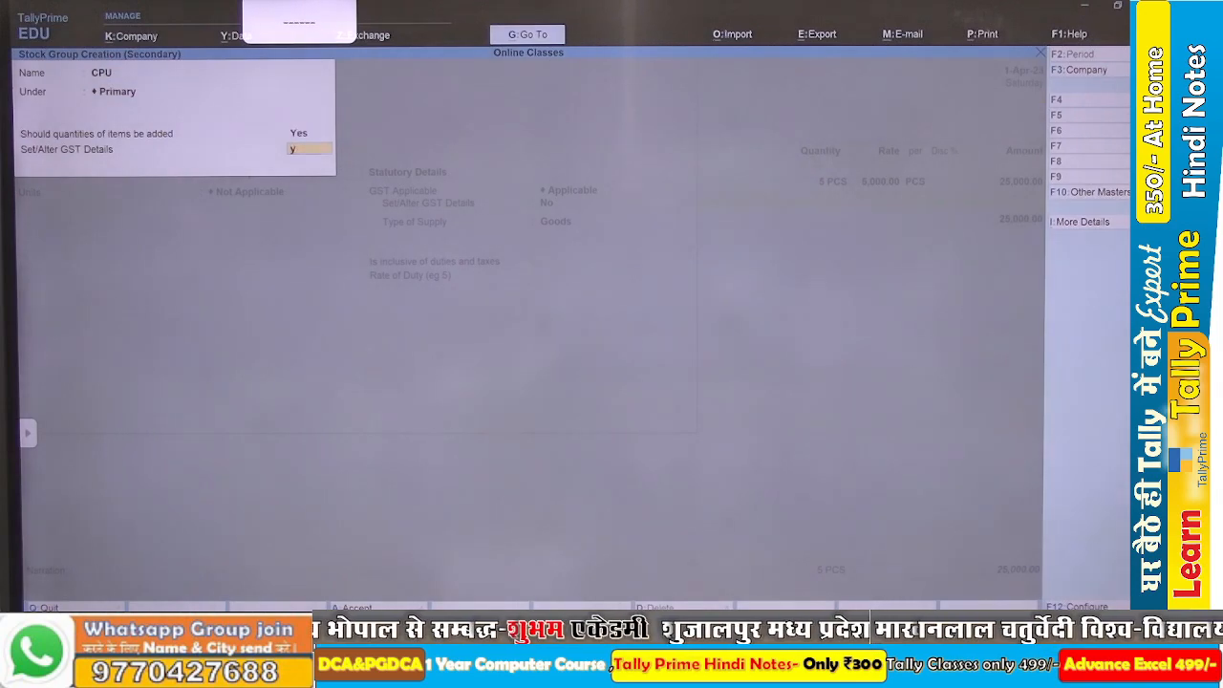
pyautogui.press('Return')
# Enter the description Cpu and the HSN code 84714110 from the Word assignment in the CPU group's GST details.
pyautogui.write('Cp')
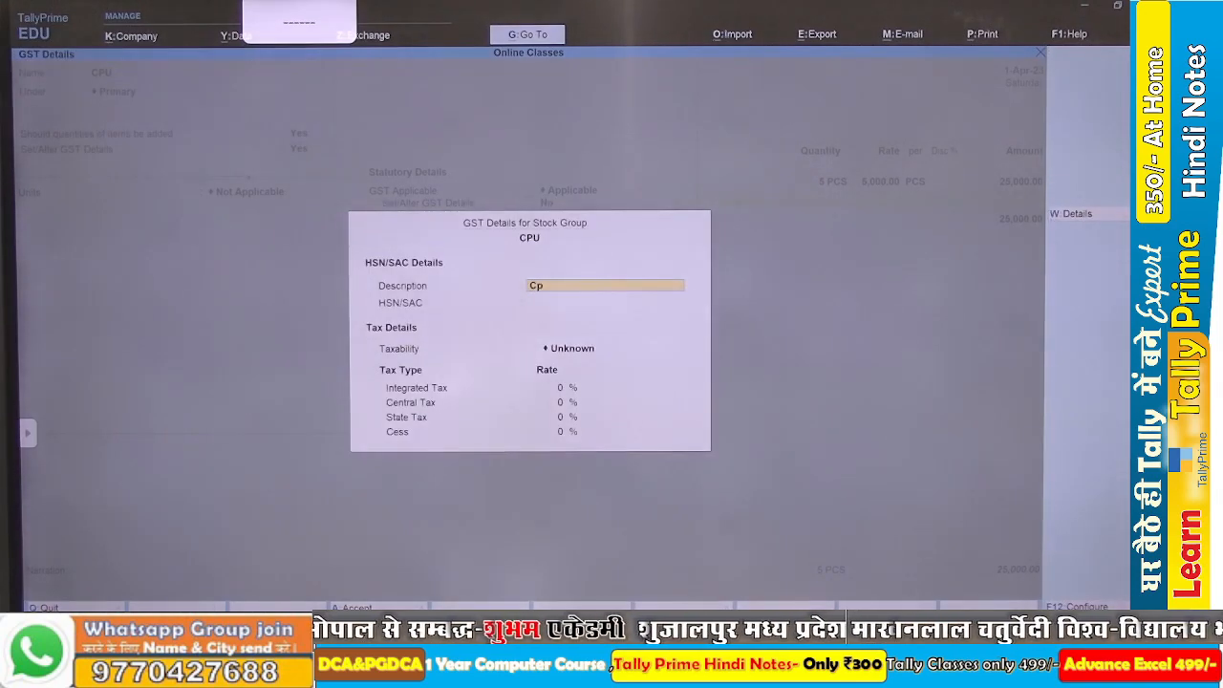
pyautogui.write('u')
pyautogui.press('Return')
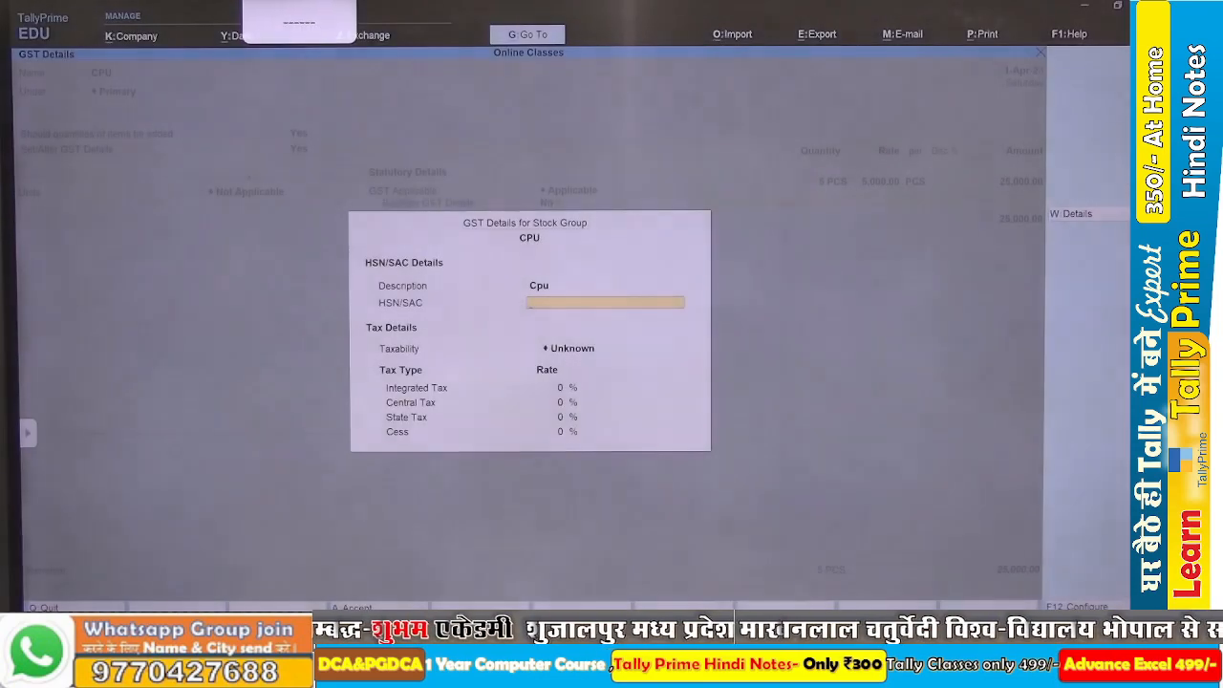
pyautogui.write('8')
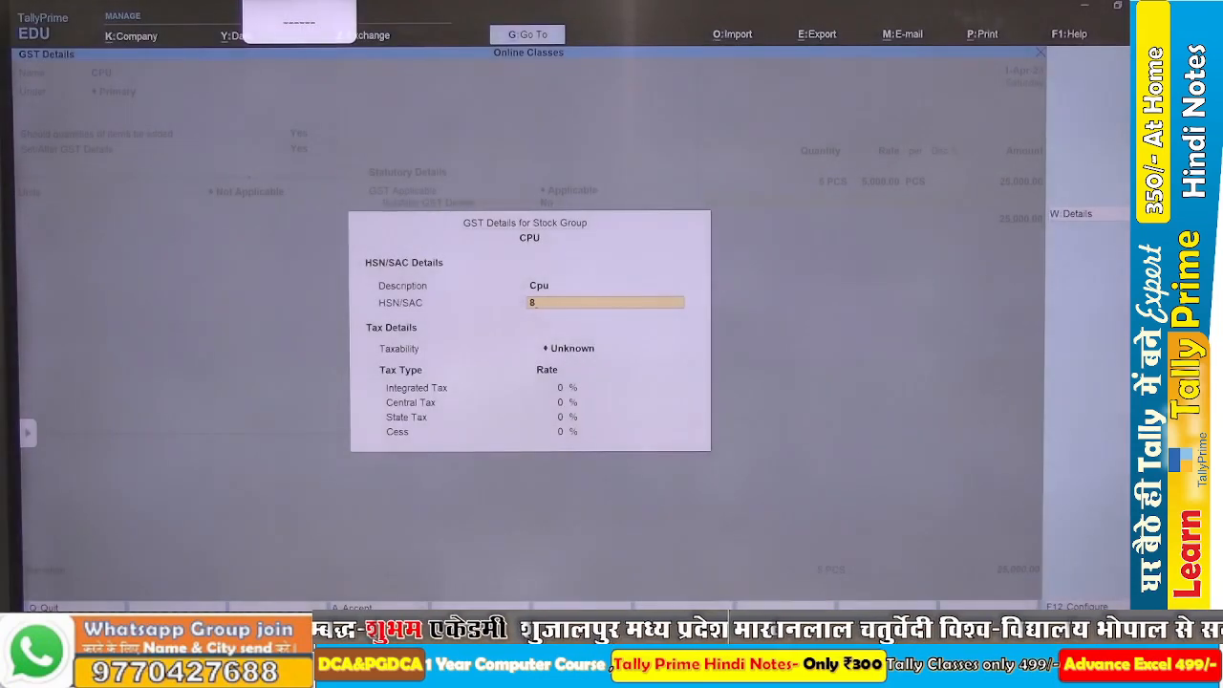
pyautogui.write('47141')
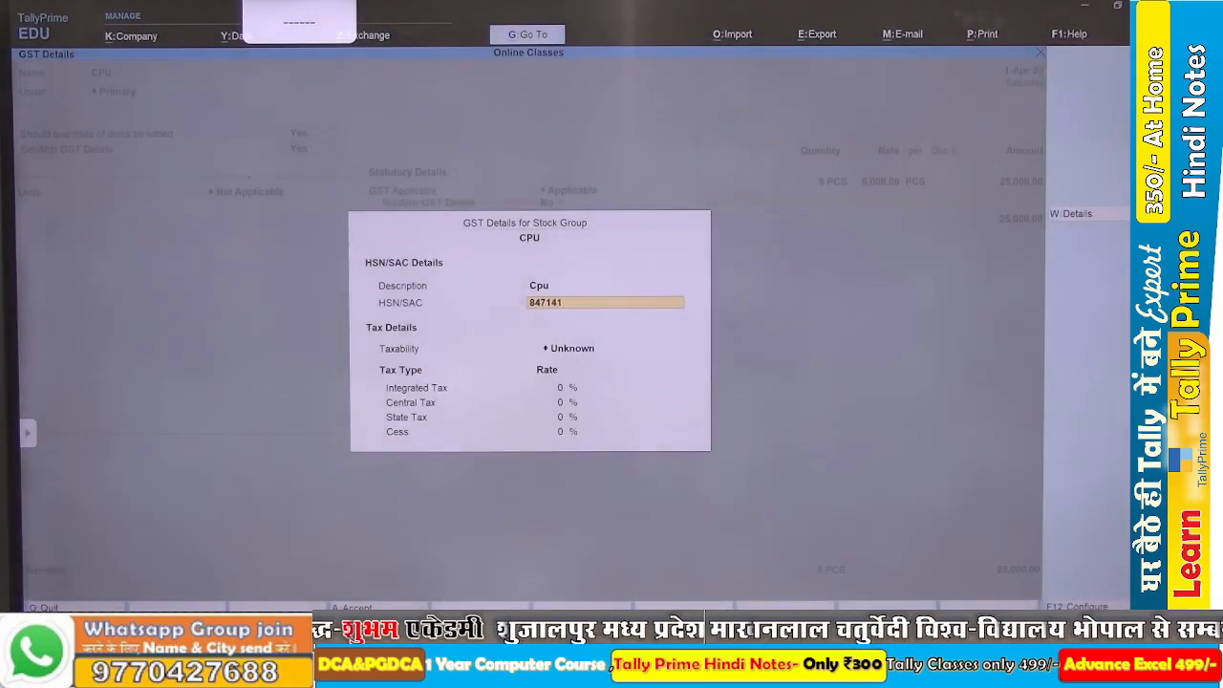
pyautogui.write('10')
pyautogui.press('Return')
# Make the CPU group Taxable at 18% integrated tax and accept its GST details.
pyautogui.press('Down')
pyautogui.press('Down')
pyautogui.press('Down')
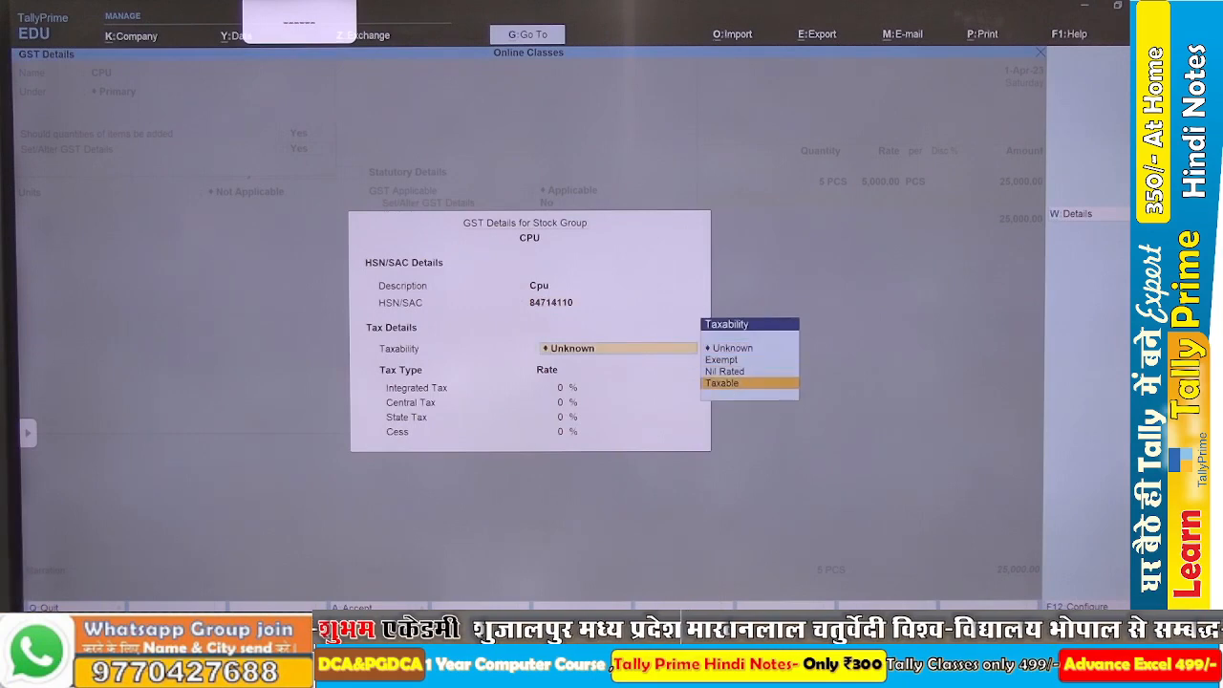
pyautogui.press('Return')
pyautogui.write('18')
pyautogui.press('Return')
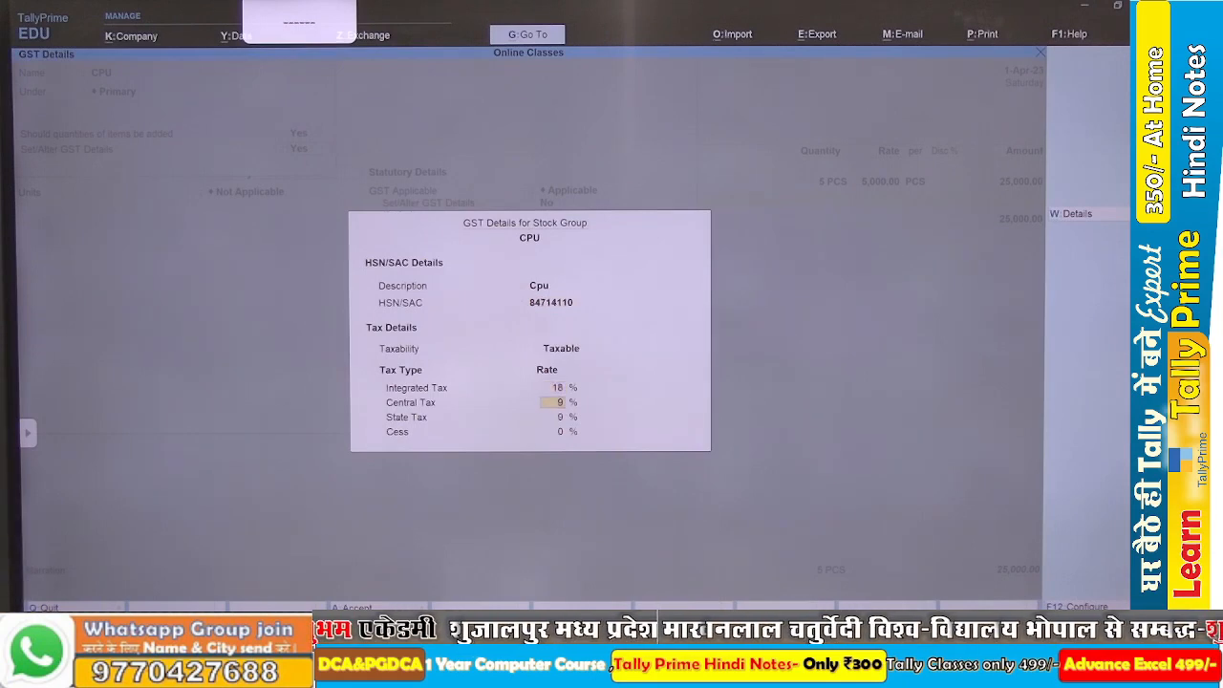
pyautogui.hotkey('ctrl', 'a')
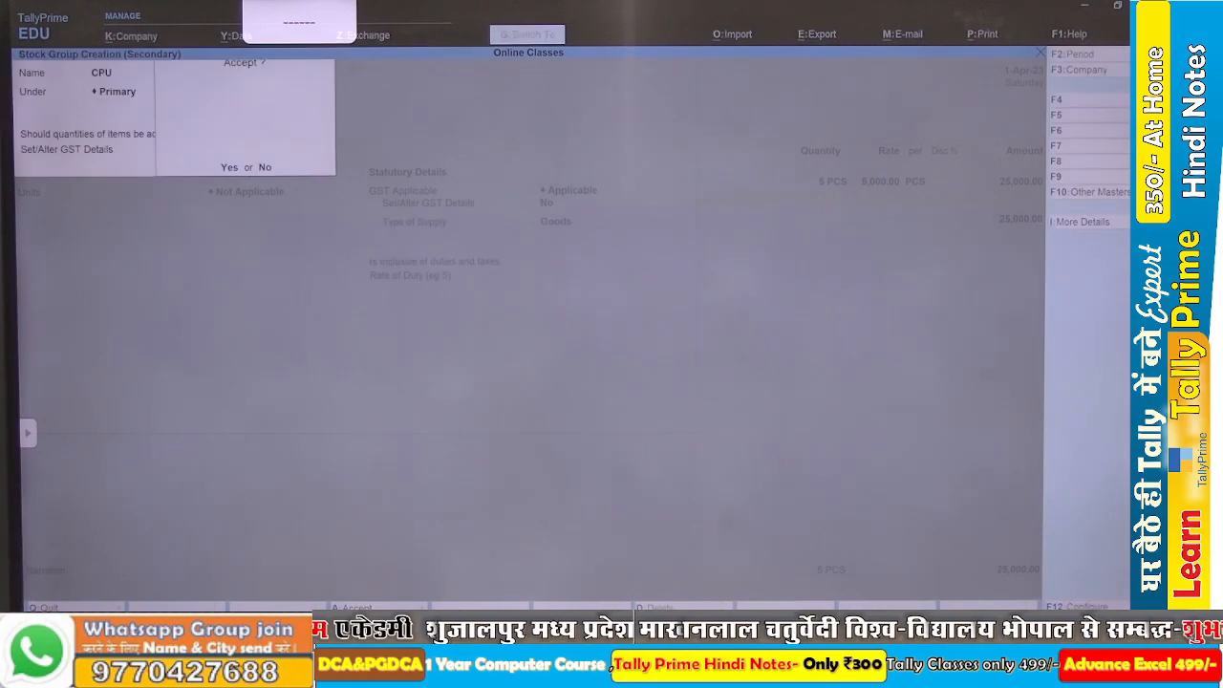
# Accept the CPU stock group, then save the Processor Intel DC item under it with PCS as its unit.
pyautogui.press('Return')
pyautogui.press('Down')
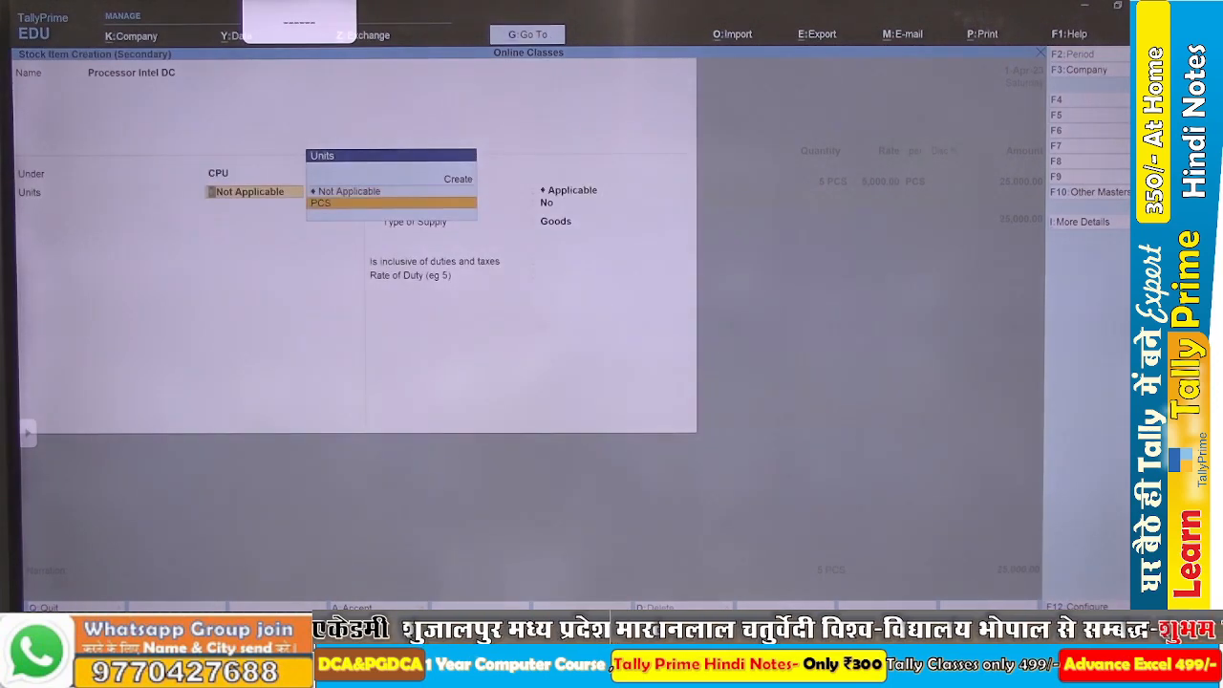
pyautogui.press('Return')
pyautogui.press('Return')
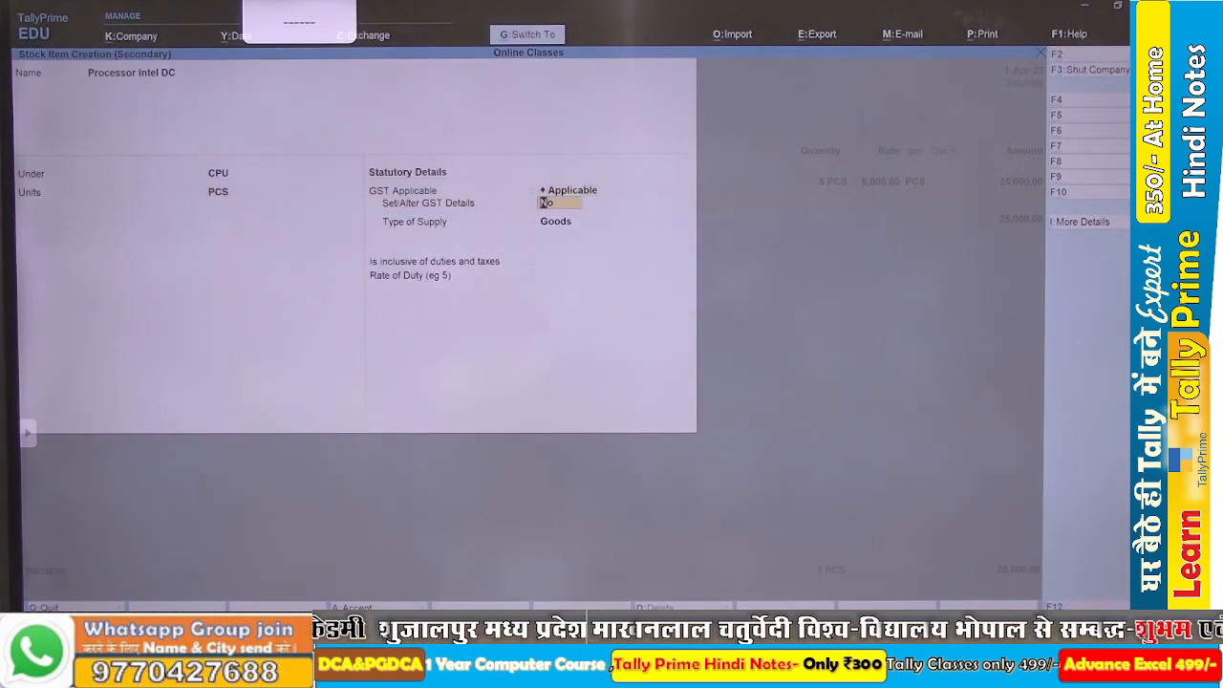
pyautogui.hotkey('ctrl', 'a')
# Check the Processor Intel DC line in the Word assignment and enter quantity 4 and rate 4,500 in TallyPrime's purchase voucher.
pyautogui.hotkey('alt', 'Tab')
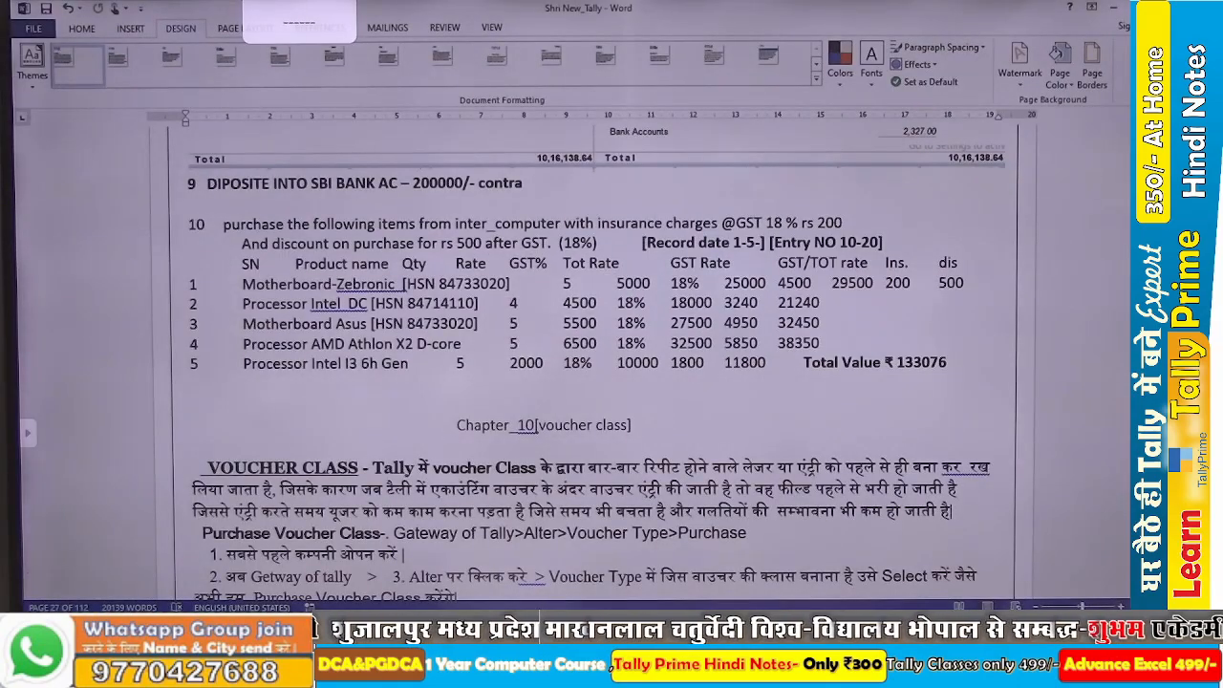
pyautogui.hotkey('alt', 'Tab')
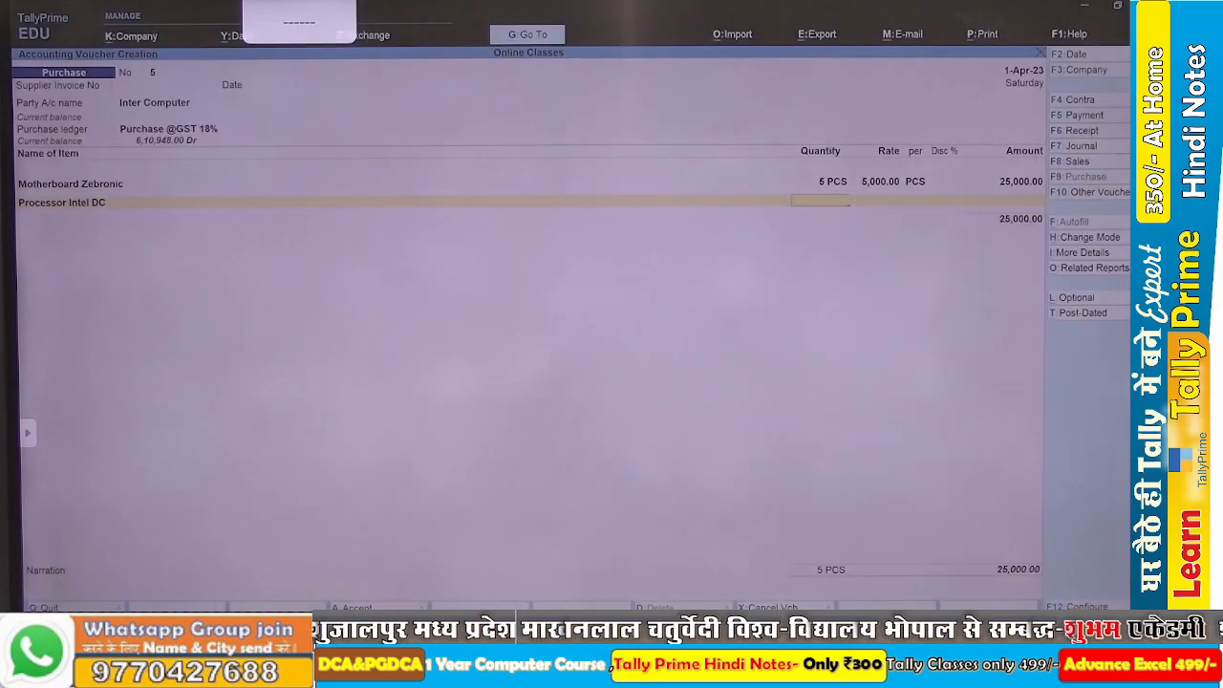
pyautogui.press('Return')
pyautogui.write('4,500')
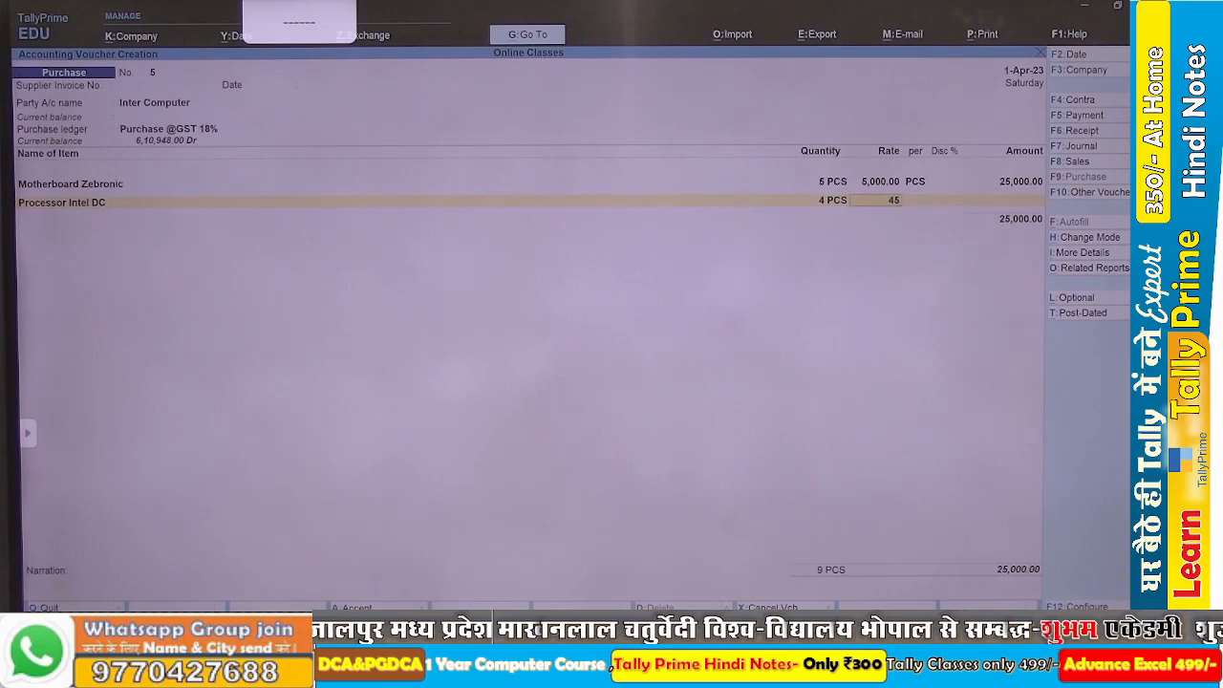
pyautogui.press('Return')
pyautogui.press('Return')
pyautogui.press('Return')
pyautogui.press('Return')
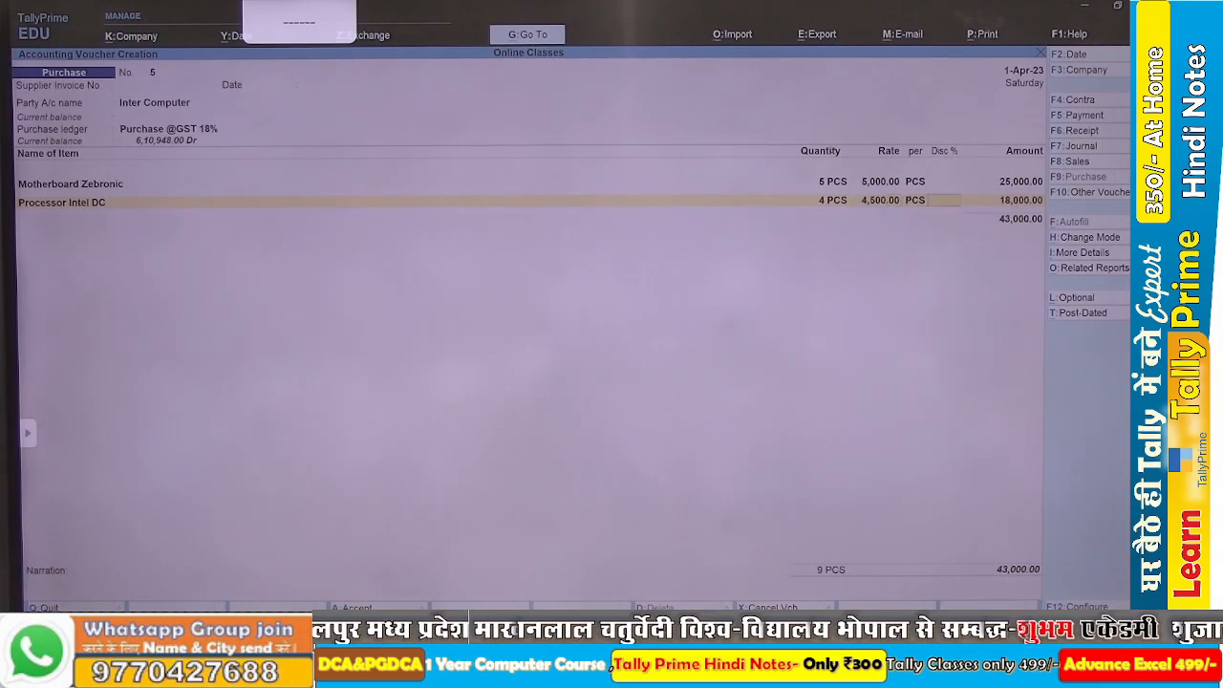
# Check the third product in the Word assignment, and start a new stock item named Motherboard Asus in TallyPrime.
pyautogui.hotkey('alt', 'Tab')
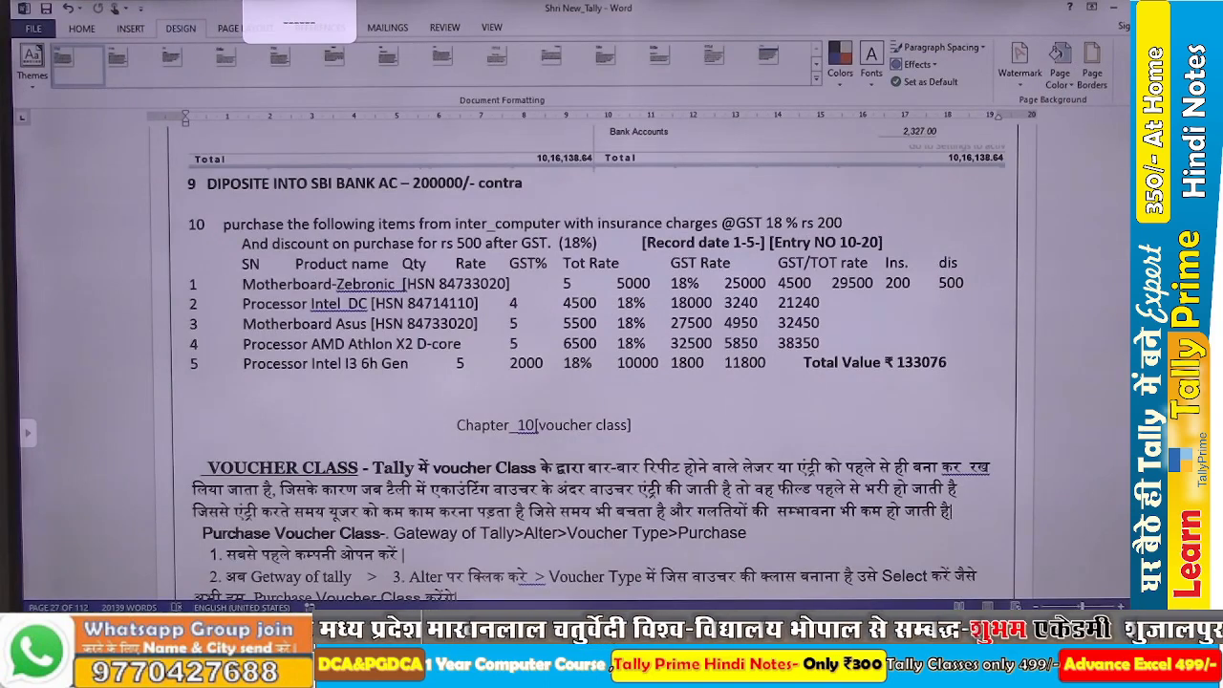
pyautogui.press('alt')
pyautogui.hotkey('alt', 'Tab')
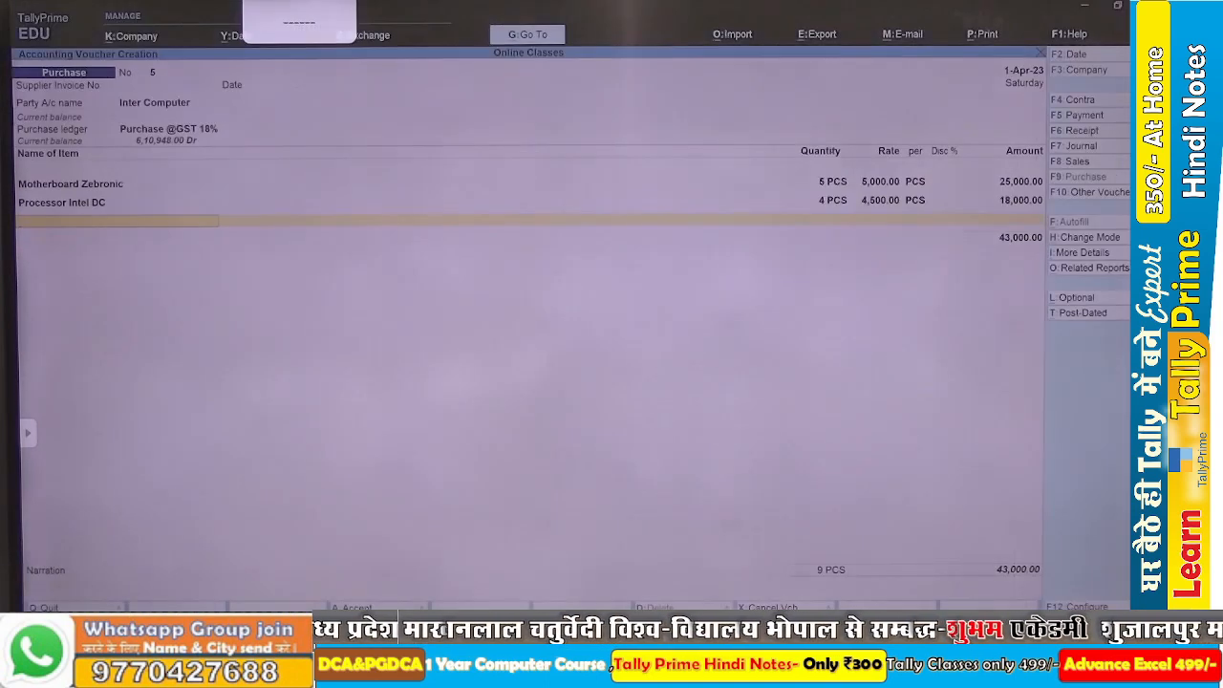
pyautogui.hotkey('alt', 'c')
pyautogui.write('Motherbo')
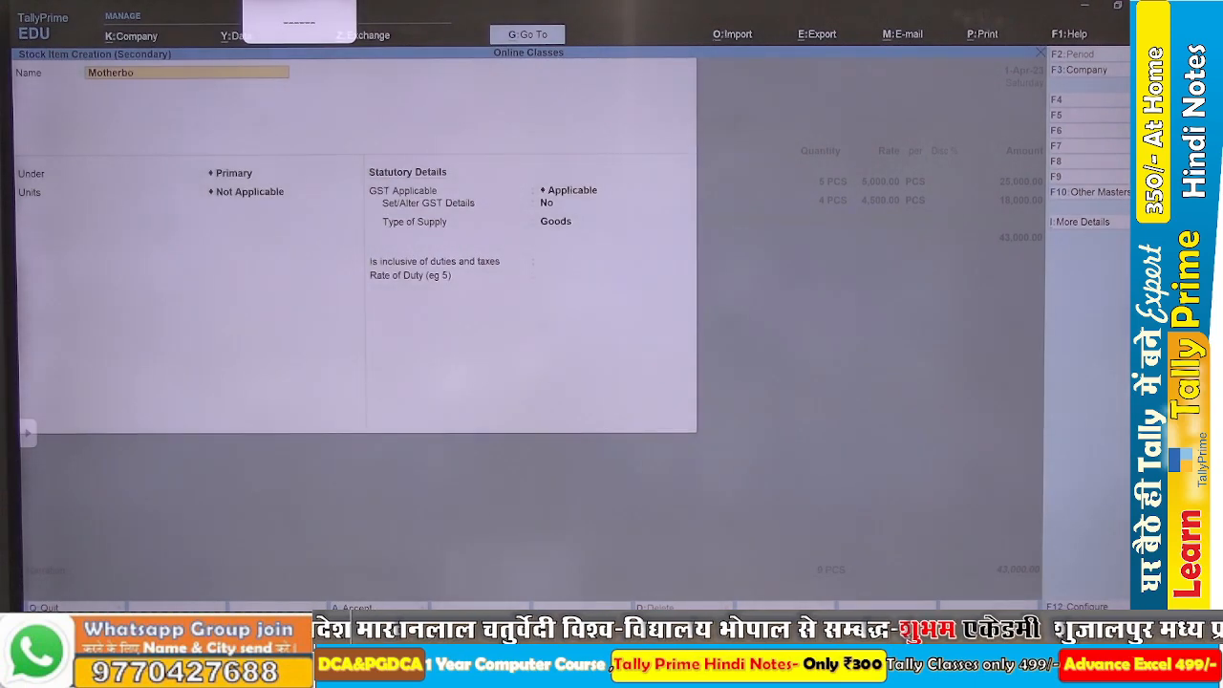
pyautogui.write('ard As')
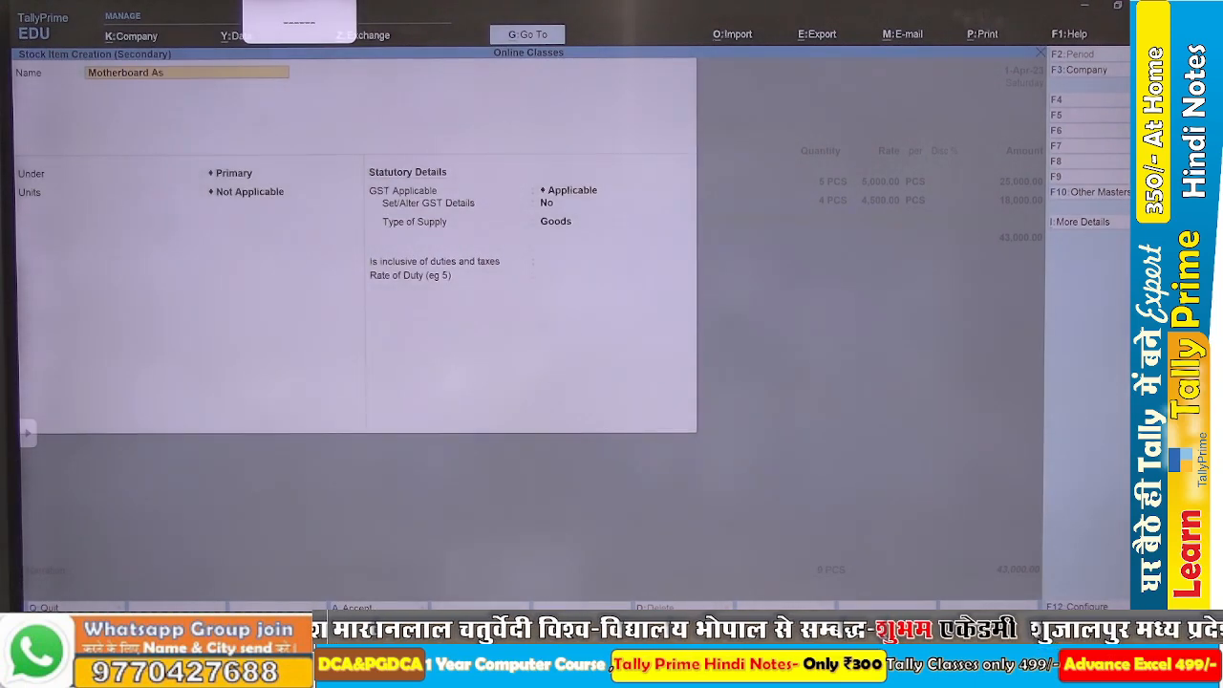
pyautogui.write('us')
pyautogui.press('Return')
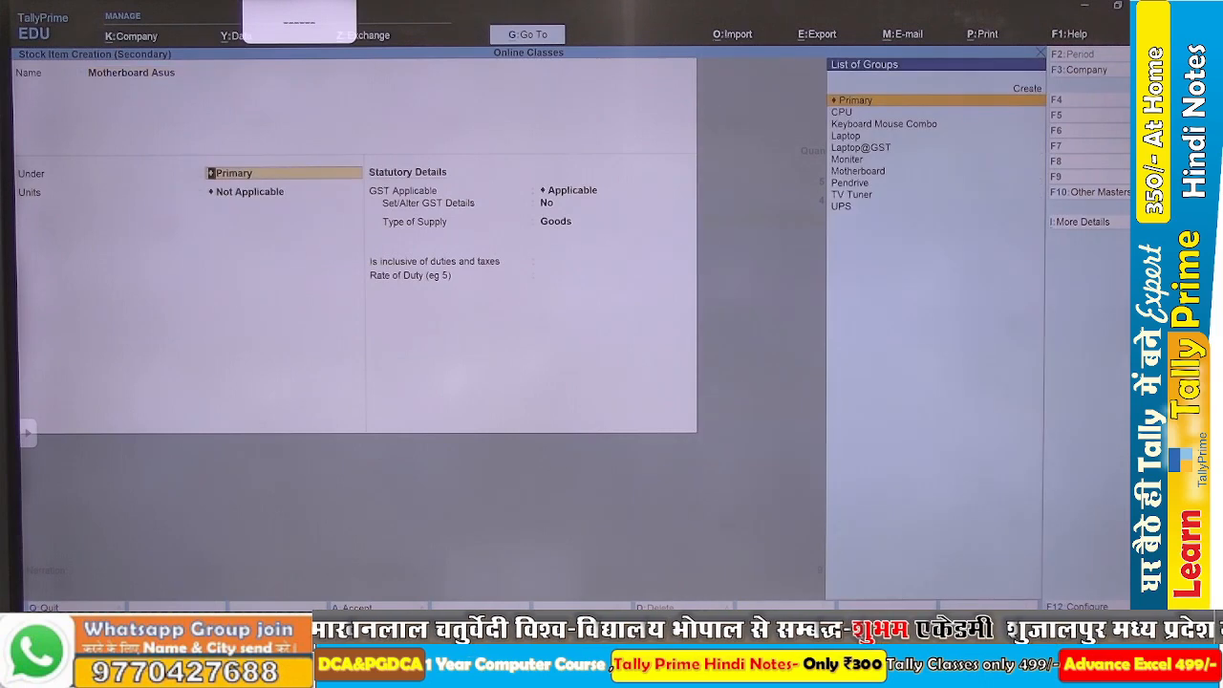
# Place Motherboard Asus under the Motherboard group with PCS as its unit, and save the item.
pyautogui.write('Mo')
pyautogui.press('Down')
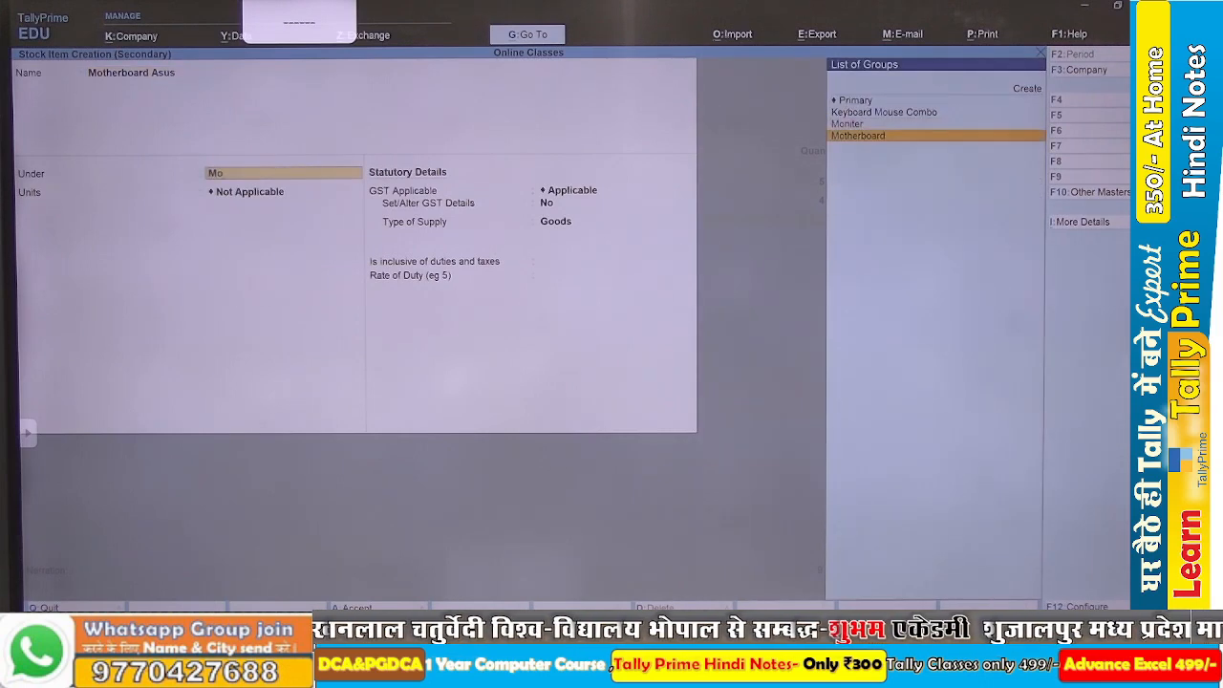
pyautogui.press('Return')
pyautogui.press('Down')
pyautogui.press('Return')
pyautogui.hotkey('ctrl', 'a')
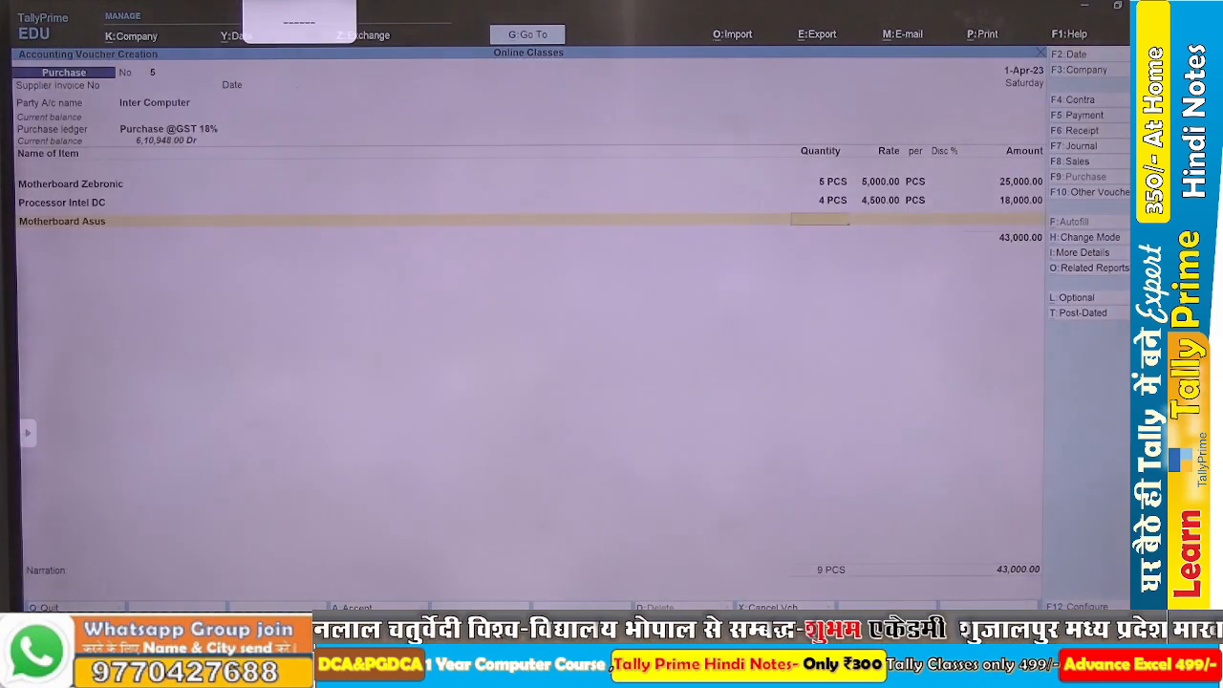
# Check the Motherboard Asus line in the Word assignment and enter quantity 5 and rate 5,500 in TallyPrime's purchase voucher.
pyautogui.hotkey('alt', 'Tab')
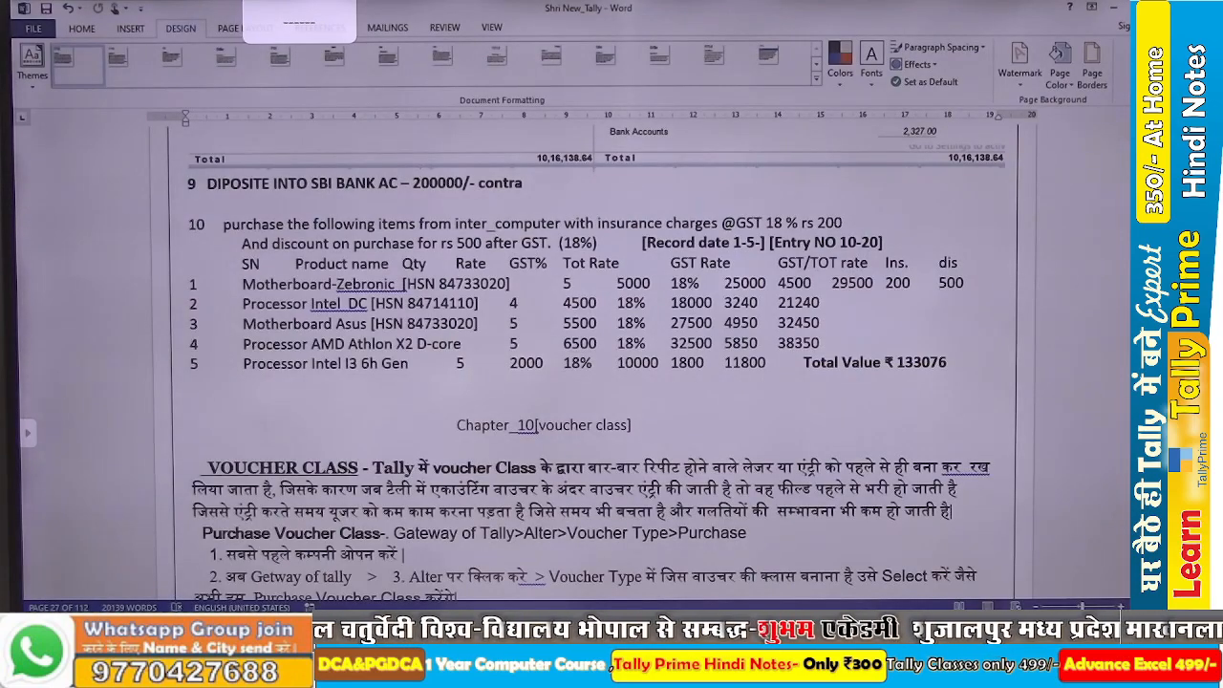
pyautogui.hotkey('alt', 'Tab')
pyautogui.write('5')
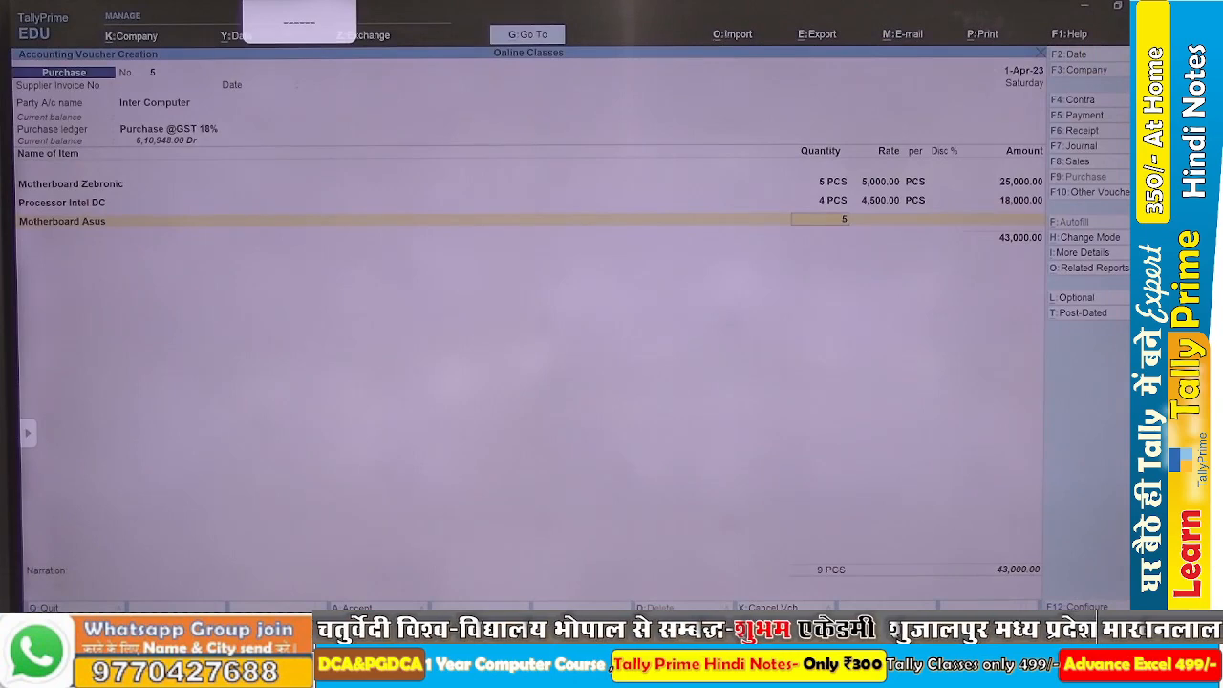
pyautogui.press('Return')
pyautogui.write('5,500')
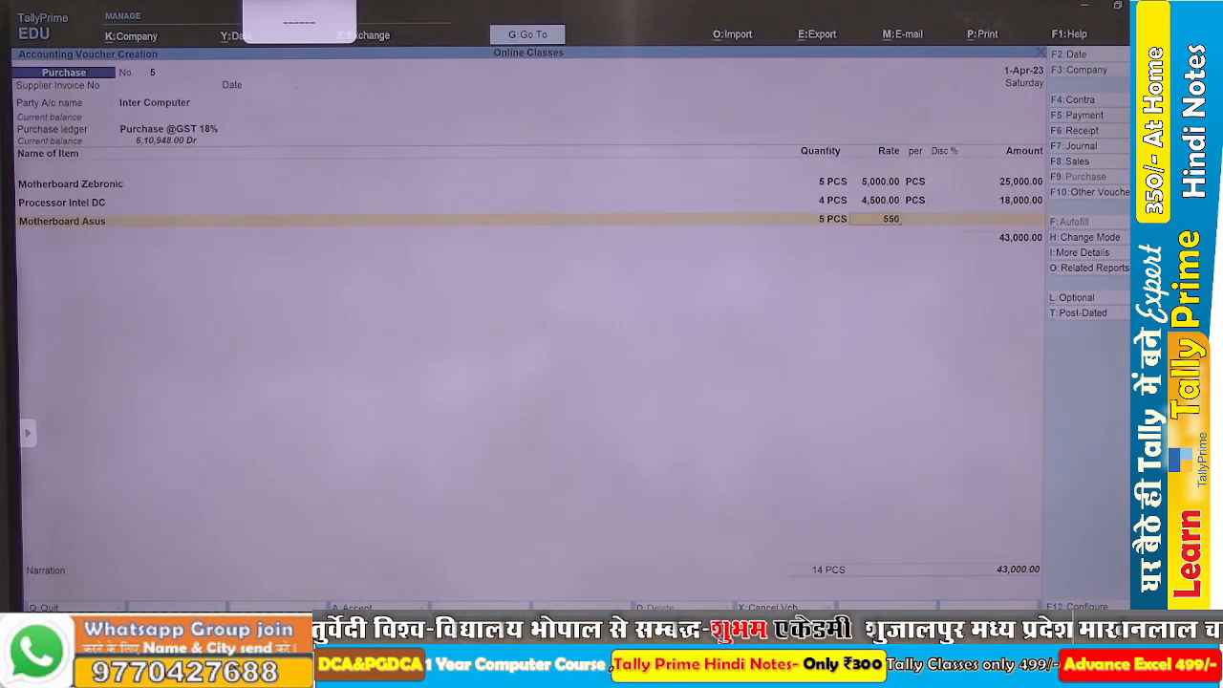
pyautogui.press('Return')
pyautogui.press('Return')
pyautogui.press('Return')
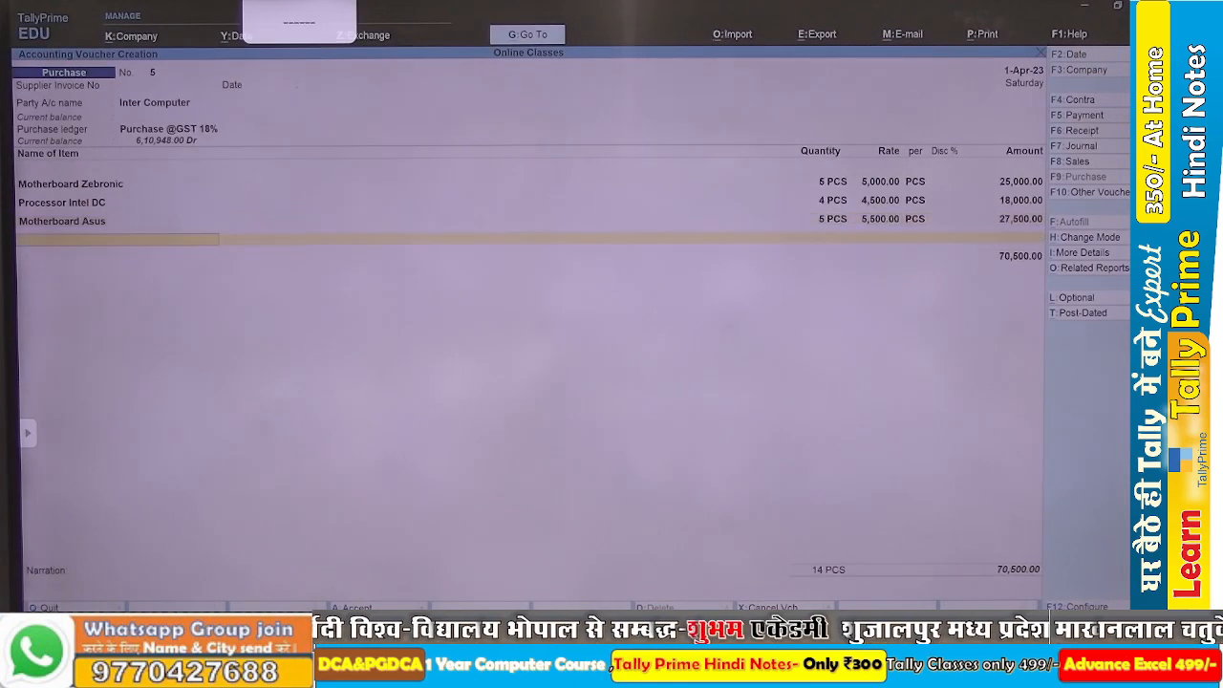
# Check the fourth product in the Word assignment, and start a new stock item named Processor AMD Athlon in TallyPrime.
pyautogui.hotkey('alt', 'Tab')
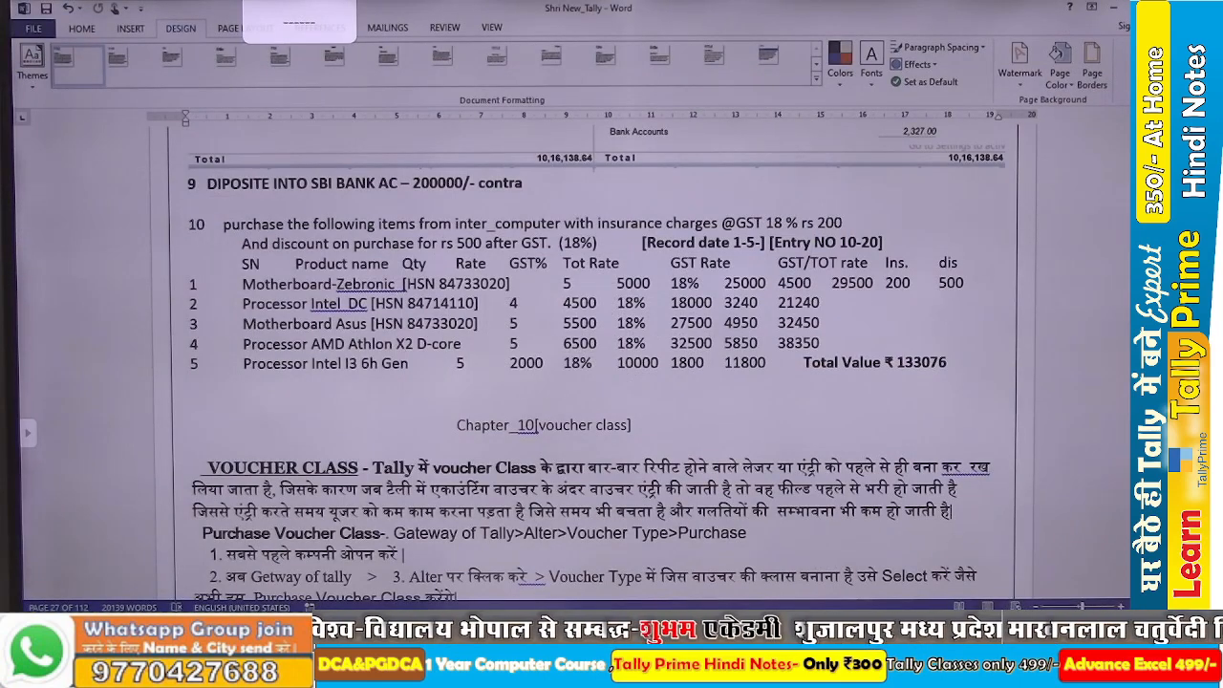
pyautogui.hotkey('alt', 'Tab')
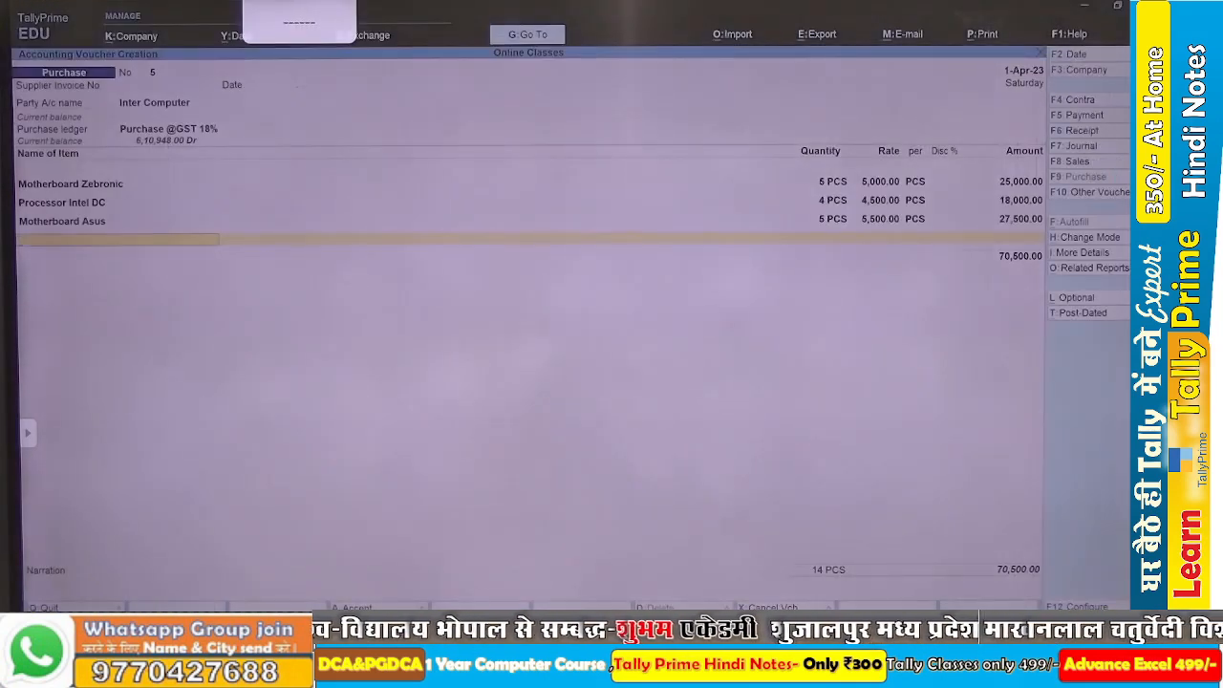
pyautogui.hotkey('alt', 'c')
pyautogui.write('Pro')
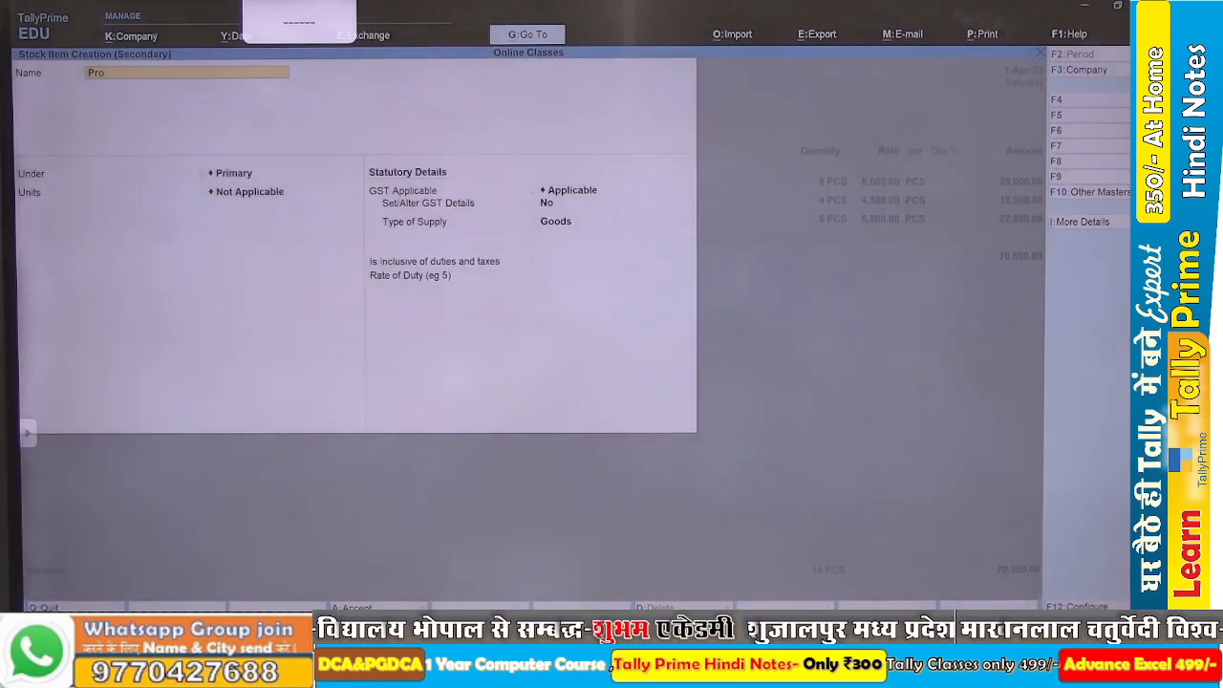
pyautogui.write('cessor A')
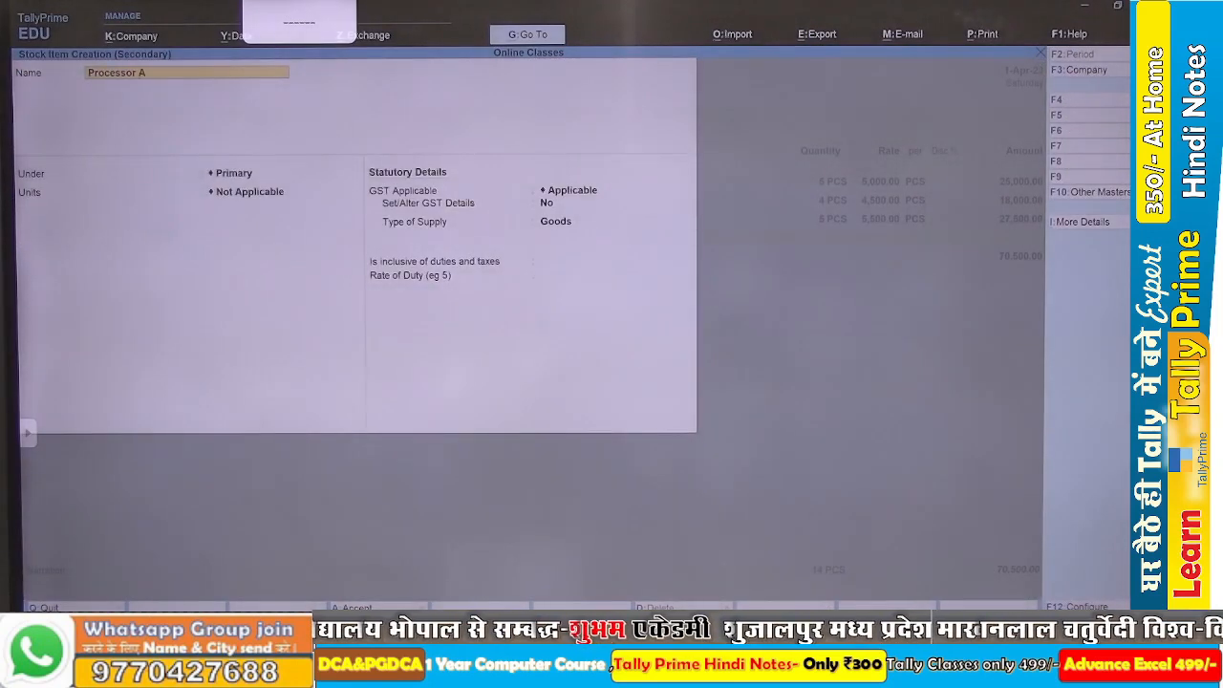
pyautogui.write('MD Athlon')
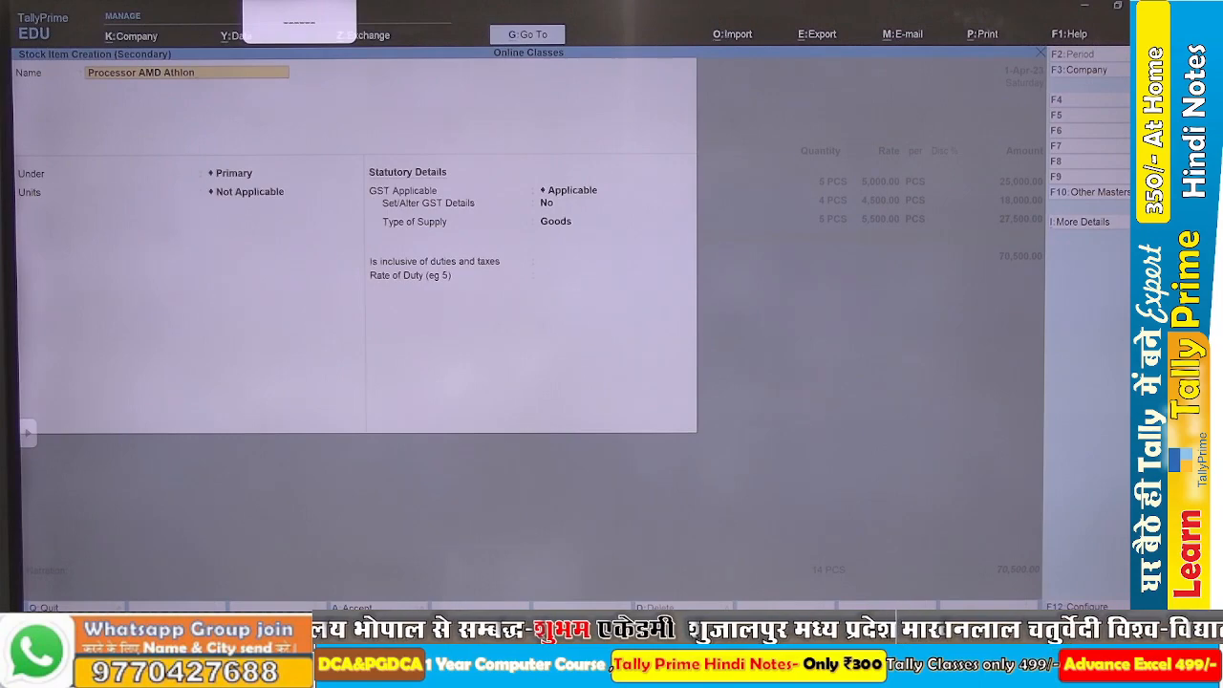
pyautogui.hotkey('alt', 'Tab')
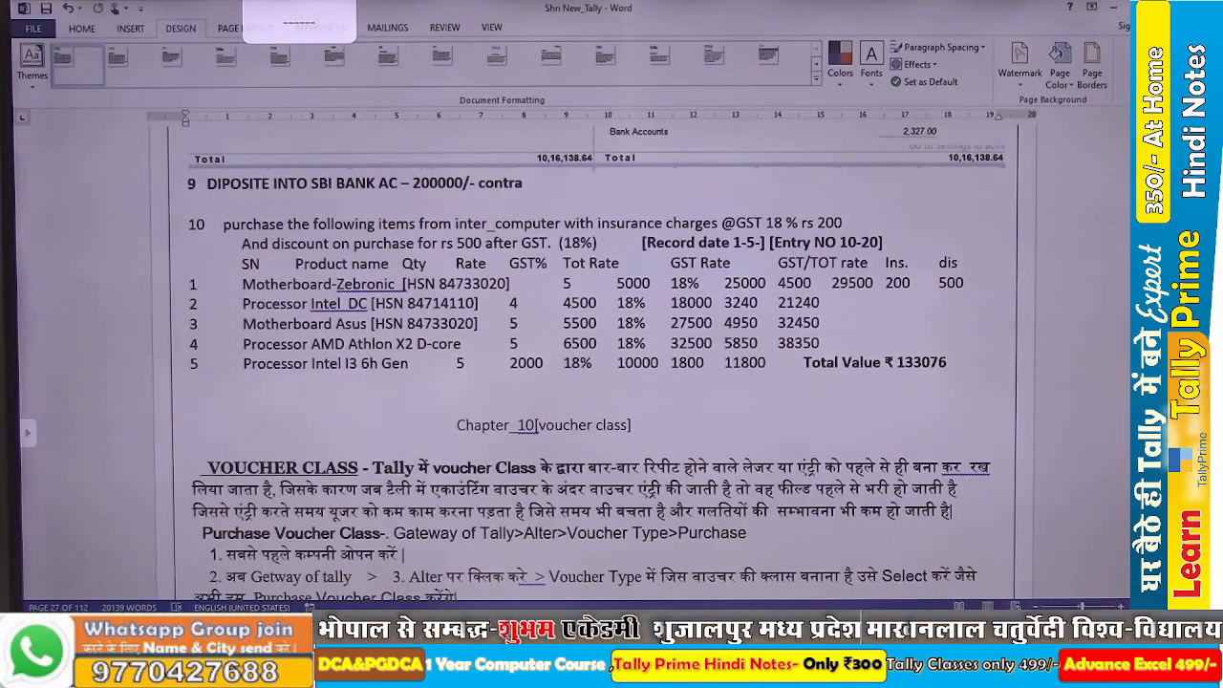
pyautogui.hotkey('alt', 'Tab')
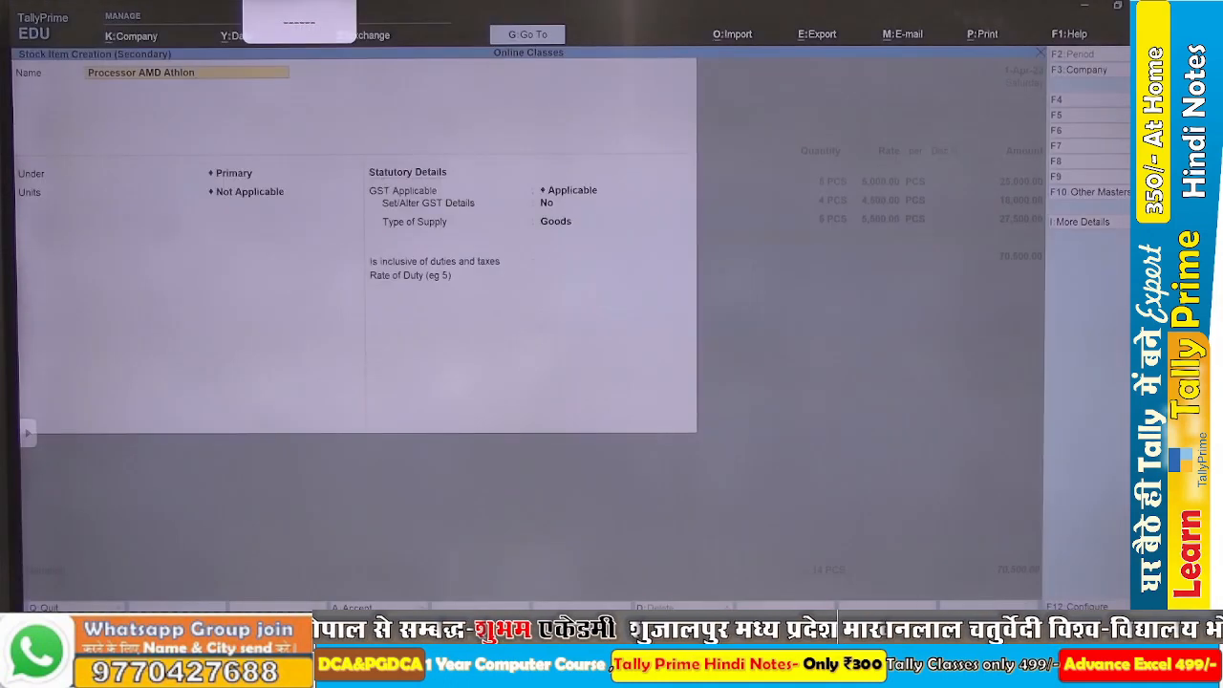
pyautogui.press('Return')
# Place Processor AMD Athlon under the UPS group with PCS as its unit, and save the item.
pyautogui.press('Down')
pyautogui.press('Down')
pyautogui.press('Down')
pyautogui.press('Down')
pyautogui.press('Down')
pyautogui.press('Down')
pyautogui.press('Down')
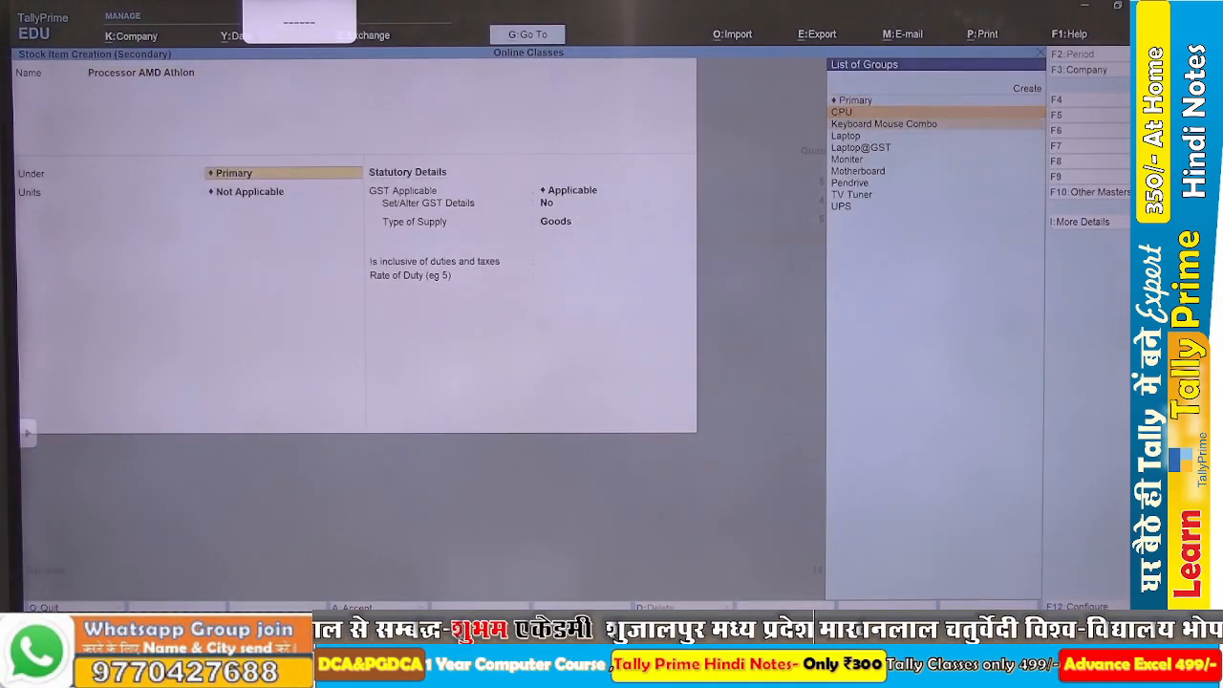
pyautogui.press('Down')
pyautogui.press('Down')
pyautogui.press('Return')
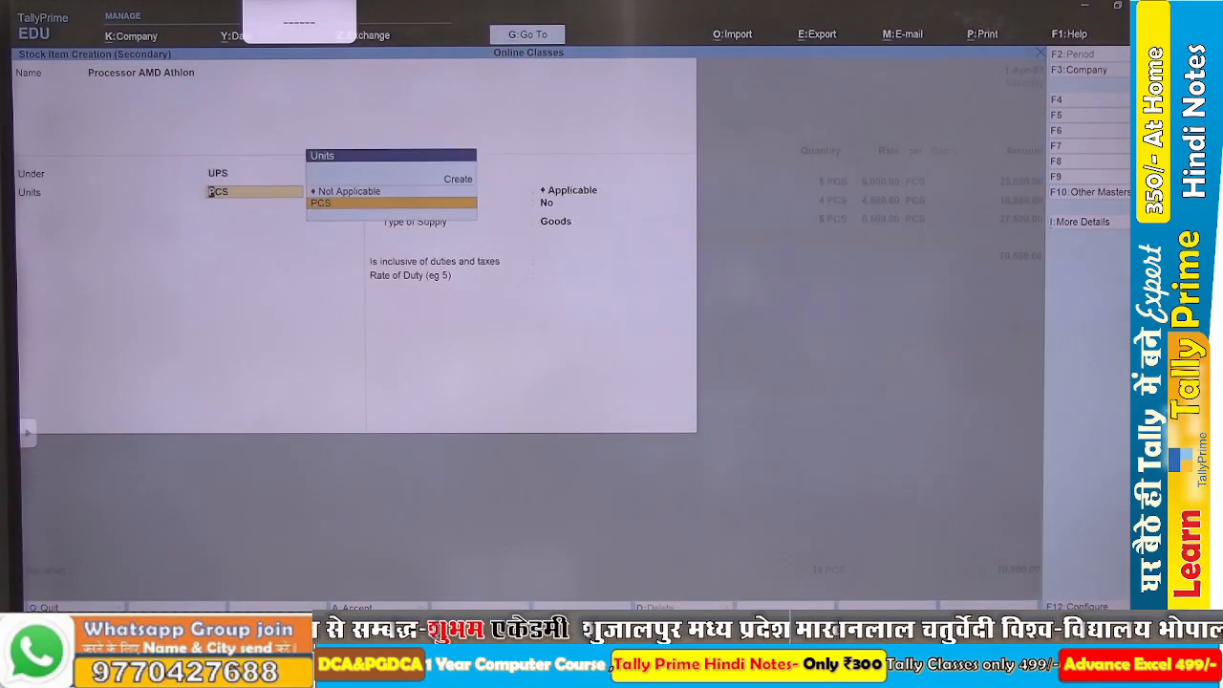
pyautogui.press('Return')
pyautogui.hotkey('ctrl', 'a')
# Enter quantity 5 and rate 6,500 for Processor AMD Athlon in the purchase voucher, checking the line against the Word assignment.
pyautogui.write('5')
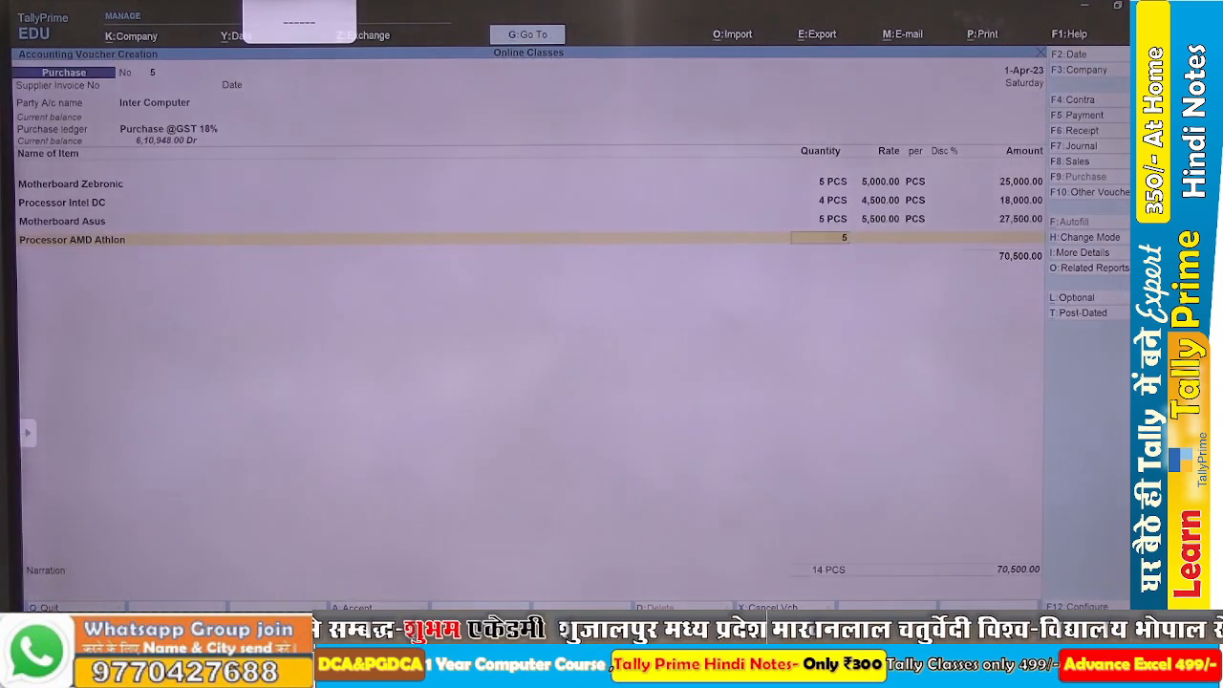
pyautogui.press('Return')
pyautogui.write('658')
pyautogui.press('BackSpace')
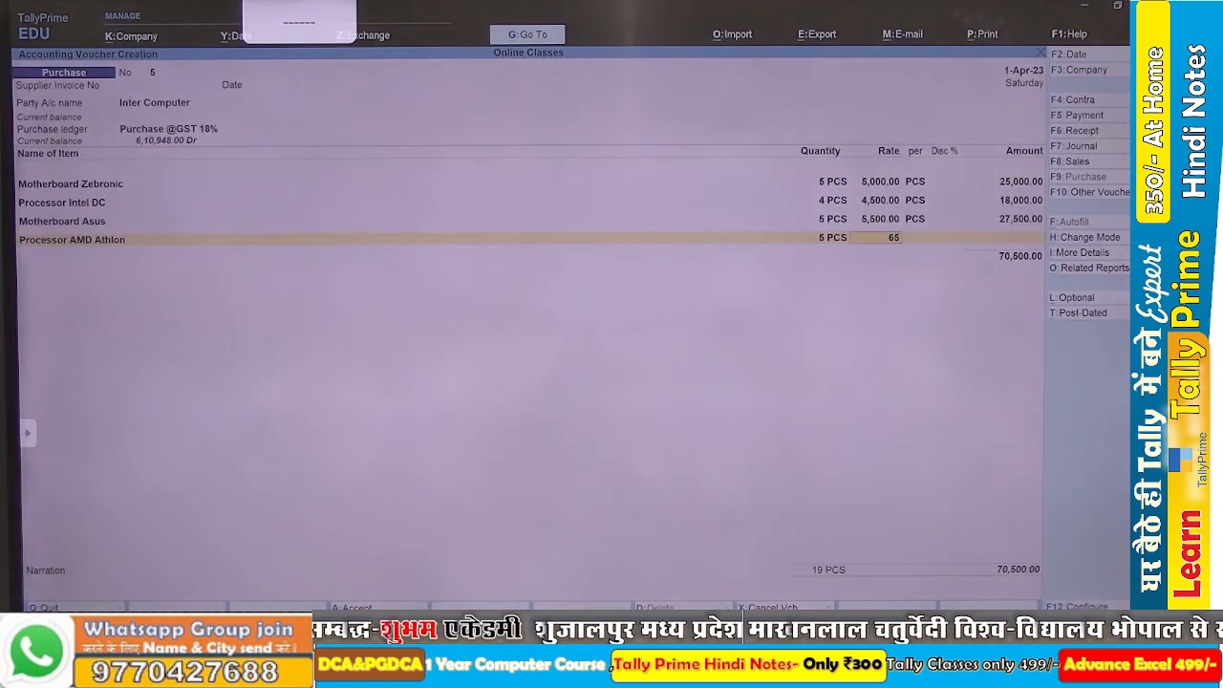
pyautogui.write('000')
pyautogui.press('BackSpace')
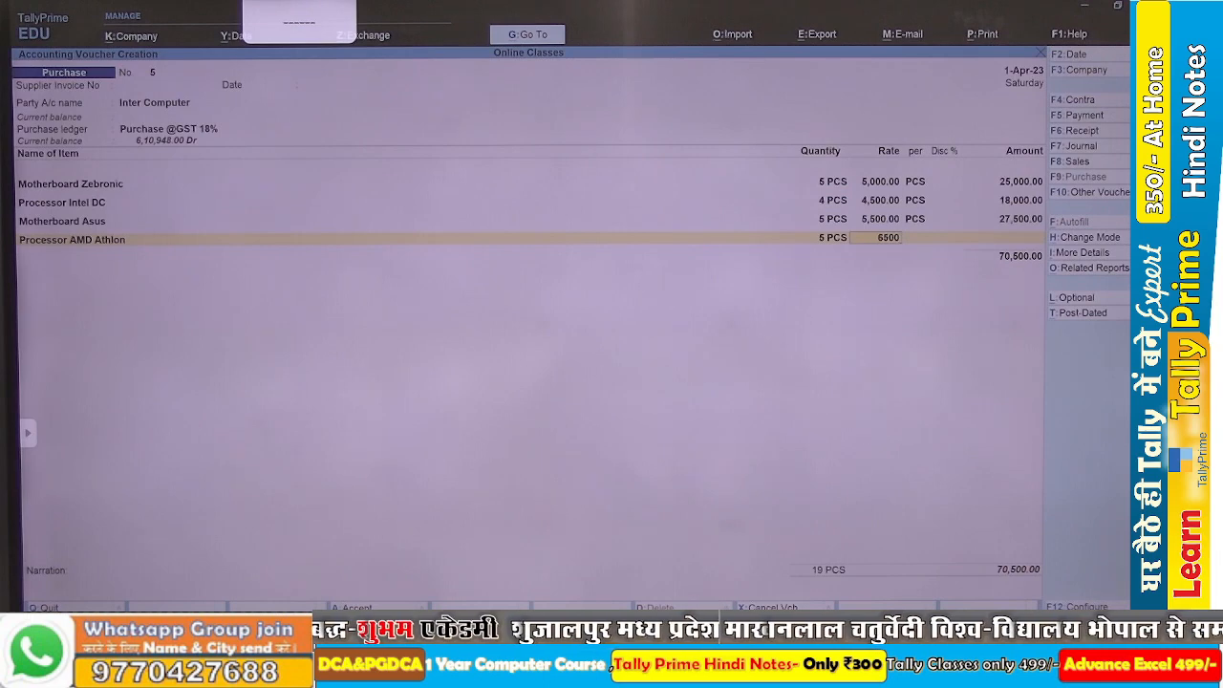
pyautogui.press('Return')
pyautogui.hotkey('alt', 'Tab')
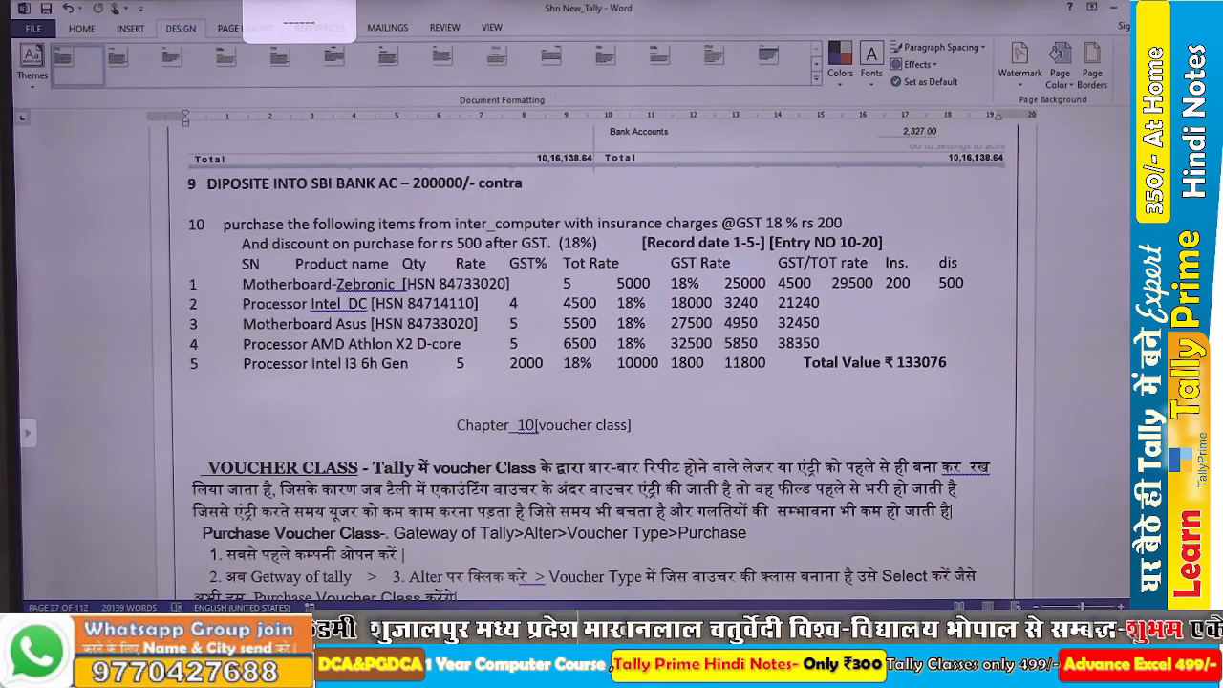
pyautogui.hotkey('alt', 'Tab')
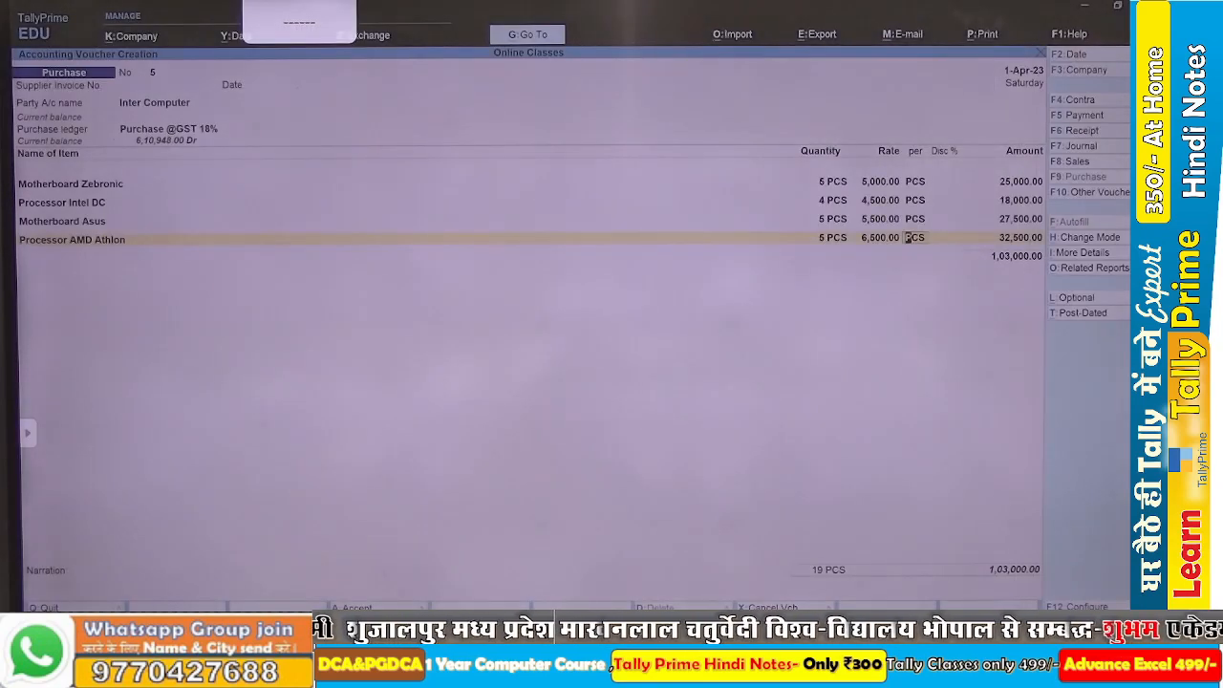
pyautogui.press('Return')
pyautogui.press('Return')
pyautogui.press('Return')
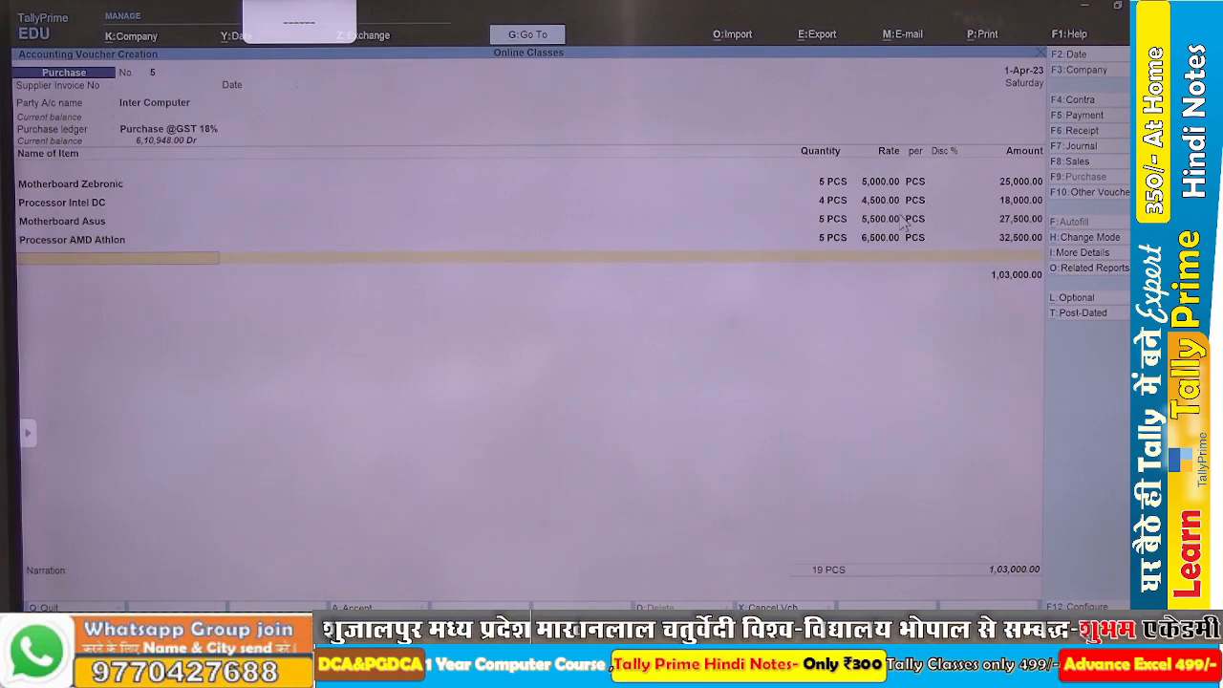
# Start a new stock item with Processor as the beginning of its name, and check the fifth product in the Word assignment.
pyautogui.hotkey('alt', 'c')
pyautogui.write('Proc')
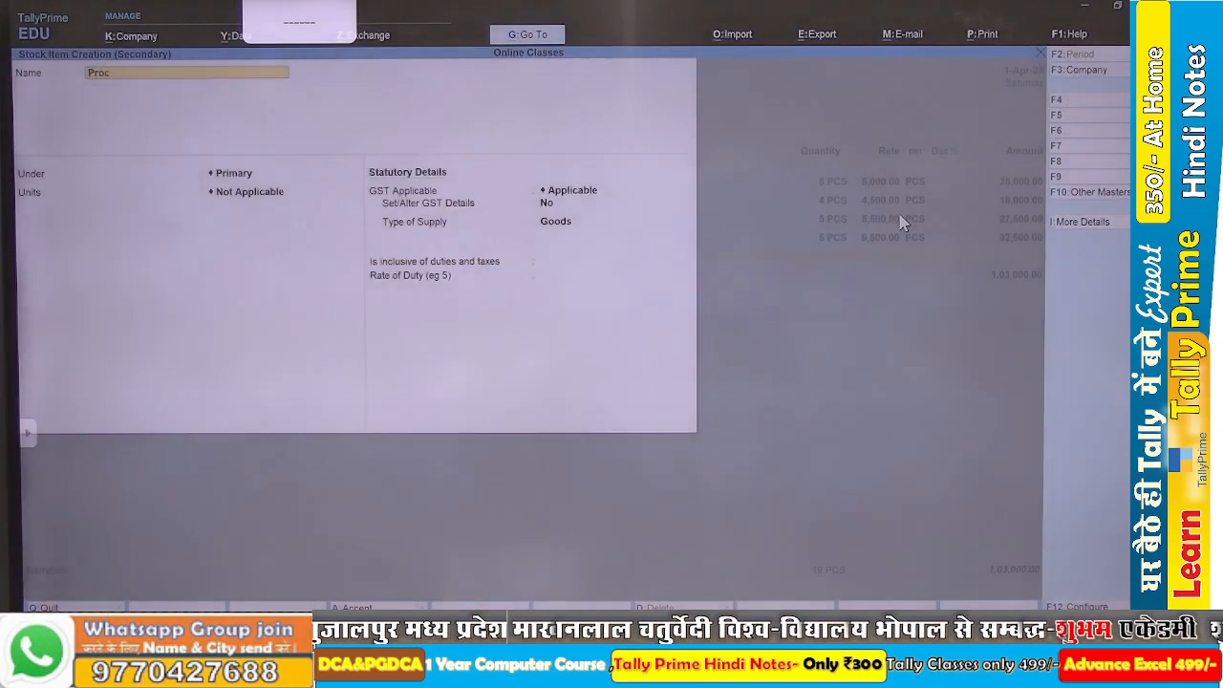
pyautogui.write('essor')
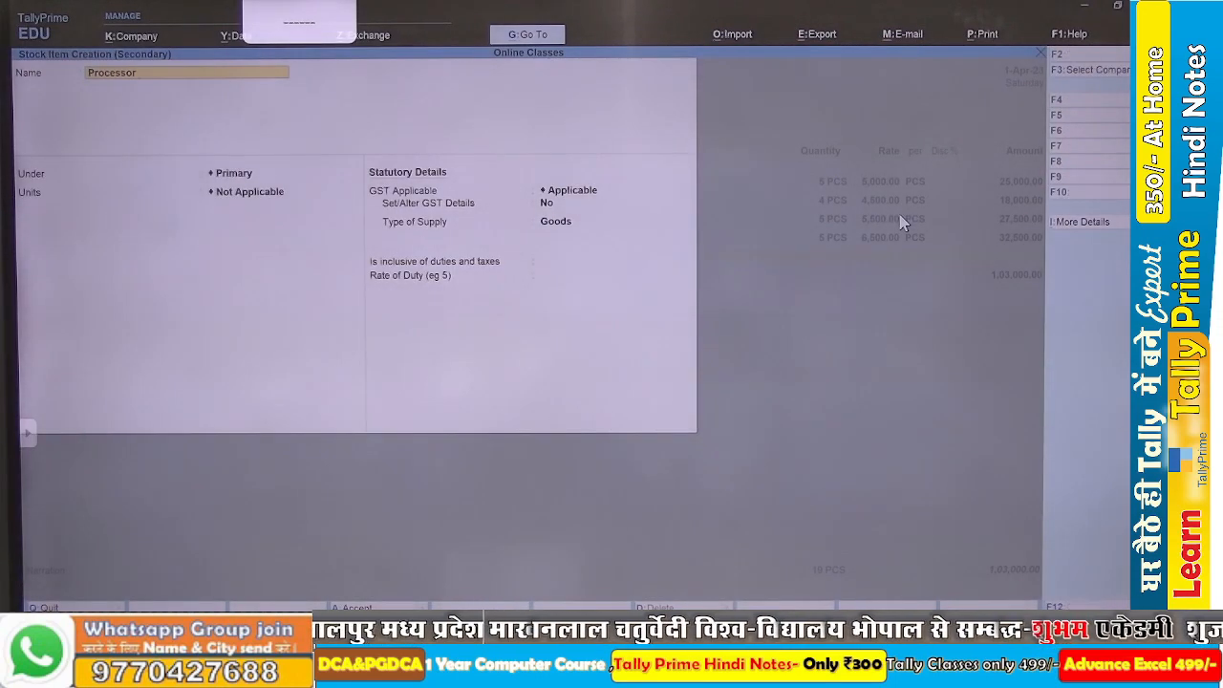
pyautogui.hotkey('alt', 'Tab')
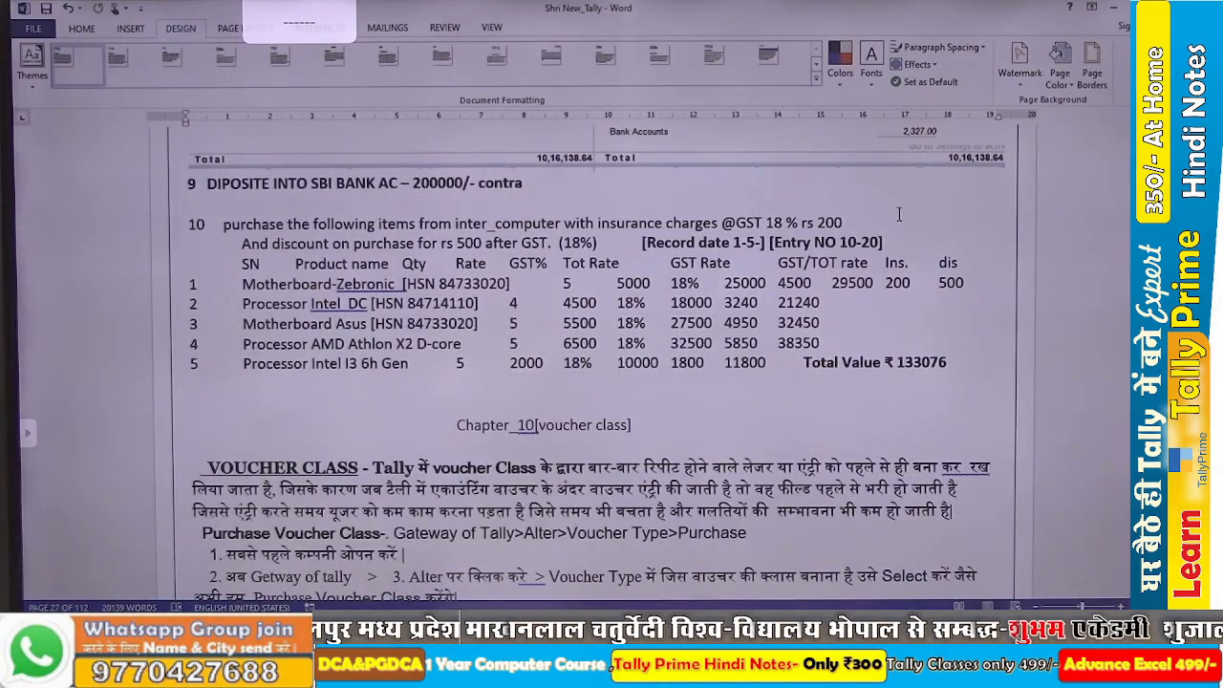
pyautogui.hotkey('alt', 'Tab')
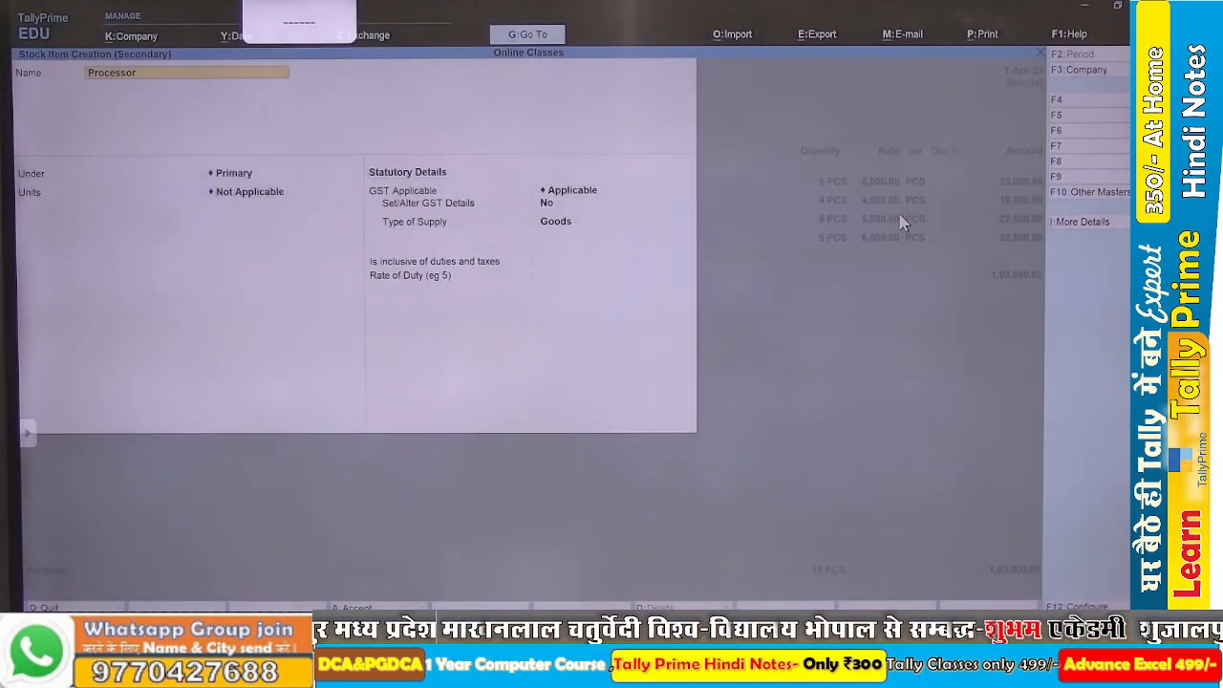
# Complete the new stock item's name as Processor Intel I3 6th Gen in TallyPrime.
pyautogui.write('Intel I3')
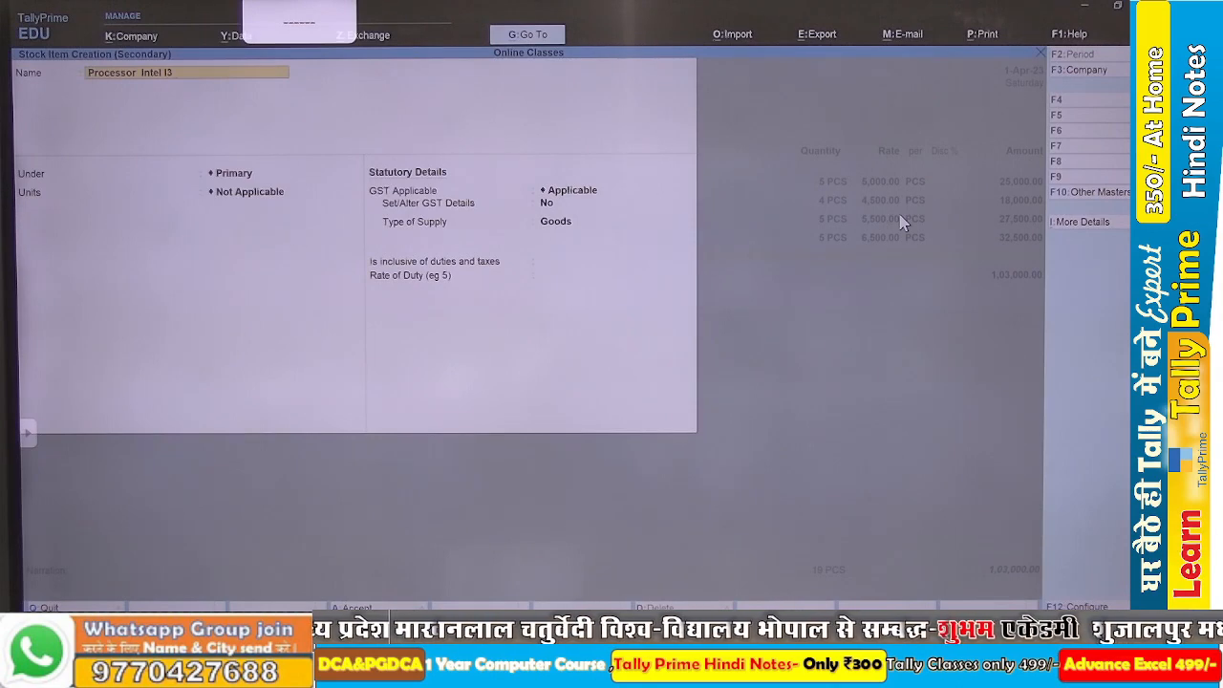
pyautogui.write(' 6 th')
pyautogui.press('BackSpace')
pyautogui.press('BackSpace')
pyautogui.write('Th')
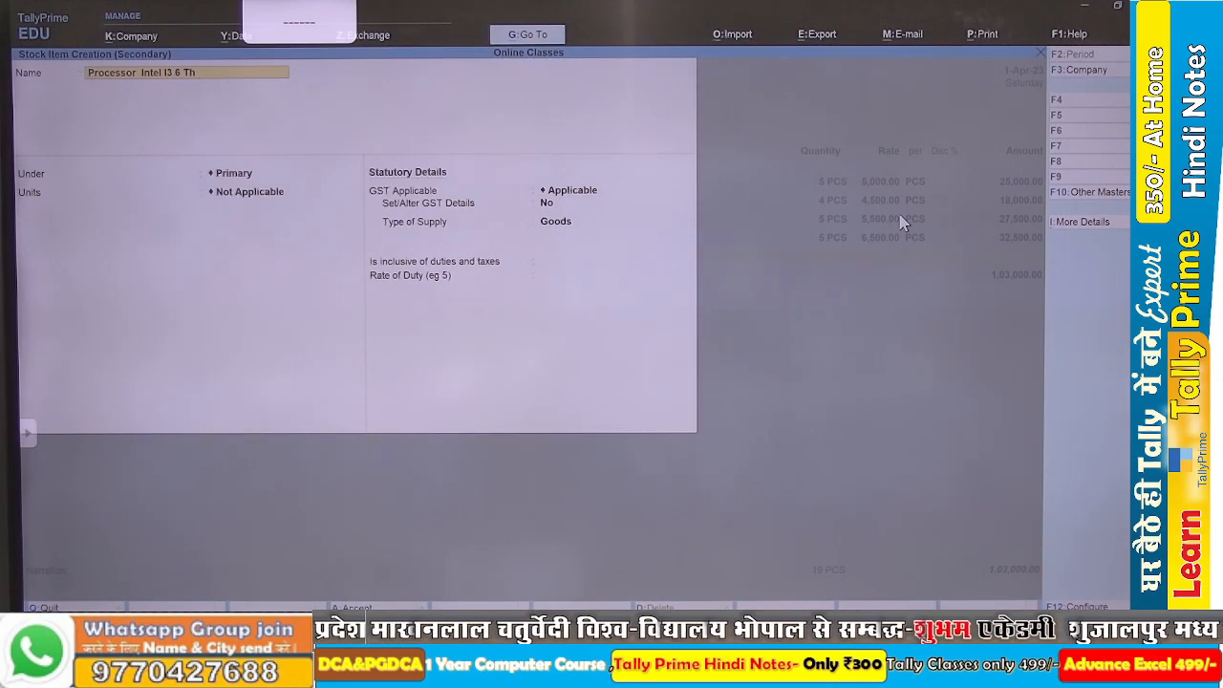
pyautogui.write(' Gn')
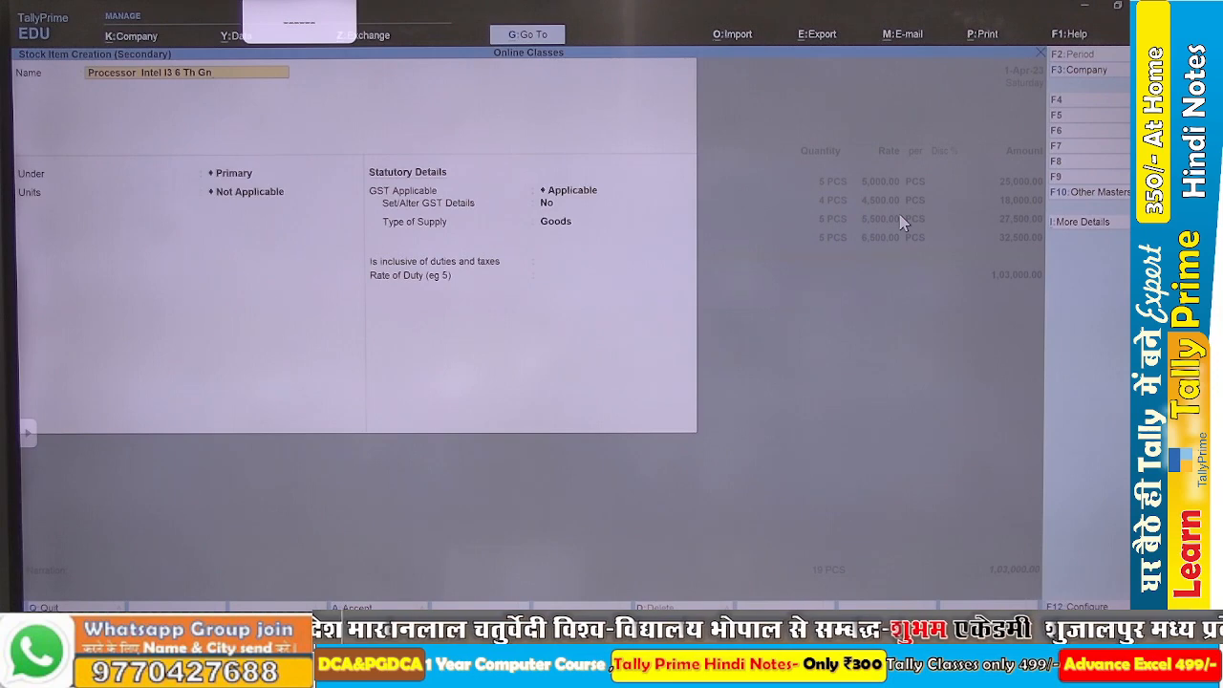
pyautogui.press('BackSpace')
pyautogui.press('BackSpace')
pyautogui.press('BackSpace')
pyautogui.press('BackSpace')
pyautogui.press('BackSpace')
pyautogui.press('BackSpace')
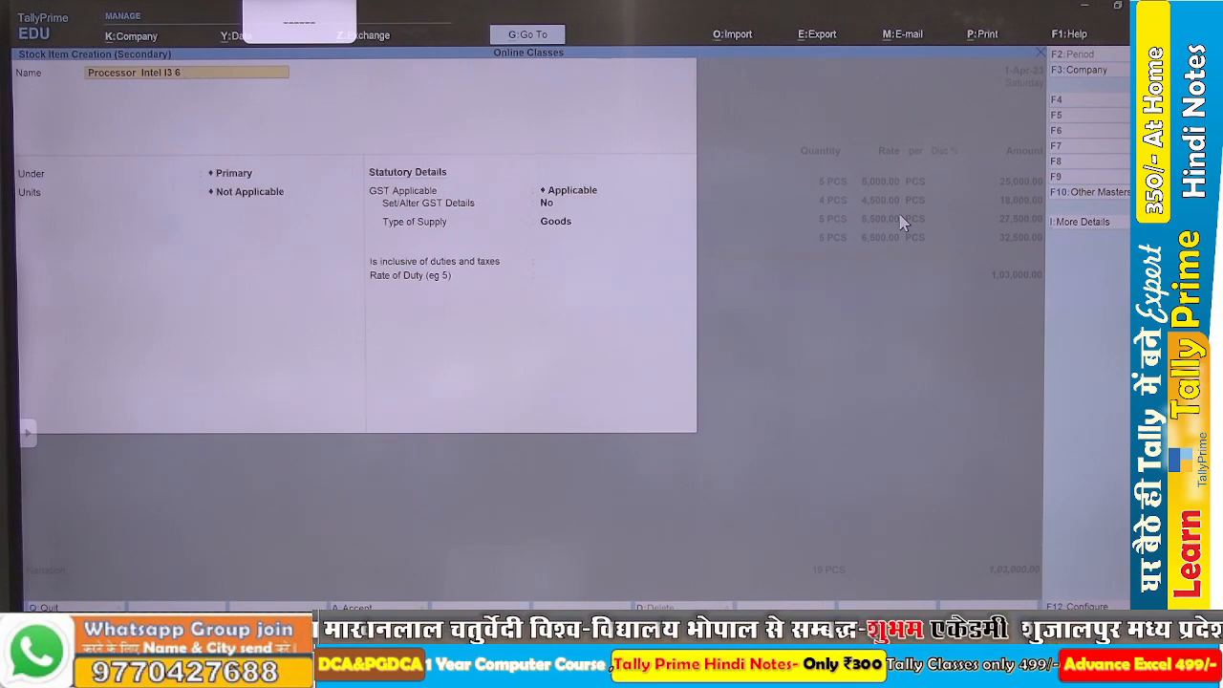
pyautogui.write('th')
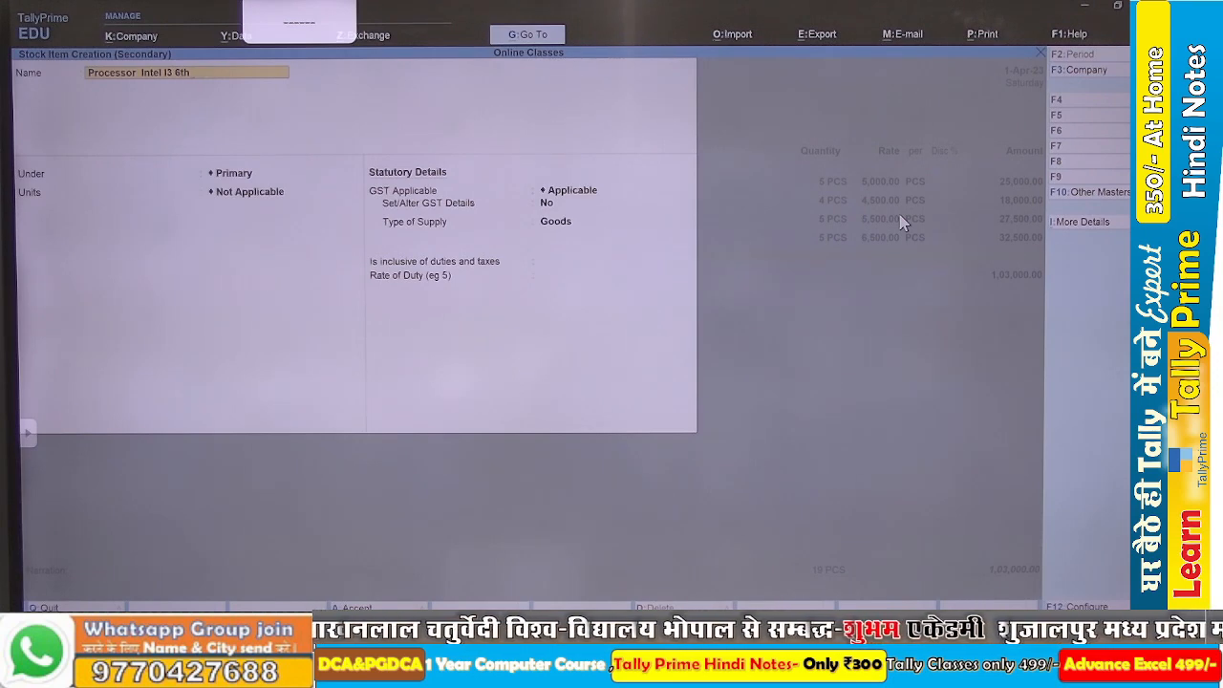
pyautogui.write(' Gen')
pyautogui.press('Return')
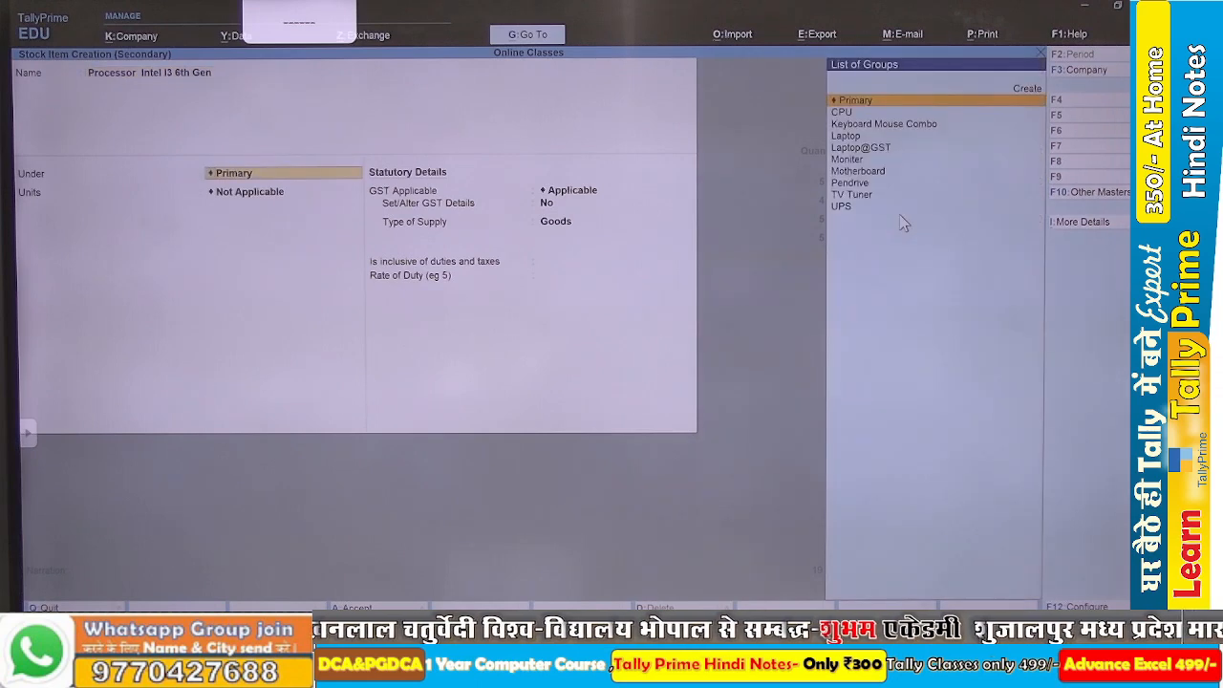
# Place Processor Intel I3 6th Gen under the CPU group with PCS as its unit, and save the item.
pyautogui.write('Cp')
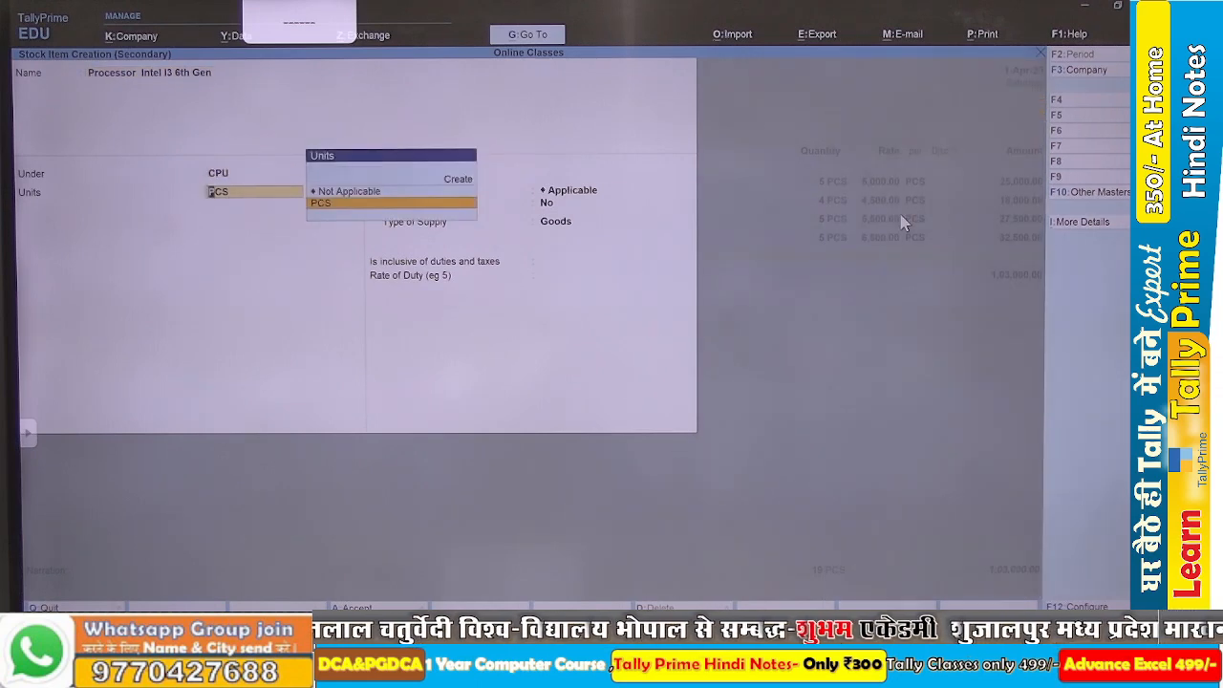
pyautogui.press('Return')
pyautogui.hotkey('ctrl', 'a')
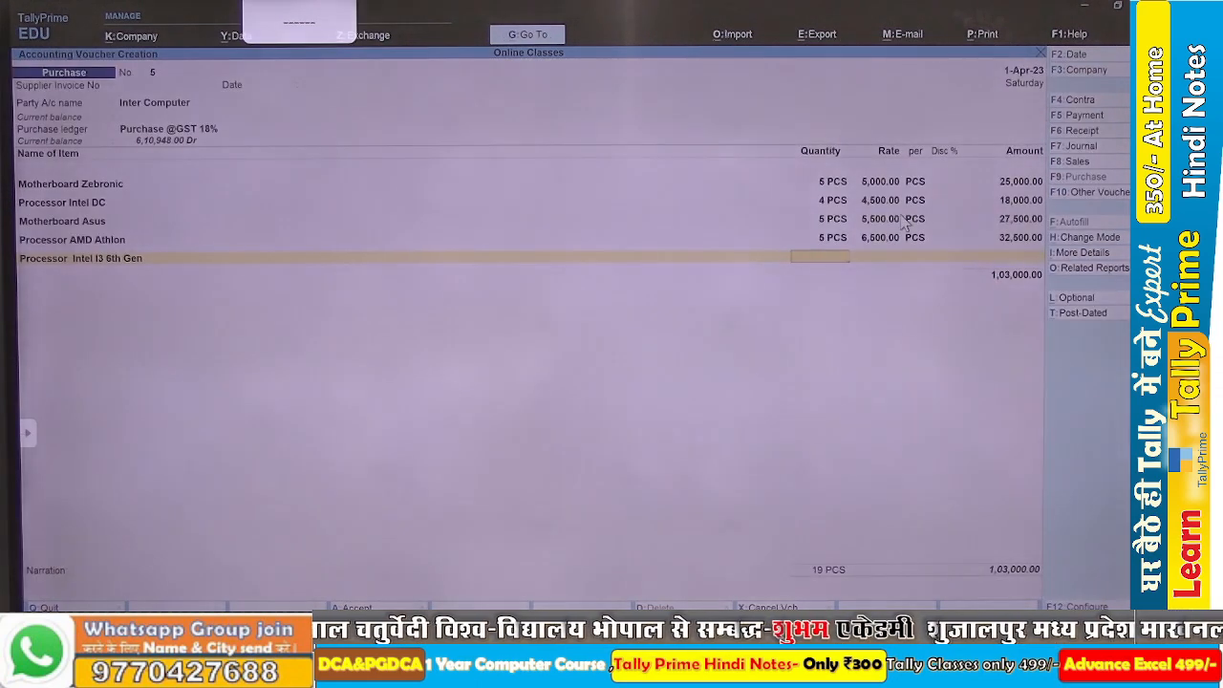
# Check the fifth line in the Word assignment and enter quantity 5 and rate 2,000 for Processor Intel I3 6th Gen in TallyPrime's purchase voucher.
pyautogui.hotkey('alt', 'Tab')
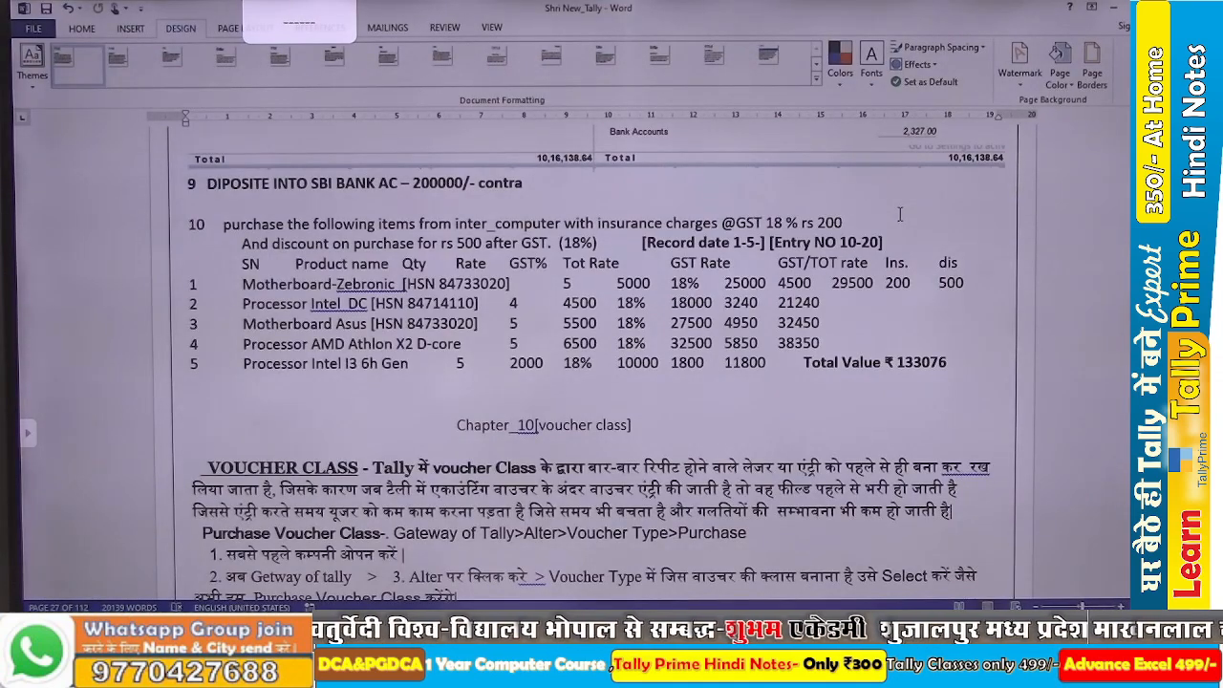
pyautogui.press('alt')
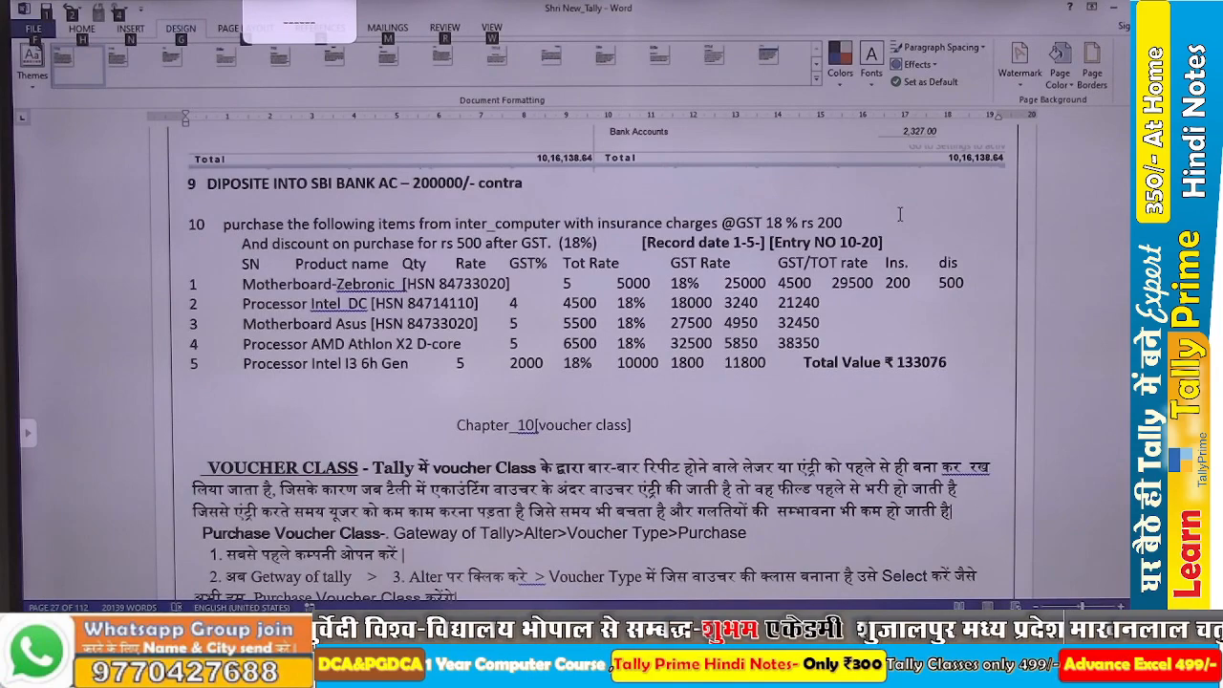
pyautogui.hotkey('alt', 'Tab')
pyautogui.press('Return')
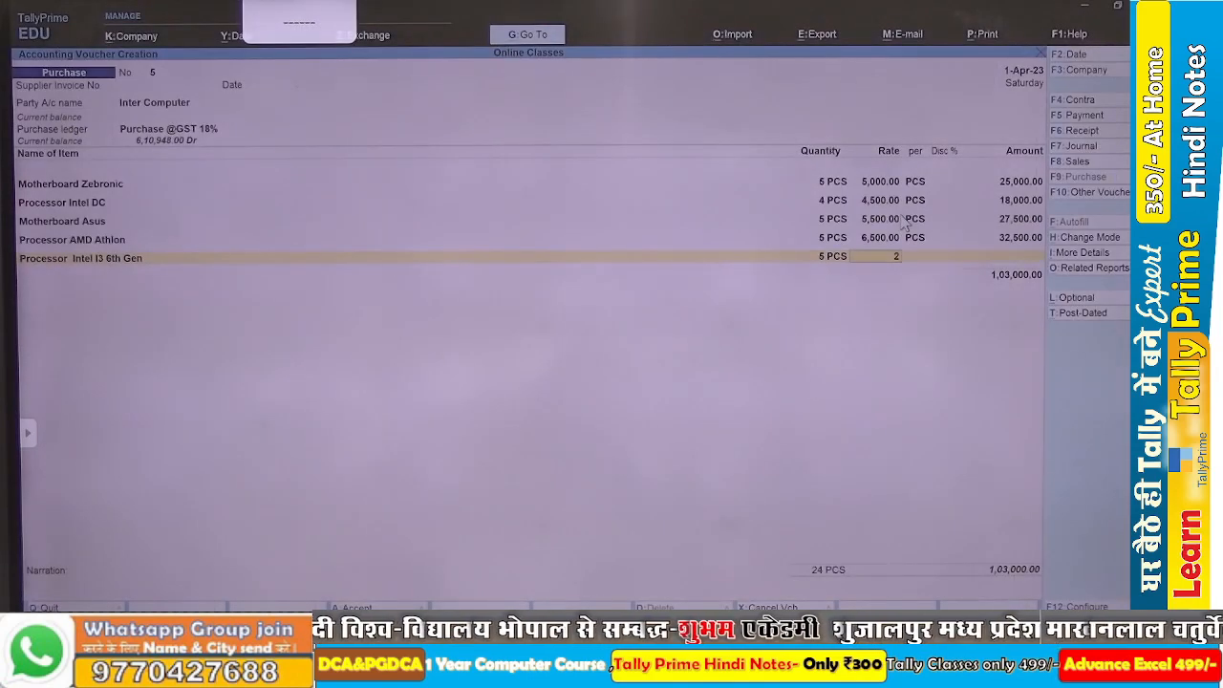
pyautogui.press('Return')
pyautogui.press('Return')
pyautogui.press('Return')
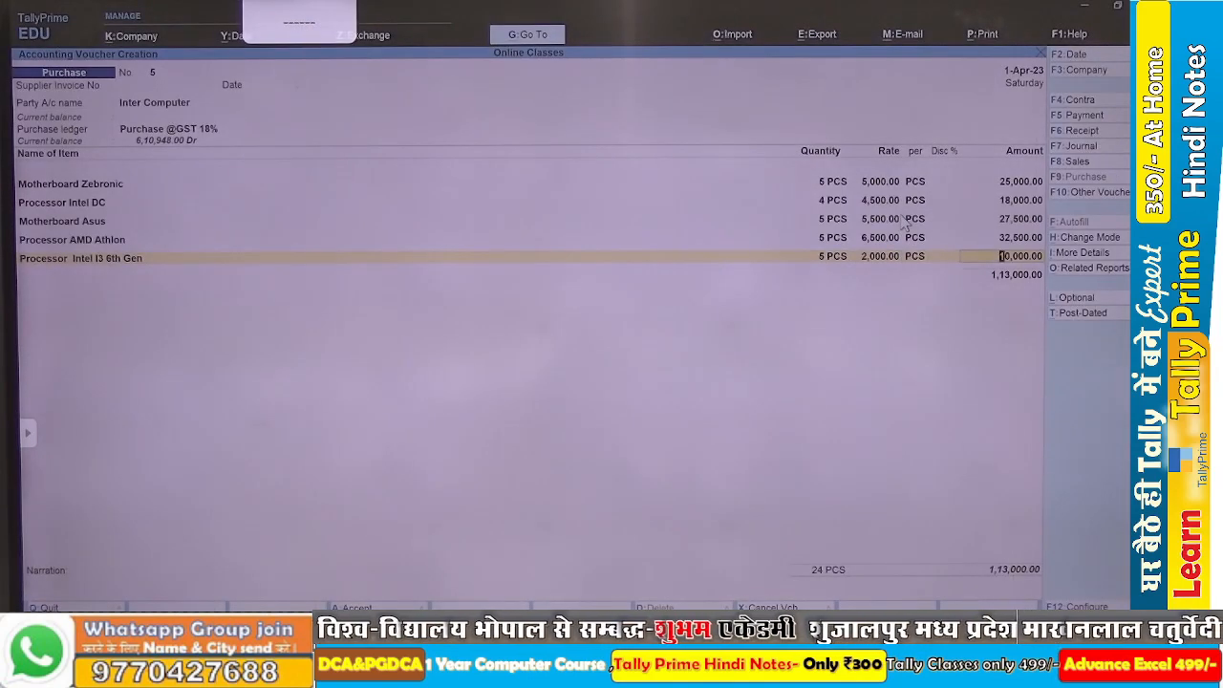
pyautogui.press('Return')
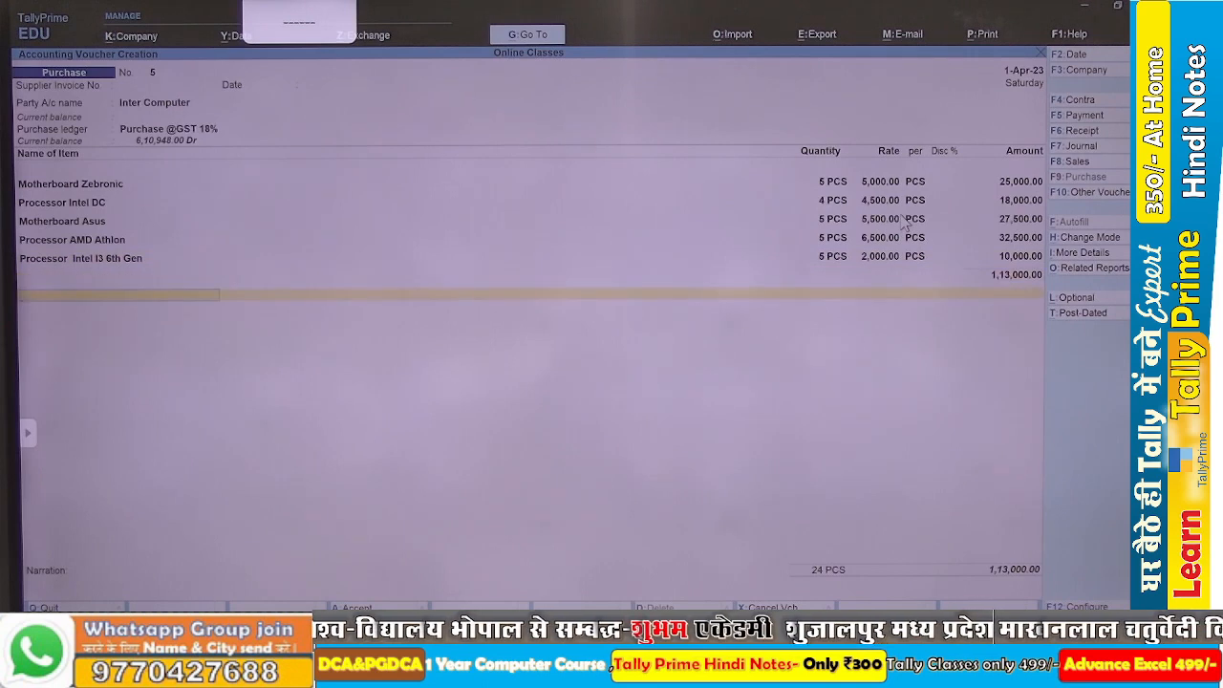
# Add the Discount on Purchase ledger to the voucher with amount -500, checking the discount against the Word assignment.
pyautogui.write('Di')
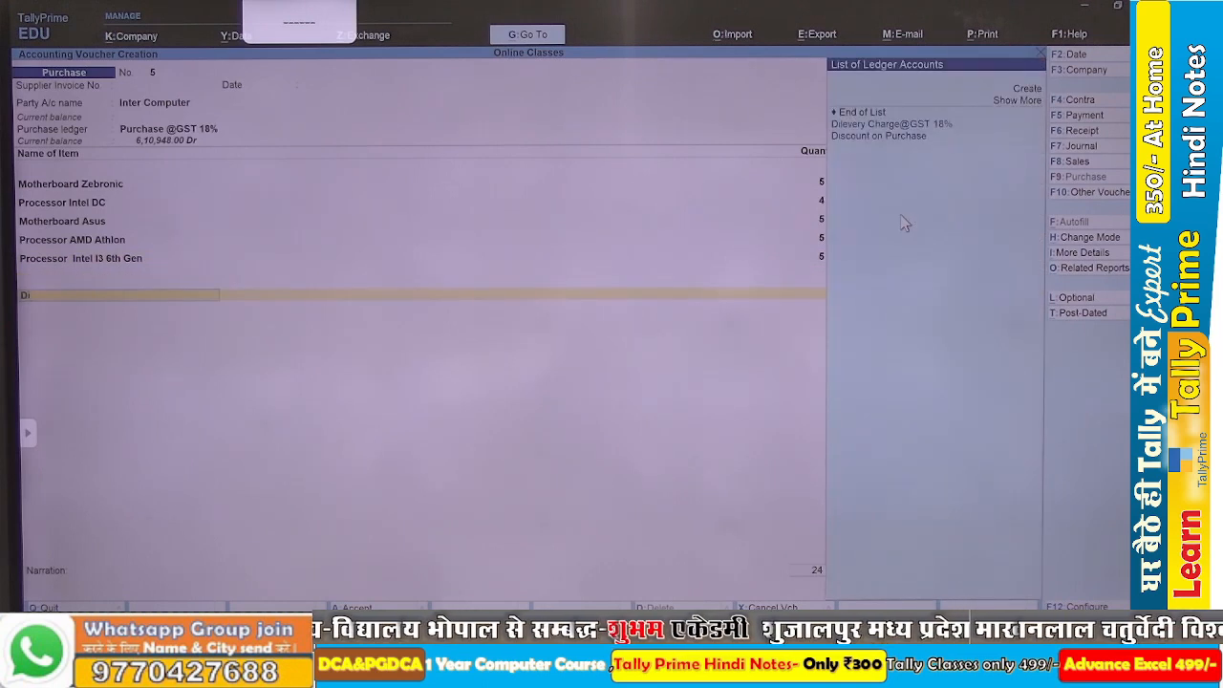
pyautogui.press('Down')
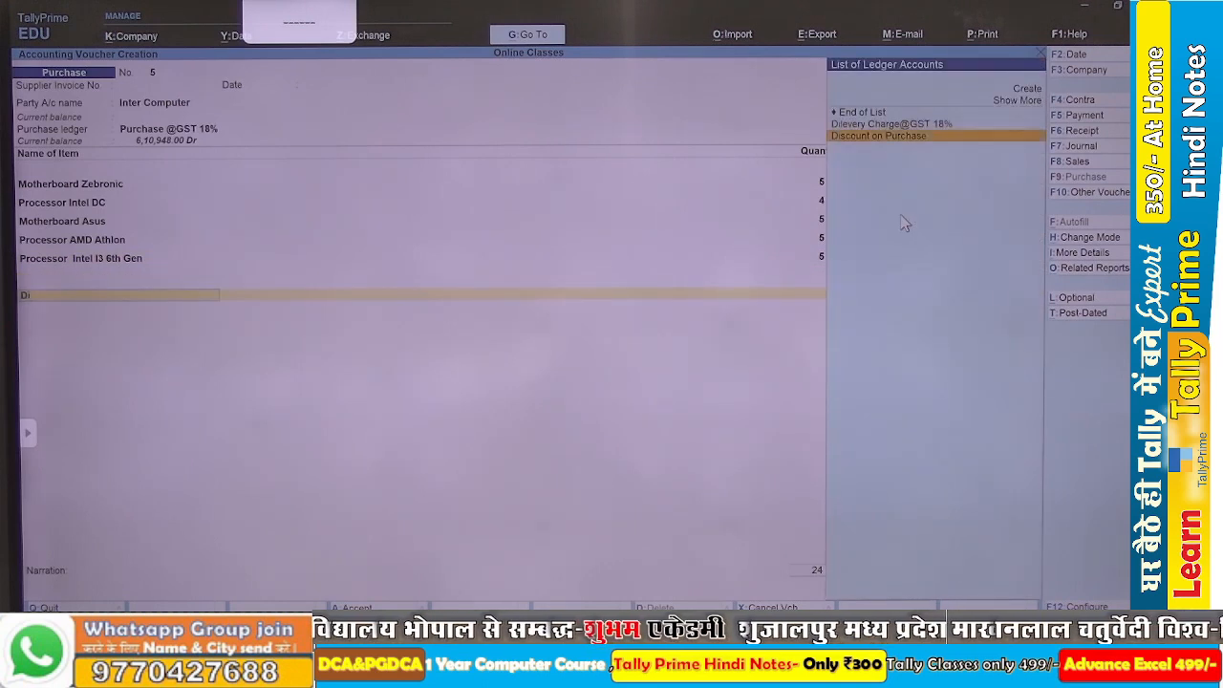
pyautogui.press('Return')
pyautogui.hotkey('alt', 'Tab')
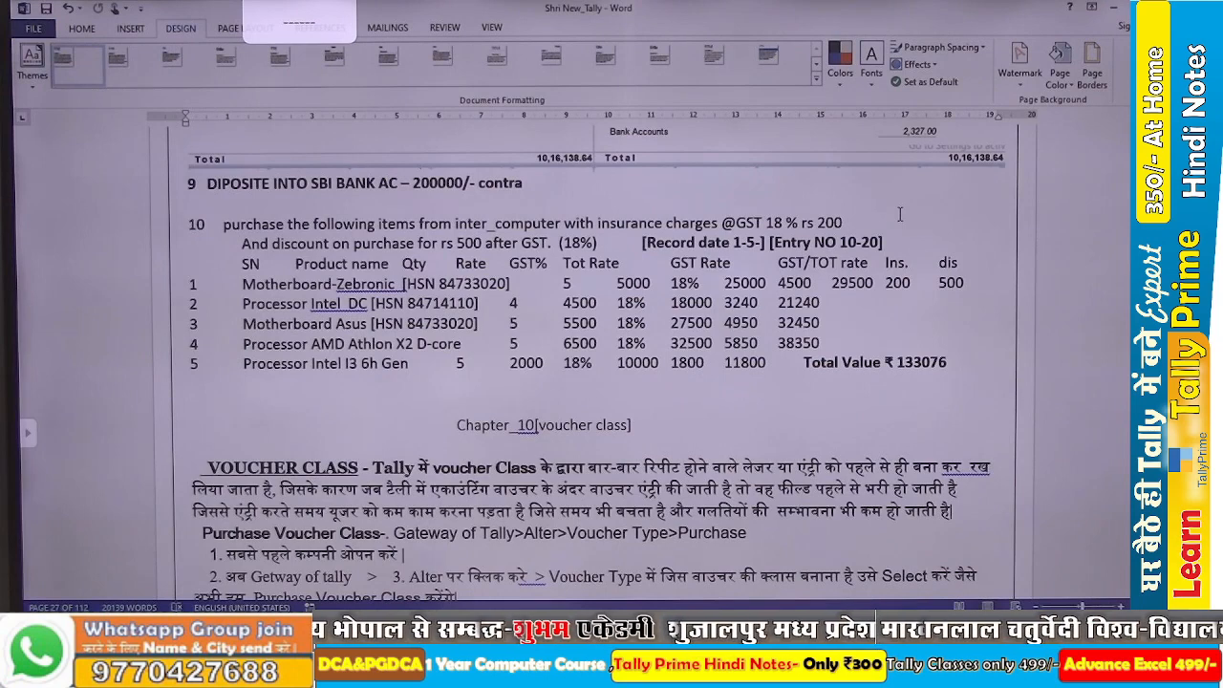
pyautogui.hotkey('alt', 'Tab')
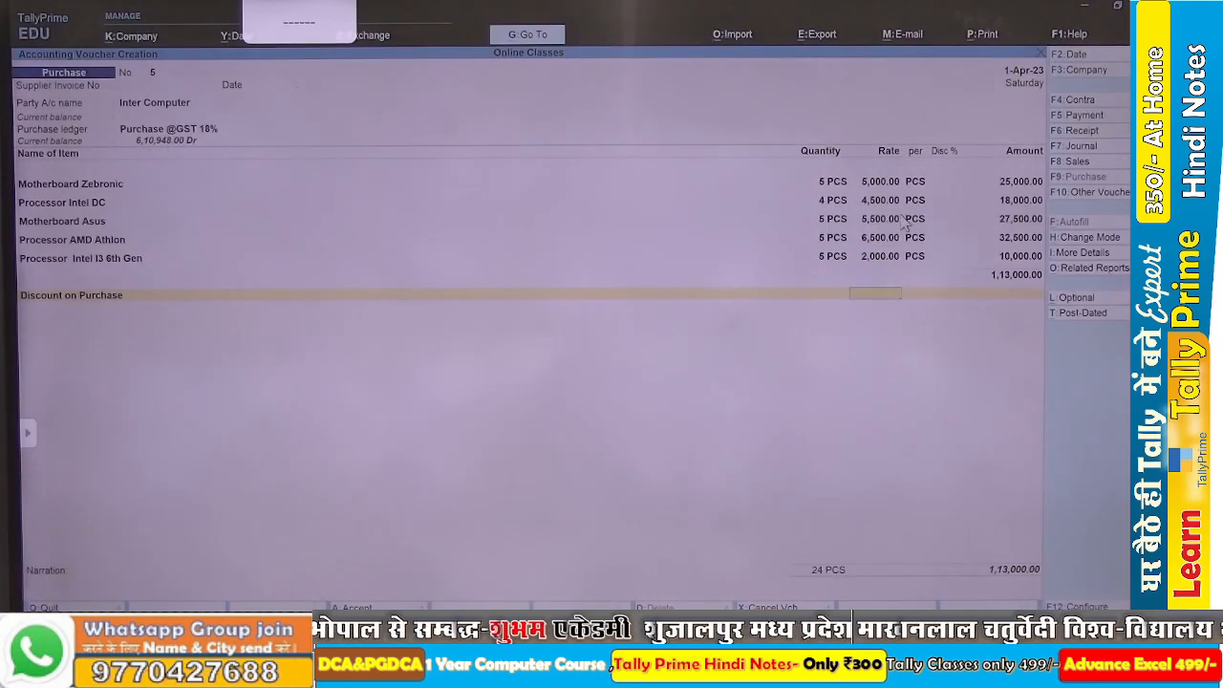
pyautogui.press('Return')
pyautogui.write('5')
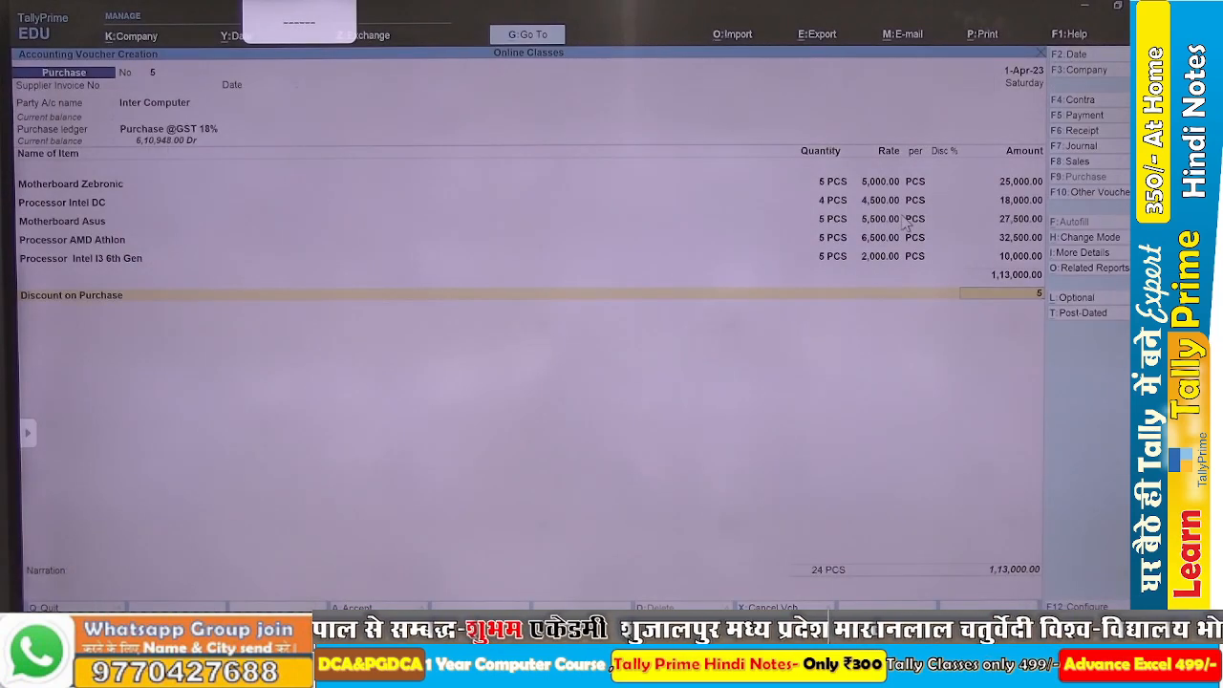
pyautogui.write('00')
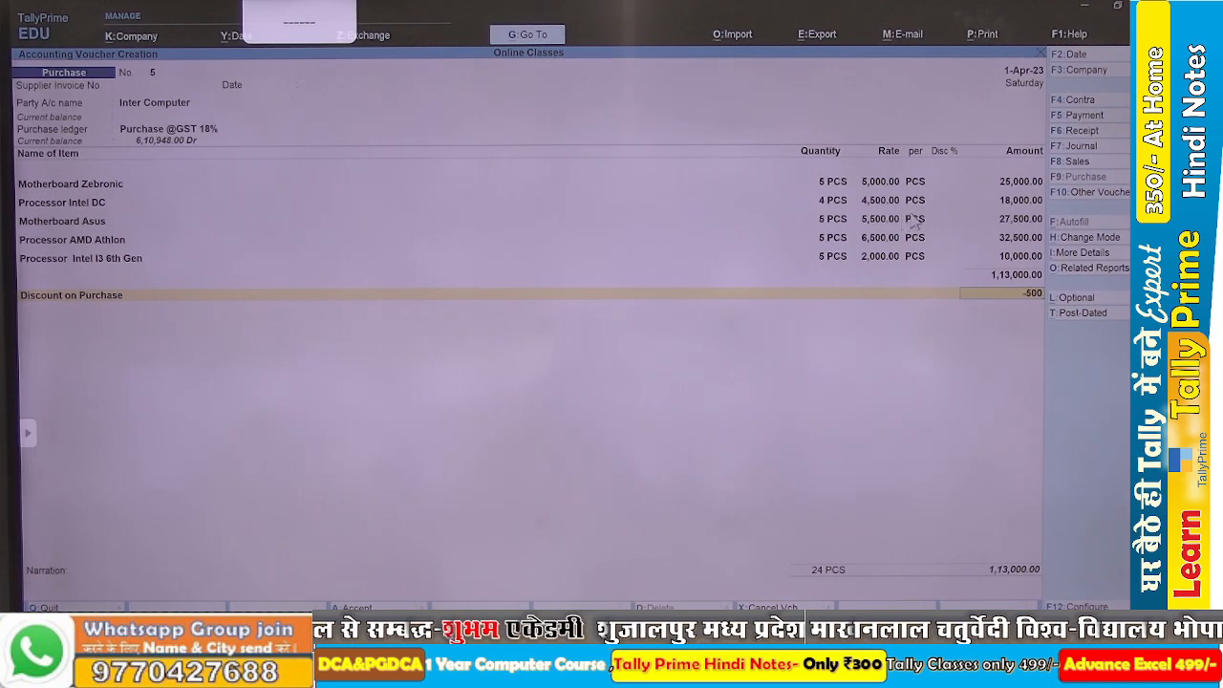
pyautogui.press('Return')
# Add the Insurance Charge@GST 18% ledger to the purchase voucher with an amount of 200.
pyautogui.write('In')
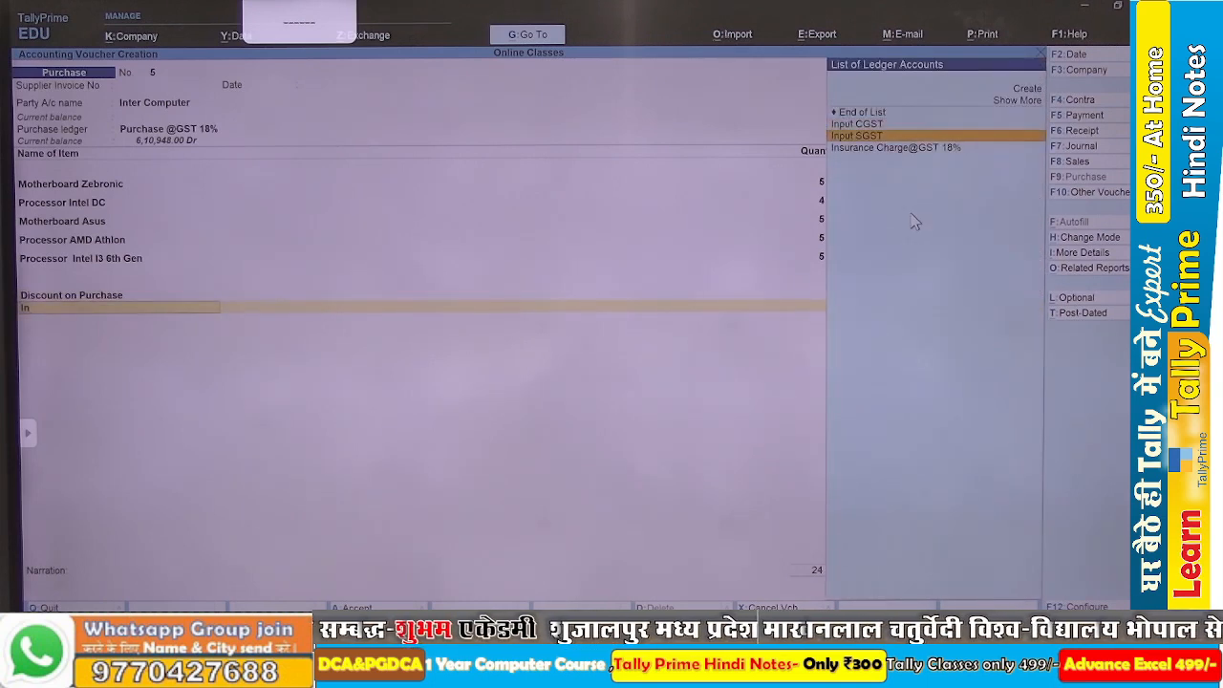
pyautogui.press('Down')
pyautogui.press('Return')
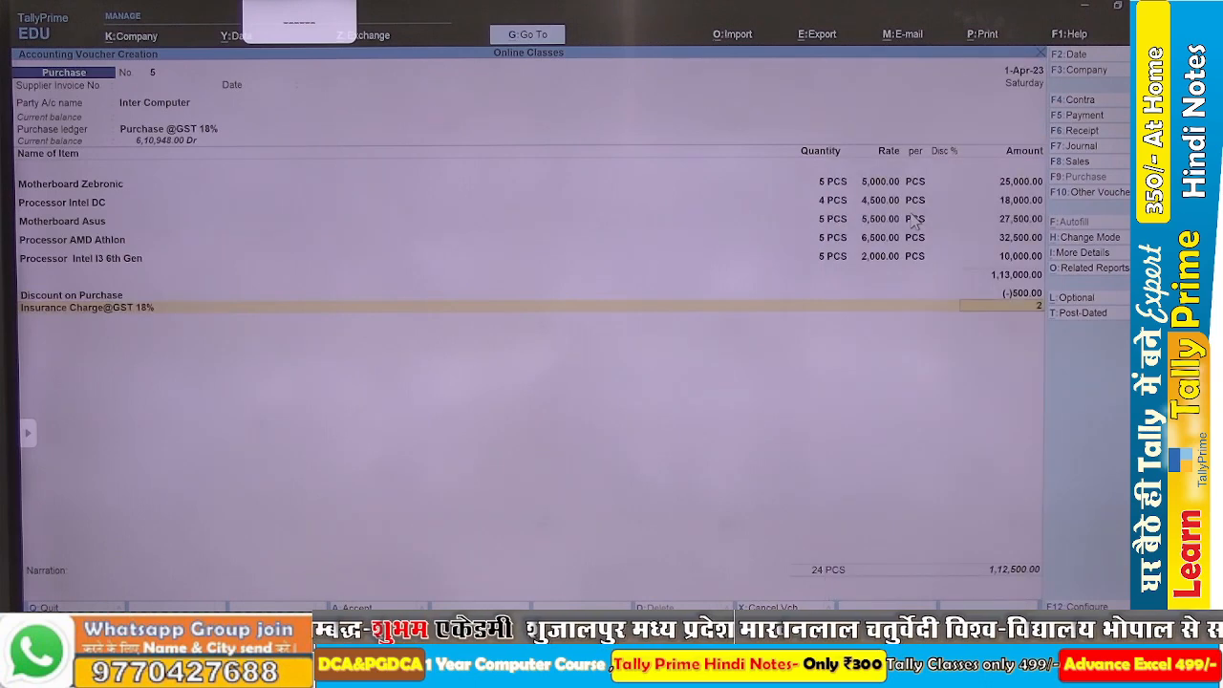
pyautogui.press('Return')
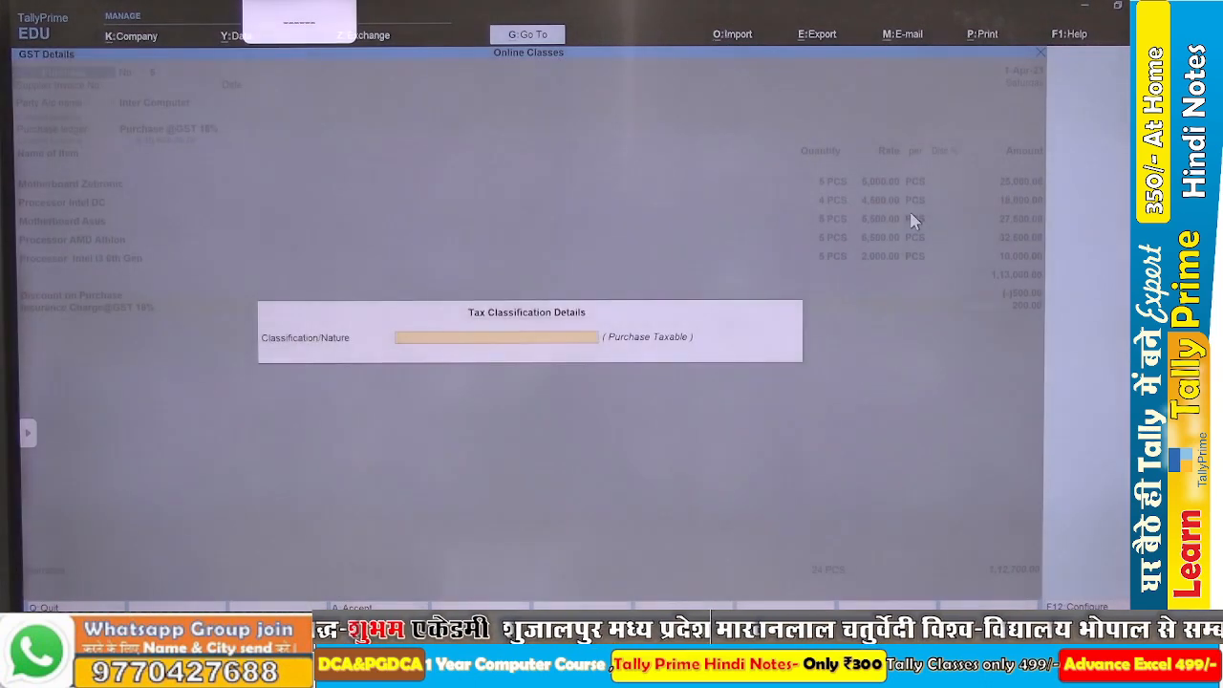
# Set the insurance charge's tax classification to Purchase Taxable.
pyautogui.write('Pu')
pyautogui.press('Down')
pyautogui.press('Down')
pyautogui.press('Down')
pyautogui.press('Down')
pyautogui.press('Down')
pyautogui.press('Down')
pyautogui.press('Down')
pyautogui.press('Down')
pyautogui.press('Down')
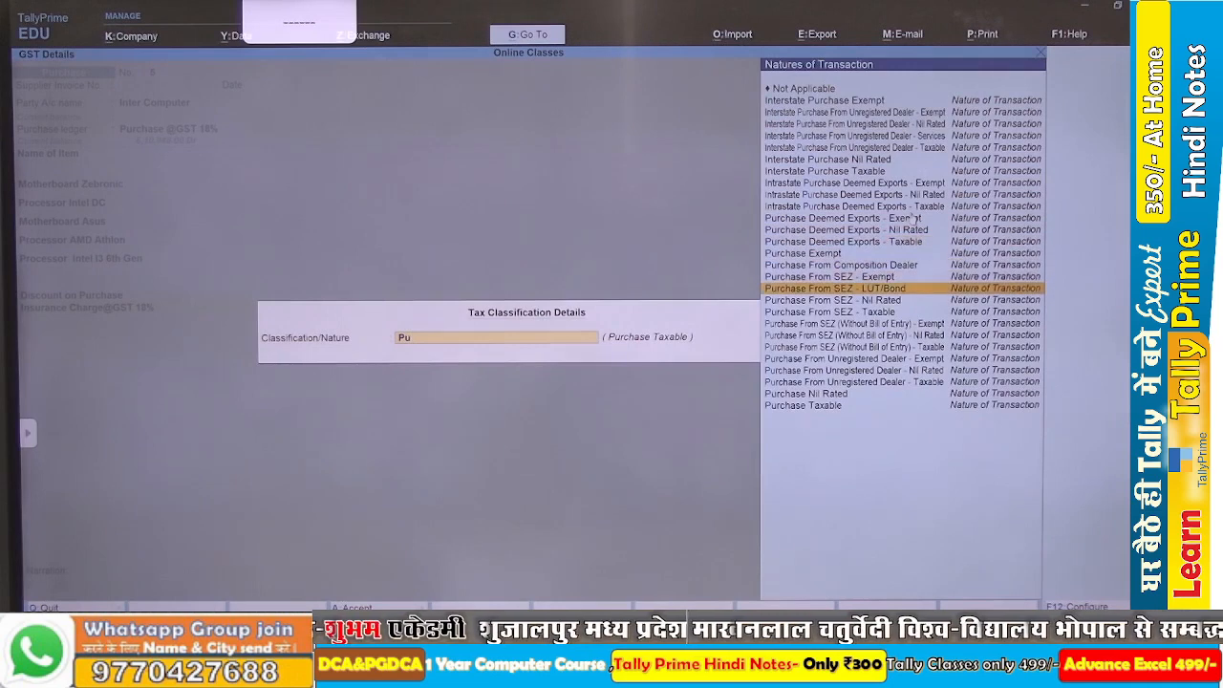
pyautogui.press('Down')
pyautogui.press('Down')
pyautogui.press('Down')
pyautogui.press('Down')
pyautogui.press('Down')
pyautogui.press('Down')
pyautogui.press('Down')
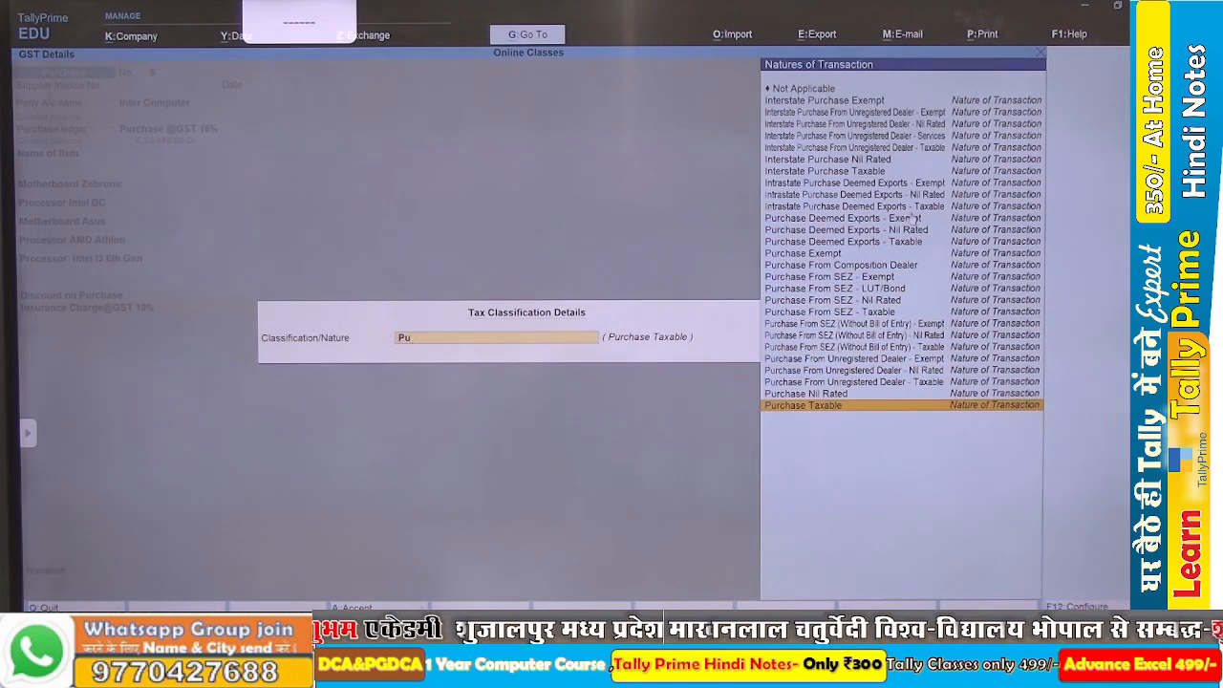
pyautogui.press('Return')
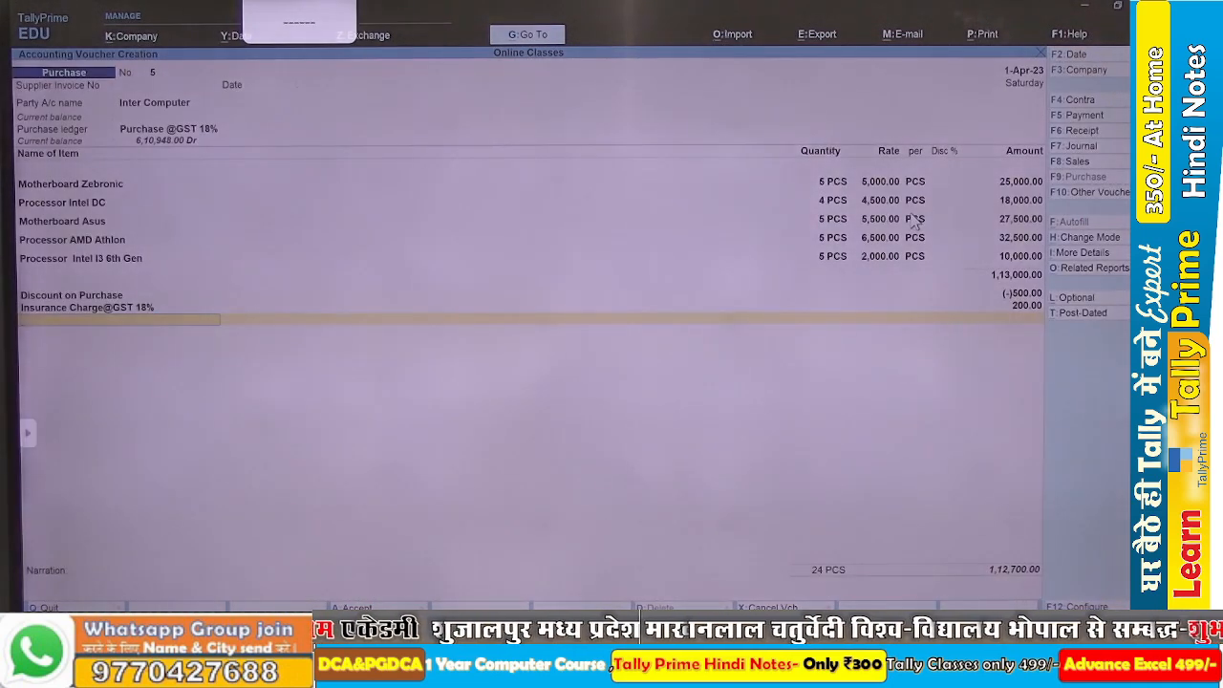
# Add the Input CGST and Input SGST ledgers to the purchase voucher with their calculated amounts.
pyautogui.write('In')
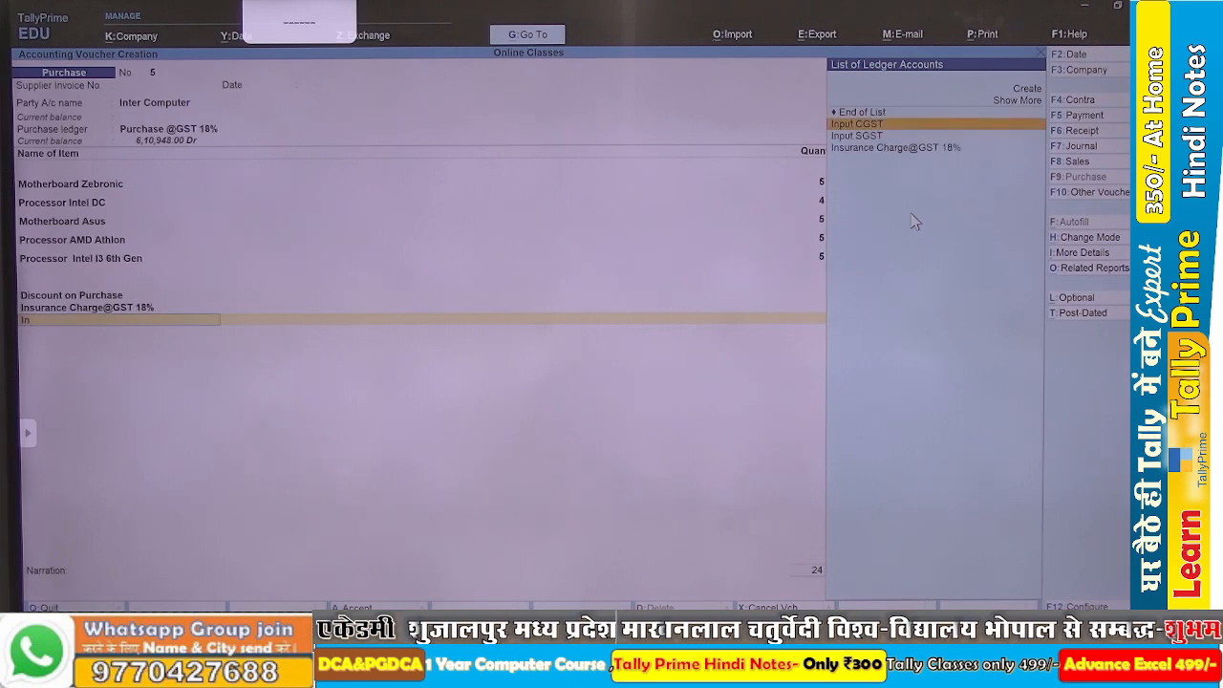
pyautogui.press('Return')
pyautogui.press('Return')
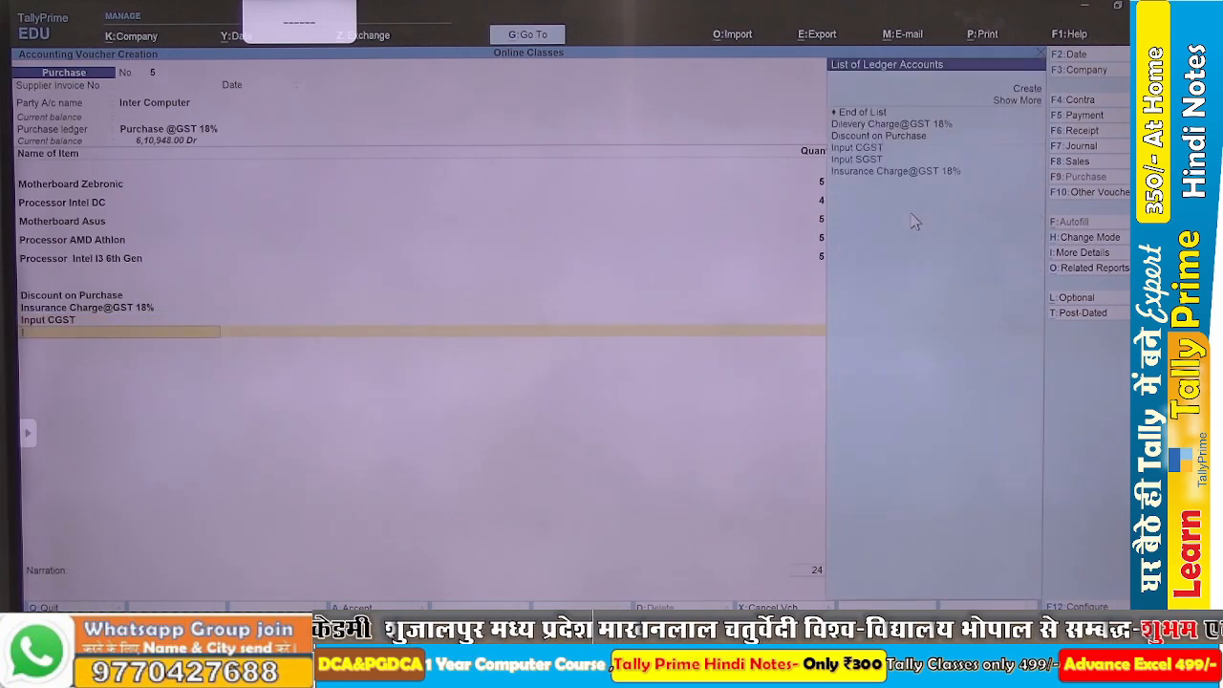
pyautogui.write('In')
pyautogui.press('Down')
pyautogui.press('Down')
pyautogui.press('Up')
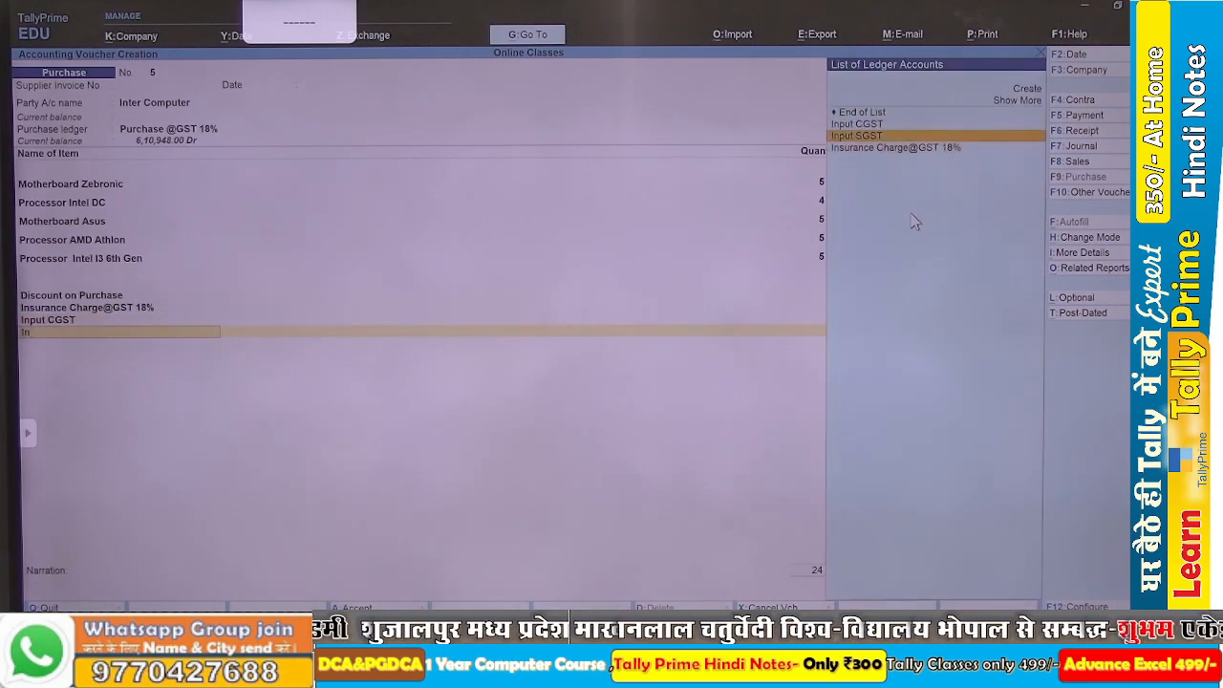
pyautogui.press('Return')
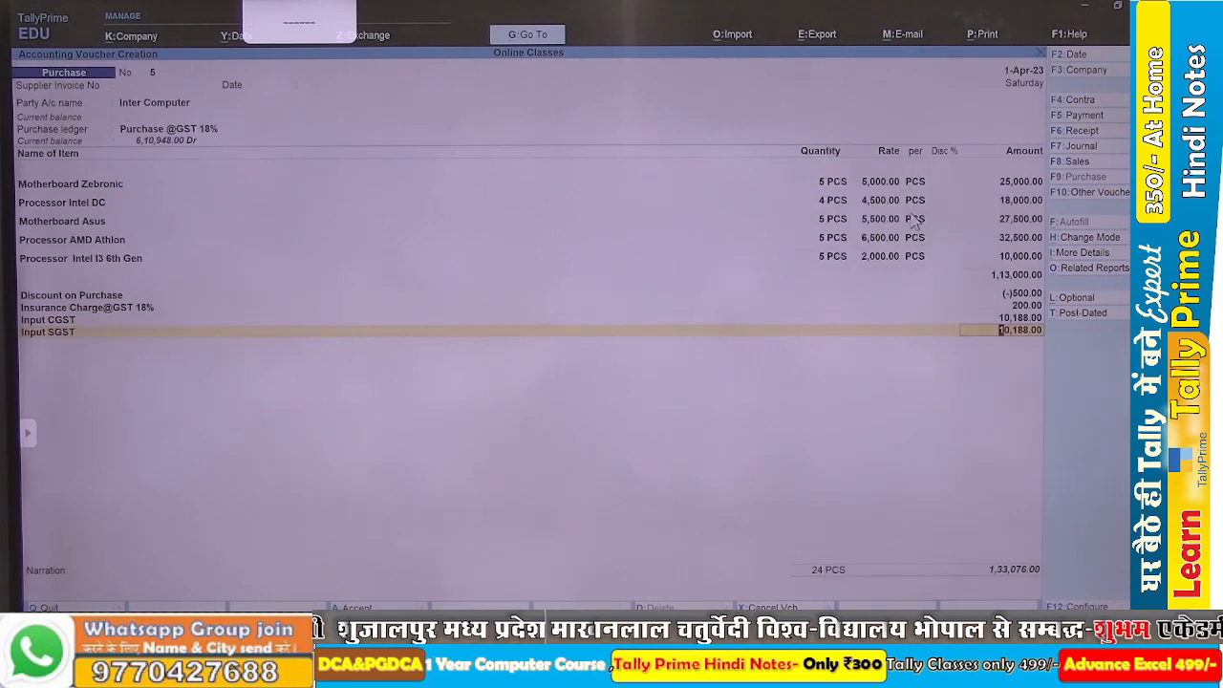
# Compare the voucher total with the total value in the Word assignment, and save the purchase voucher in TallyPrime.
pyautogui.hotkey('alt', 'Tab')
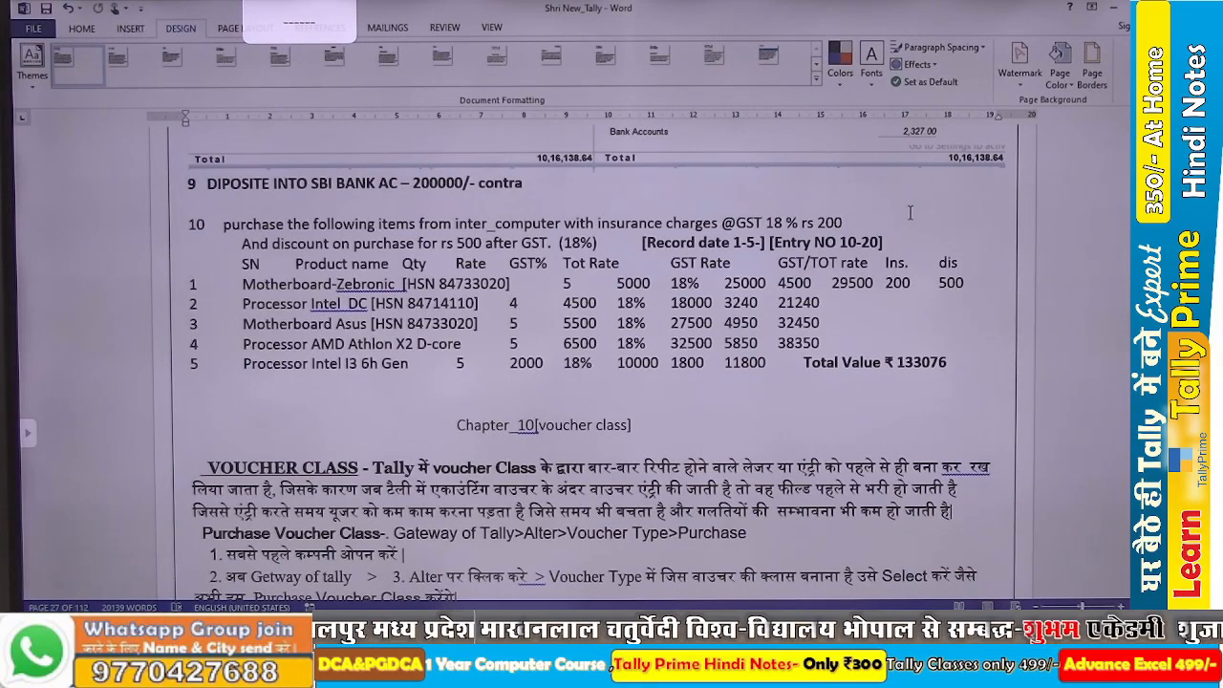
pyautogui.hotkey('alt', 'Tab')
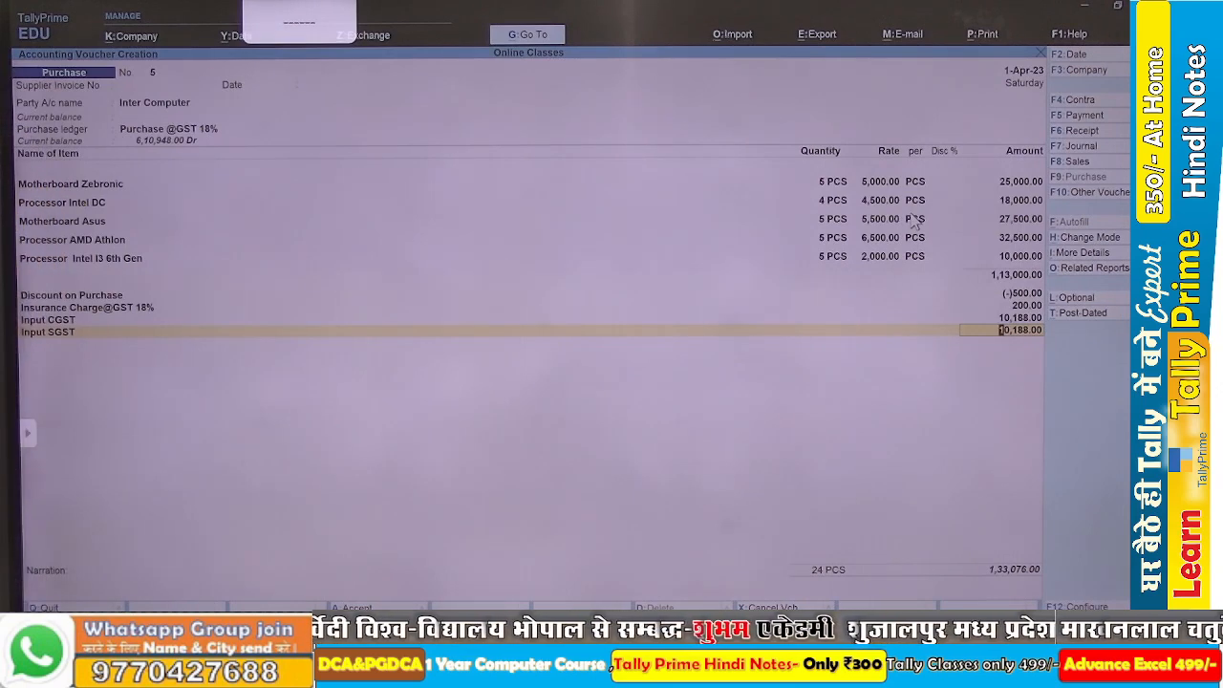
pyautogui.hotkey('ctrl', 'a')
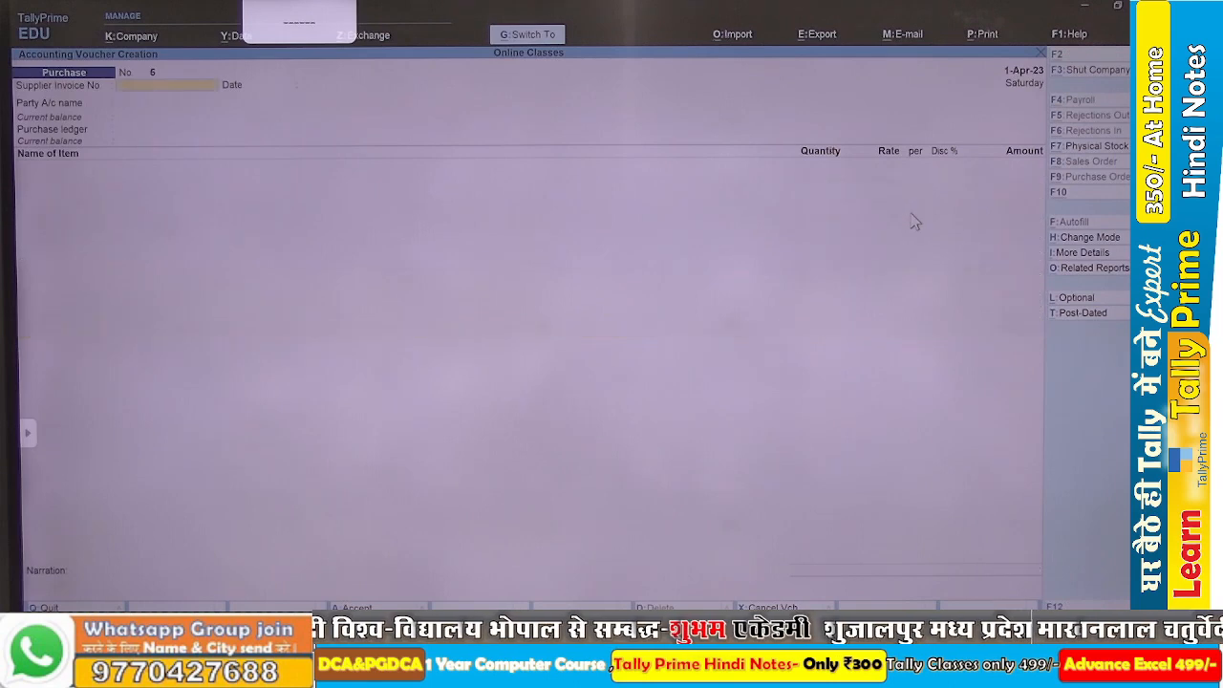
# Leave voucher entry, examine the balance sheet in detailed view, and return to the Gateway of Tally.
pyautogui.press('Escape')
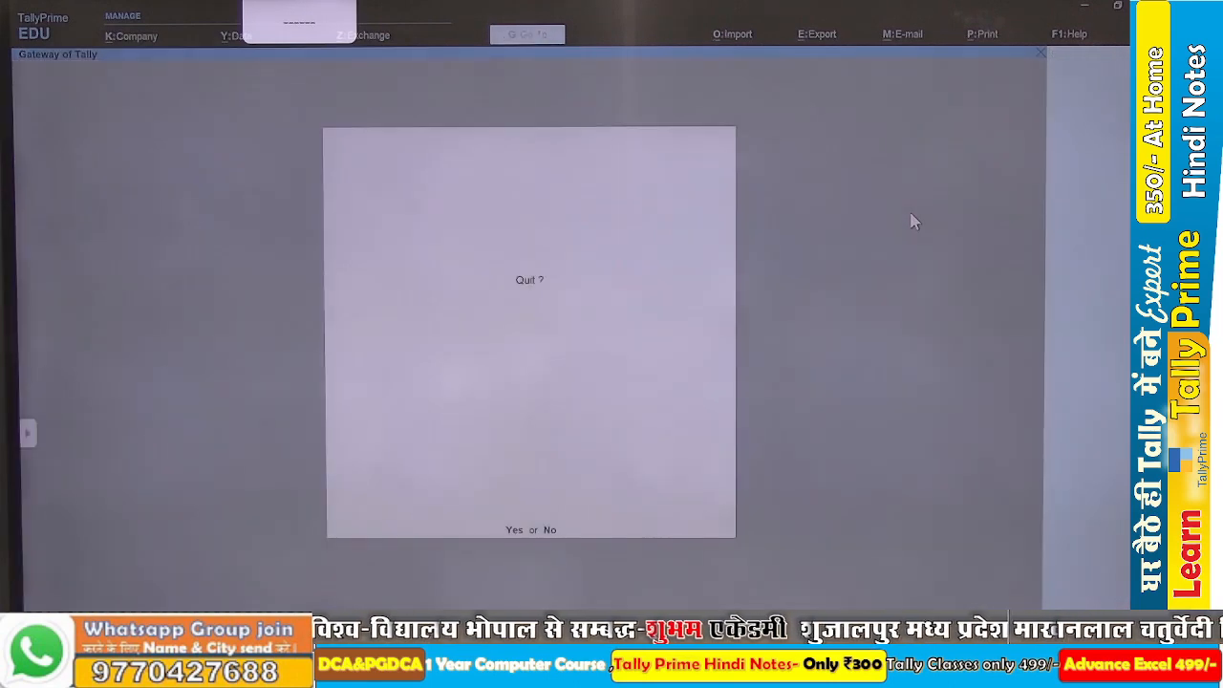
pyautogui.press('Return')
pyautogui.press('b')
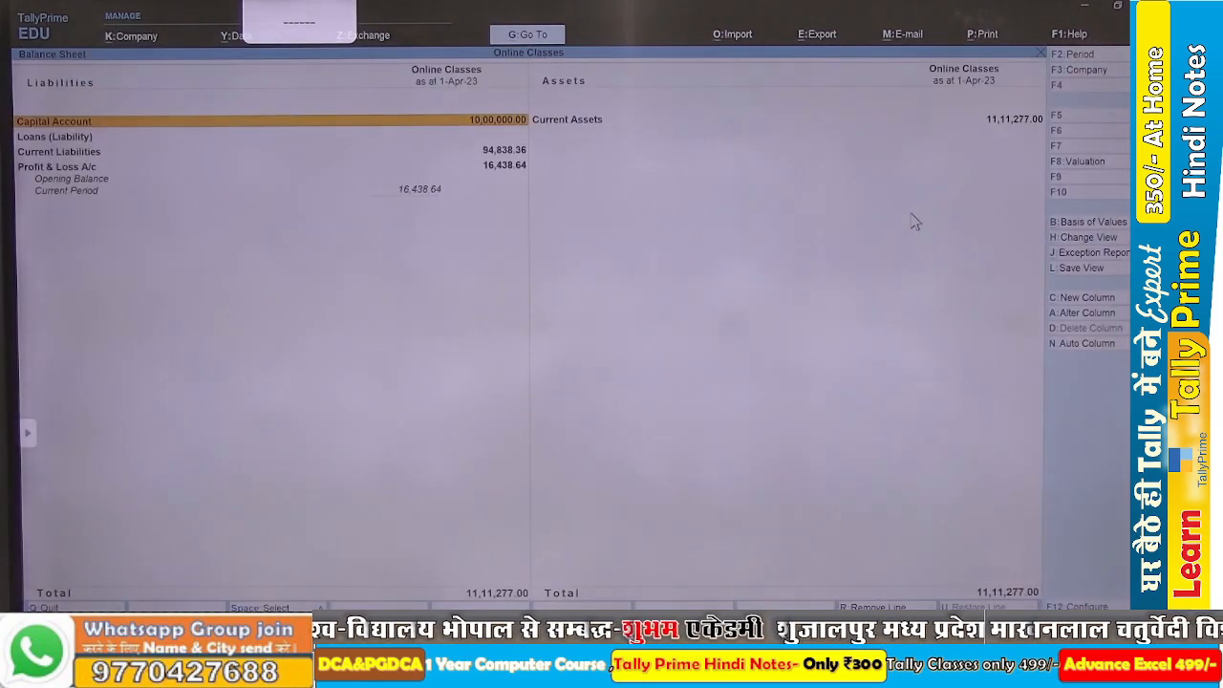
pyautogui.hotkey('alt', 'F5')
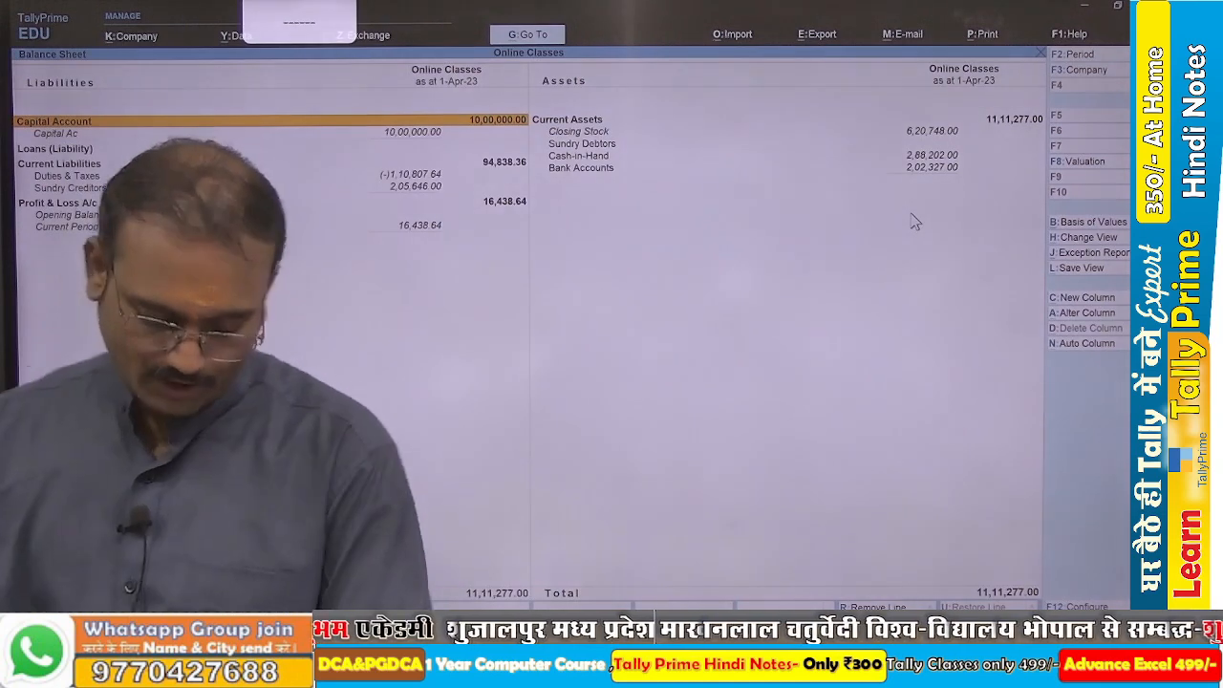
pyautogui.press('Escape')
pyautogui.press('Escape')
pyautogui.press('Escape')
pyautogui.press('Escape')
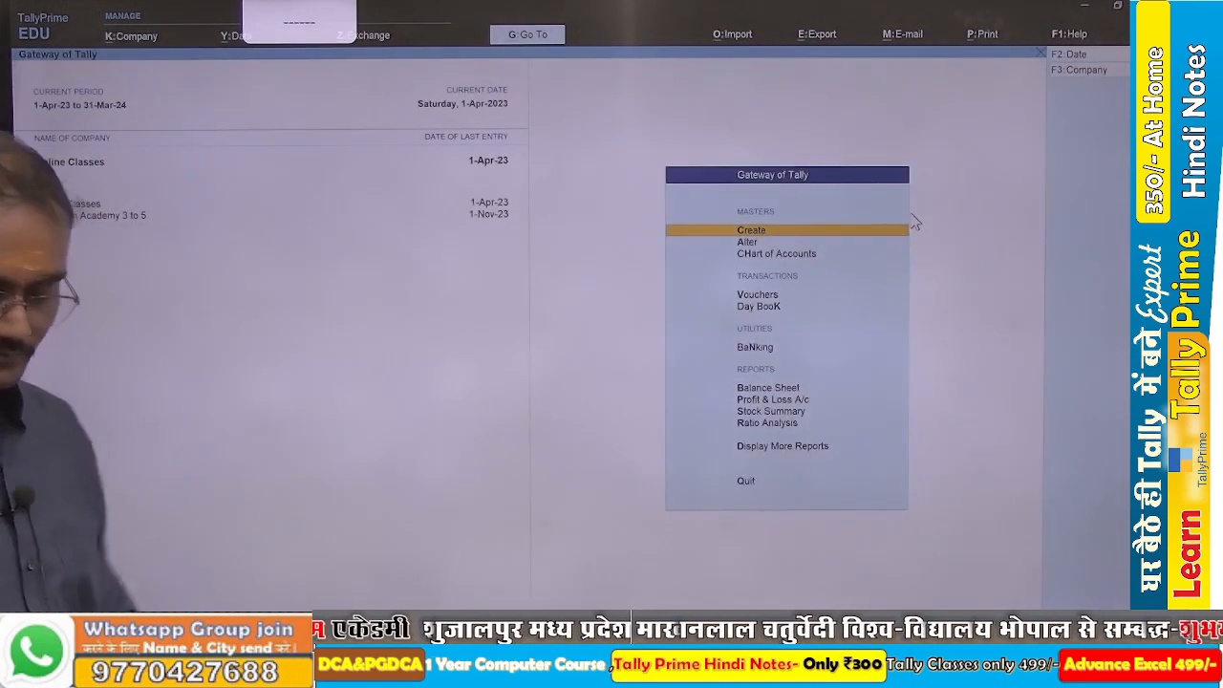